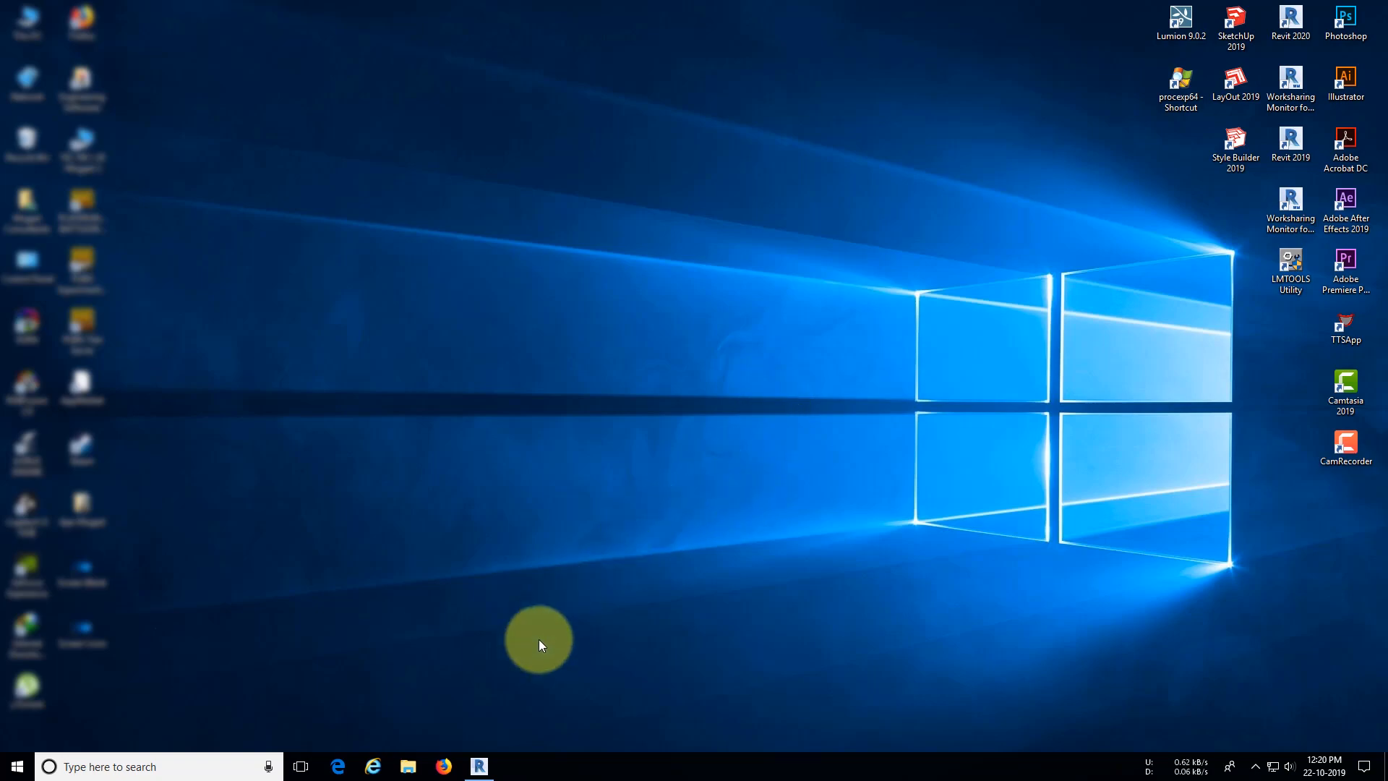
Step: Switch to Revit and create a new family from the Generic Model template
click(479, 767)
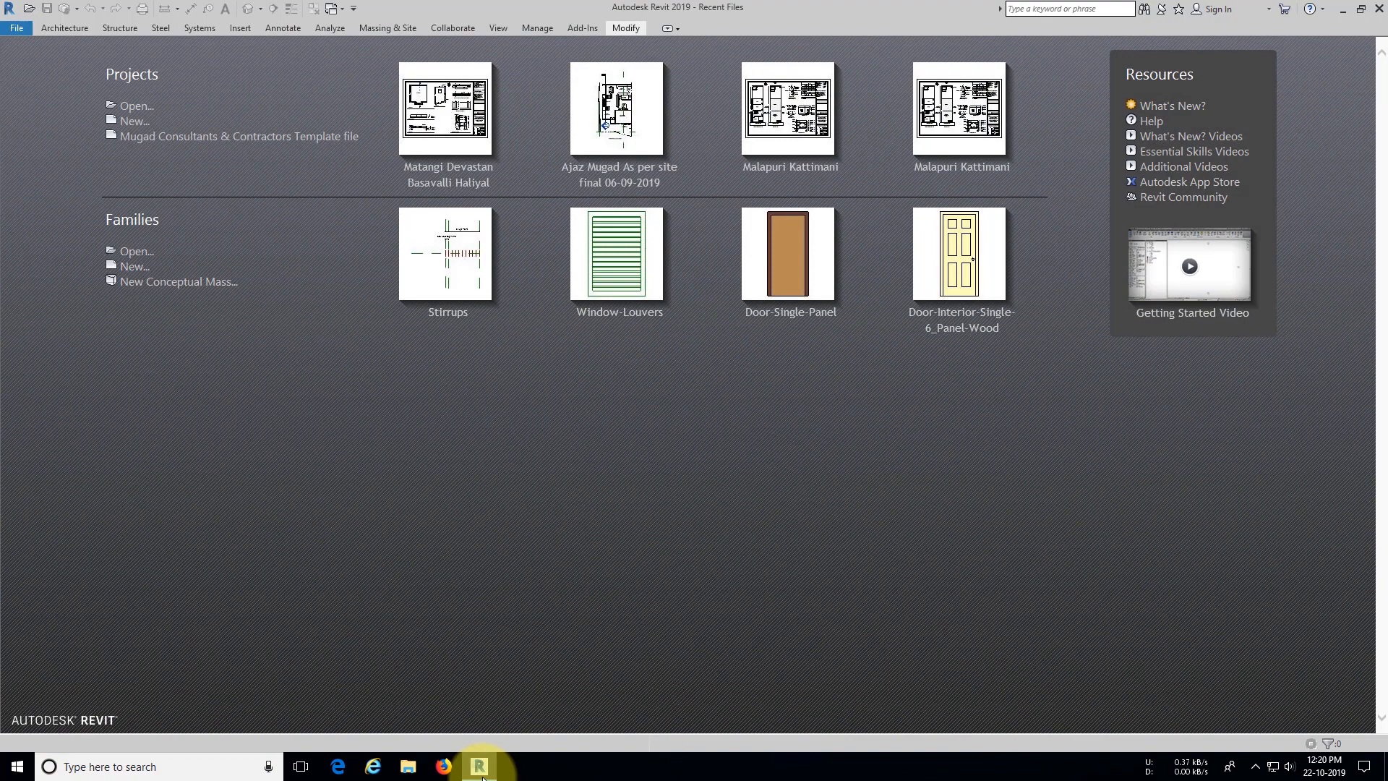
click(134, 266)
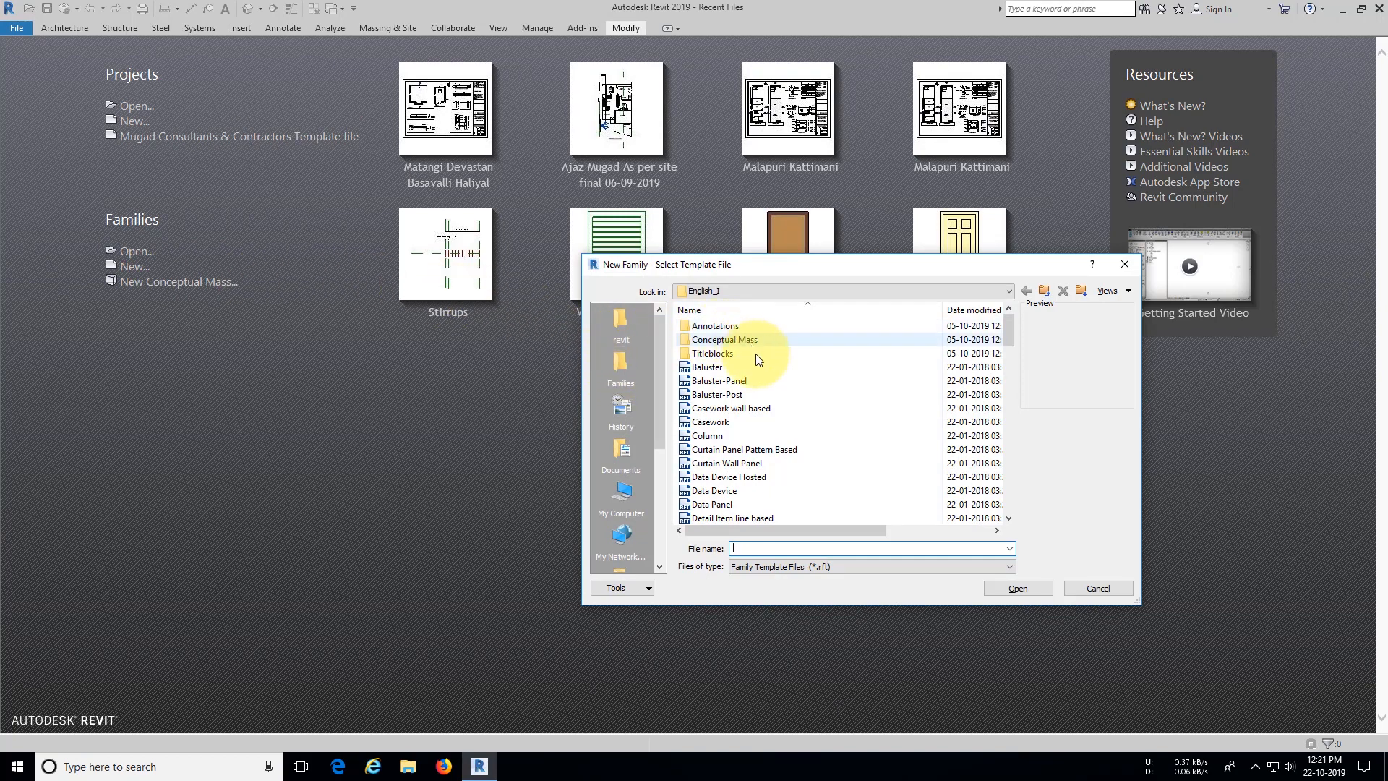
click(746, 463)
scroll(747, 462, down, 2)
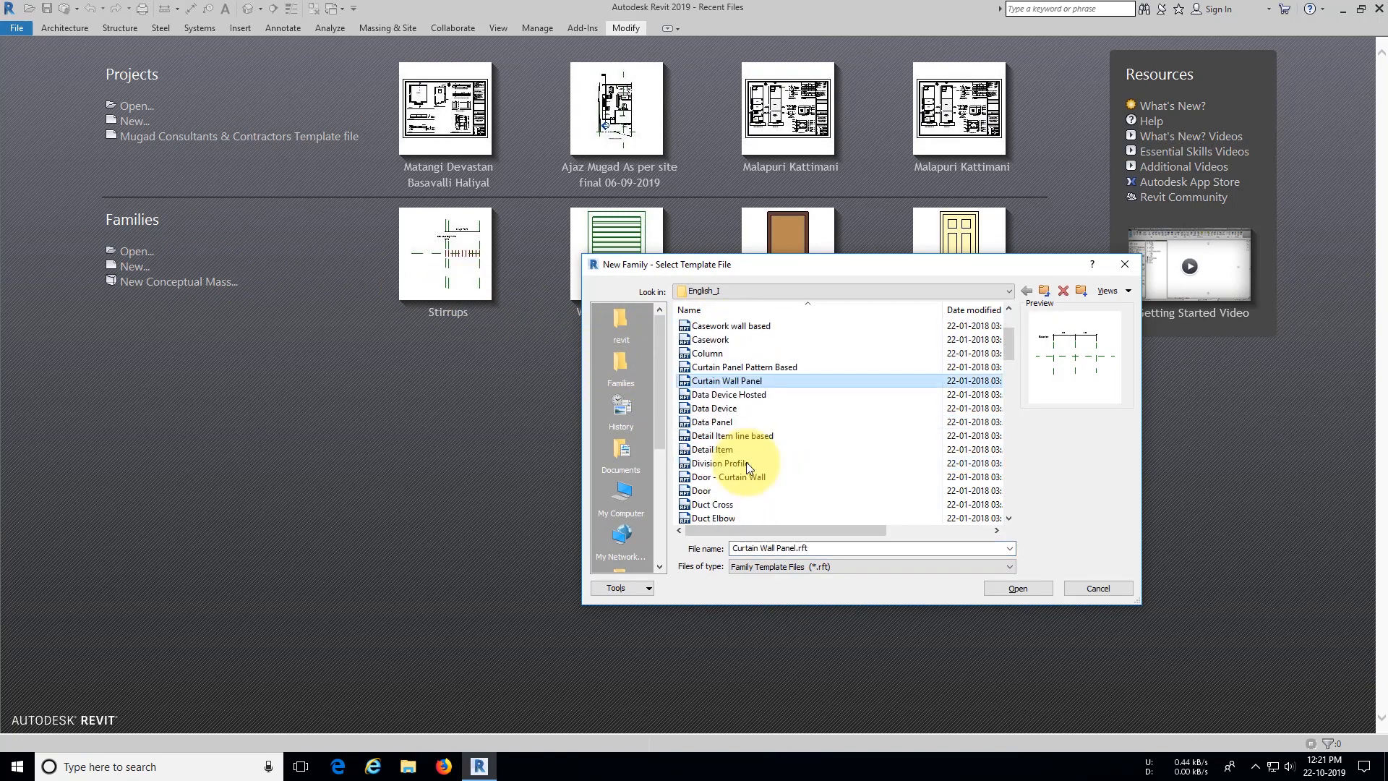
scroll(746, 462, down, 10)
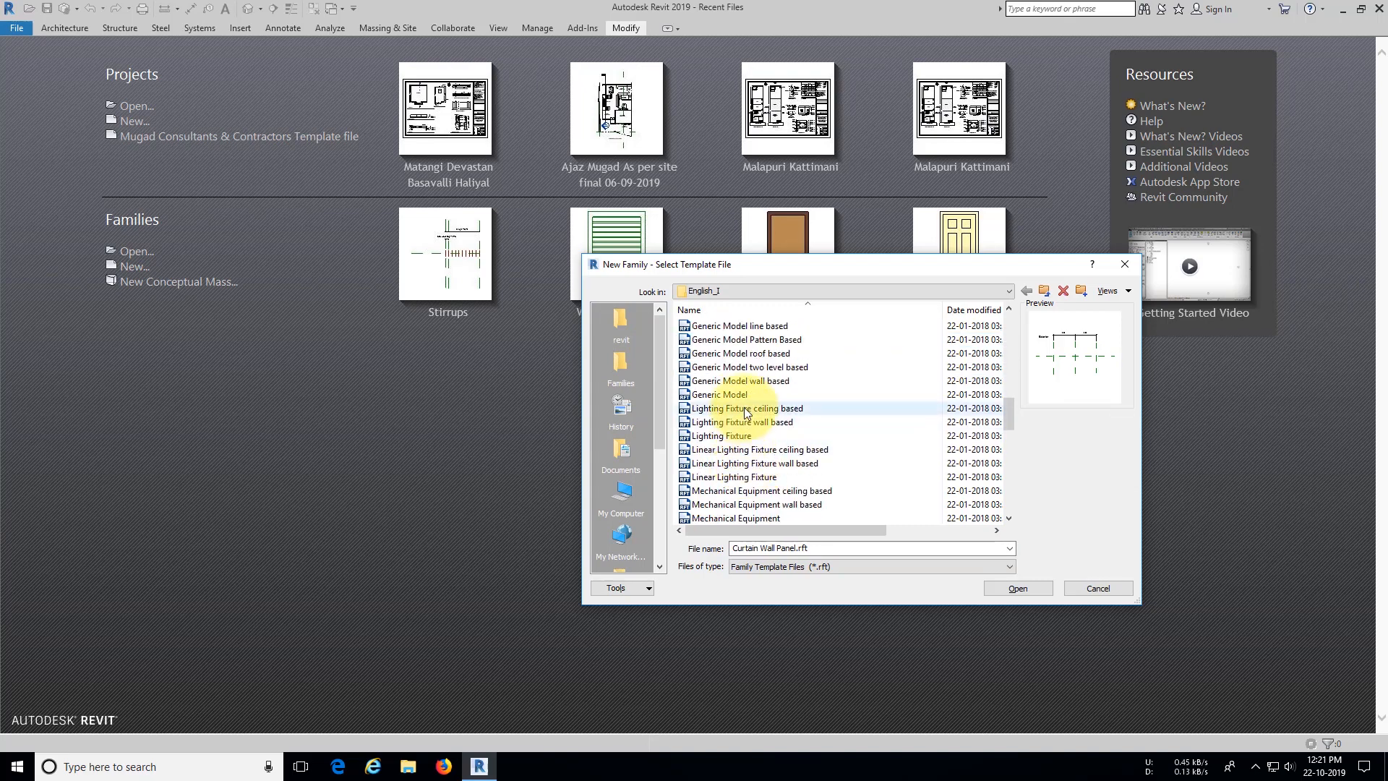
click(738, 395)
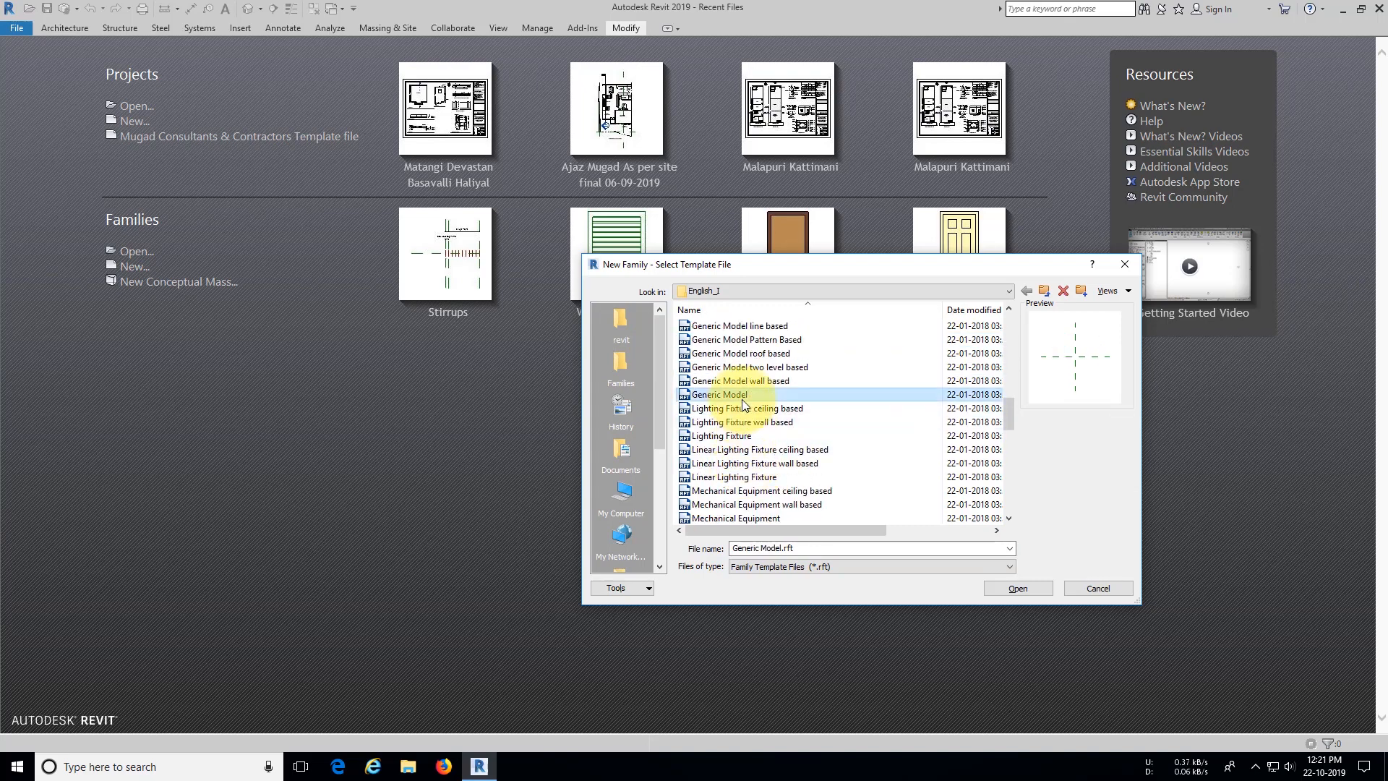
click(1020, 588)
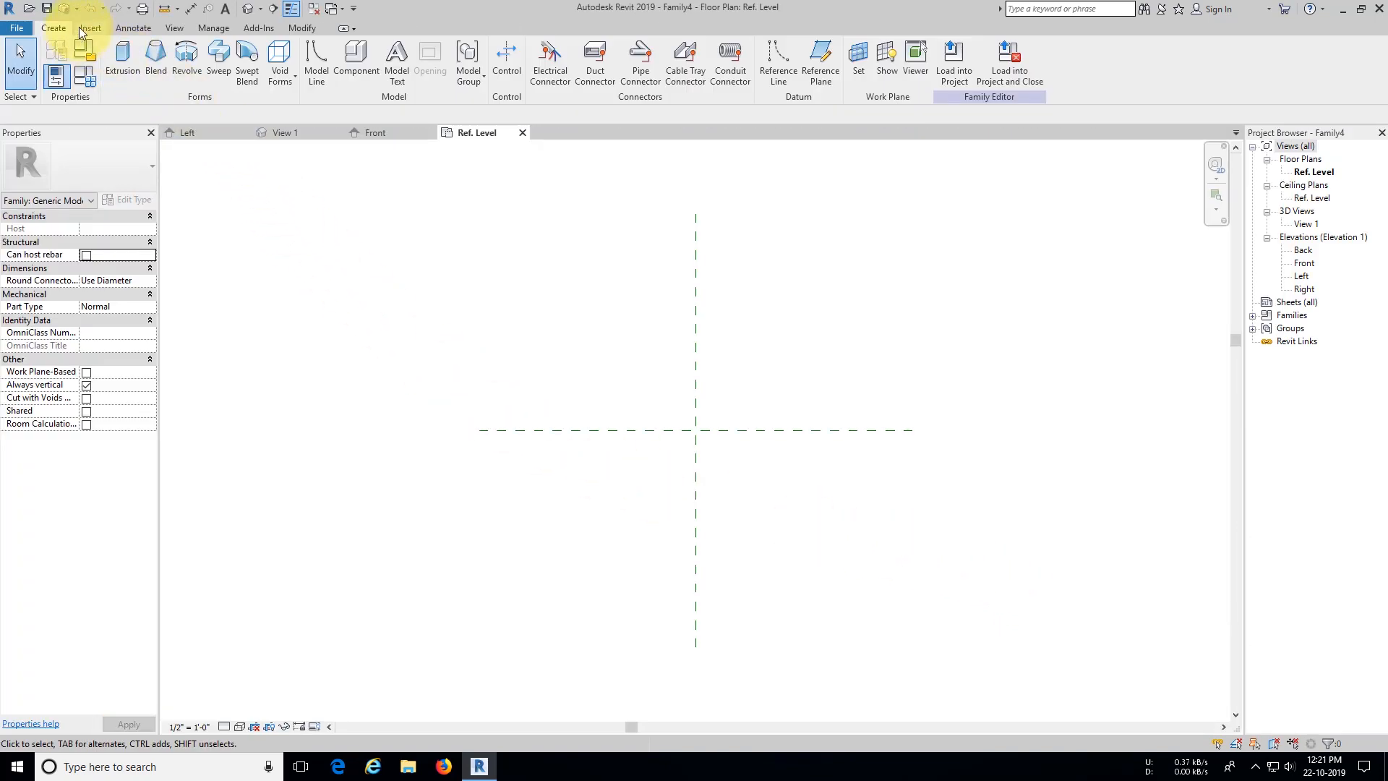
Step: Add vertical reference planes offset 1' on both sides of the Center (Left/Right) plane by picking it
click(818, 64)
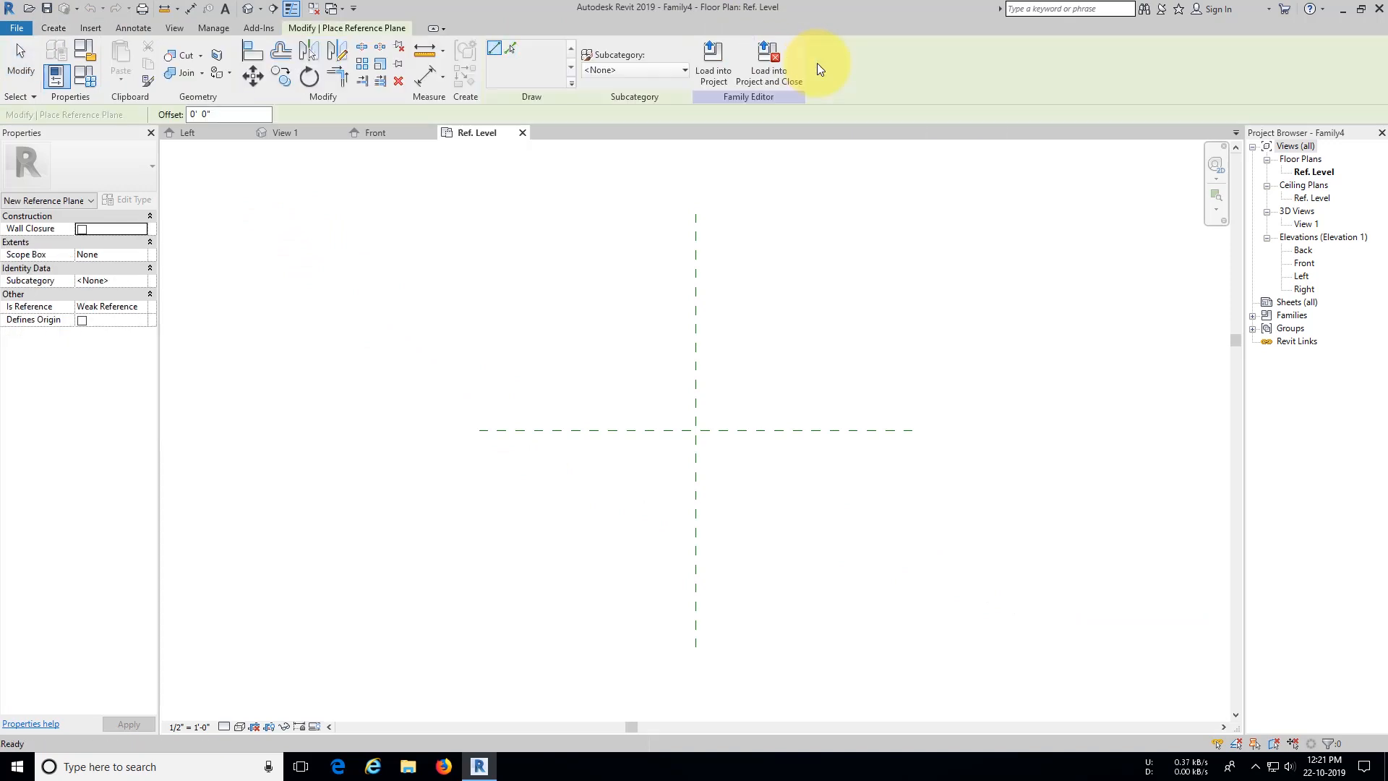
click(188, 113)
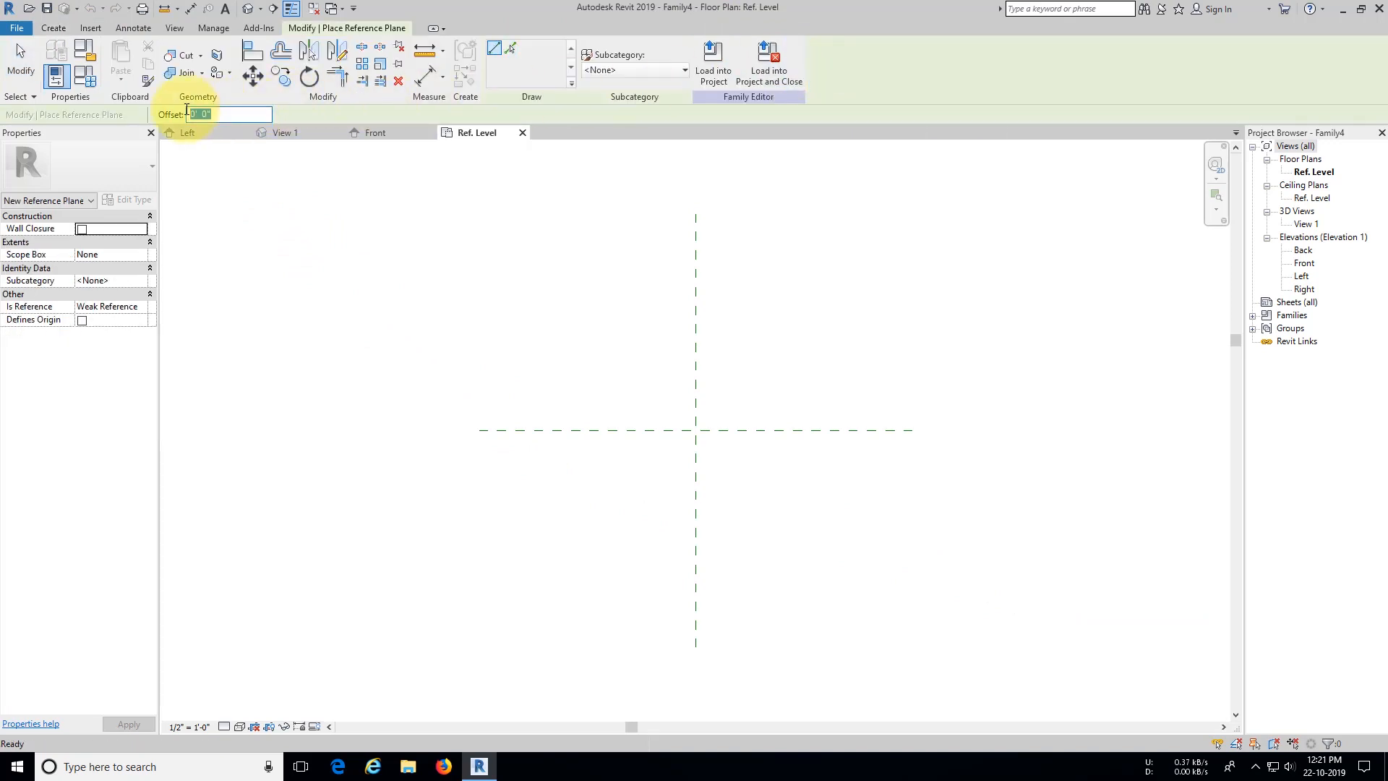
click(512, 49)
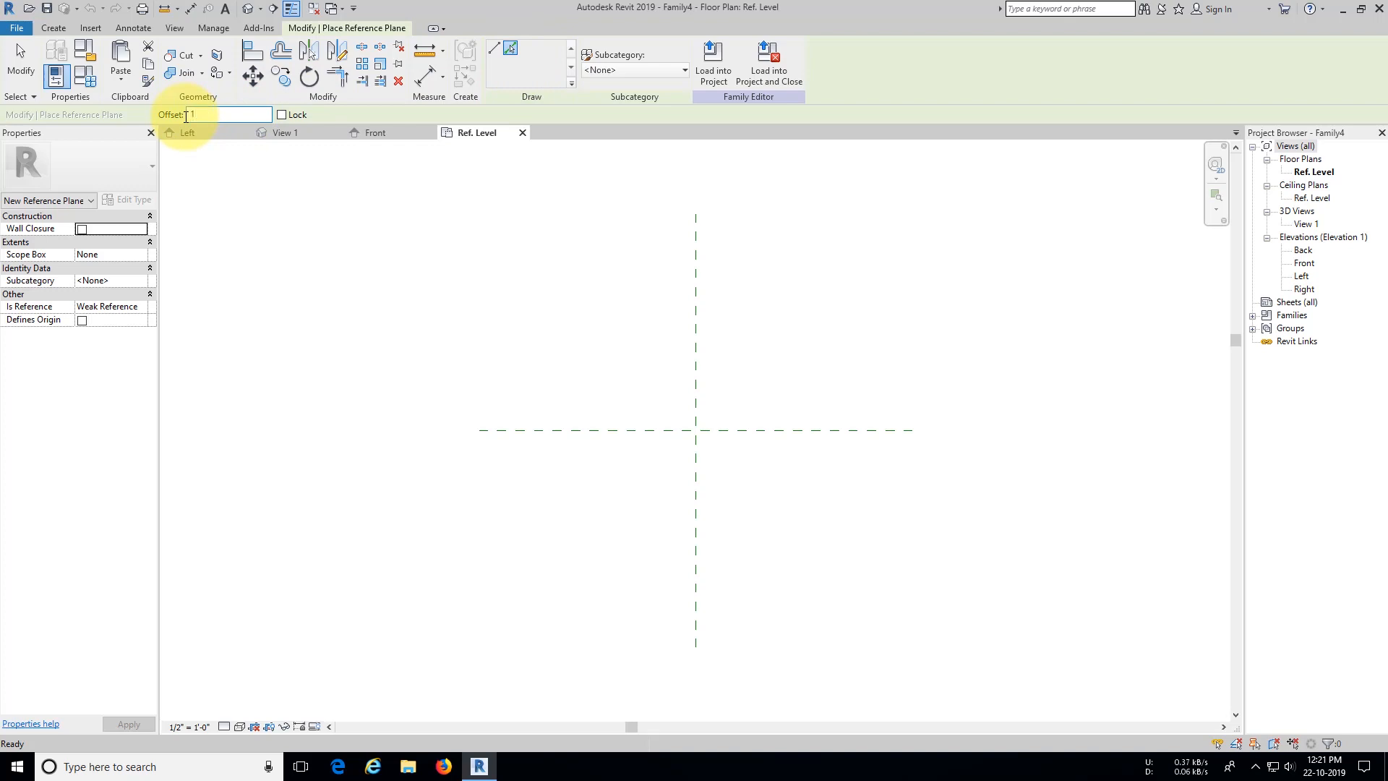
click(694, 387)
click(705, 400)
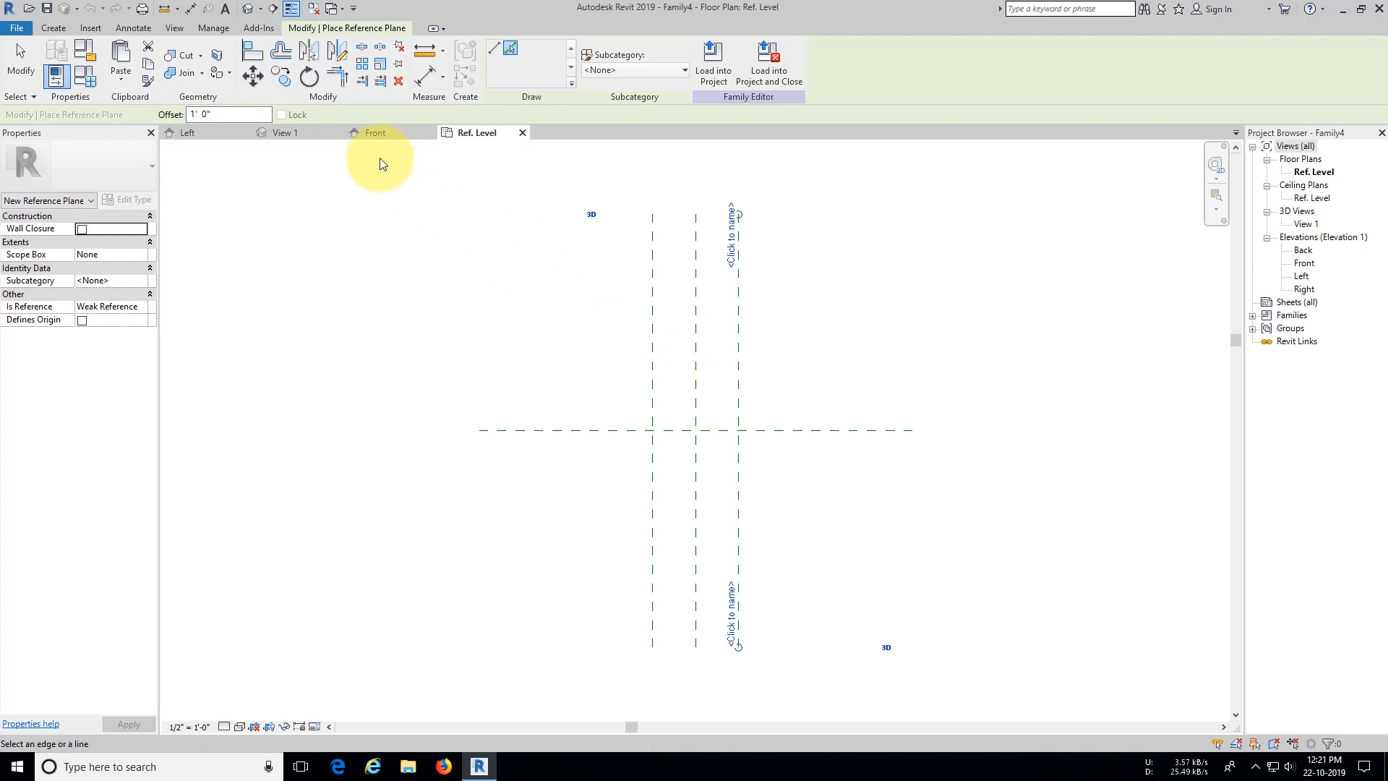
Step: Add horizontal reference planes offset 1.5" on both sides of the Center (Front/Back) plane
click(192, 115)
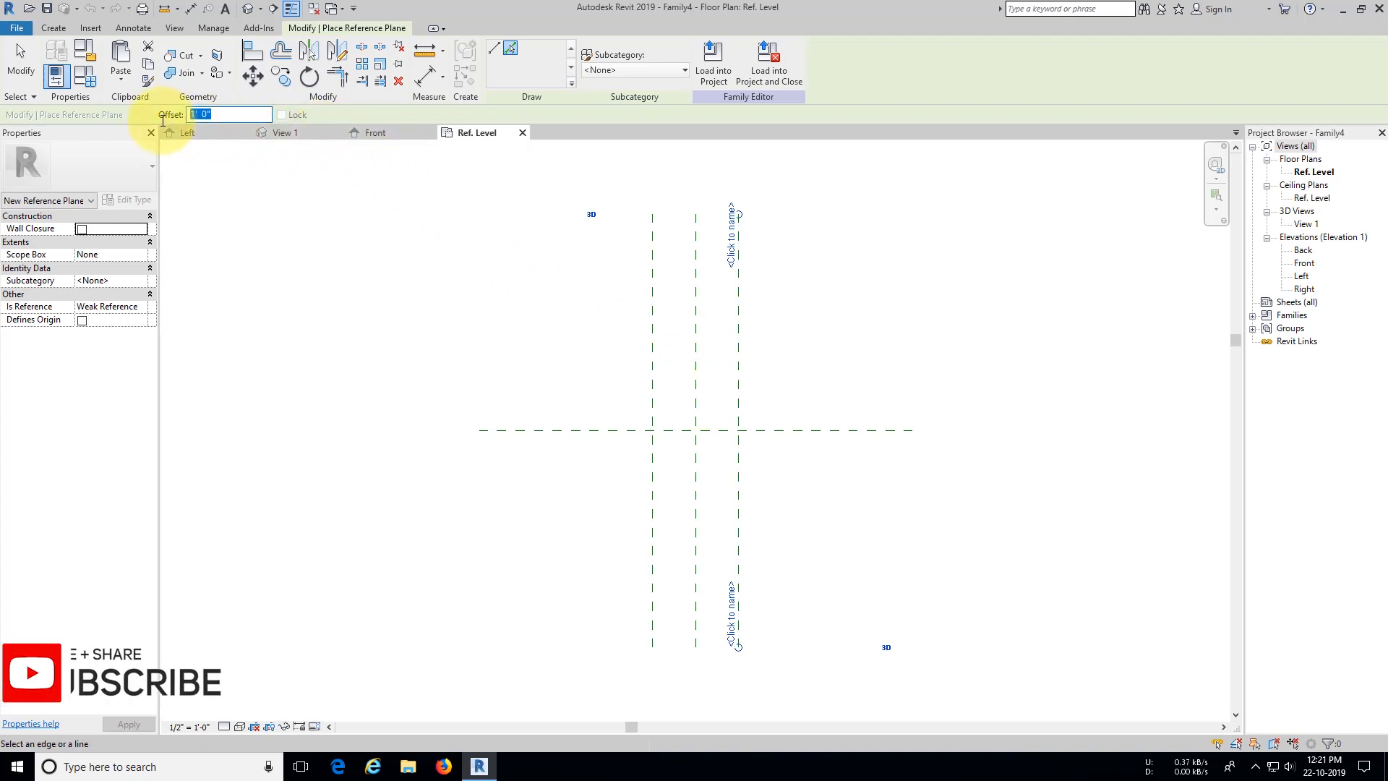
text(1.5")
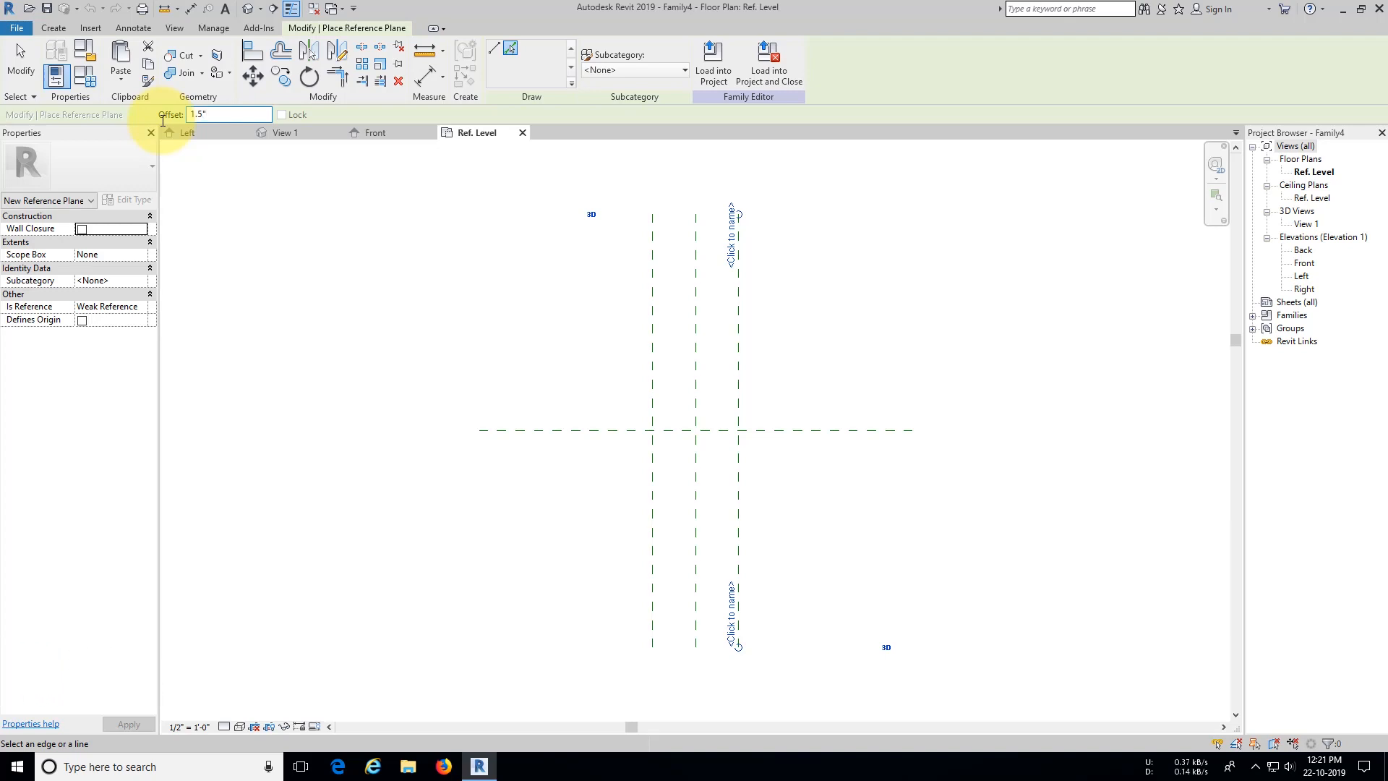
click(684, 428)
scroll(684, 434, up, 3)
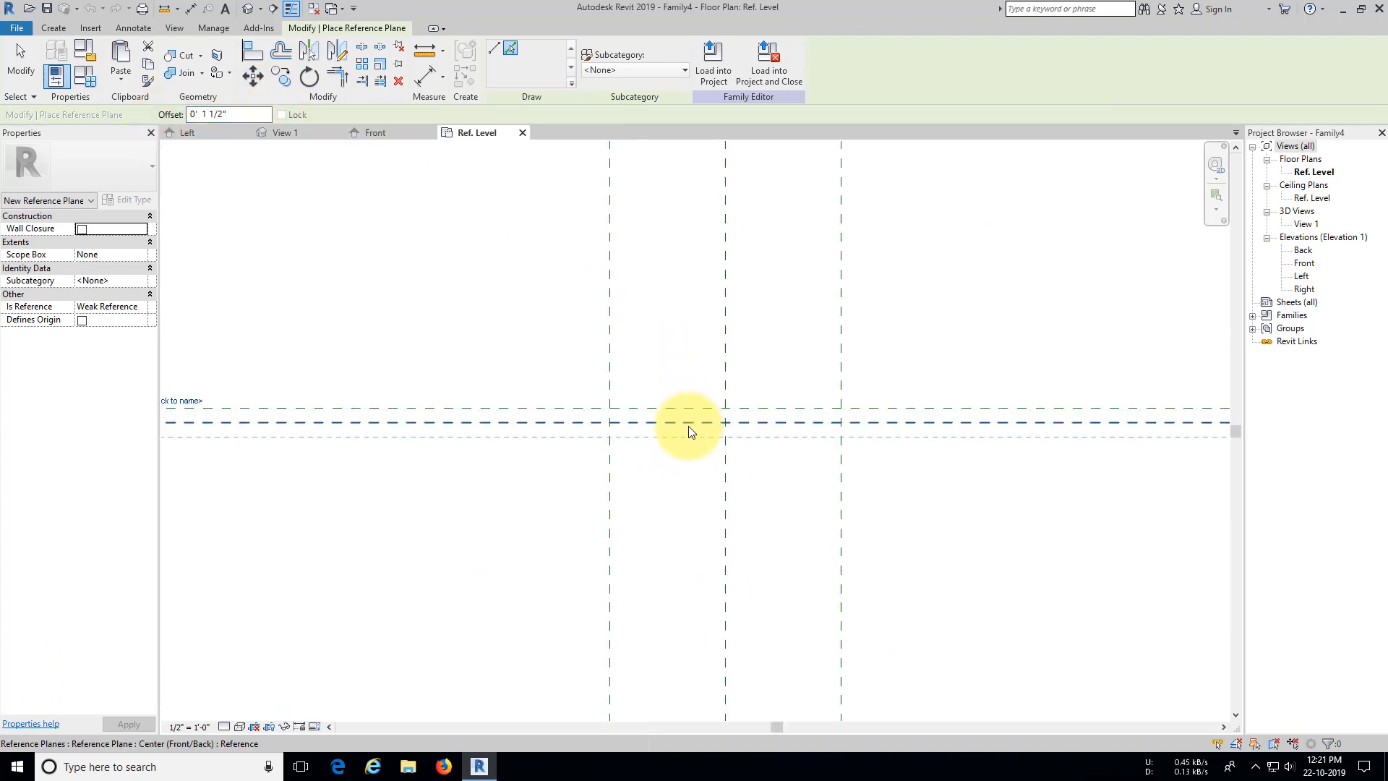
Step: Place an aligned dimension across the three vertical reference planes and constrain its segments to be equal
click(435, 84)
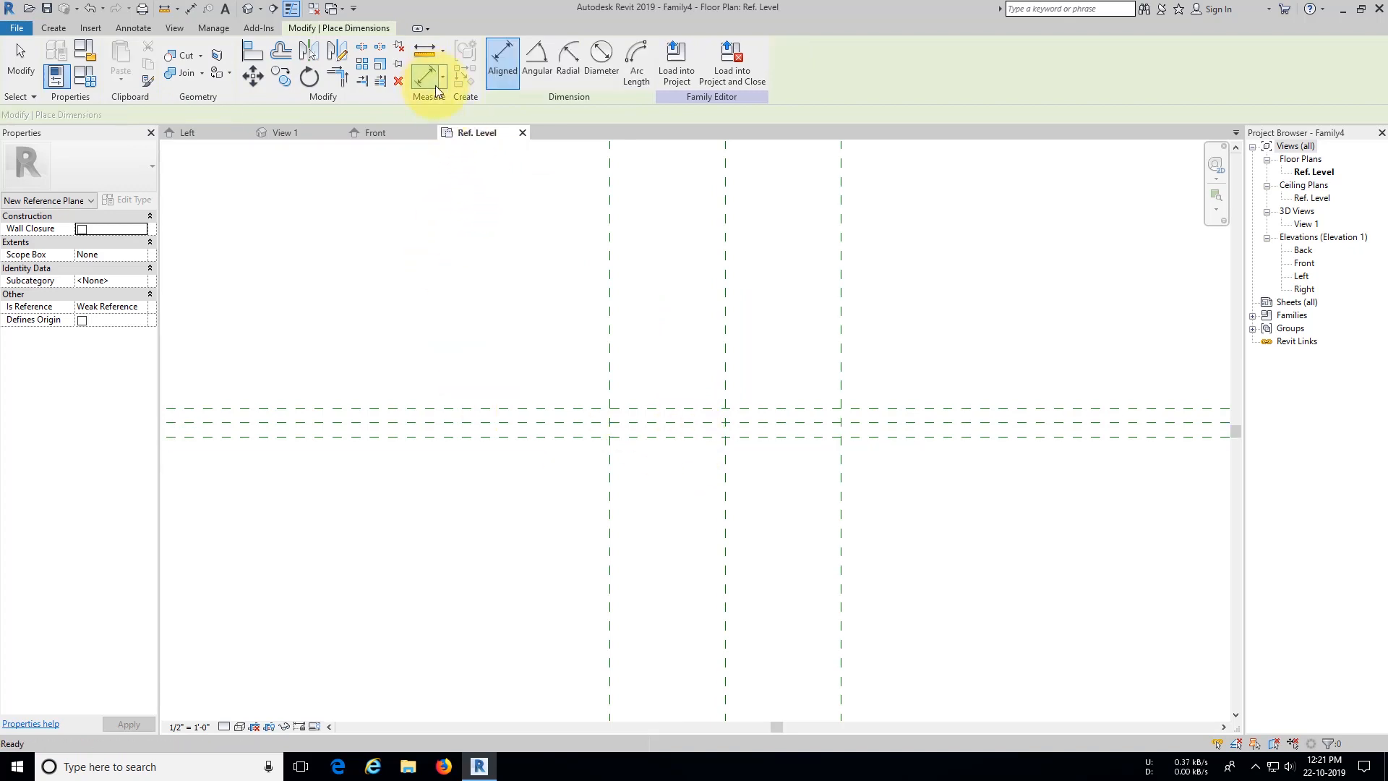
click(609, 301)
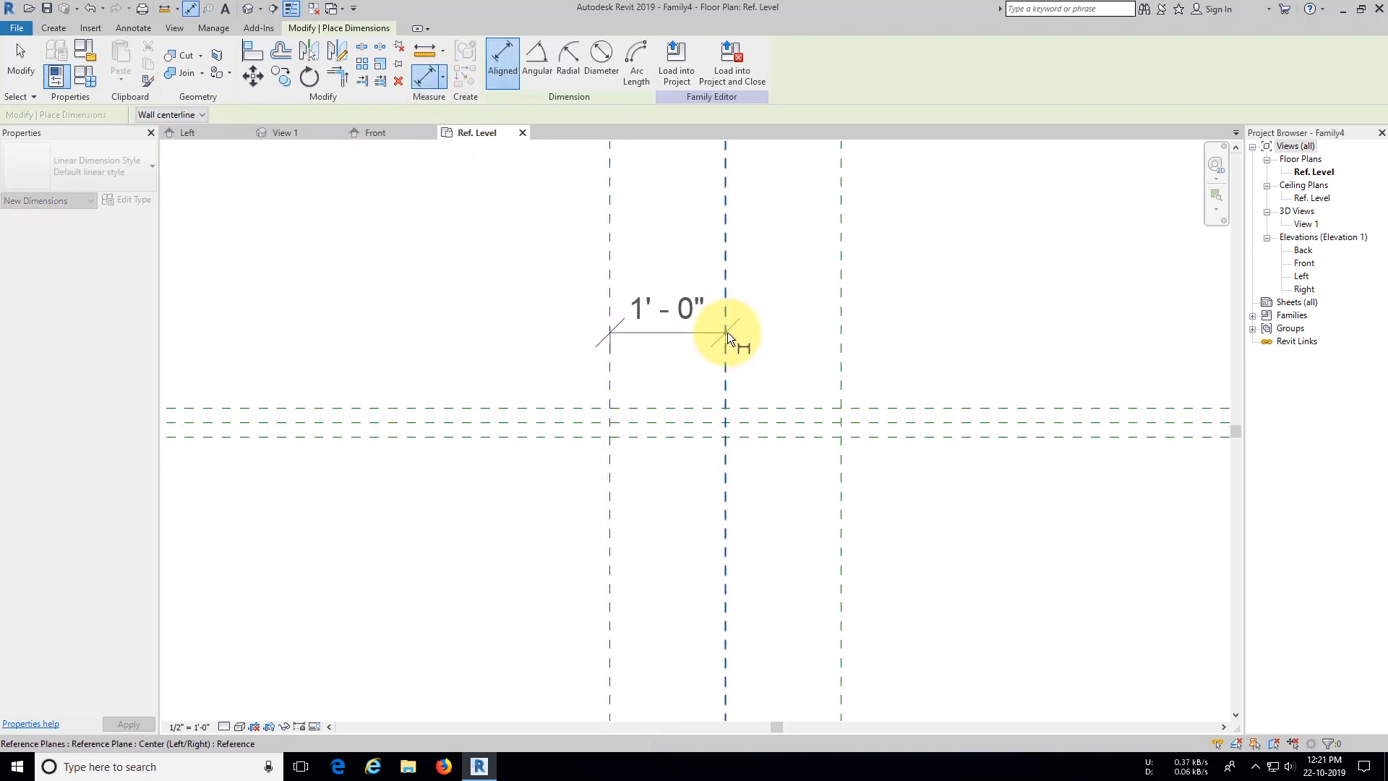
click(726, 332)
click(841, 329)
click(926, 311)
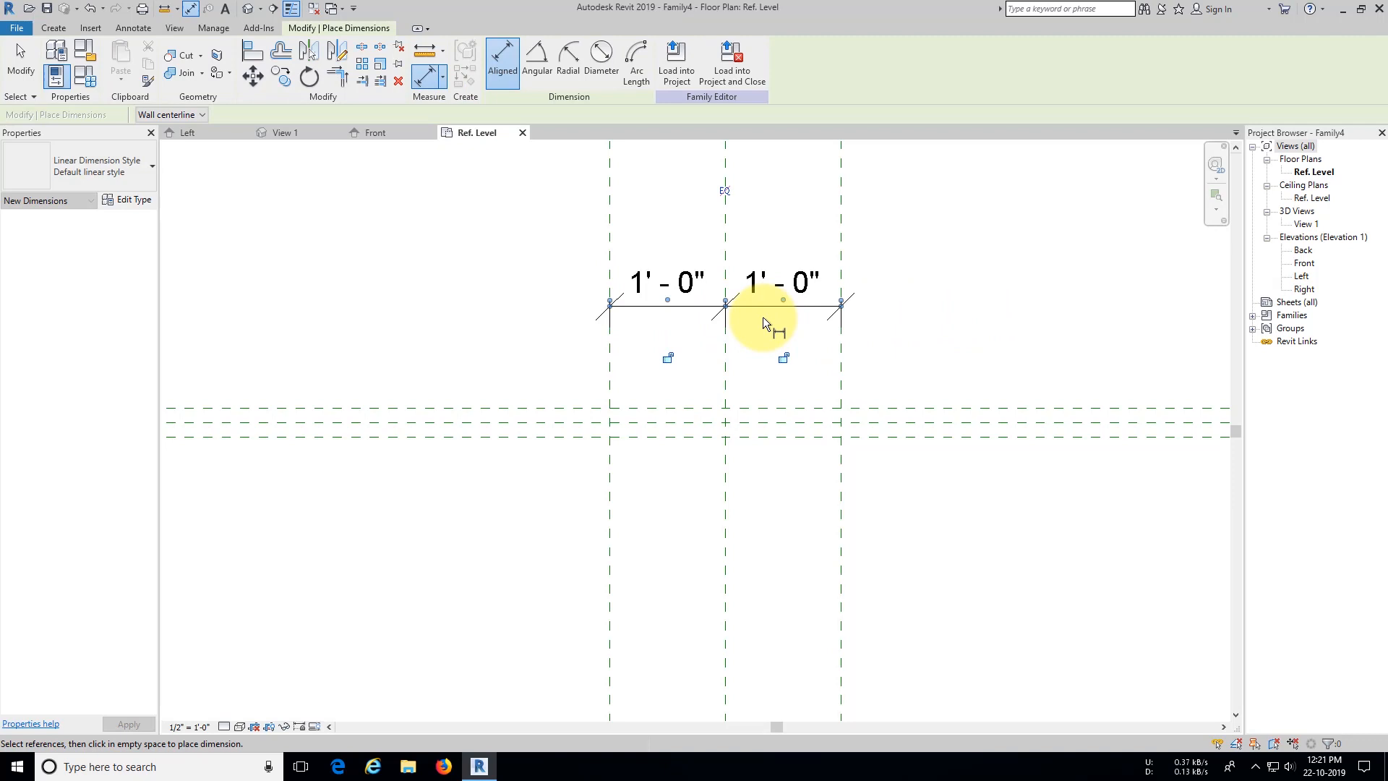
click(724, 192)
Step: Dimension the overall distance between the outer vertical reference planes and label it with a new type parameter named Length
click(620, 203)
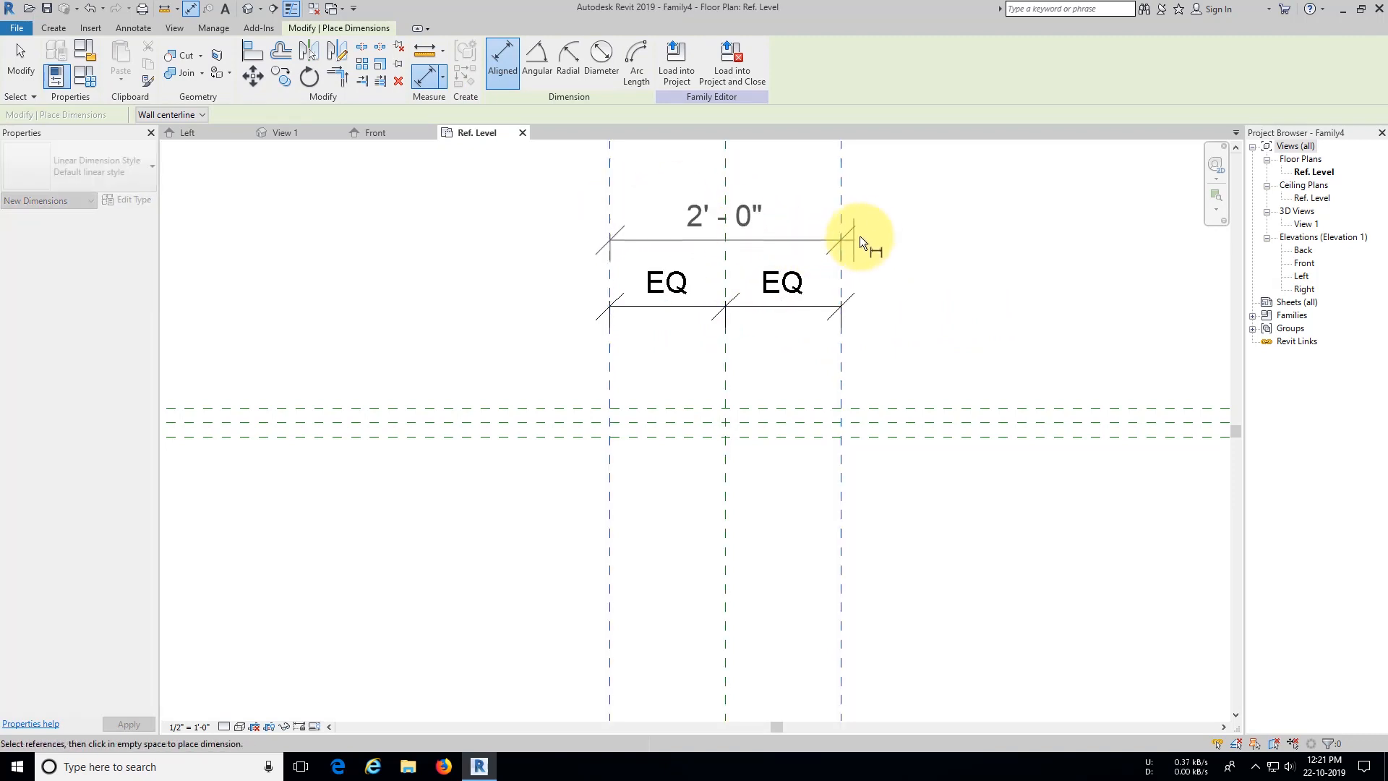
click(878, 218)
key(Escape)
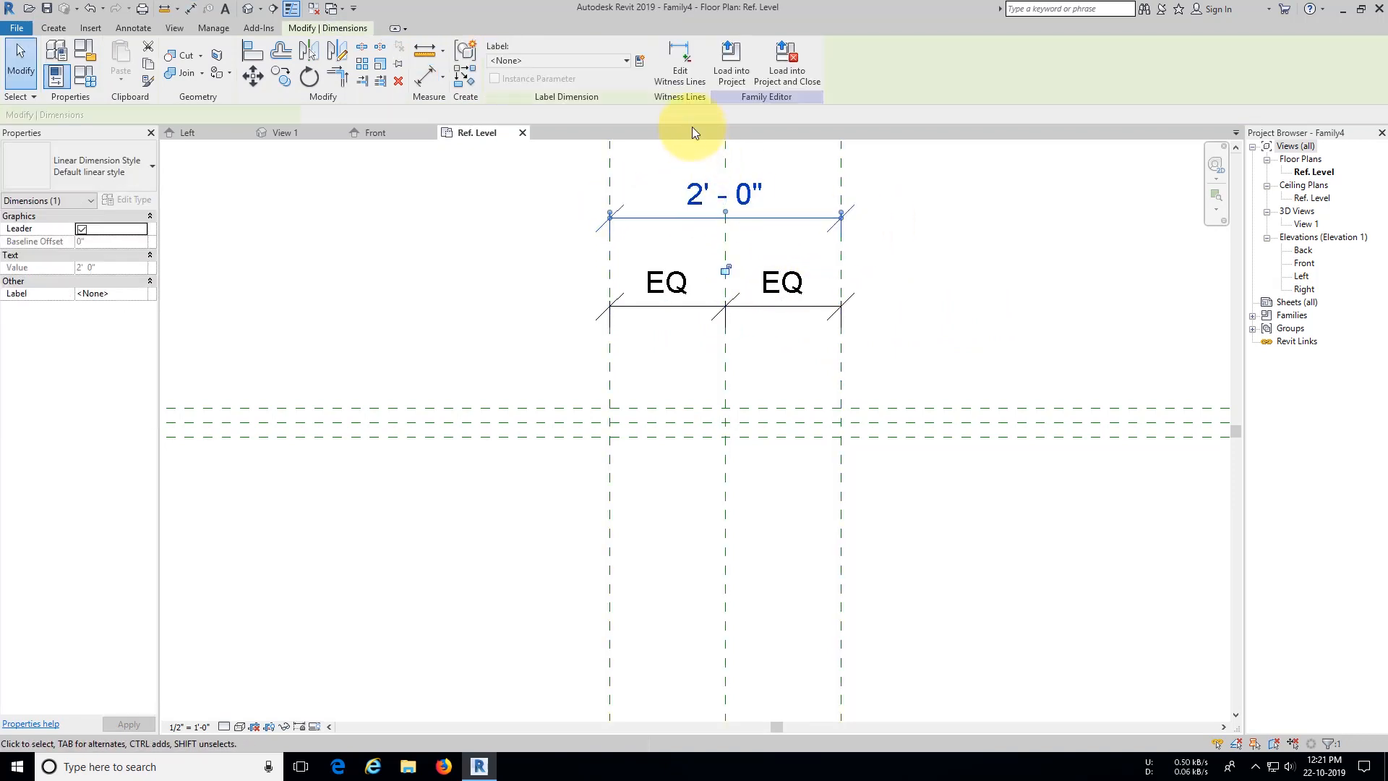
click(639, 61)
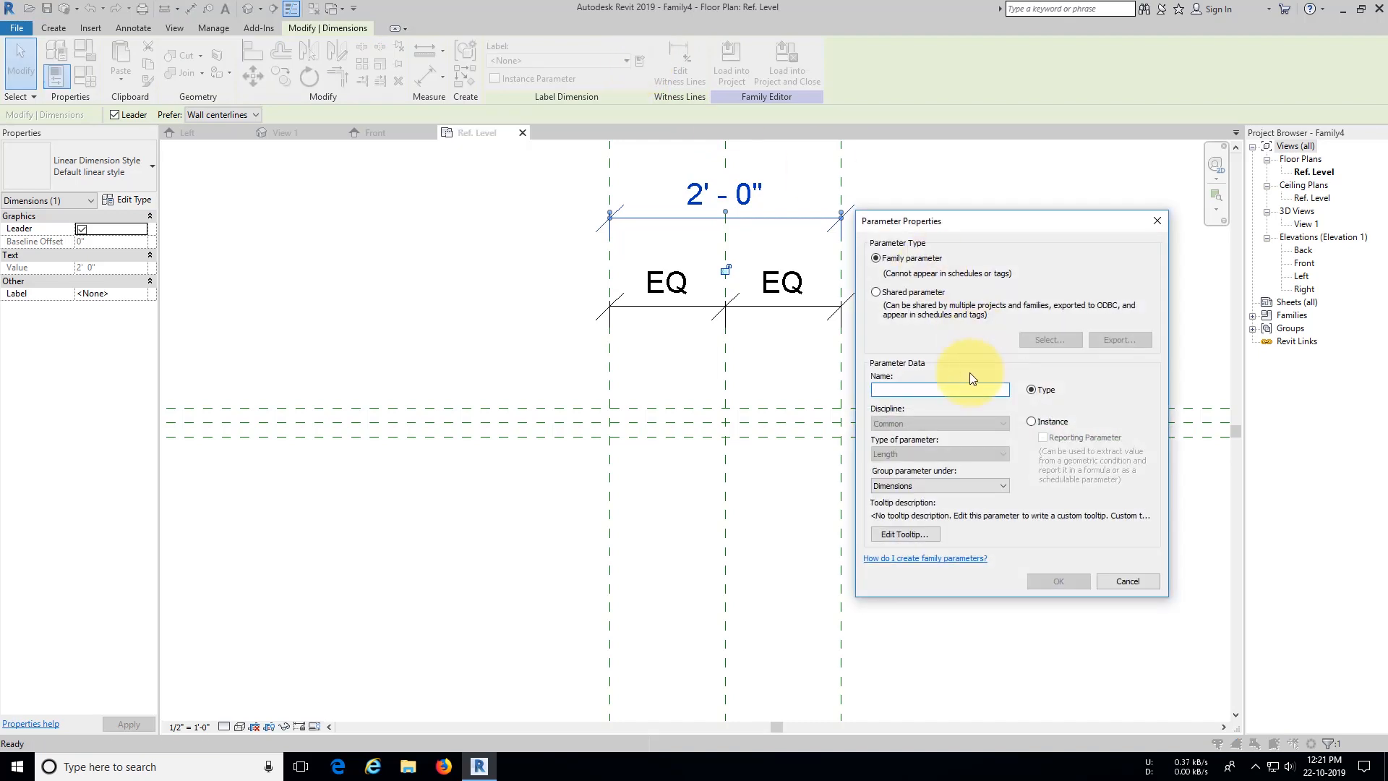
text(Length)
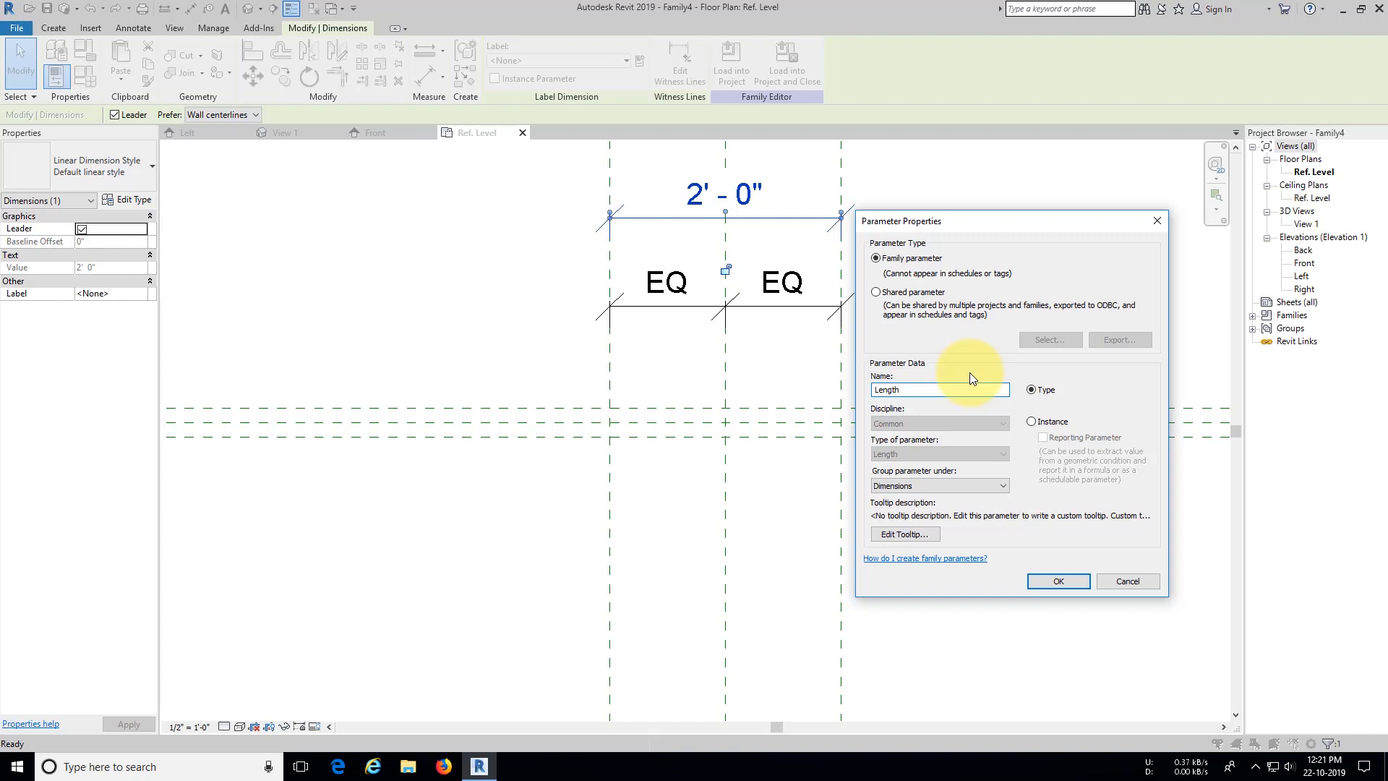
key(Return)
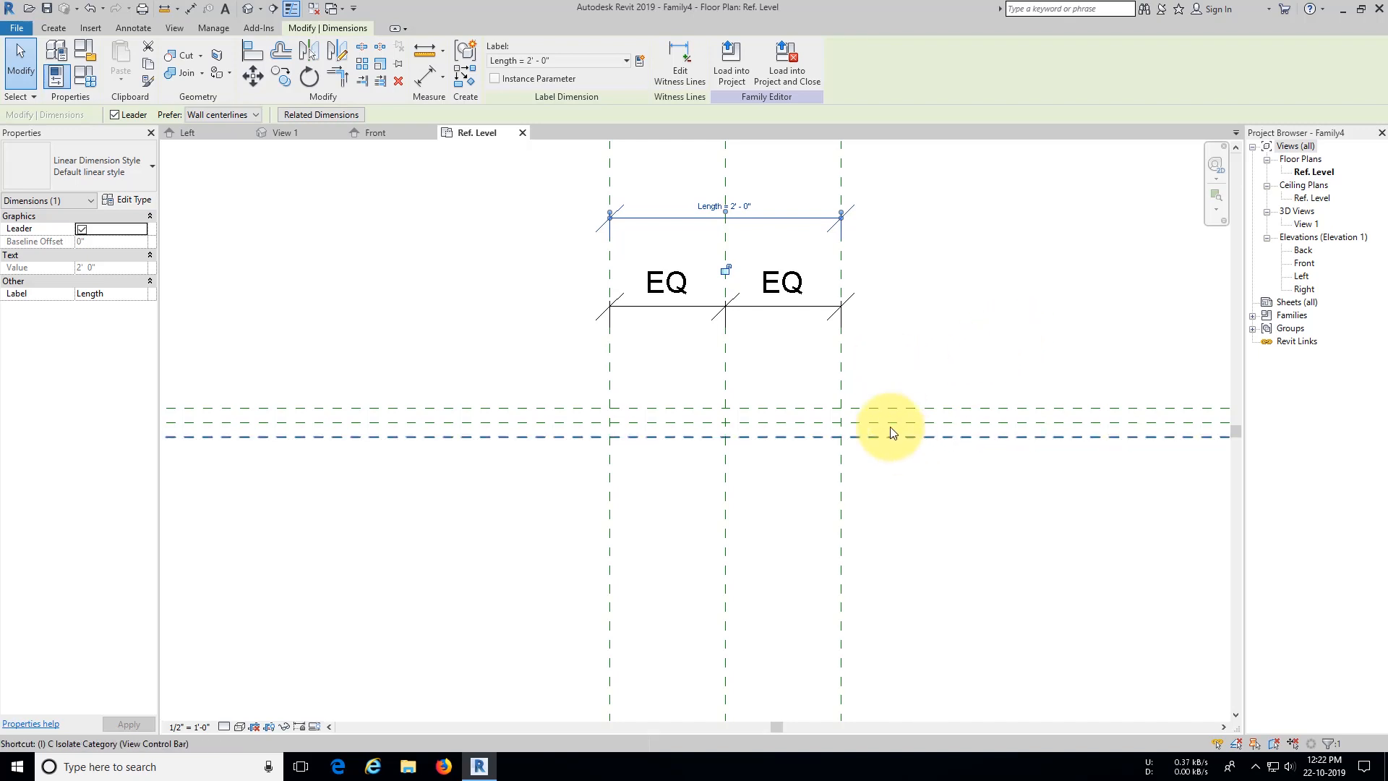
Step: Place an aligned dimension across the three horizontal reference planes and constrain its segments to be equal
click(425, 75)
click(926, 409)
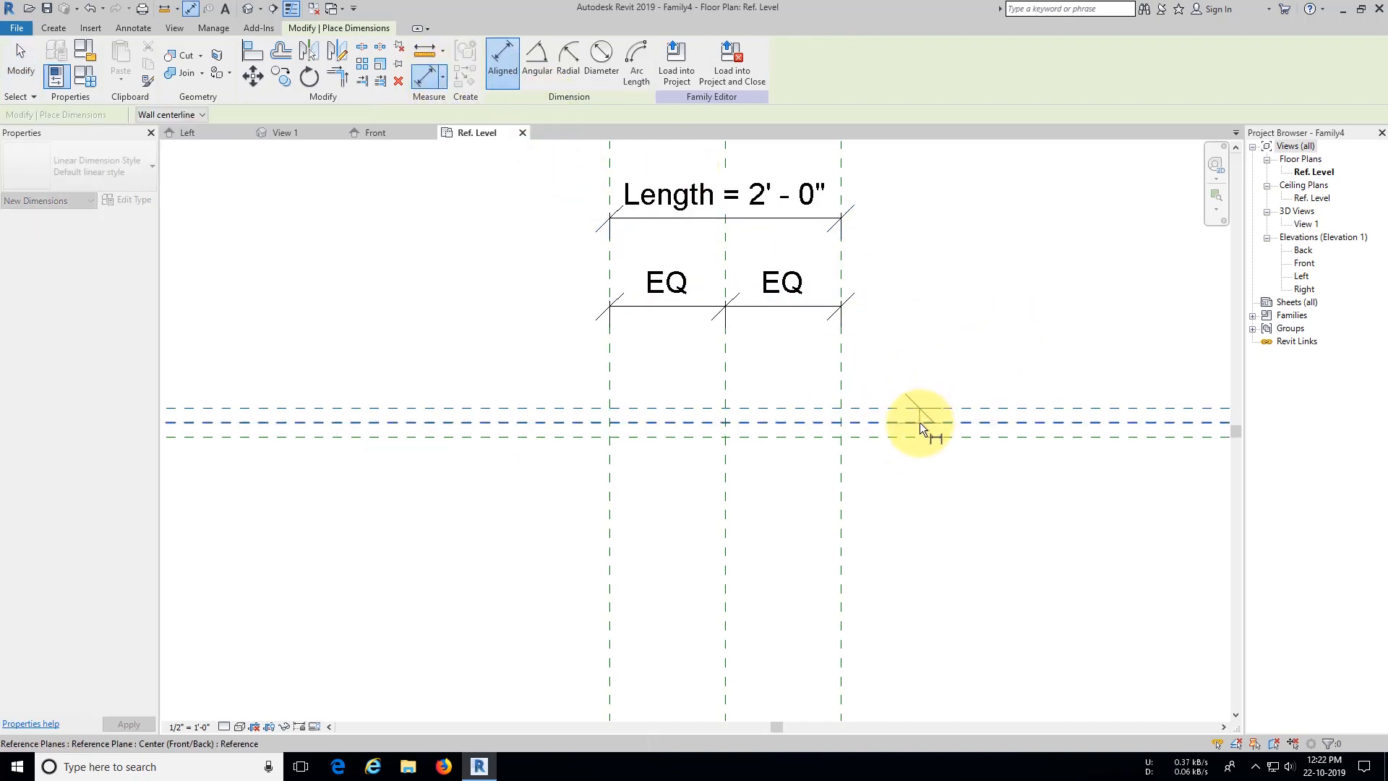
click(920, 422)
click(921, 437)
click(971, 497)
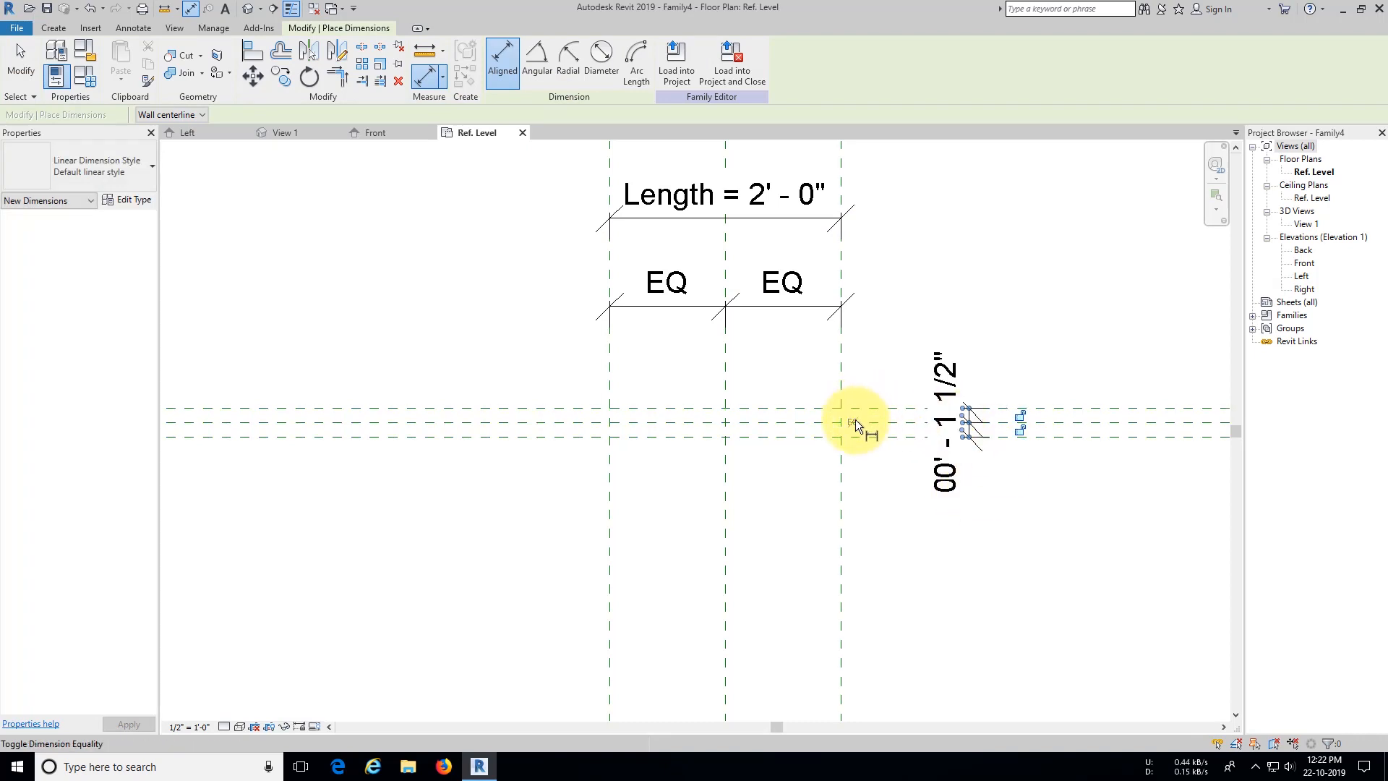
click(1013, 413)
Step: Dimension the overall distance between the outer horizontal reference planes and label it with a new type parameter named Depth
click(1061, 407)
click(1073, 504)
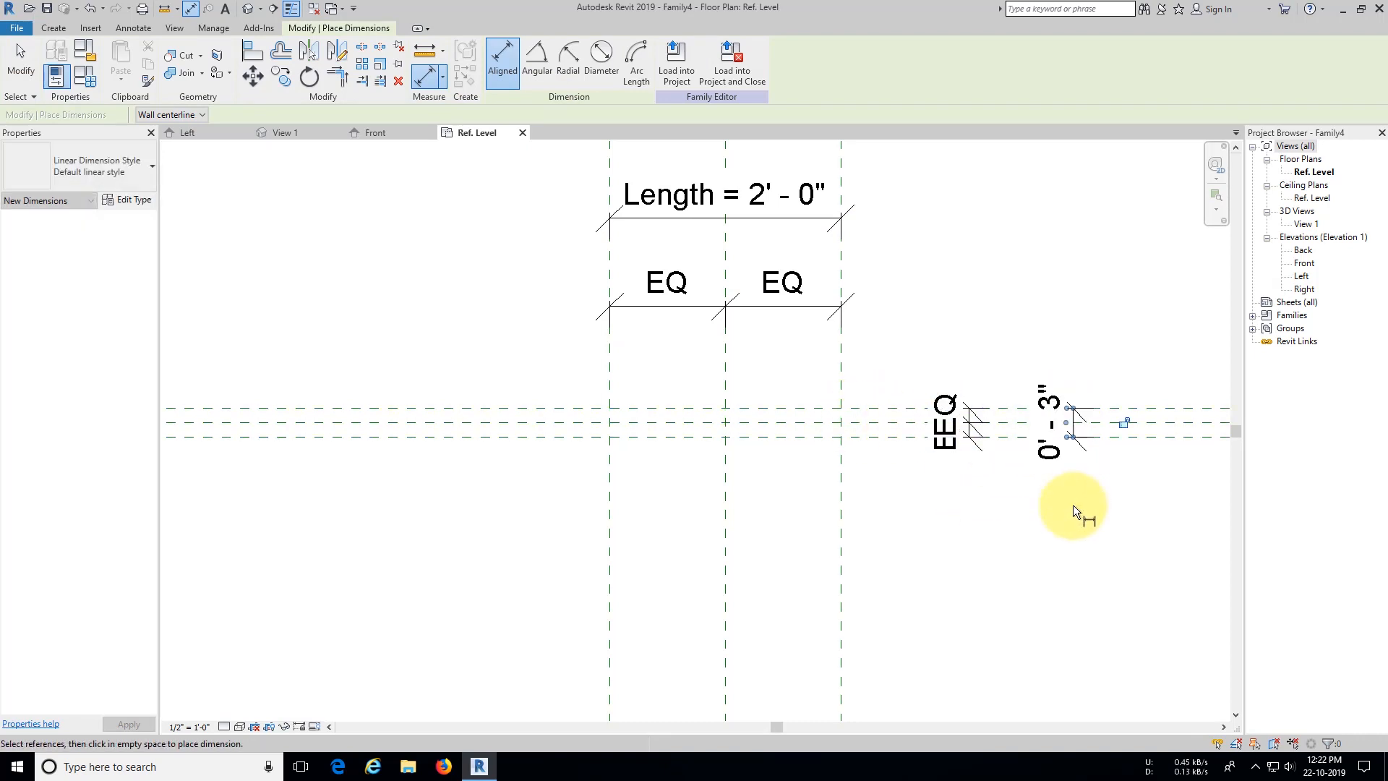
key(Escape)
key(Escape)
click(1082, 448)
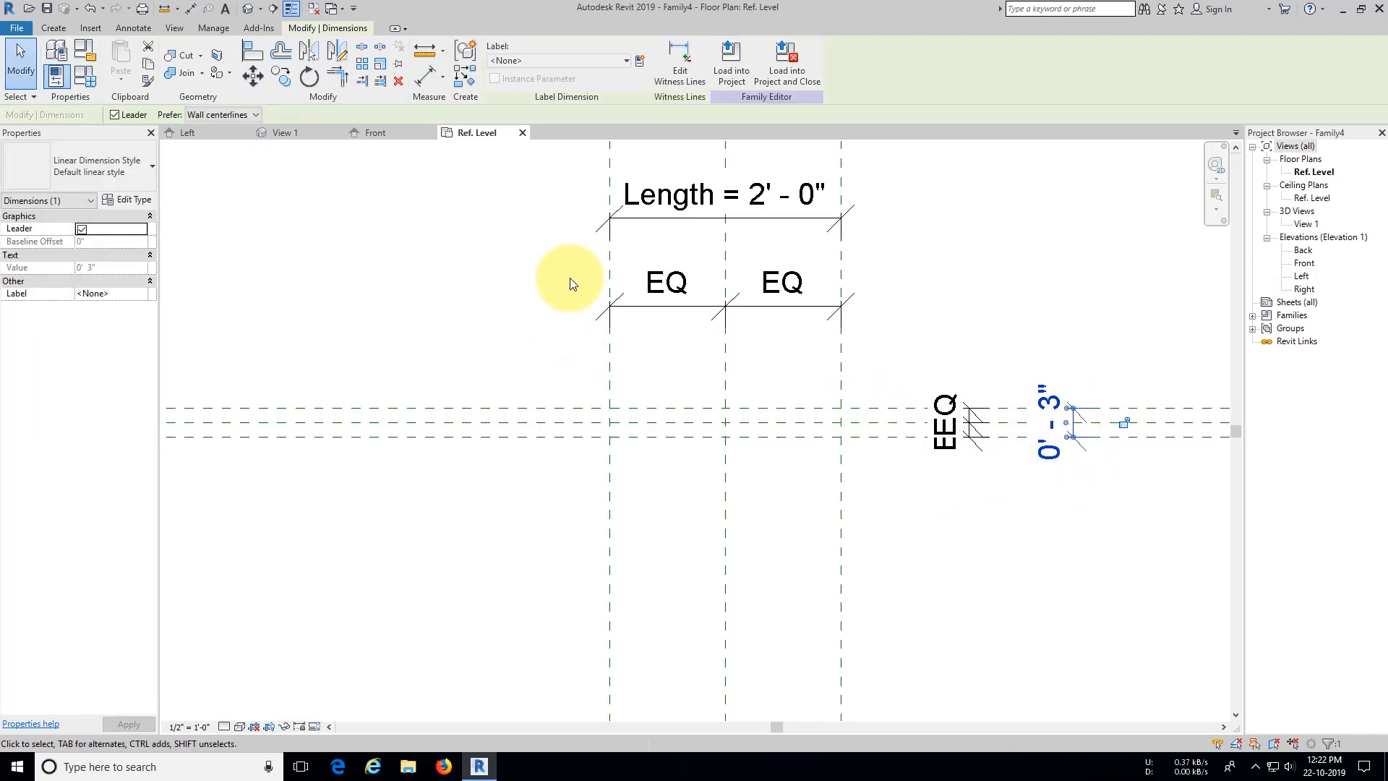
click(641, 62)
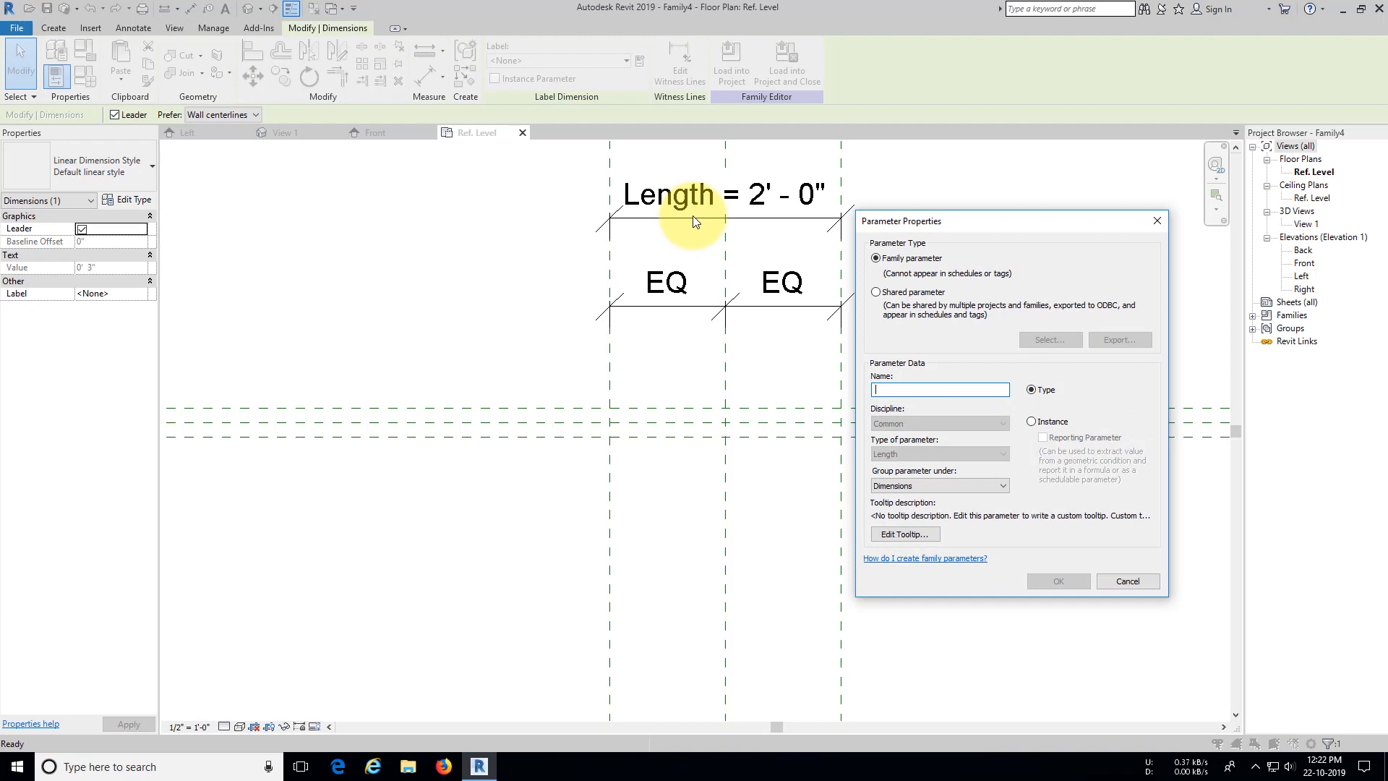
text(Depth)
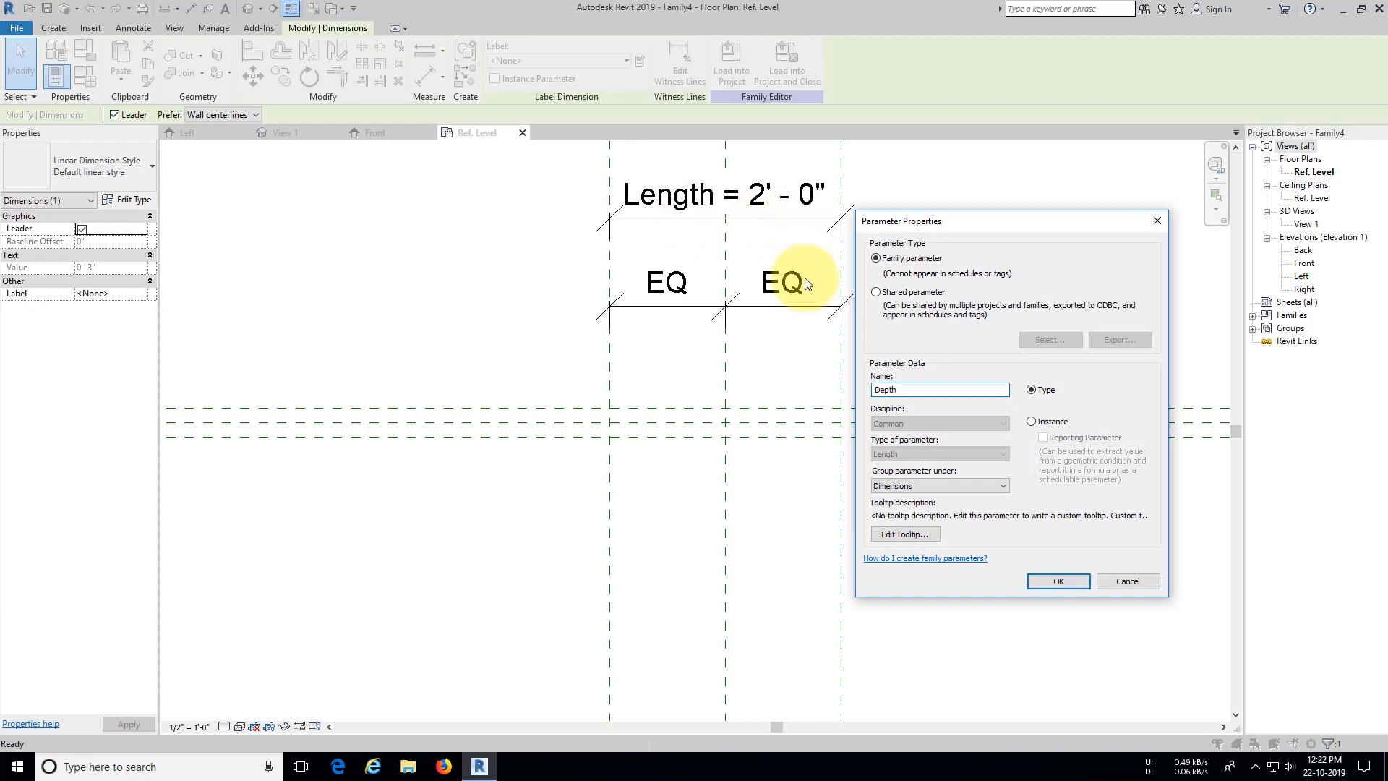
click(1060, 581)
middle_drag(1056, 565, 992, 512)
click(992, 512)
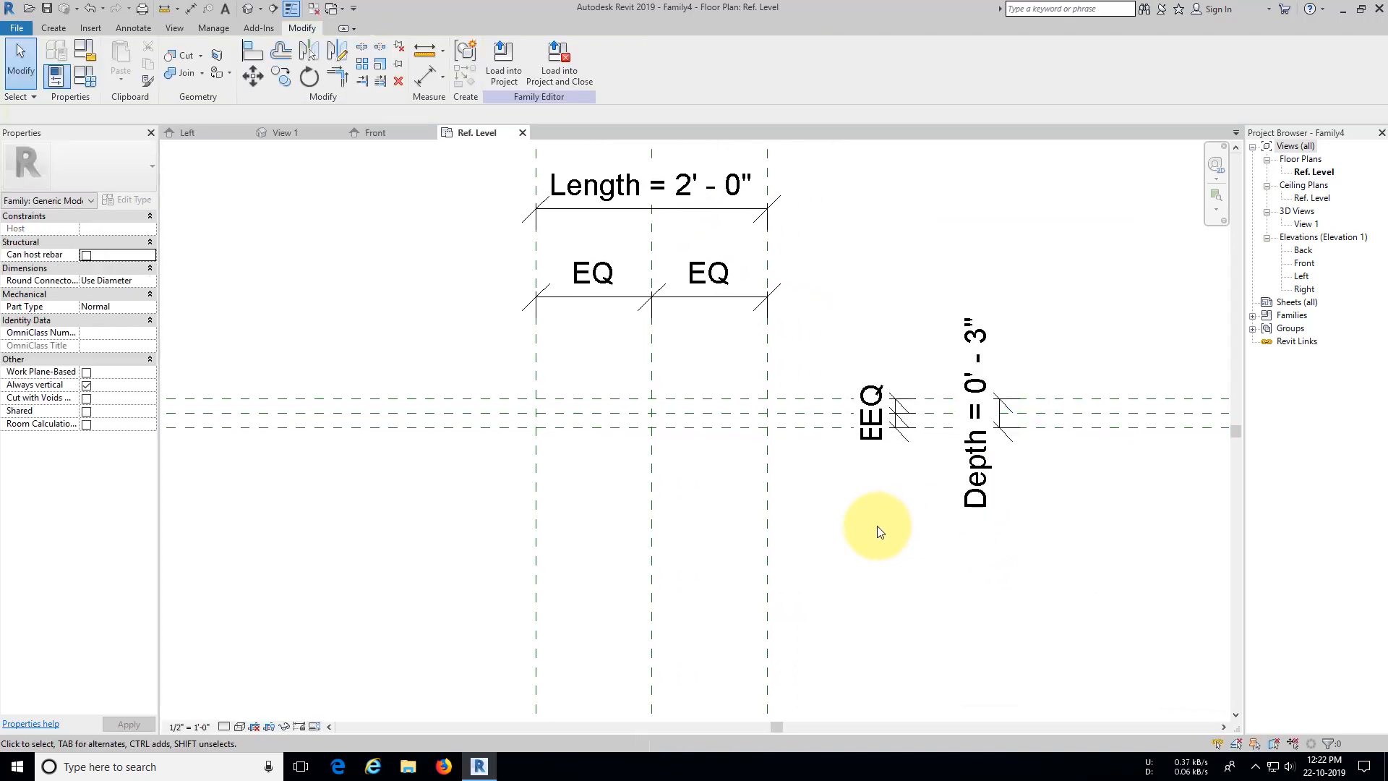
middle_drag(877, 530, 861, 535)
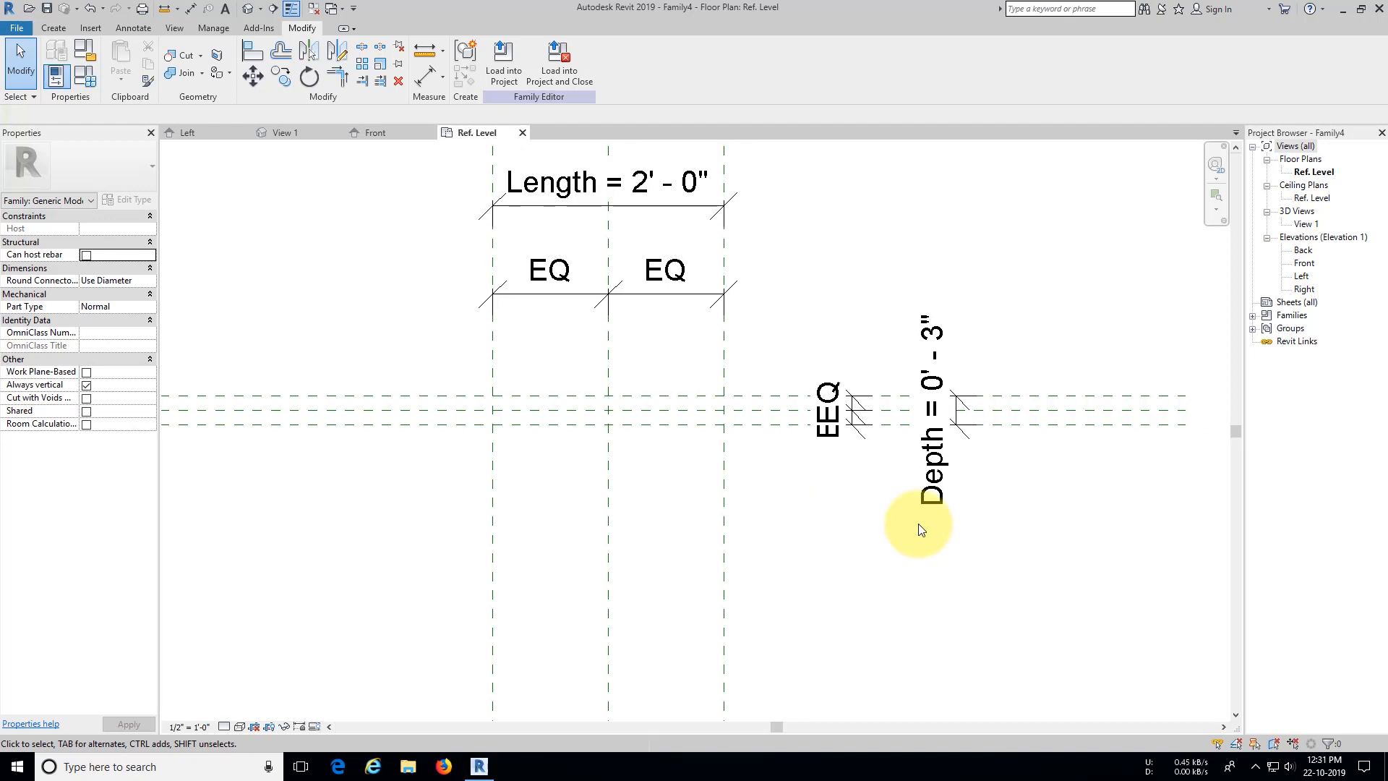
Step: Open the Left elevation and temporarily hide the Ref. Level element in that view
click(1301, 276)
double_click(1302, 276)
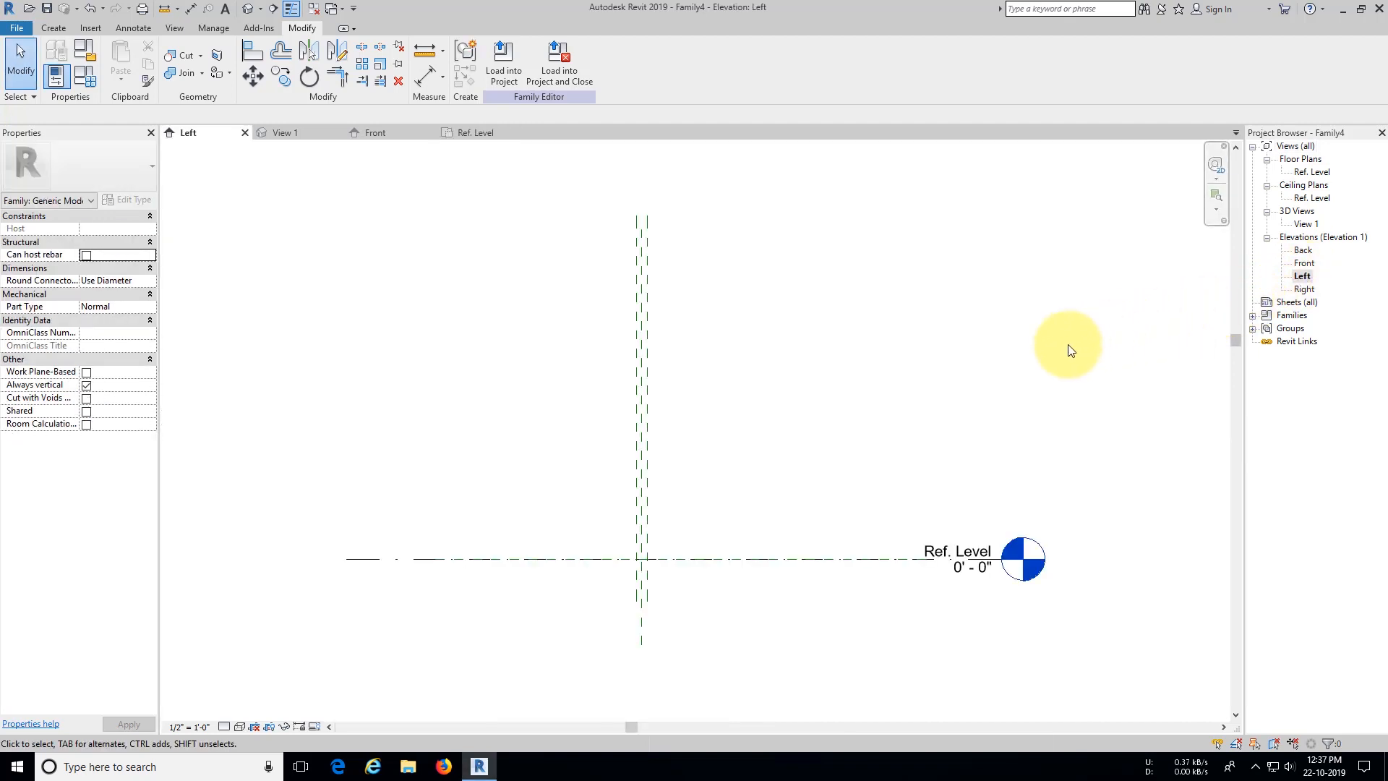
scroll(644, 595, up, 2)
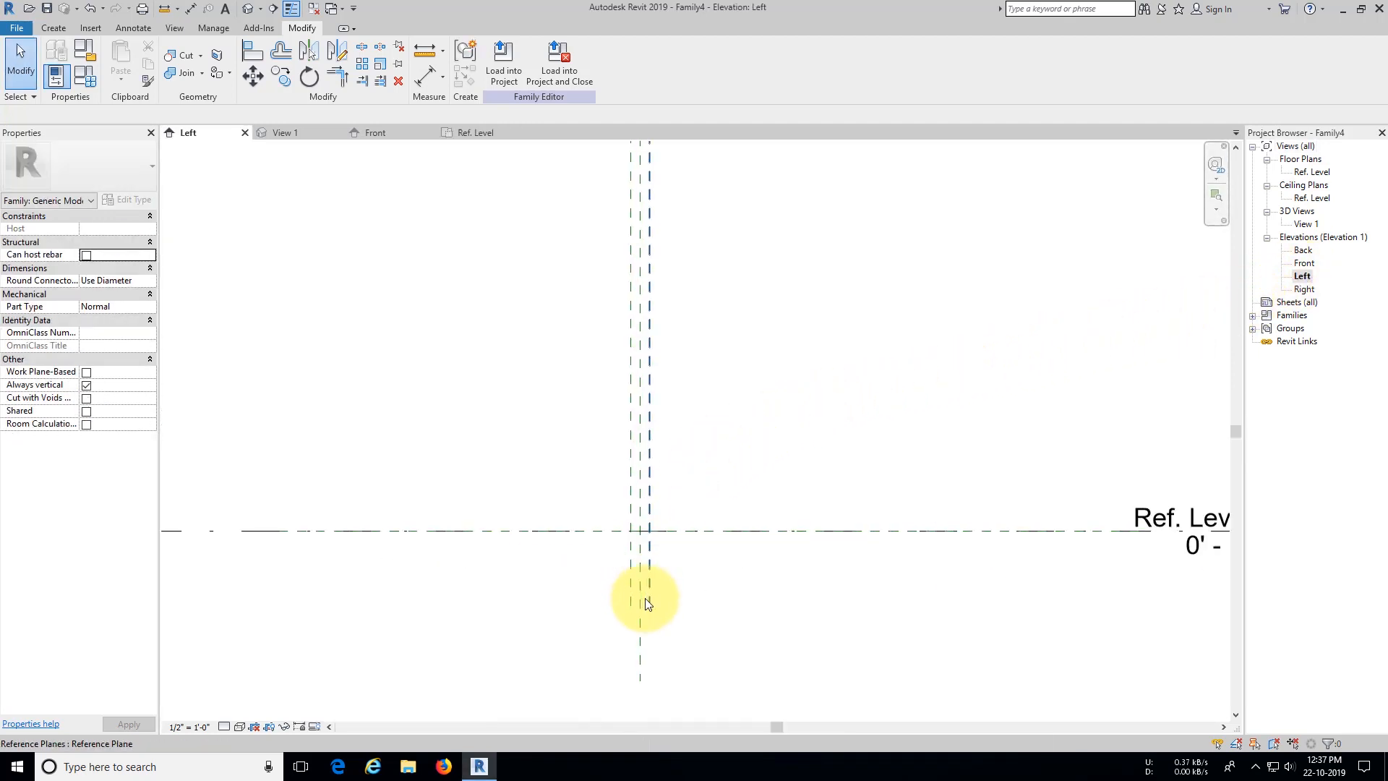
scroll(701, 576, down, 1)
click(1020, 542)
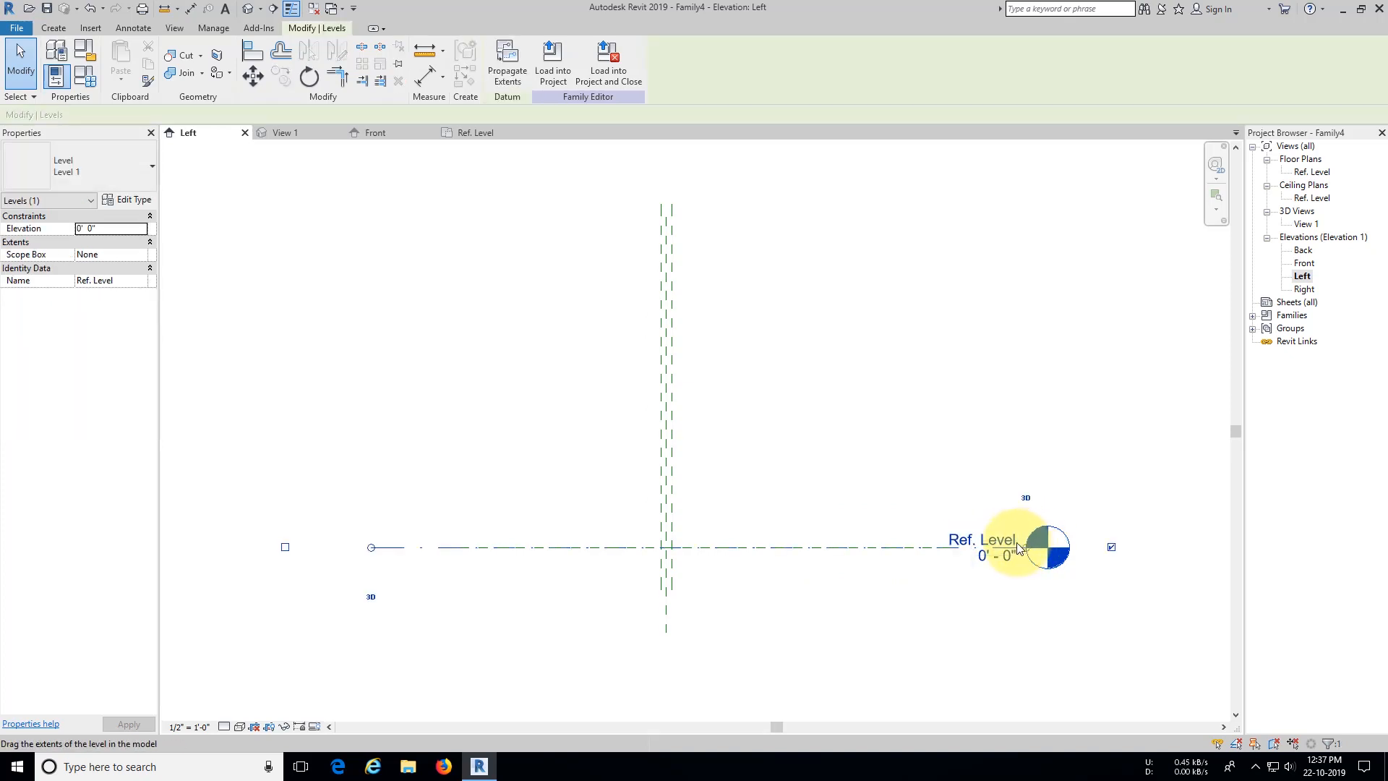
click(282, 730)
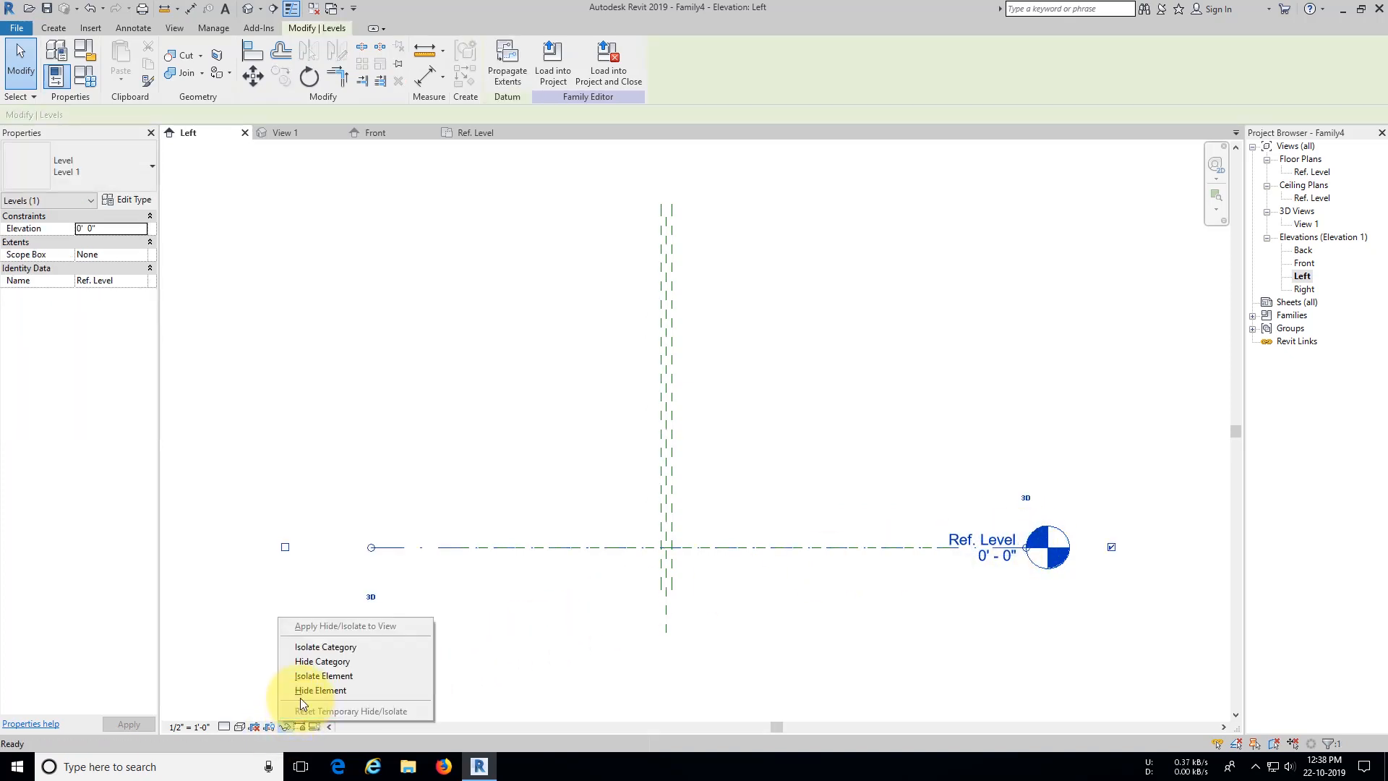
click(313, 692)
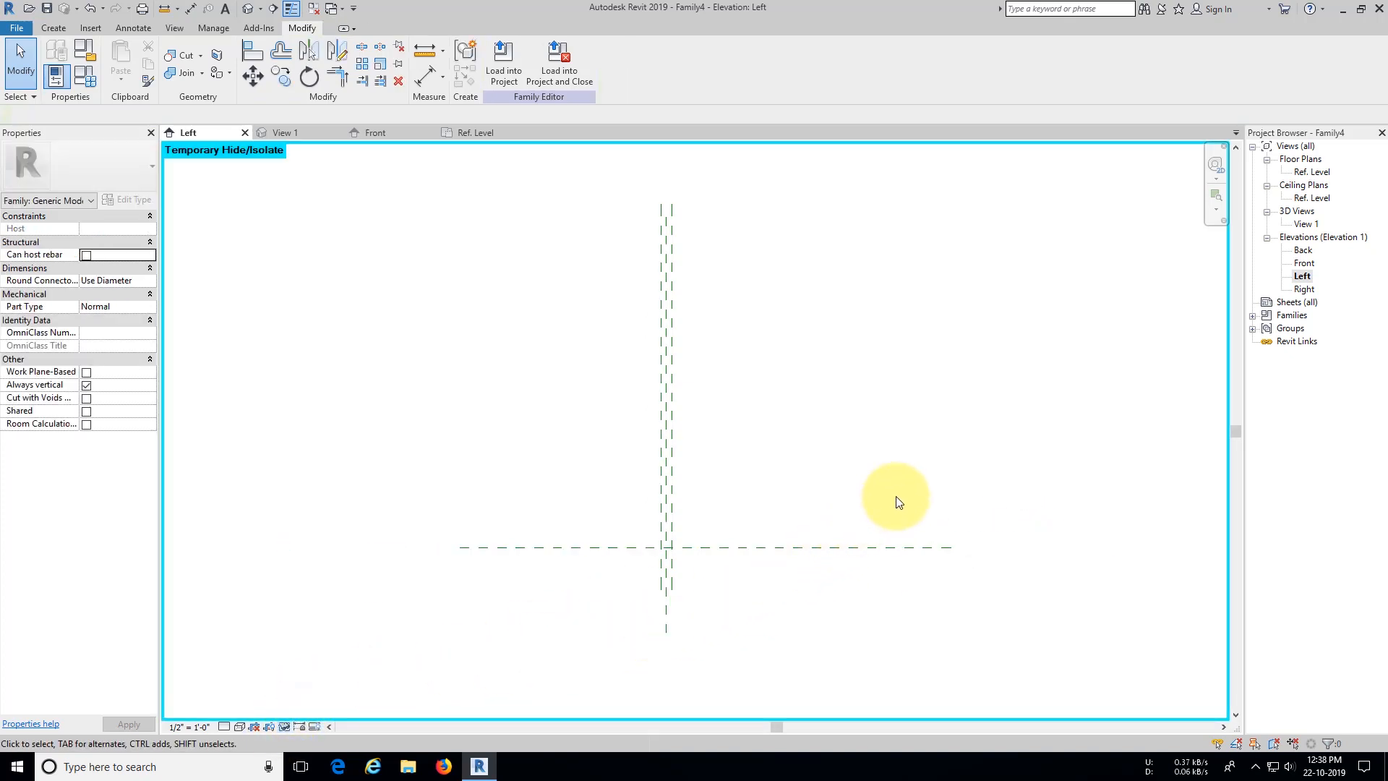
scroll(649, 560, up, 1)
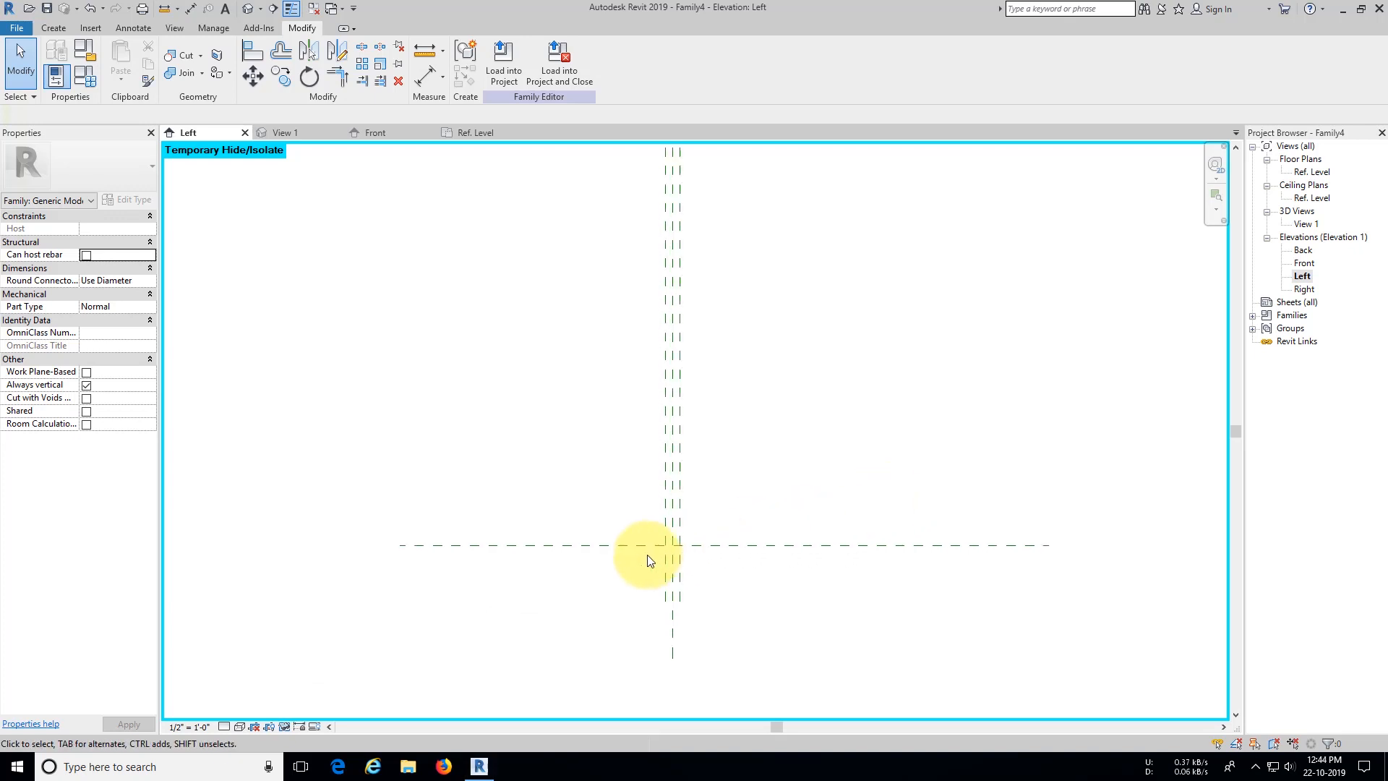
Step: Create a horizontal reference plane offset 3" above the existing horizontal reference plane in the Left elevation
click(62, 28)
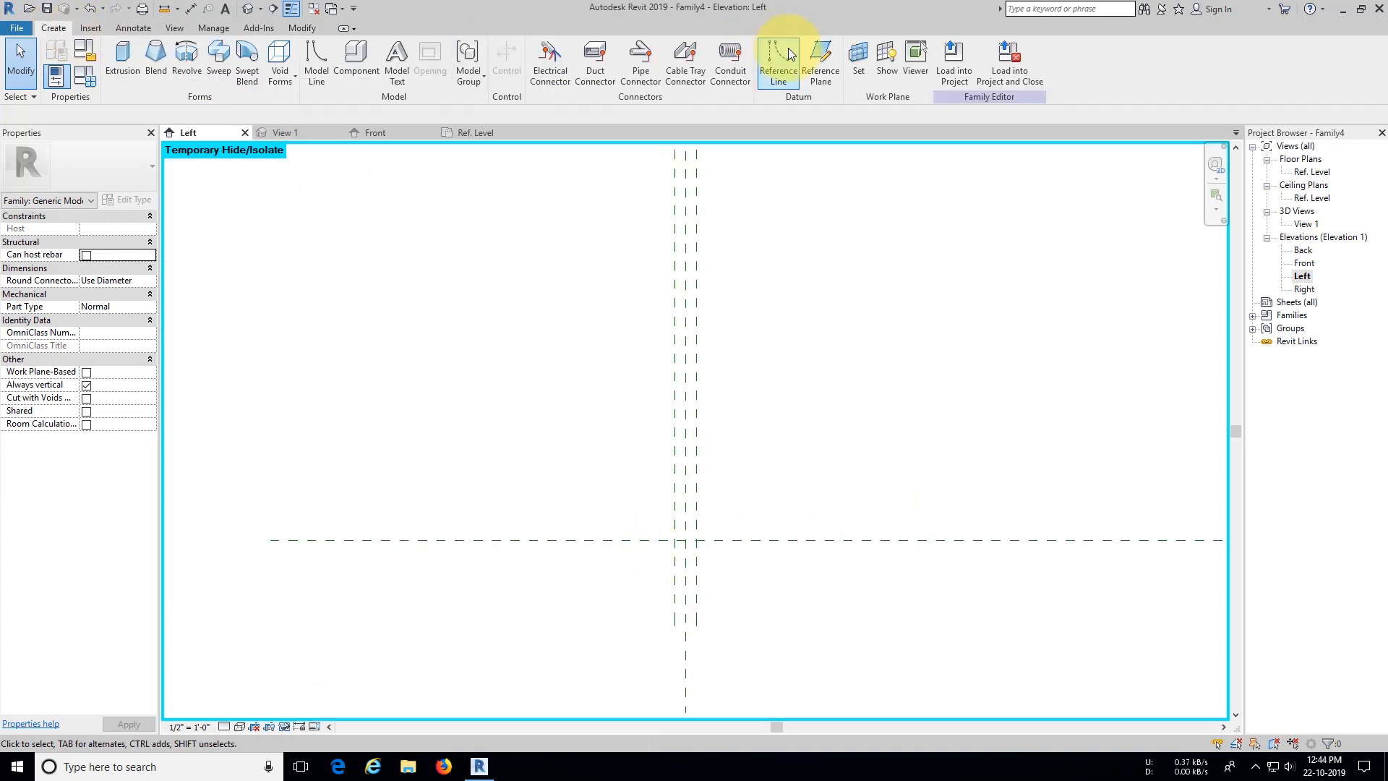
click(823, 54)
click(511, 49)
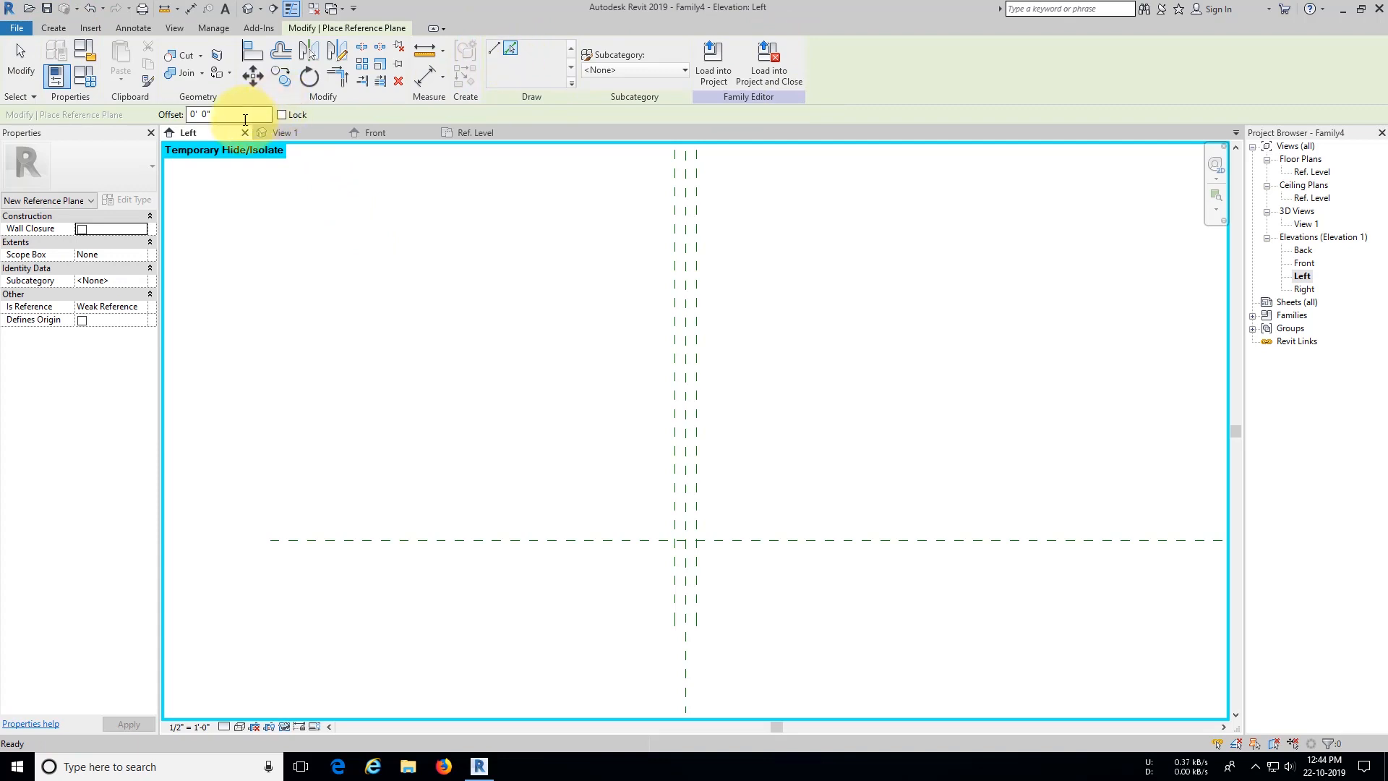
click(206, 114)
text(3)
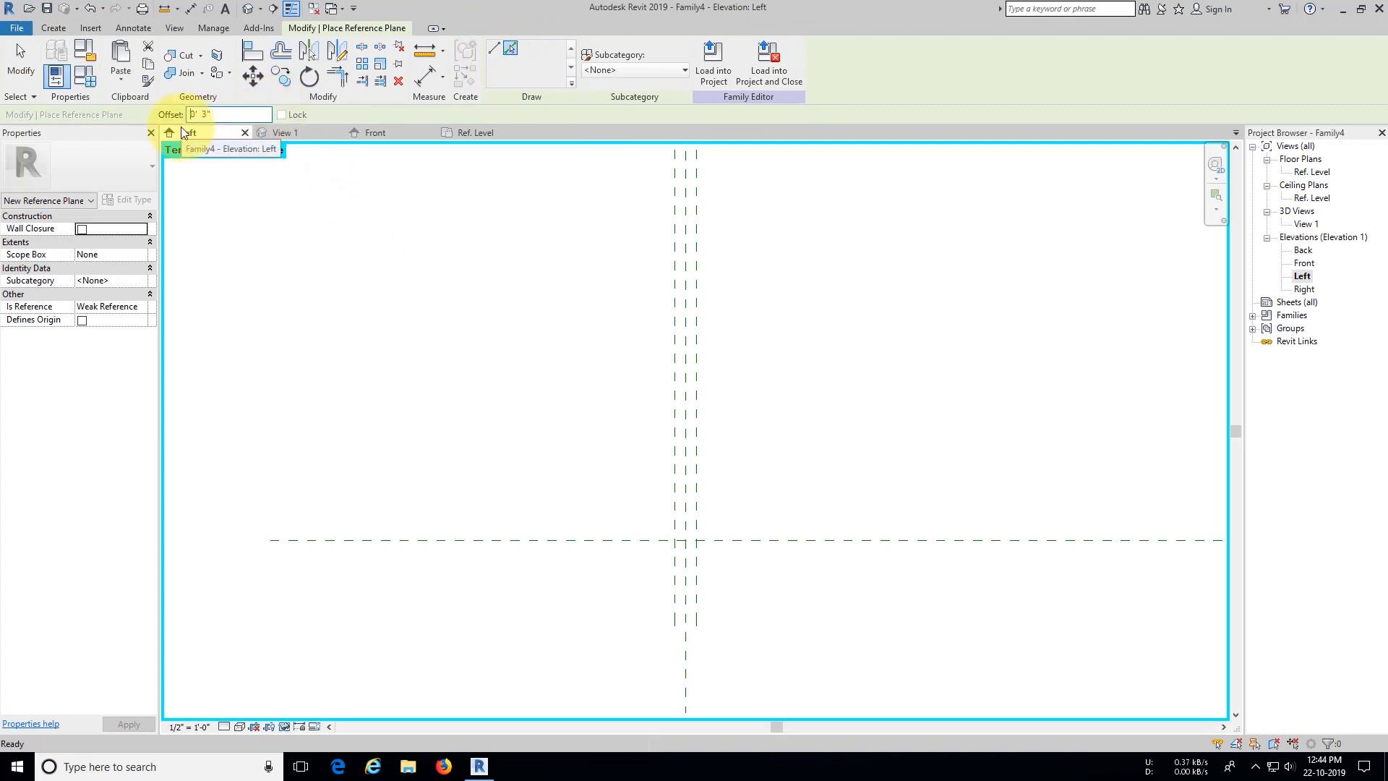
click(737, 541)
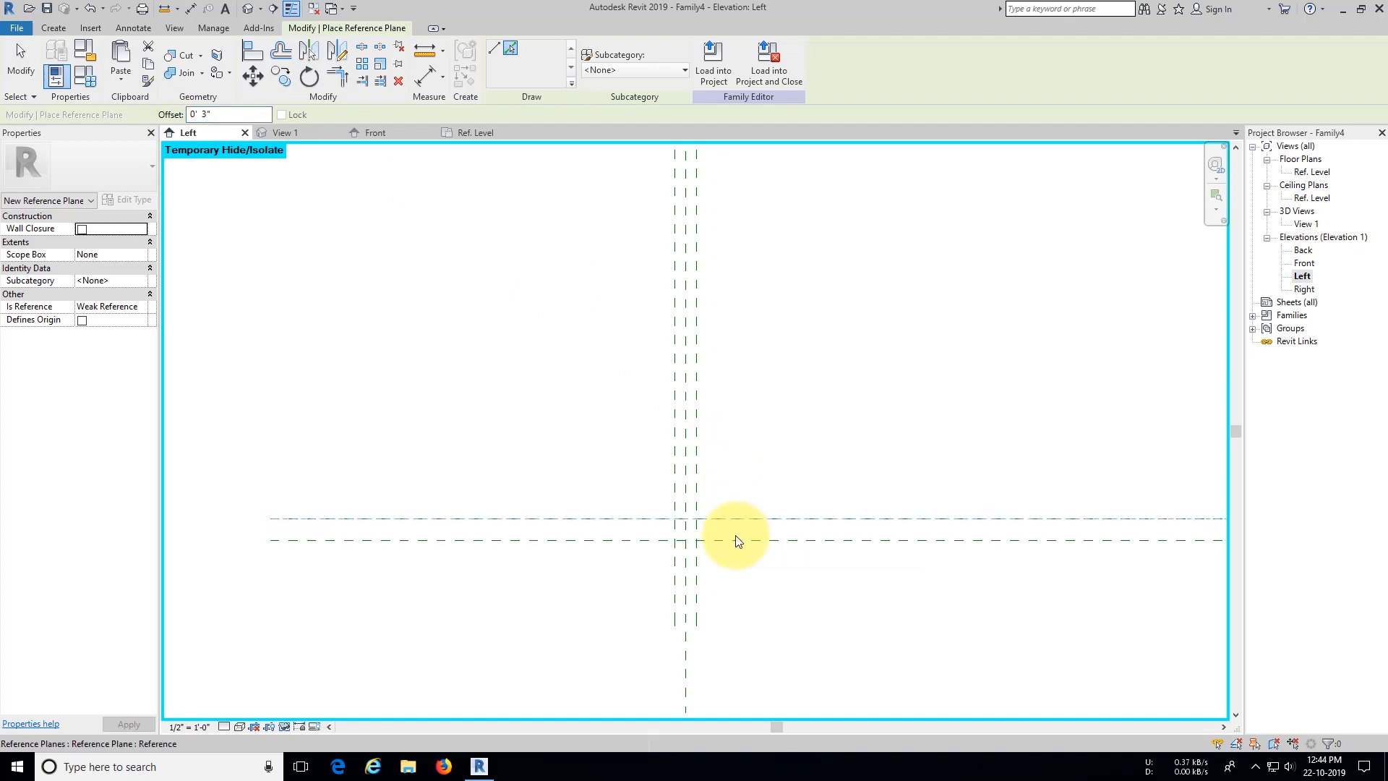
key(Escape)
key(Escape)
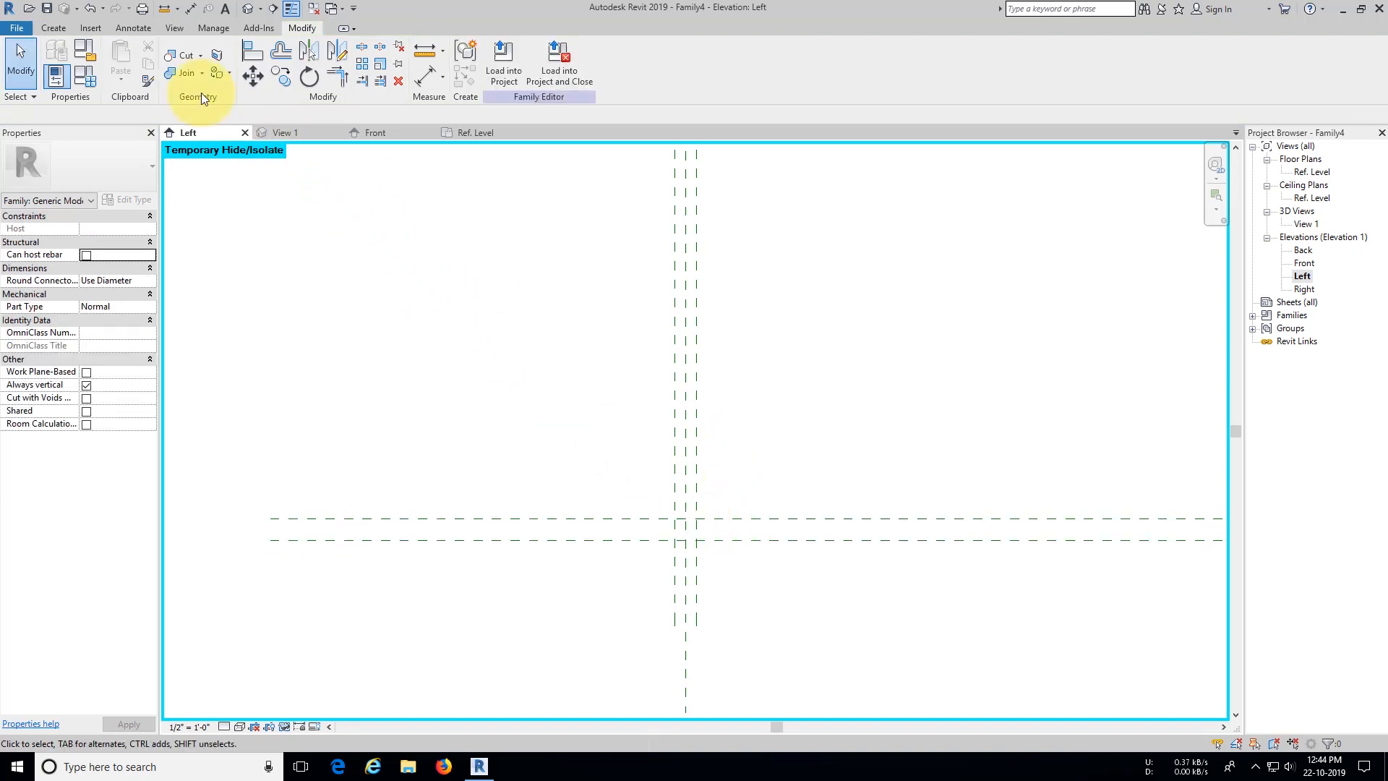
Step: Start an extrusion and sketch a sloped line about 3 1/2" long from the lower-left reference plane intersection to the right outer vertical plane
click(54, 28)
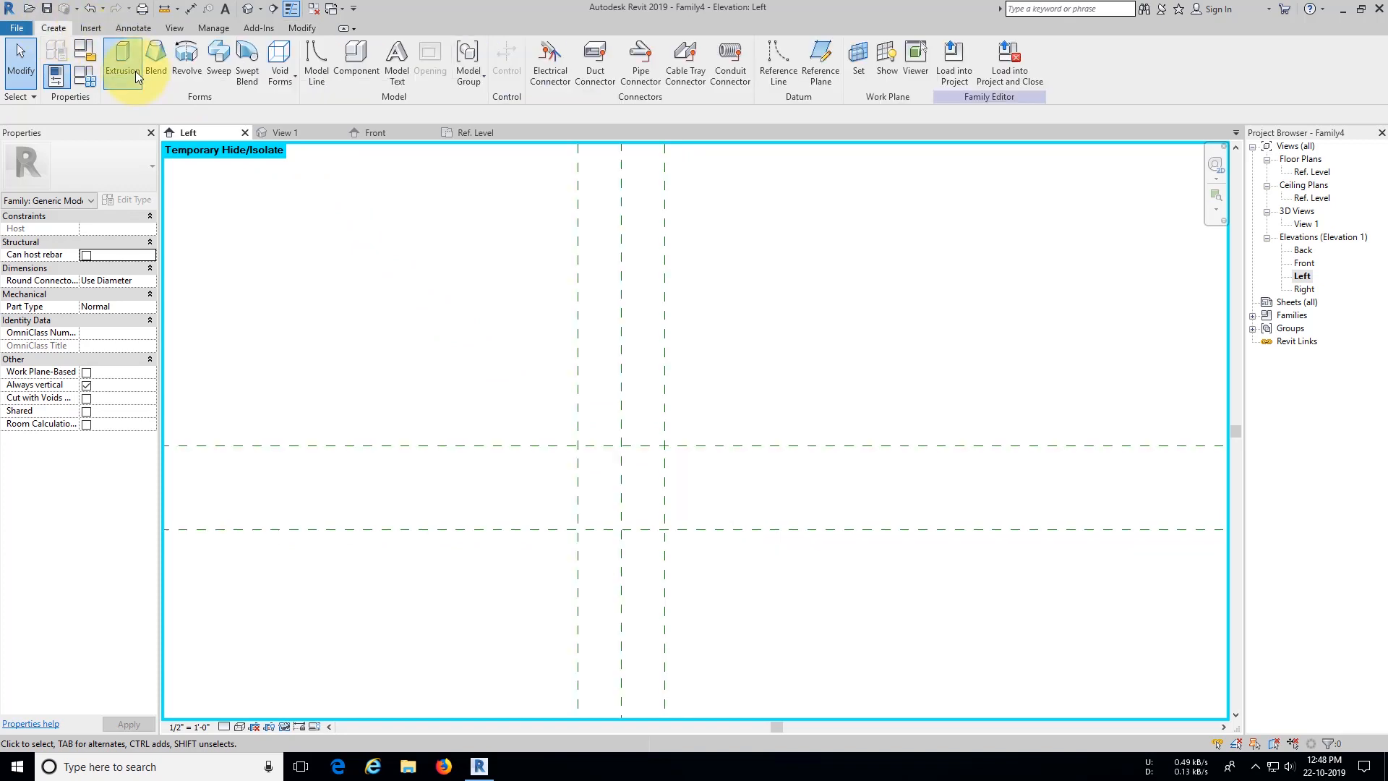
click(136, 70)
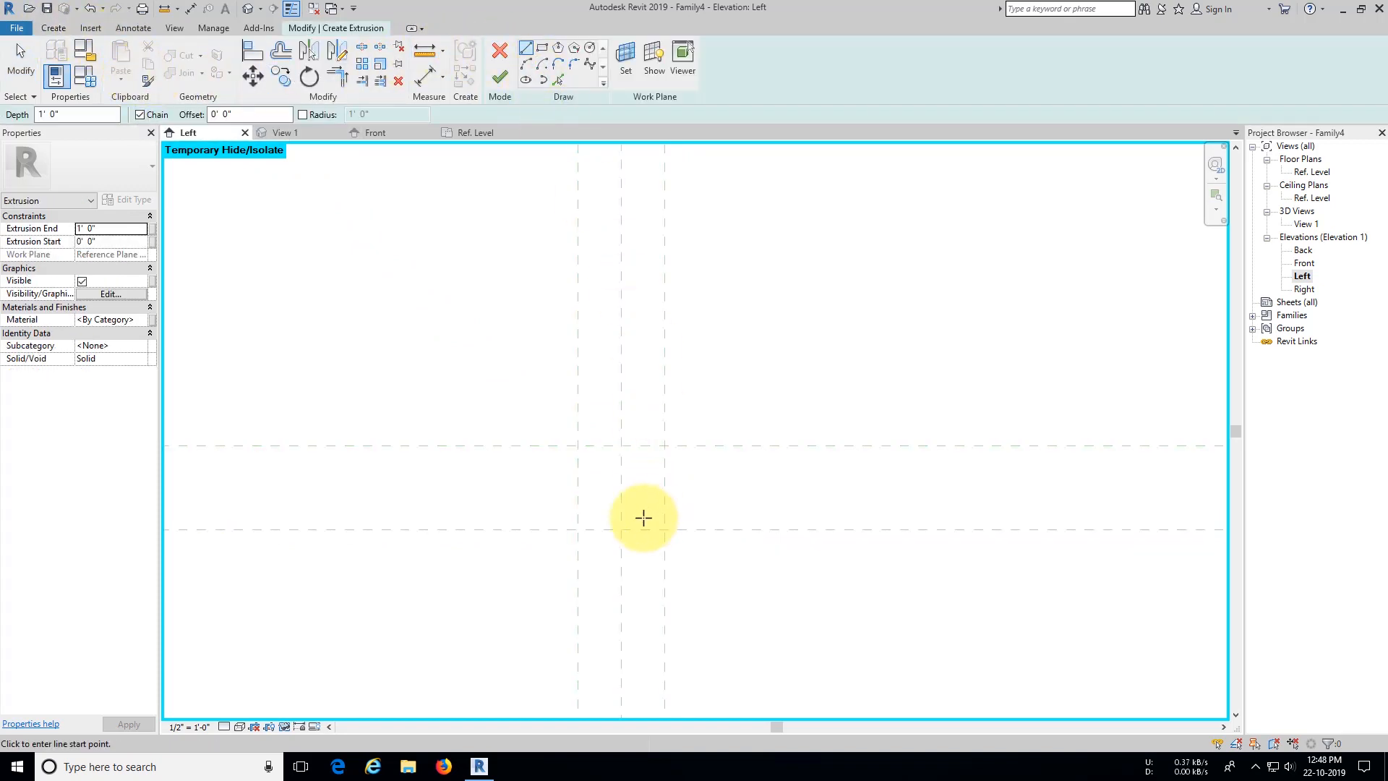
click(579, 530)
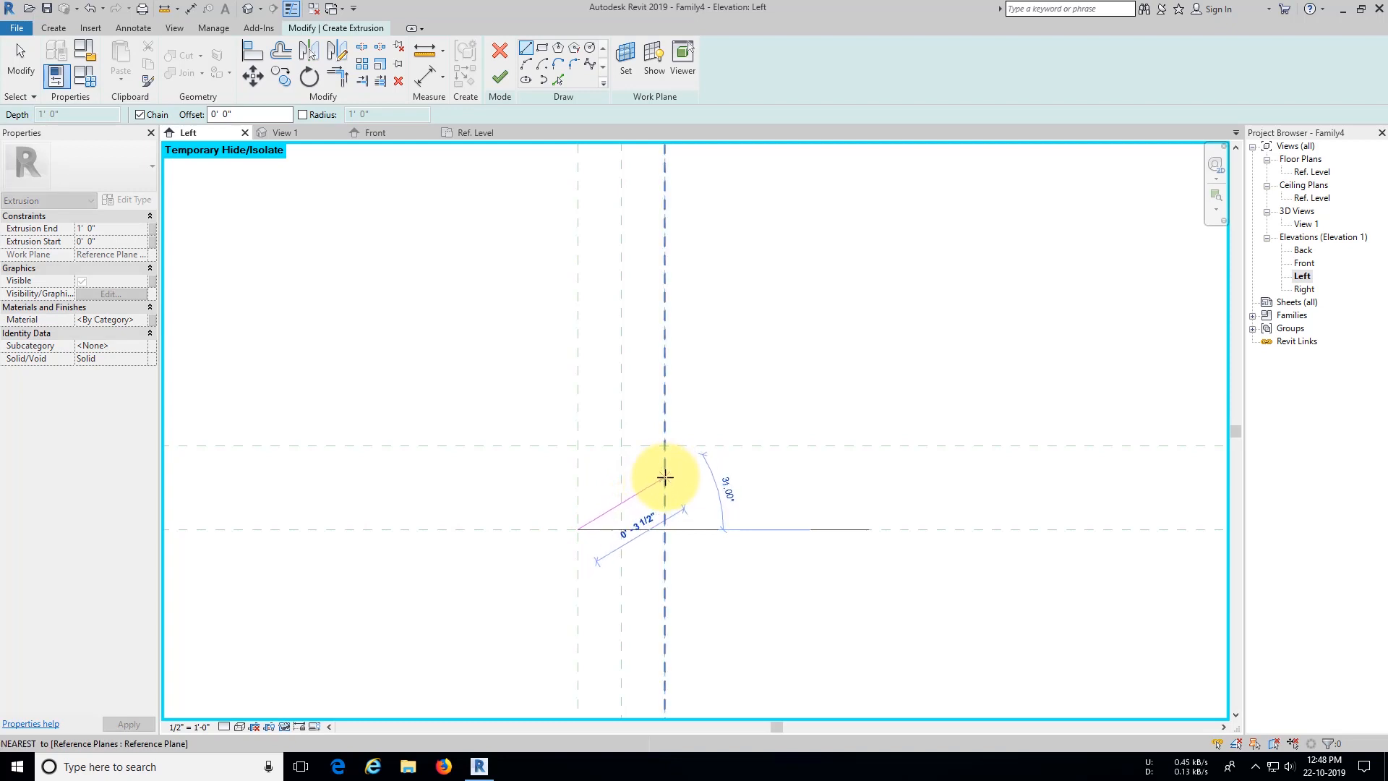
click(664, 475)
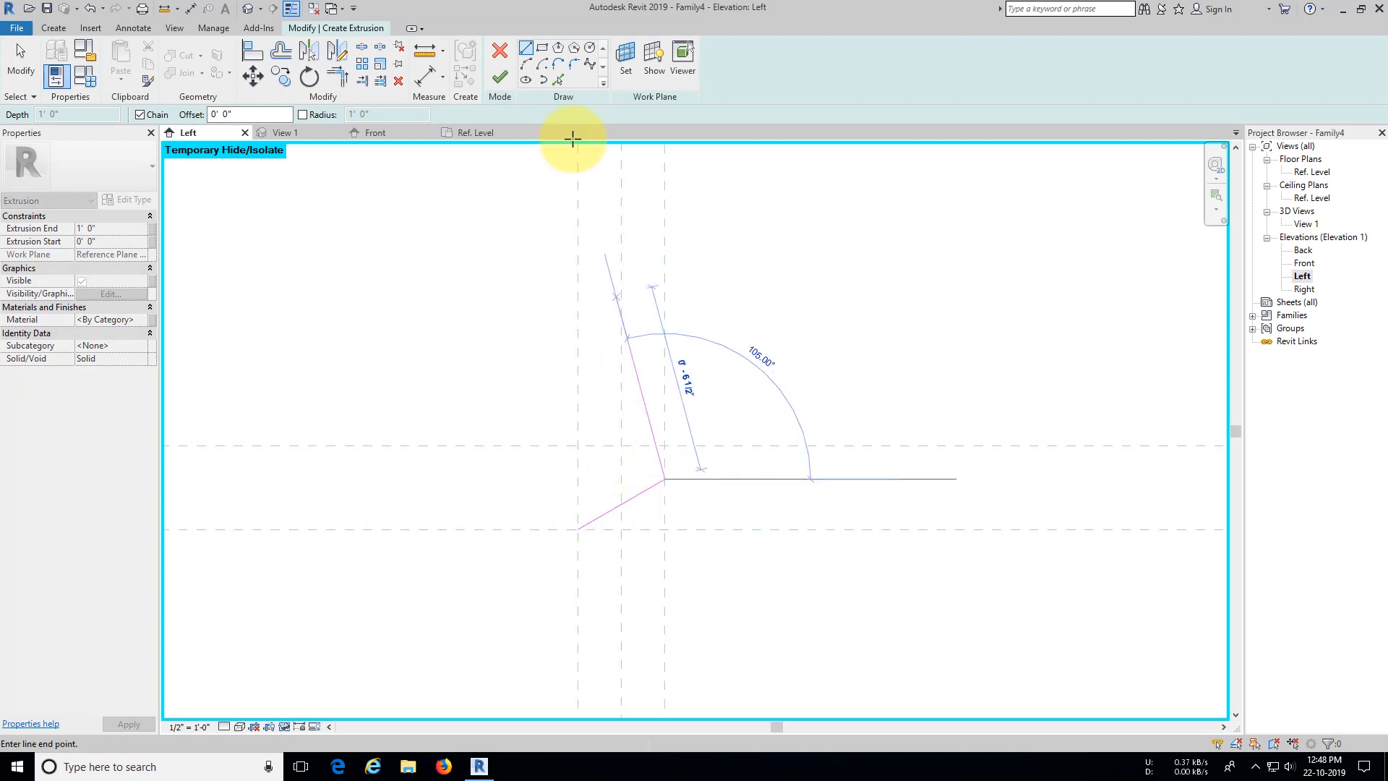
Step: Create a parallel copy of the sloped sketch line, offset 1" above it
click(559, 79)
double_click(190, 115)
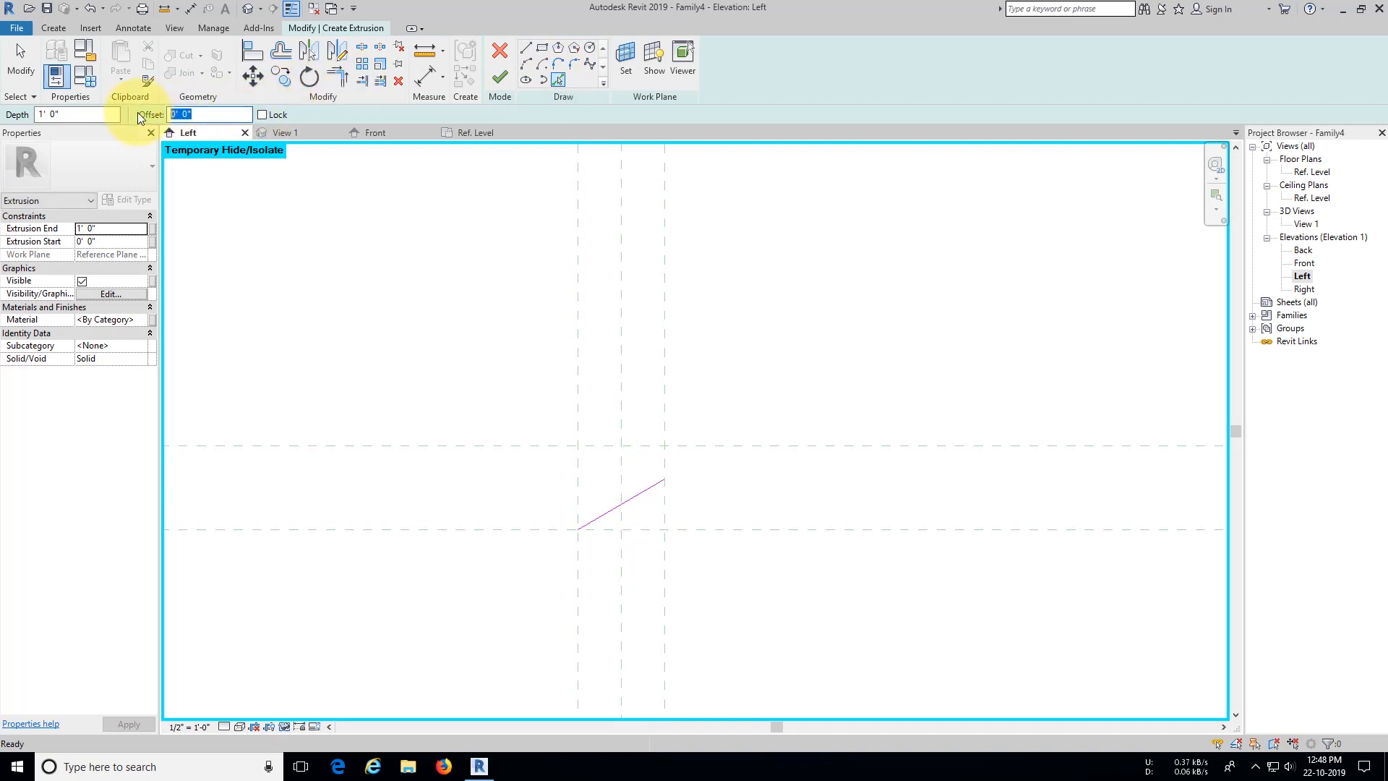
text(1)
key(Return)
click(579, 527)
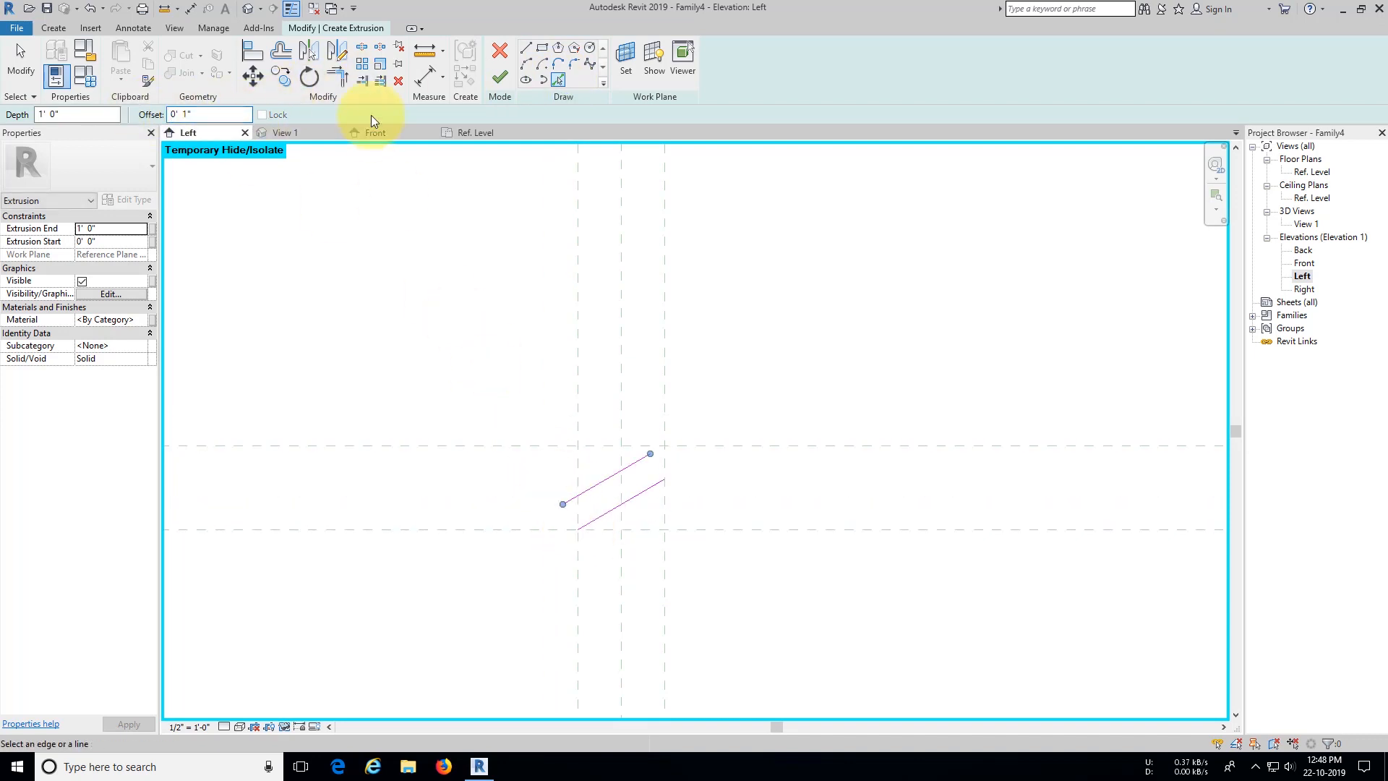
Step: Draw vertical sketch lines with zero offset up from both ends of the lower sloped line, along the outer vertical reference planes
click(526, 47)
double_click(224, 114)
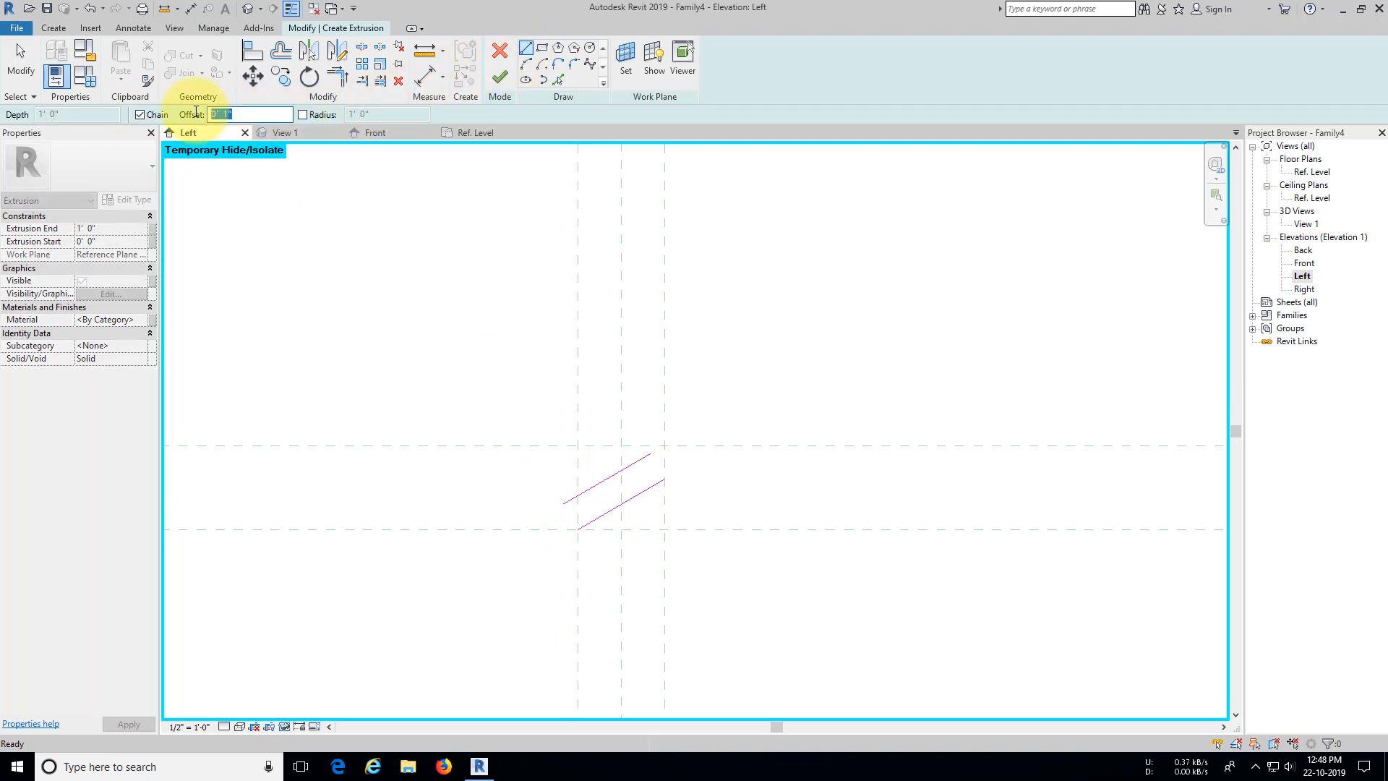
click(664, 479)
scroll(612, 510, up, 2)
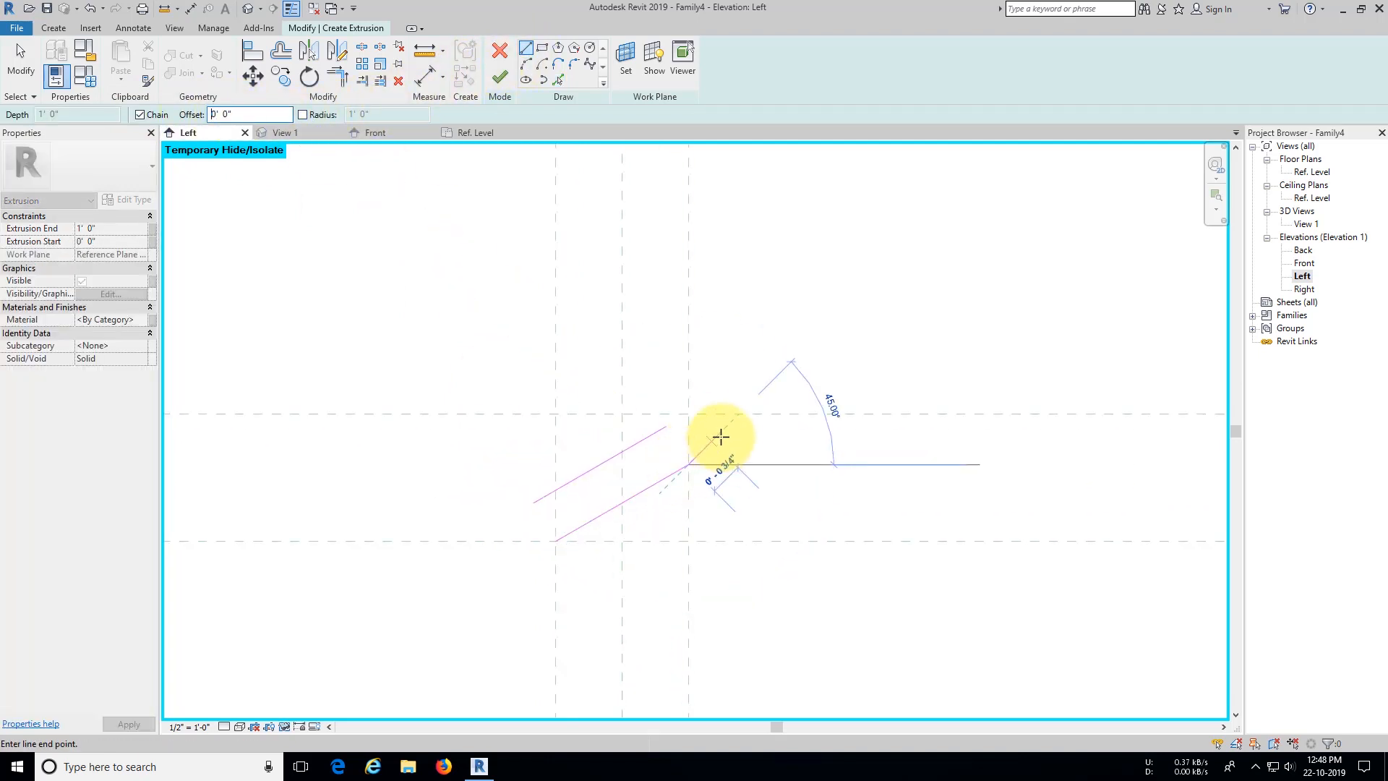
scroll(691, 416, up, 3)
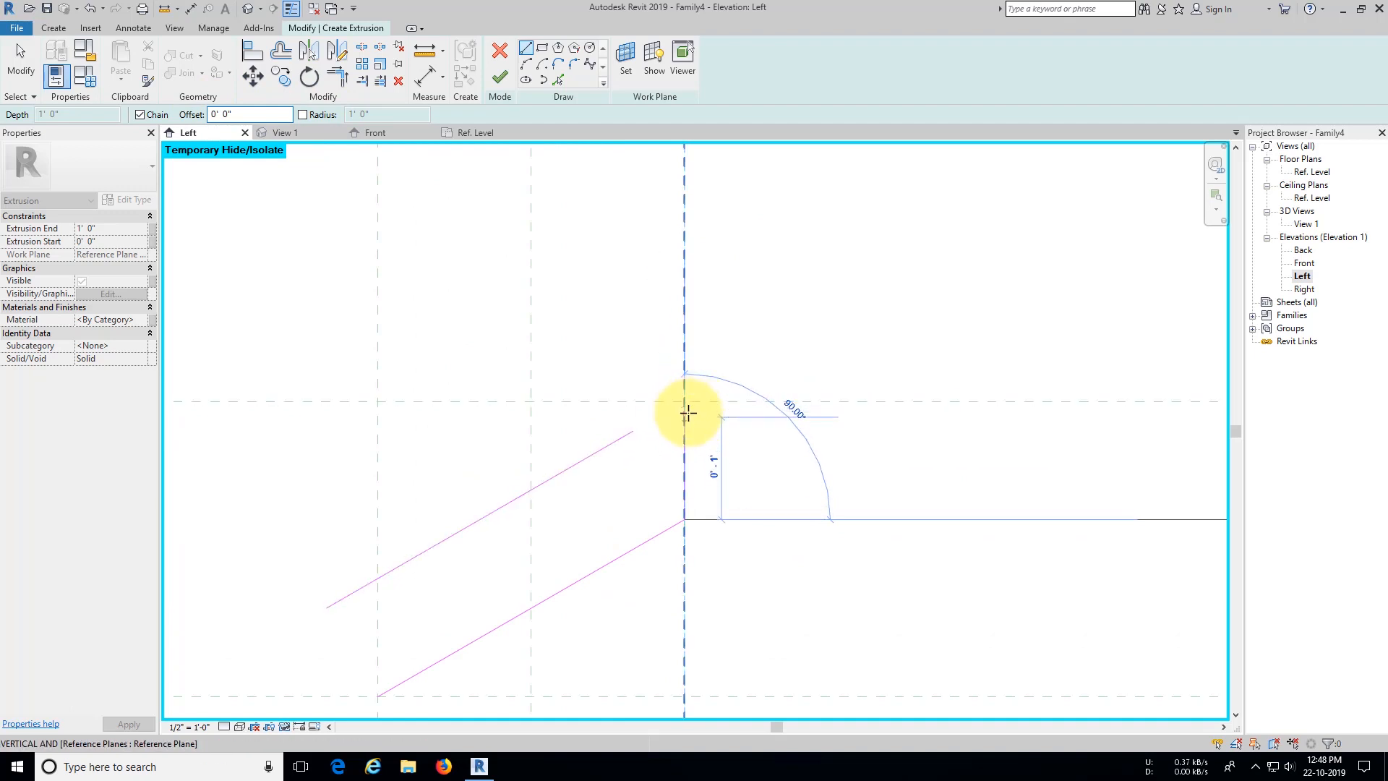
click(687, 411)
key(Escape)
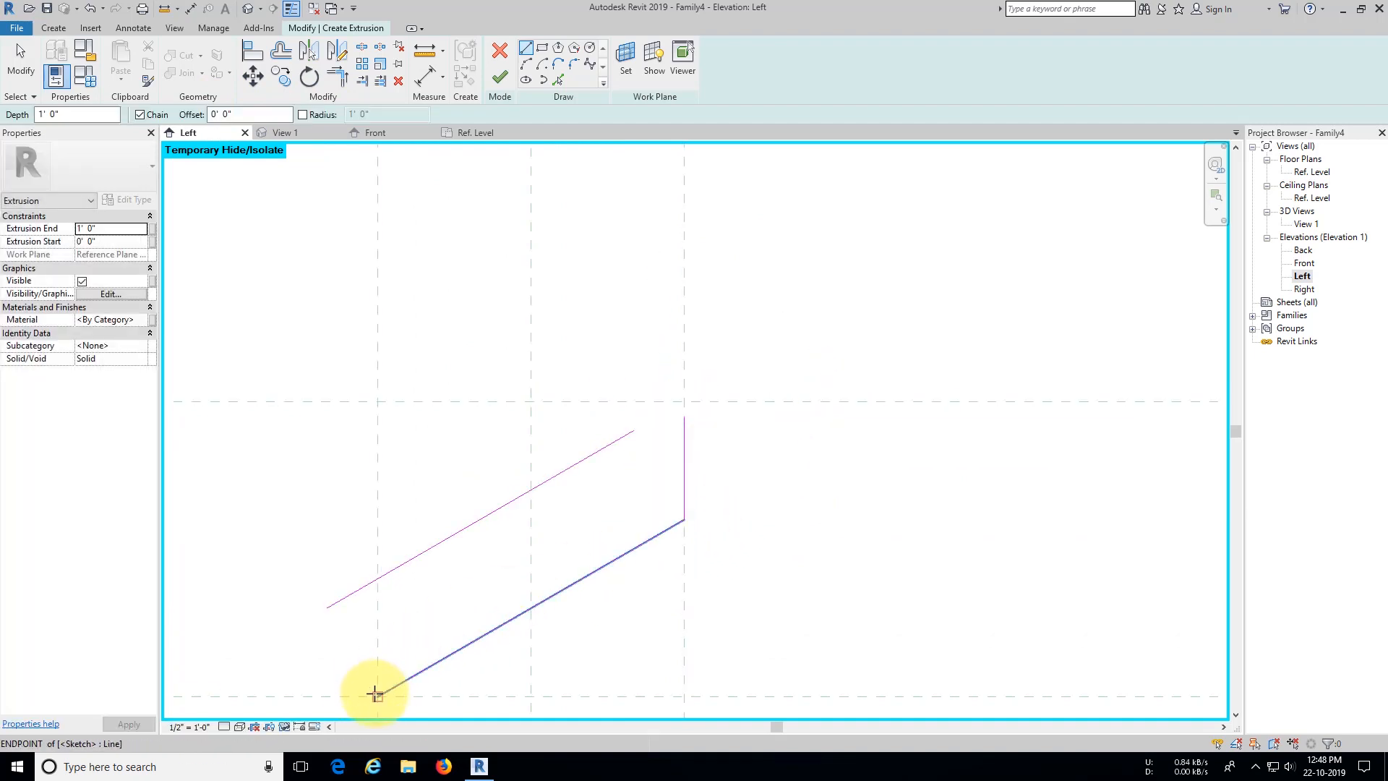
click(378, 697)
click(377, 579)
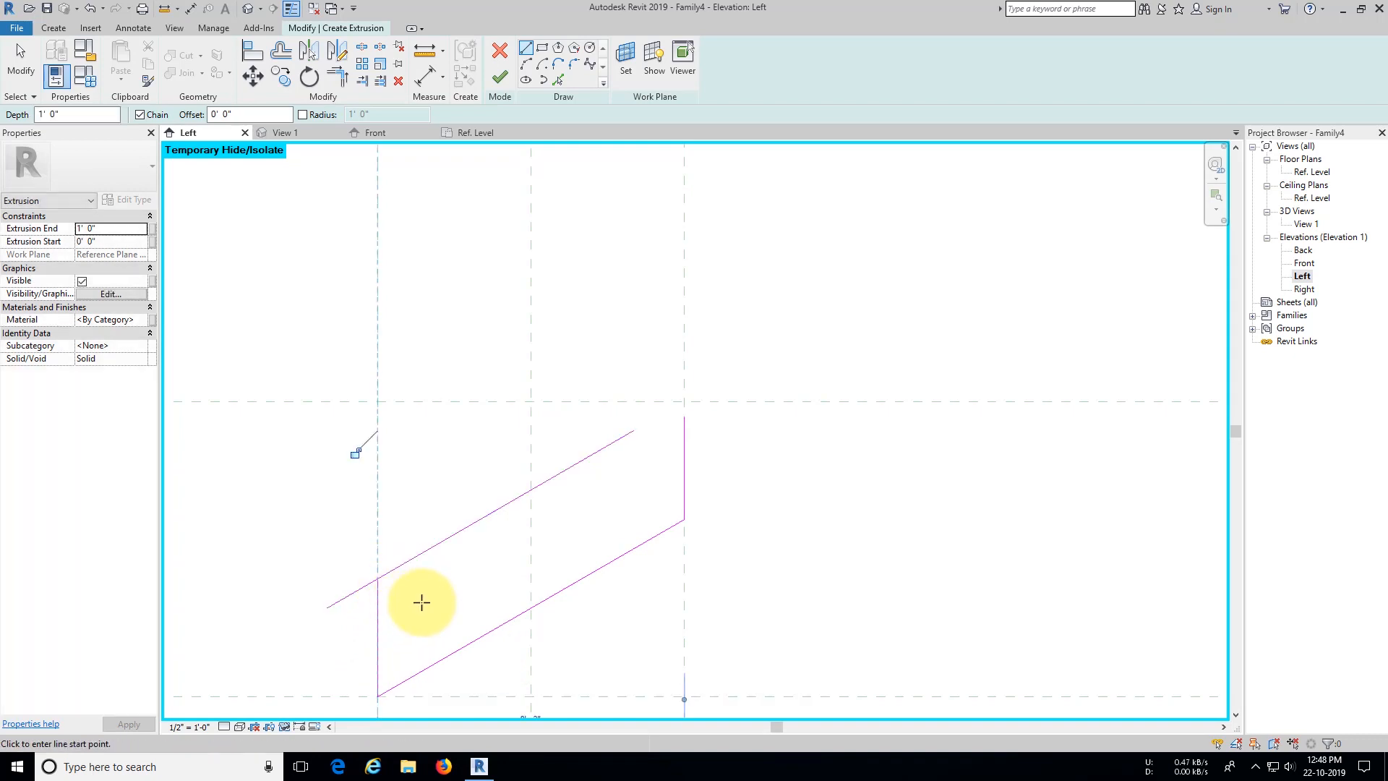
Step: Trim and extend the upper sloped line to meet both vertical lines at corners, and finish the extrusion
key(t)
key(r)
click(378, 596)
click(394, 571)
click(589, 458)
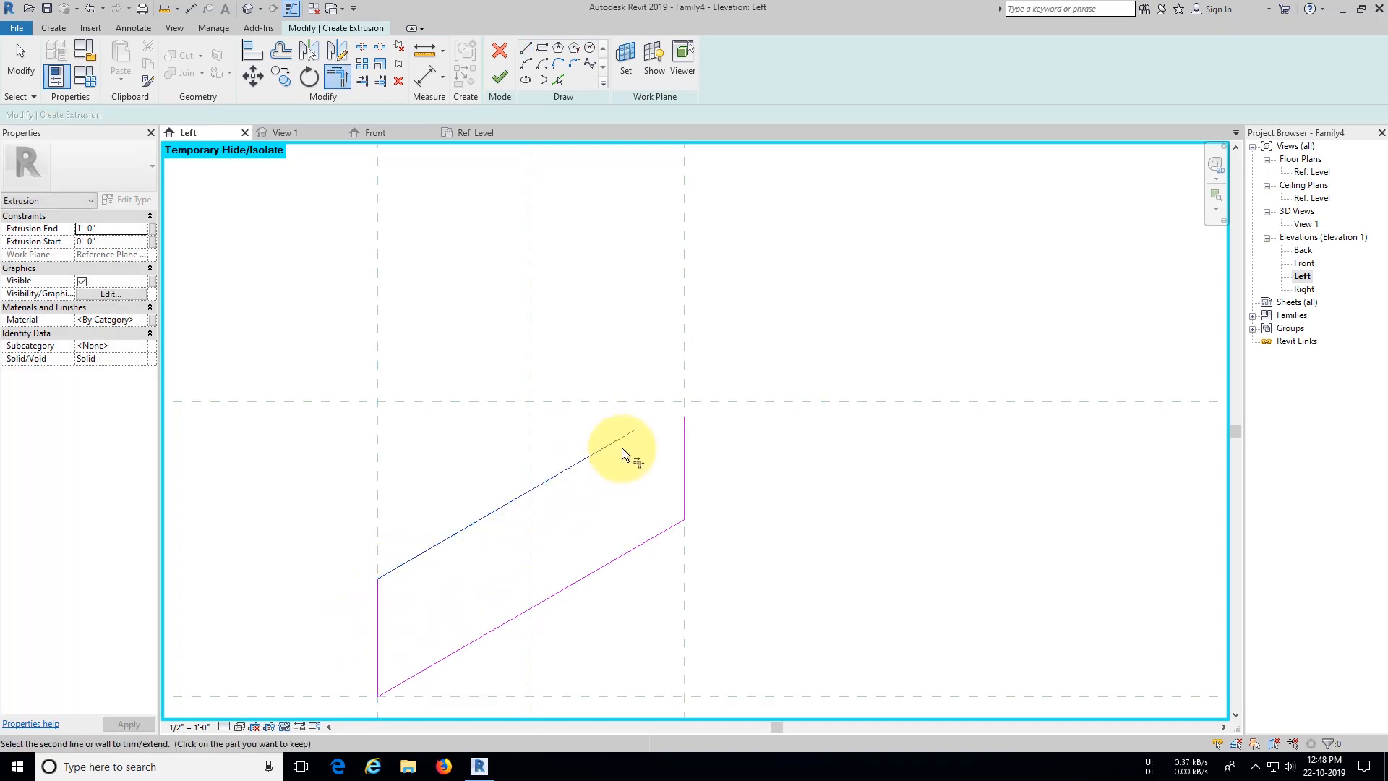
click(686, 419)
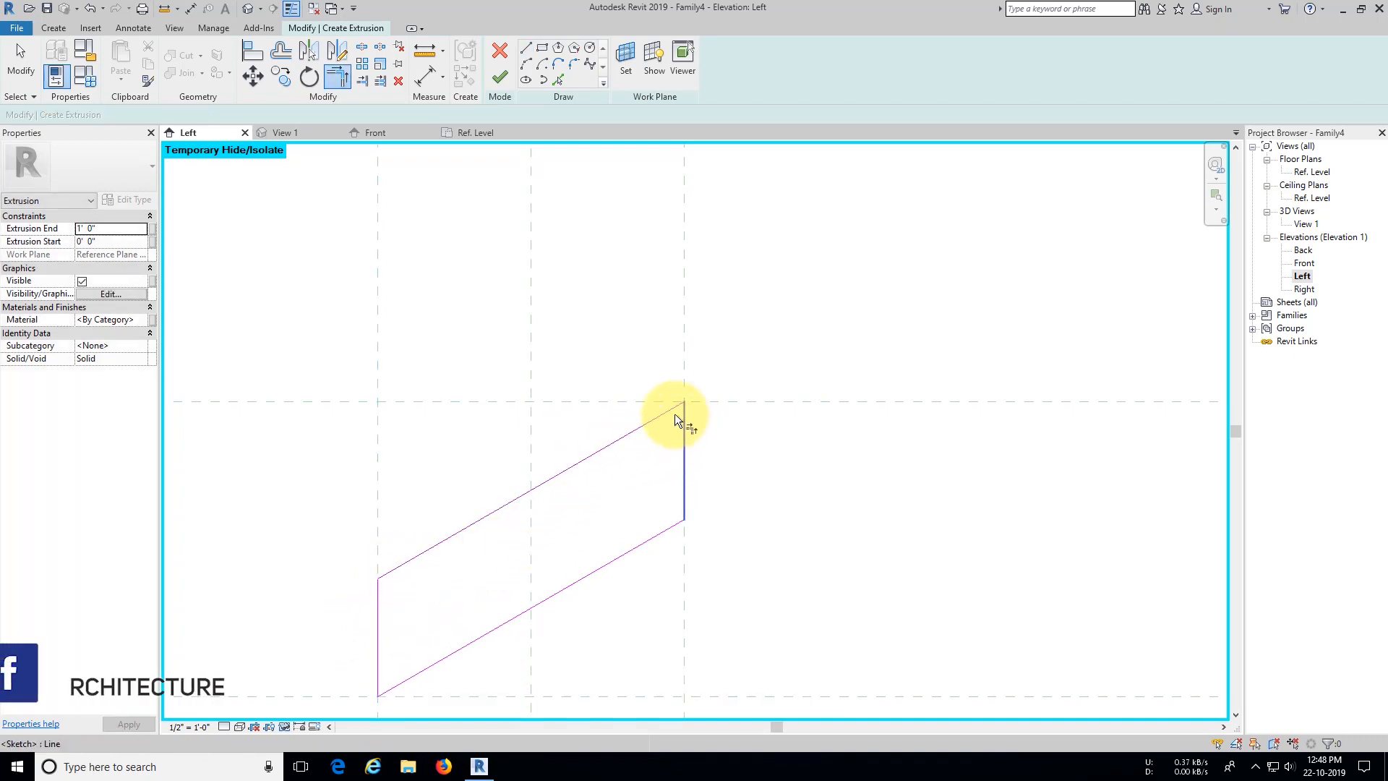
click(501, 77)
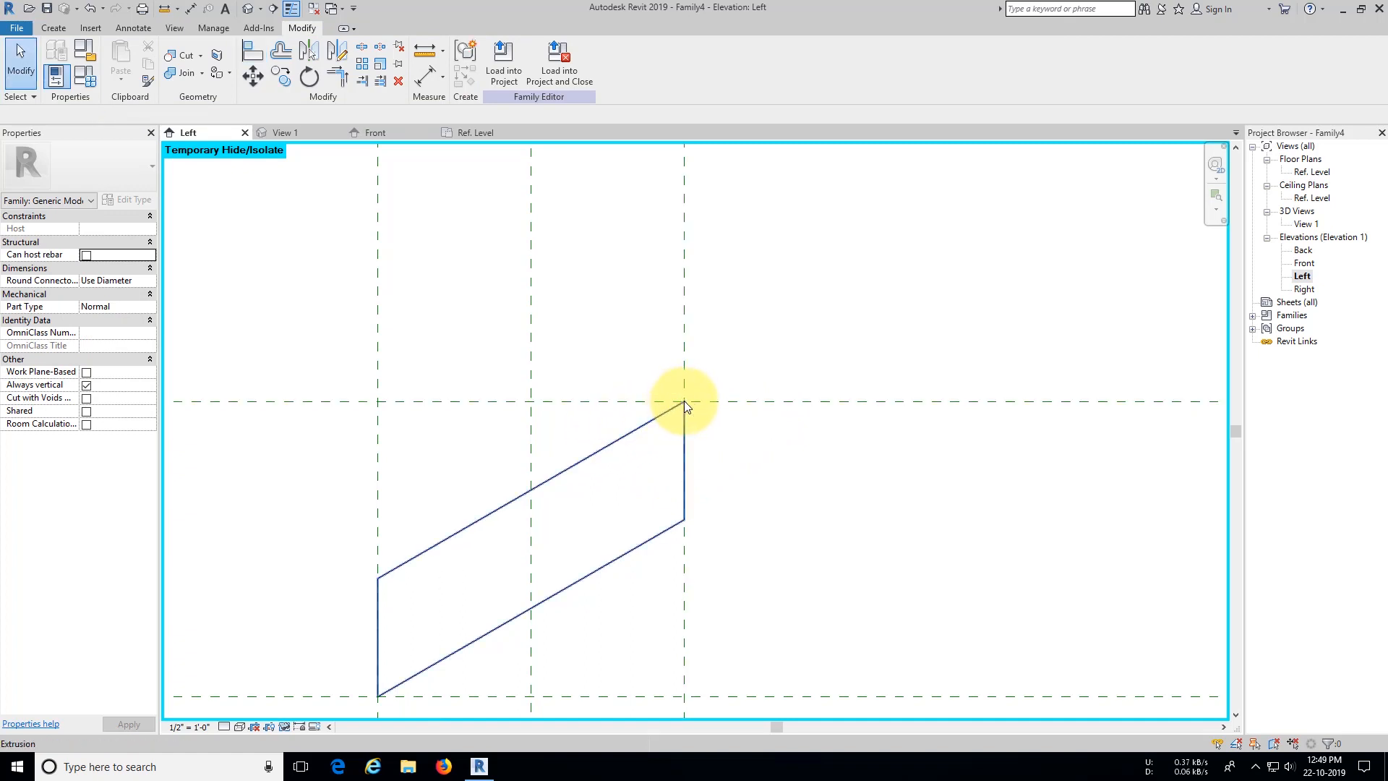
Step: Test whether the extrusion follows the upper horizontal reference plane by moving the plane upward, and undo the move
drag(706, 401, 708, 340)
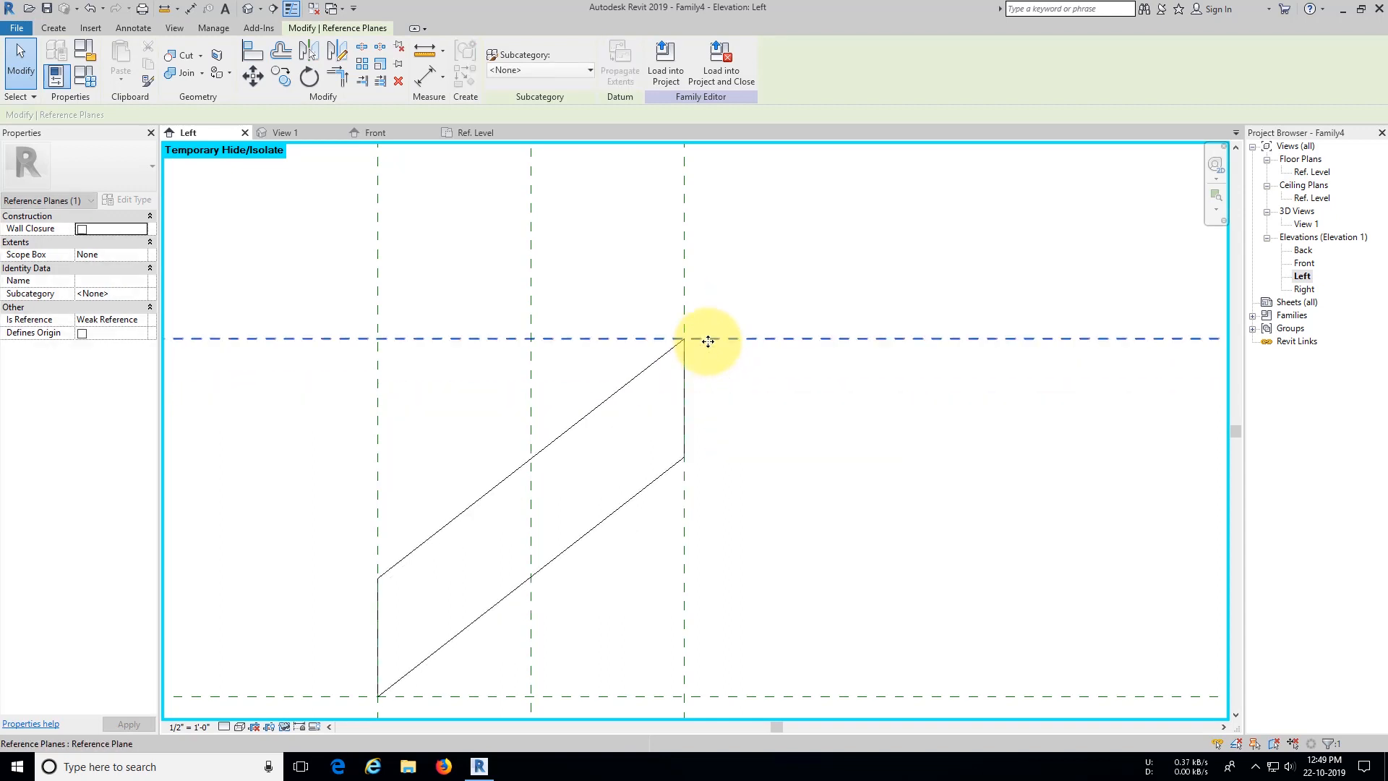
click(743, 362)
scroll(743, 366, down, 3)
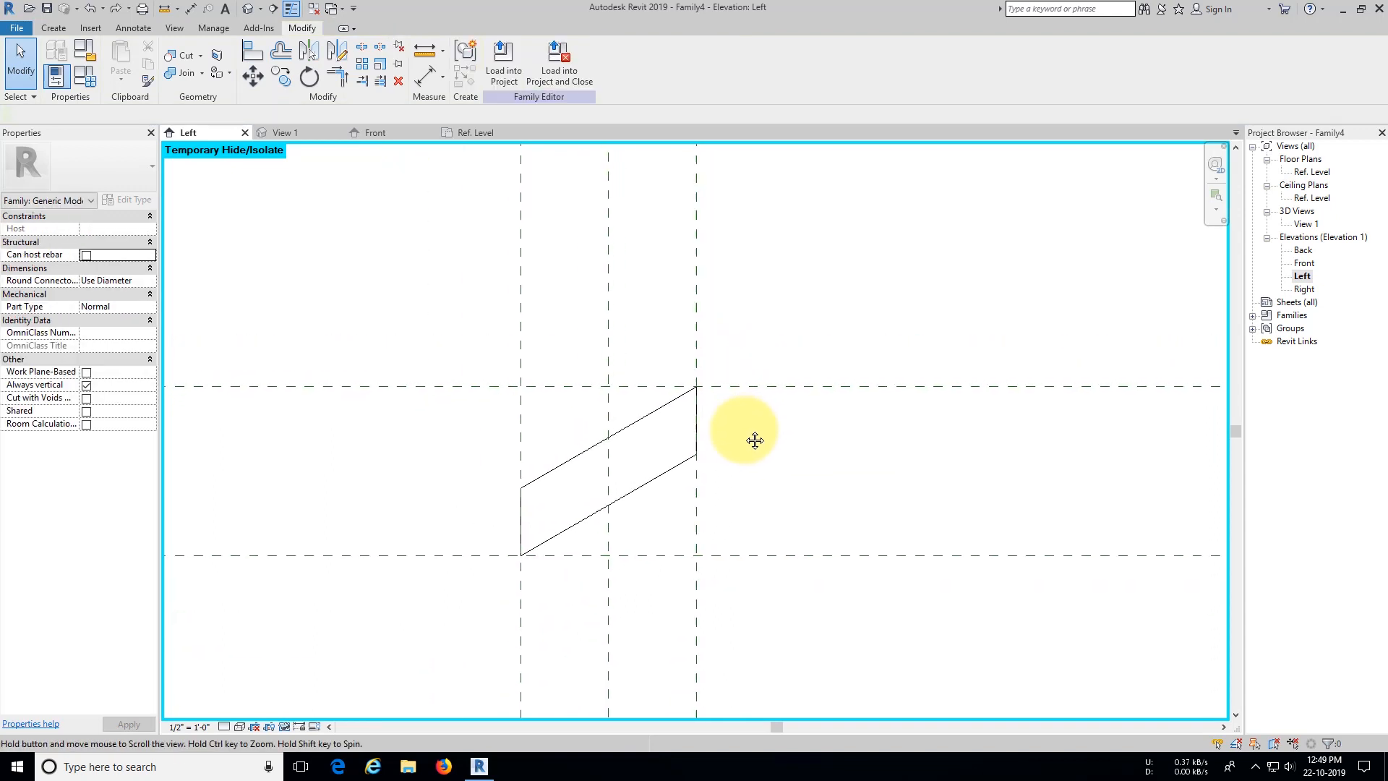
scroll(610, 486, down, 2)
Step: Align the extrusion's two vertical edges to the outer vertical reference planes and lock both alignments
key(a)
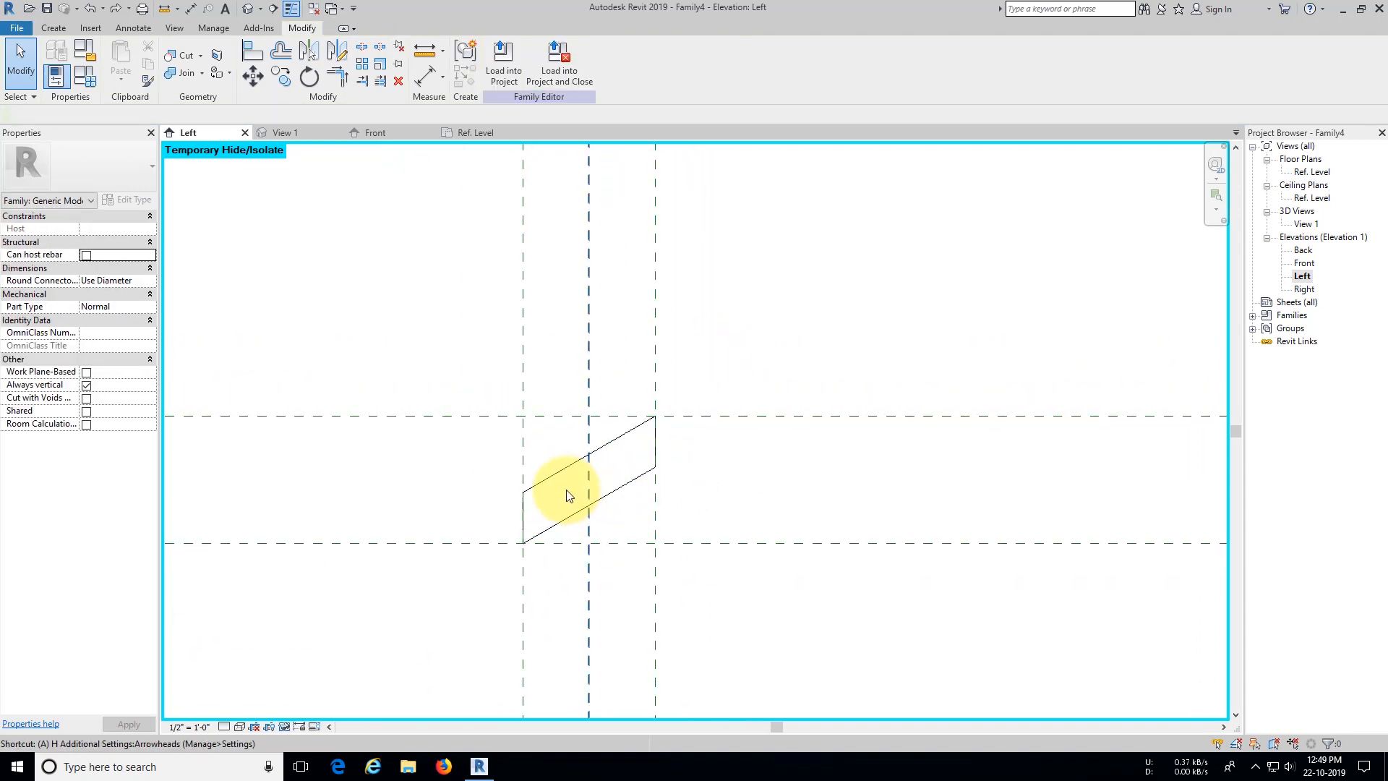
key(l)
click(526, 448)
click(523, 509)
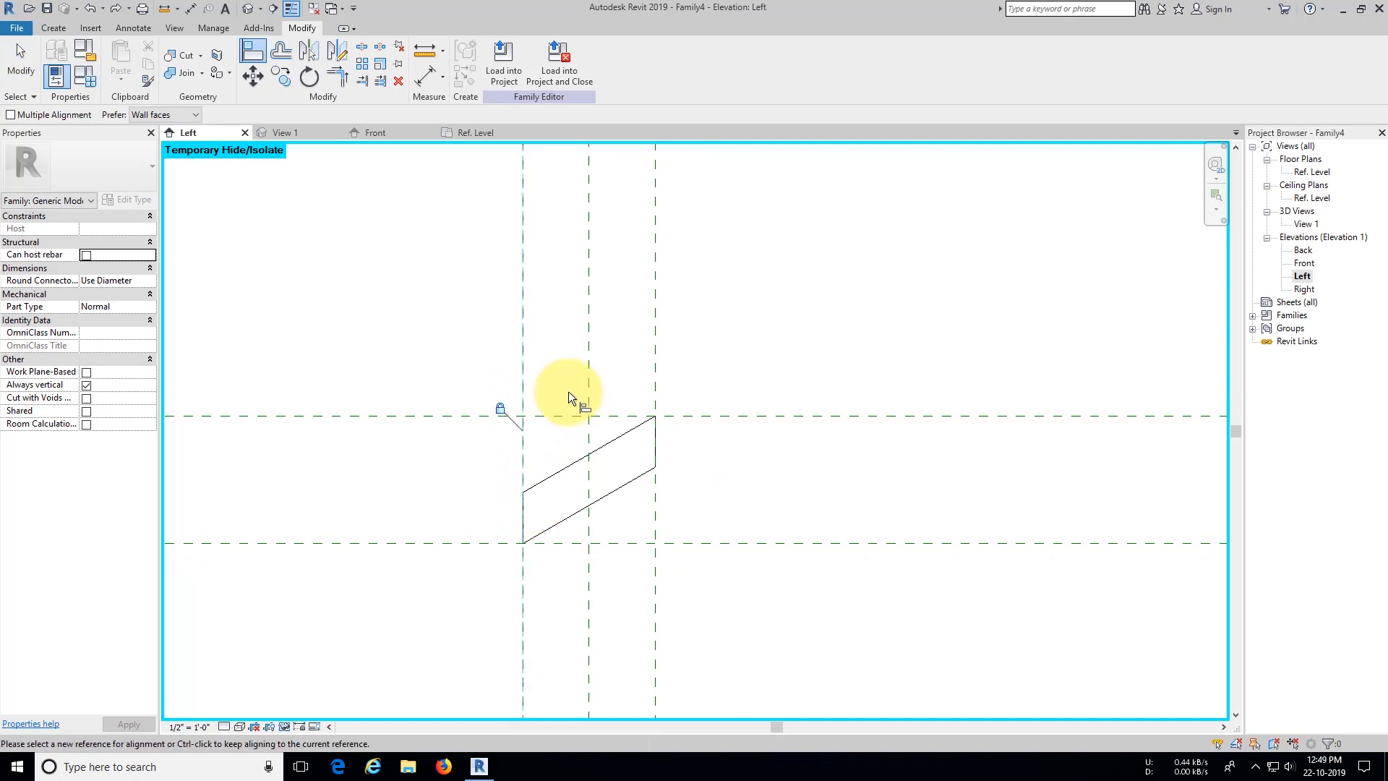
click(658, 350)
click(658, 431)
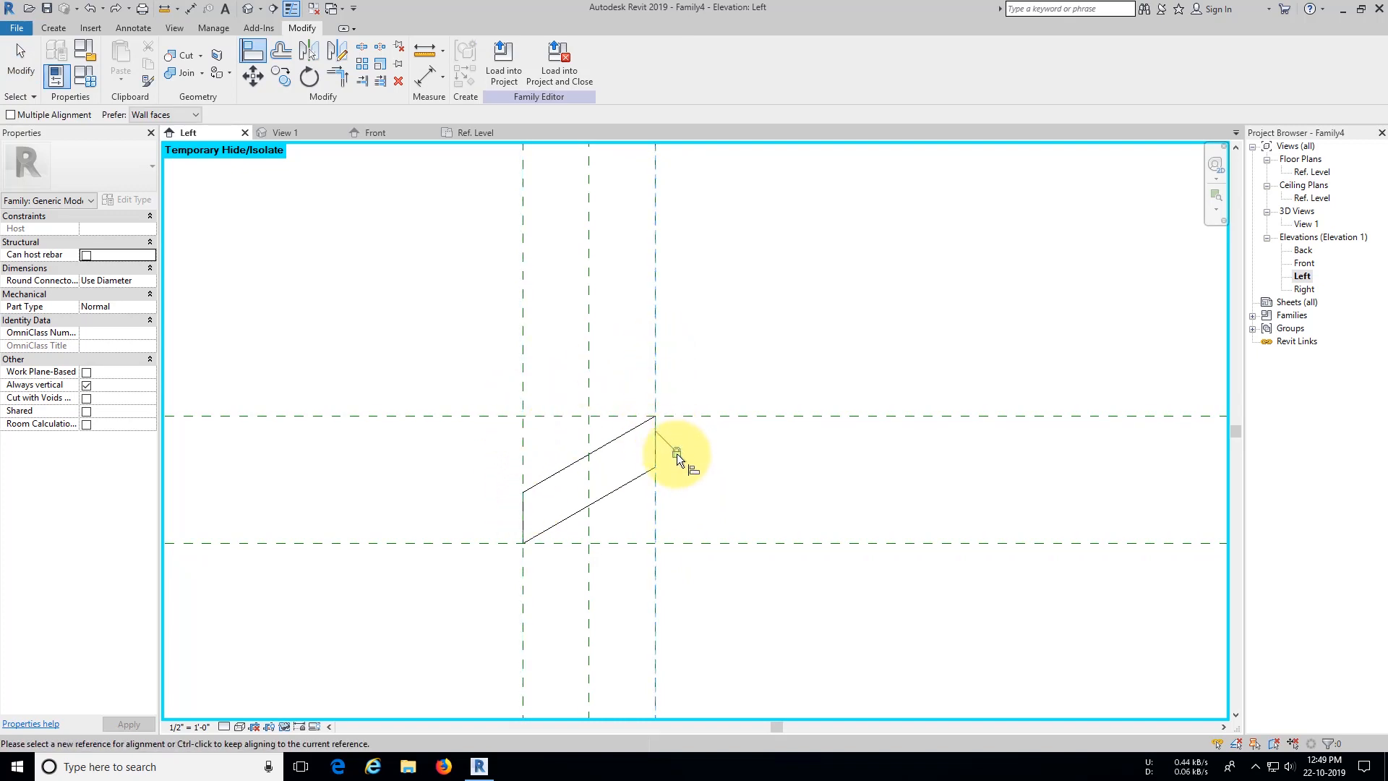
key(Escape)
Step: Edit the extrusion's sketch and place an aligned dimension between its two sloped lines
double_click(614, 439)
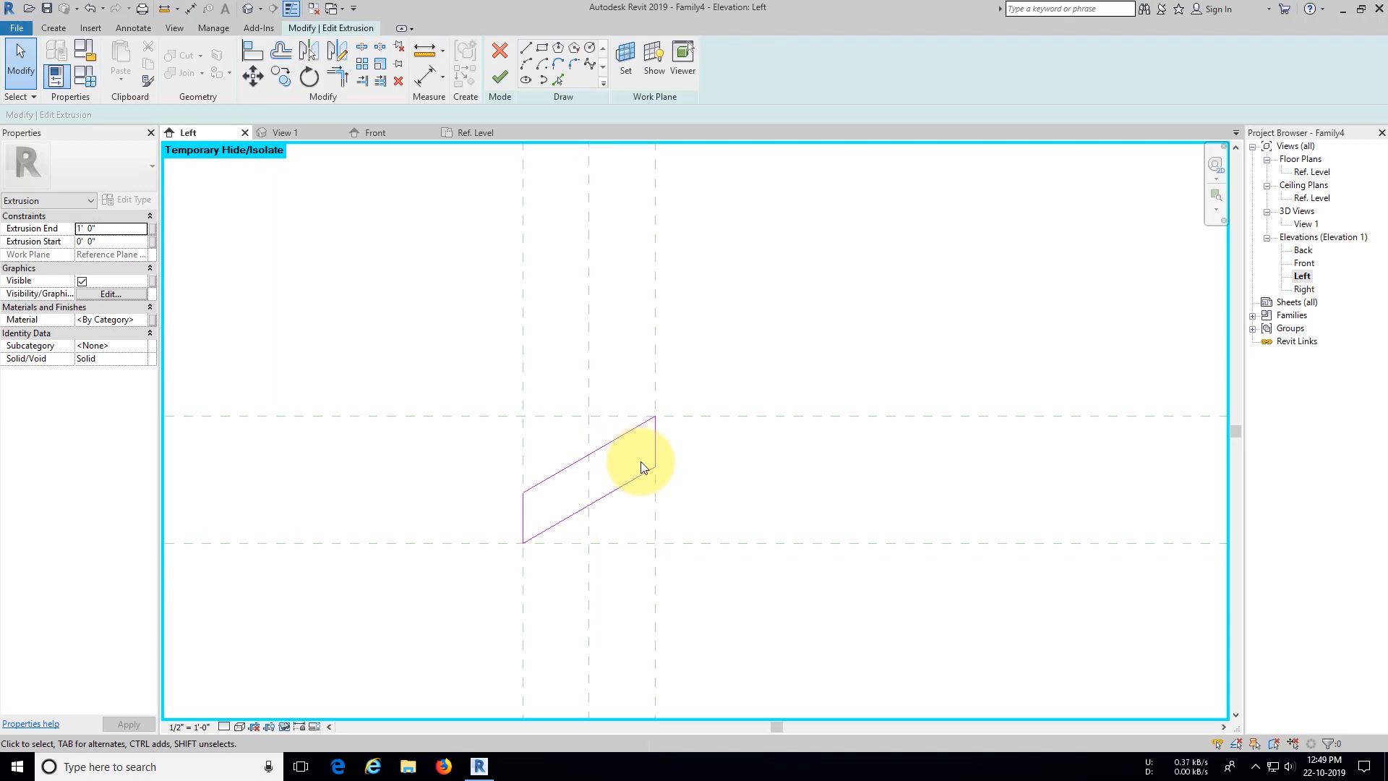
key(d)
key(i)
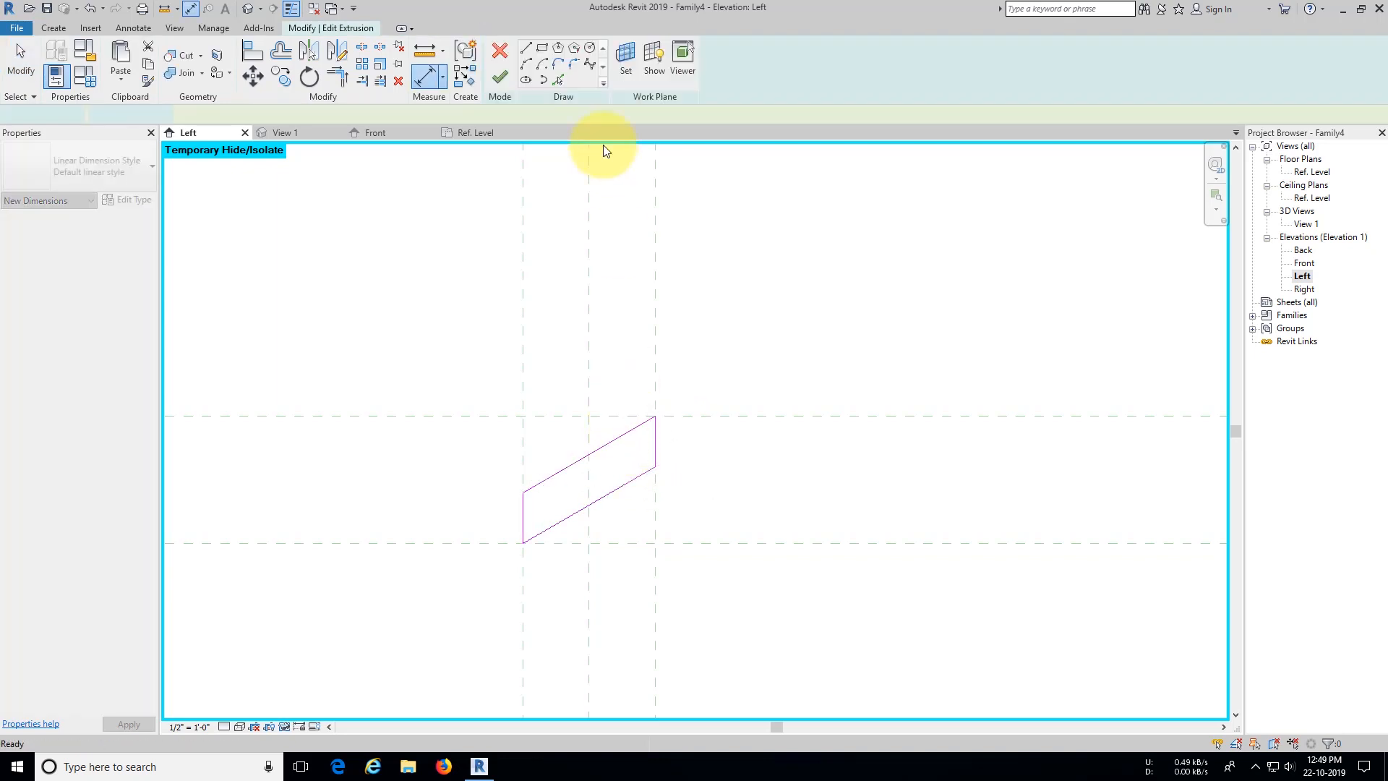
click(616, 491)
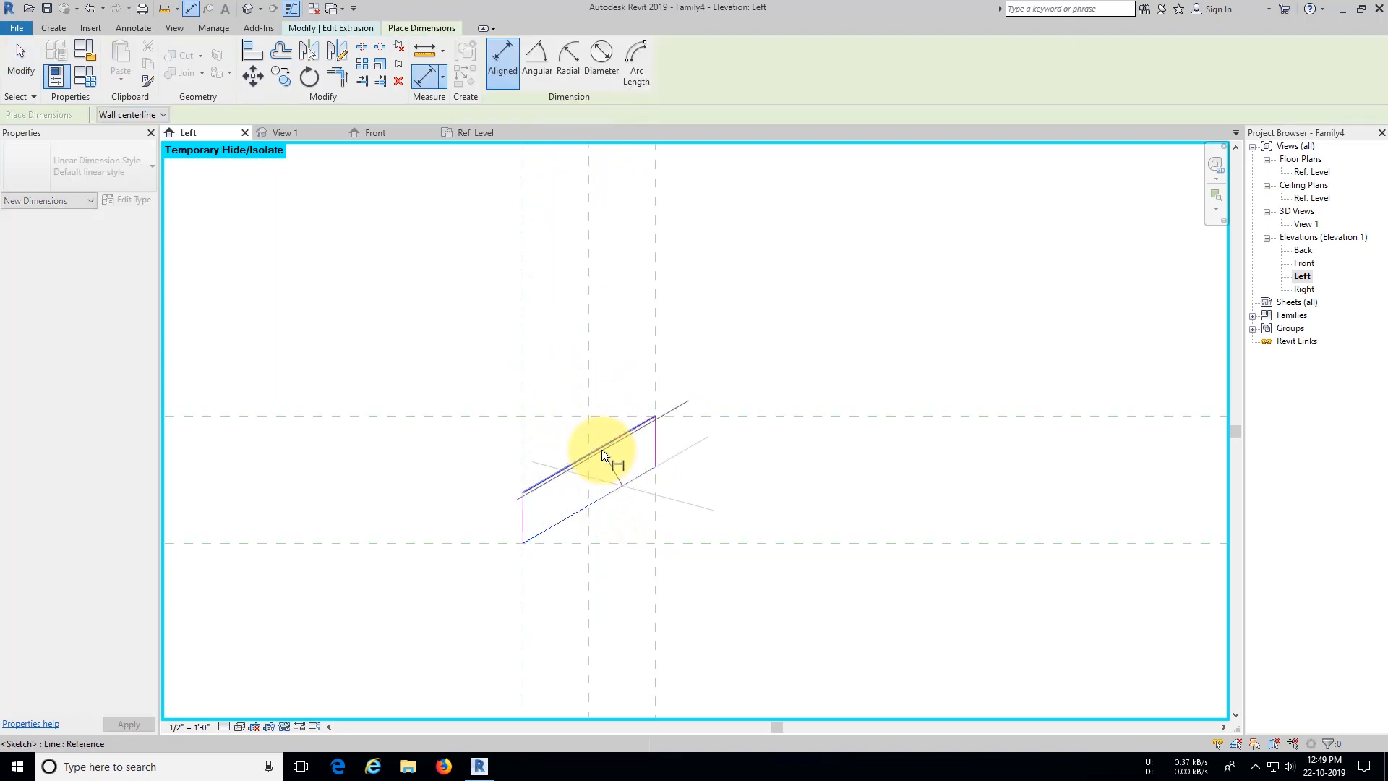
click(601, 448)
click(780, 366)
key(Escape)
key(Escape)
Step: Label the dimension between the sloped lines with a new type parameter named Thickness, and finish the sketch
click(734, 372)
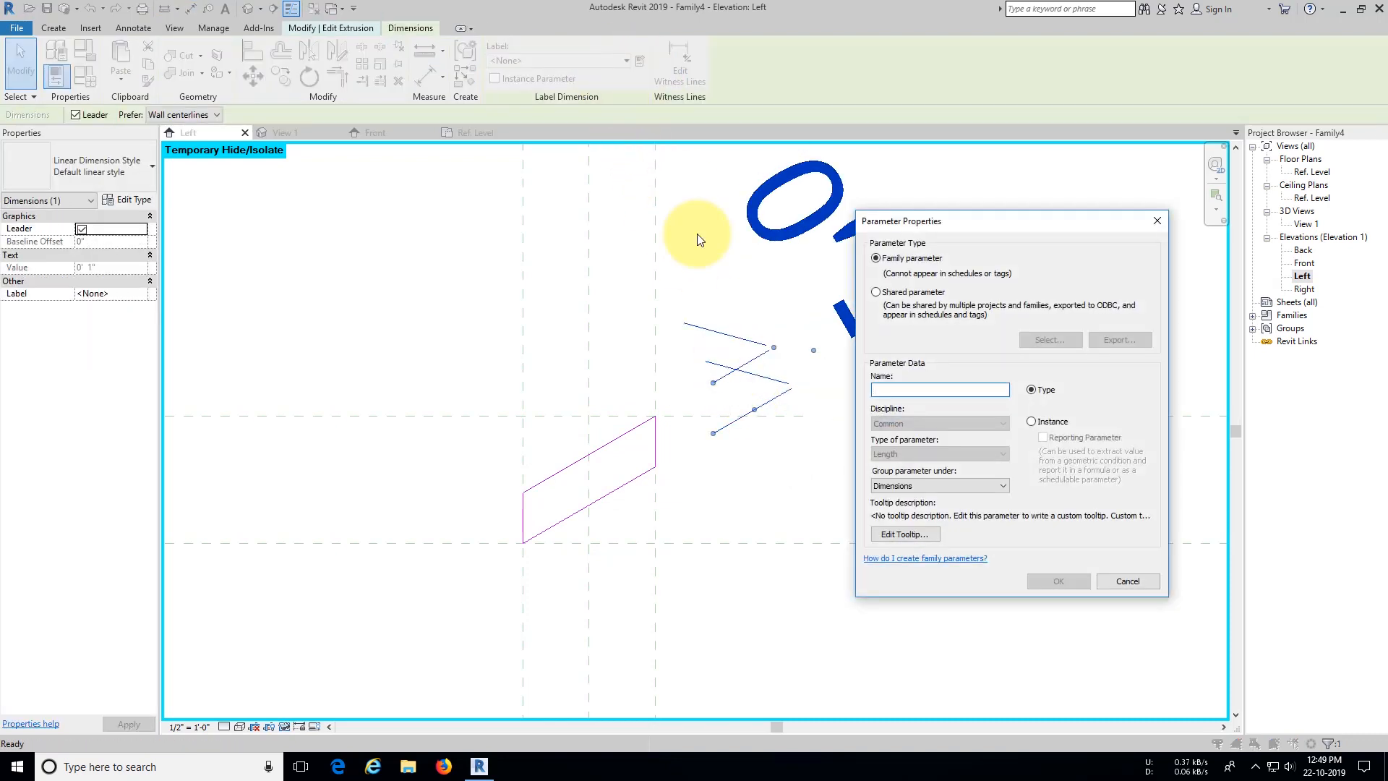
text(Thickness)
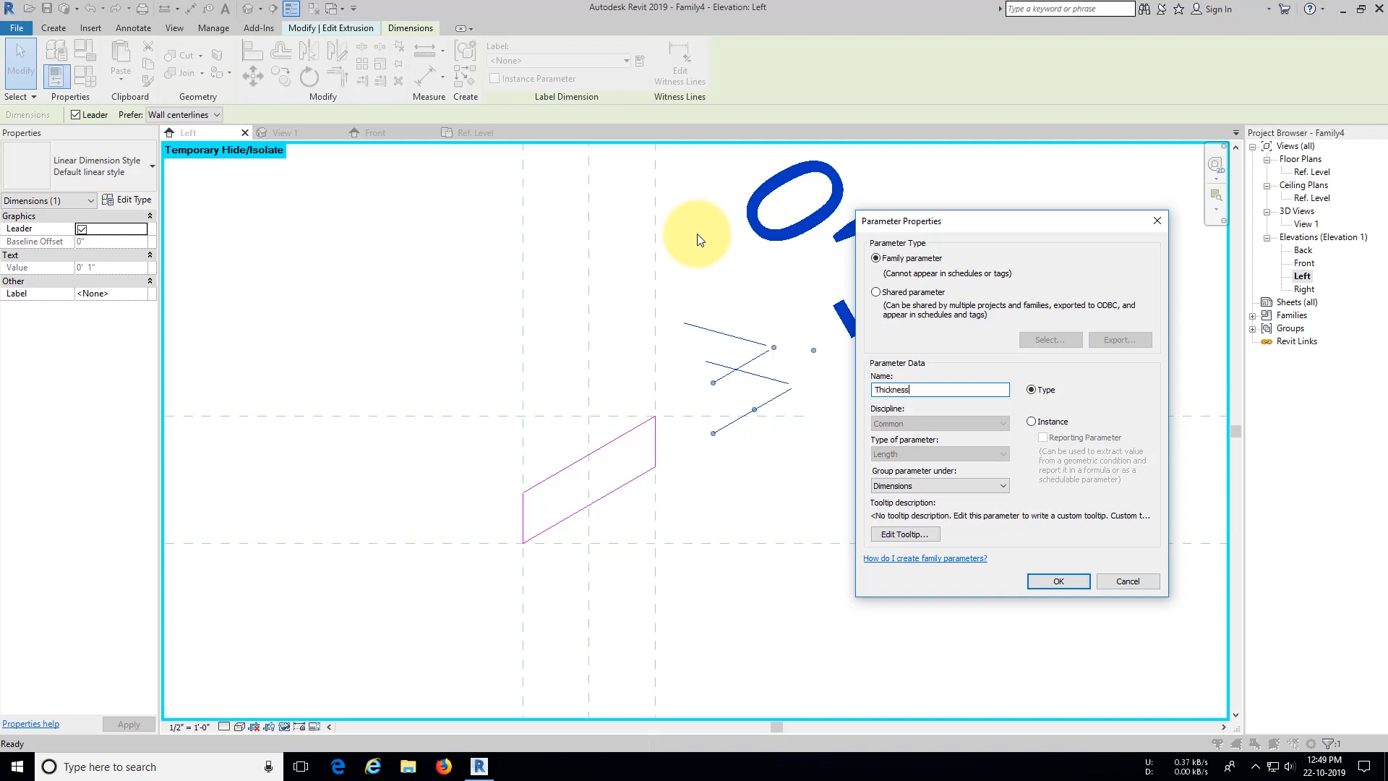
key(Return)
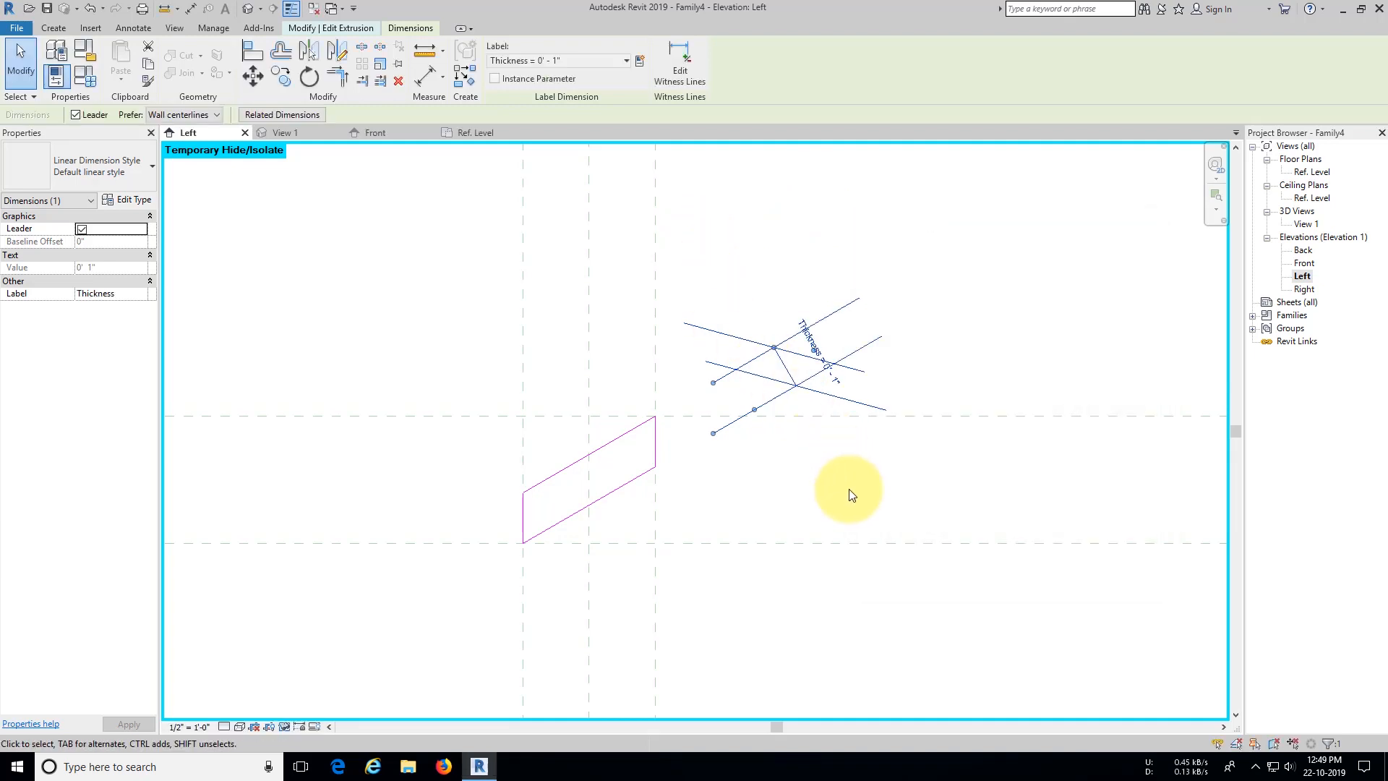
click(731, 474)
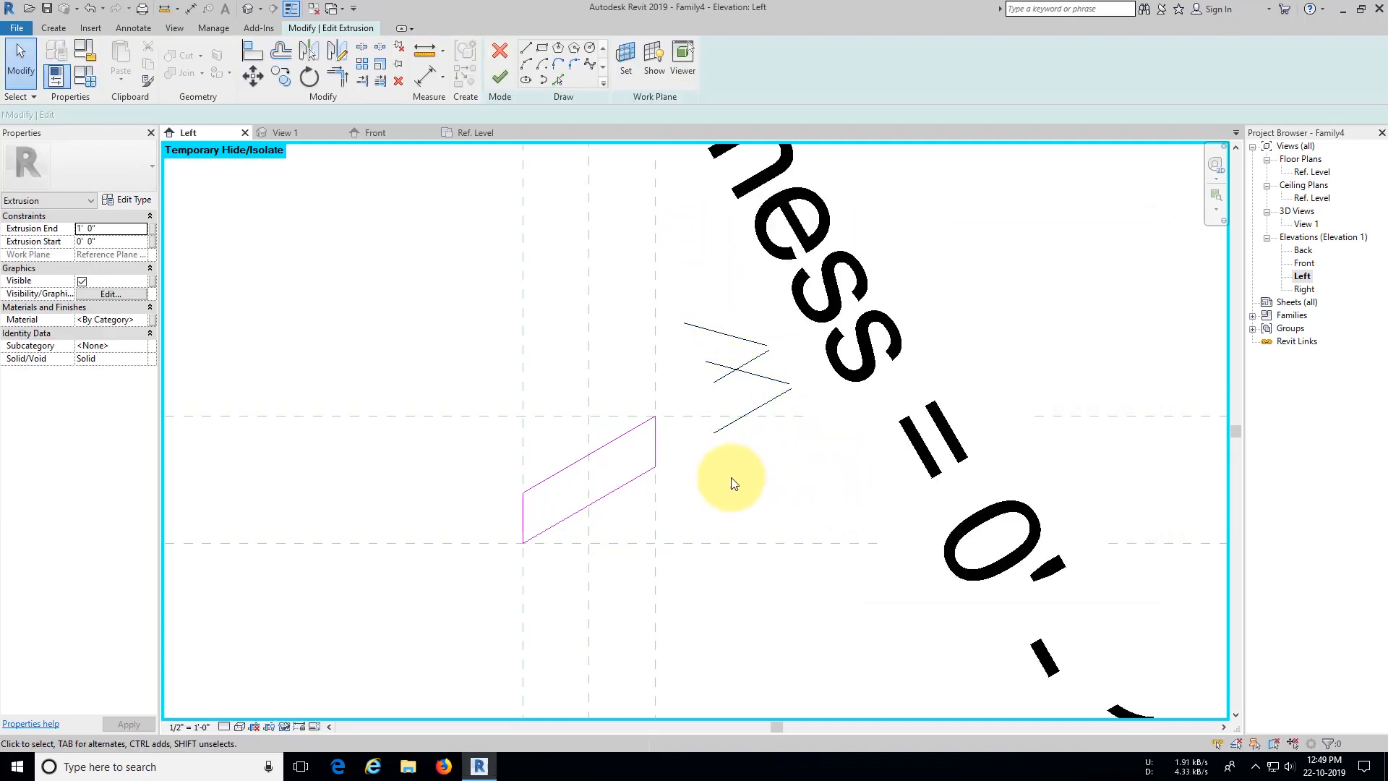
click(497, 58)
Step: Set the Thickness parameter to .5" in the family types and apply it
scroll(679, 497, down, 2)
mouse_move(645, 505)
middle_down()
mouse_move(537, 481)
mouse_move(560, 492)
middle_up()
click(85, 74)
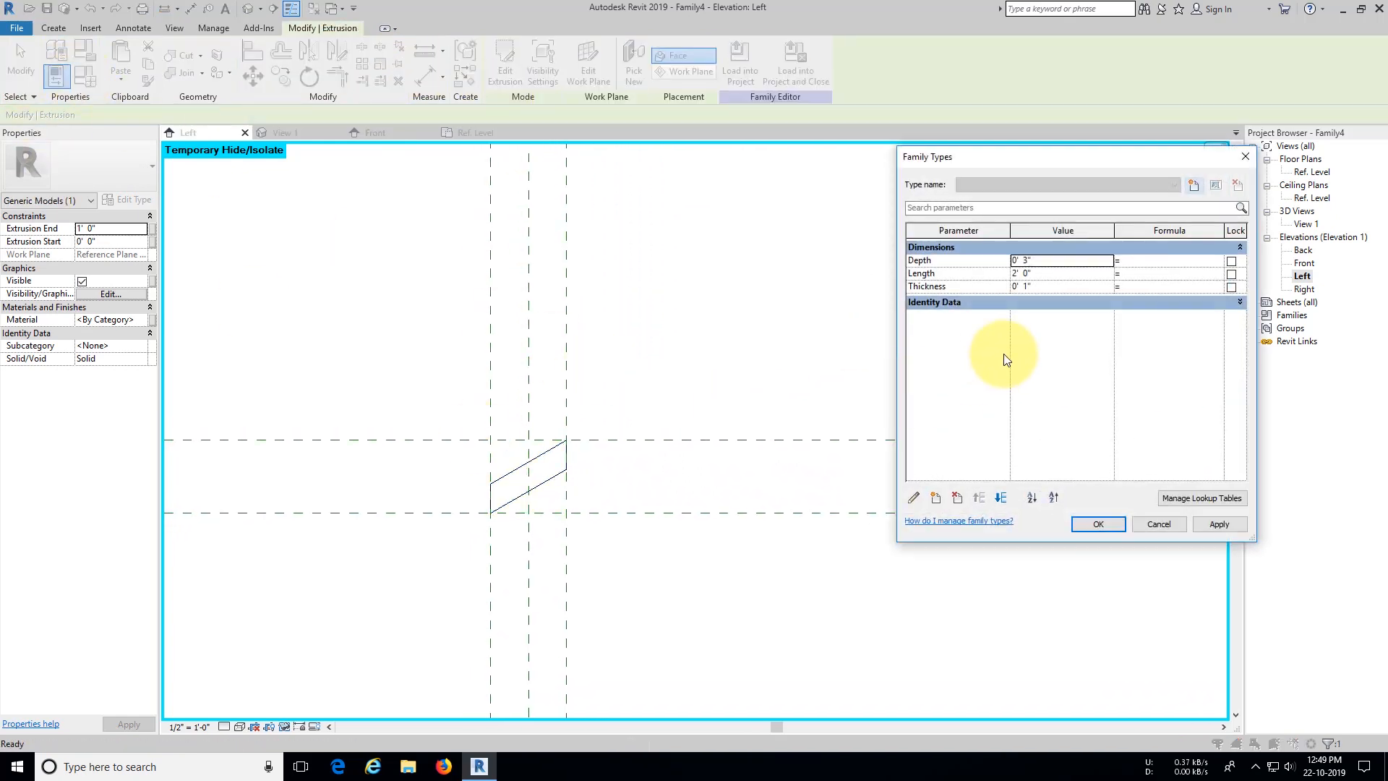
click(1066, 290)
text(.5)
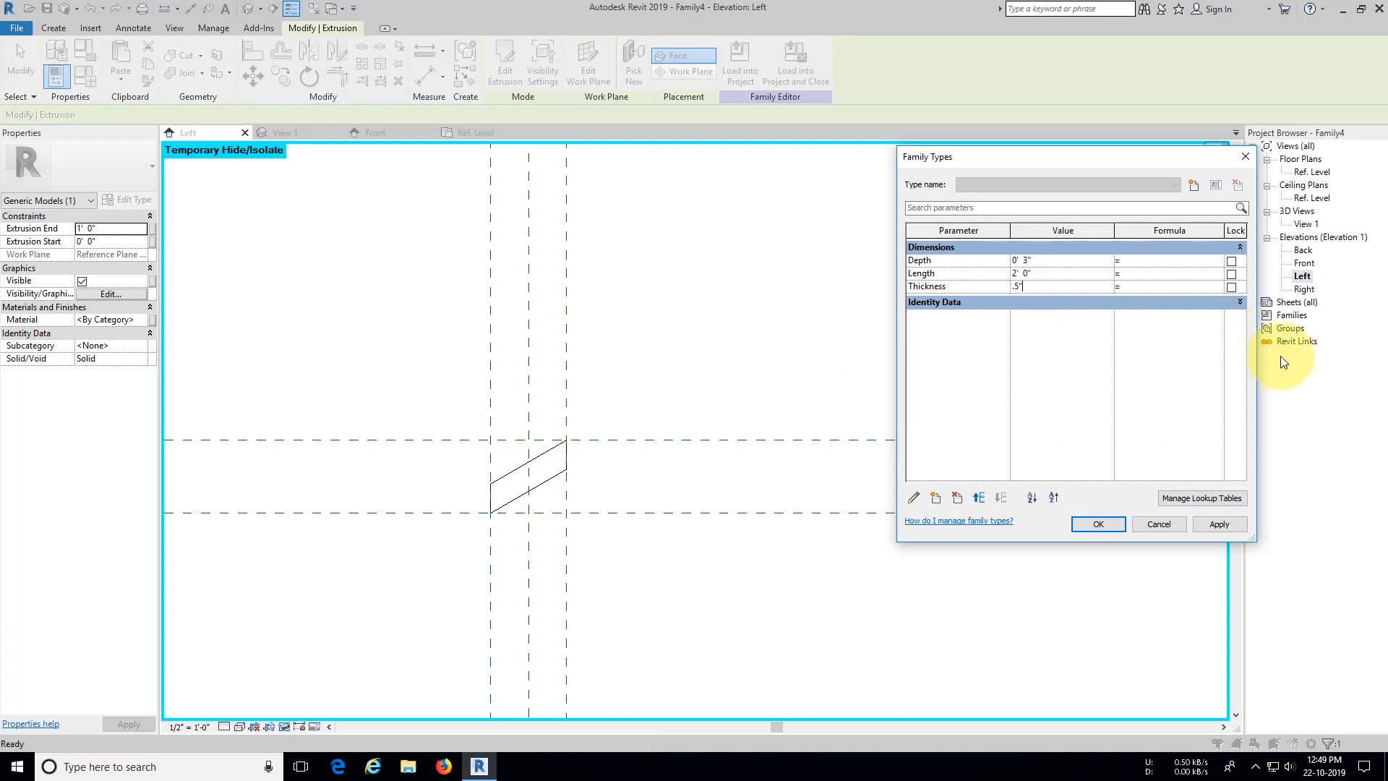
click(1208, 528)
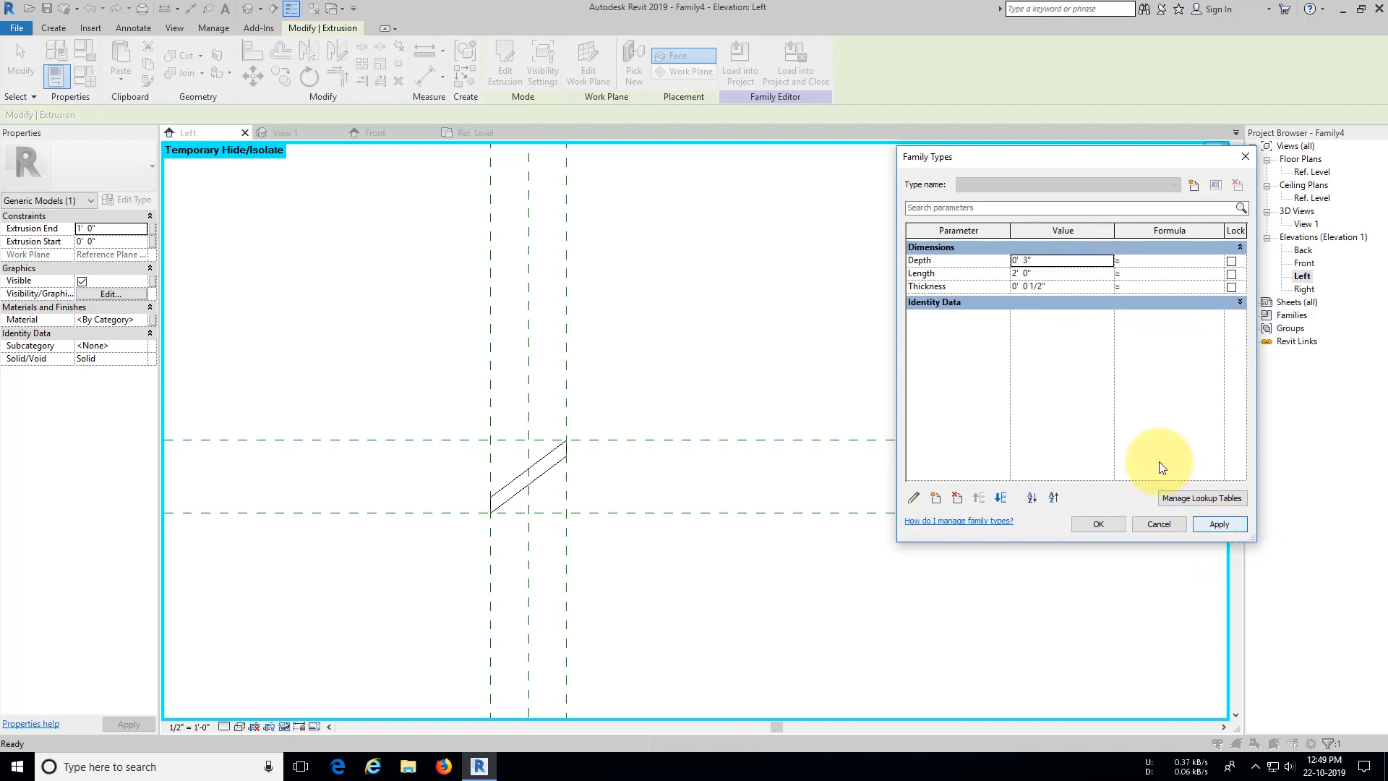
Step: Flex the Thickness parameter by applying 1" and .25" in succession
click(1070, 286)
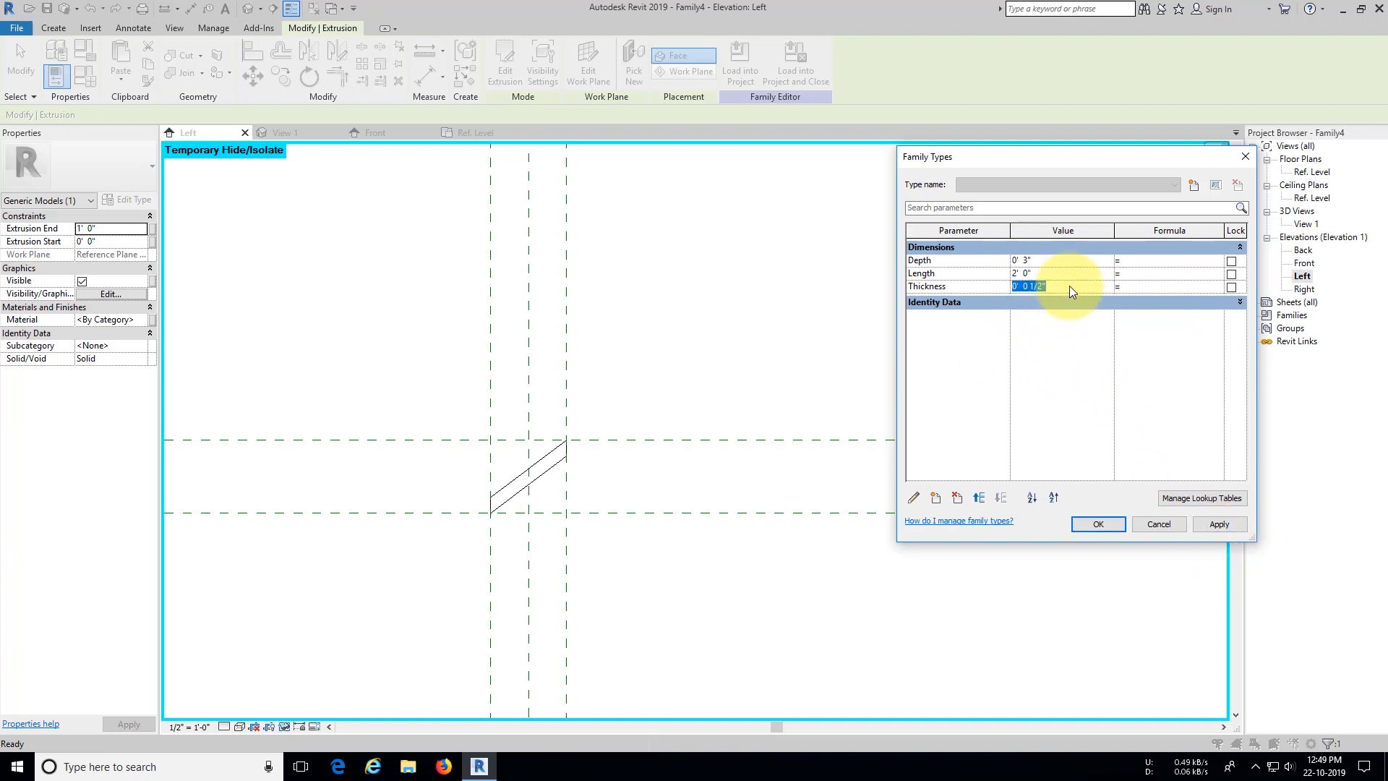
text(1)
click(1203, 523)
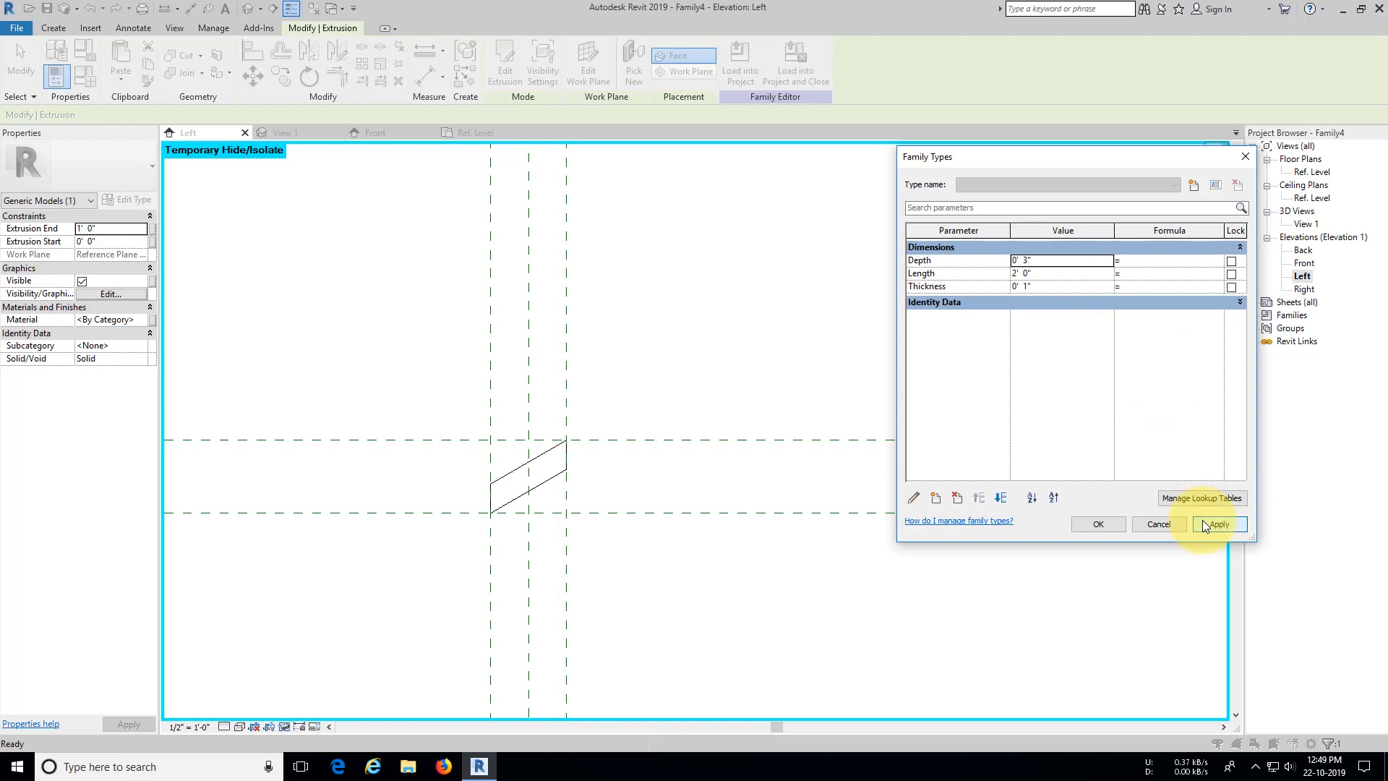
click(1045, 286)
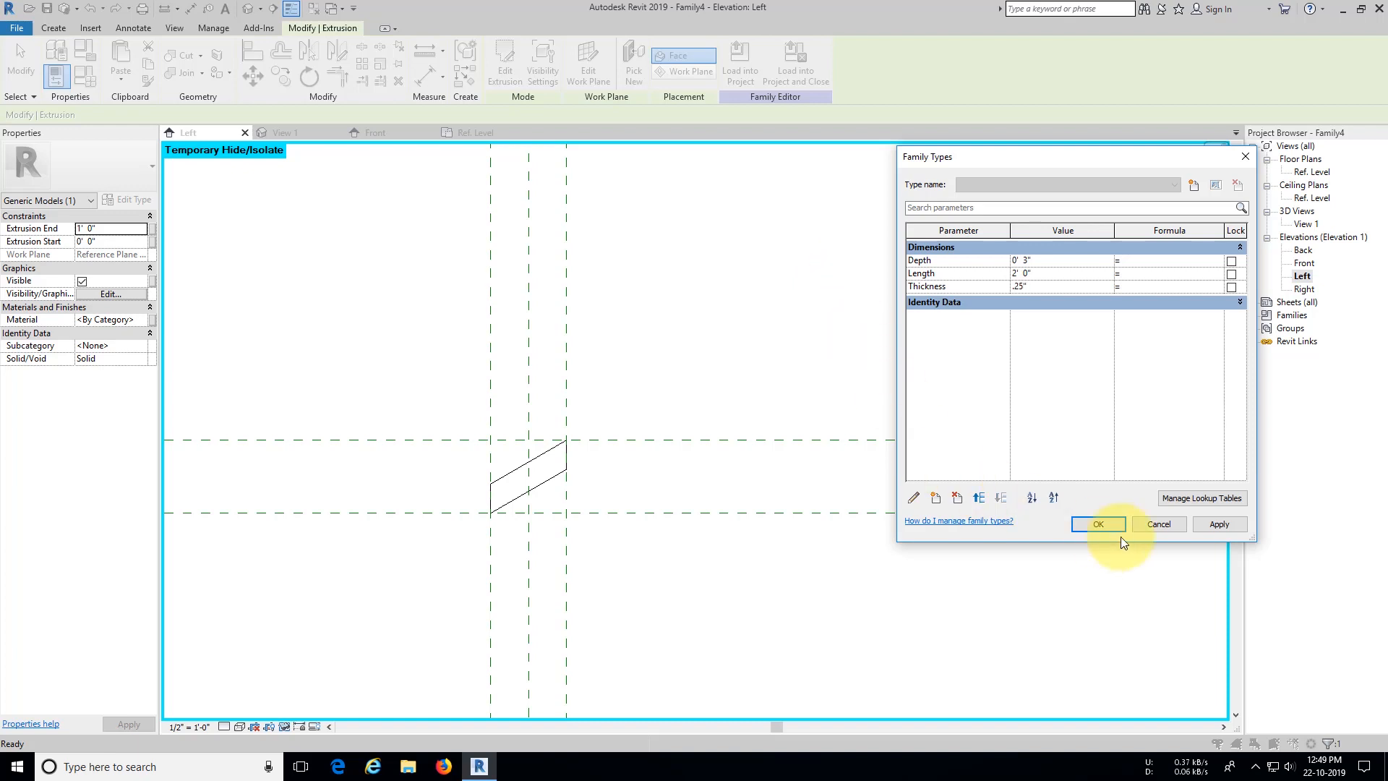
click(1219, 524)
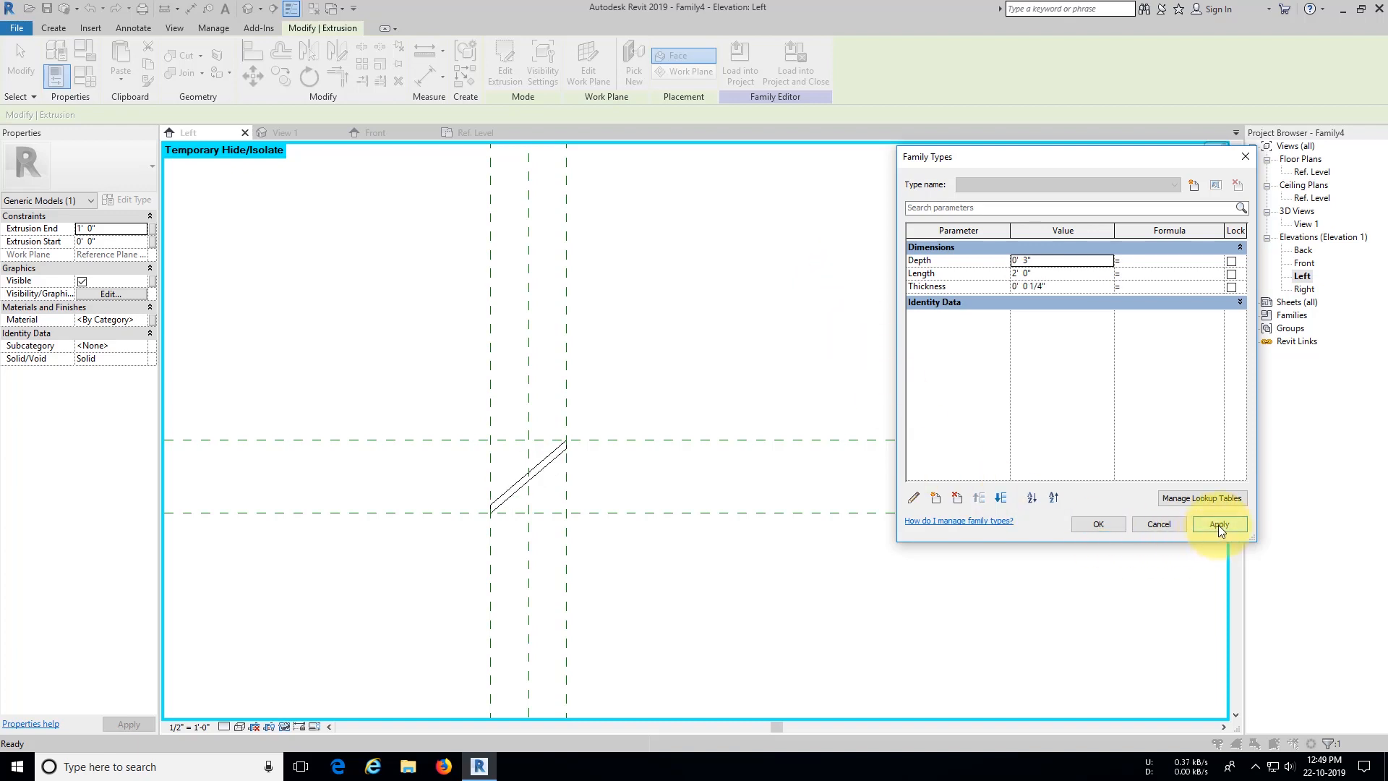
Step: Set the Thickness parameter back to .5", apply it, close the family types and deselect the extrusion
click(1055, 285)
text(1/2")
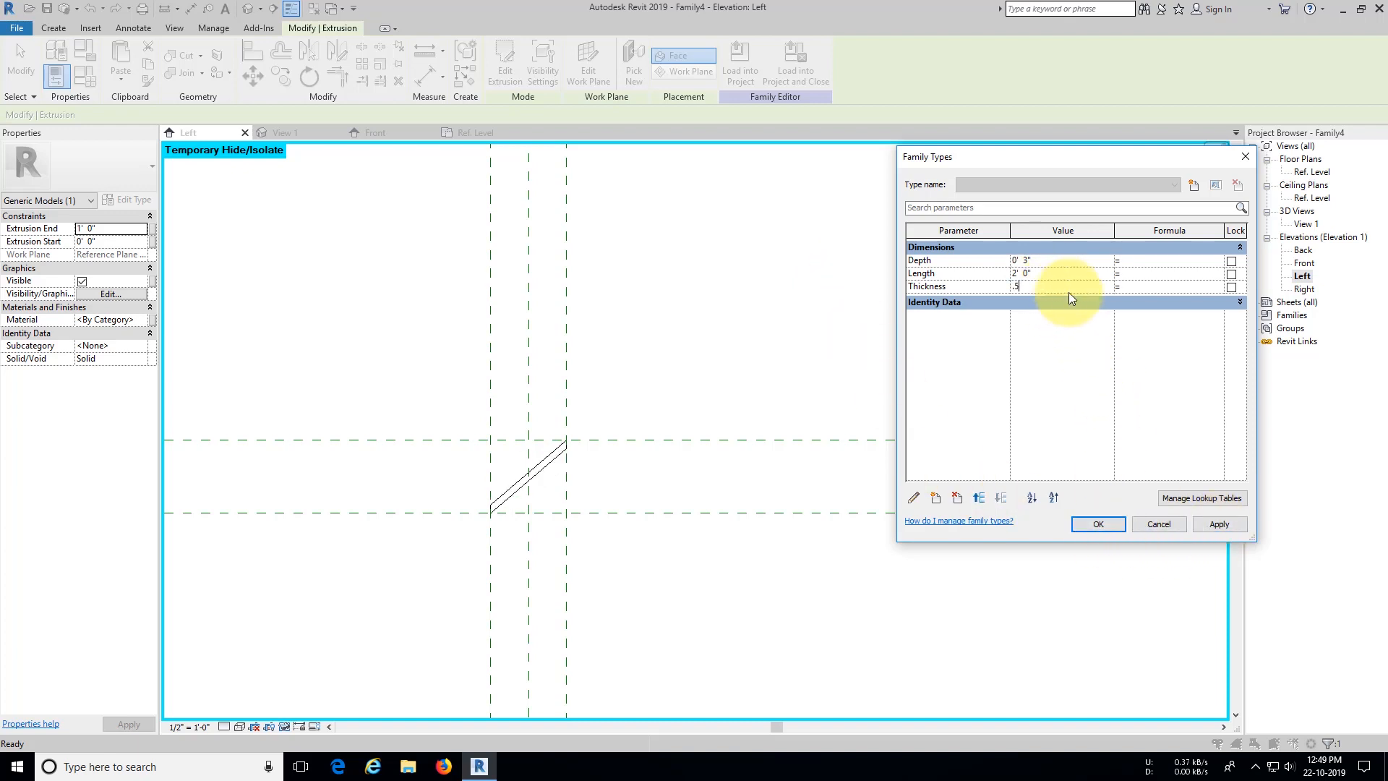
click(1221, 530)
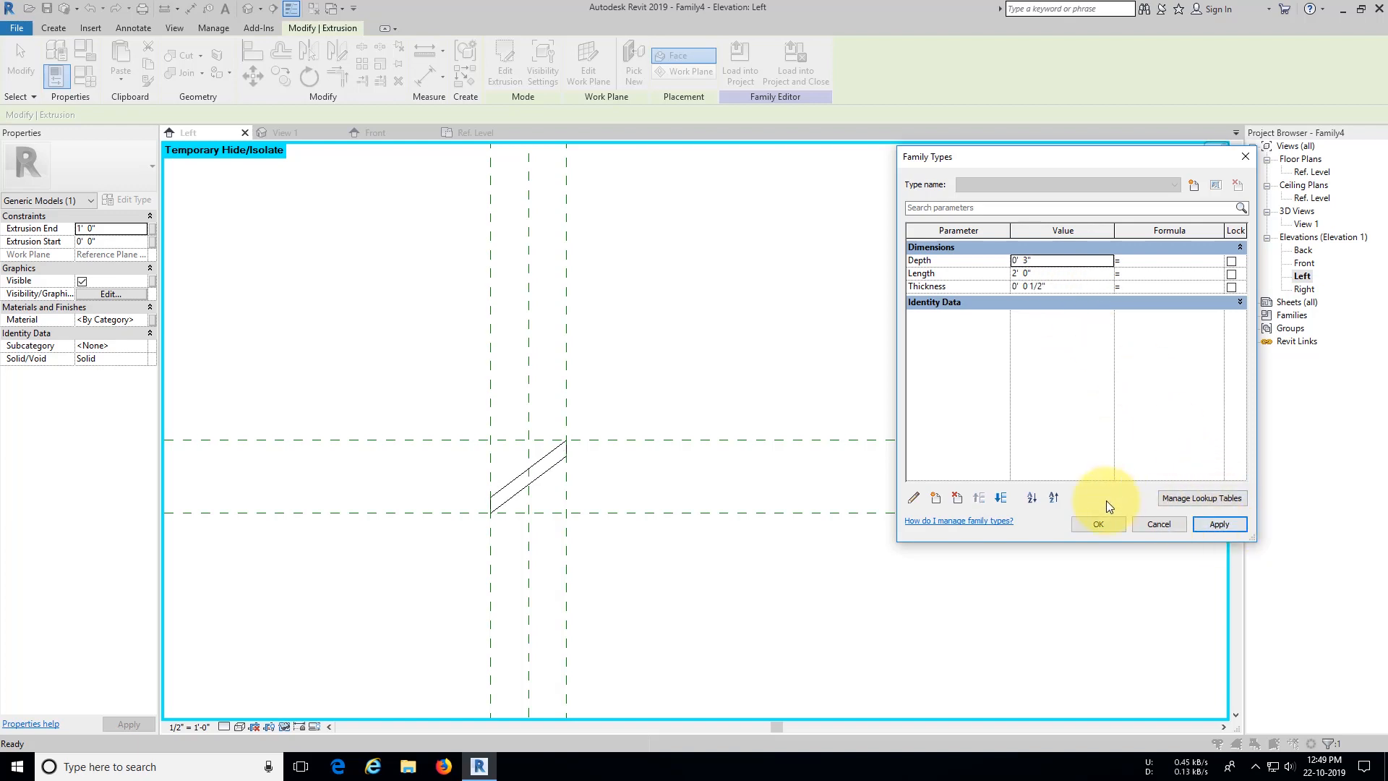
click(1099, 524)
click(643, 504)
Step: Place an aligned dimension between the two horizontal reference planes beside the sloped extrusion
scroll(643, 504, down, 1)
scroll(643, 504, down, 1)
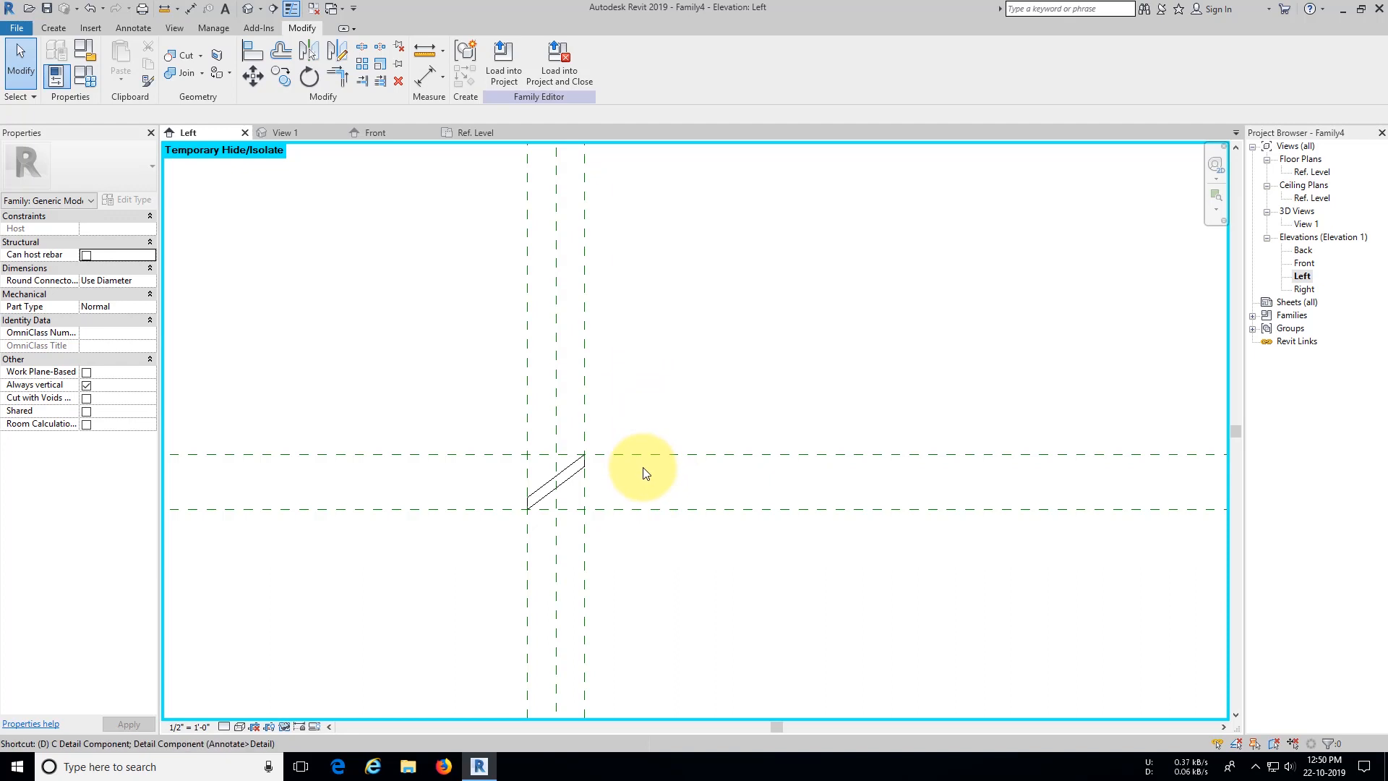
key(d)
key(i)
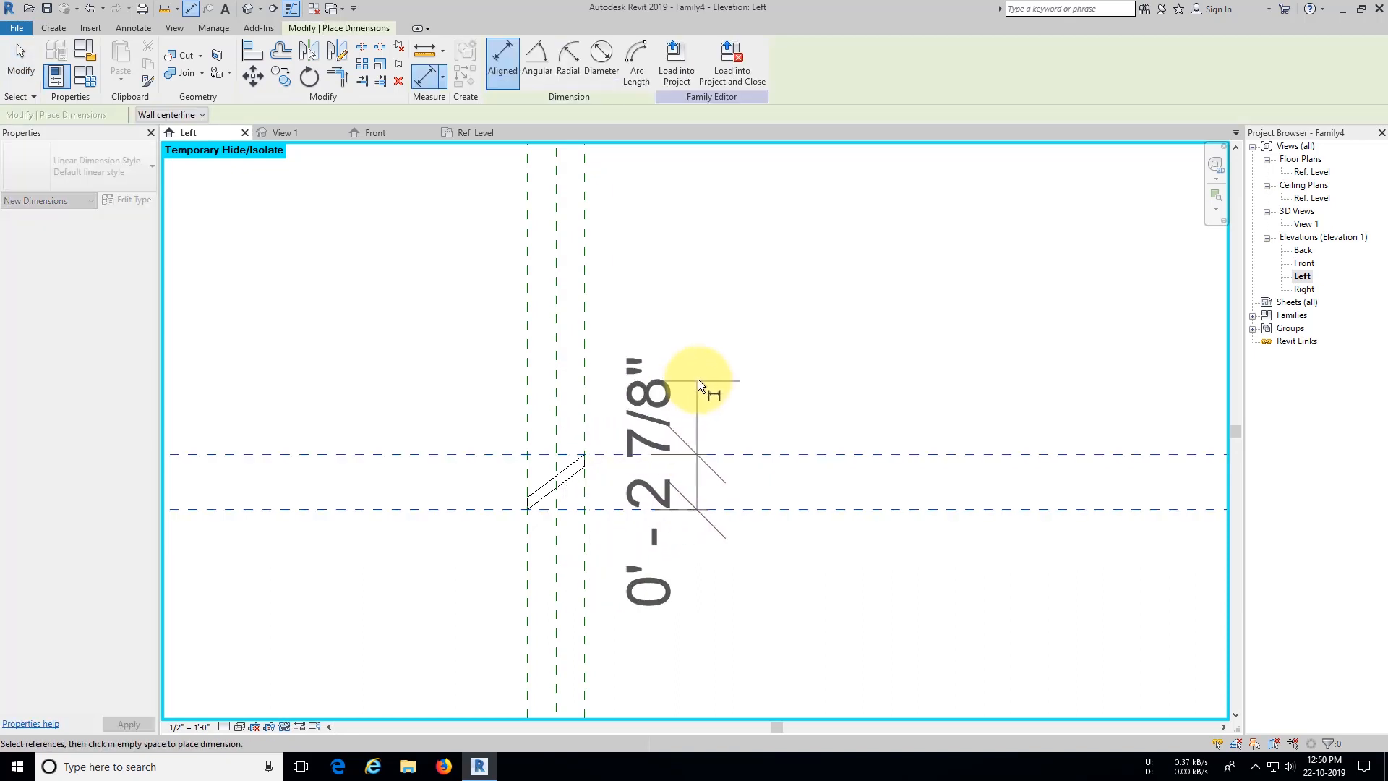
click(697, 434)
key(Escape)
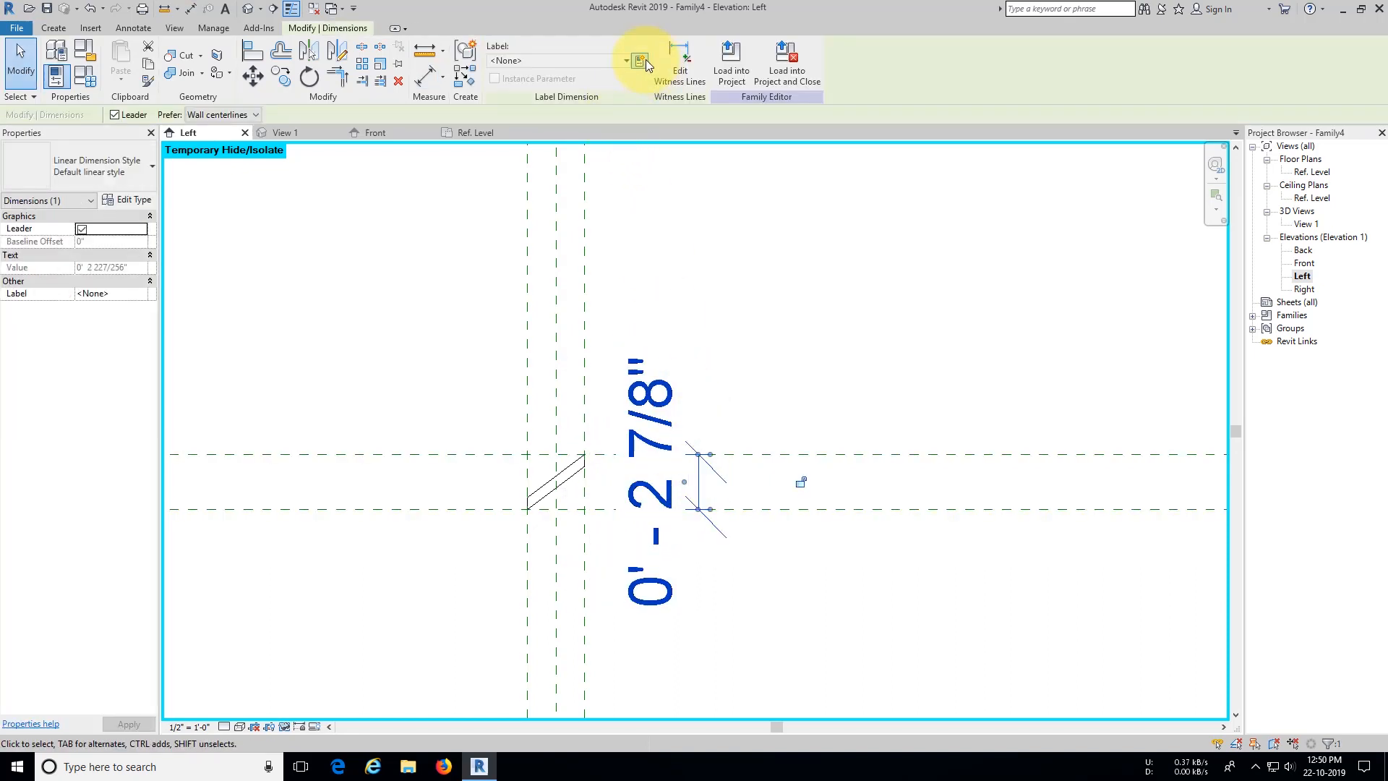
Step: Label the dimension between the horizontal reference planes with a new type parameter named Height
click(640, 61)
text(He)
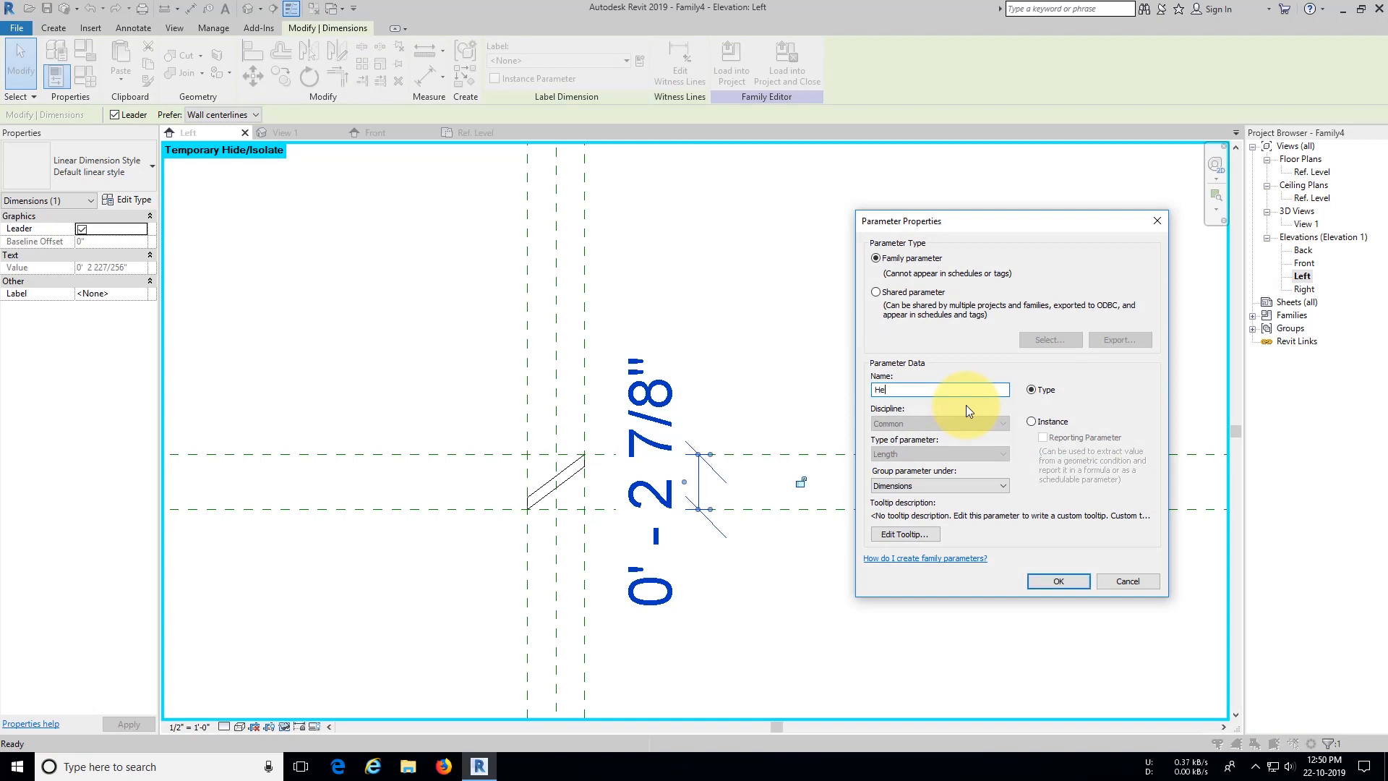
text(ight)
key(Return)
click(779, 354)
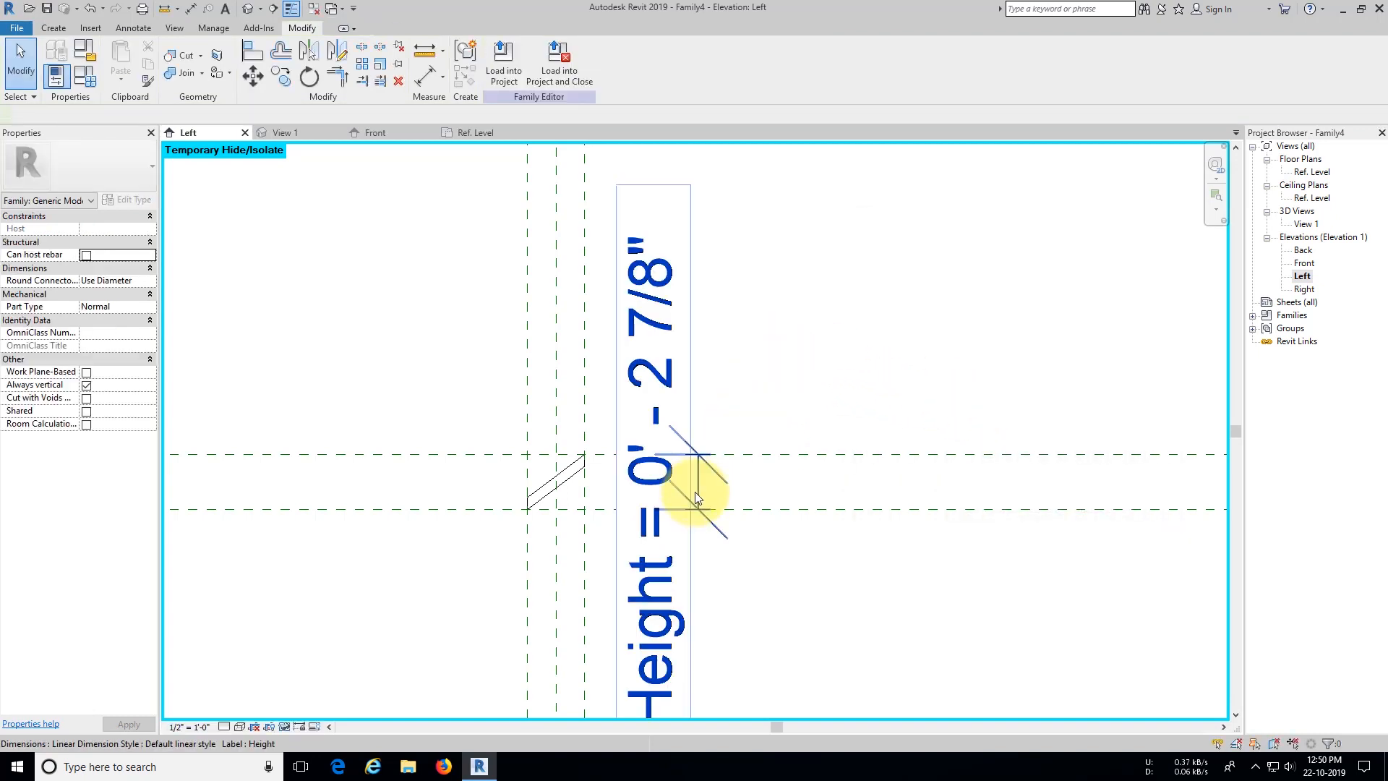
Step: Set the Height dimension to 3" directly in the elevation
click(687, 465)
click(683, 467)
text(3)
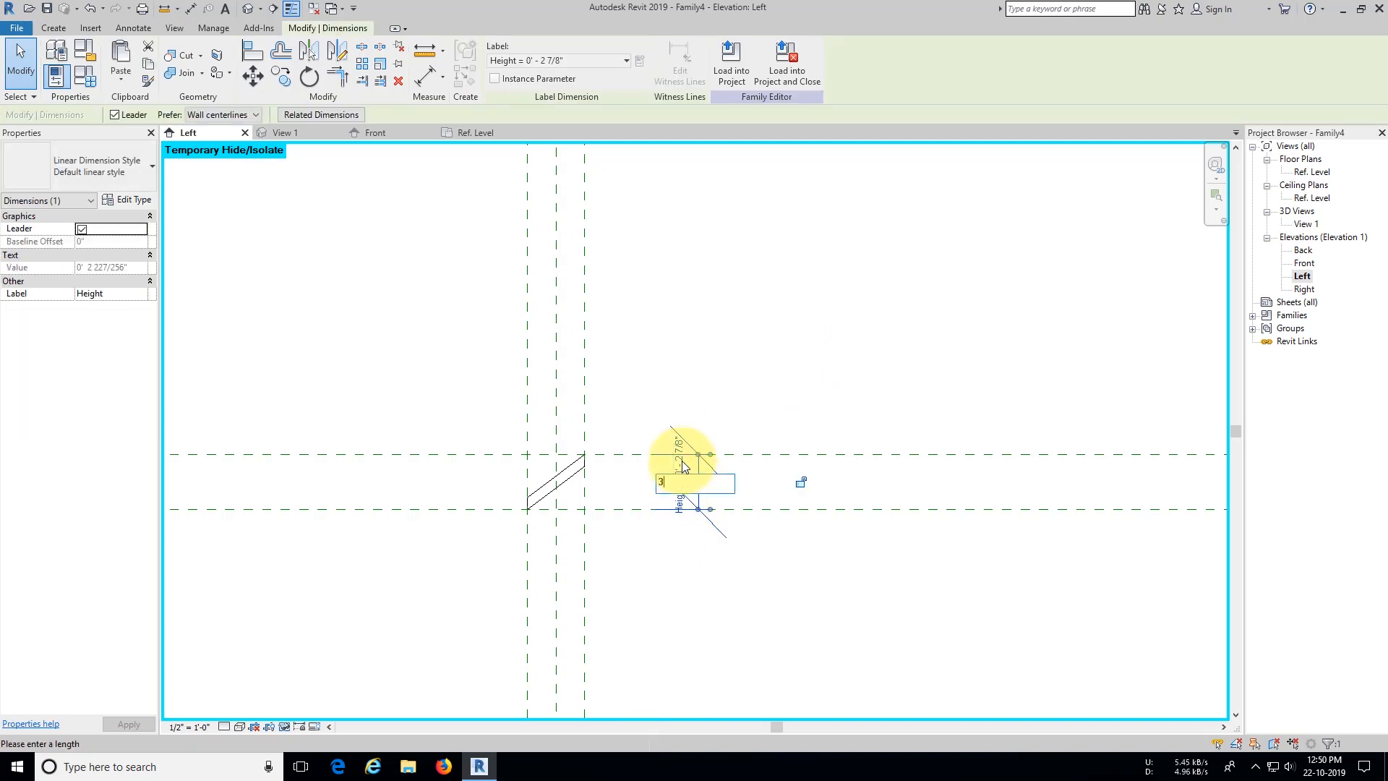
key(Return)
click(750, 388)
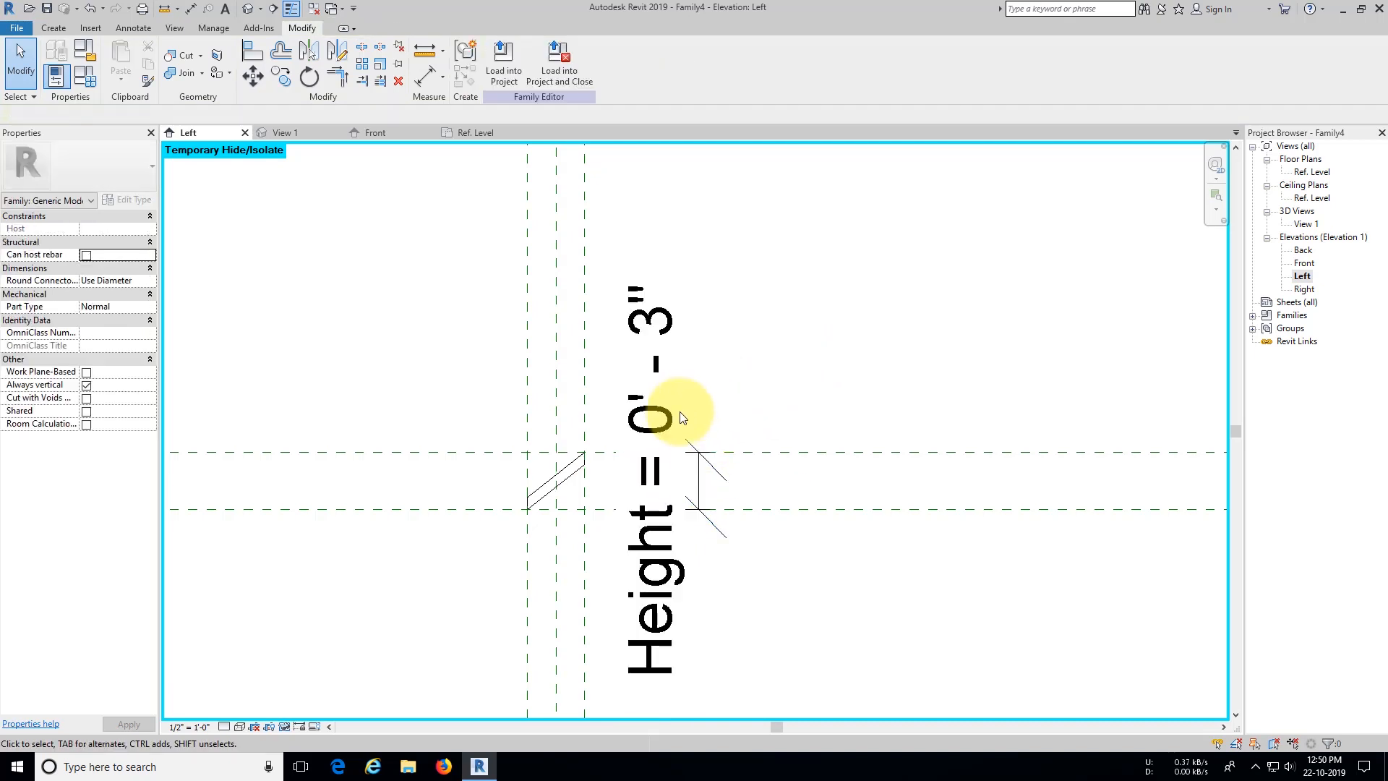
Step: In the Ref. Level plan, stretch the extrusion across the full Length and lock both ends to the outer vertical reference planes
middle_drag(559, 532, 579, 532)
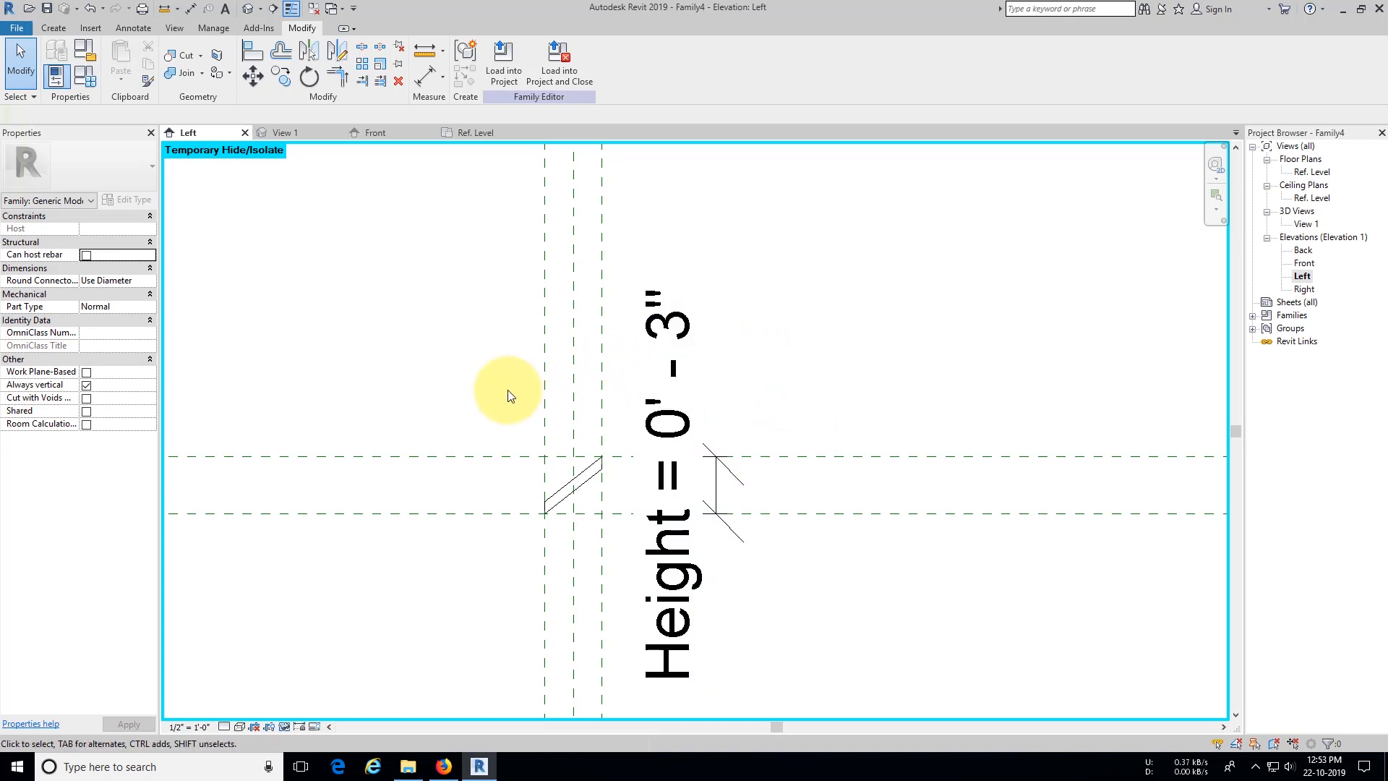
scroll(462, 347, down, 3)
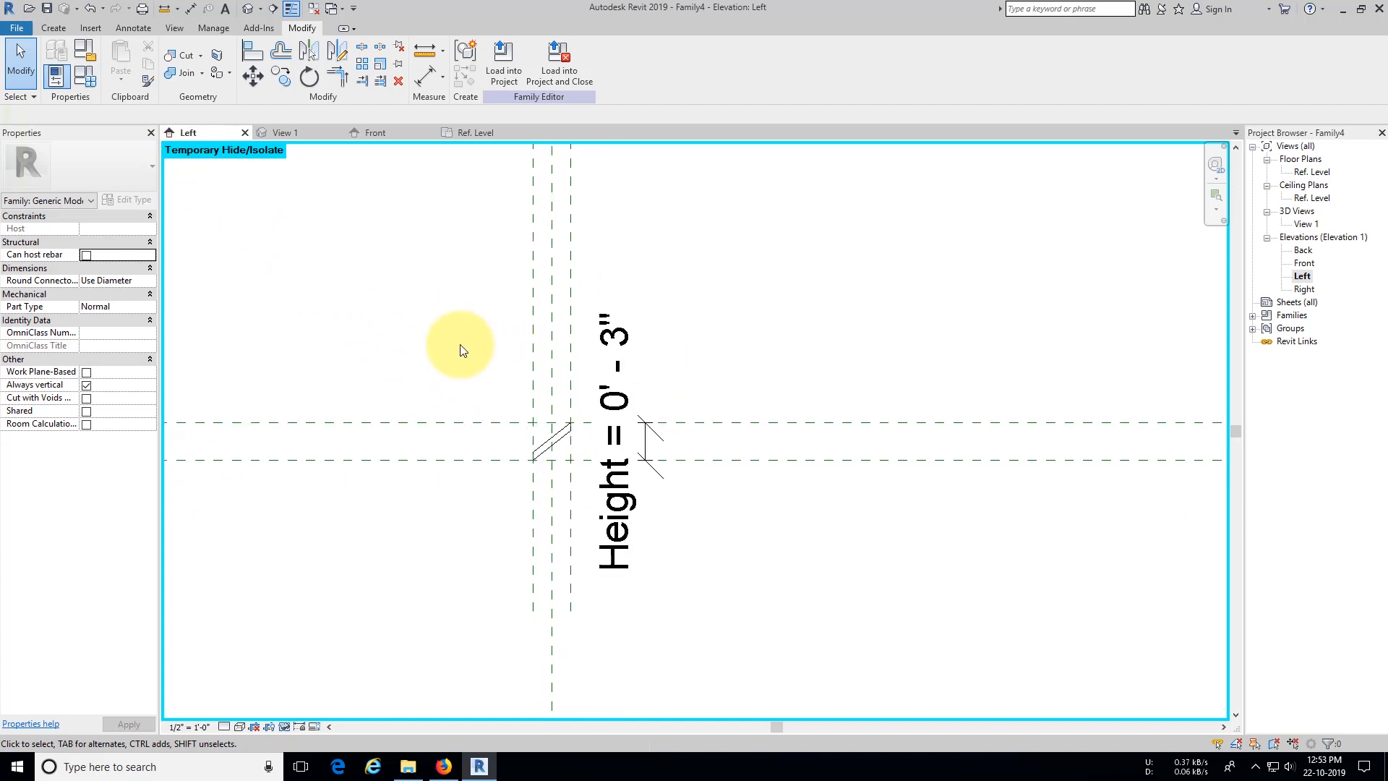
click(309, 134)
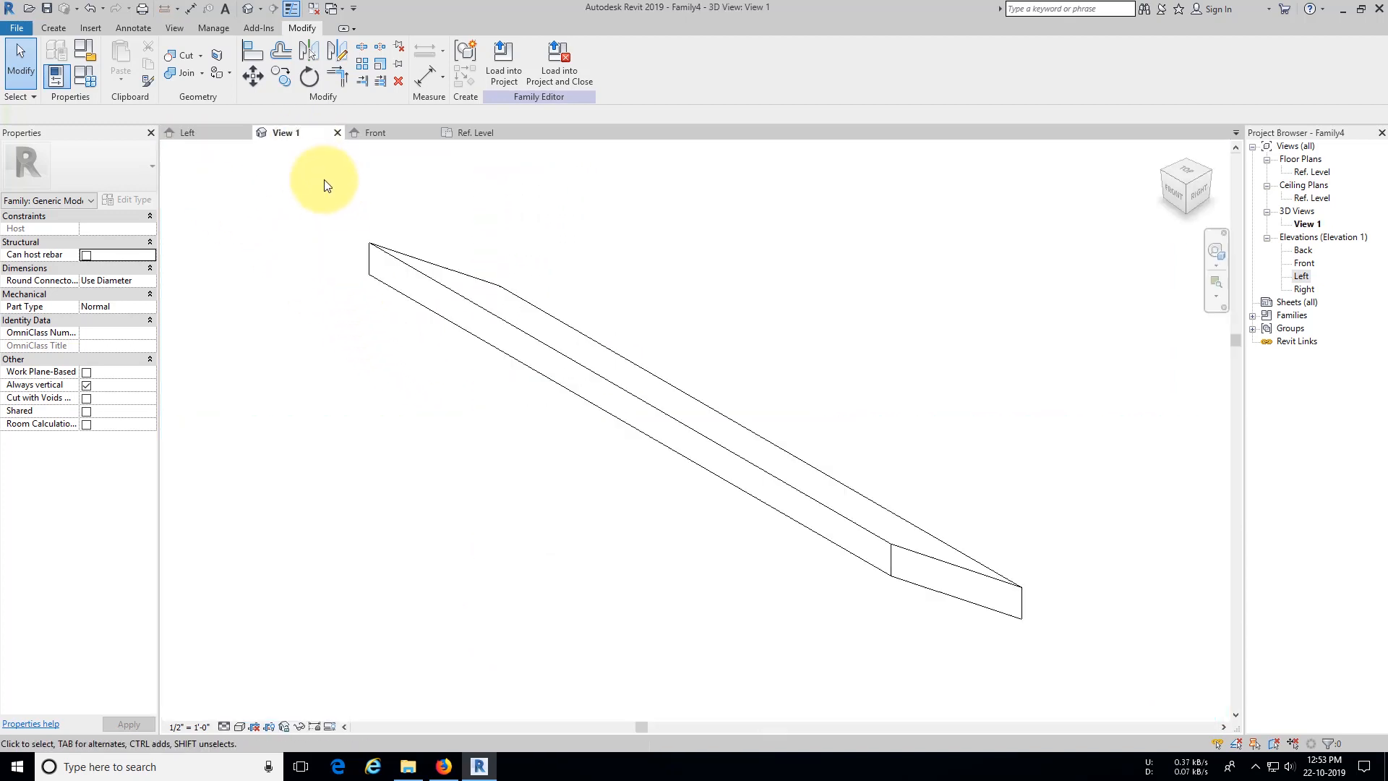
click(447, 133)
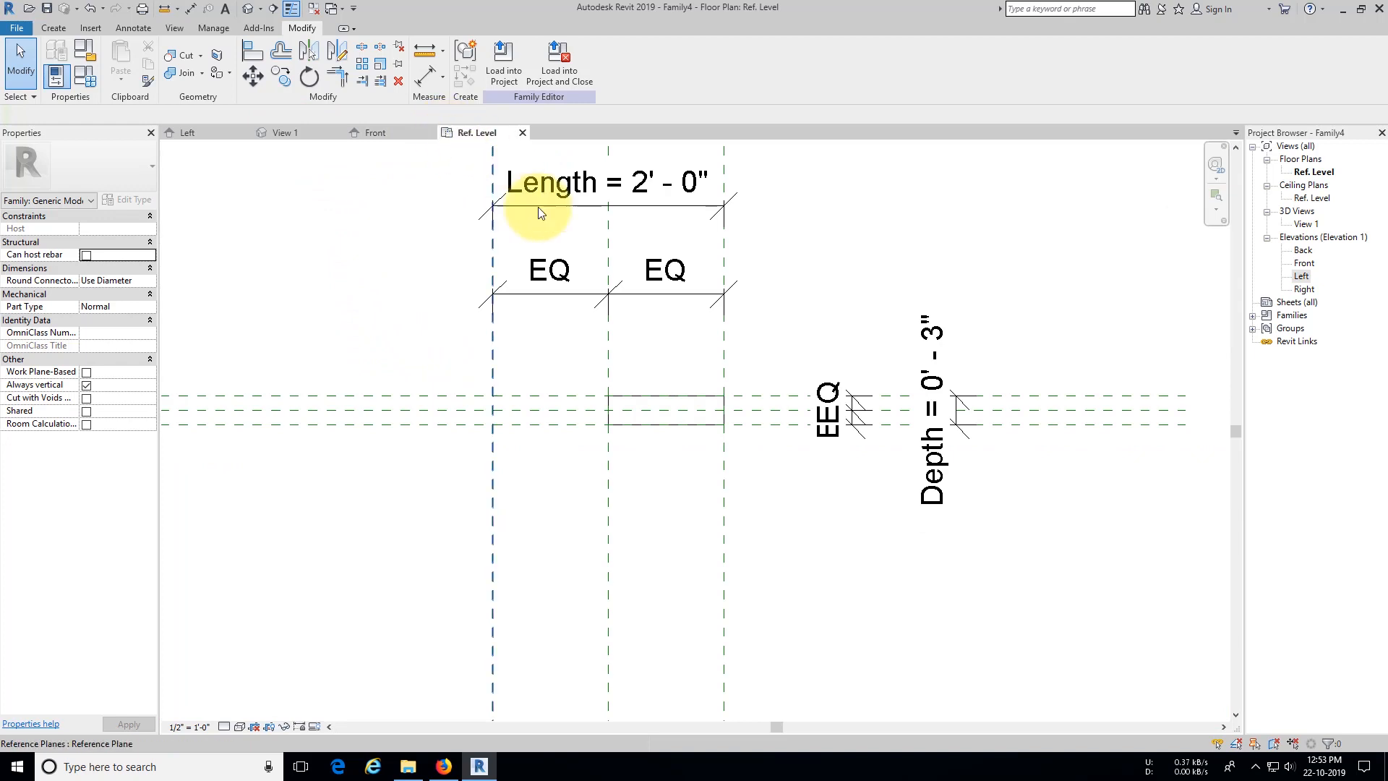
click(618, 411)
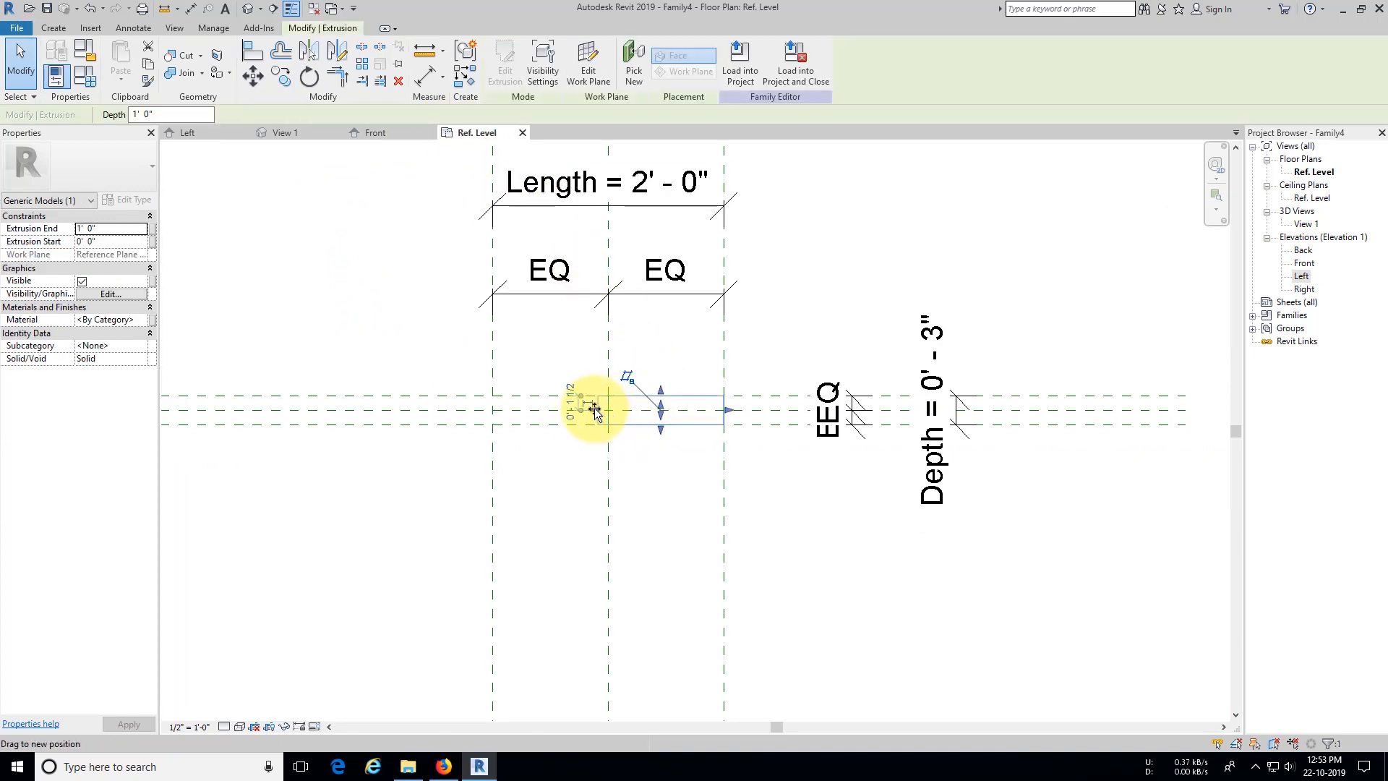
drag(499, 404, 495, 402)
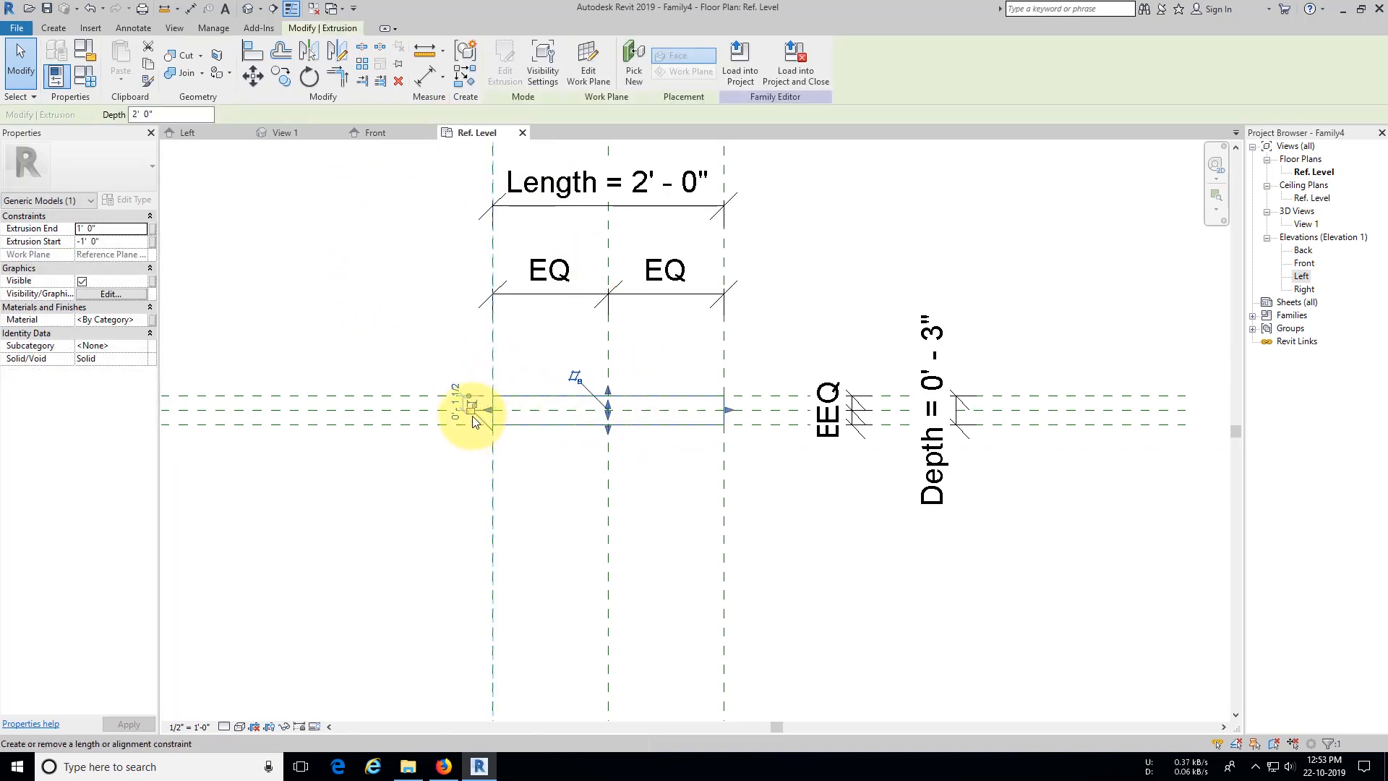
drag(727, 410, 724, 410)
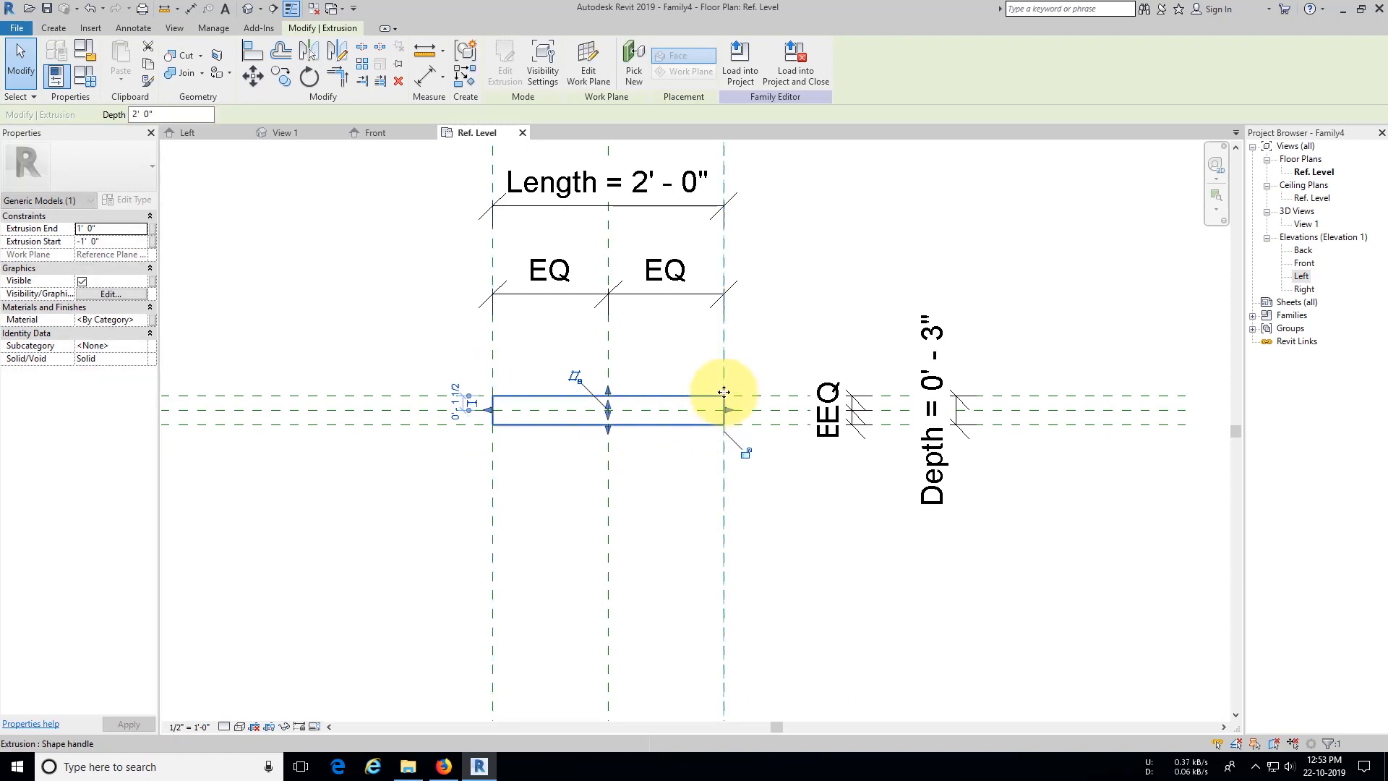
click(752, 486)
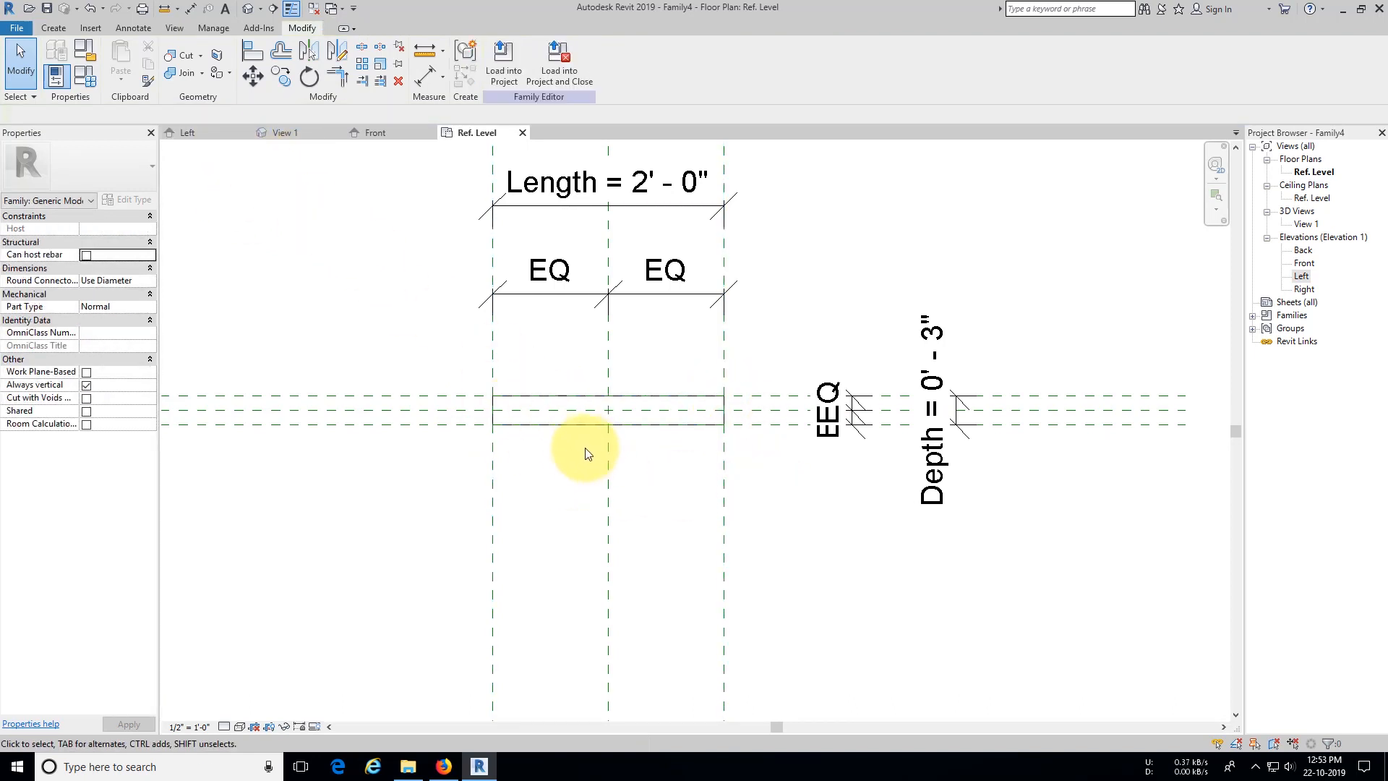
Step: Dismiss the save reminder without saving
middle_drag(593, 456, 561, 455)
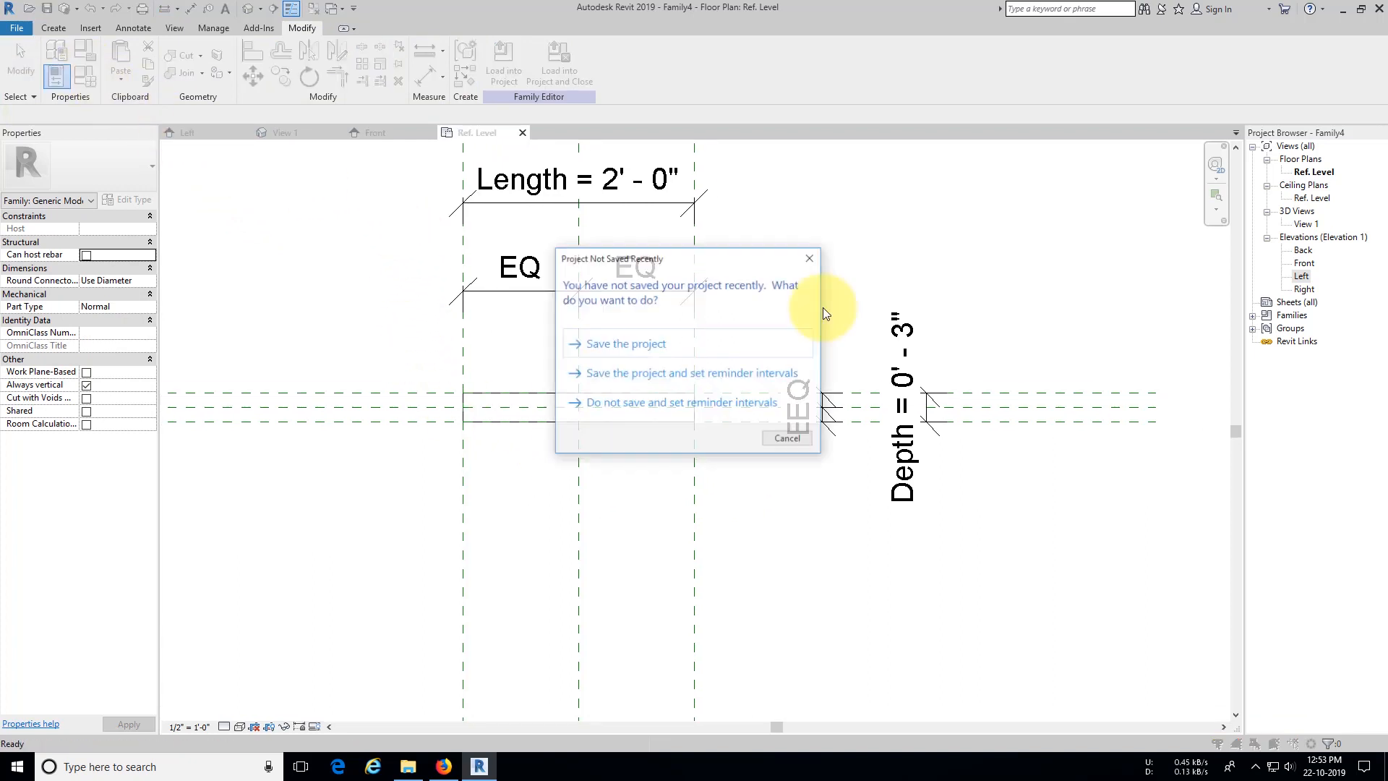
drag(710, 261, 347, 347)
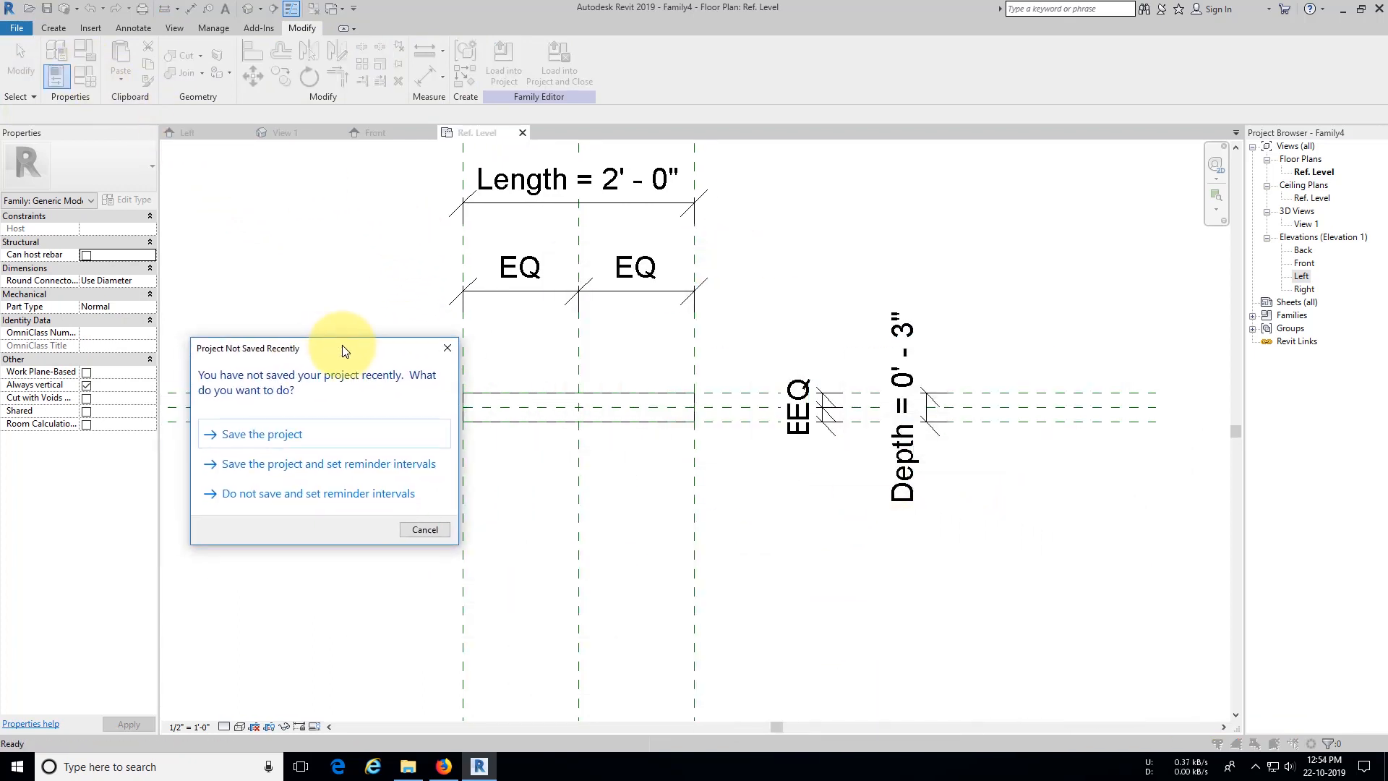
click(442, 350)
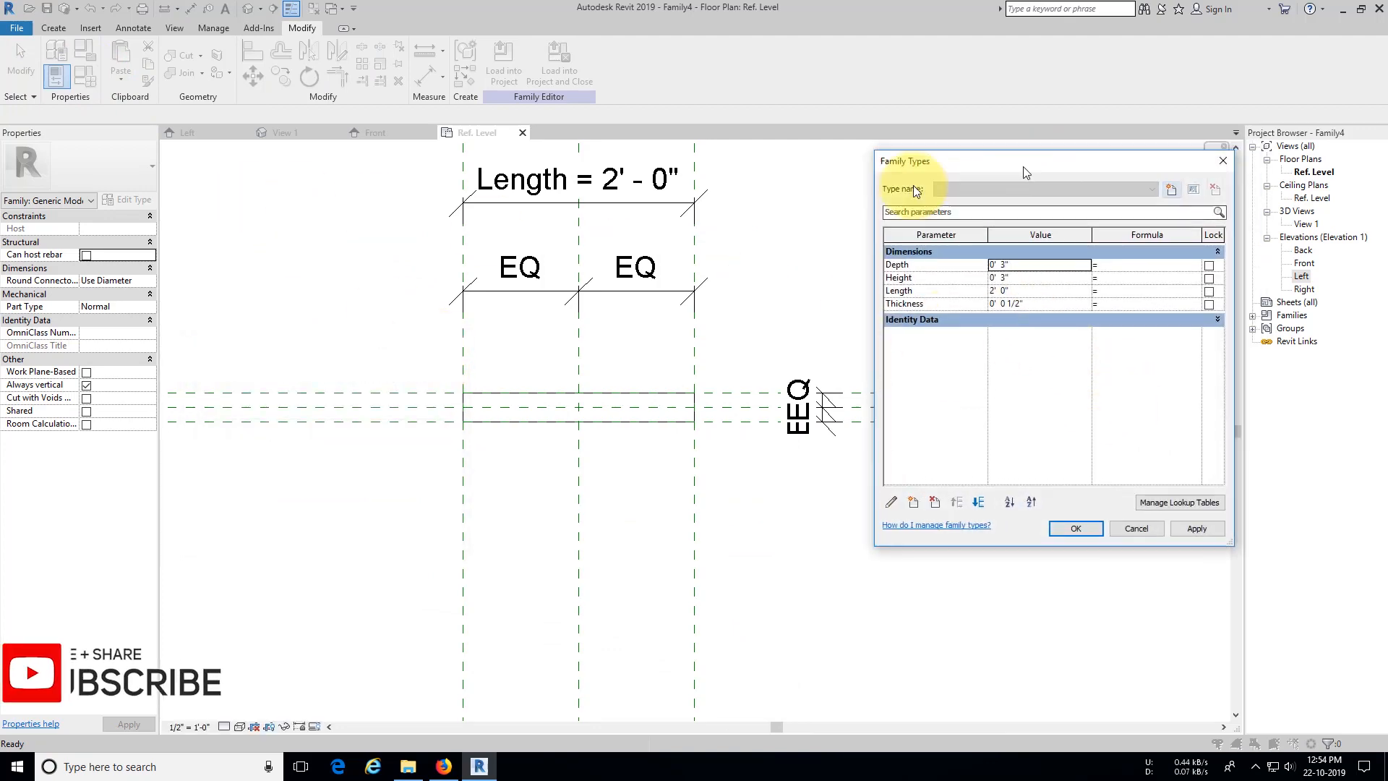
Step: Flex the family in the Ref. Level plan by applying a Length of 1' and a Depth of 2"
drag(1025, 172, 211, 201)
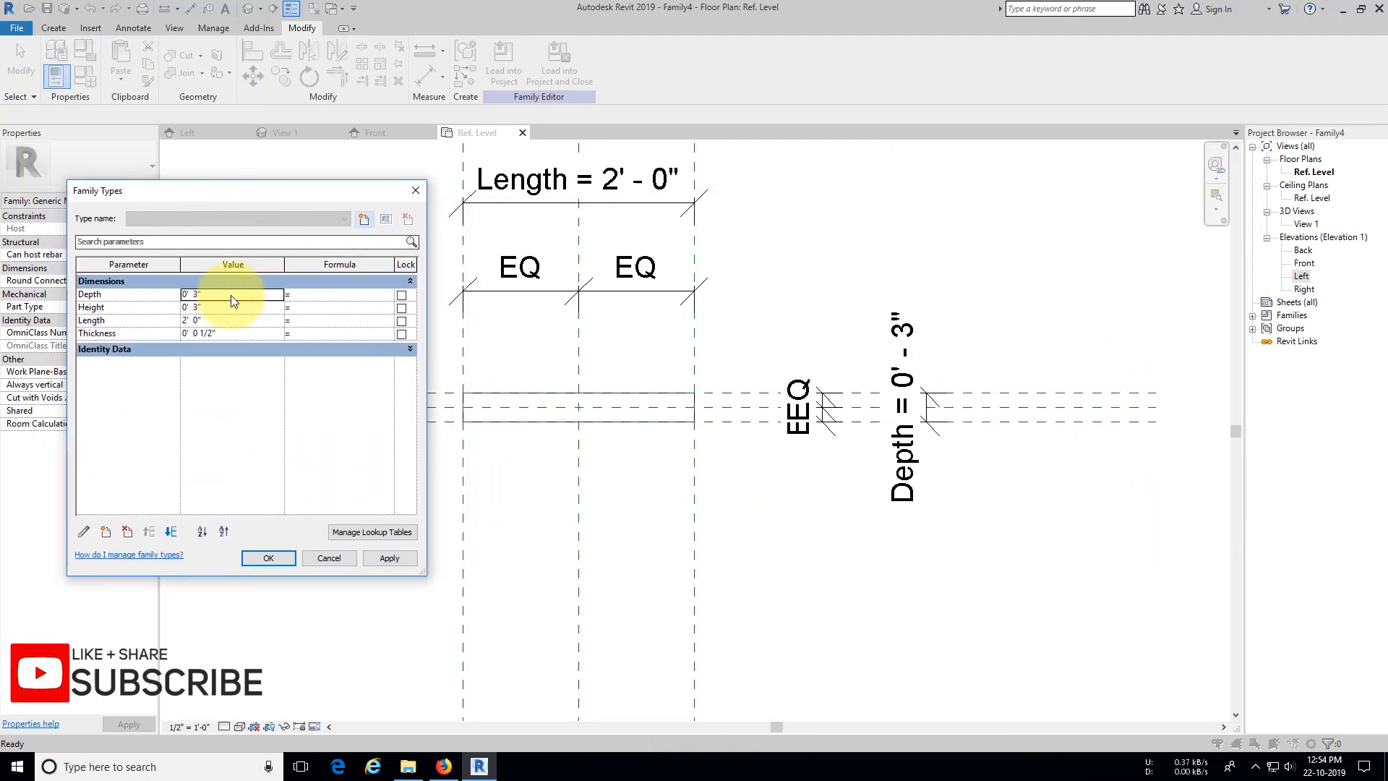
click(239, 320)
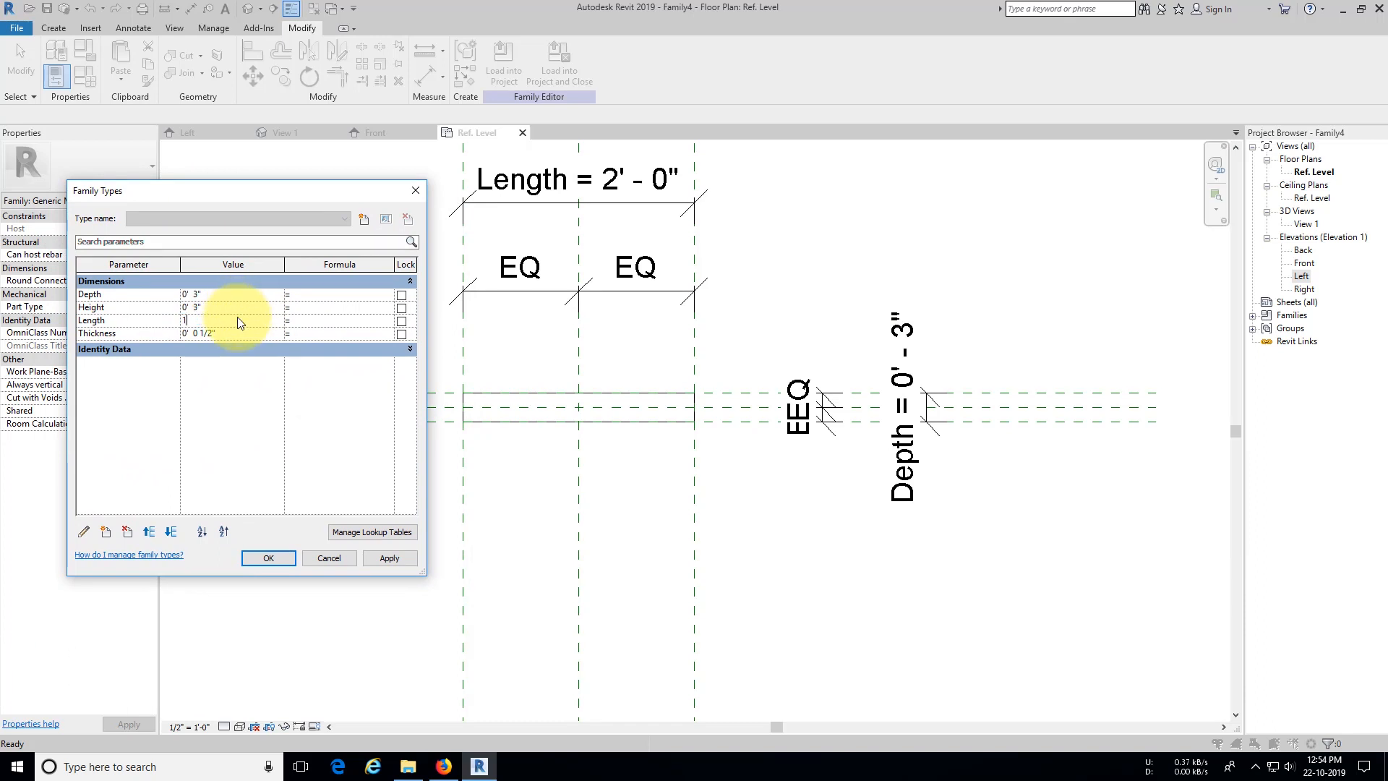
text(1)
click(233, 295)
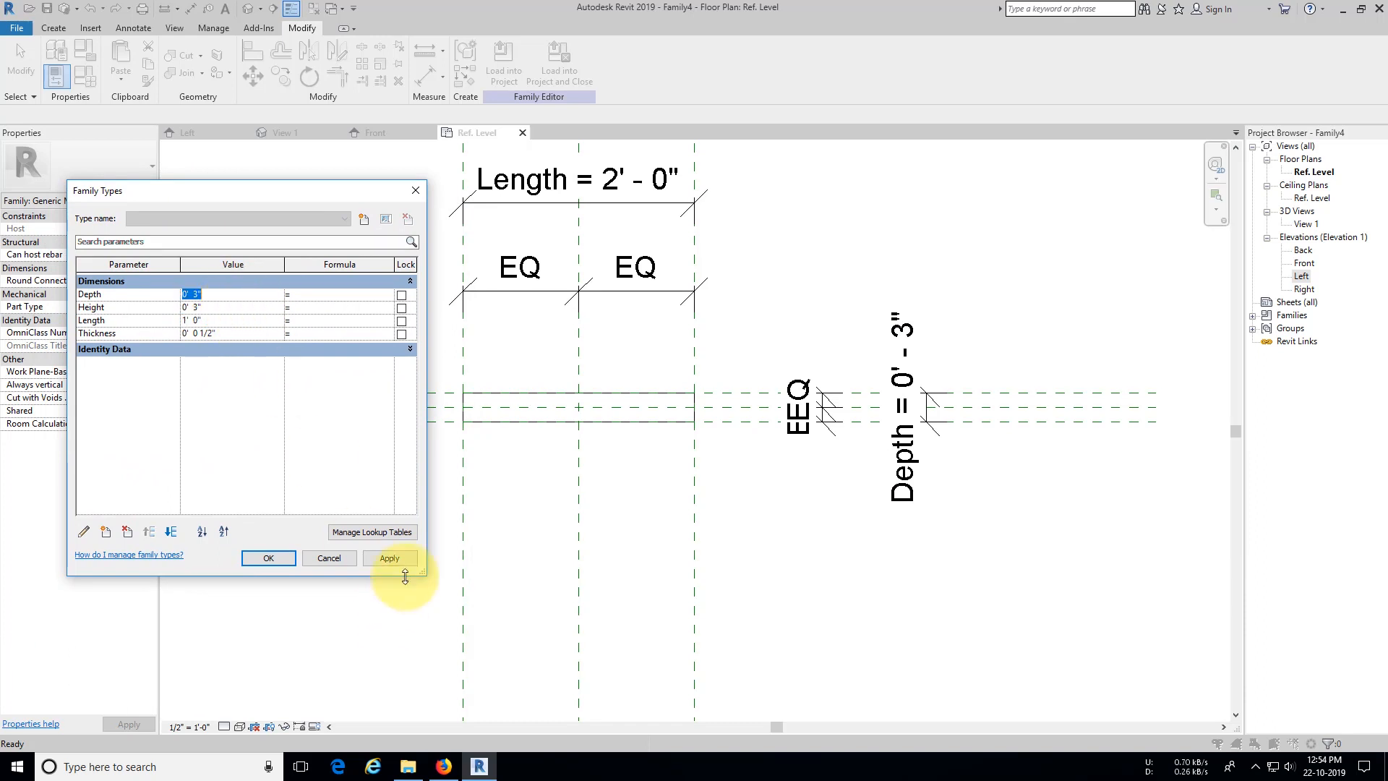
click(395, 556)
click(250, 295)
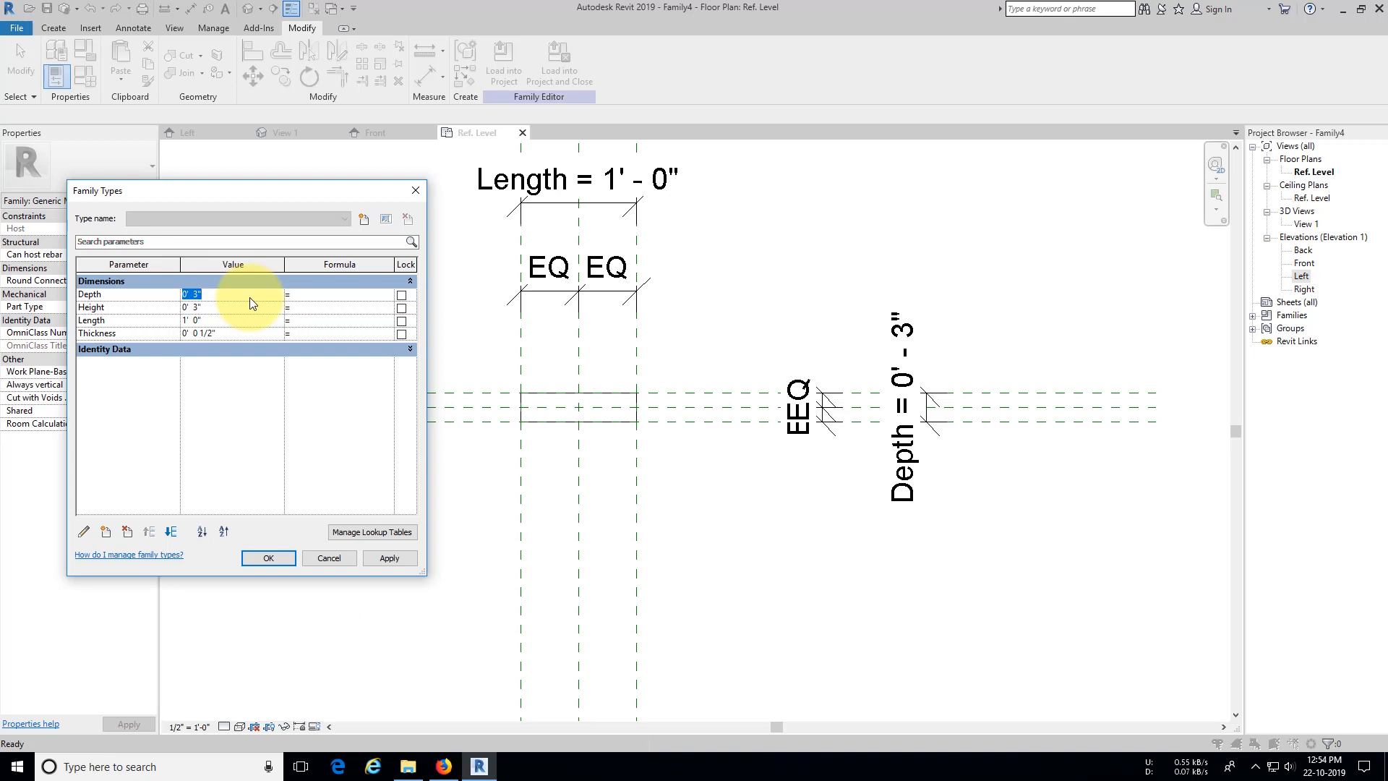
text(2")
click(400, 557)
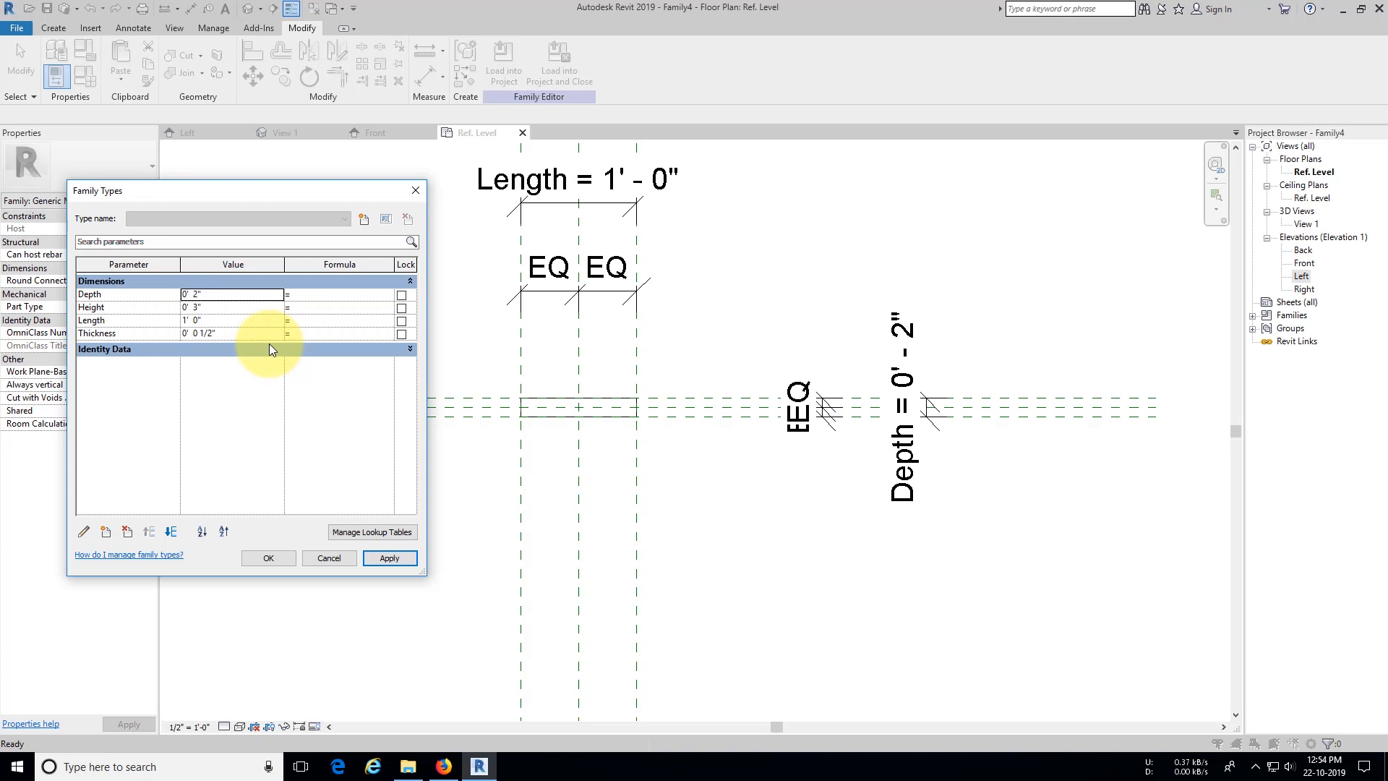
Step: Set Depth back to 3" and Length back to 2', apply the values and close the family types
click(246, 297)
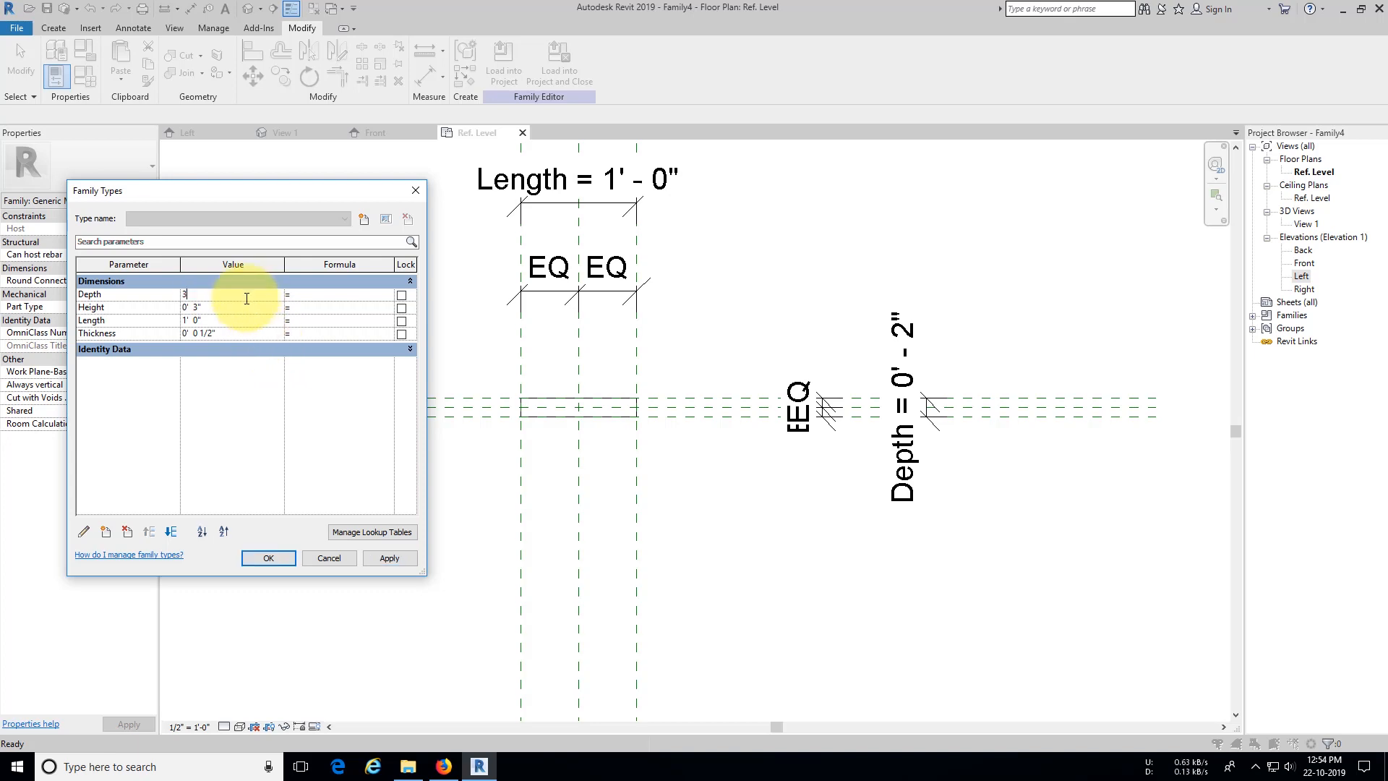
click(239, 321)
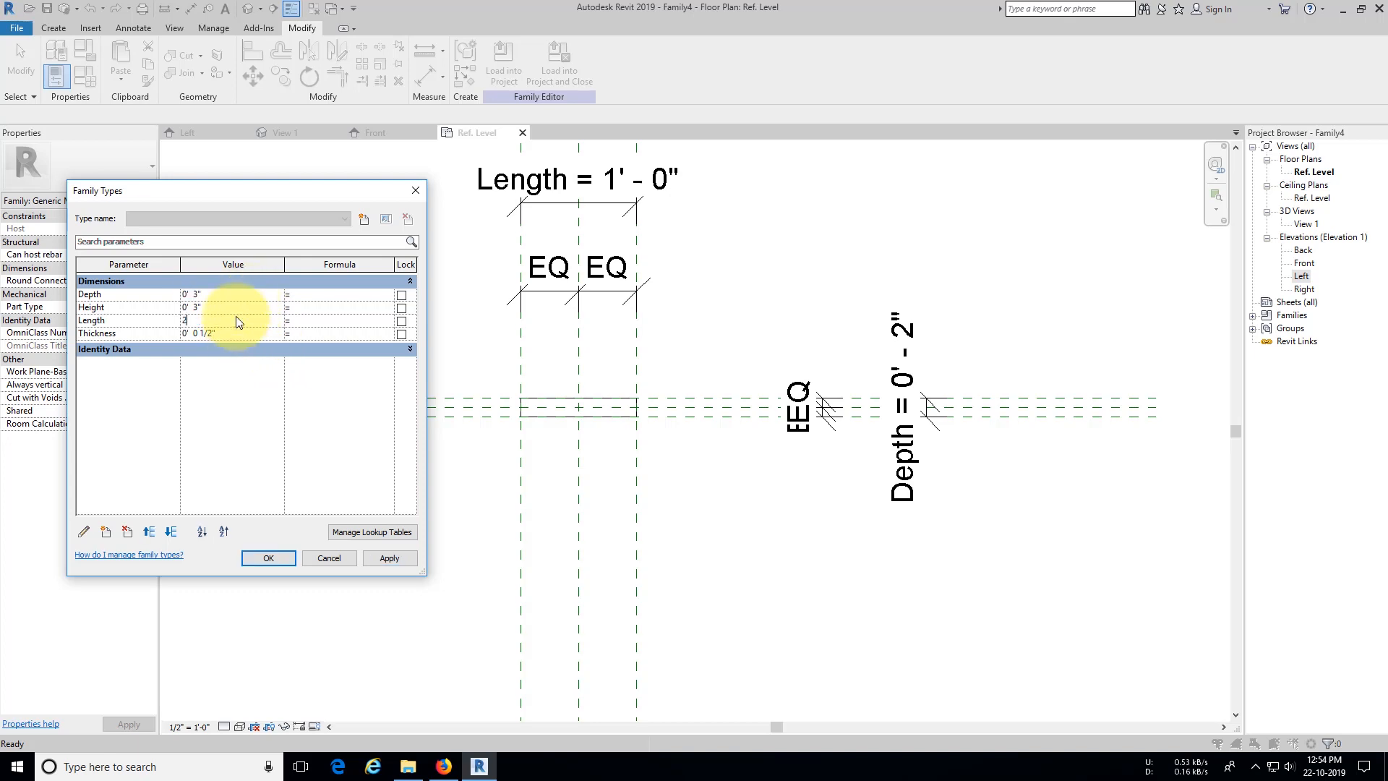
text(2')
key(Return)
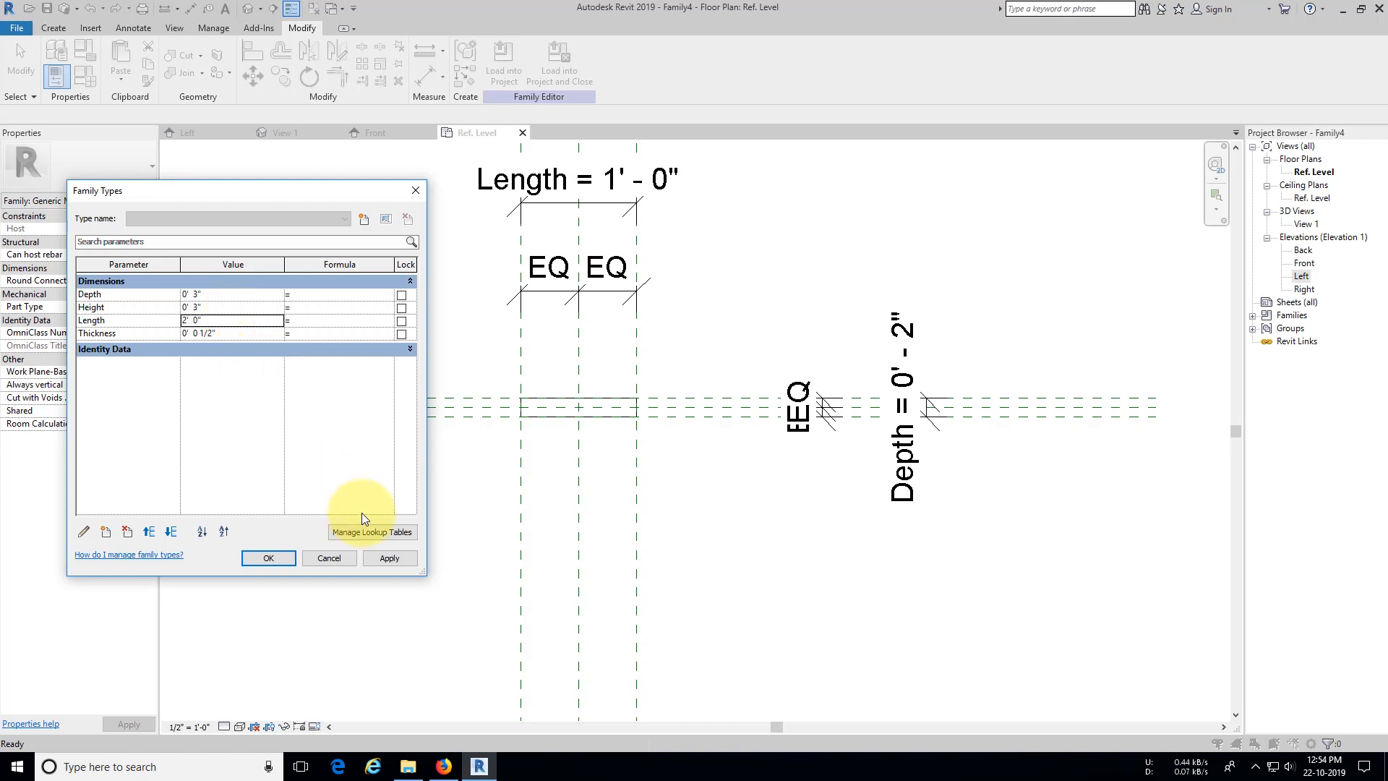
click(383, 560)
click(280, 557)
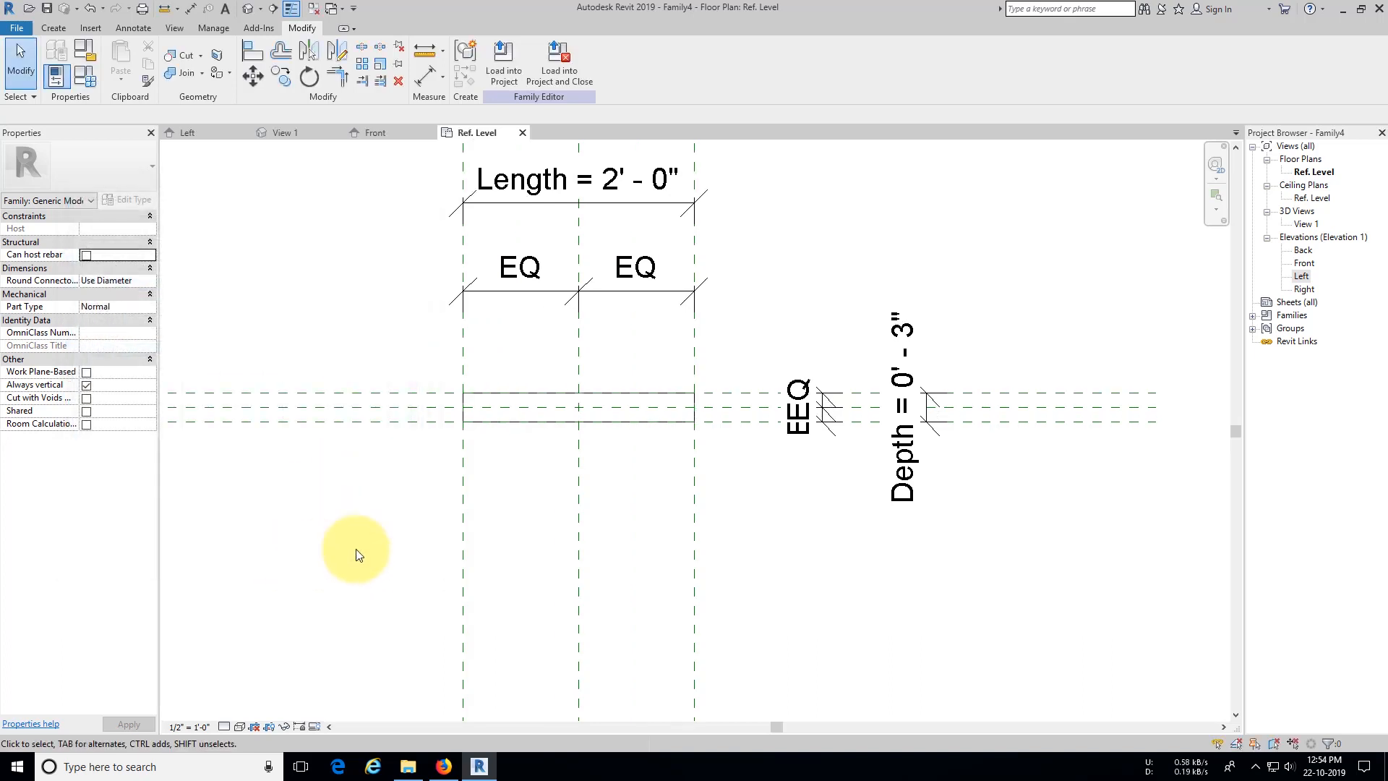
Step: In the Left elevation, flex the family by applying a Height of 2" and a Thickness of 1"
click(189, 133)
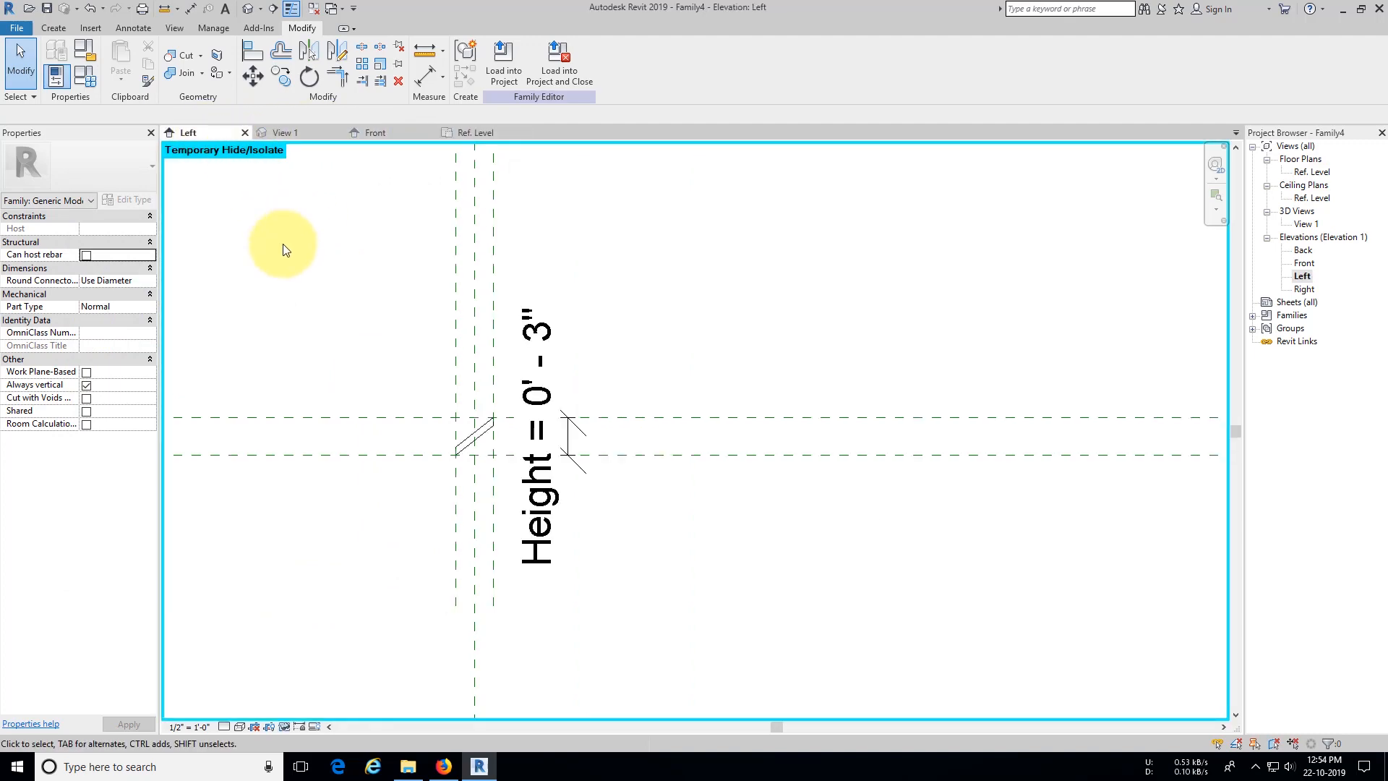
click(95, 80)
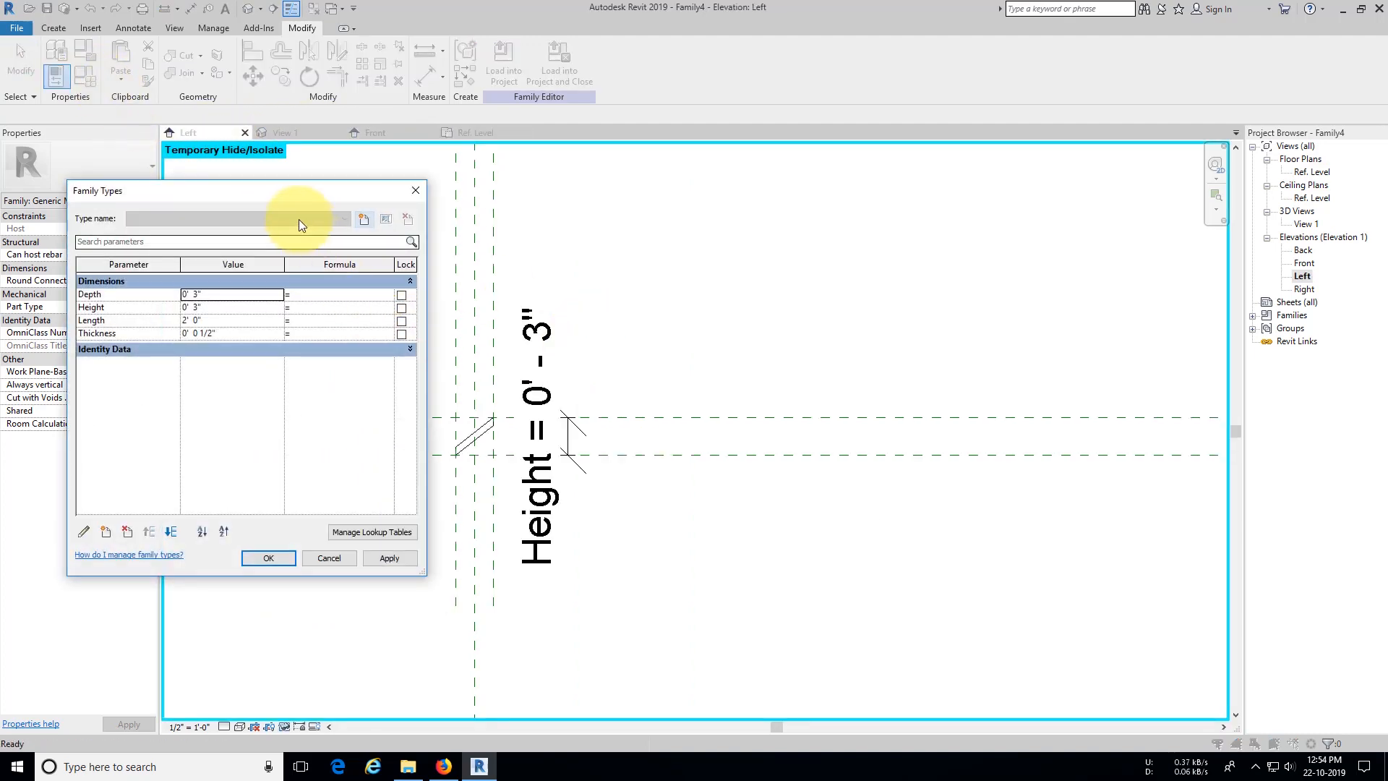
drag(342, 191, 1034, 213)
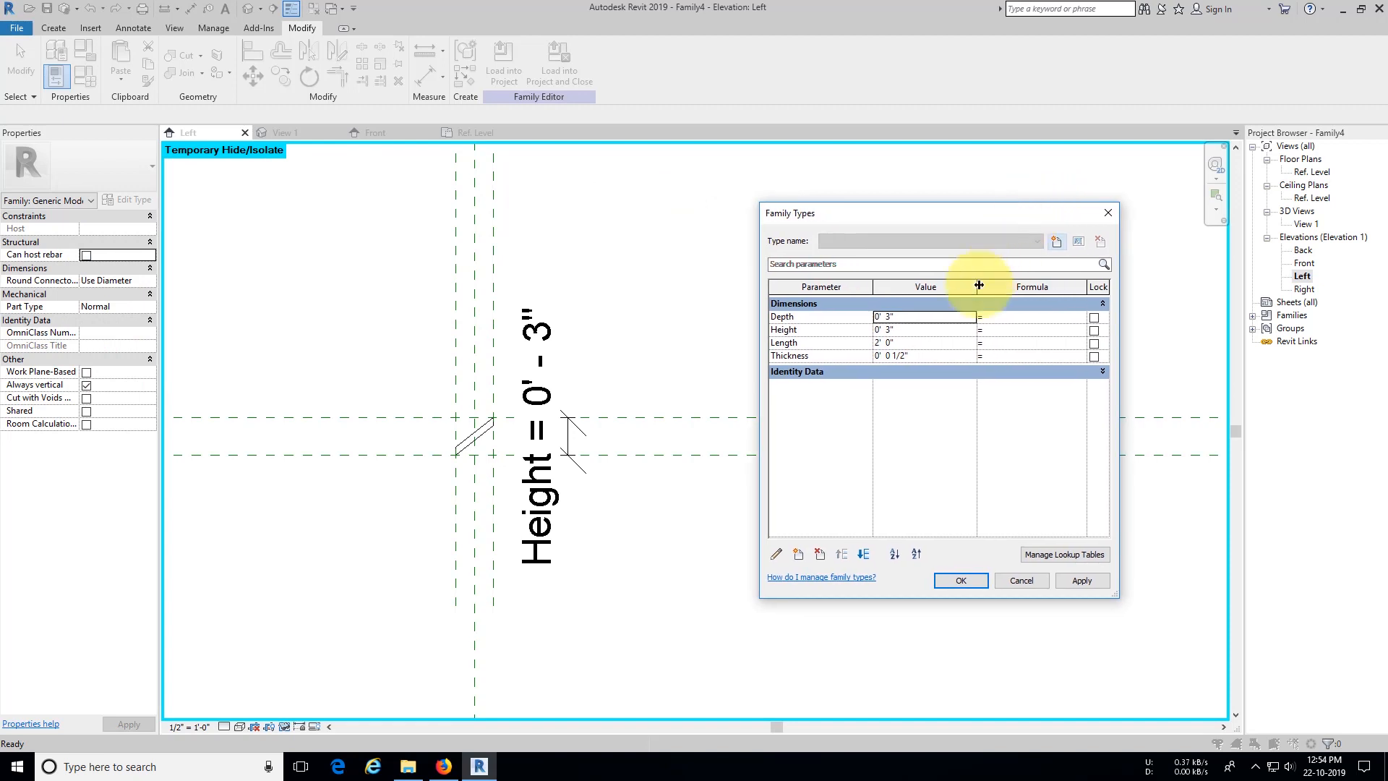
click(936, 332)
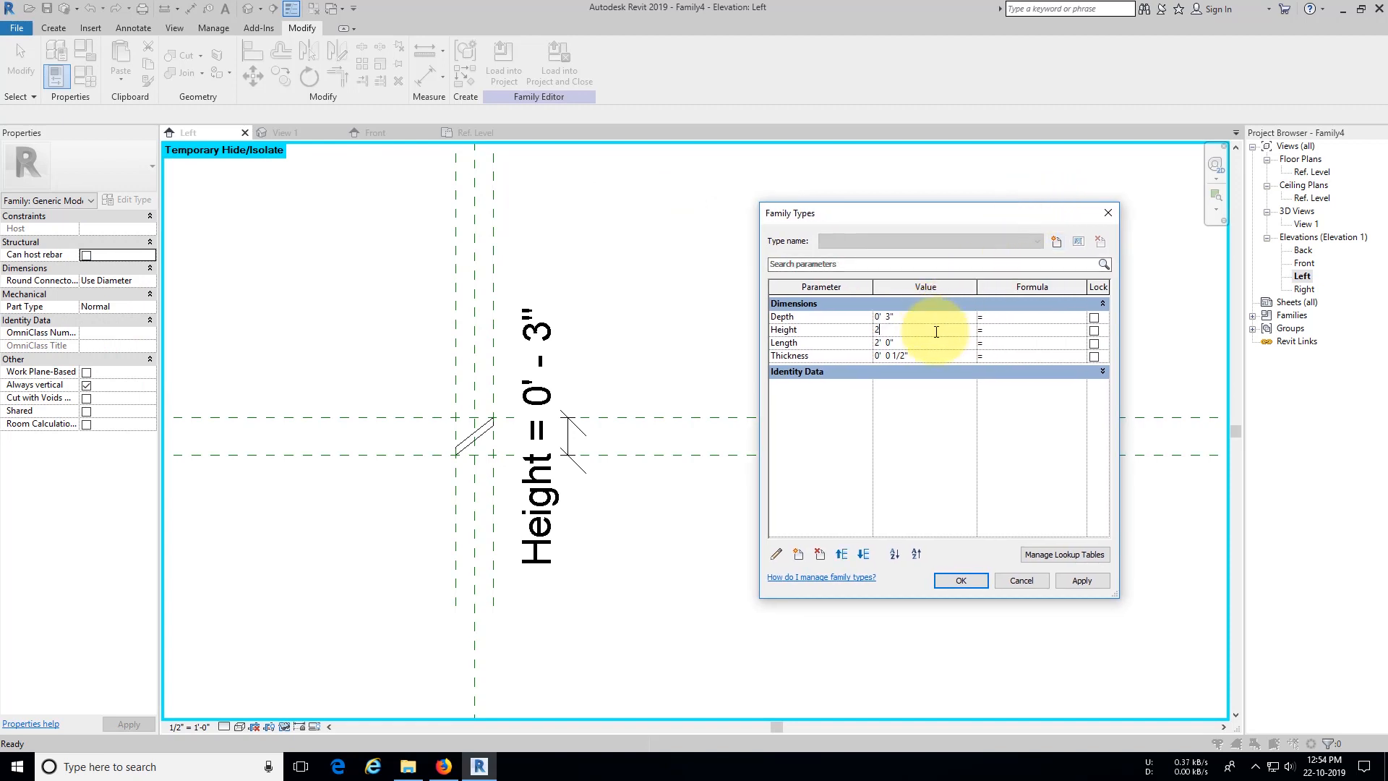
text(2)
click(932, 356)
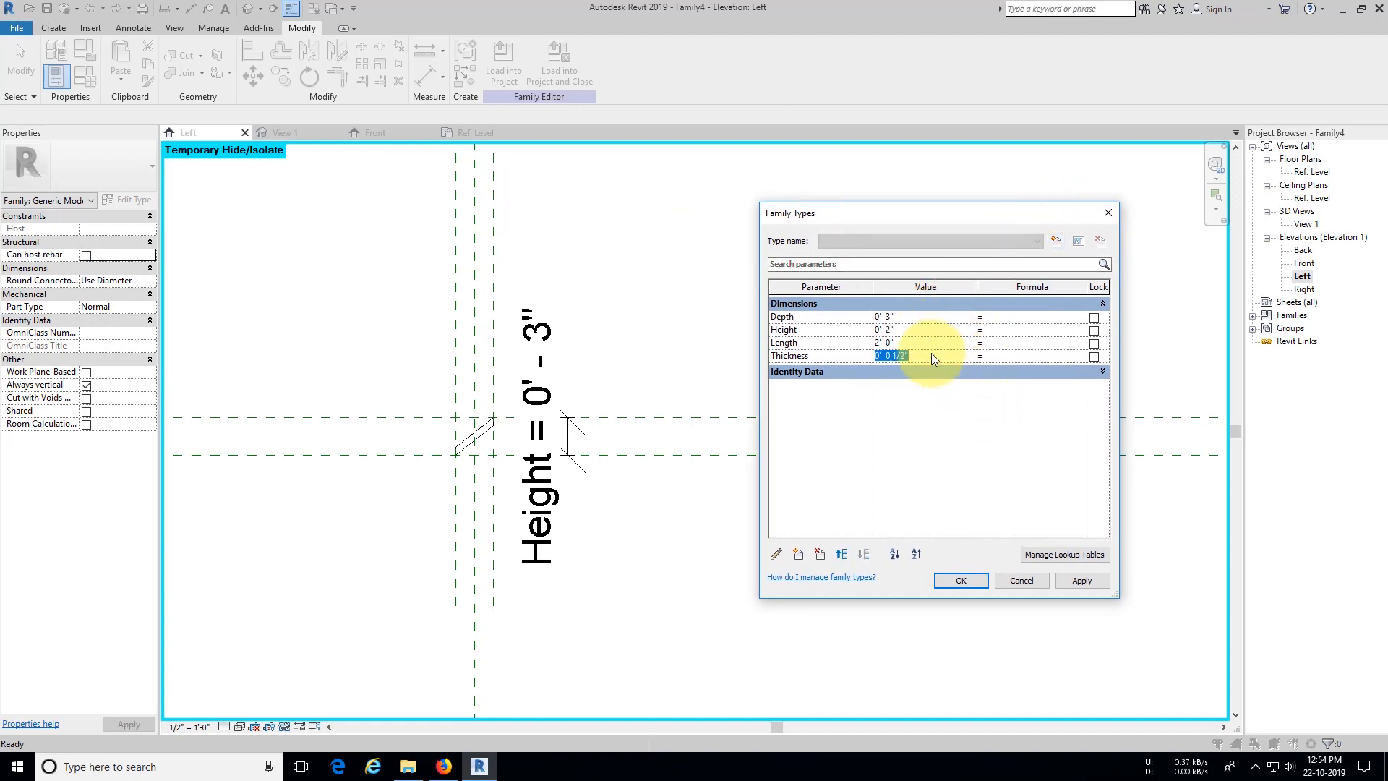
text(1)
click(1074, 578)
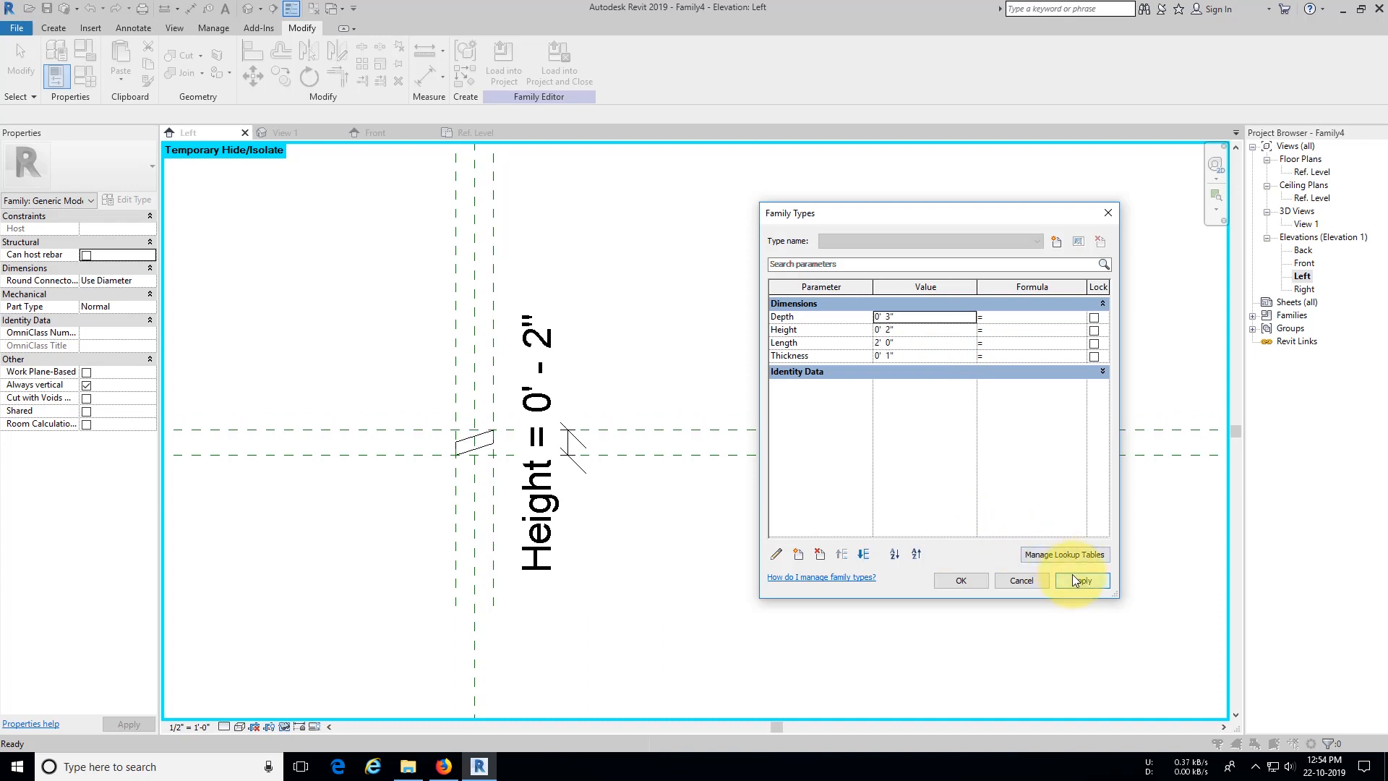
Step: Flex the Thickness alone by applying a value of .25"
click(926, 356)
key(BackSpace)
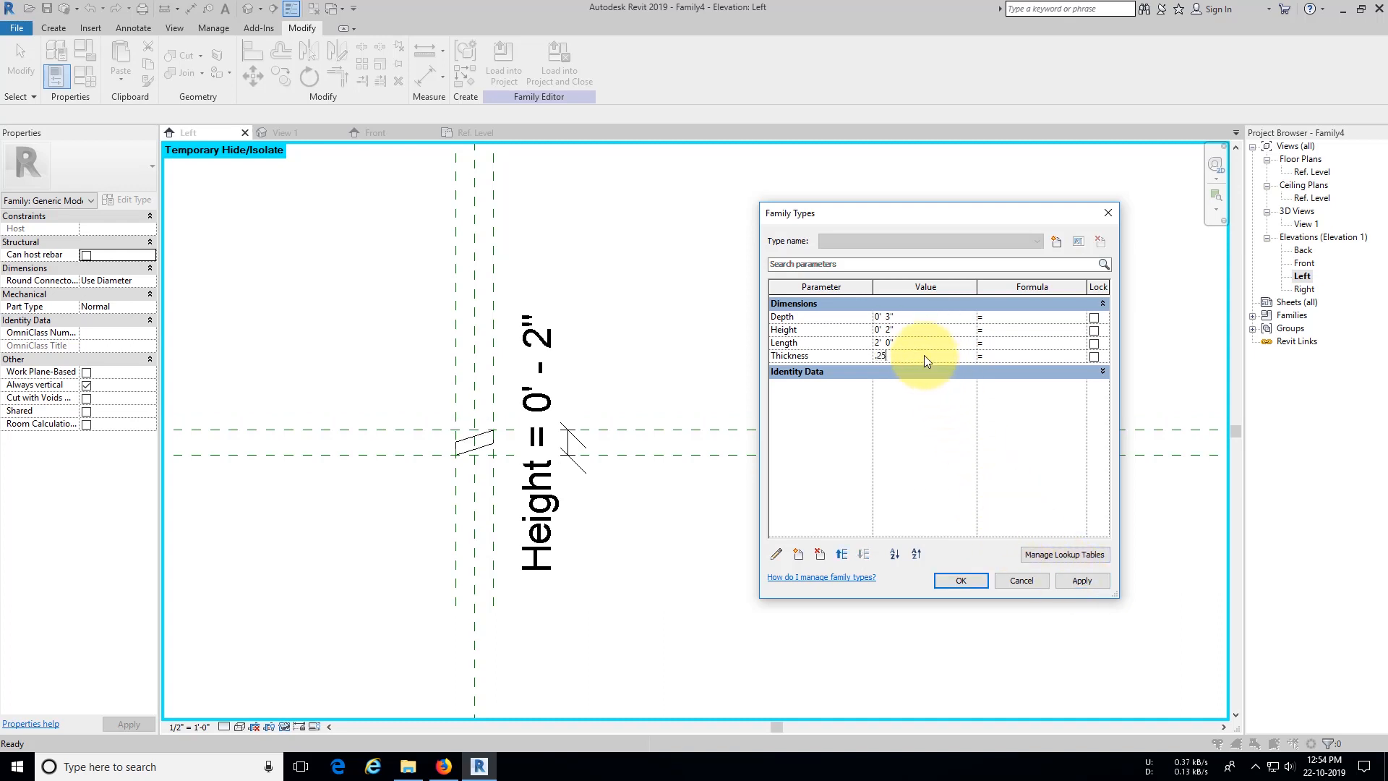
click(1083, 584)
Step: Set Thickness back to .5" and Height back to 3", apply the values and close the family types
click(919, 354)
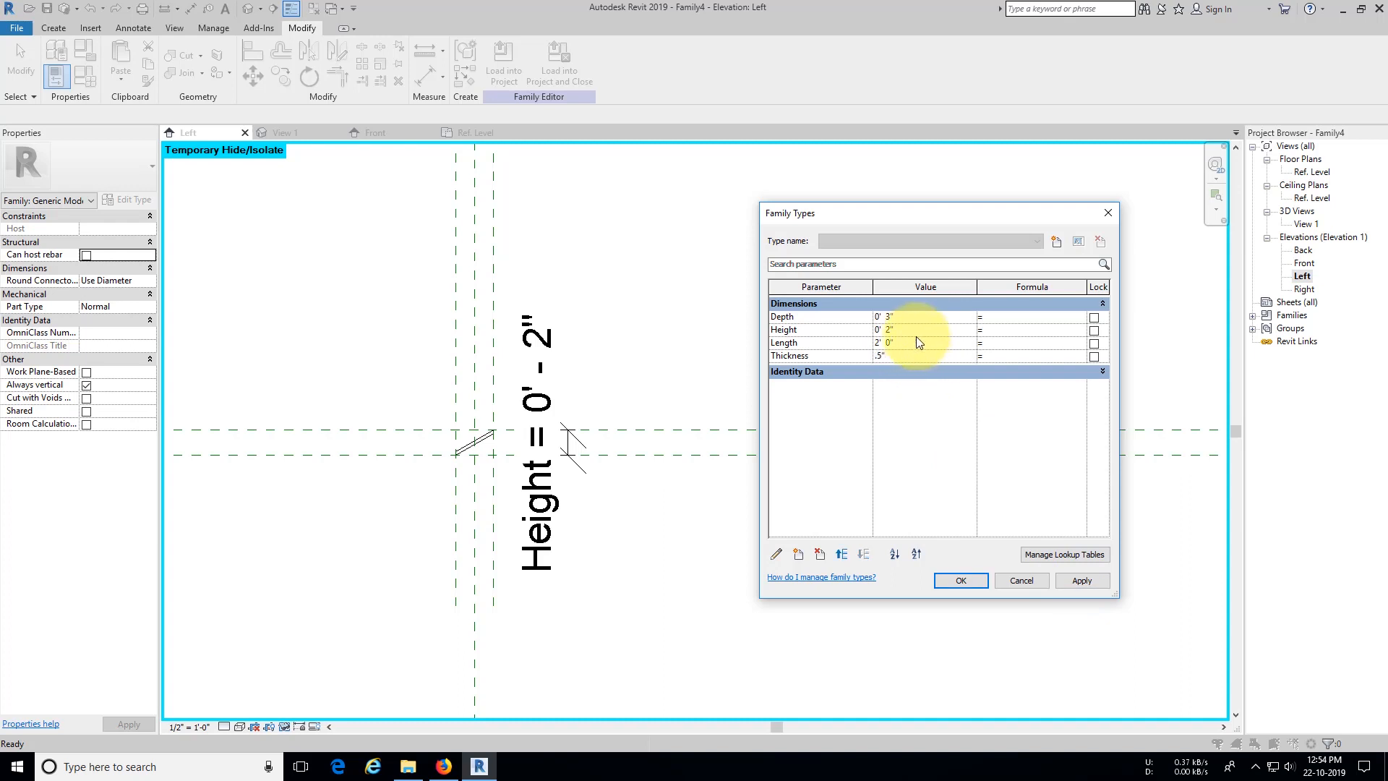
text(3")
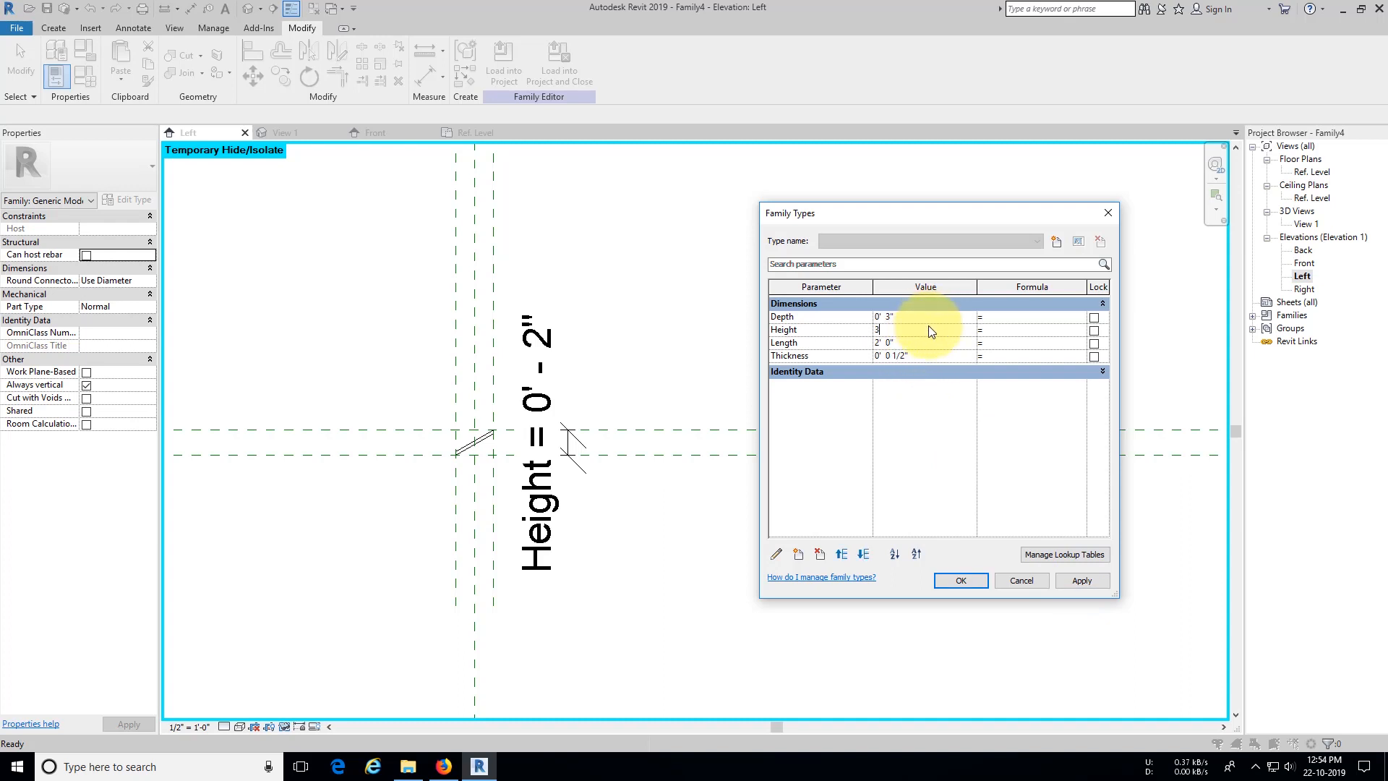
click(1078, 581)
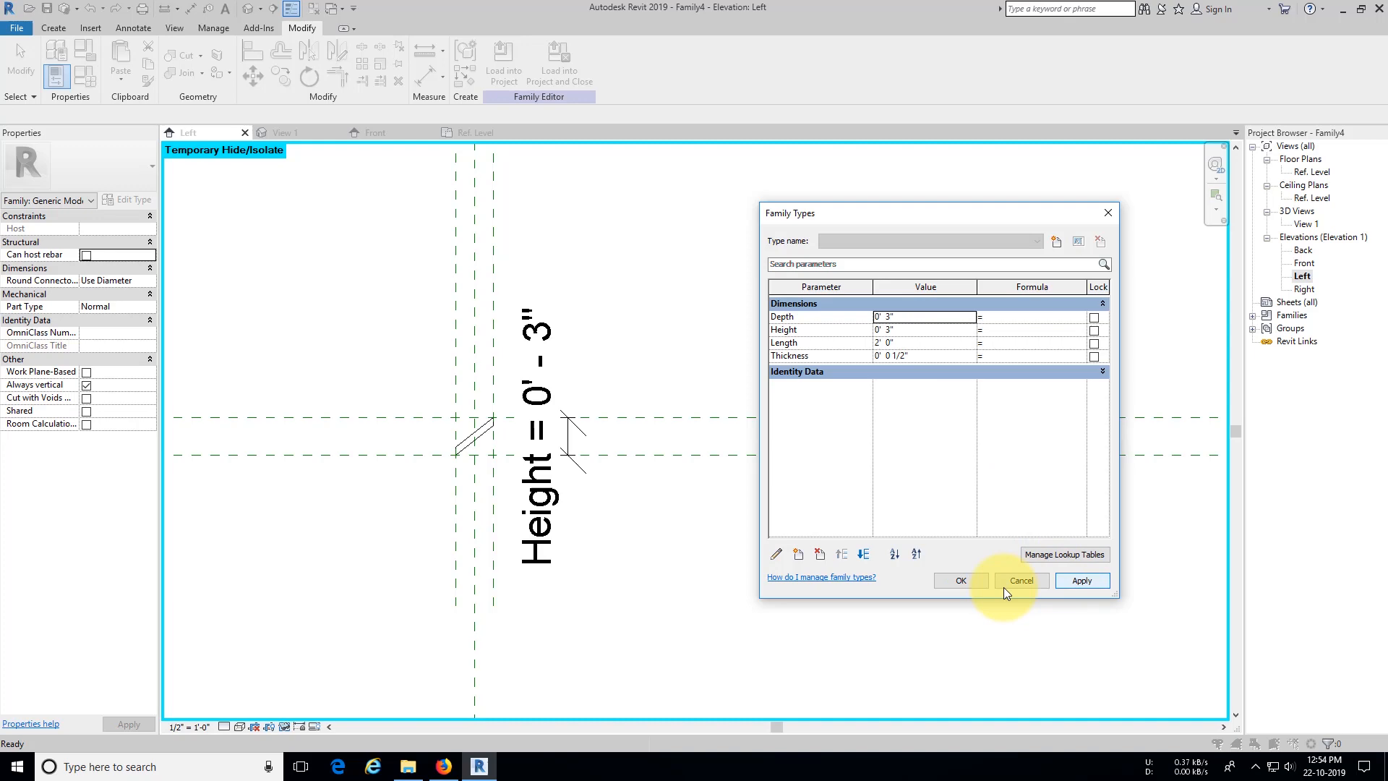
click(961, 582)
click(179, 310)
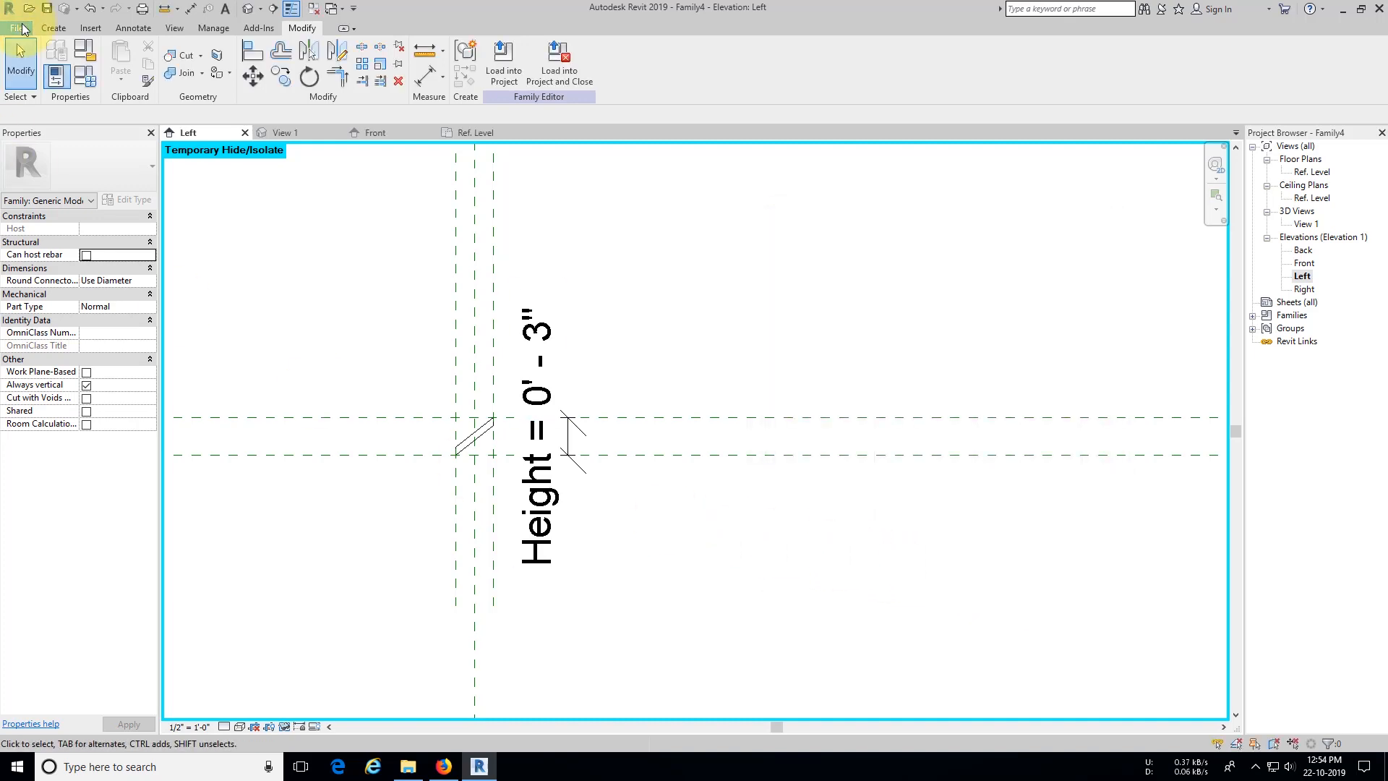
Step: Start saving the family and browse to the Youtube folder on the local disk
click(22, 28)
click(64, 155)
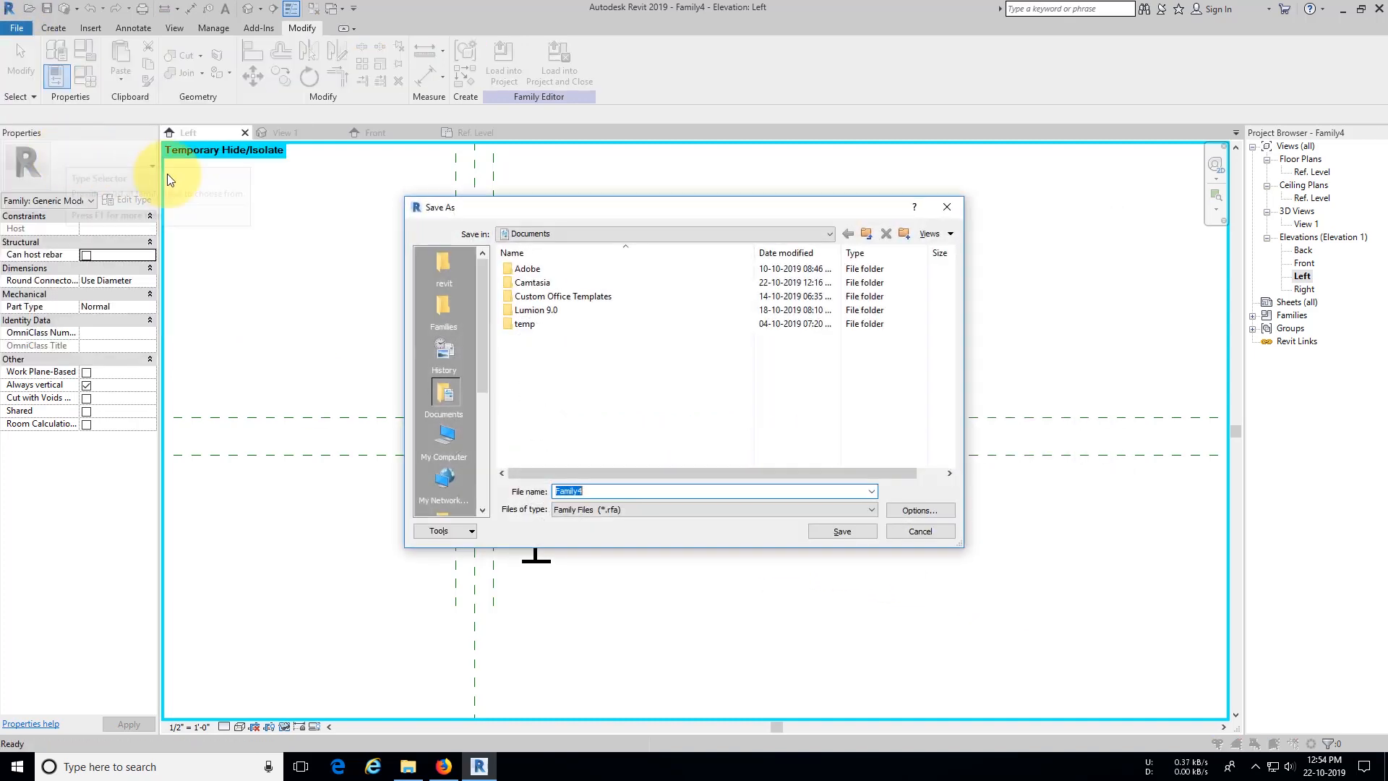
drag(483, 272, 483, 334)
click(450, 311)
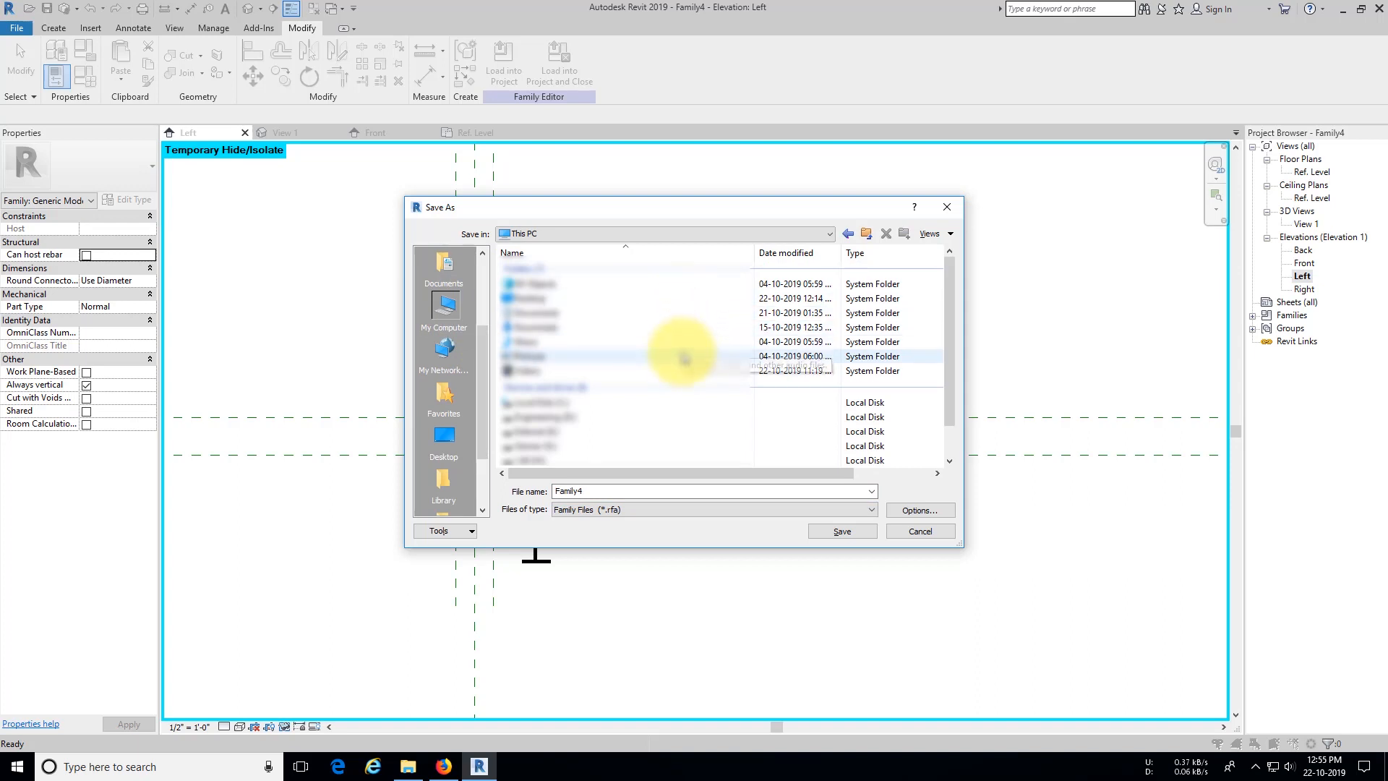
scroll(680, 368, down, 1)
click(583, 412)
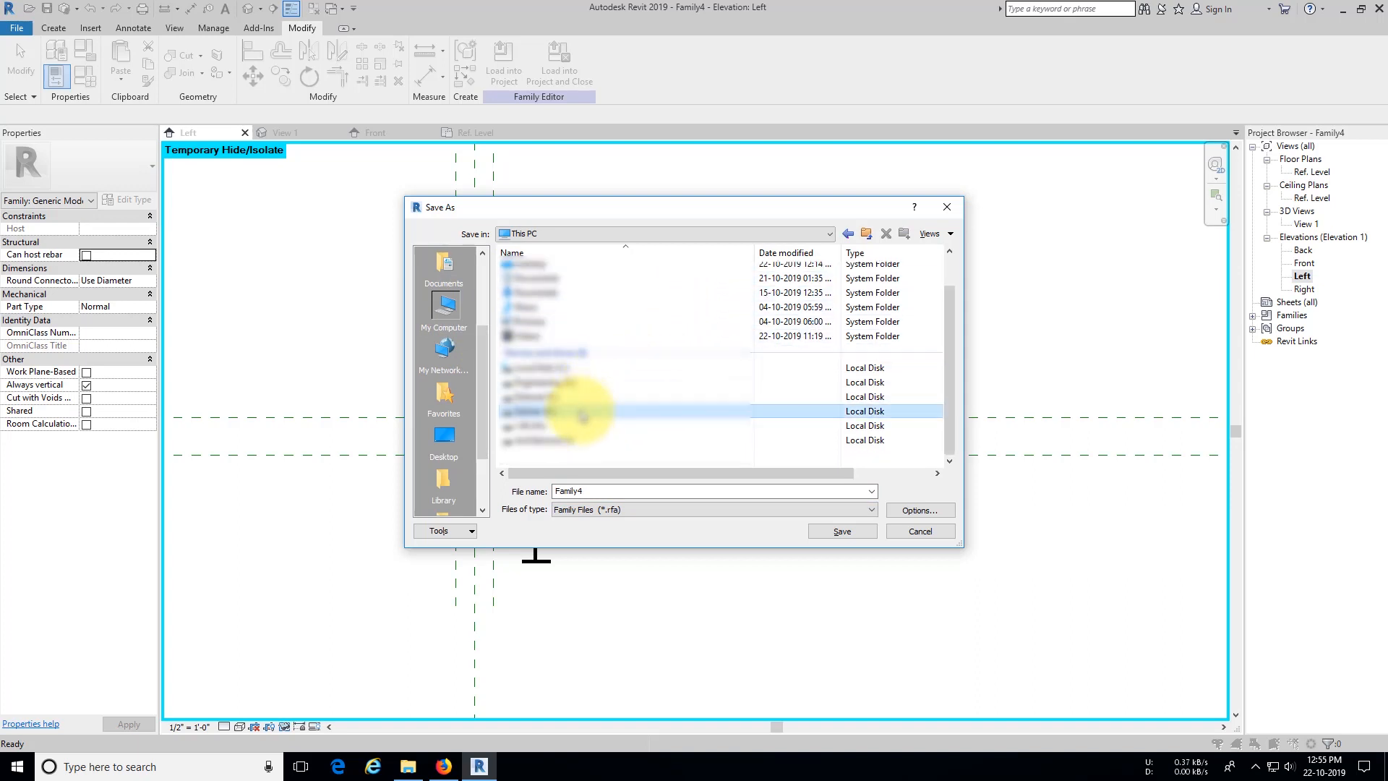
double_click(583, 412)
double_click(561, 405)
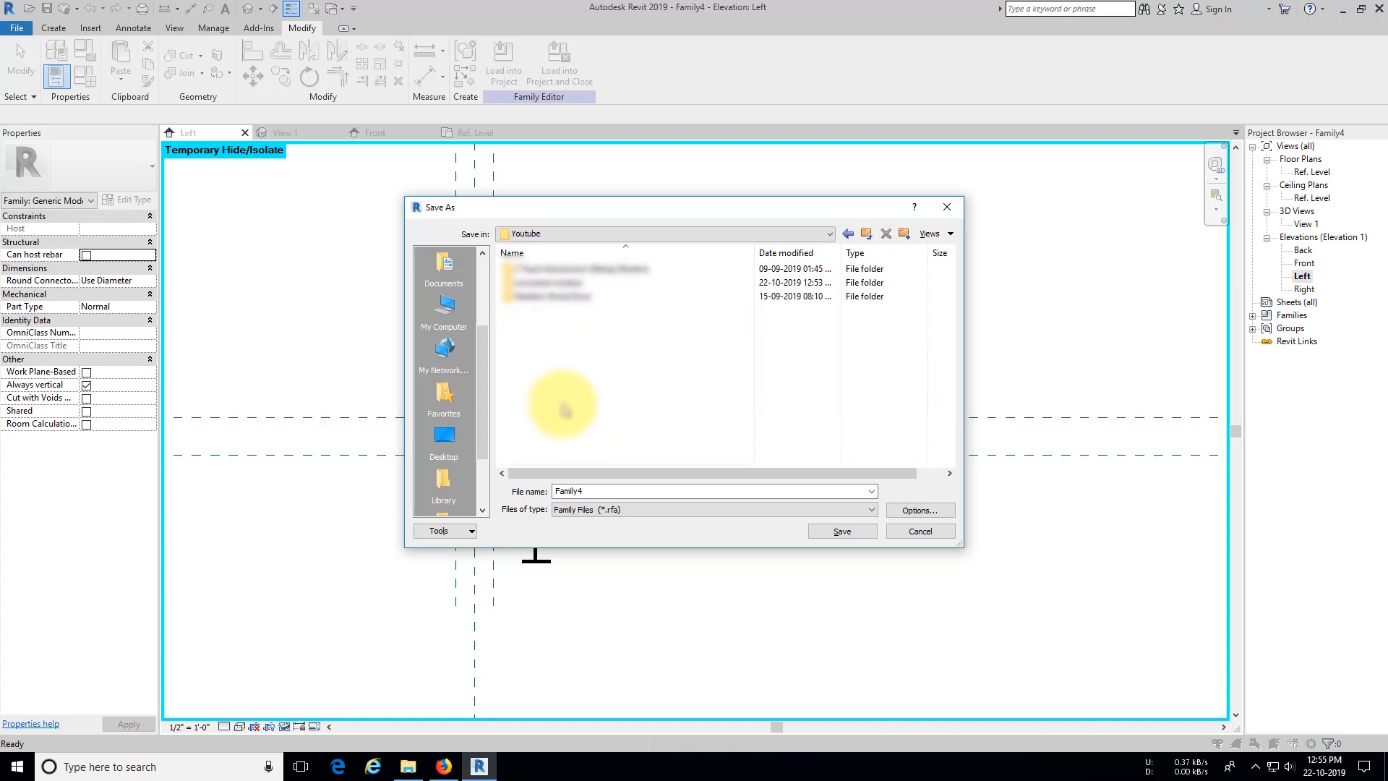
Step: Save the family under the name Louvered window inside the Louvered window folder
click(571, 282)
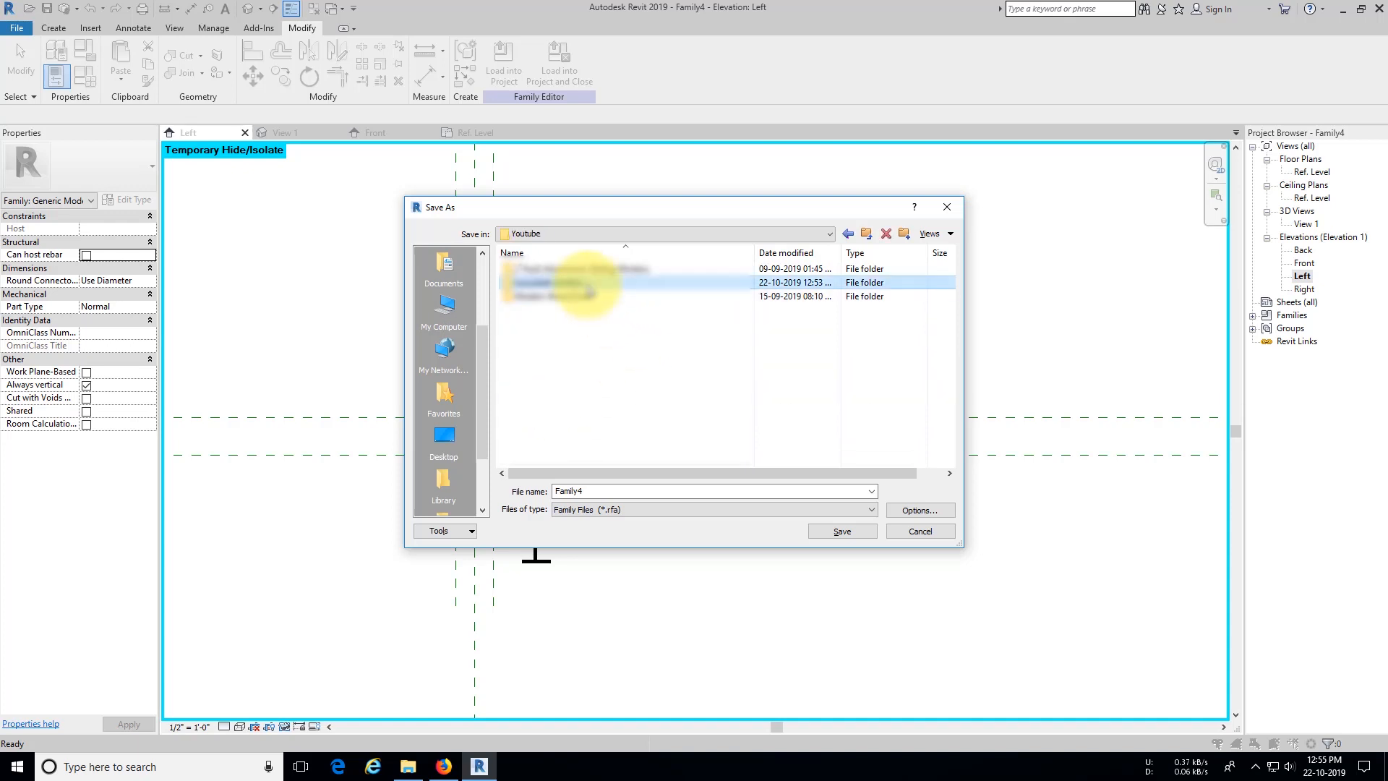
double_click(690, 492)
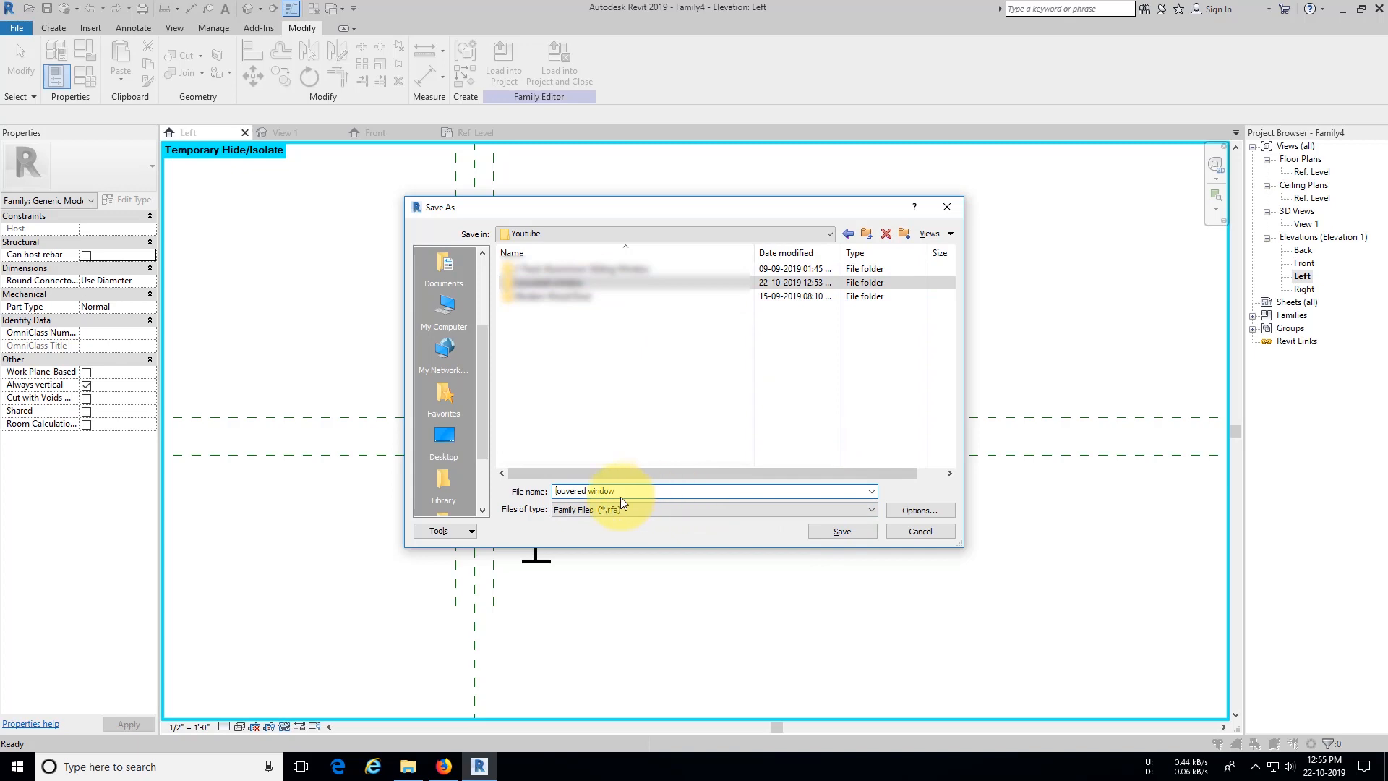
key(Home)
key(Delete)
text(L)
click(852, 532)
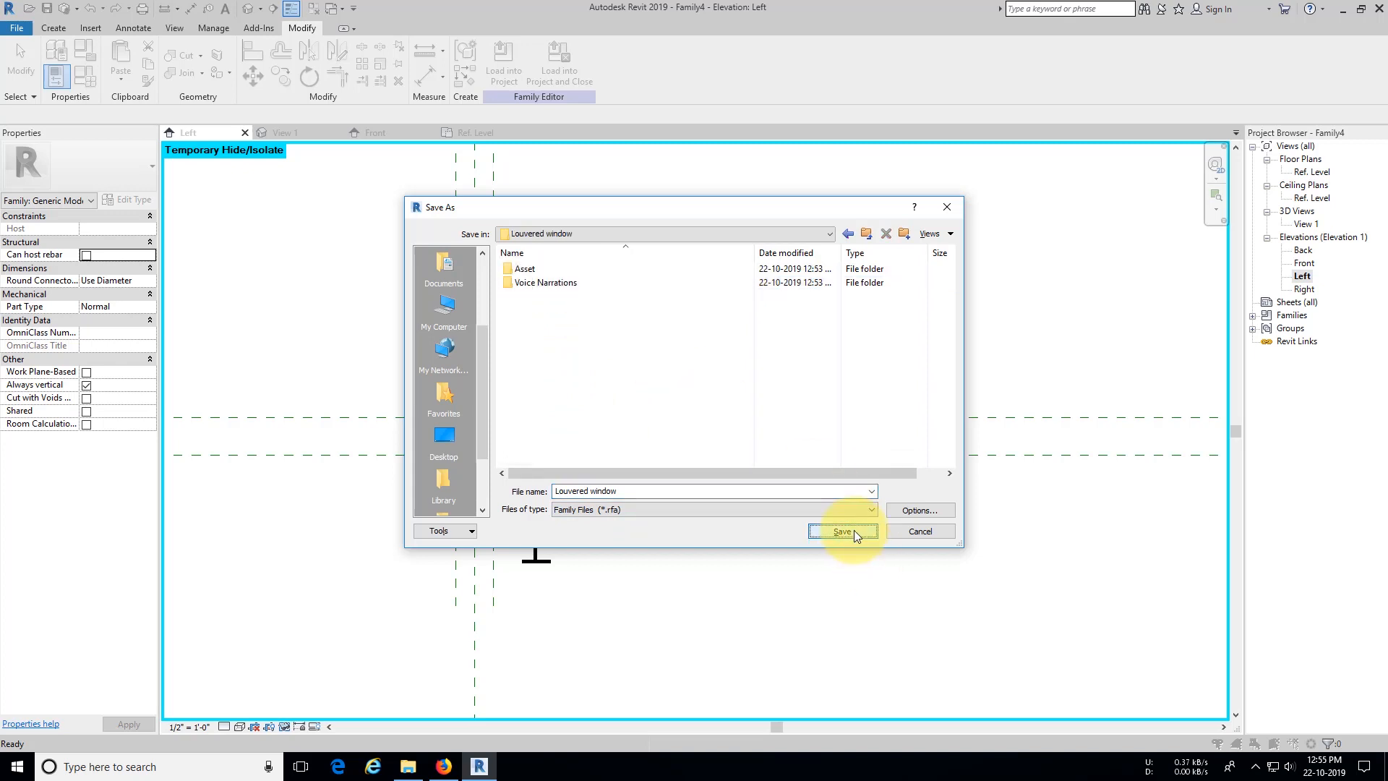
click(853, 530)
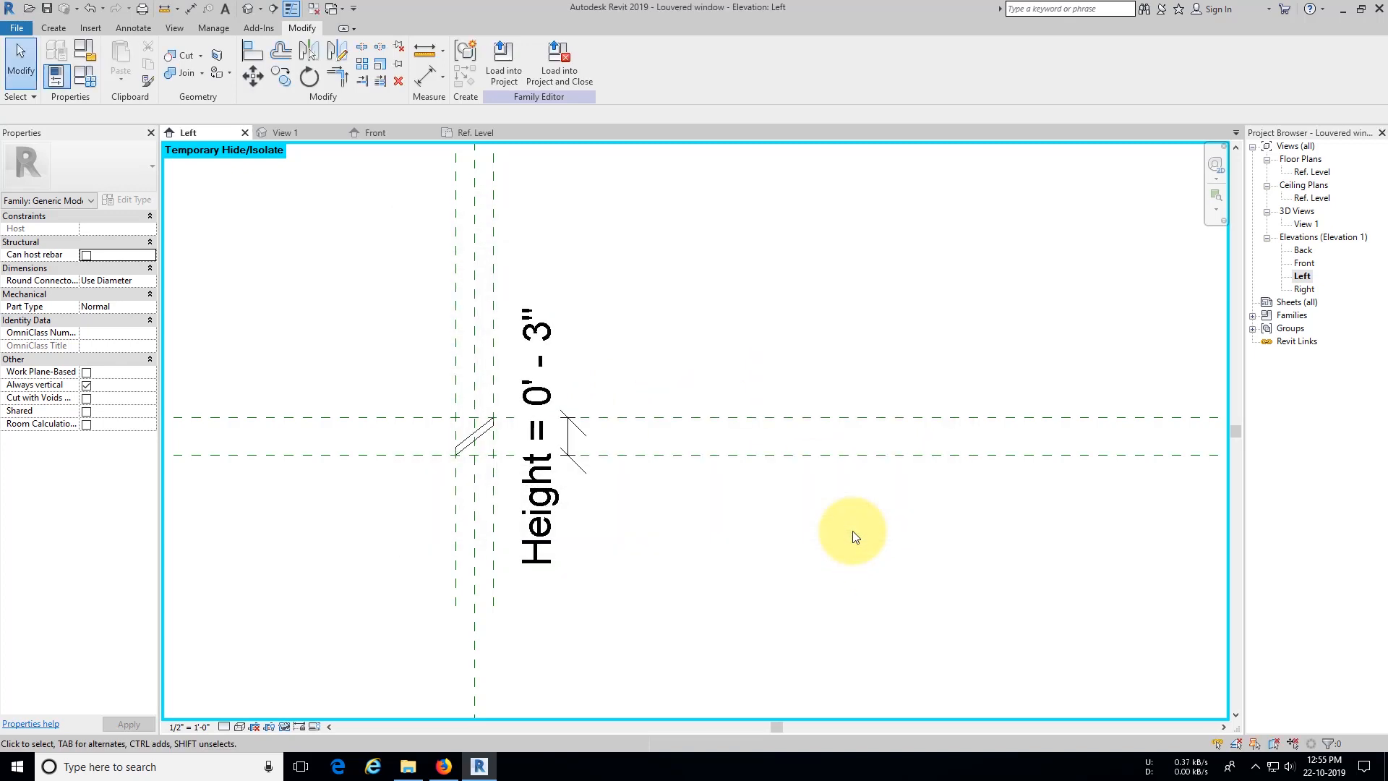
Step: Create a new family from the Generic Model template and close all inactive views
scroll(580, 484, down, 2)
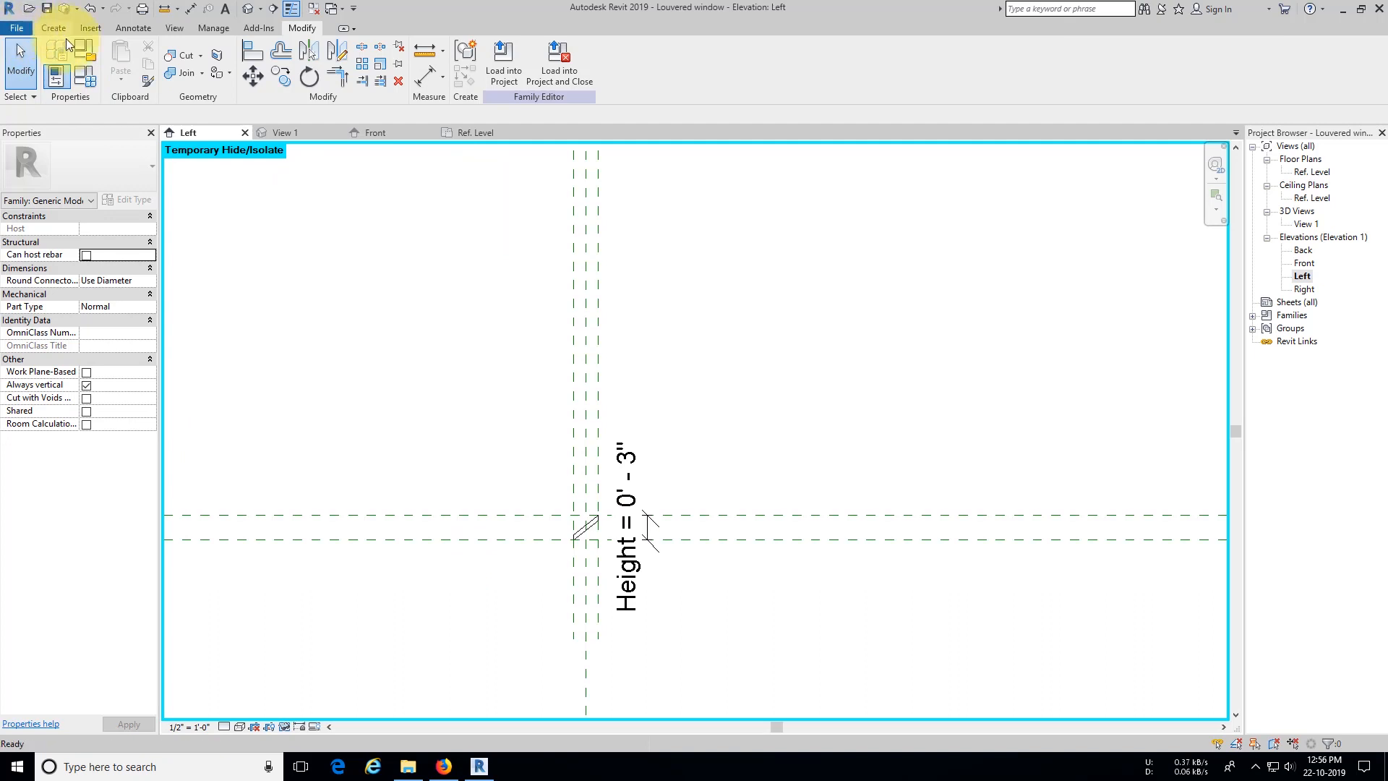
click(313, 9)
click(16, 27)
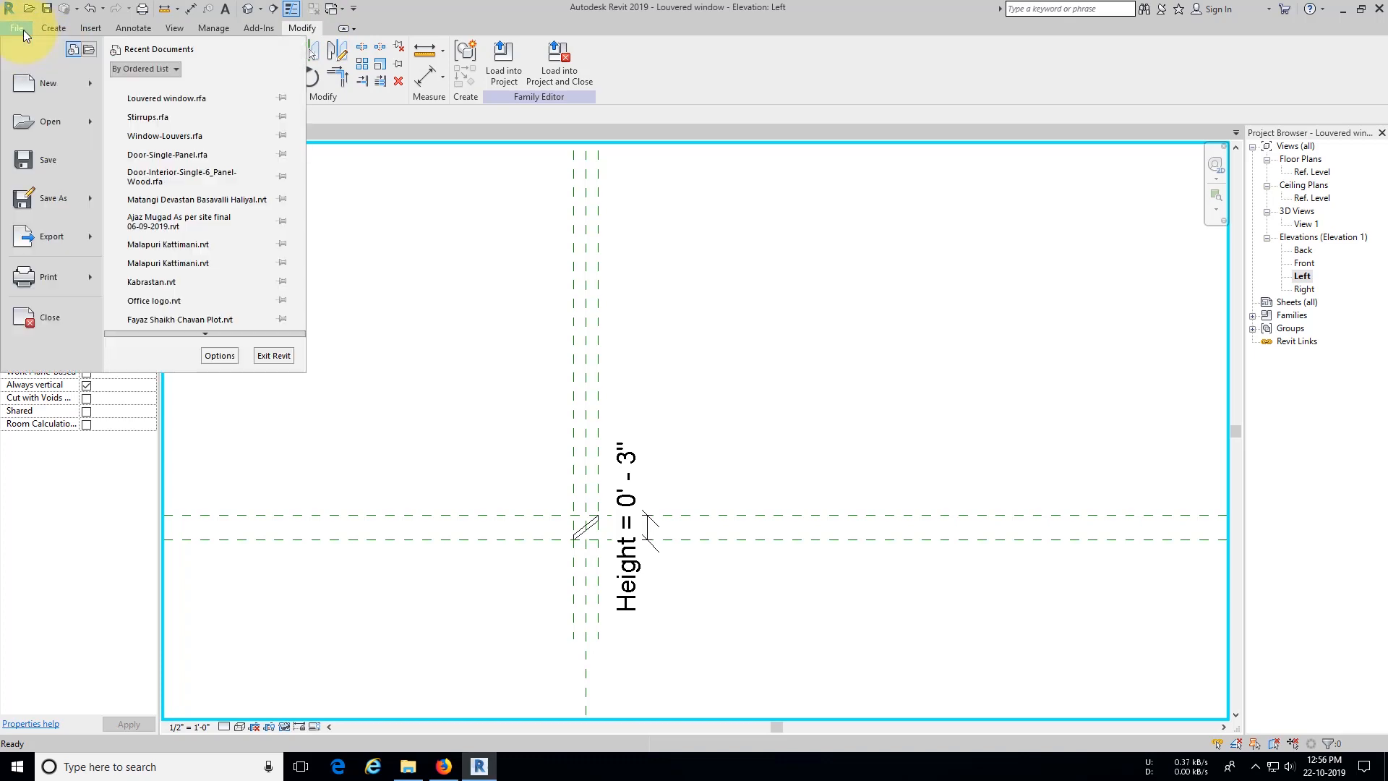
mouse_move(89, 81)
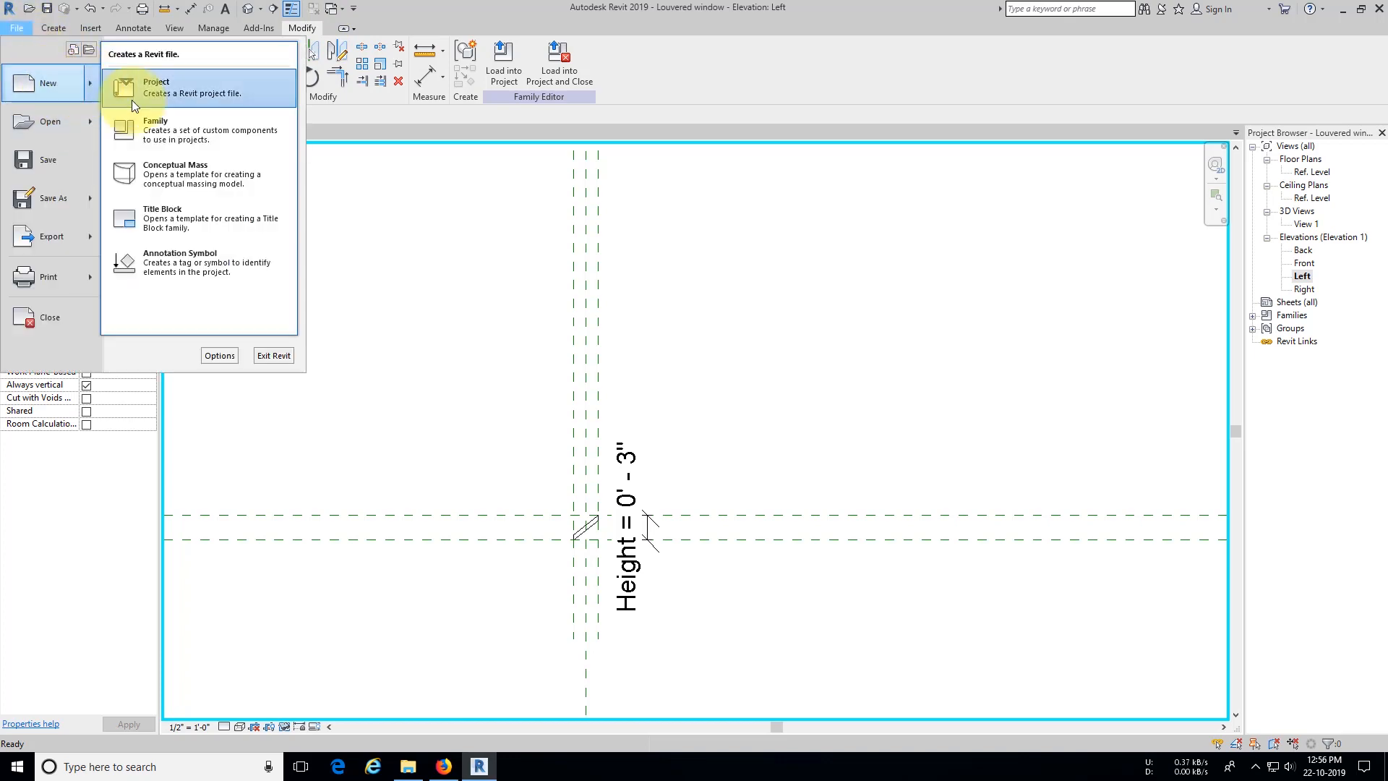
click(166, 127)
click(705, 436)
scroll(723, 463, down, 5)
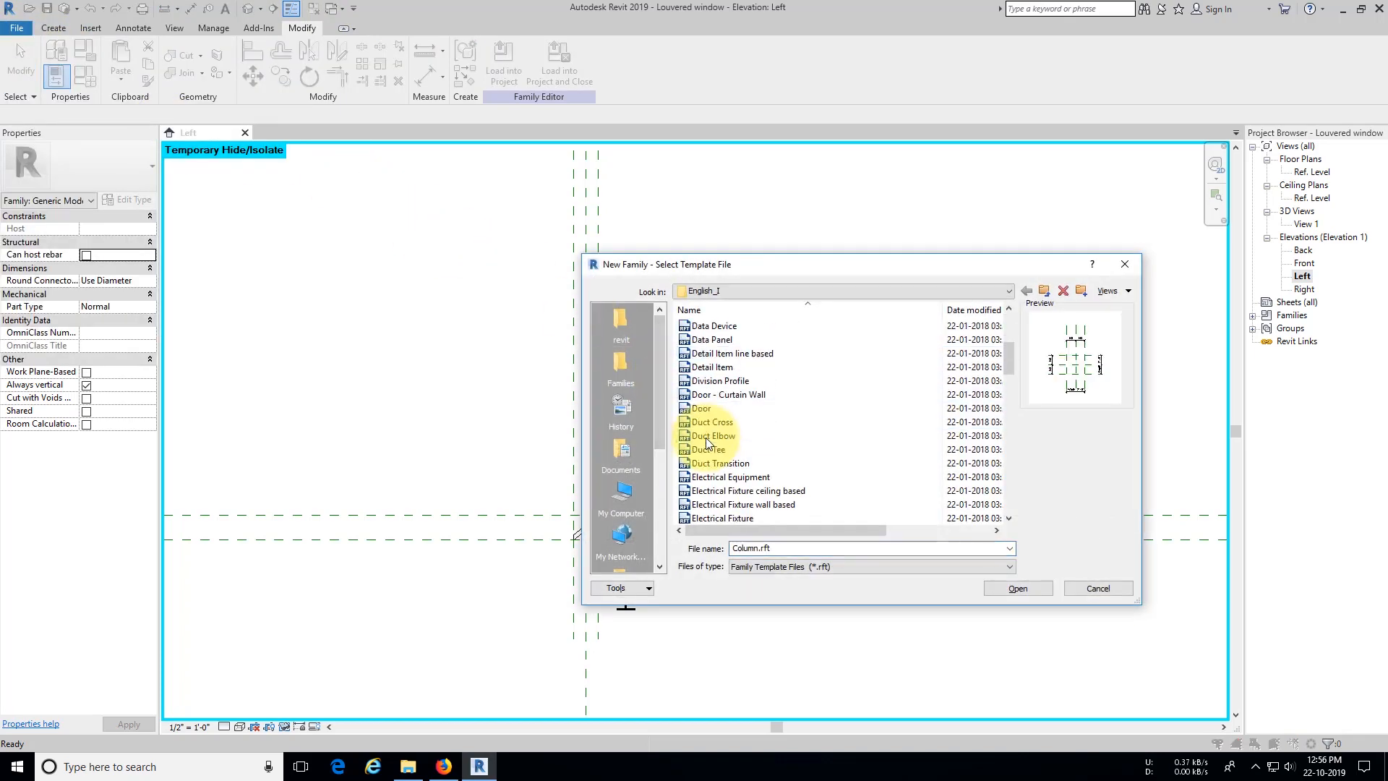
scroll(734, 479, down, 4)
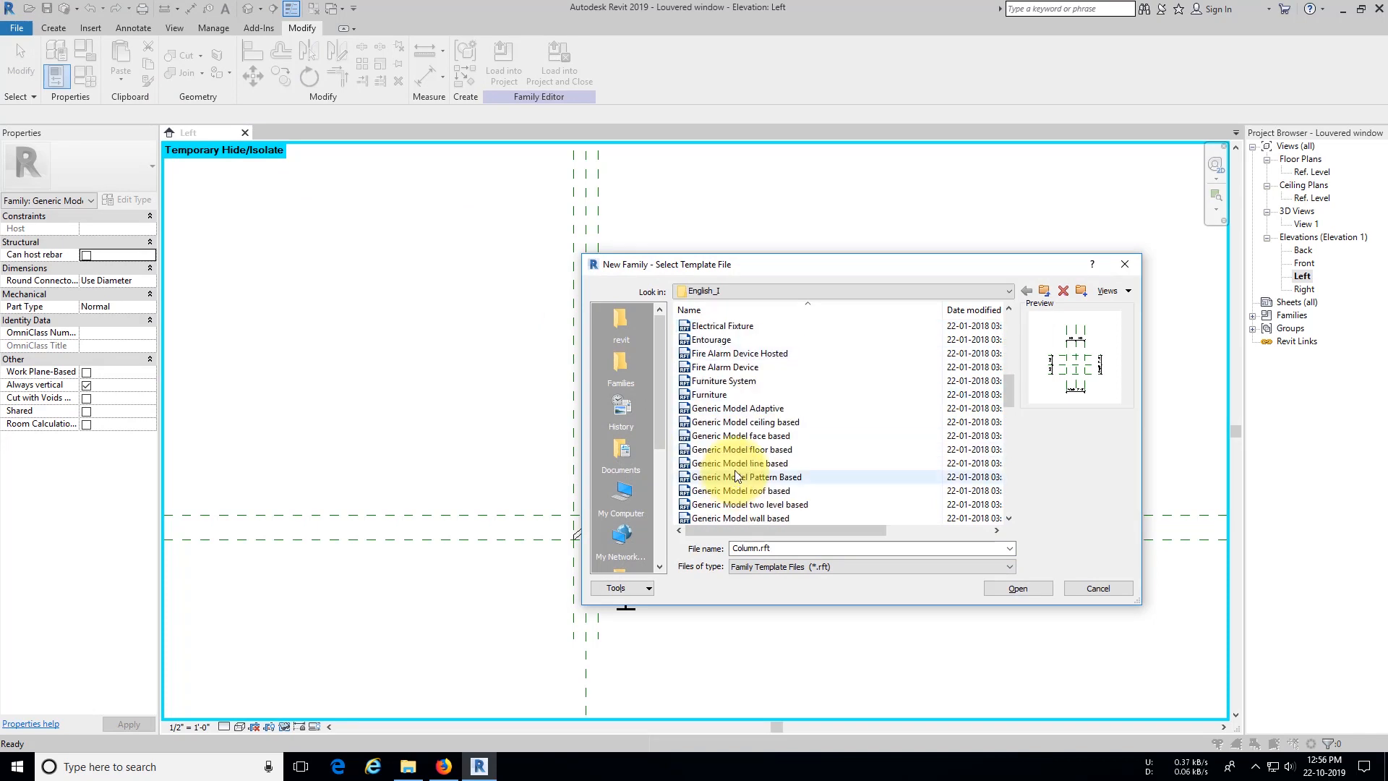
click(739, 492)
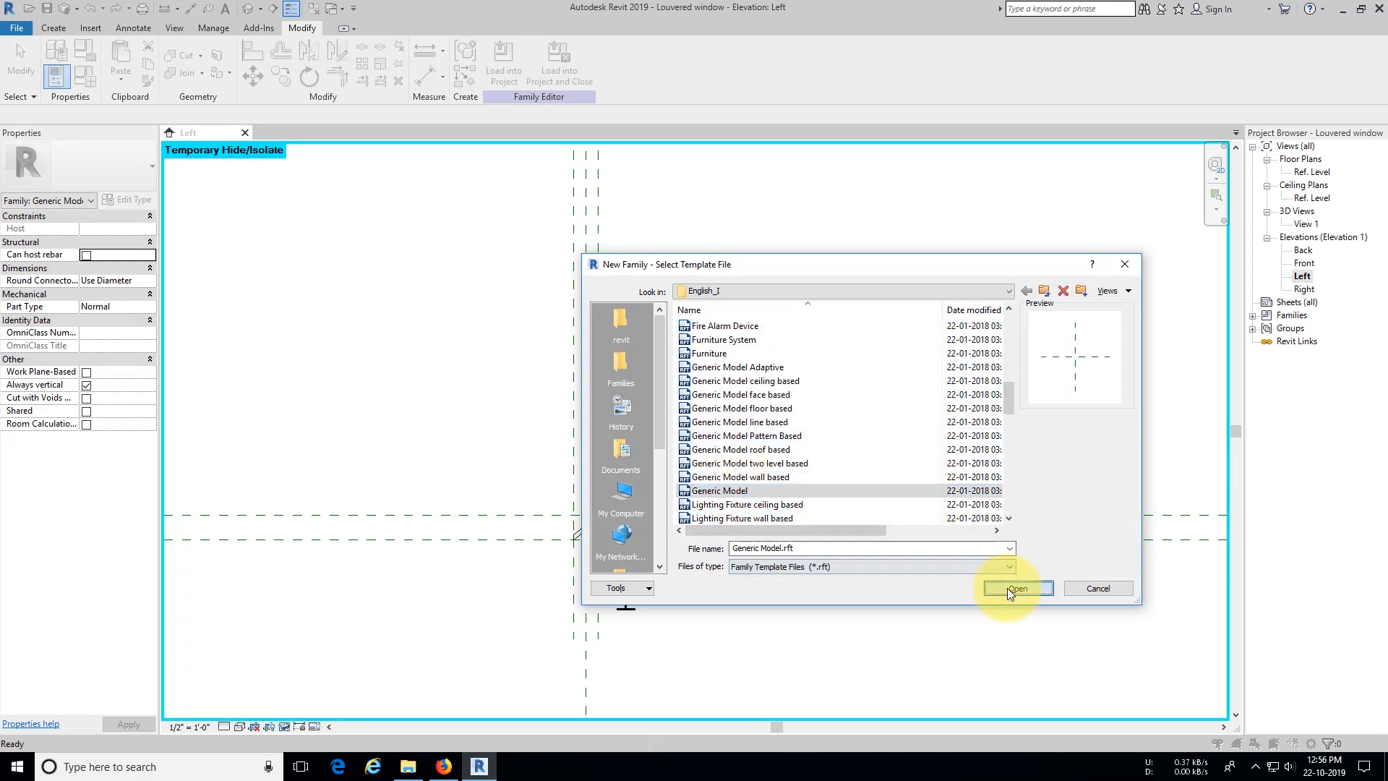
click(1008, 588)
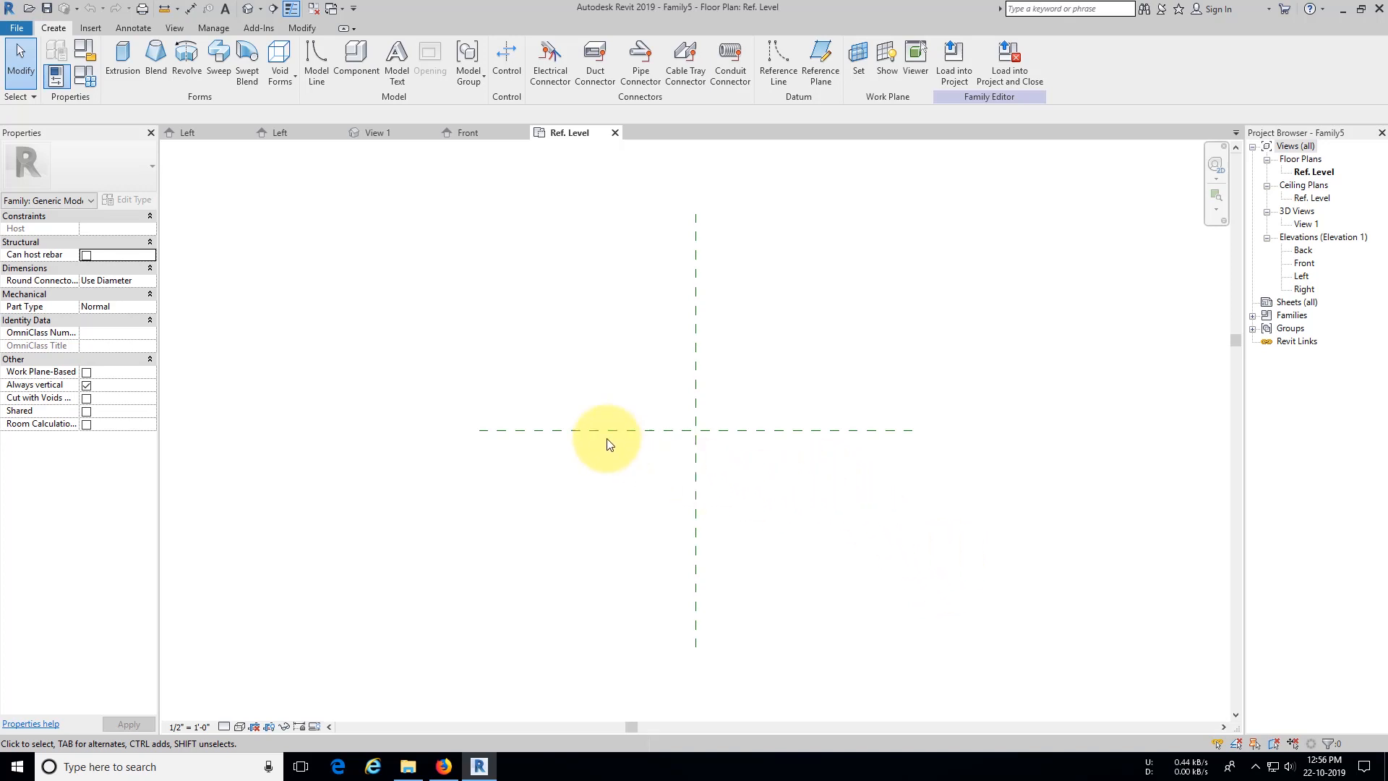
click(312, 9)
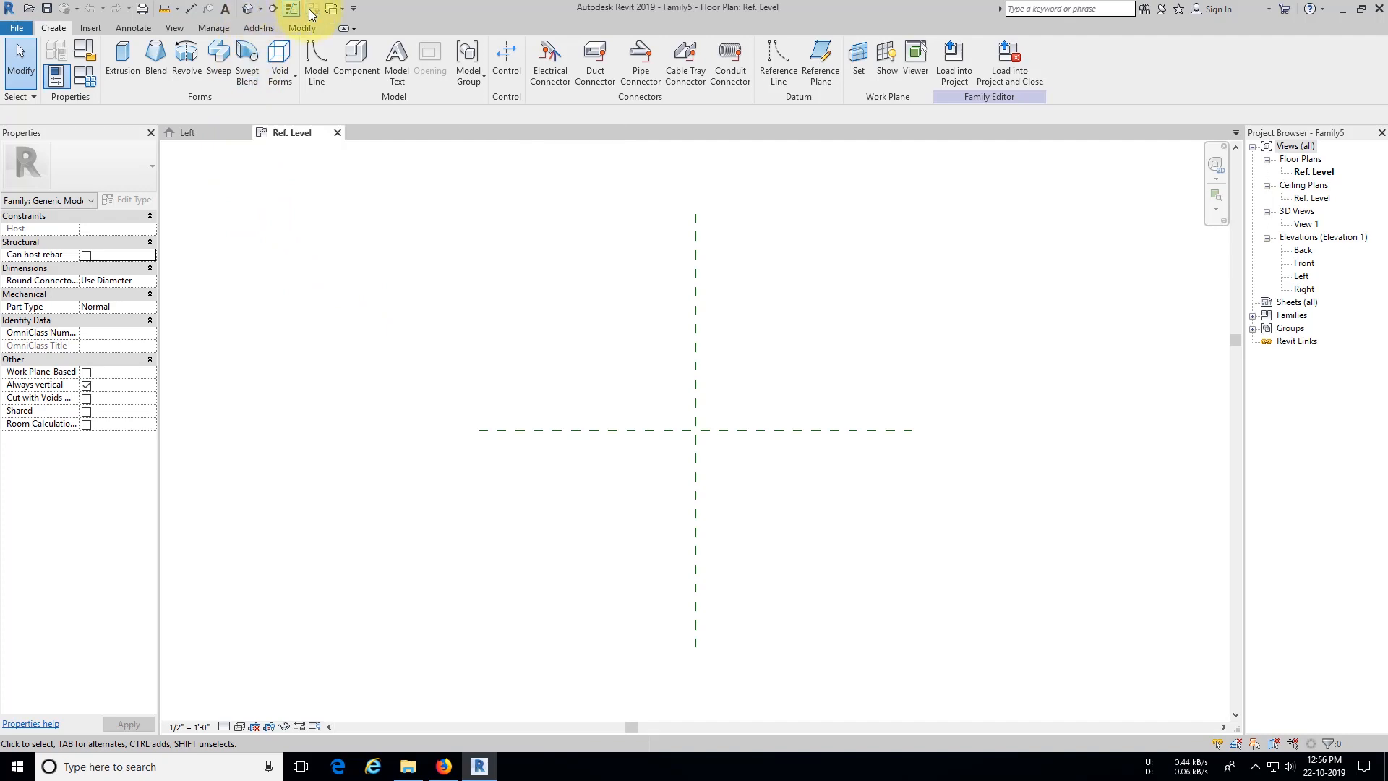
Step: Load the Louvered window family into the new family and place one instance at the intersection of the center reference planes
click(220, 134)
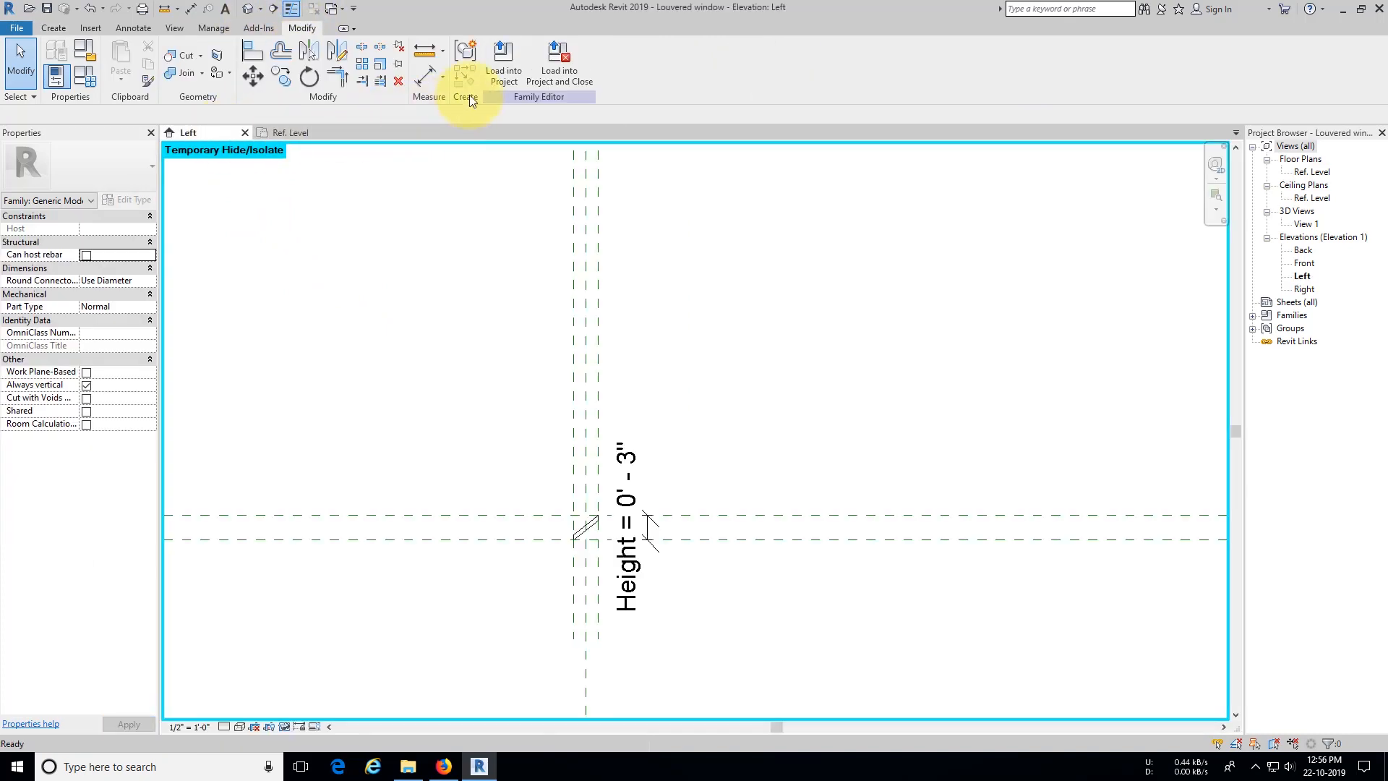
click(502, 75)
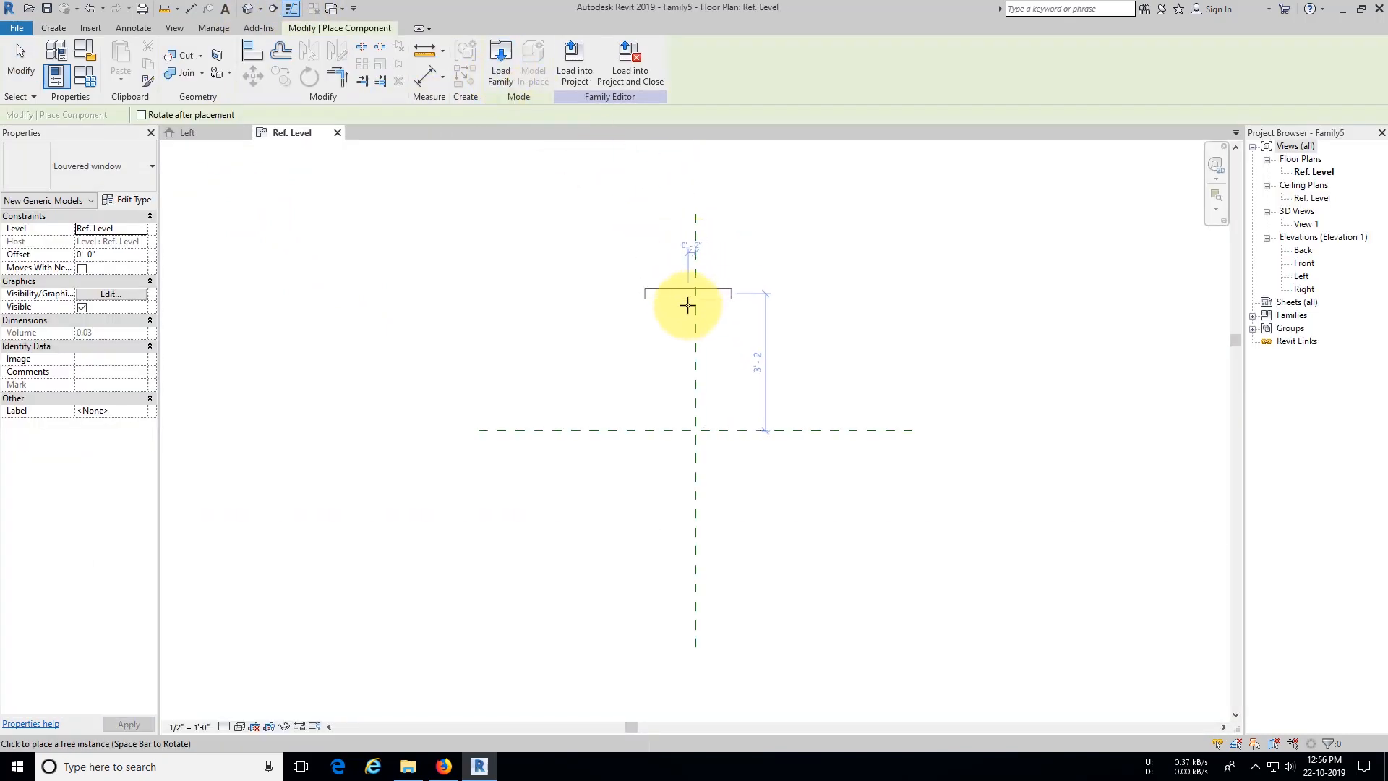
click(695, 430)
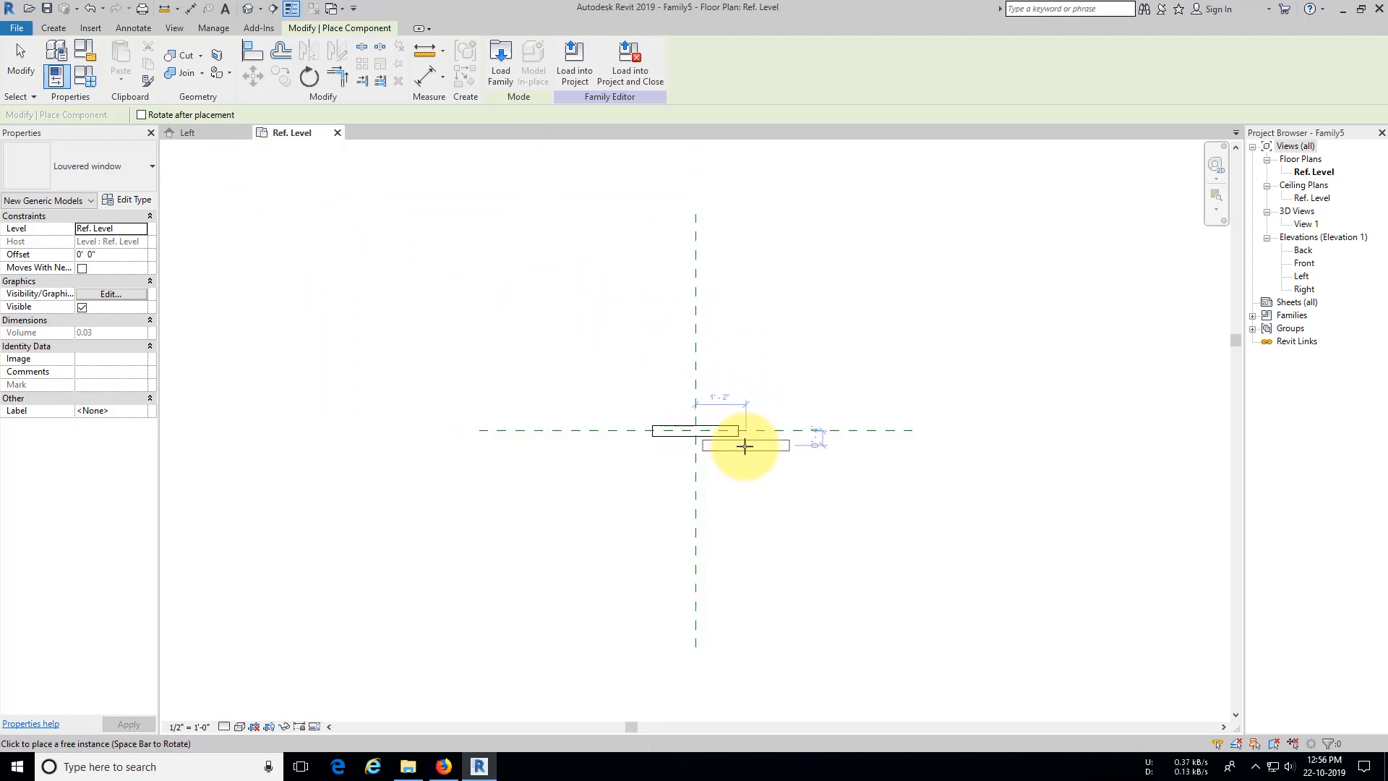
Step: Align the placed louver's center with the center reference planes in the Ref. Level plan and lock it
click(257, 57)
scroll(745, 436, up, 3)
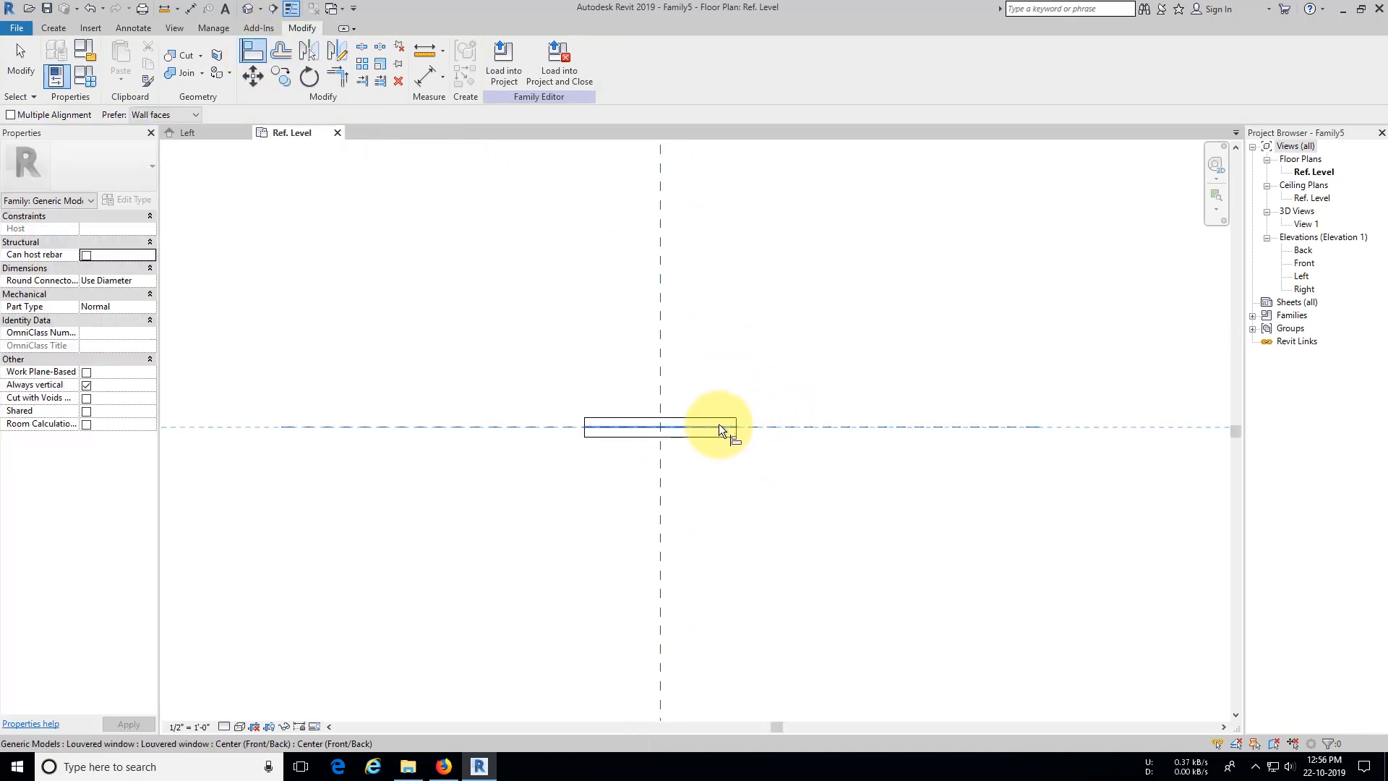
click(670, 440)
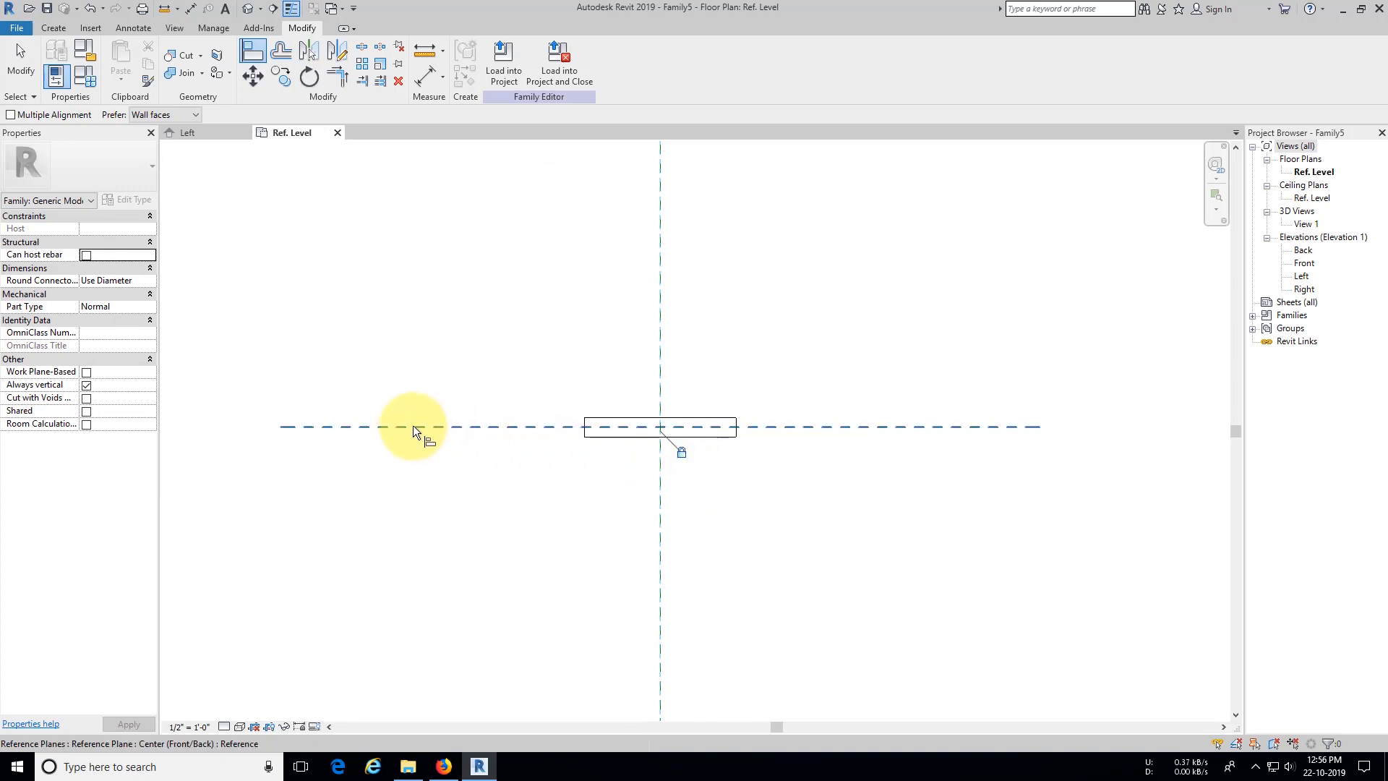
Step: Open the new family's Left elevation and temporarily hide the Ref. Level element
double_click(1302, 276)
scroll(666, 564, up, 3)
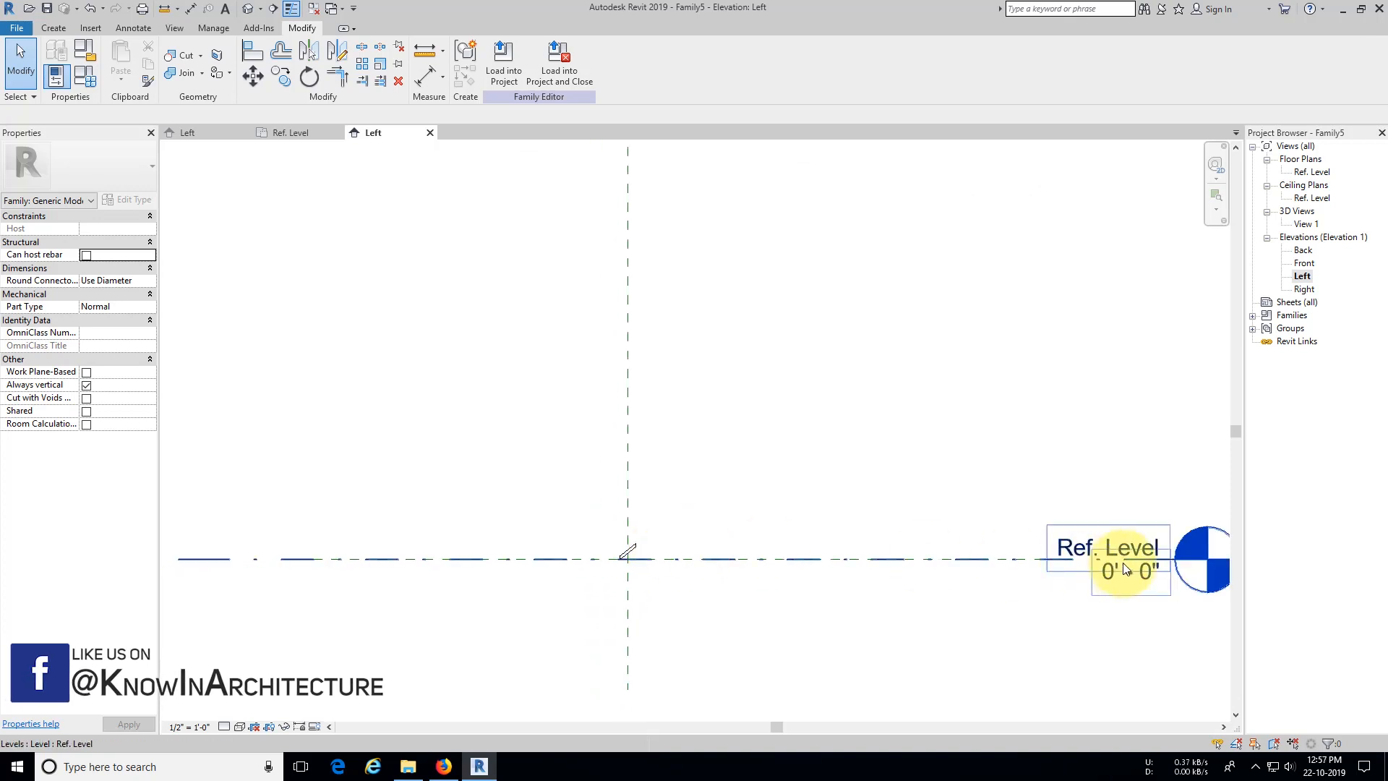
click(1112, 569)
click(284, 726)
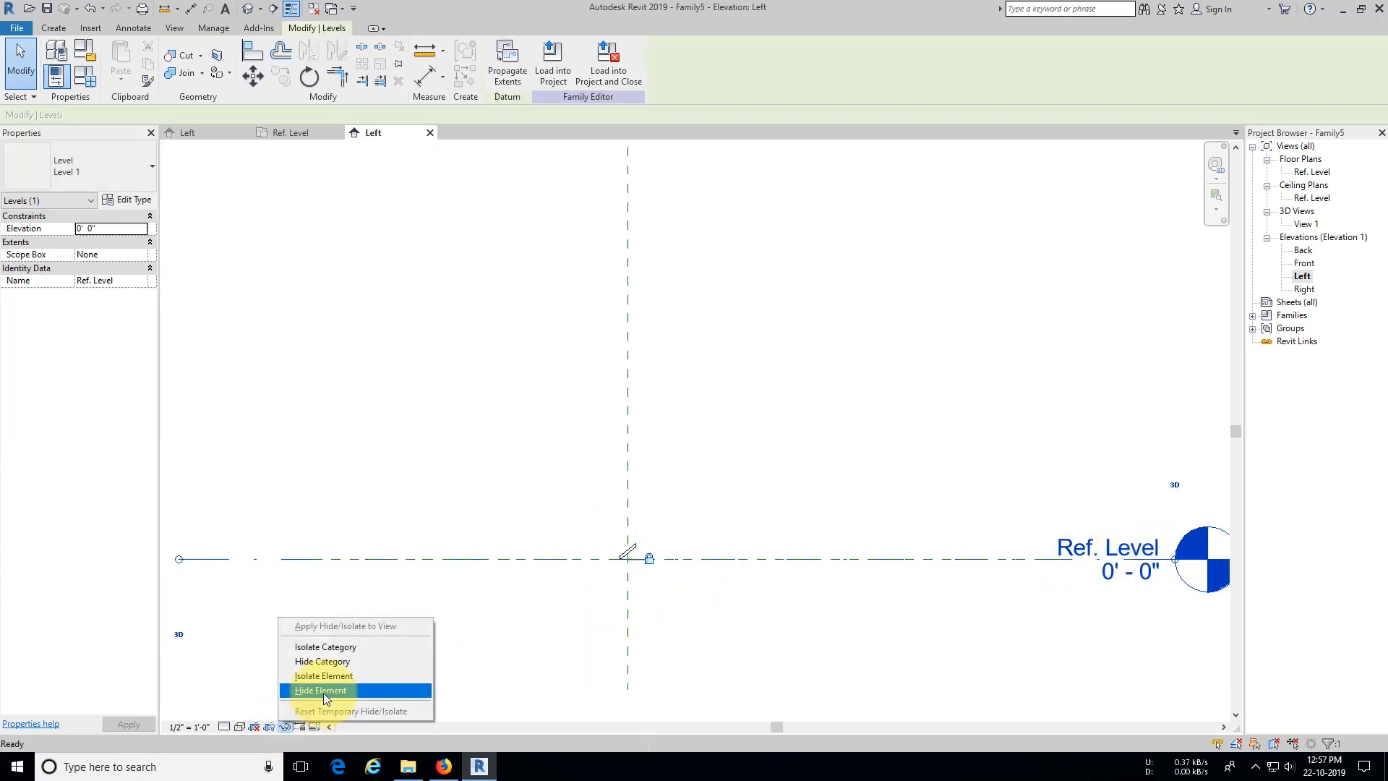
click(324, 693)
middle_drag(676, 574, 682, 567)
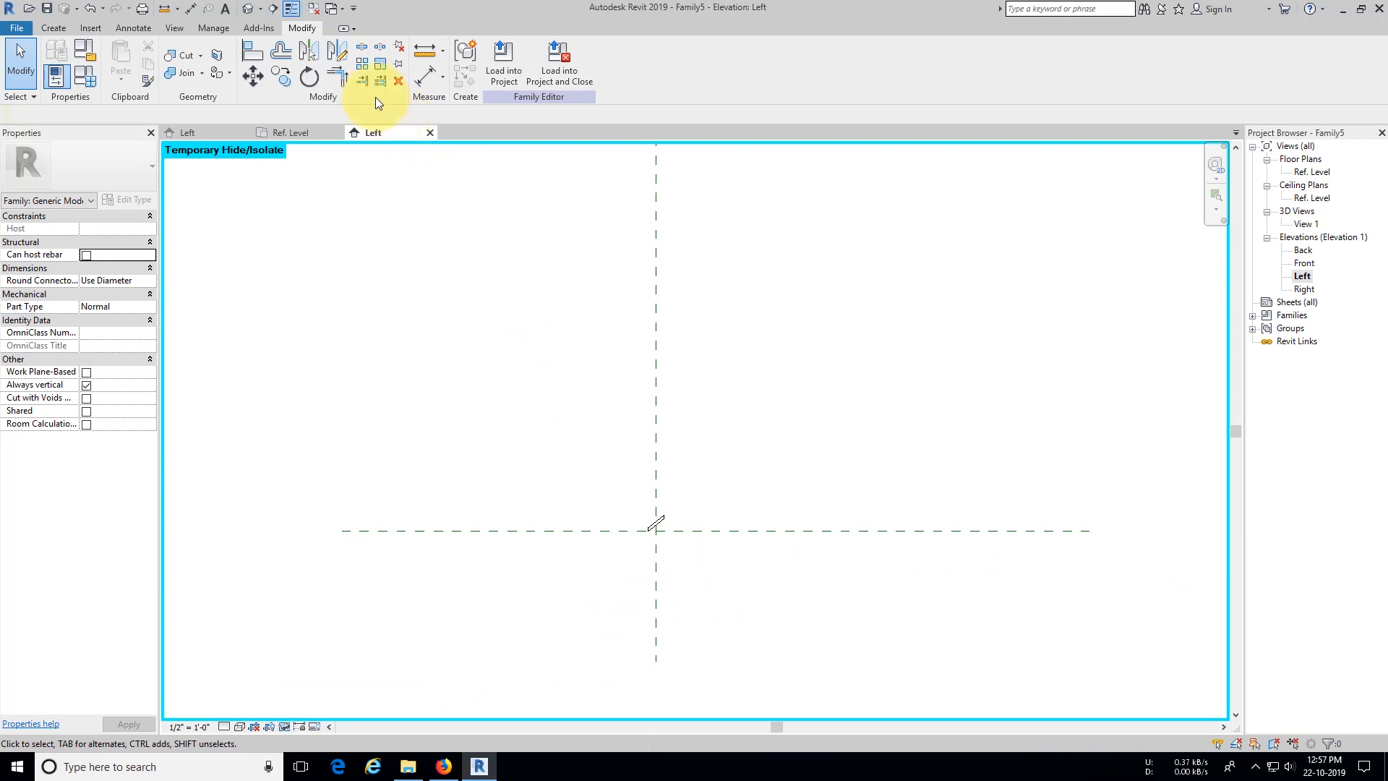
Step: Create two horizontal reference planes offset 0' 3" and 2' 0" above the base reference plane in the Left elevation
click(54, 27)
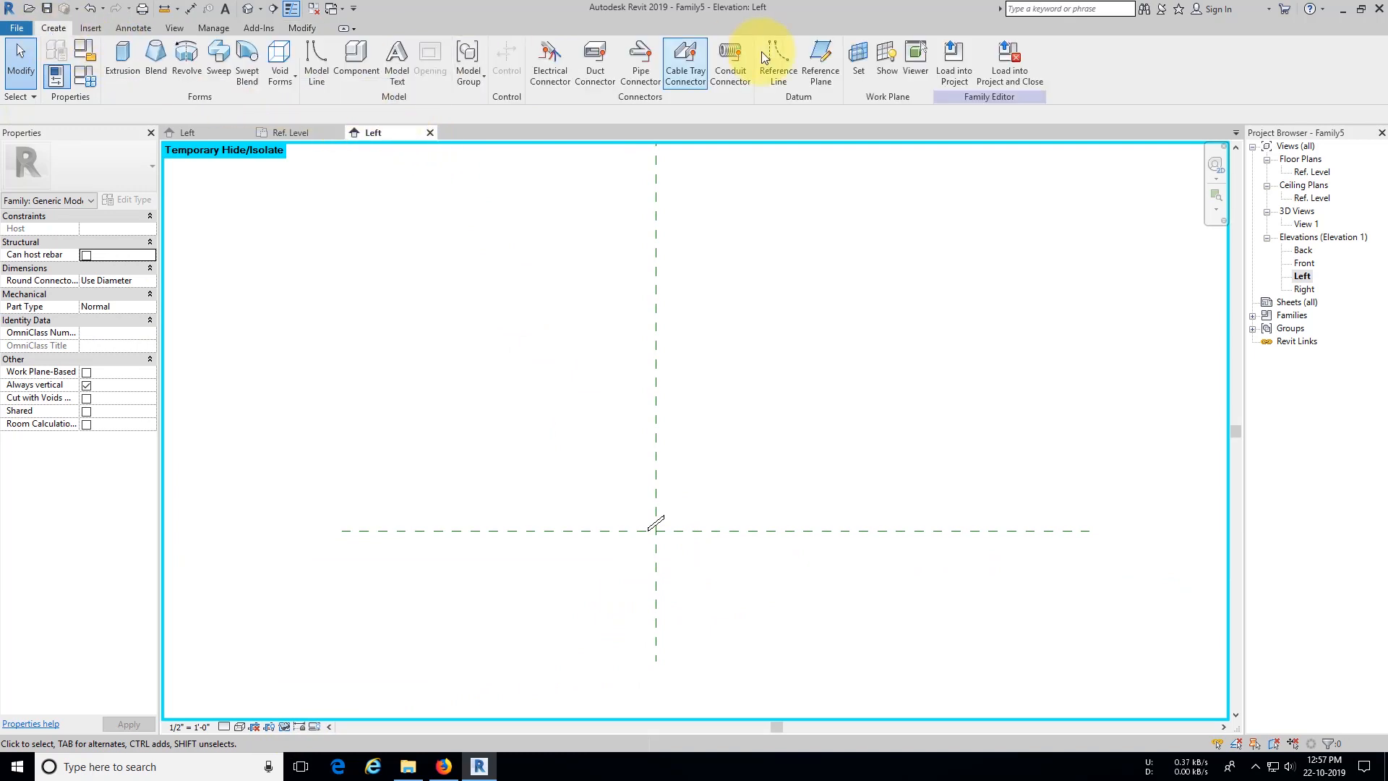
click(820, 58)
drag(247, 111, 169, 114)
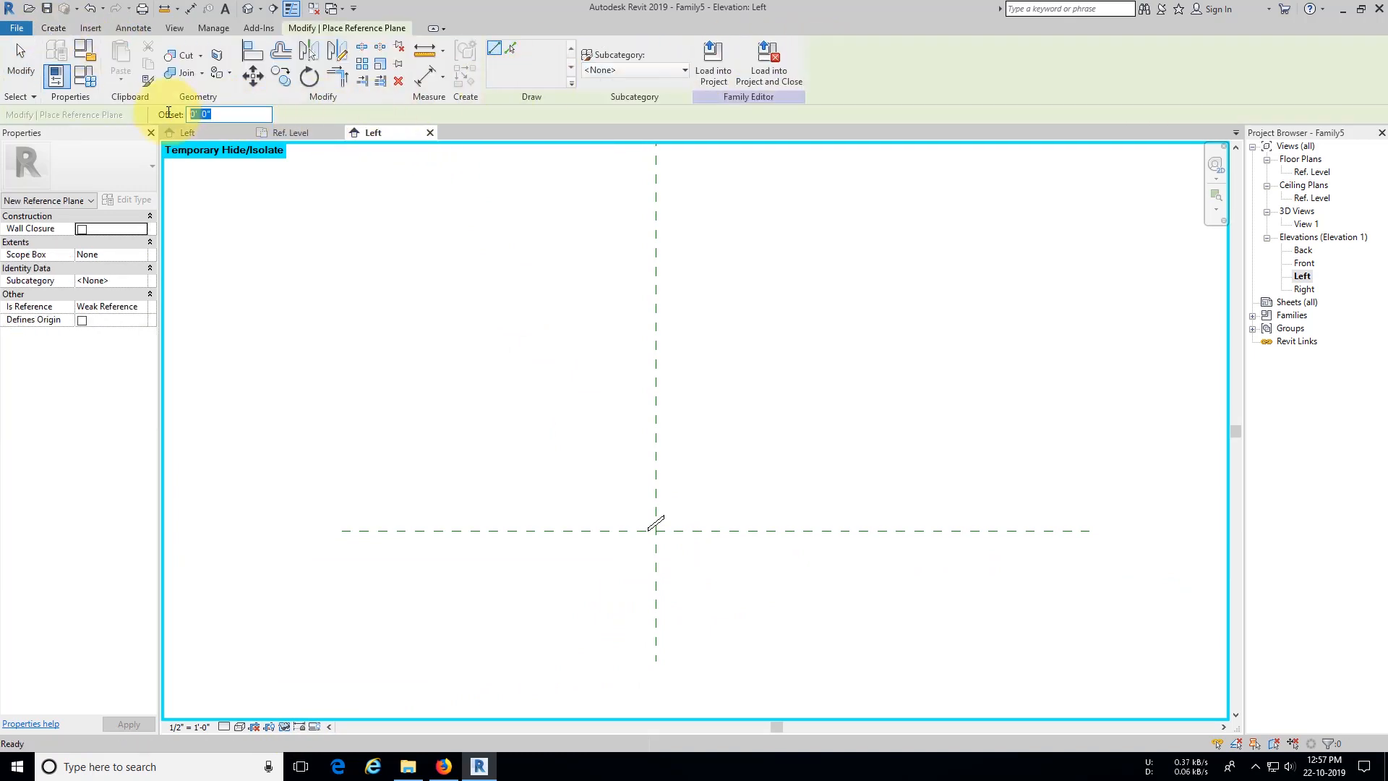
click(510, 48)
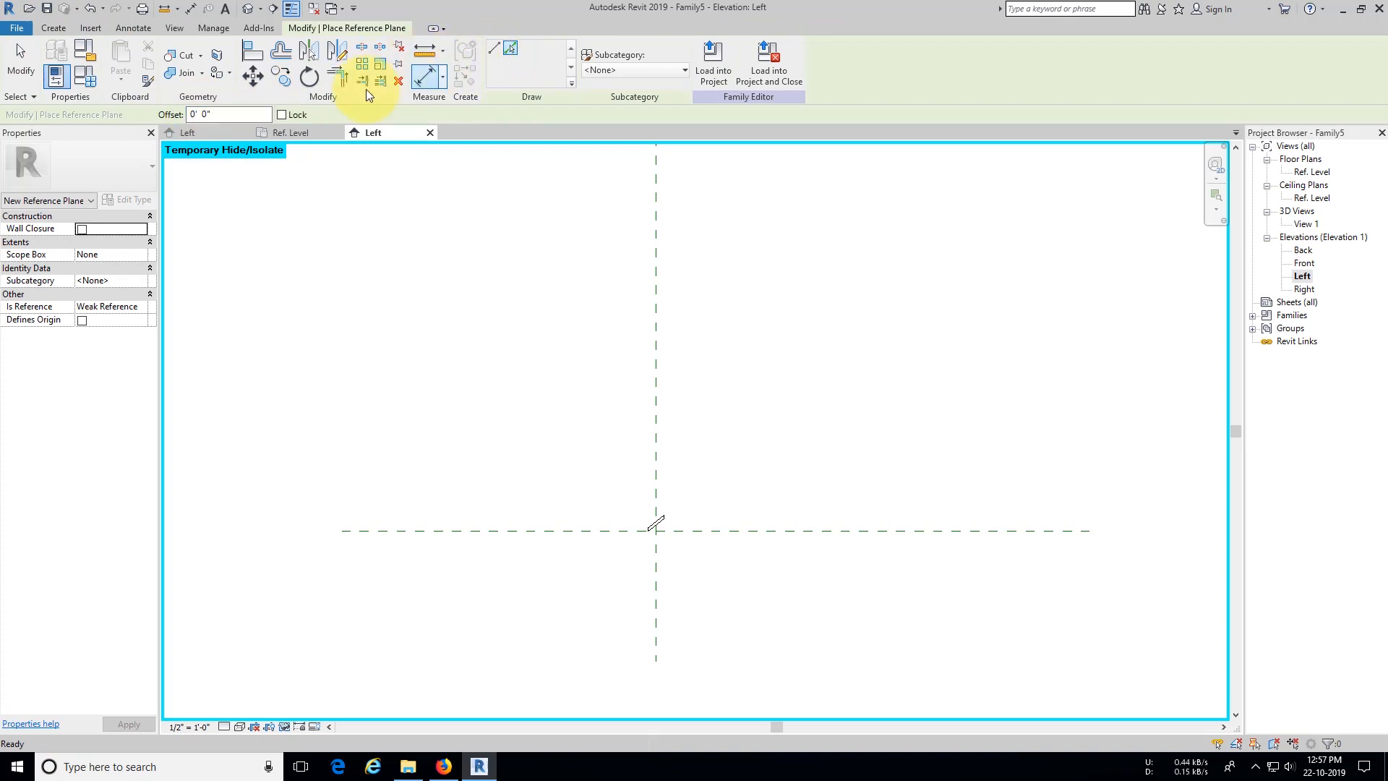
drag(228, 116, 181, 121)
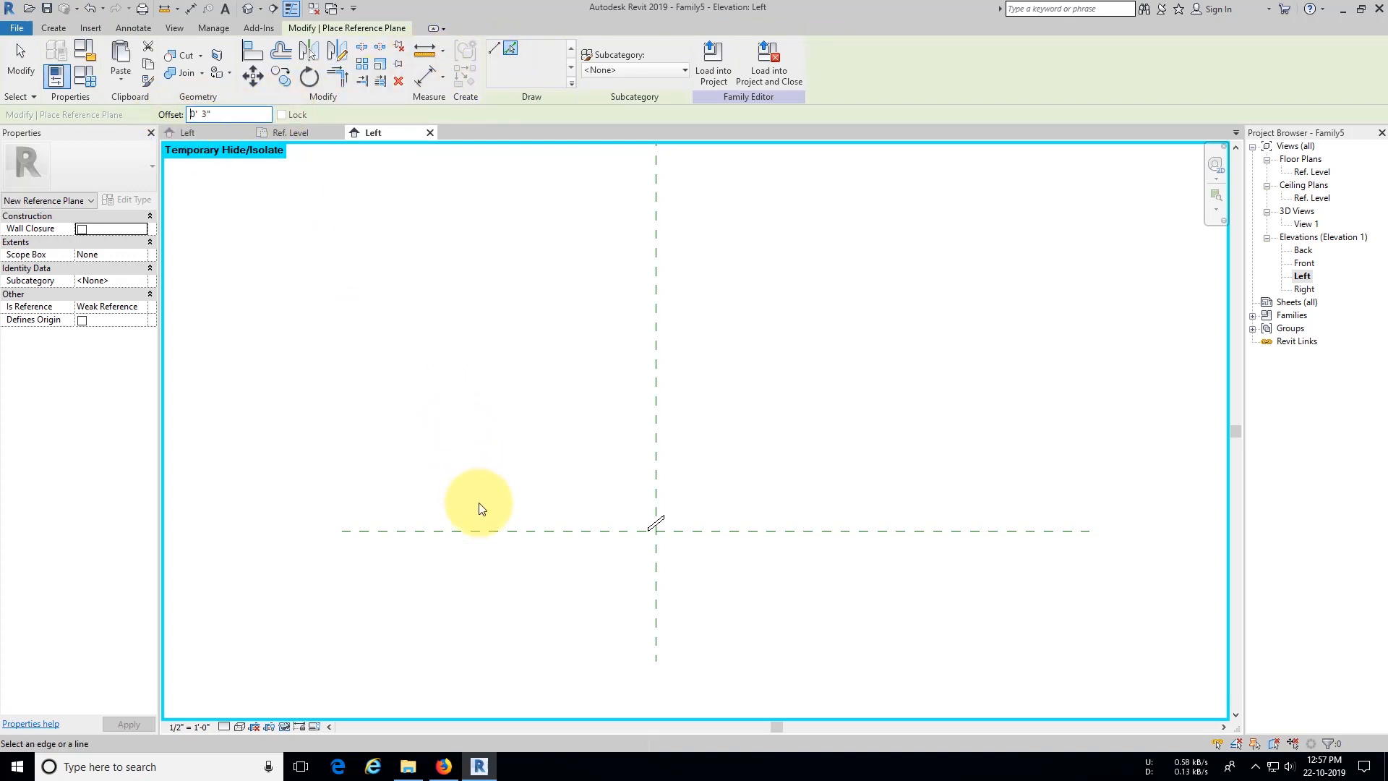
click(488, 528)
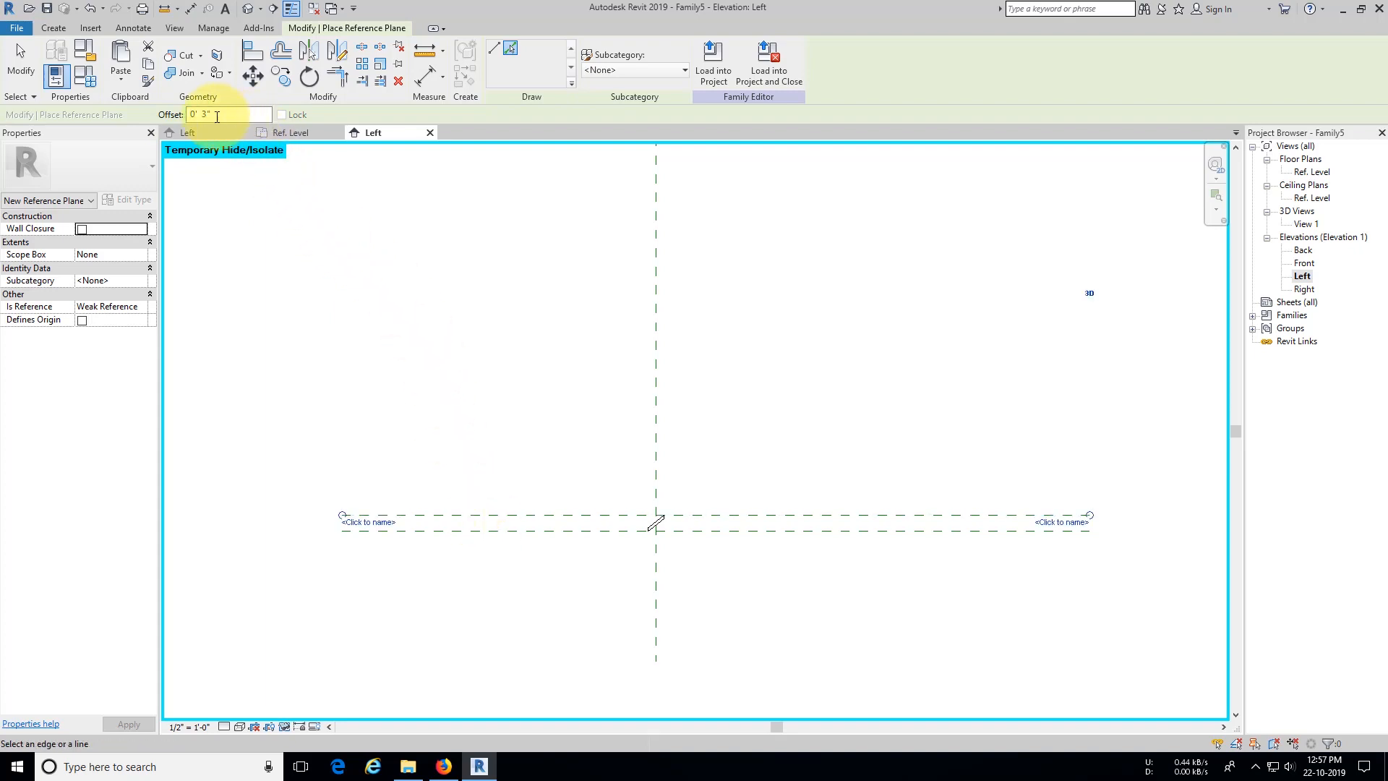
drag(221, 116, 183, 120)
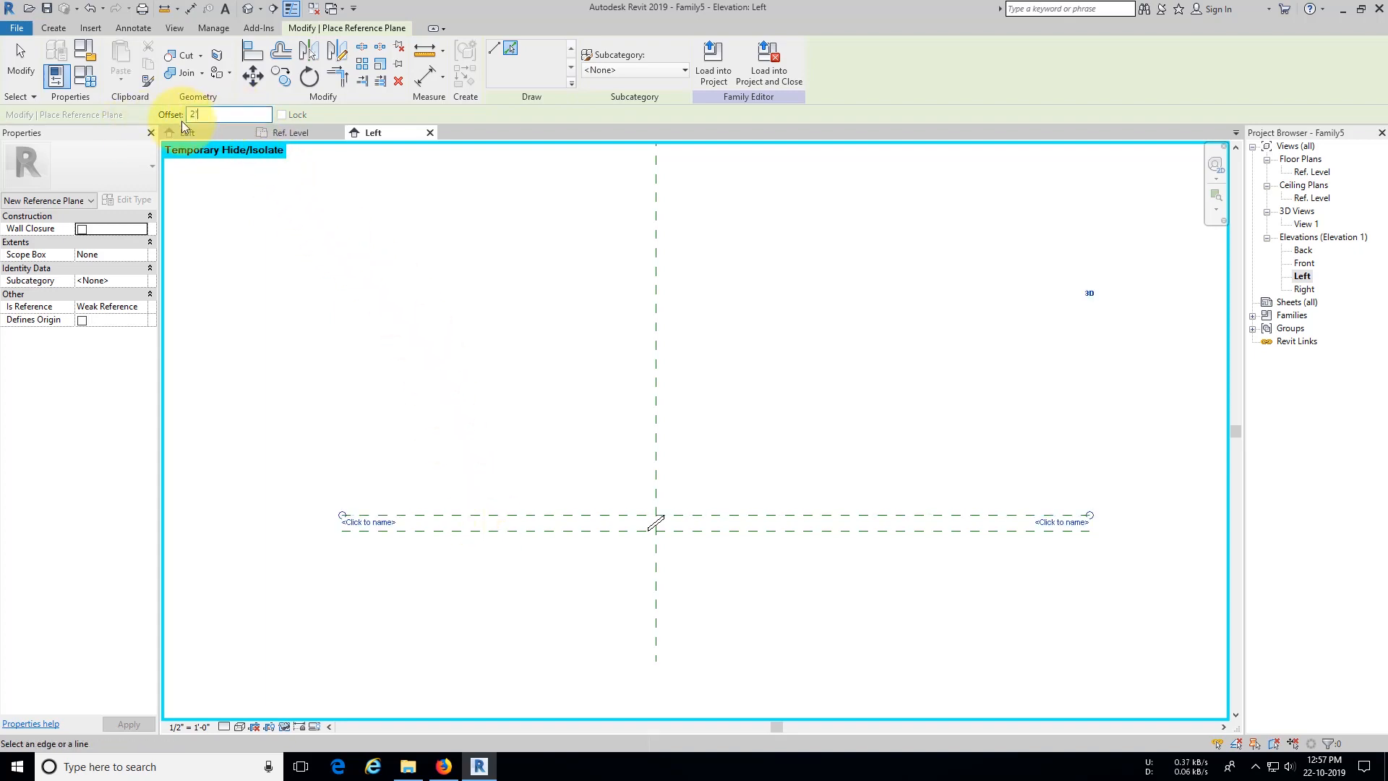
click(749, 534)
middle_drag(748, 533, 677, 483)
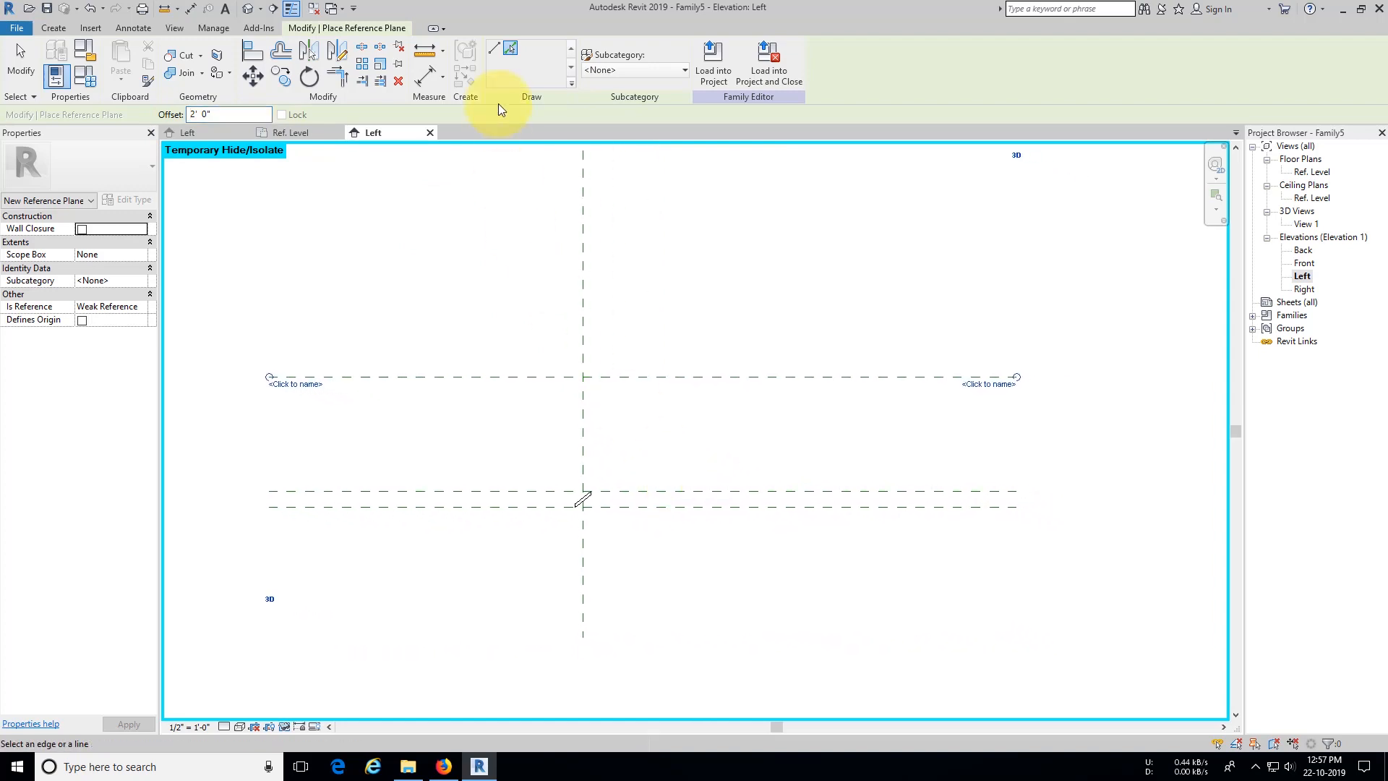
Step: Add aligned dimensions from the base reference plane to each of the two horizontal planes above it
click(421, 72)
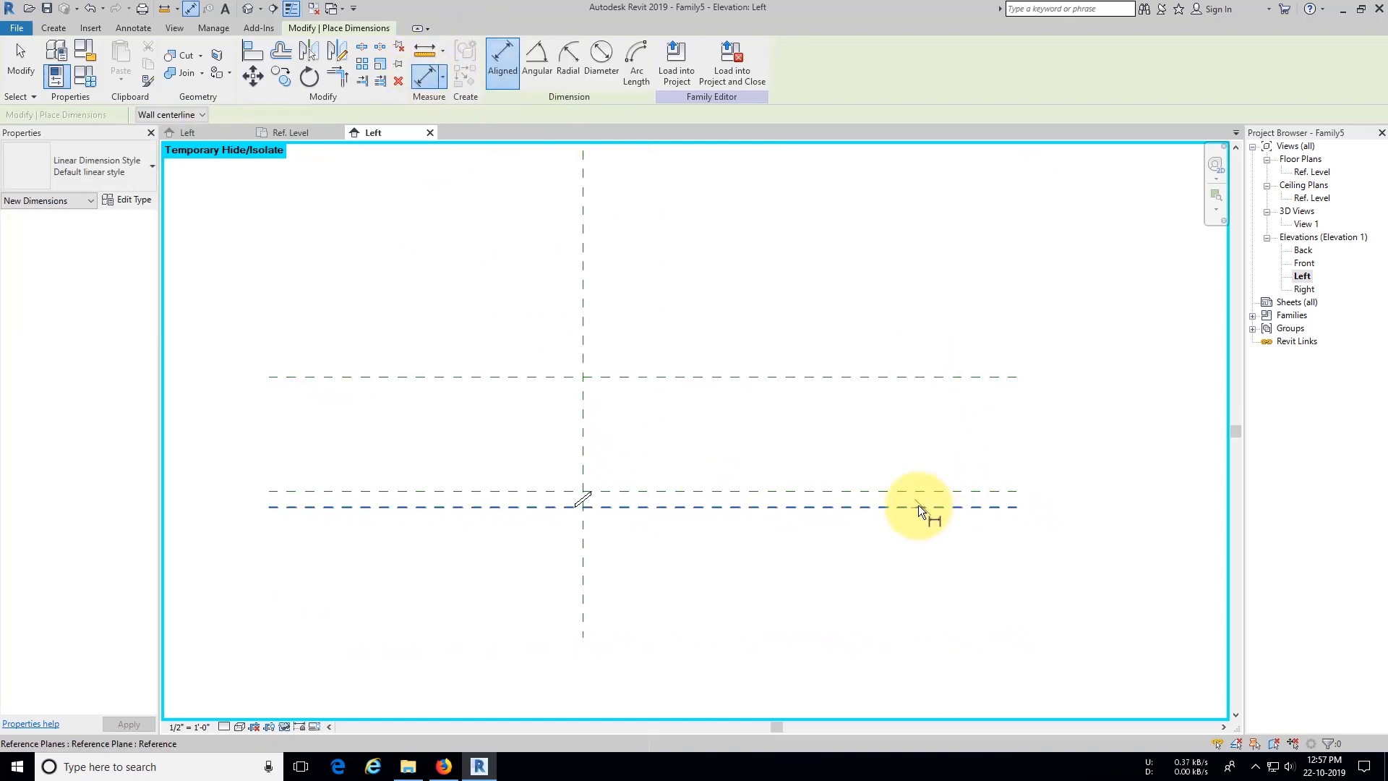
click(777, 571)
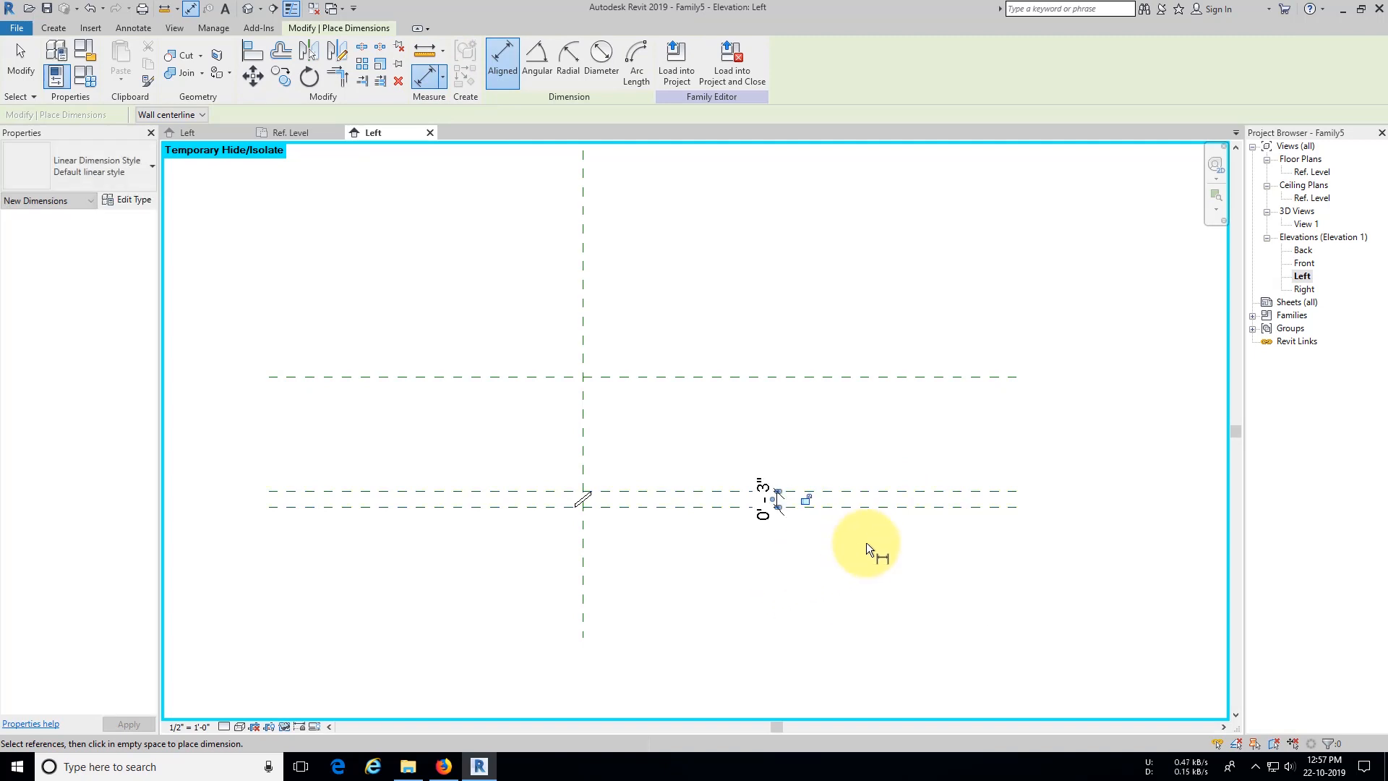
click(890, 508)
click(862, 377)
click(857, 434)
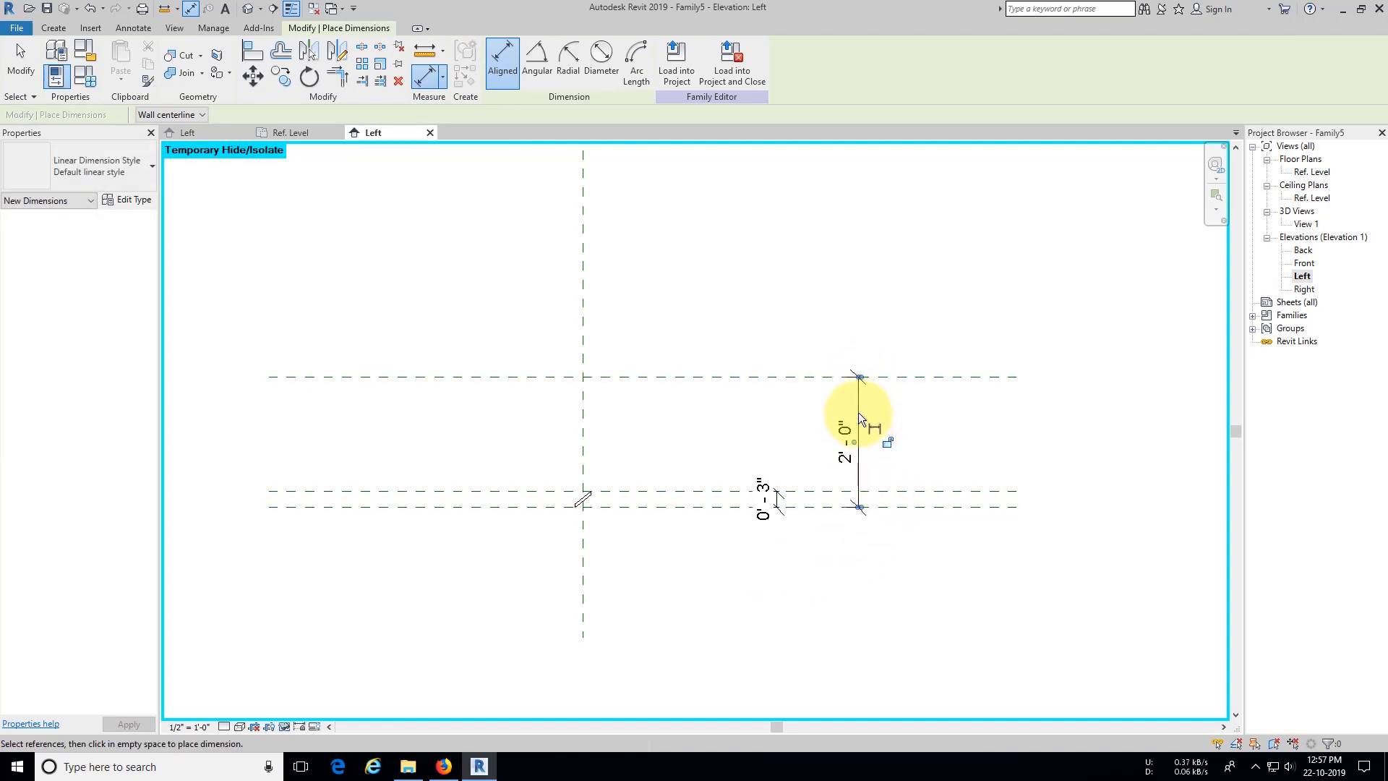
key(Escape)
Step: Label the dimension to the uppermost reference plane with a new type parameter named Height
click(858, 414)
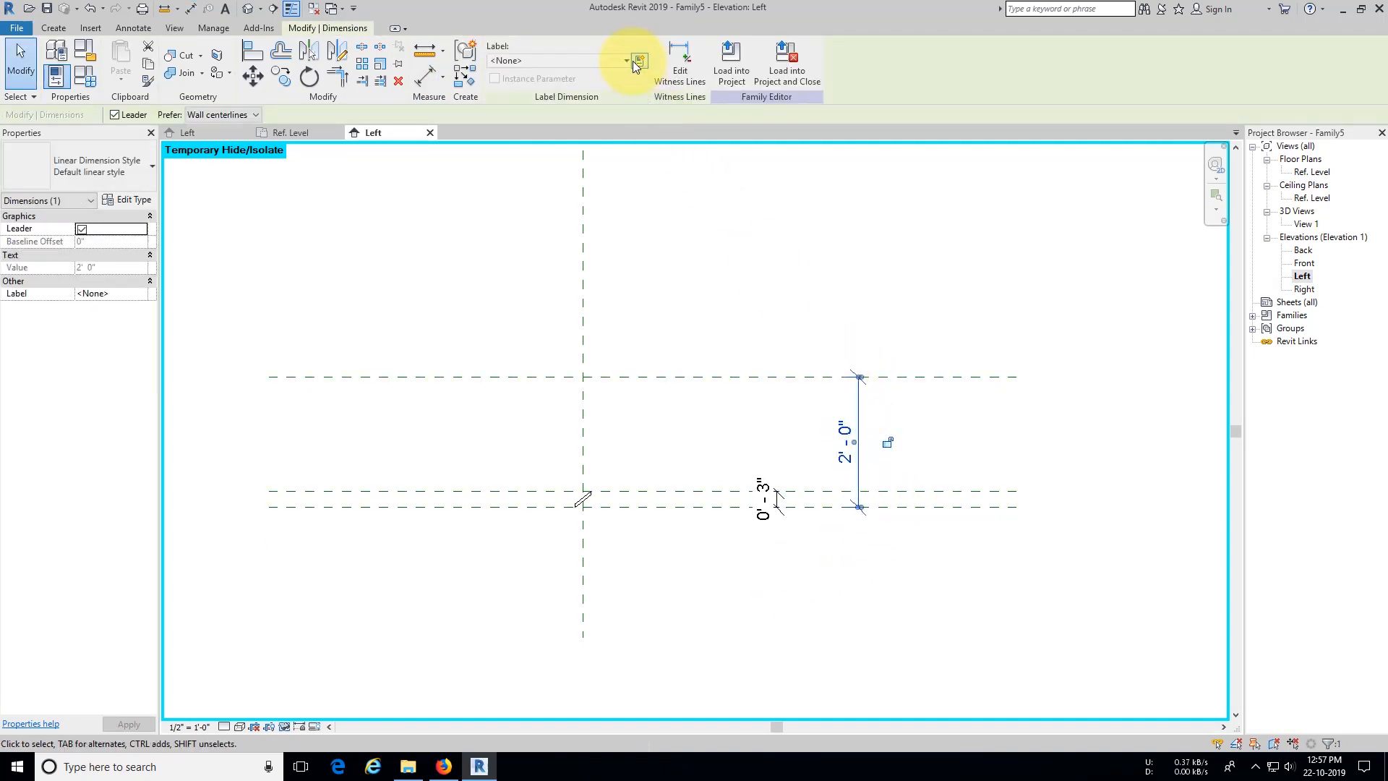
click(640, 61)
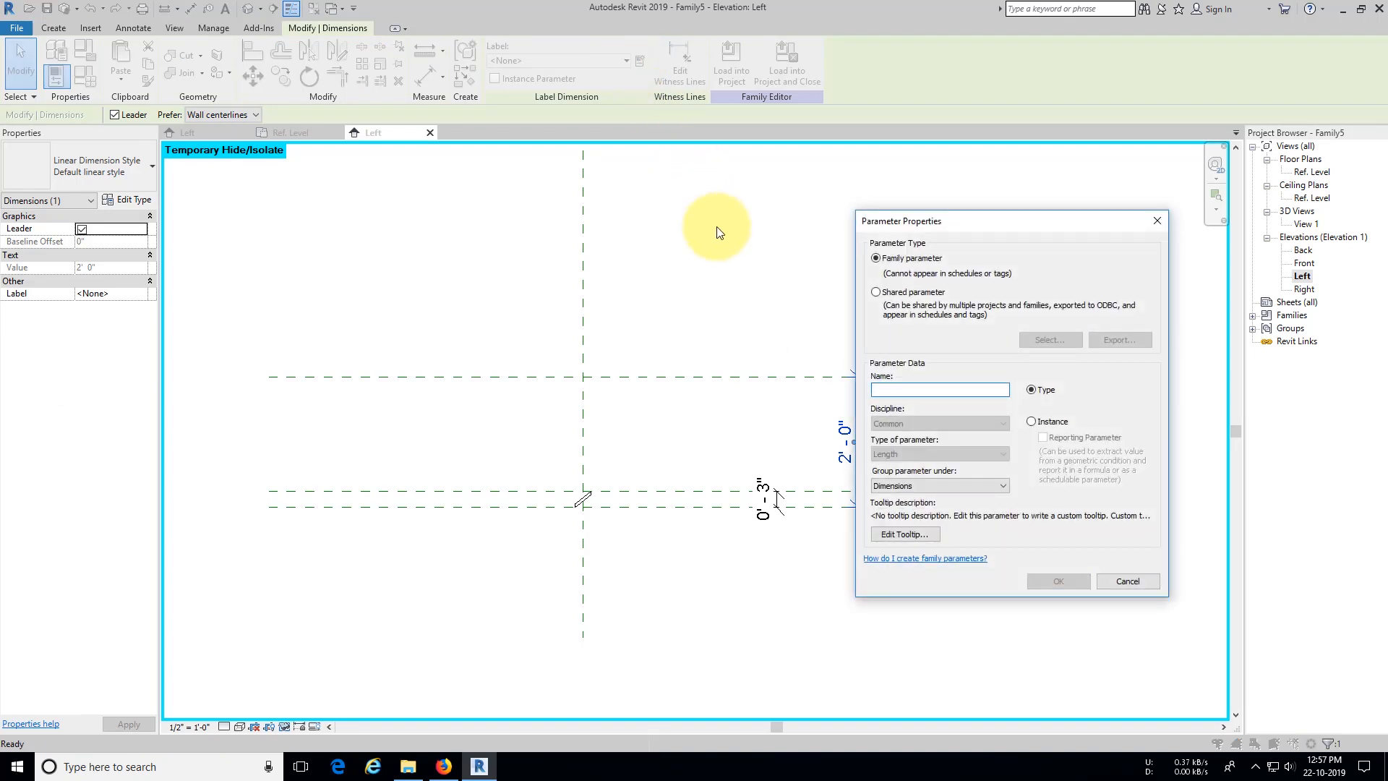
text(Height)
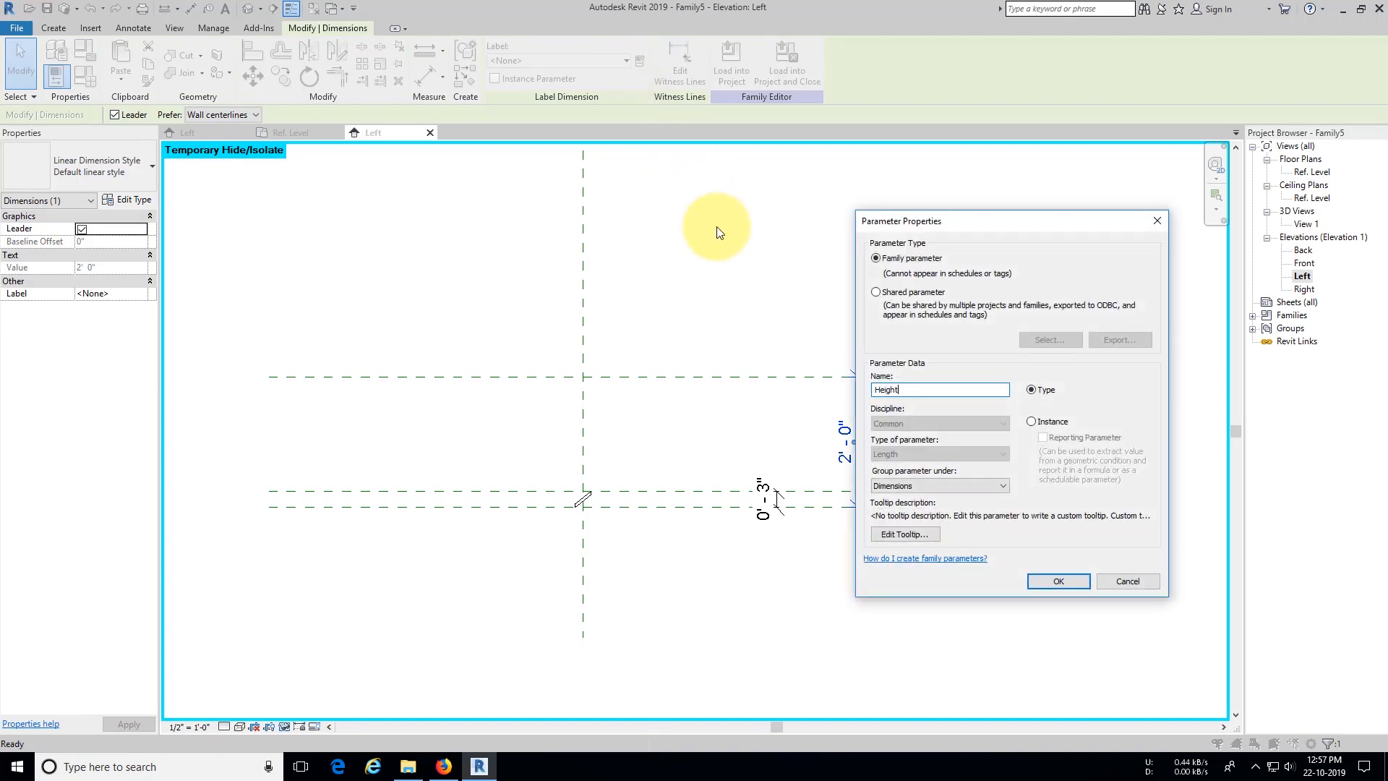
click(1032, 582)
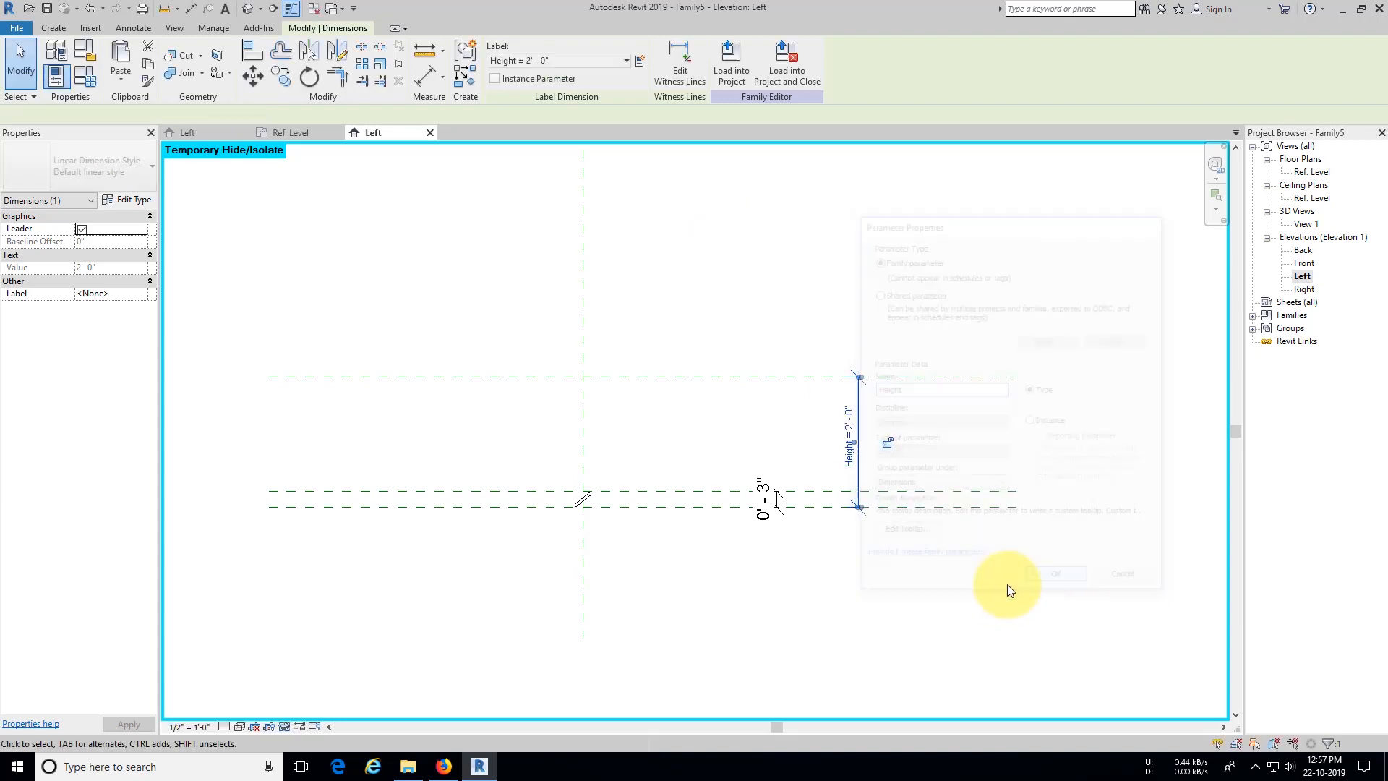
Step: Label the dimension between the two lower reference planes with a new type parameter named Spacing
click(780, 506)
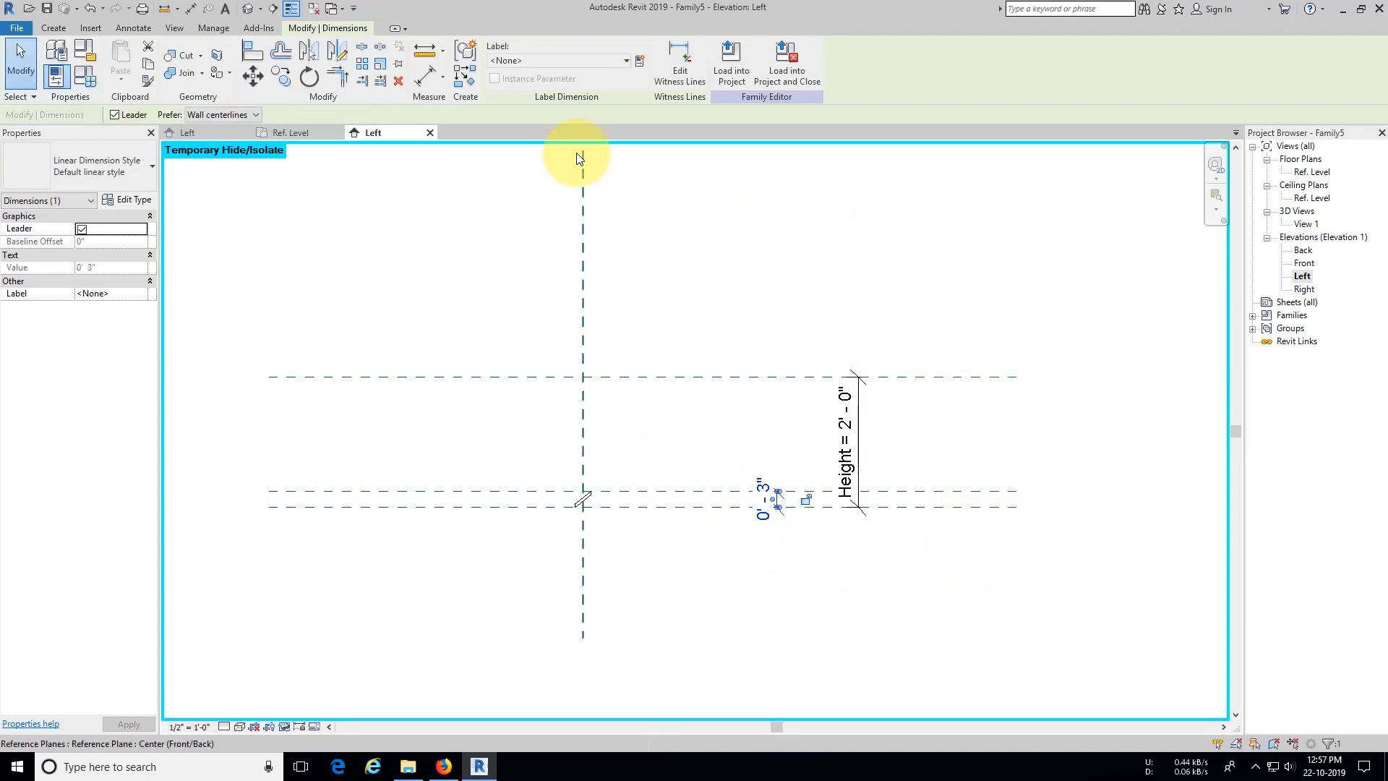
click(624, 61)
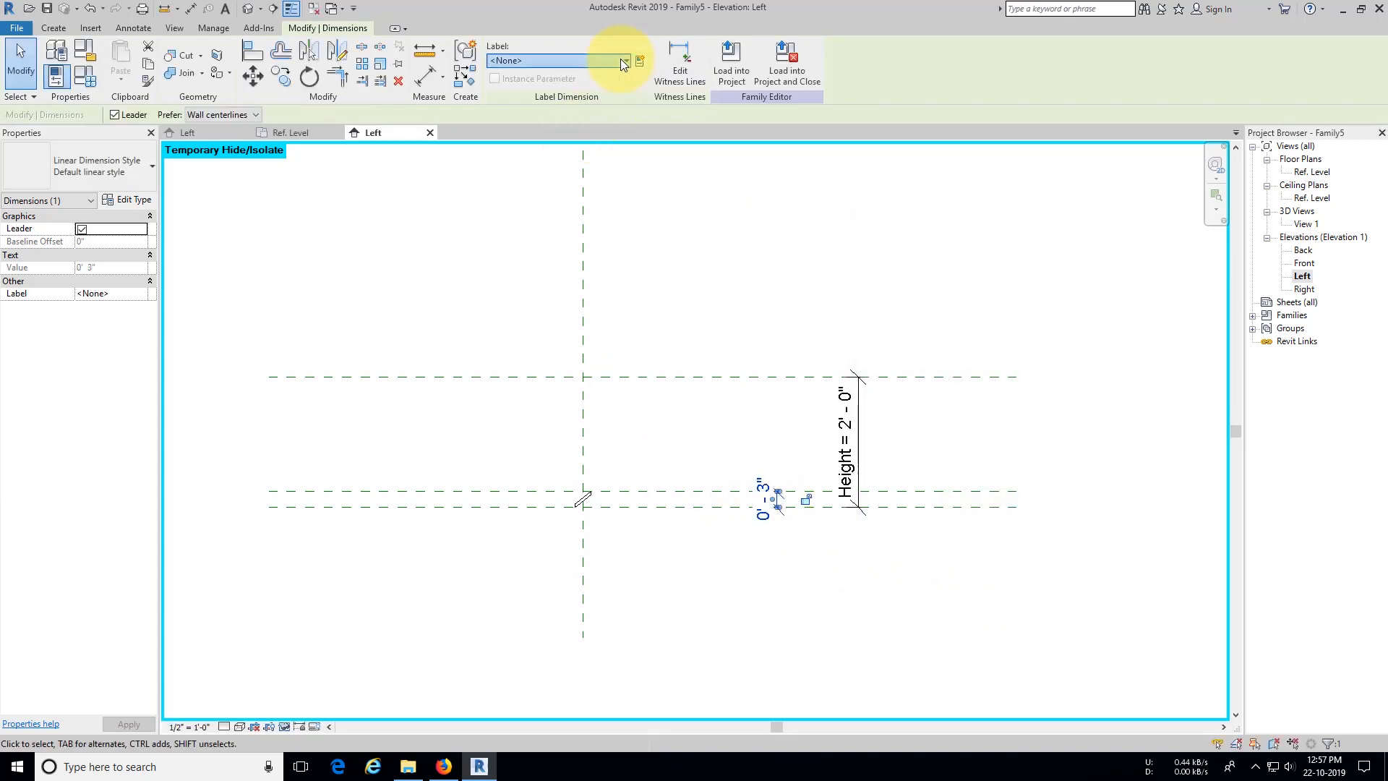
click(624, 60)
click(624, 61)
click(639, 62)
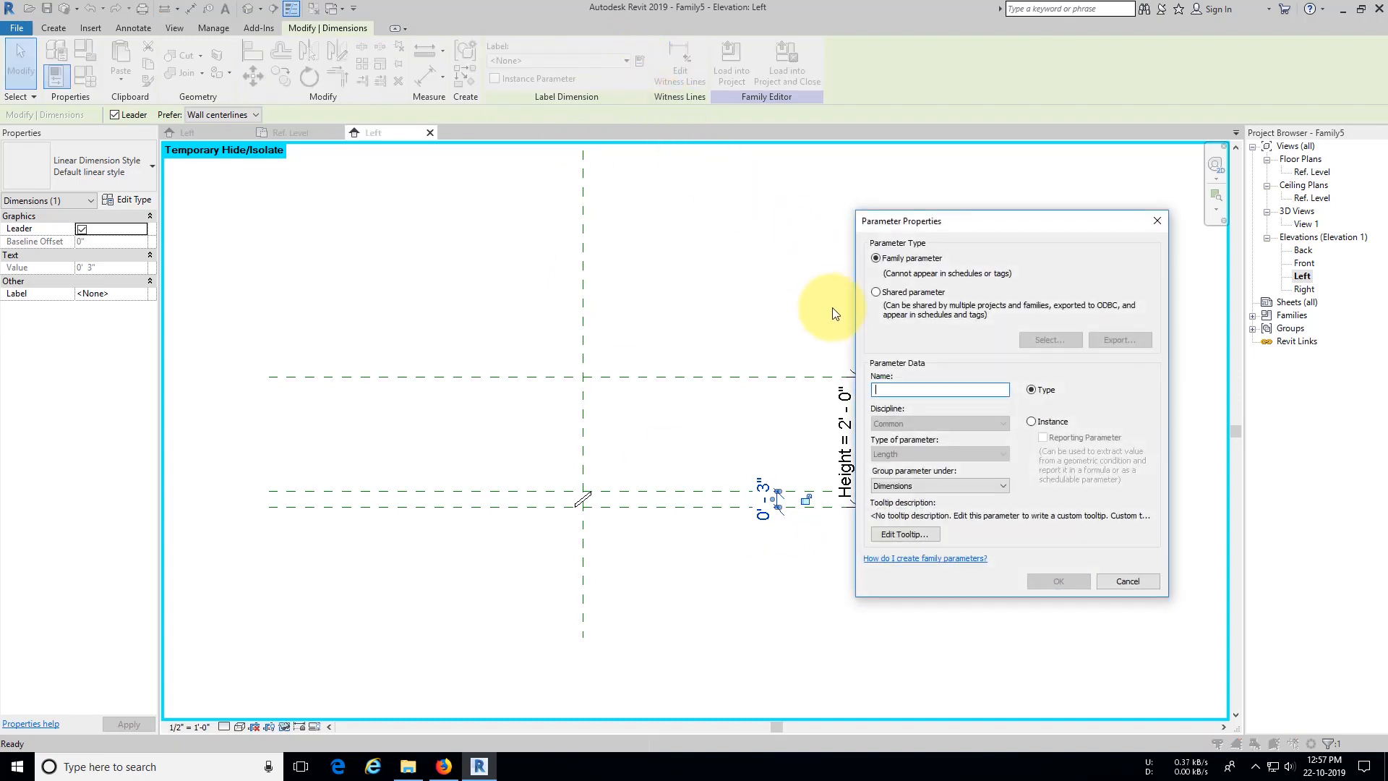
text(Spacing)
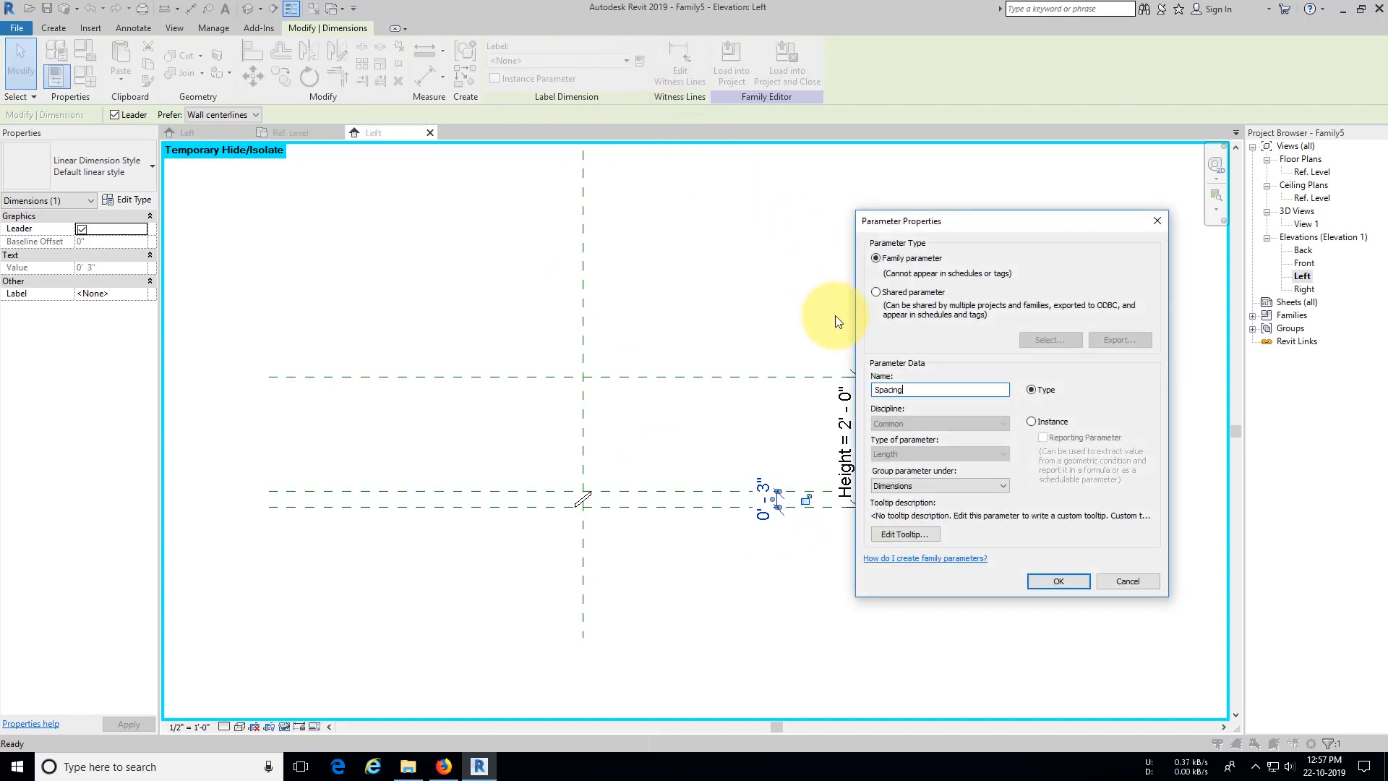
click(1056, 582)
middle_drag(558, 496, 640, 522)
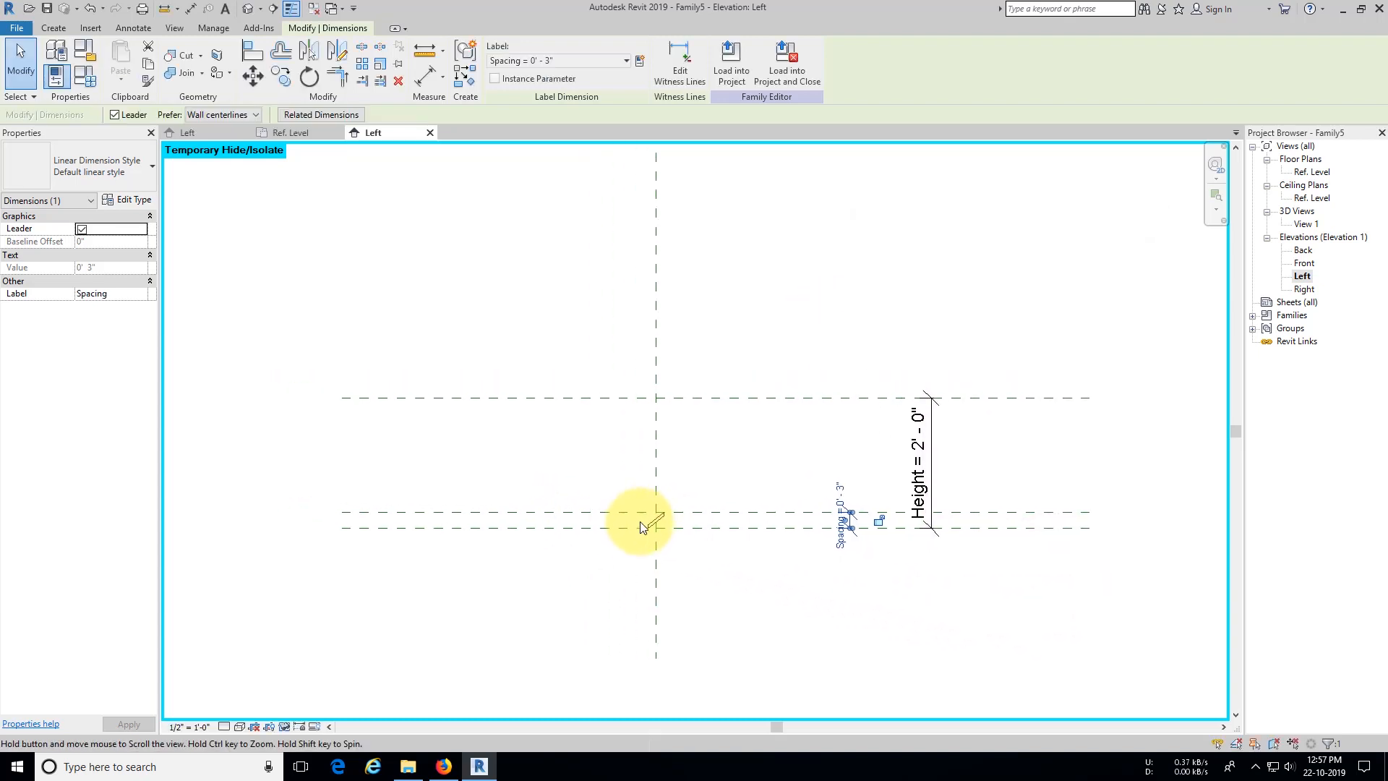
scroll(658, 506, down, 2)
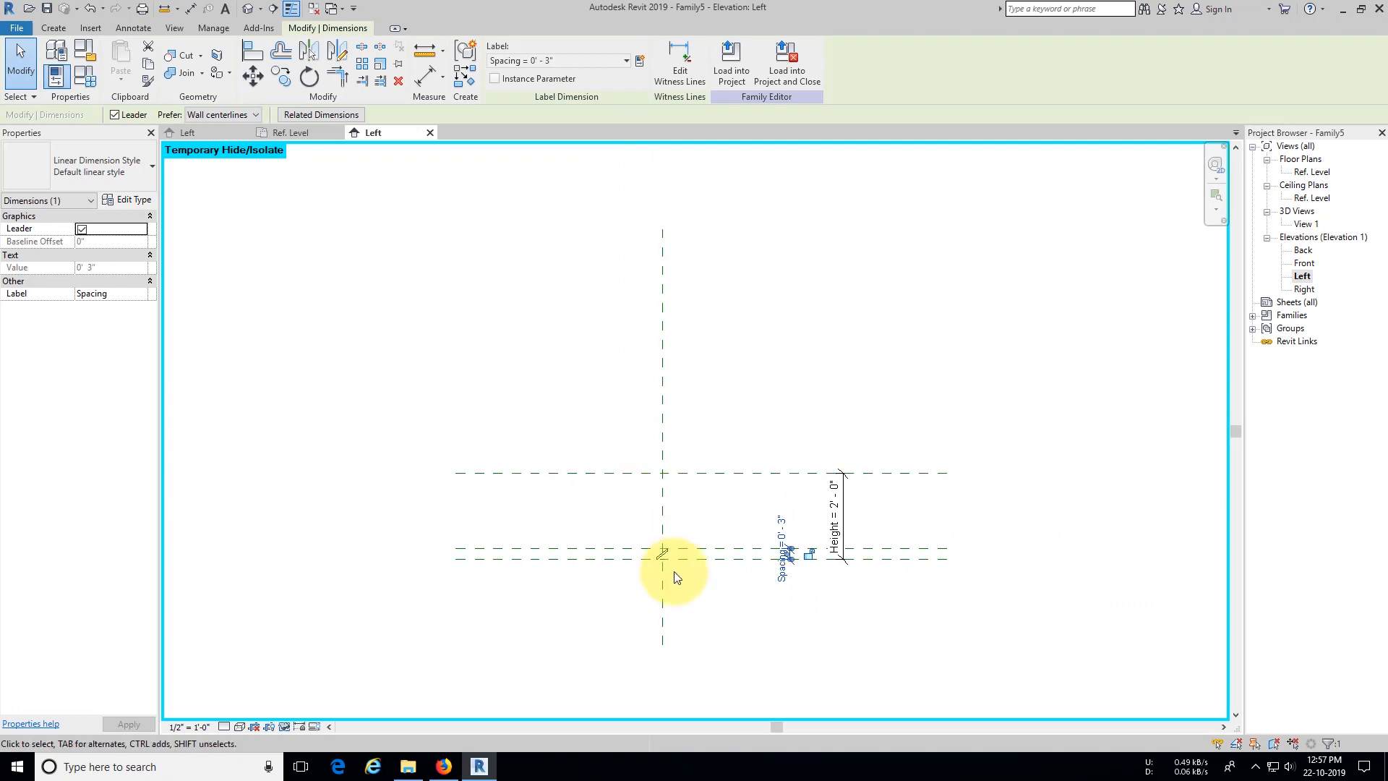
scroll(676, 577, up, 4)
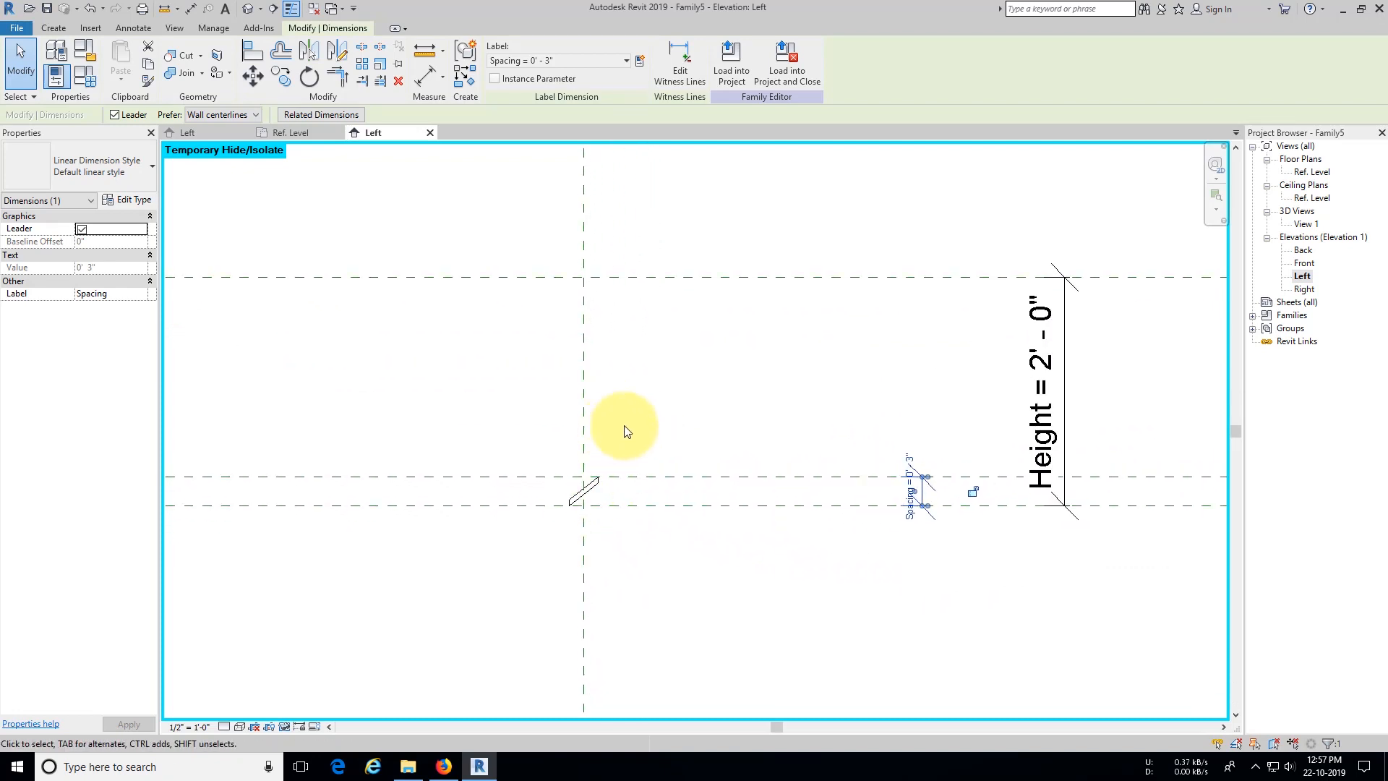
middle_drag(625, 432, 632, 471)
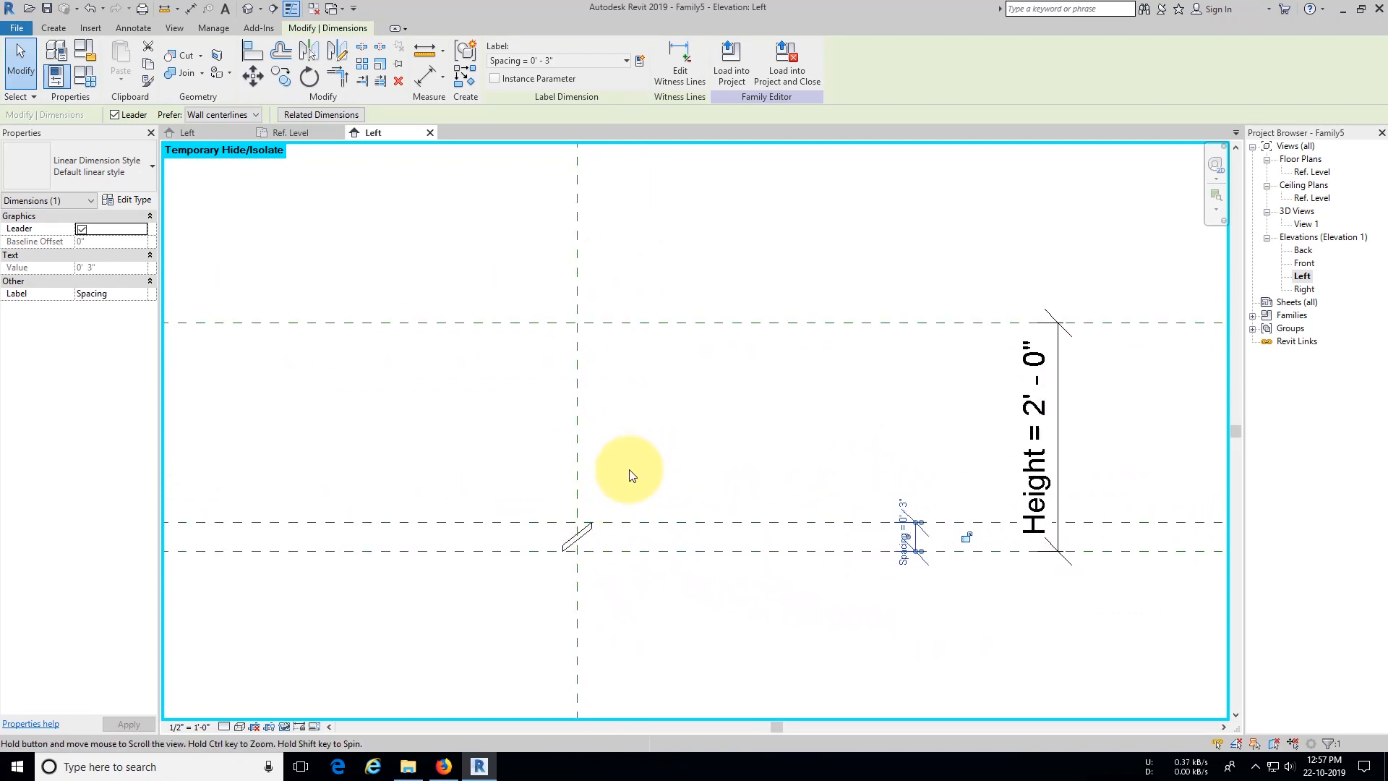
click(587, 539)
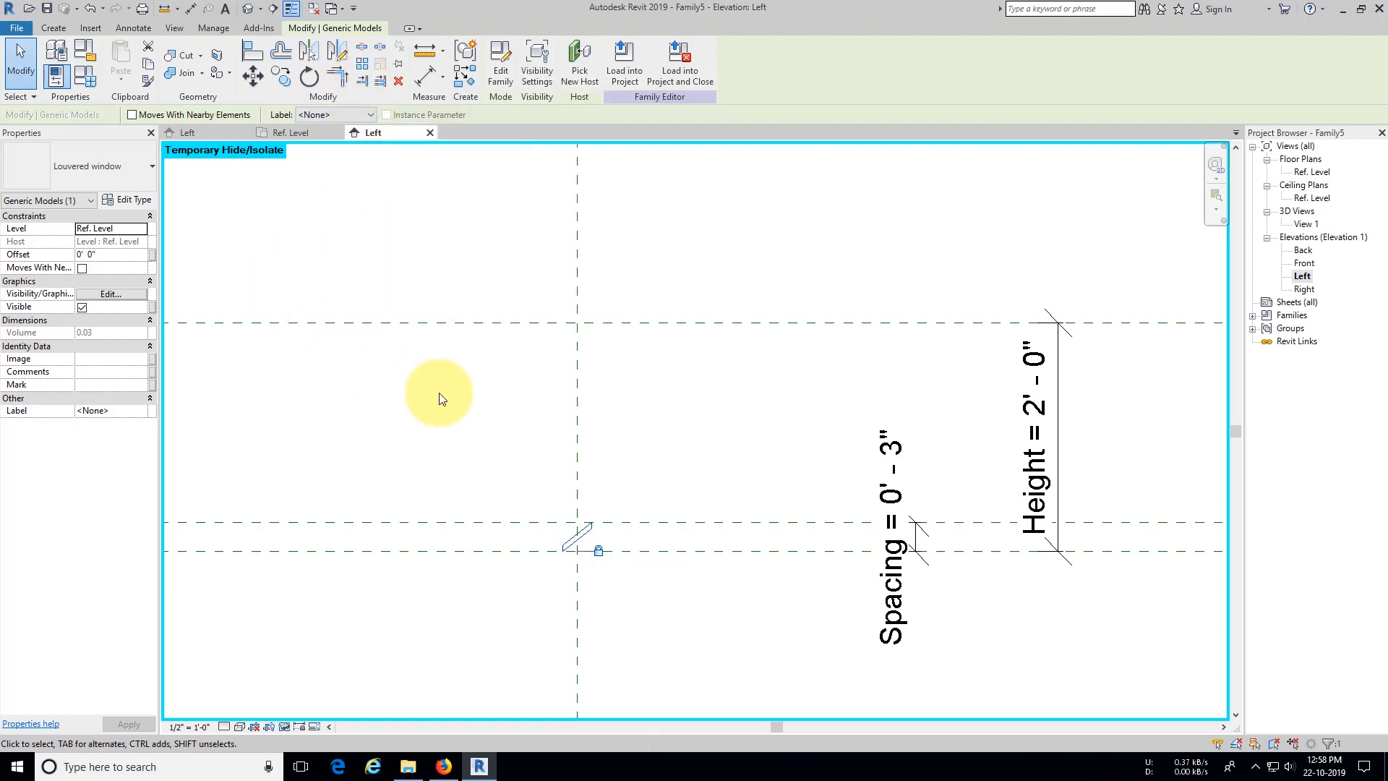
click(257, 58)
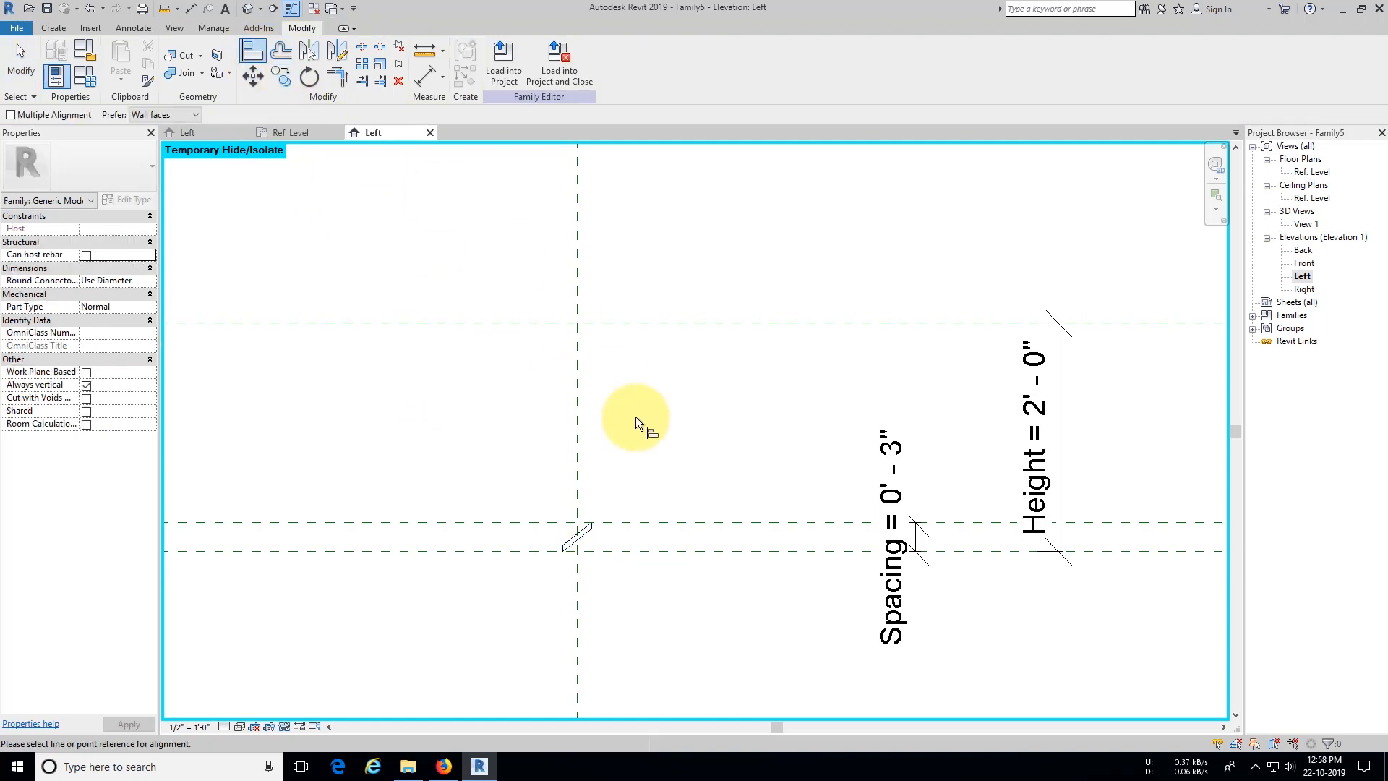
click(626, 551)
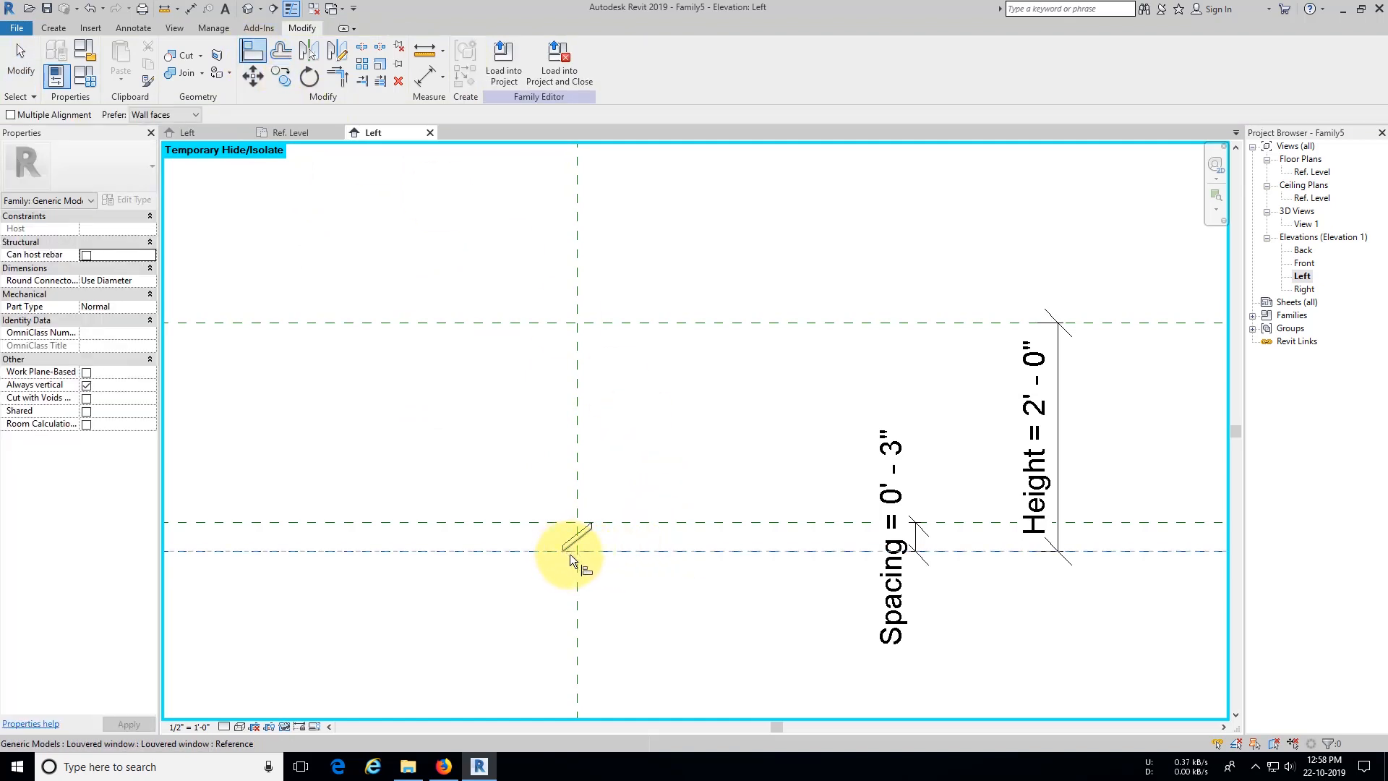
key(Escape)
key(Escape)
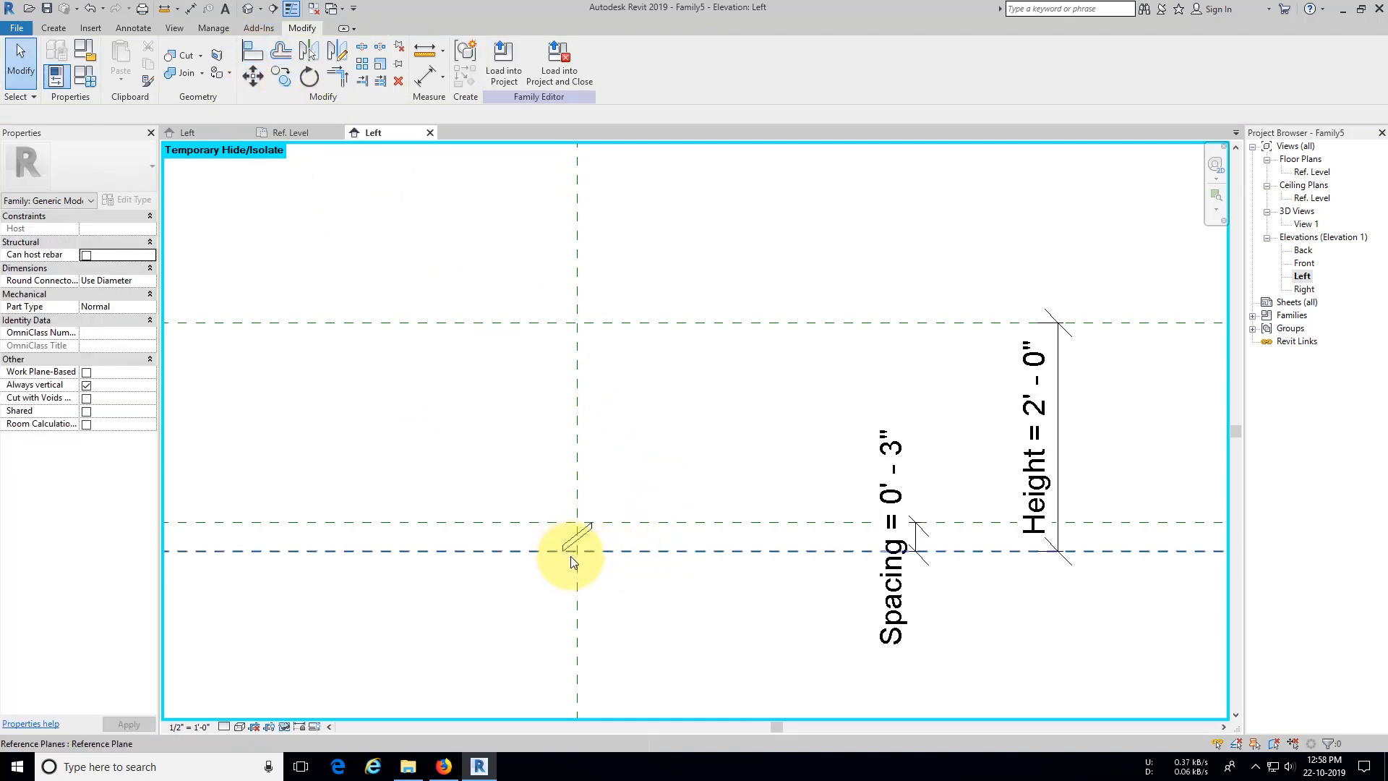
Step: In the Louvered window family's Left elevation, set both horizontal reference planes at the blade to Strong Reference
click(210, 135)
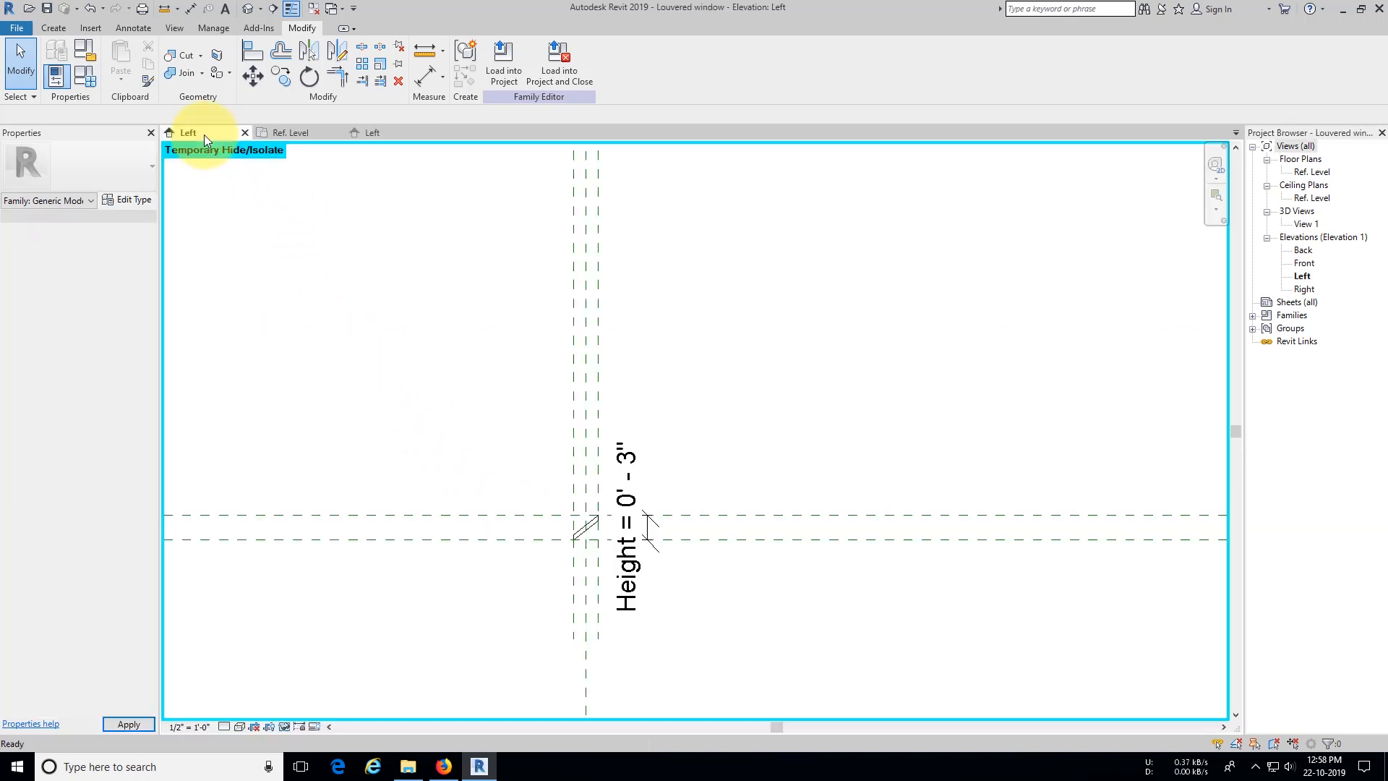
click(553, 540)
click(141, 320)
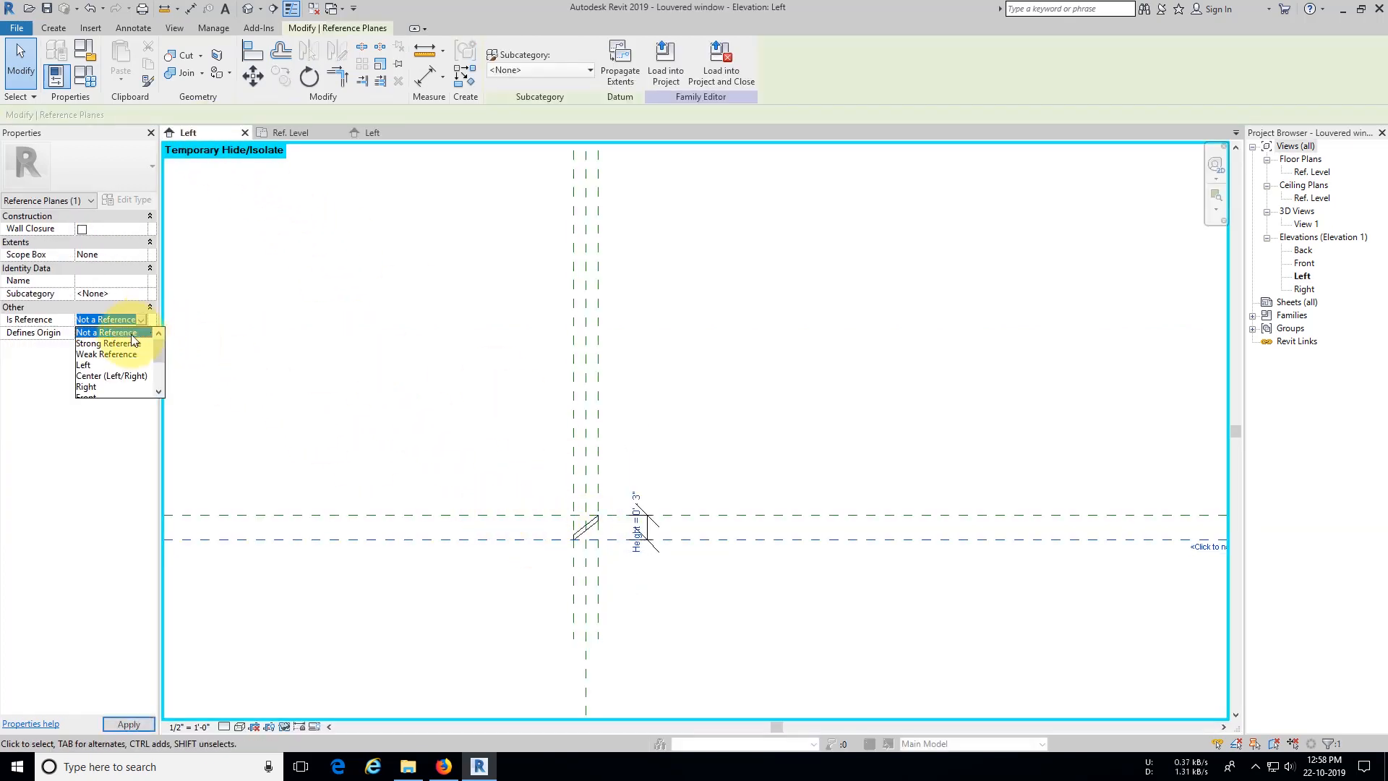
click(120, 344)
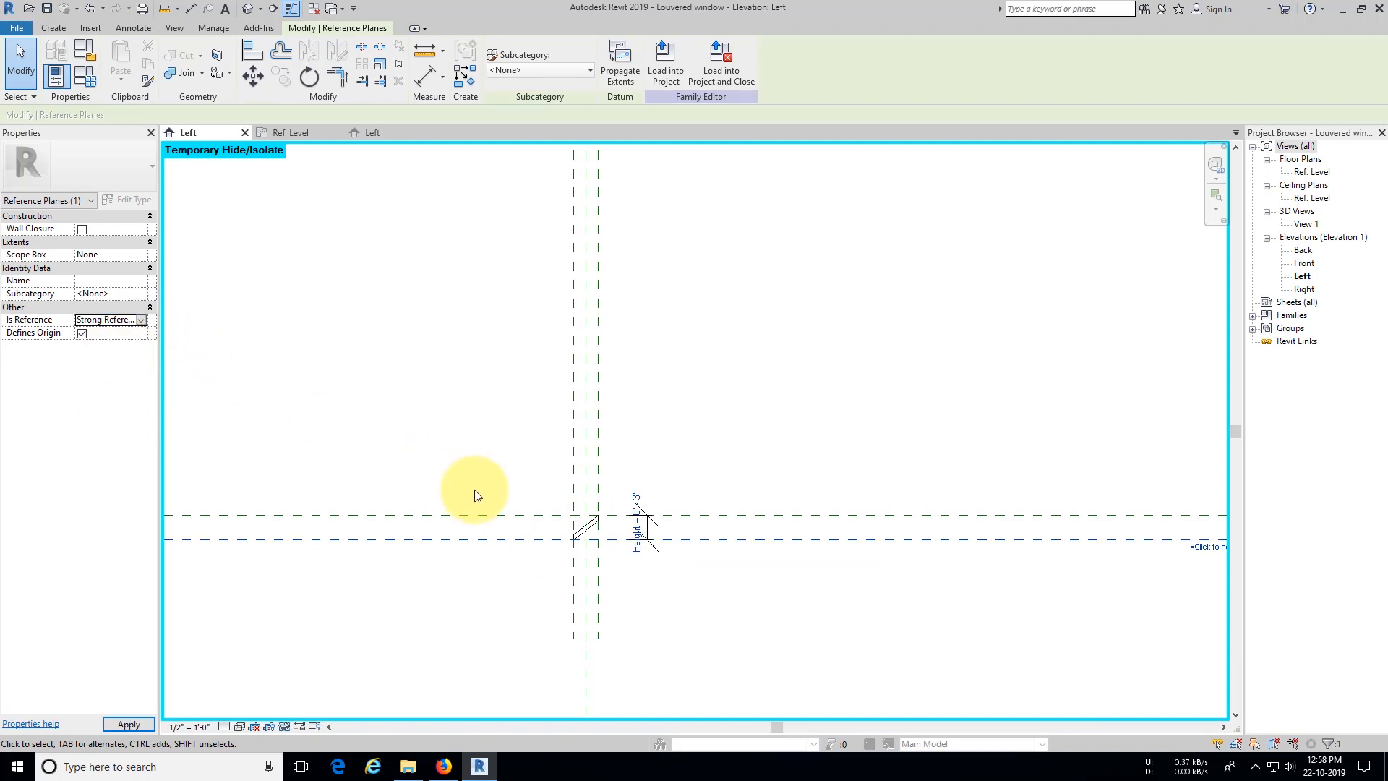
click(141, 319)
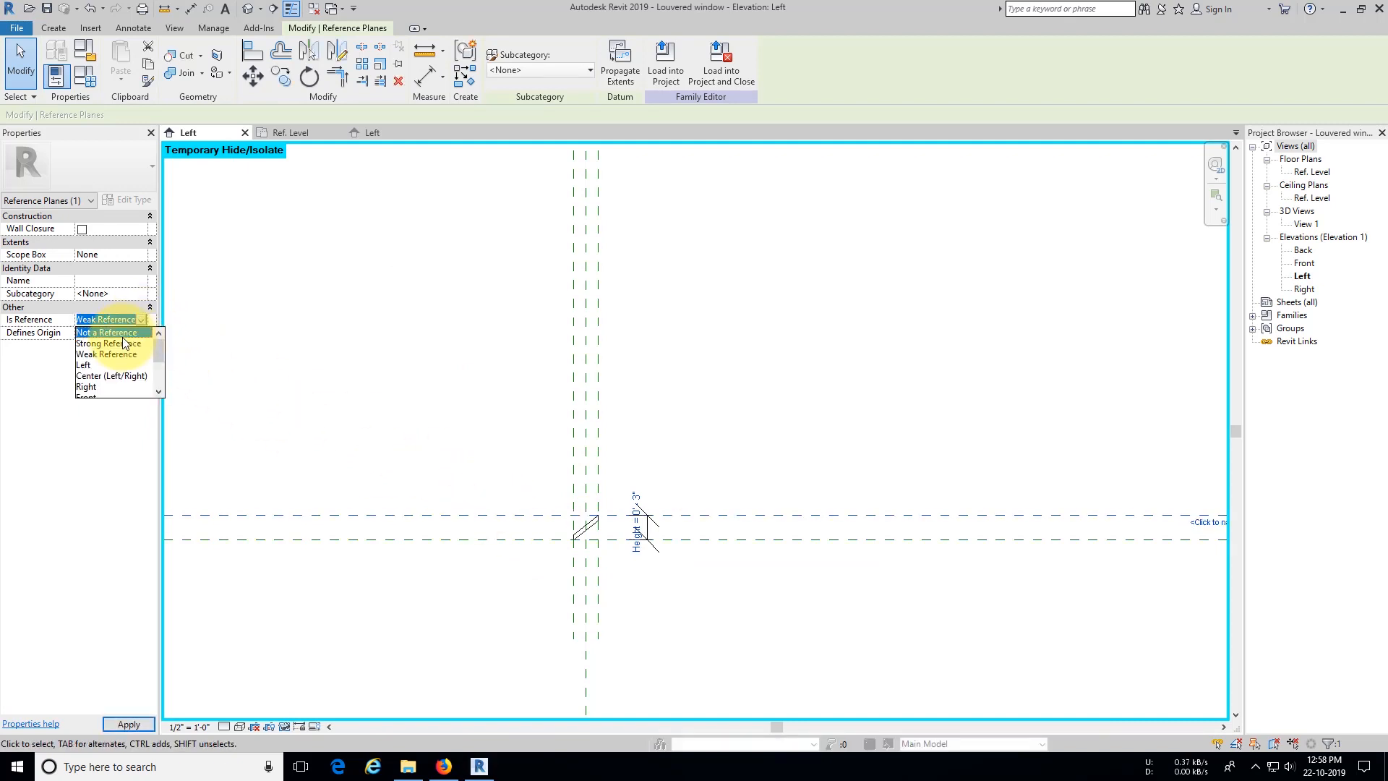
click(124, 343)
key(Escape)
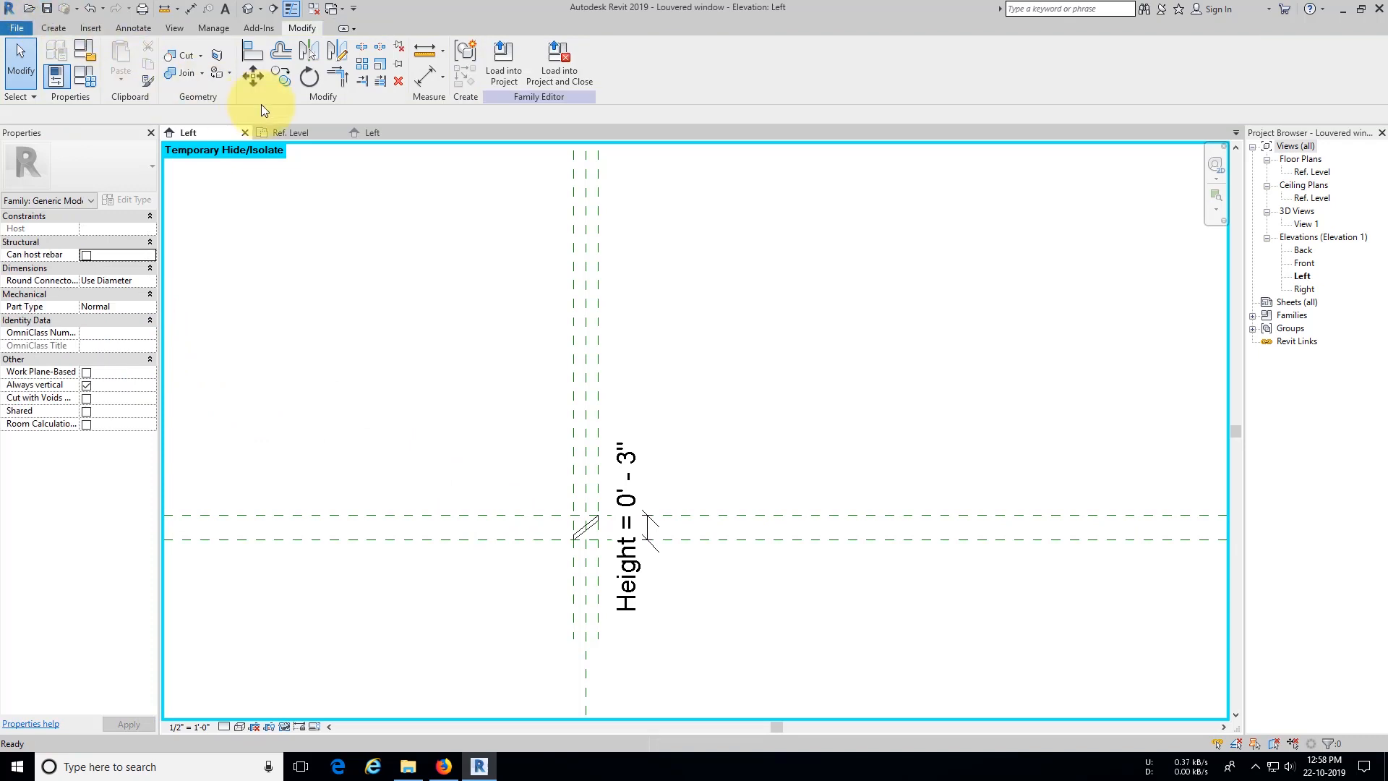
Step: Reload the Louvered window family into the new family, overwriting the existing version and its parameter values, and close the Ref. Level view
click(516, 75)
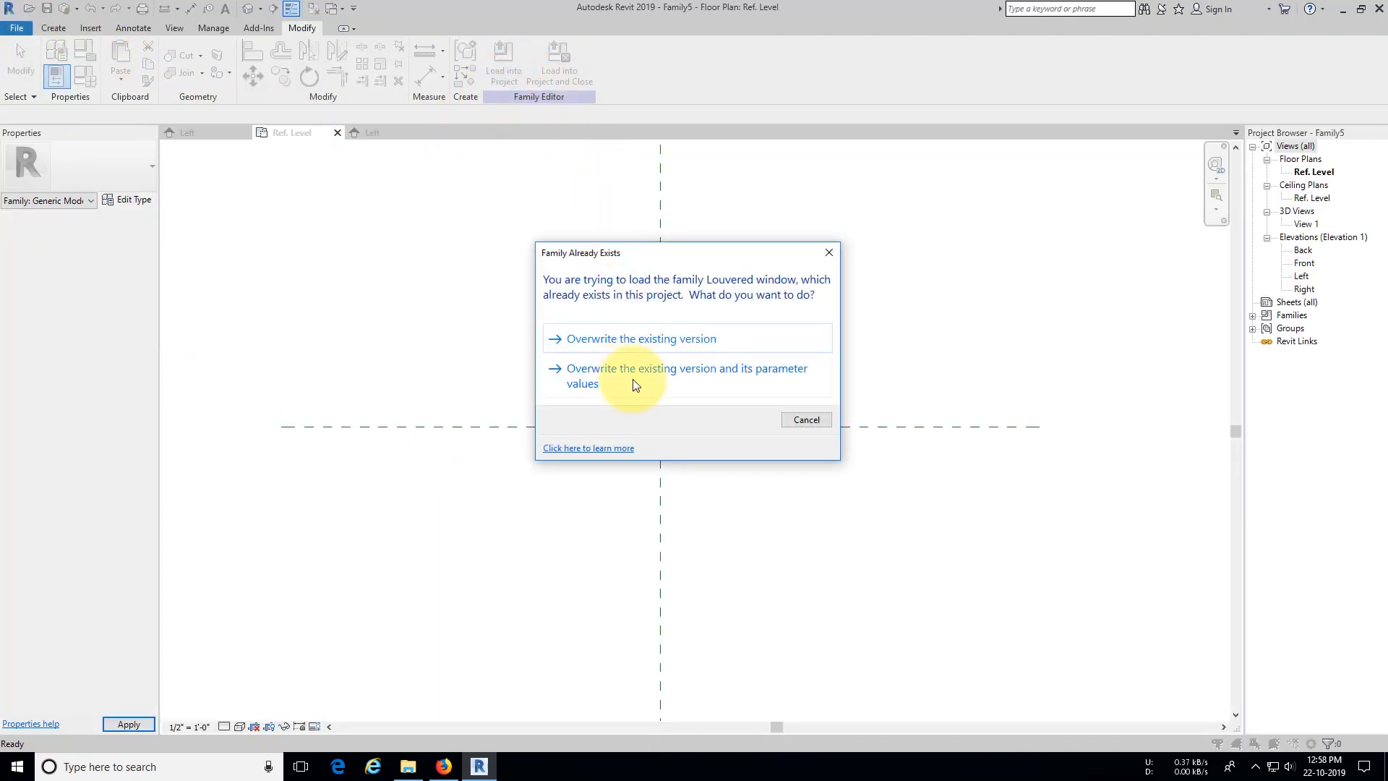
click(622, 370)
click(336, 132)
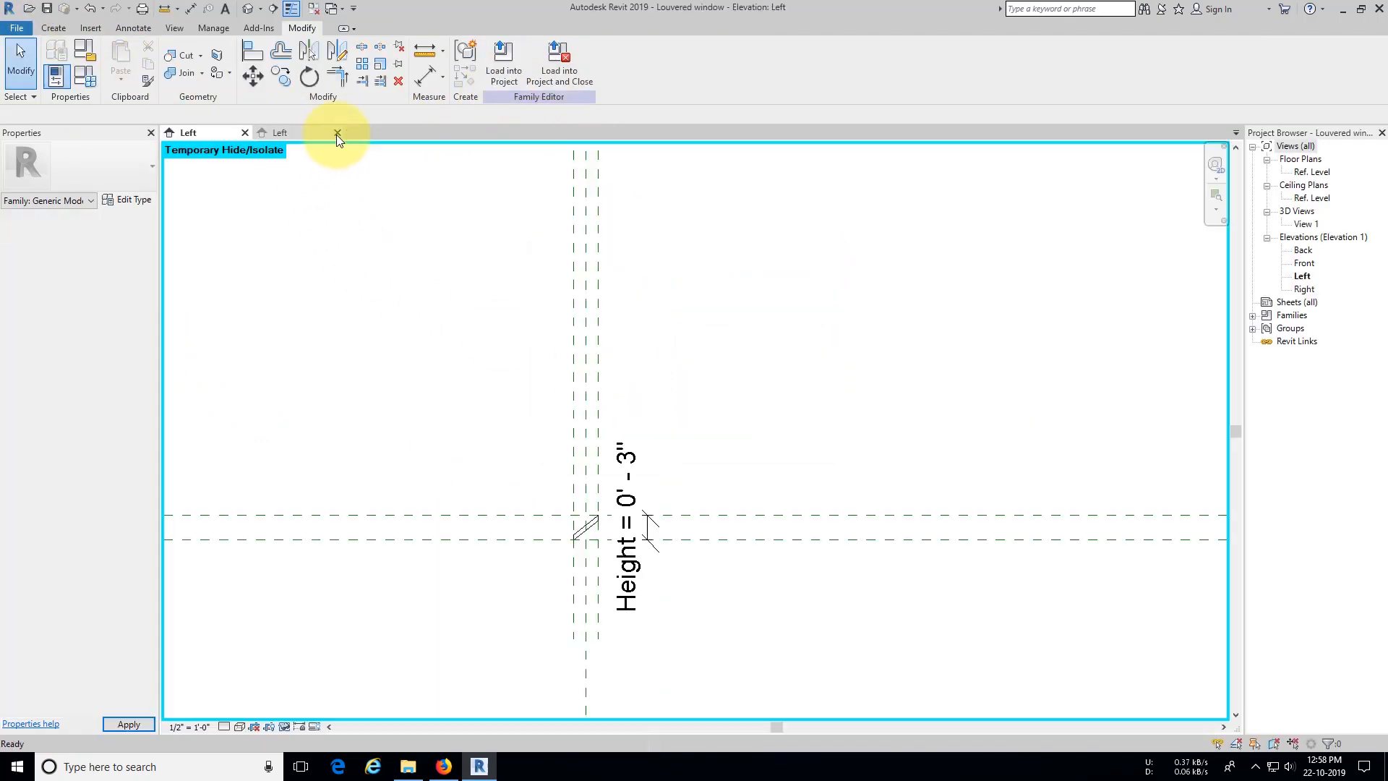
scroll(574, 541, up, 3)
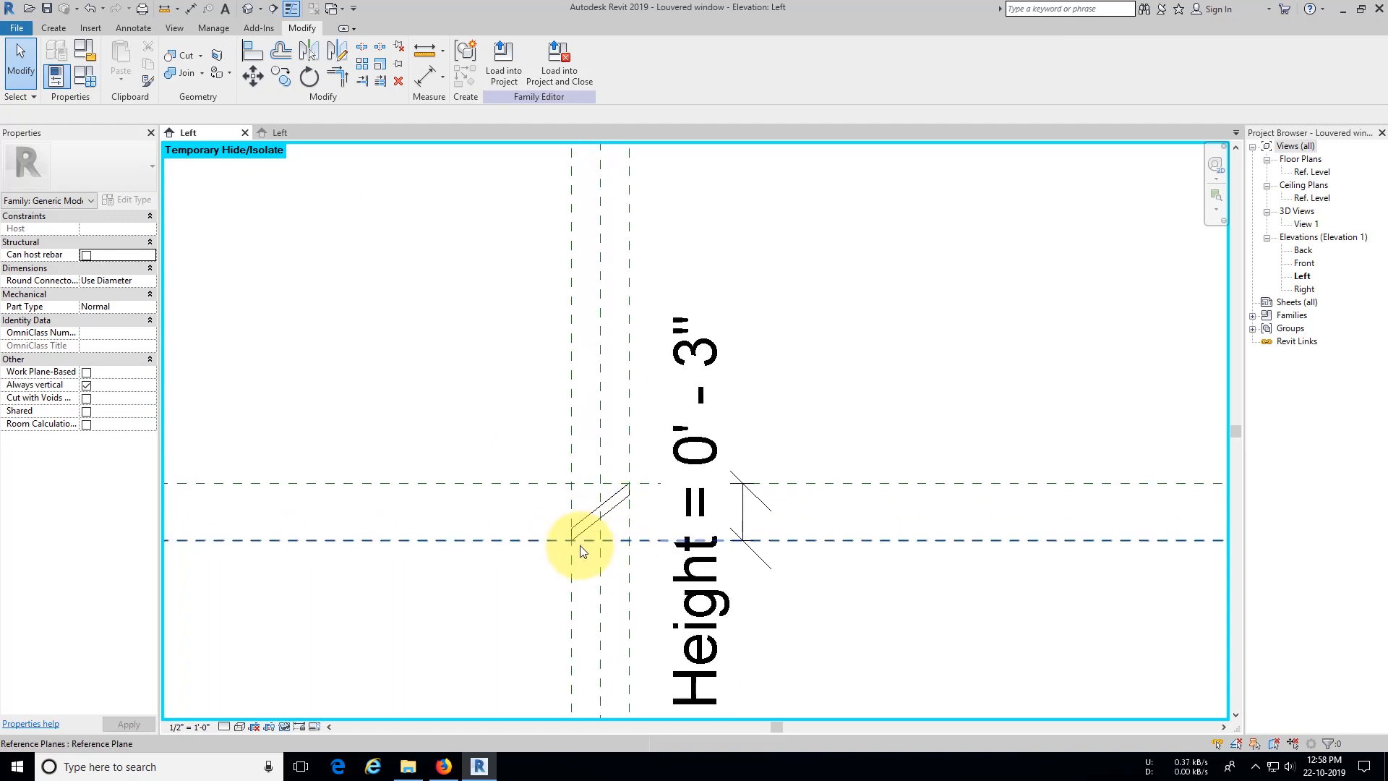
click(253, 52)
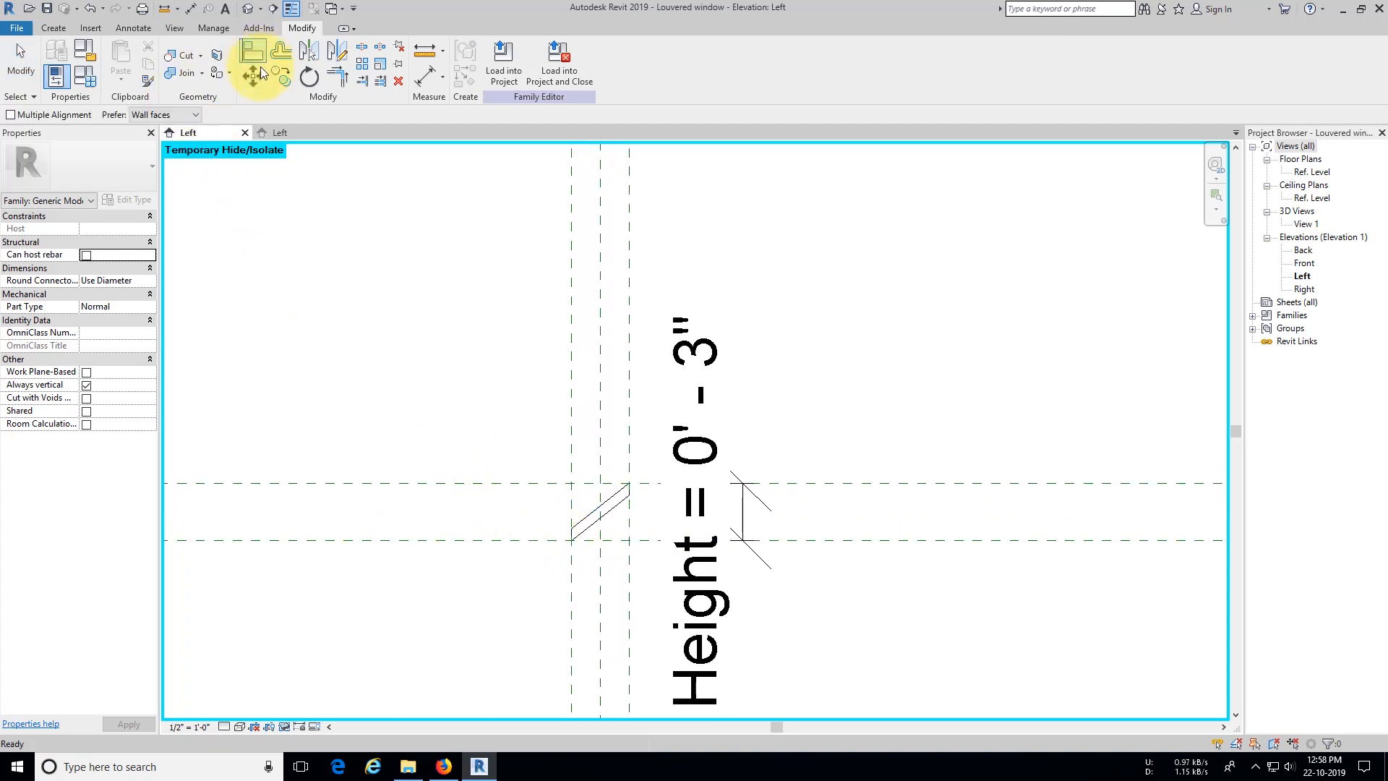
click(554, 540)
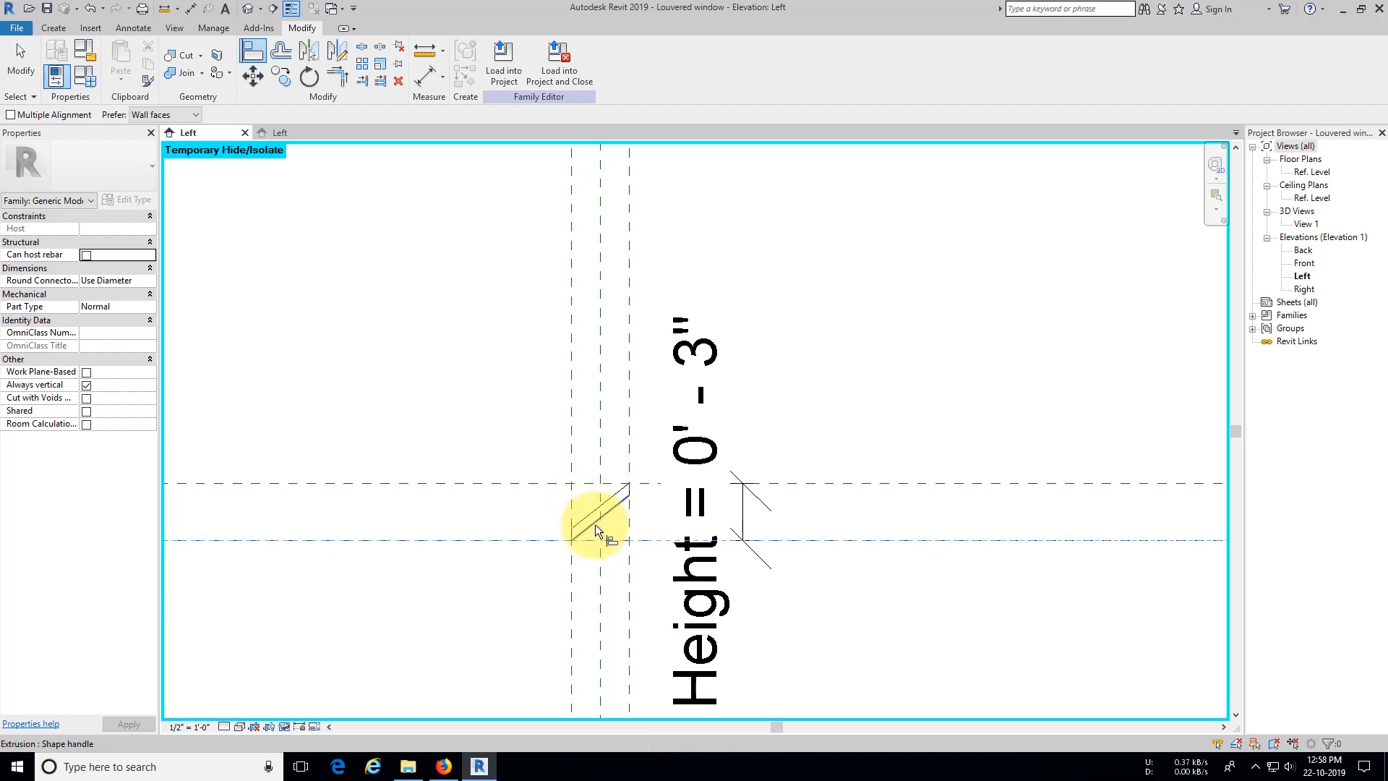
key(Escape)
key(Escape)
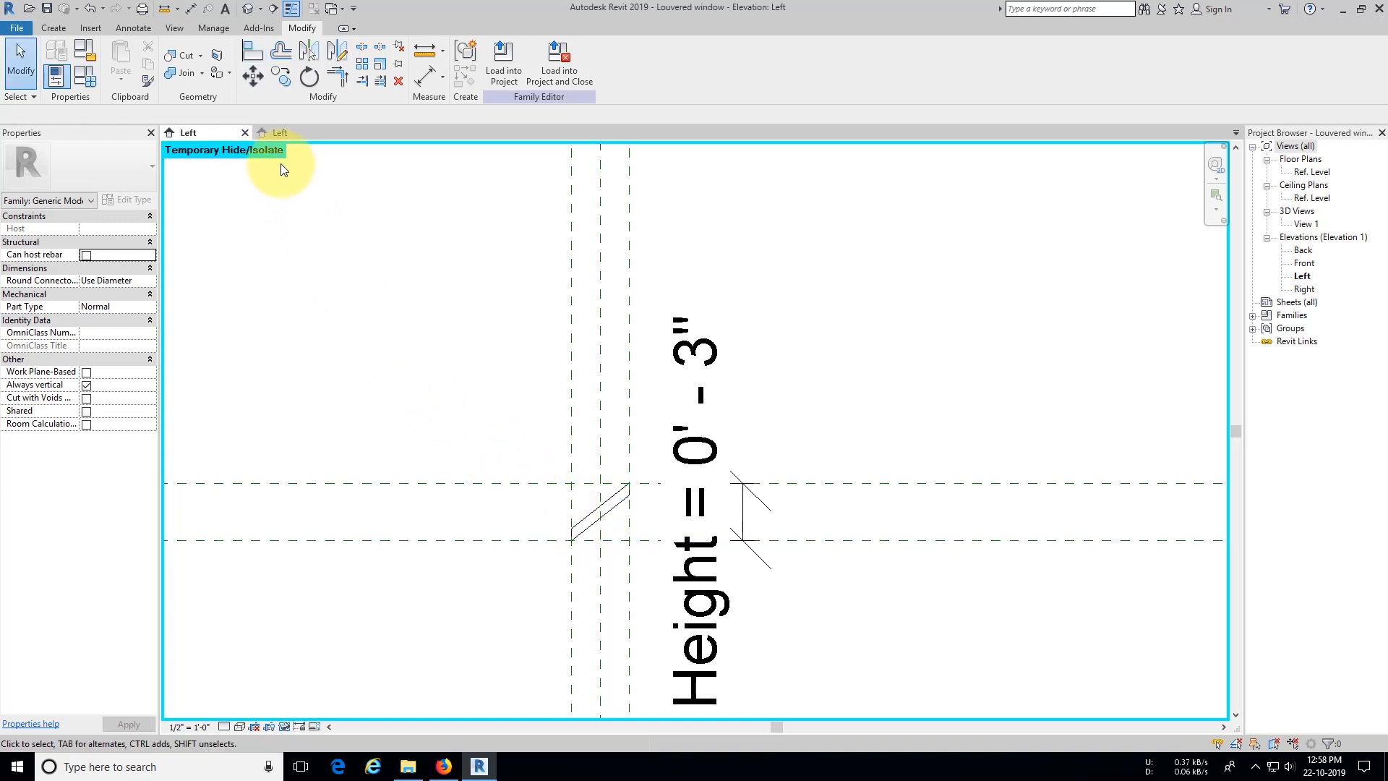
Step: In the new family's Left elevation, align the nested louver blade's bottom to the lowest horizontal reference plane and lock it
click(273, 138)
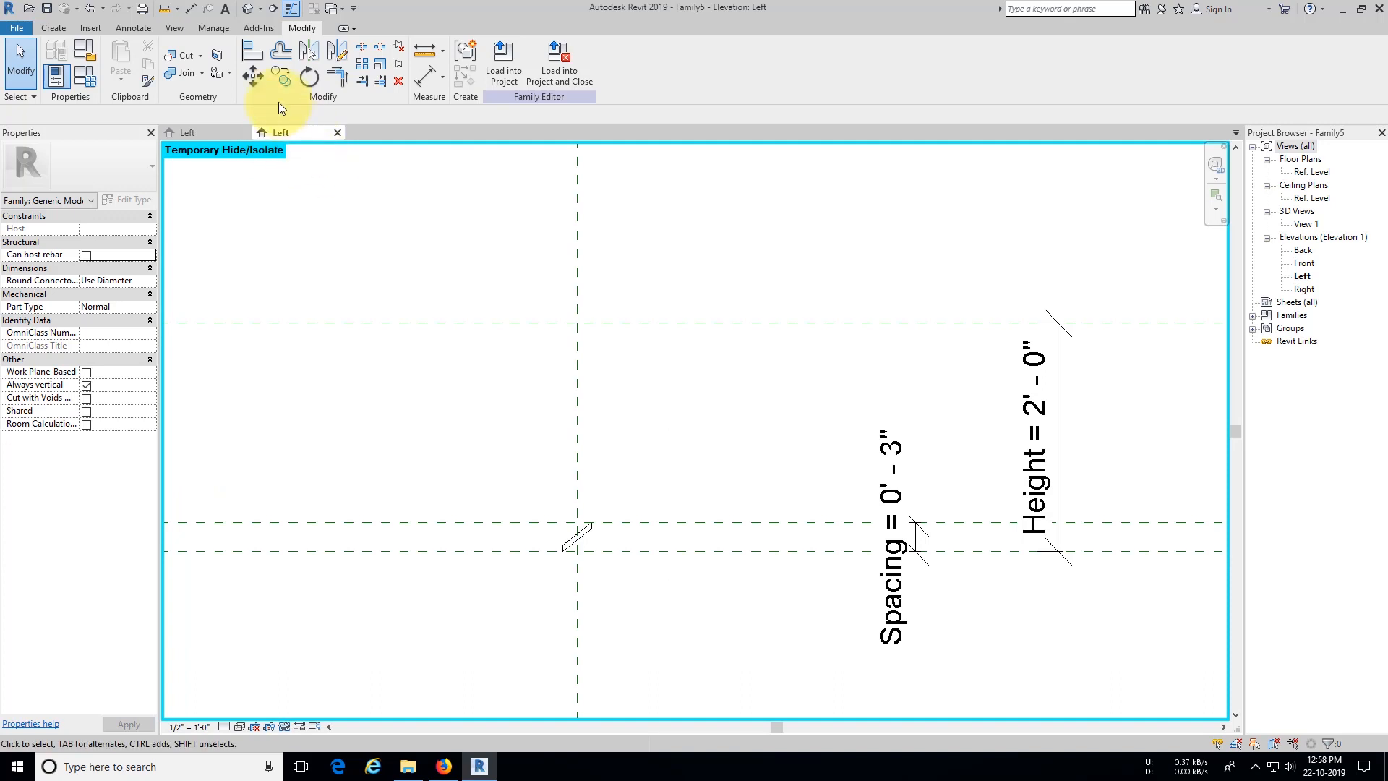
click(257, 52)
scroll(588, 558, up, 3)
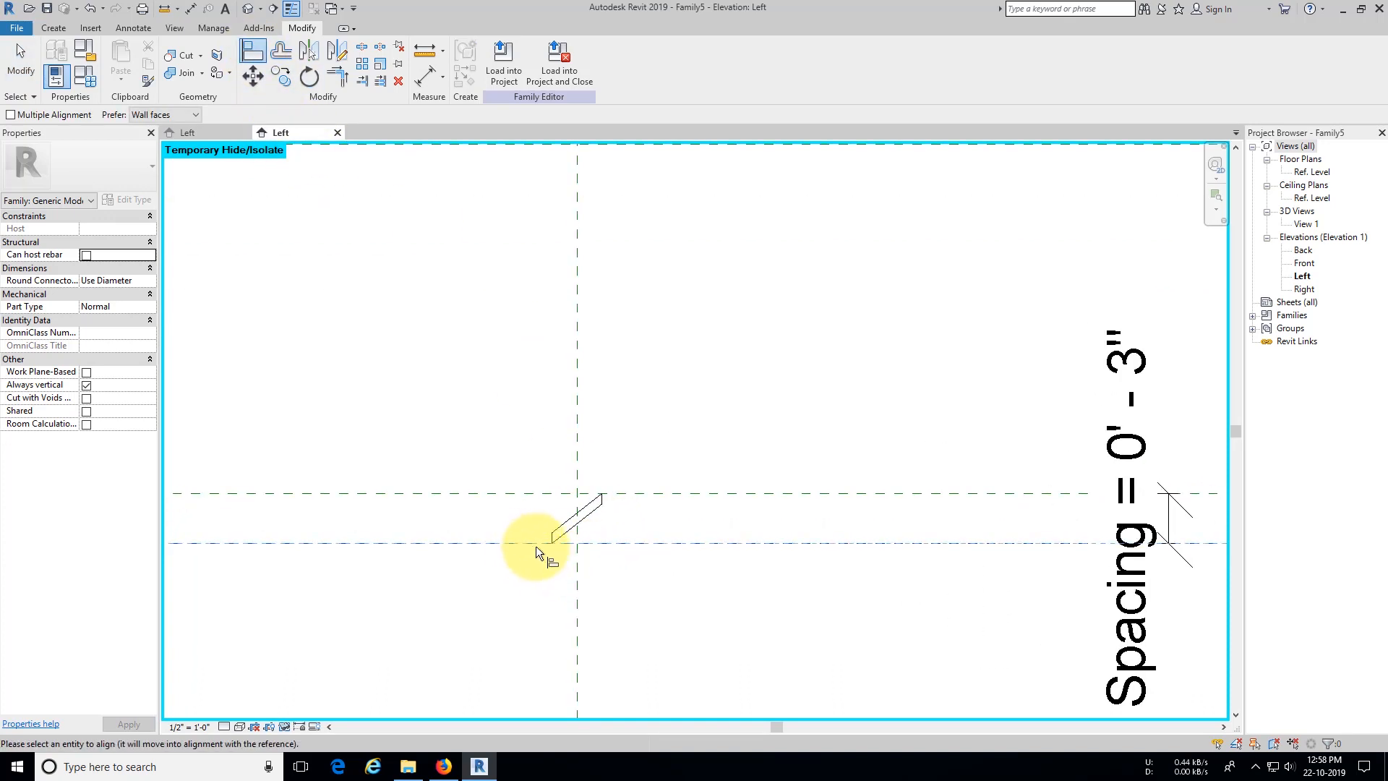
click(567, 545)
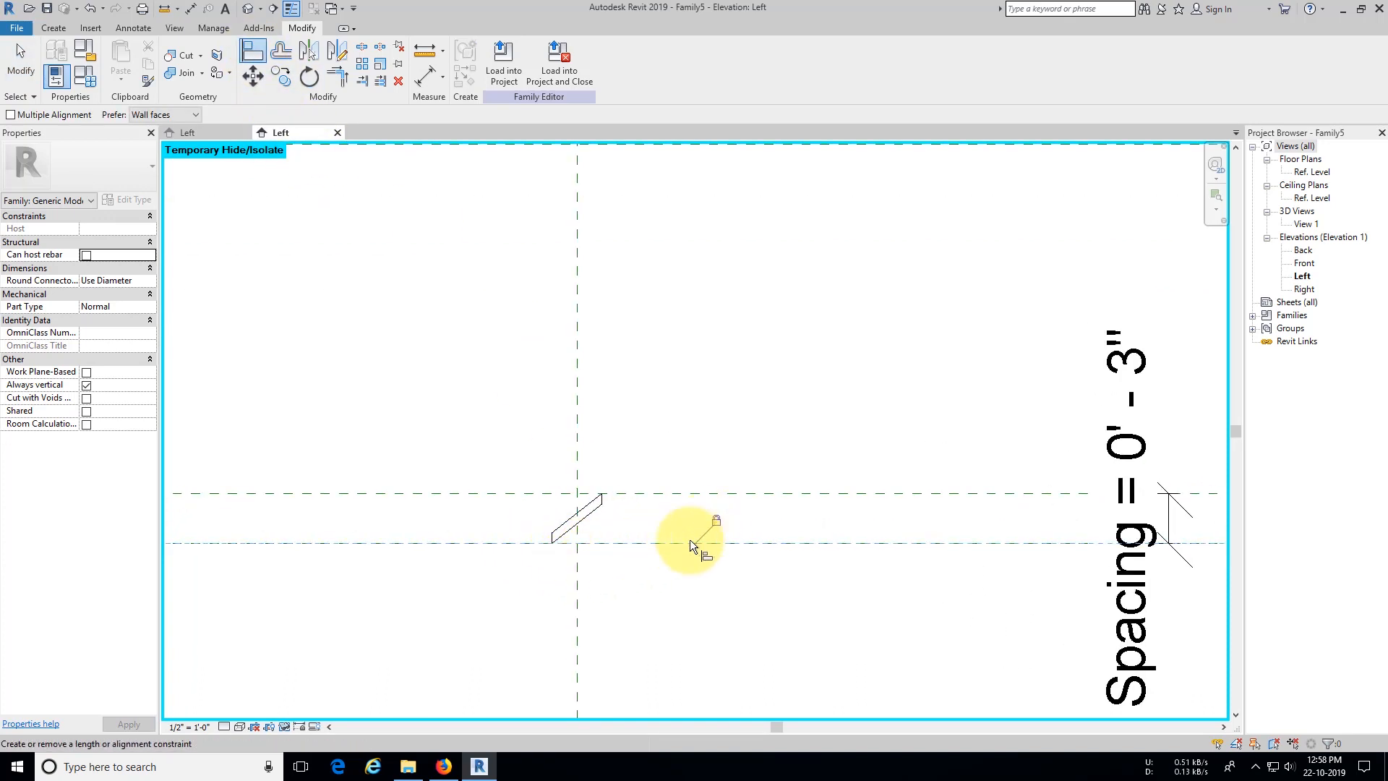
middle_drag(606, 531, 661, 565)
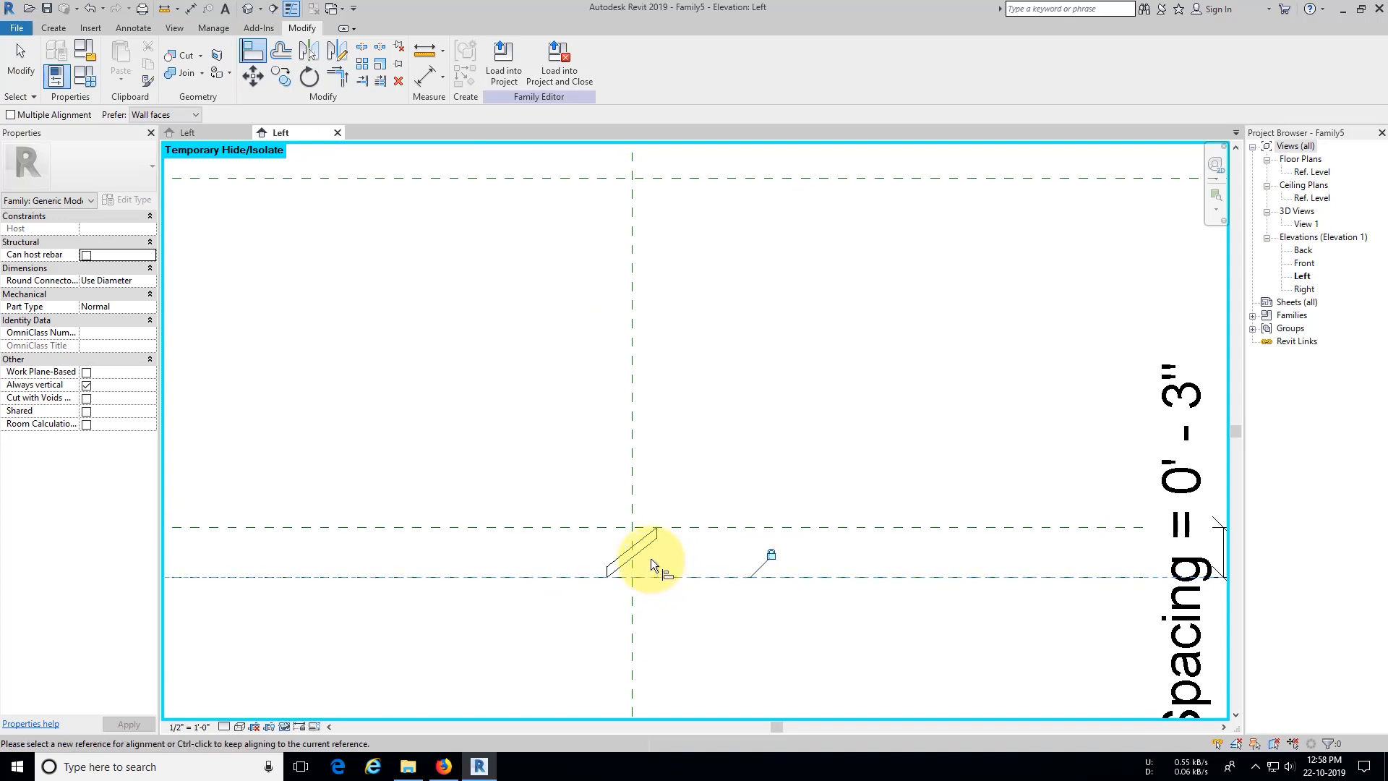
key(Escape)
key(Escape)
Step: Array the louver blade vertically as an associated group of 4, with the last blade's top at the uppermost reference plane
click(634, 546)
scroll(634, 553, down, 1)
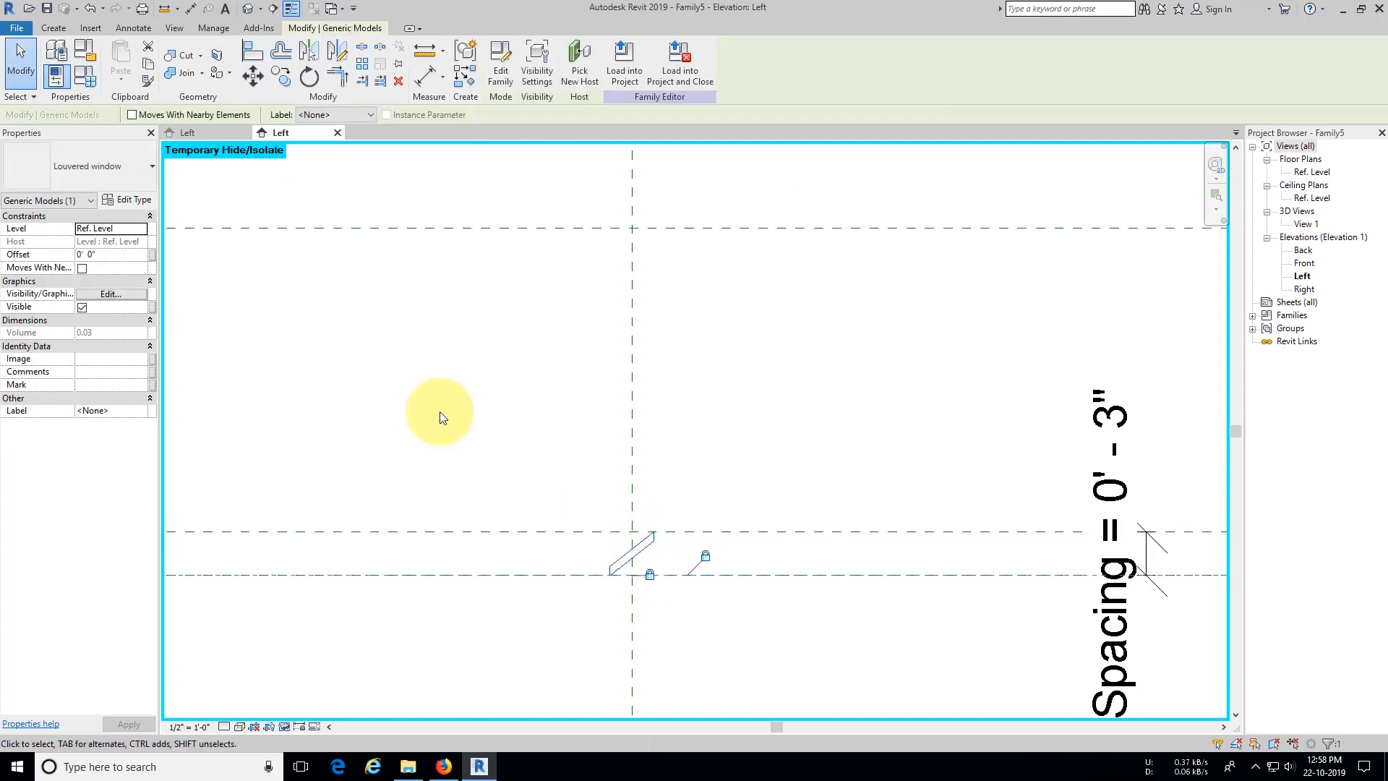
click(361, 63)
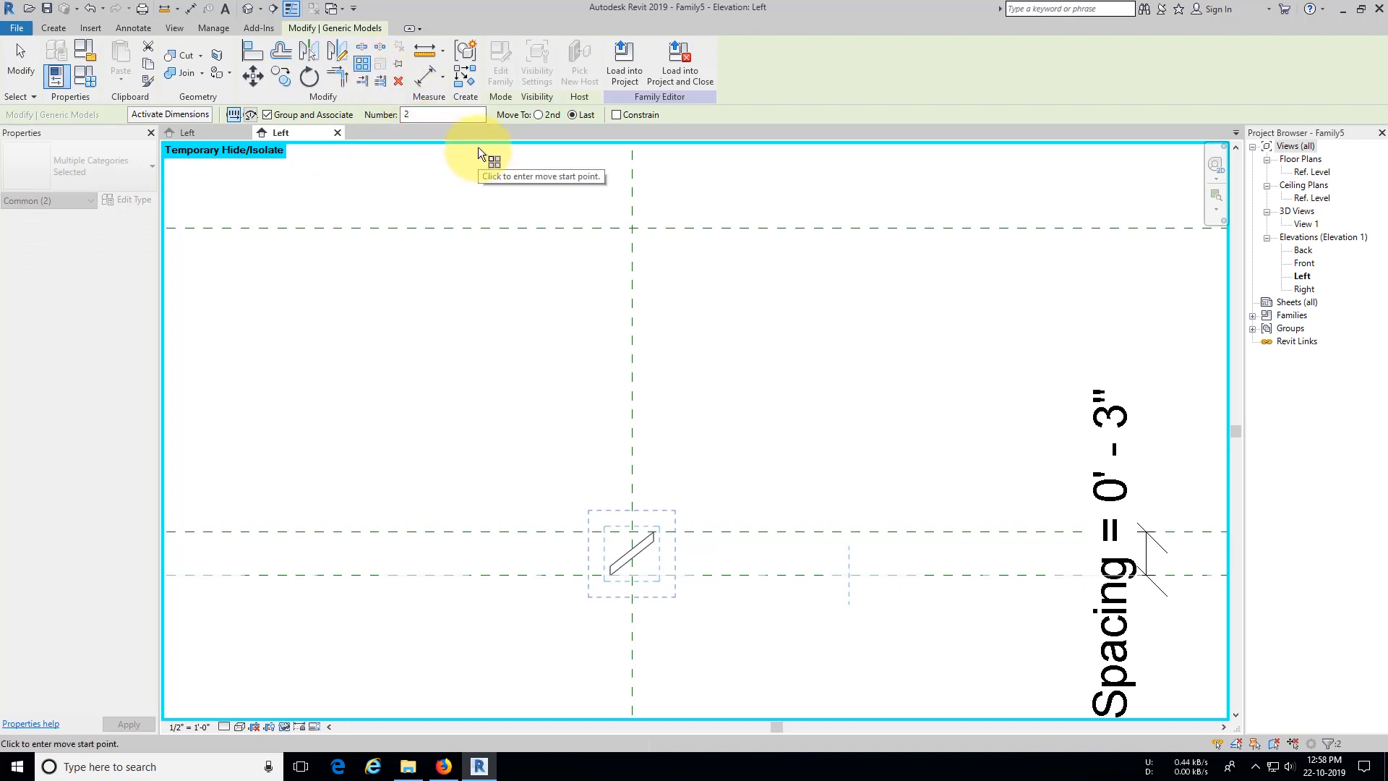
click(609, 575)
click(606, 532)
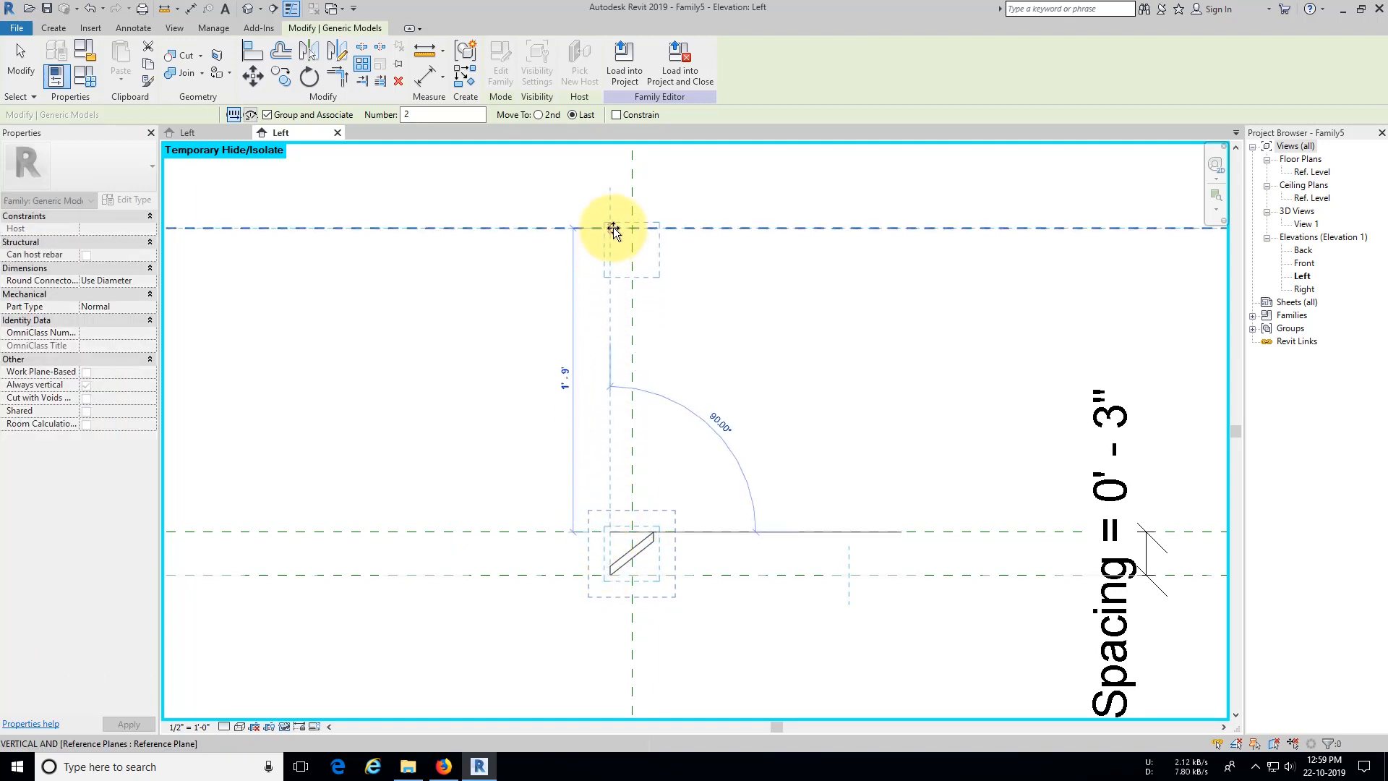
click(613, 233)
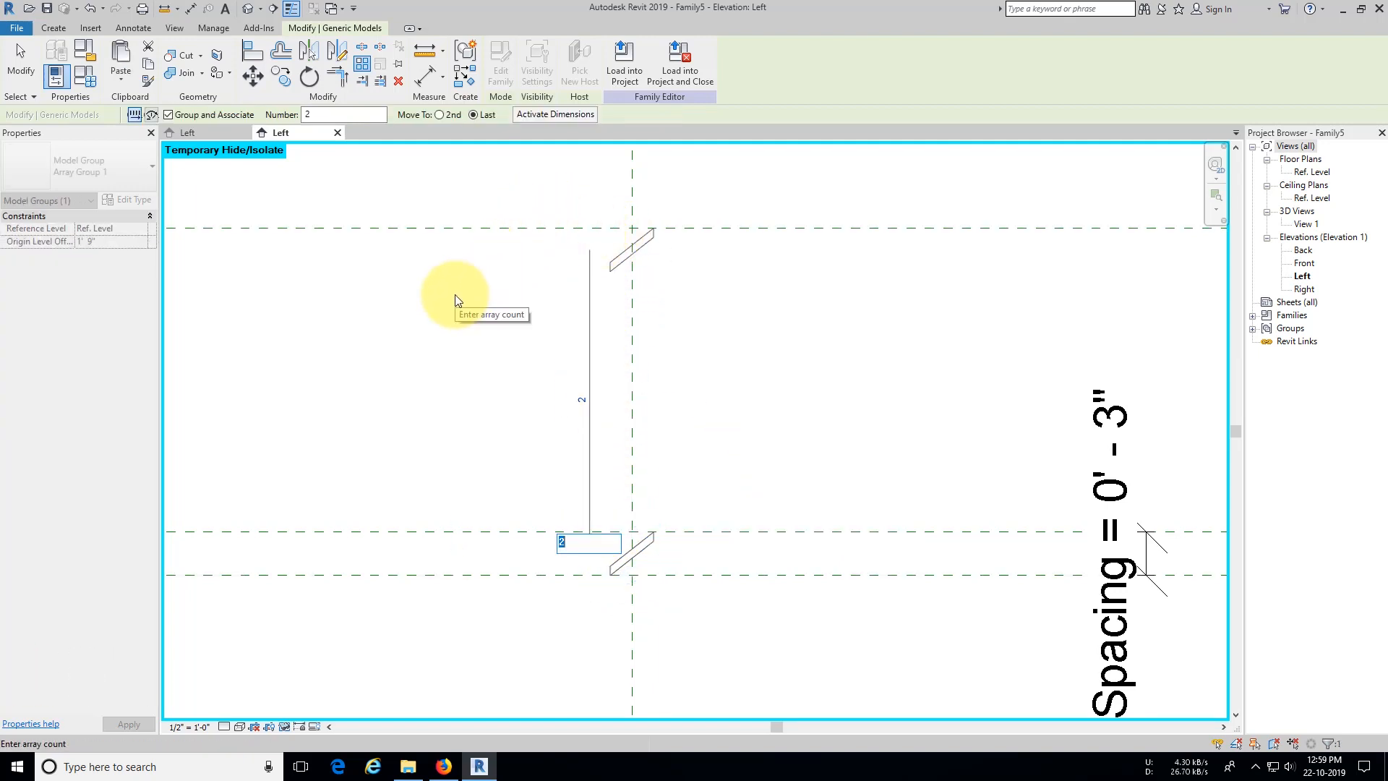
text(4)
key(Return)
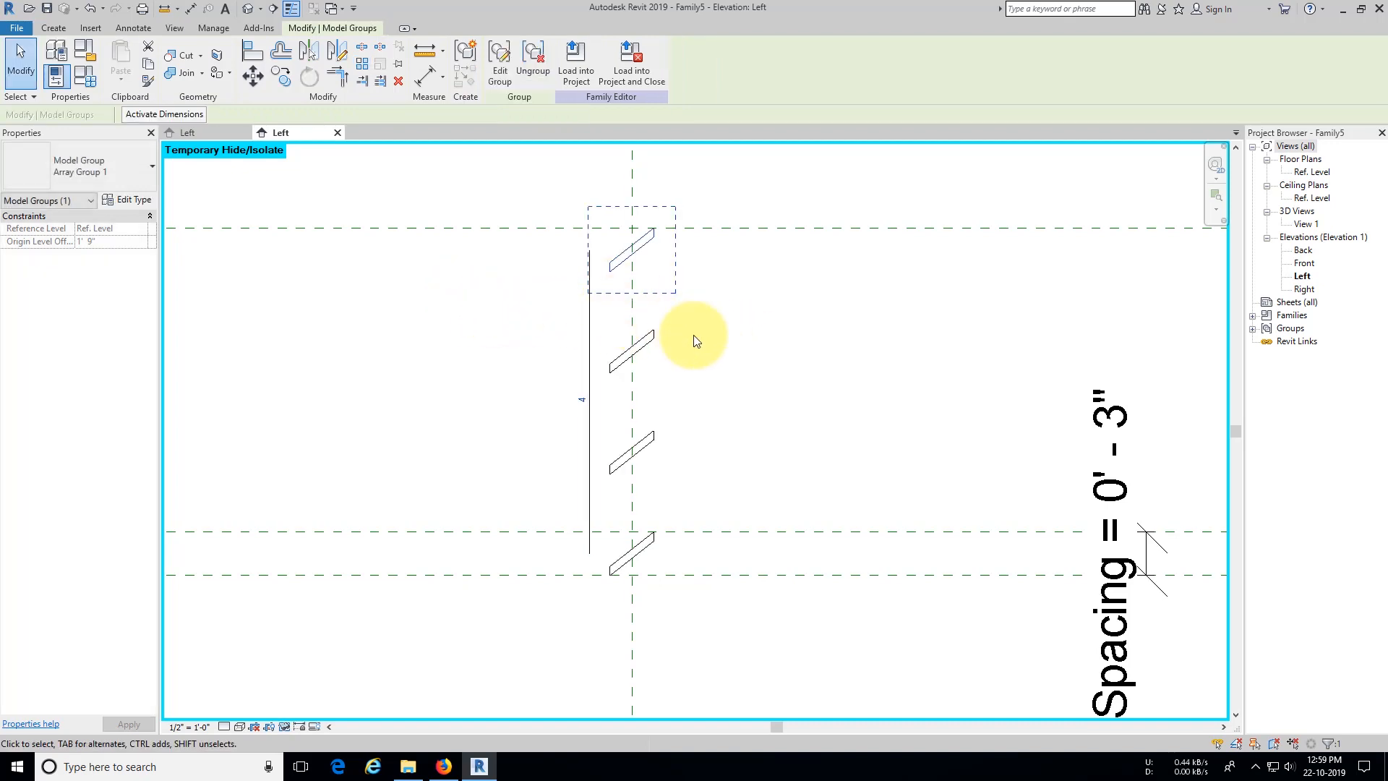
Step: Align the top of the uppermost array blade to the uppermost reference plane and lock the alignment
click(253, 52)
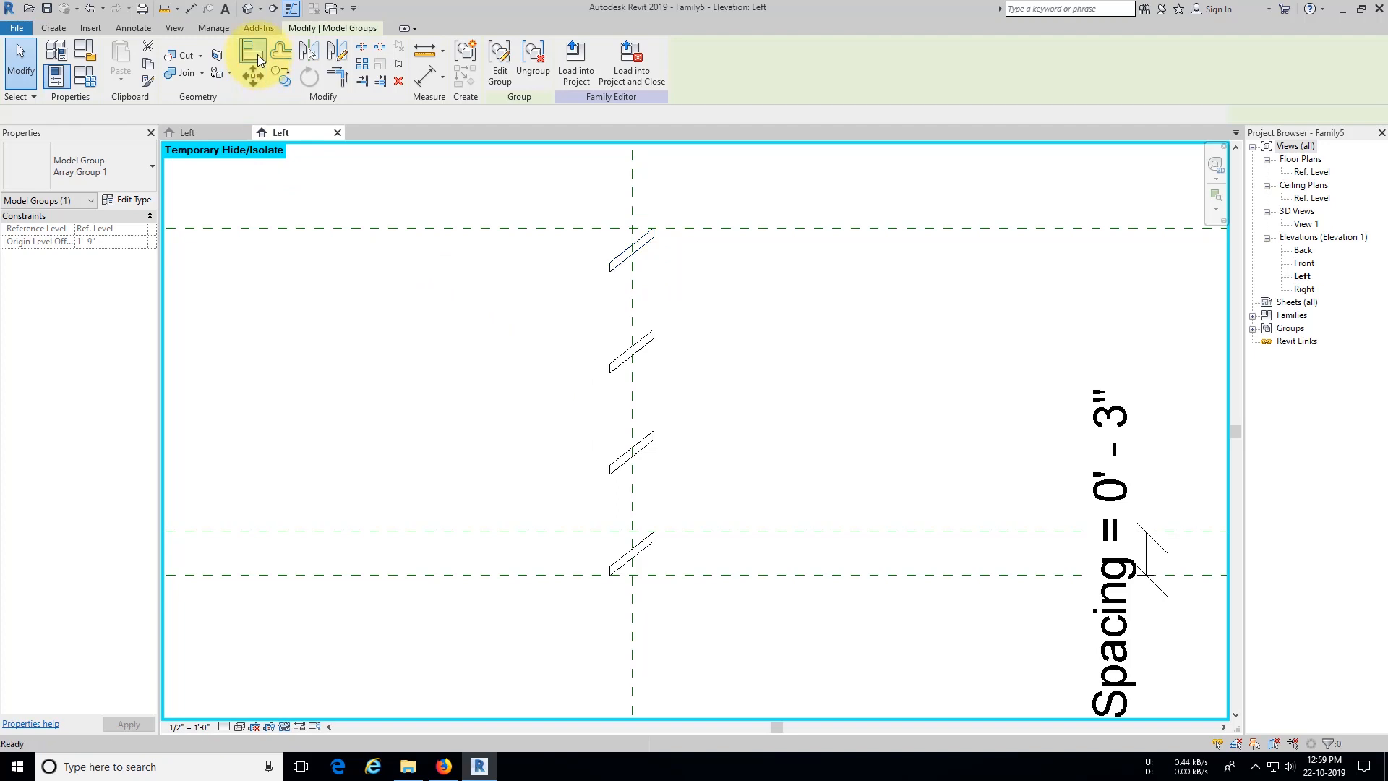
click(632, 228)
click(635, 226)
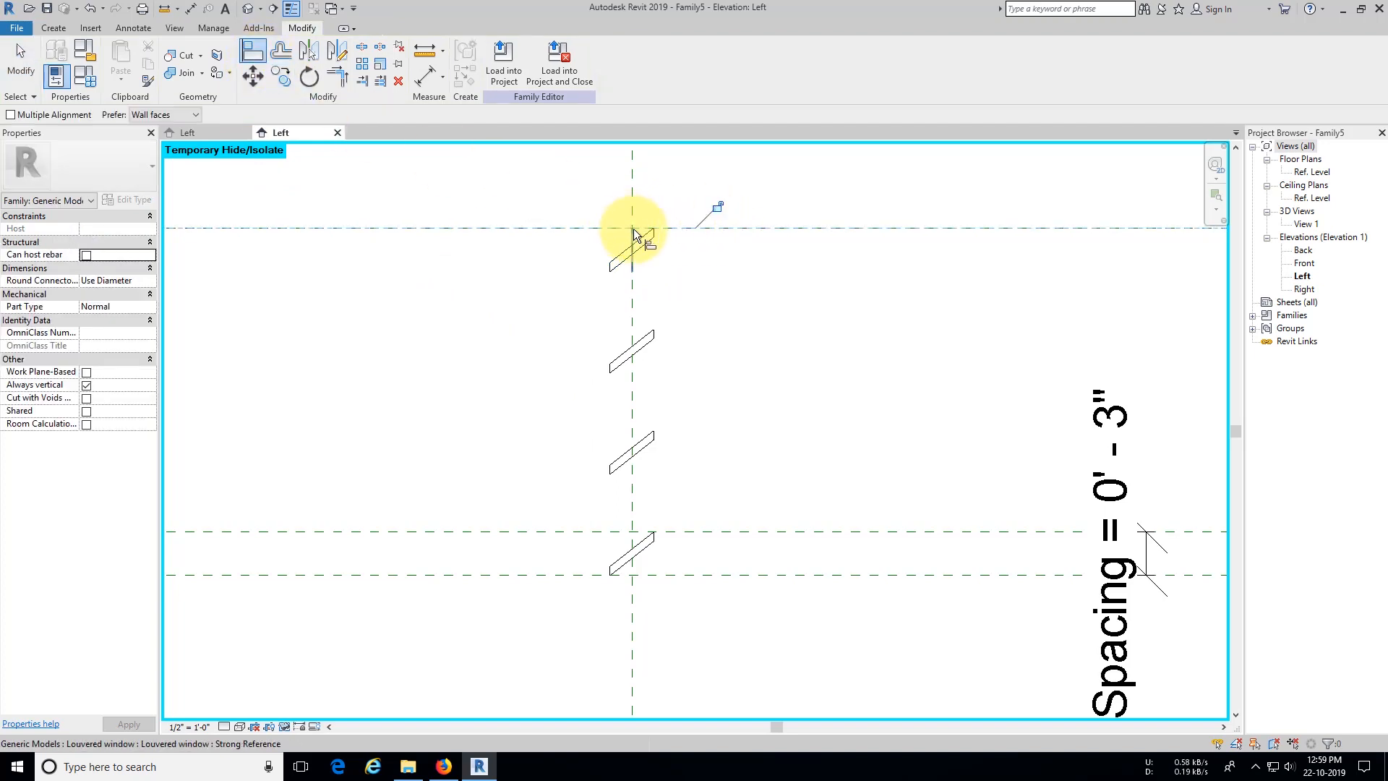
scroll(557, 384, down, 1)
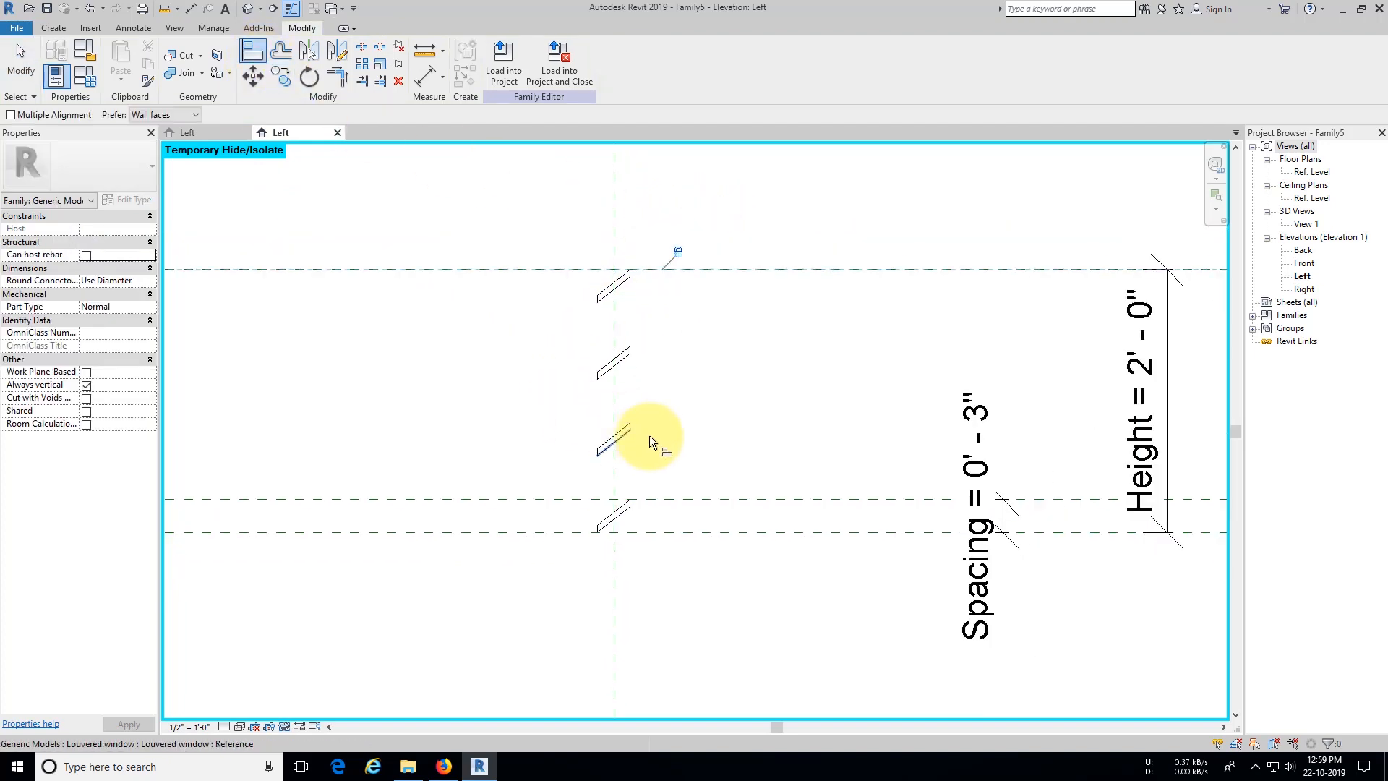
middle_drag(650, 436, 621, 480)
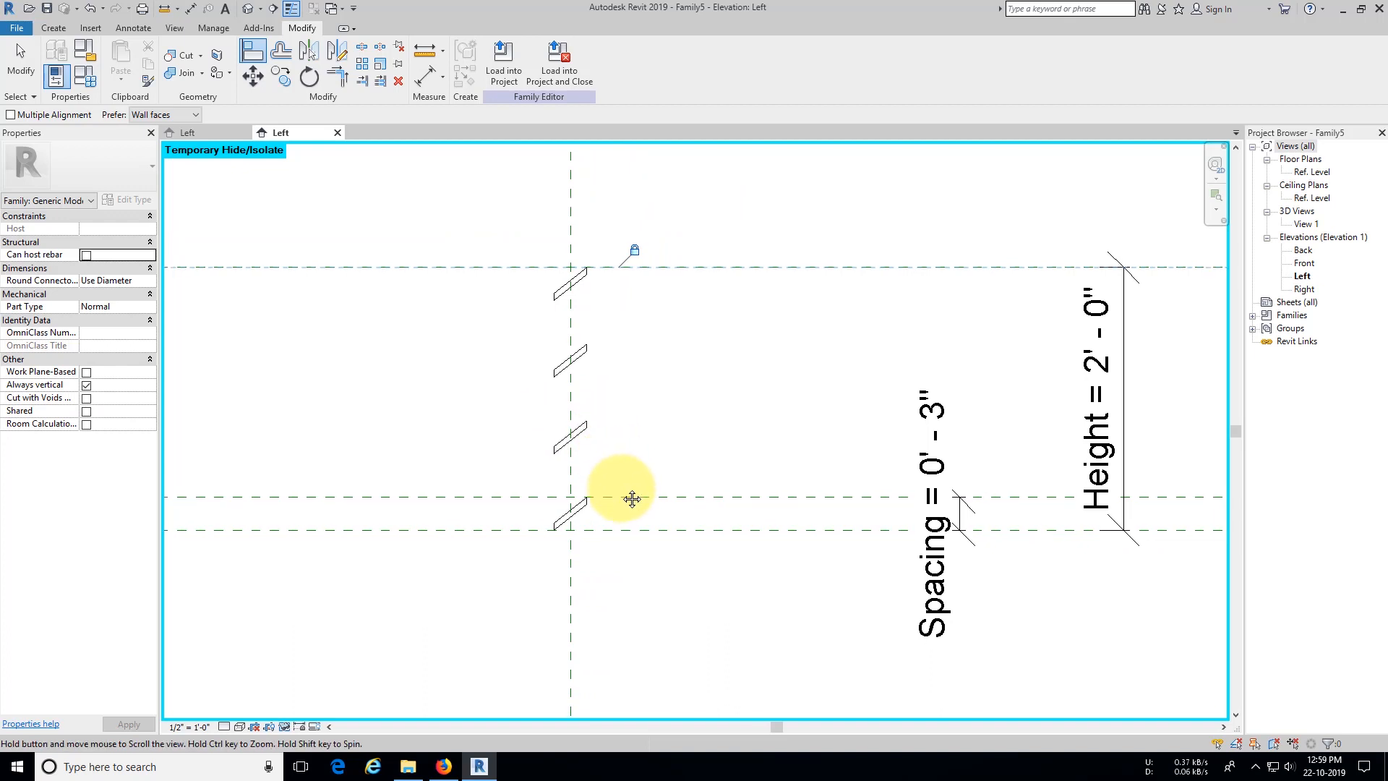
key(Escape)
key(Escape)
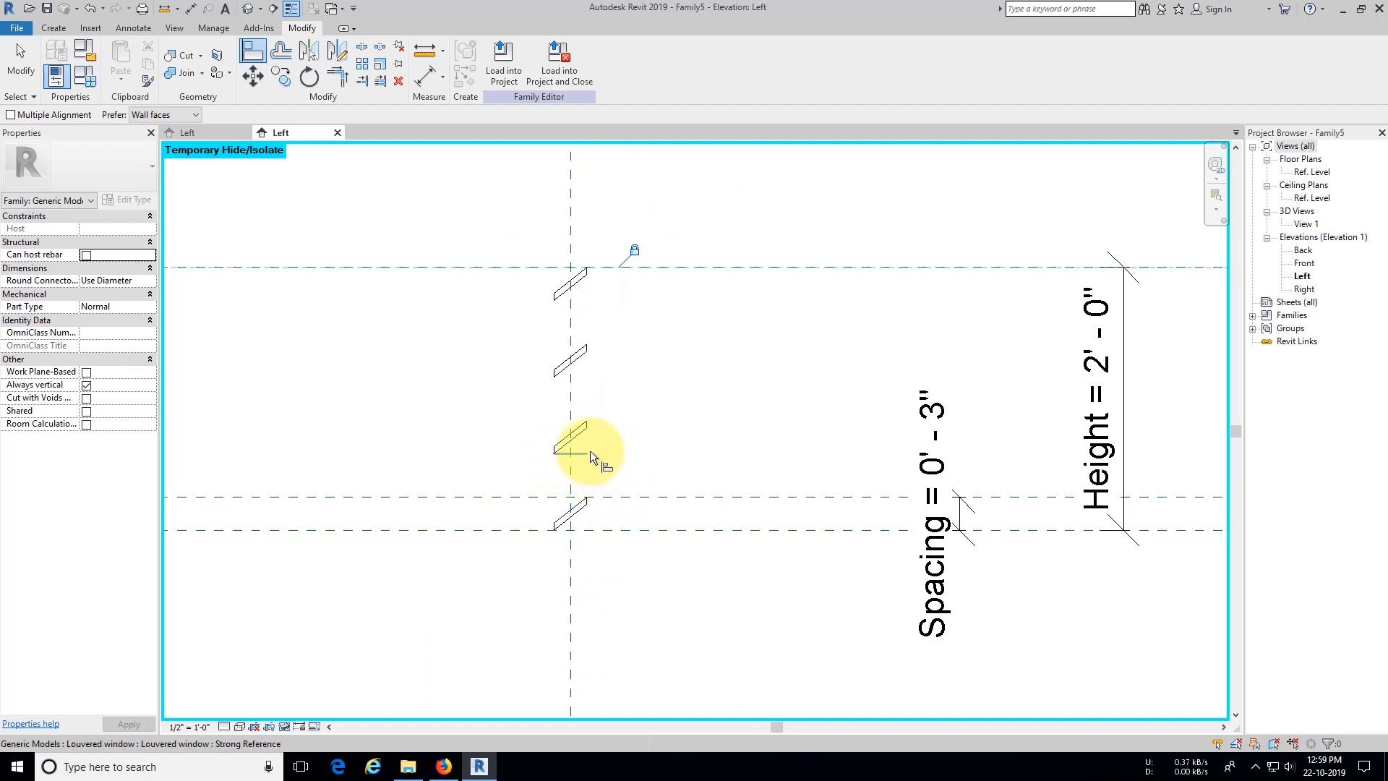
Step: Label the blade array's count with a new type parameter named Spacing Count
click(576, 435)
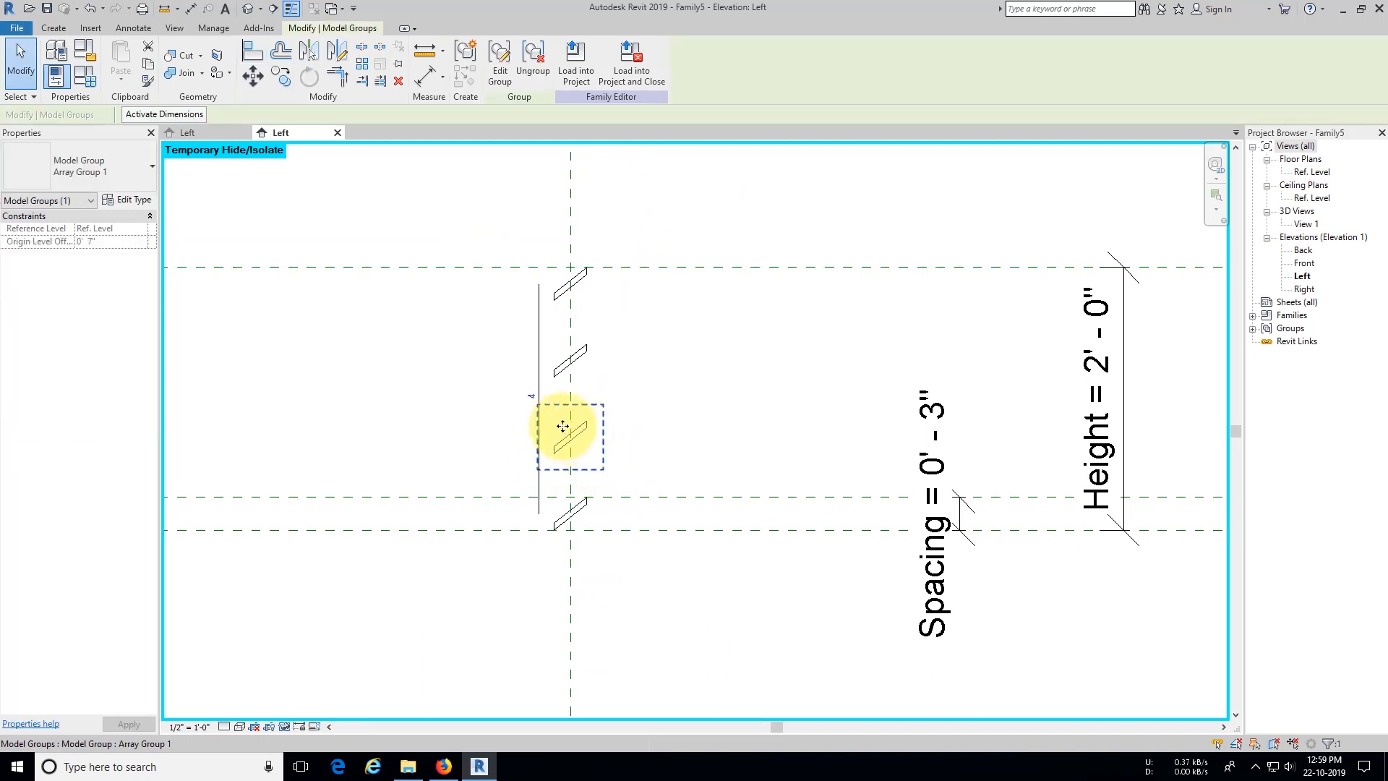
click(539, 367)
click(232, 116)
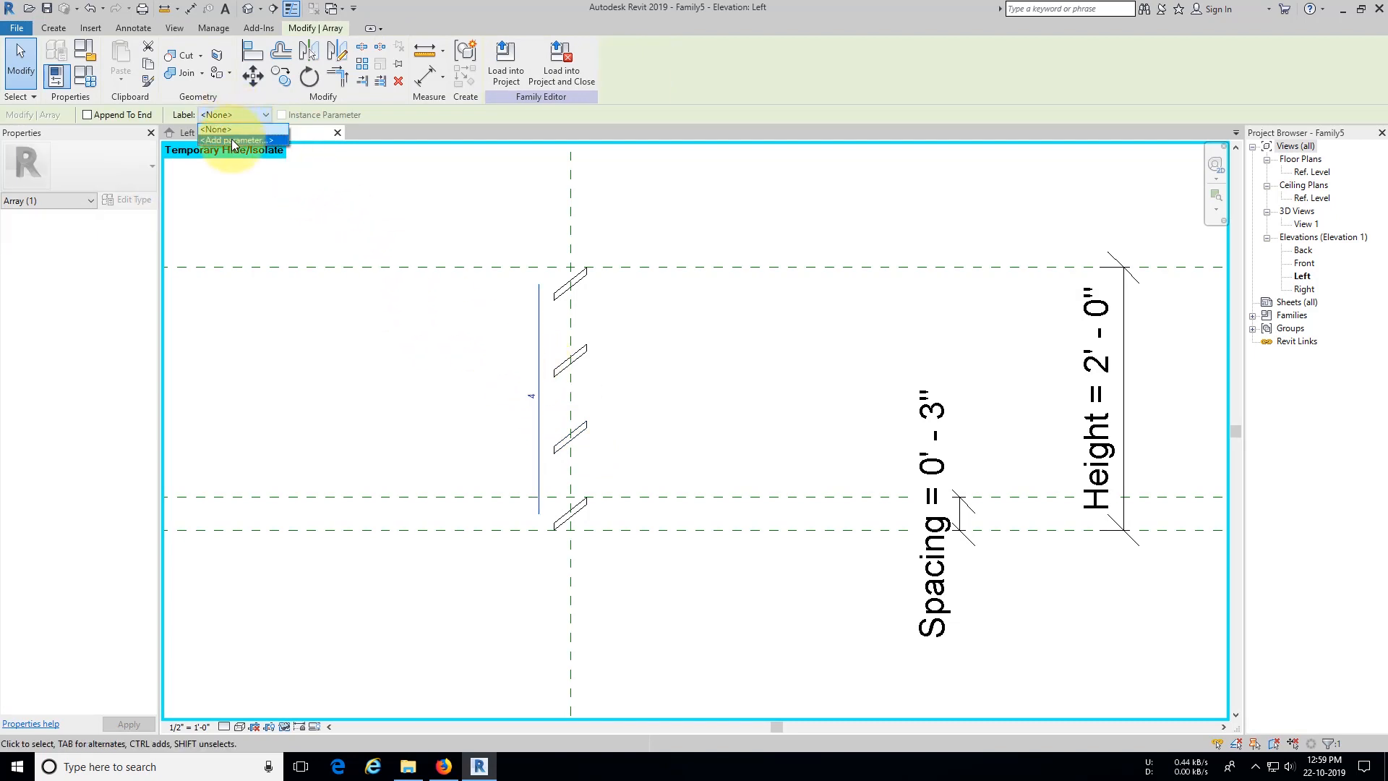
click(232, 139)
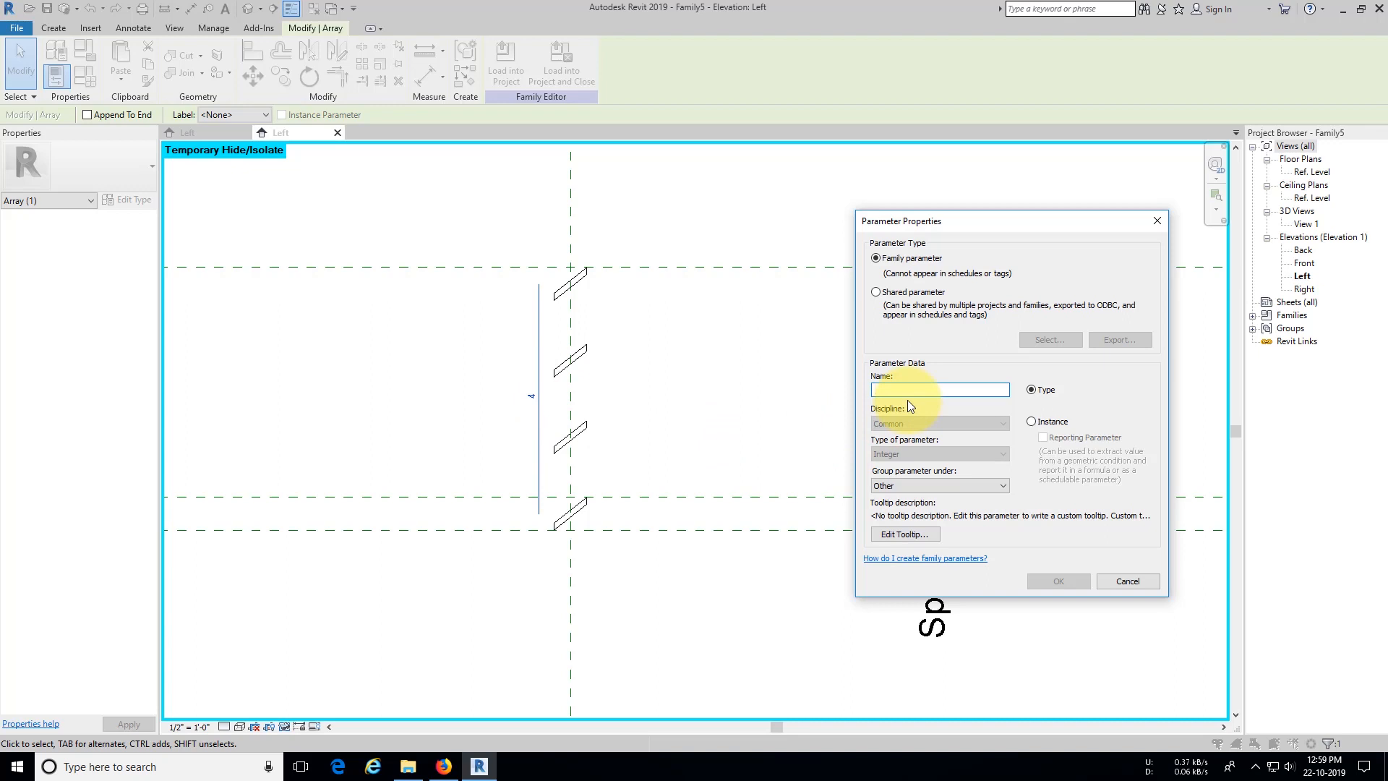
text(Spa)
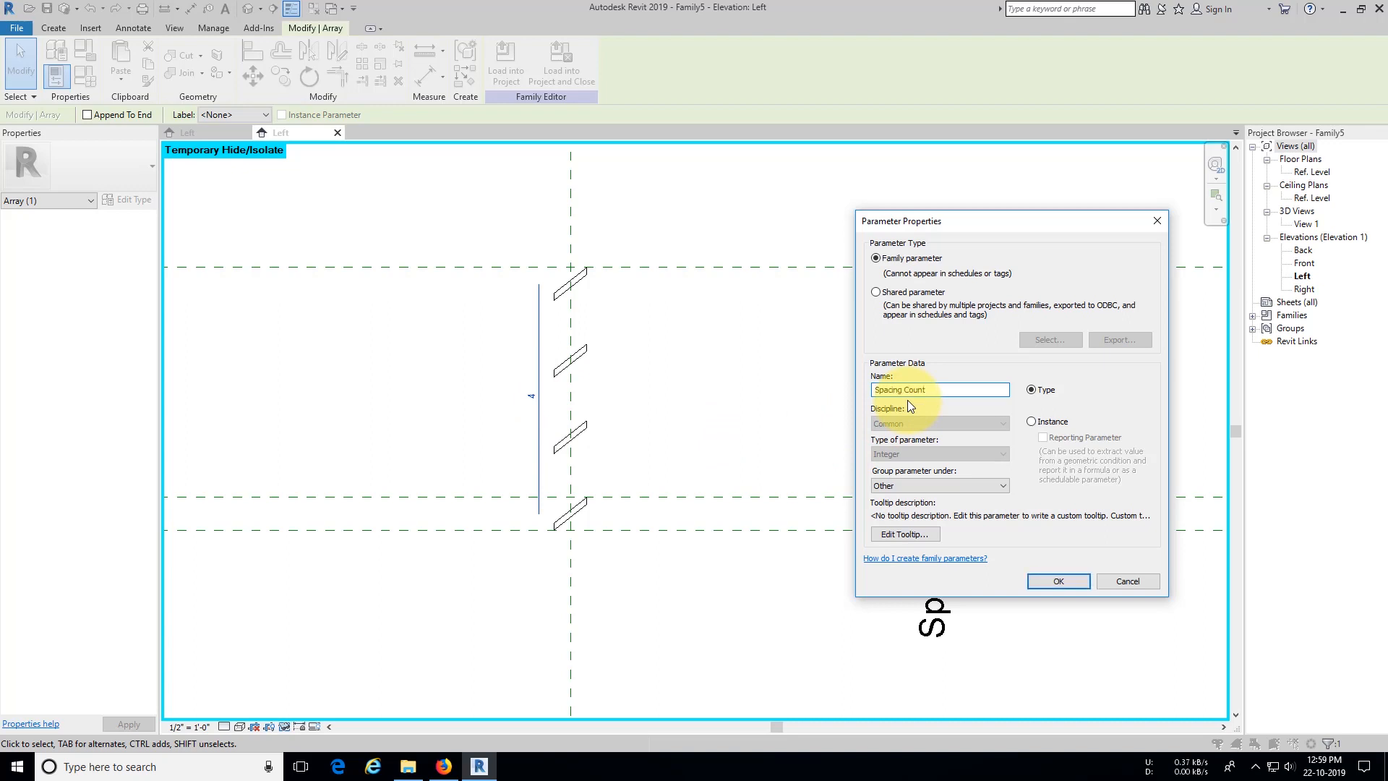
text(cing Count)
key(Return)
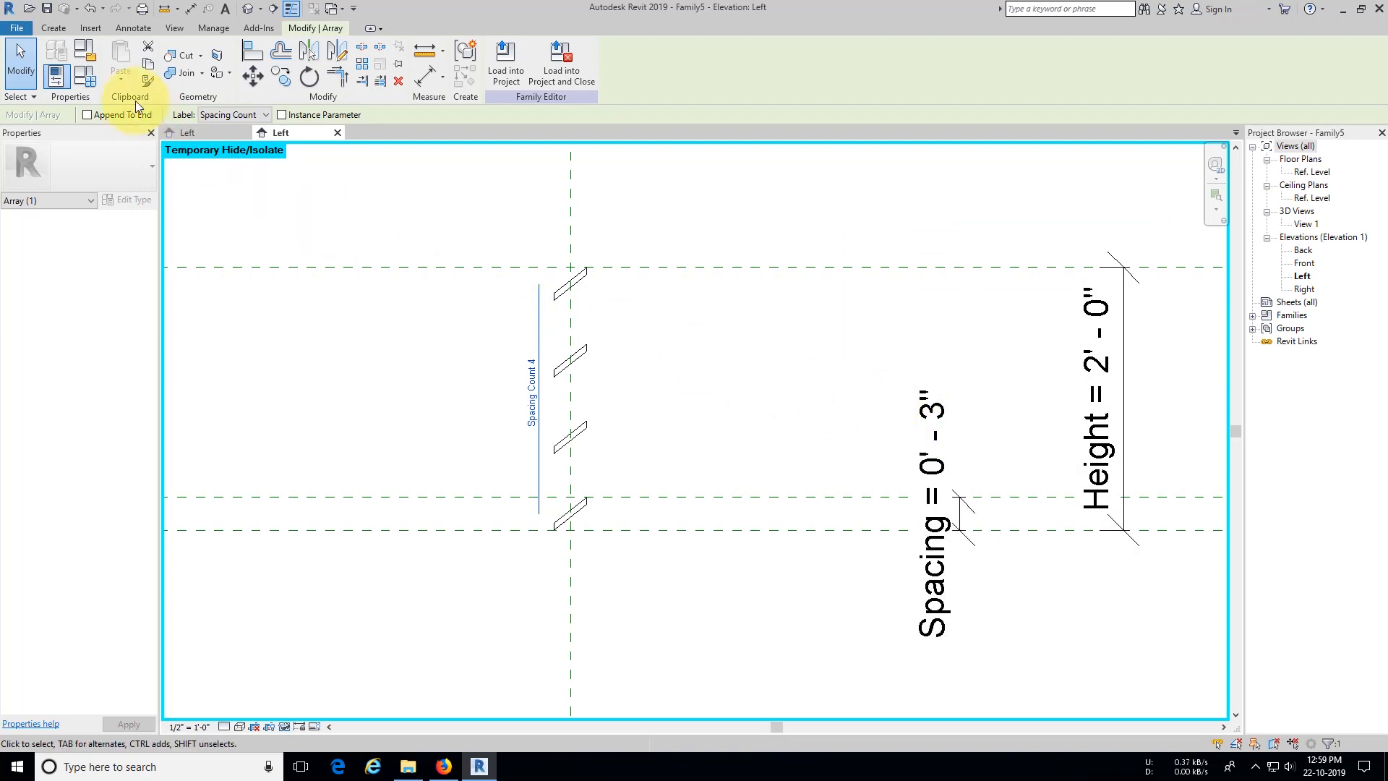
Step: Give the Spacing Count parameter the formula Height / Spacing in Family Types and apply it
click(94, 77)
drag(986, 211, 324, 209)
click(358, 354)
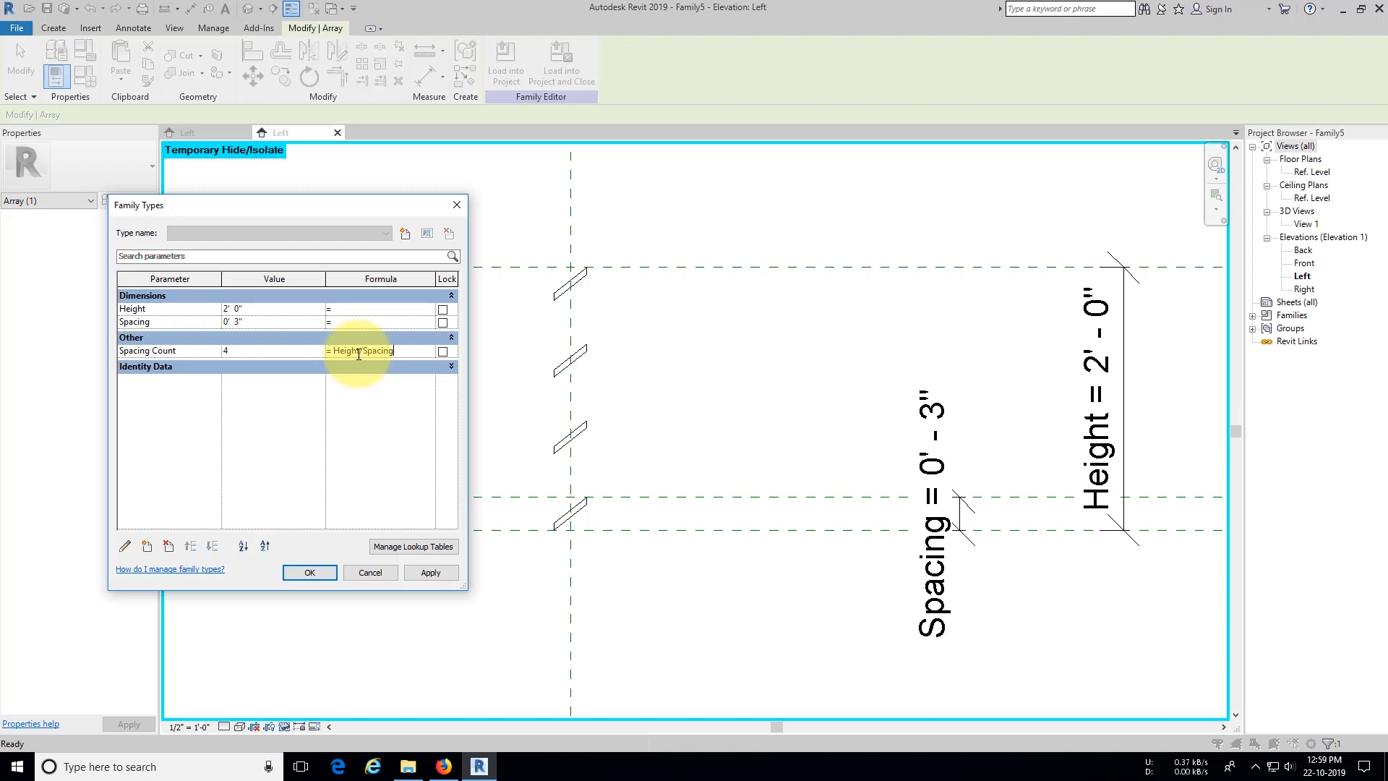
click(426, 576)
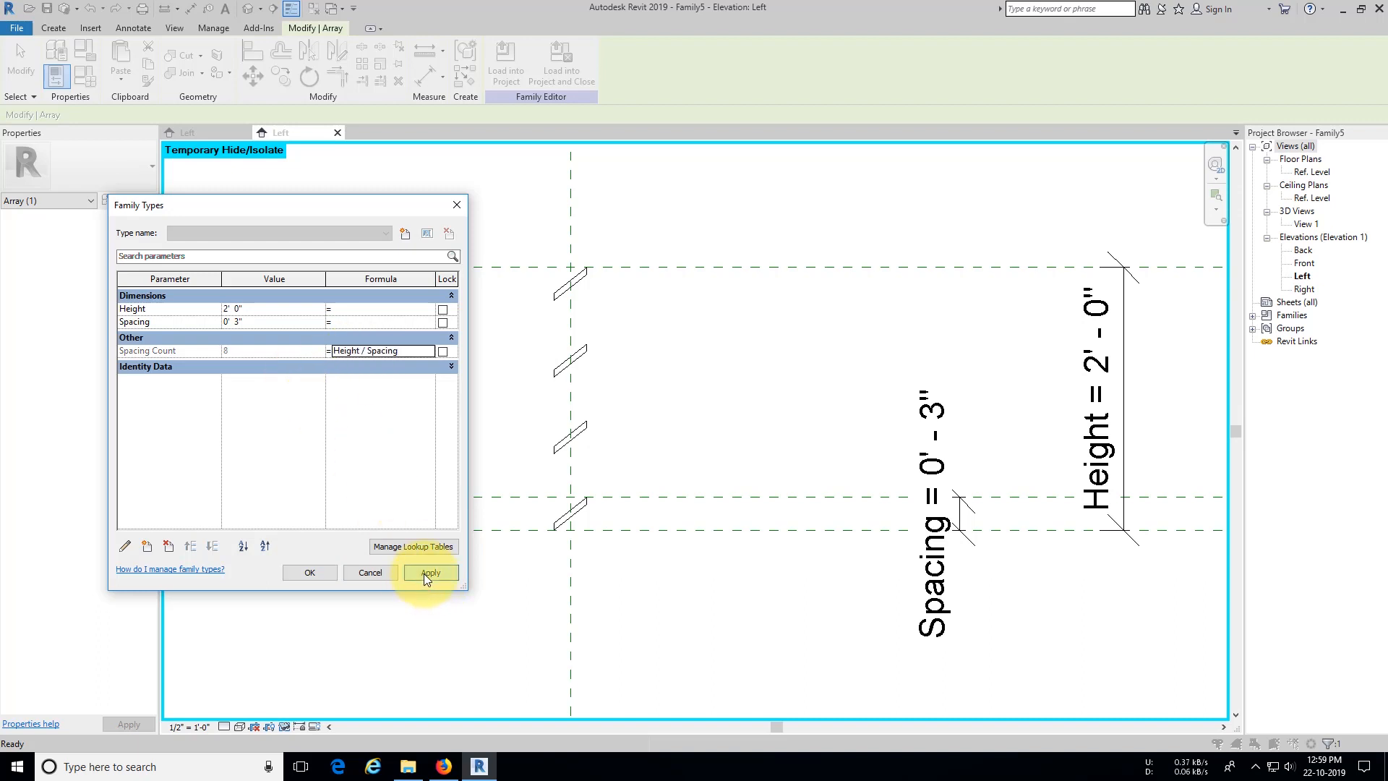
click(308, 572)
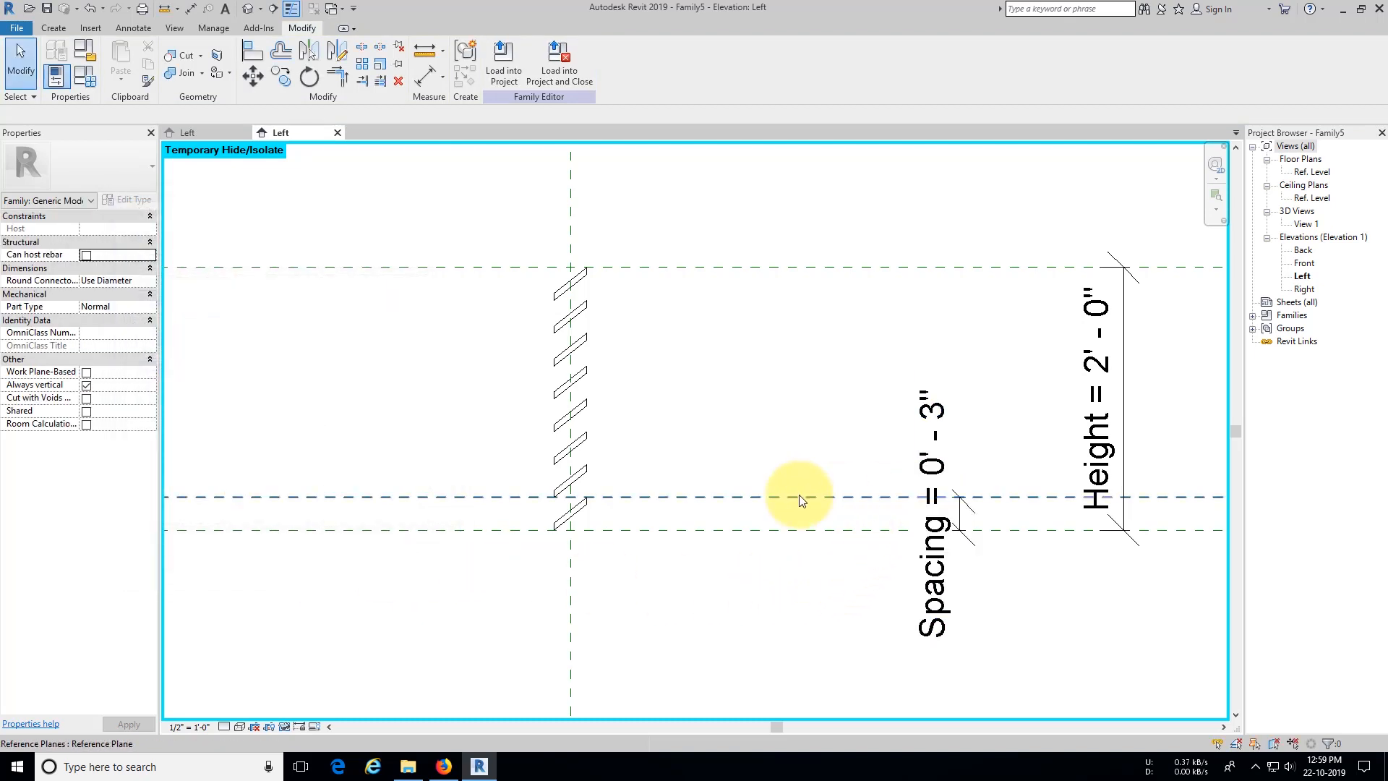
Step: Set the Height parameter to 3' 0" in Family Types and apply it to test the blade array
scroll(774, 496, down, 2)
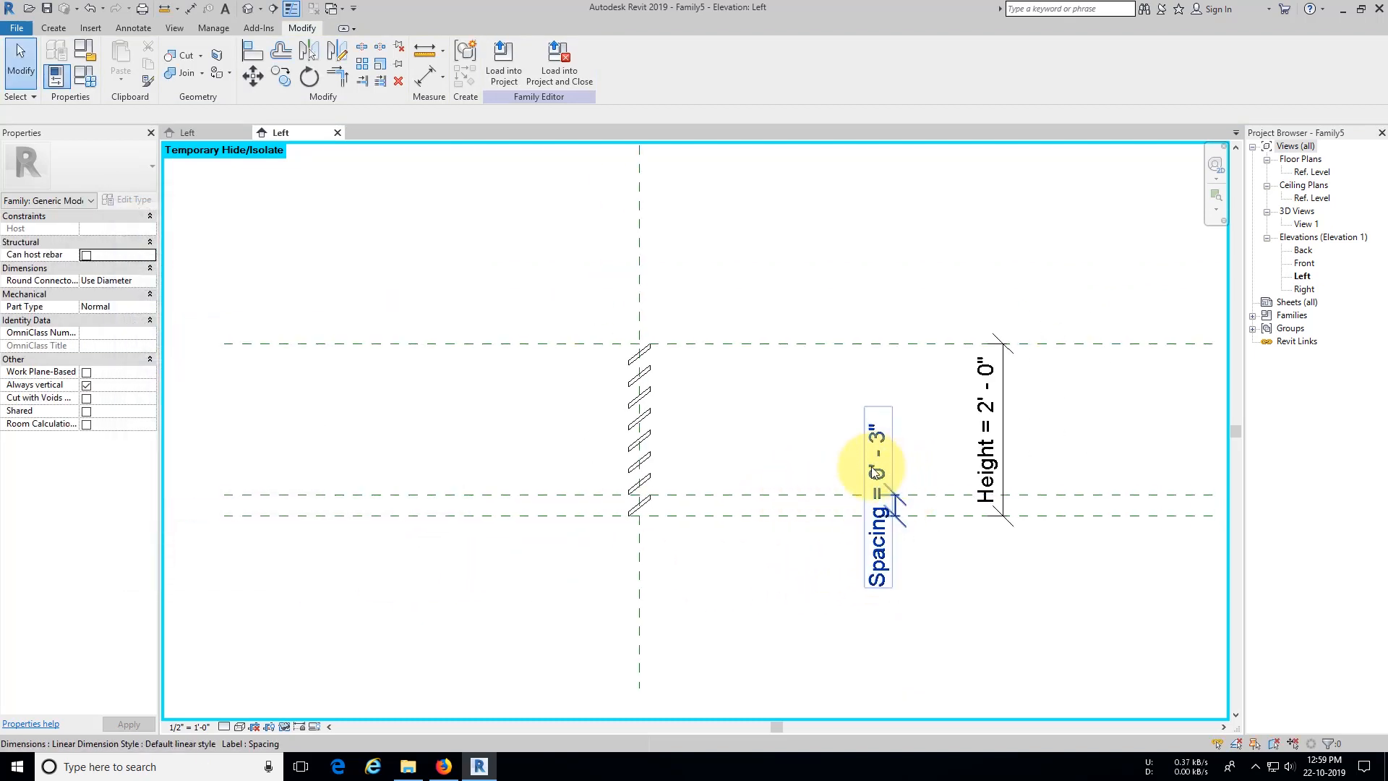
middle_drag(871, 466, 722, 458)
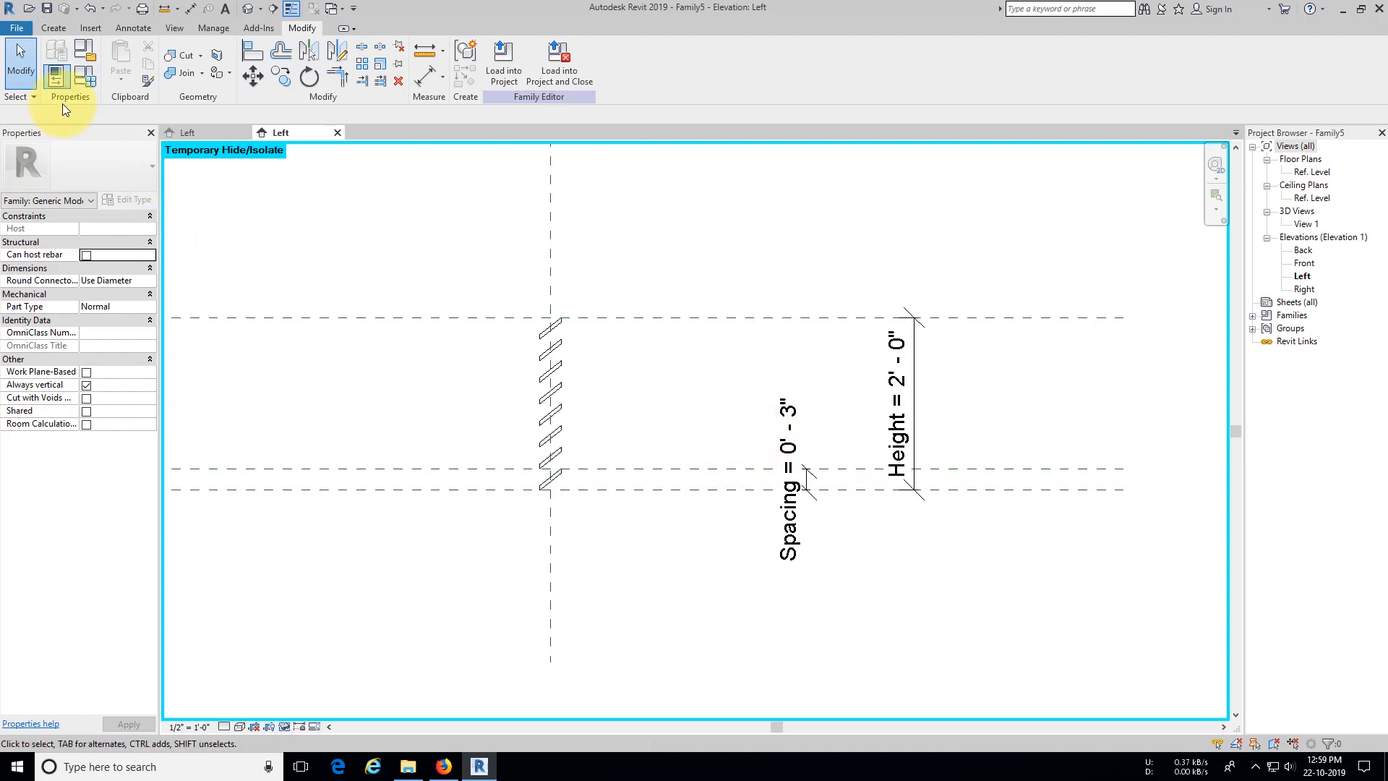
click(86, 75)
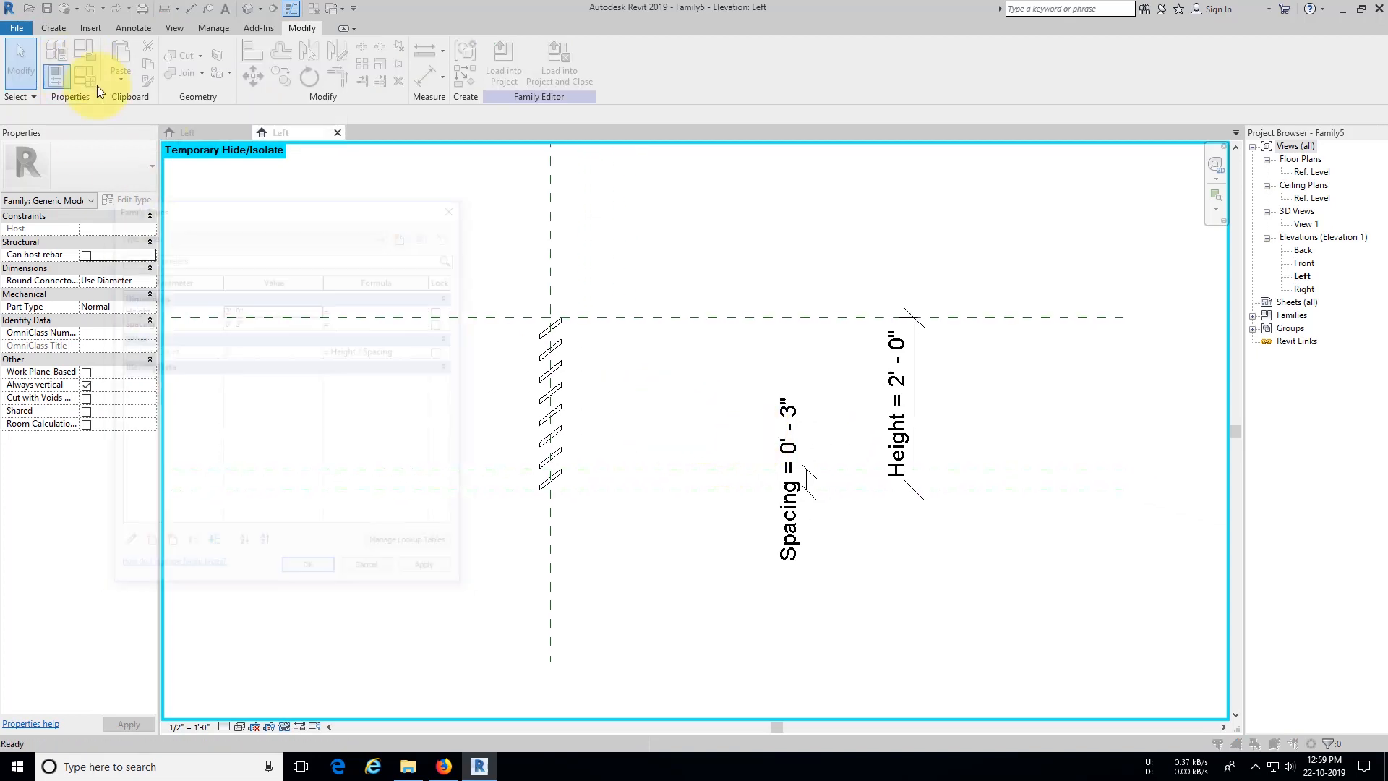
double_click(279, 310)
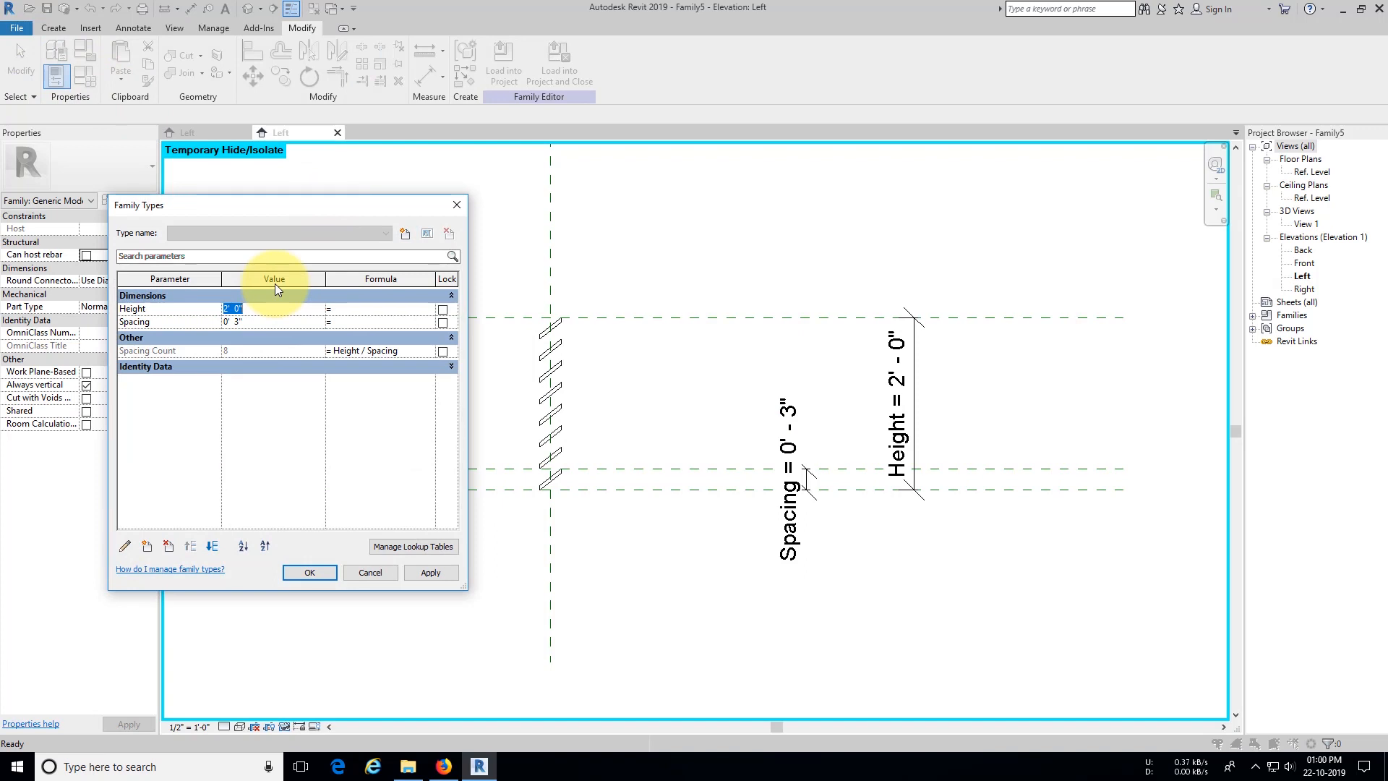
text(3)
click(276, 322)
click(427, 573)
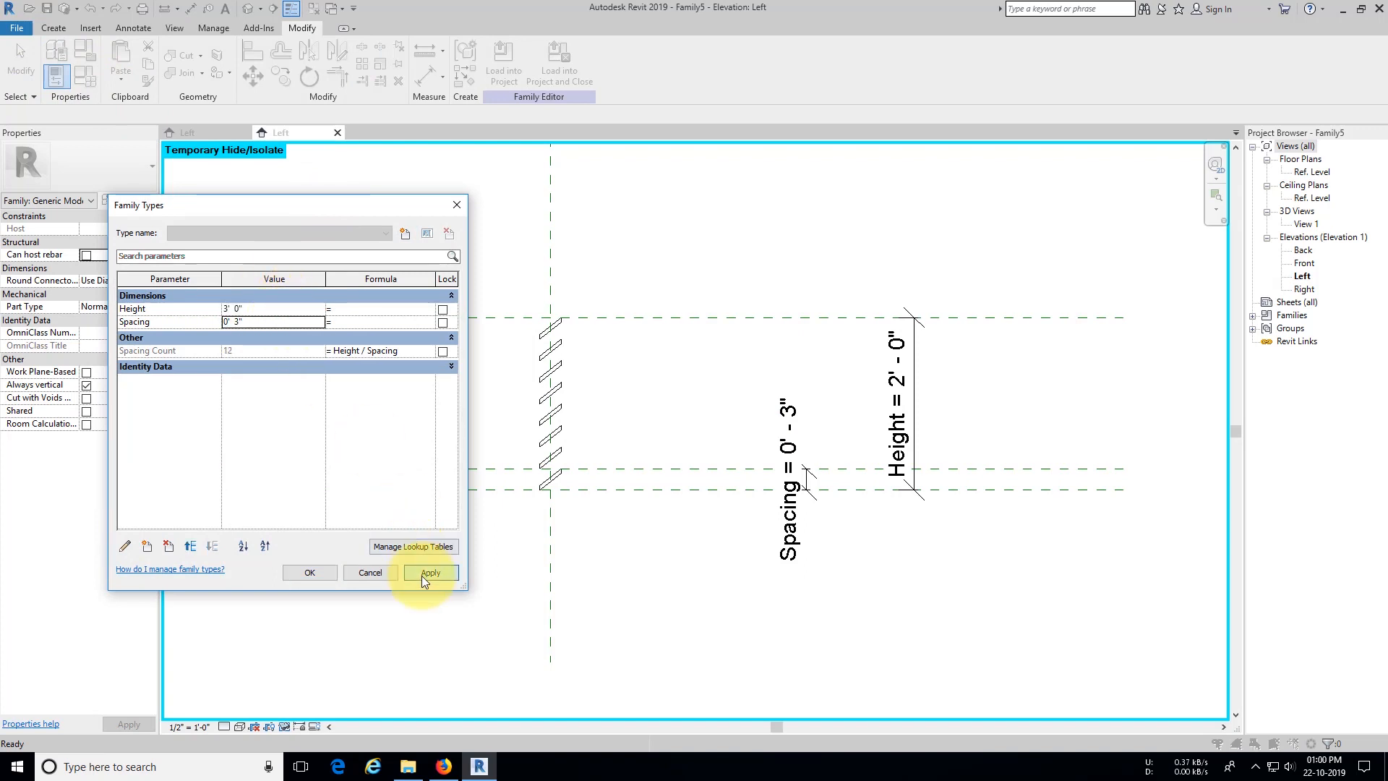
Step: Set the Height parameter to 1' 0" and apply it to the blade array
double_click(289, 312)
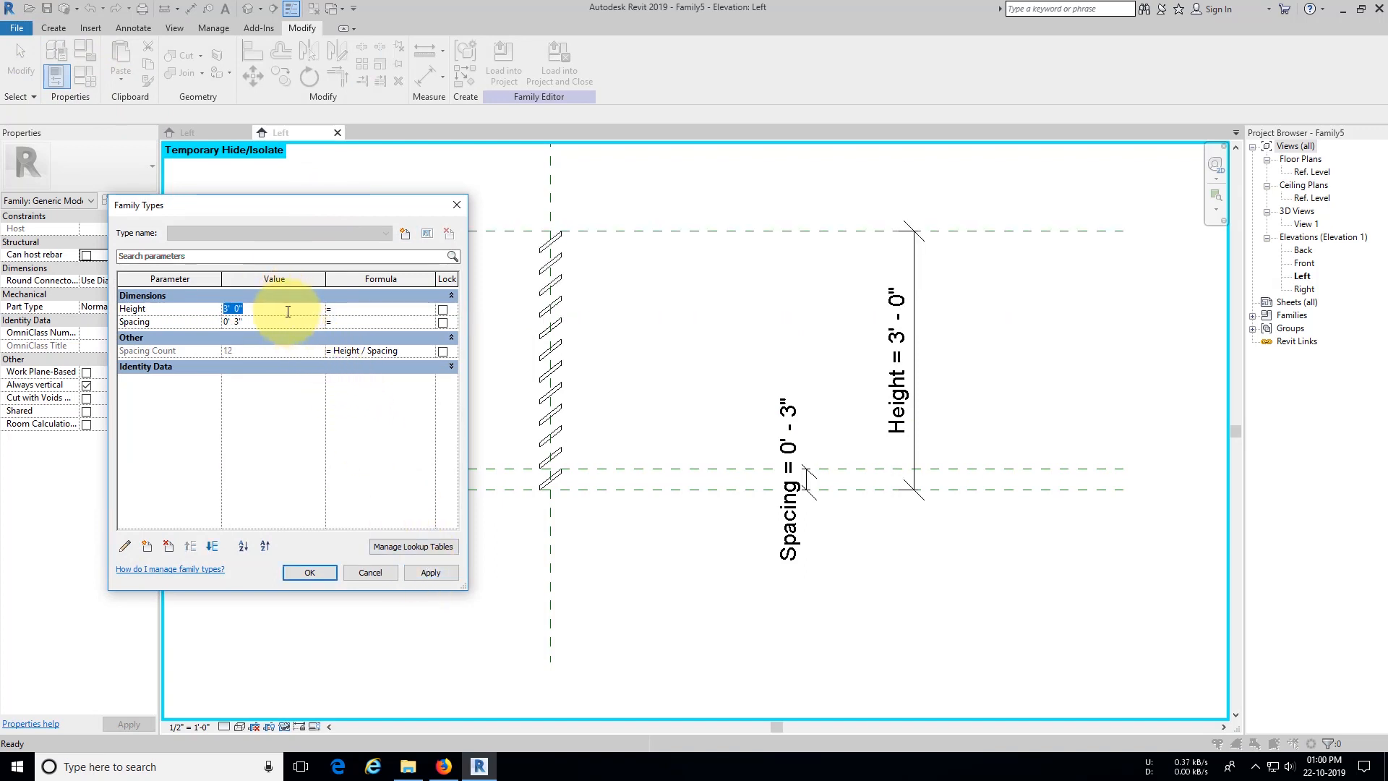
text(1)
key(Tab)
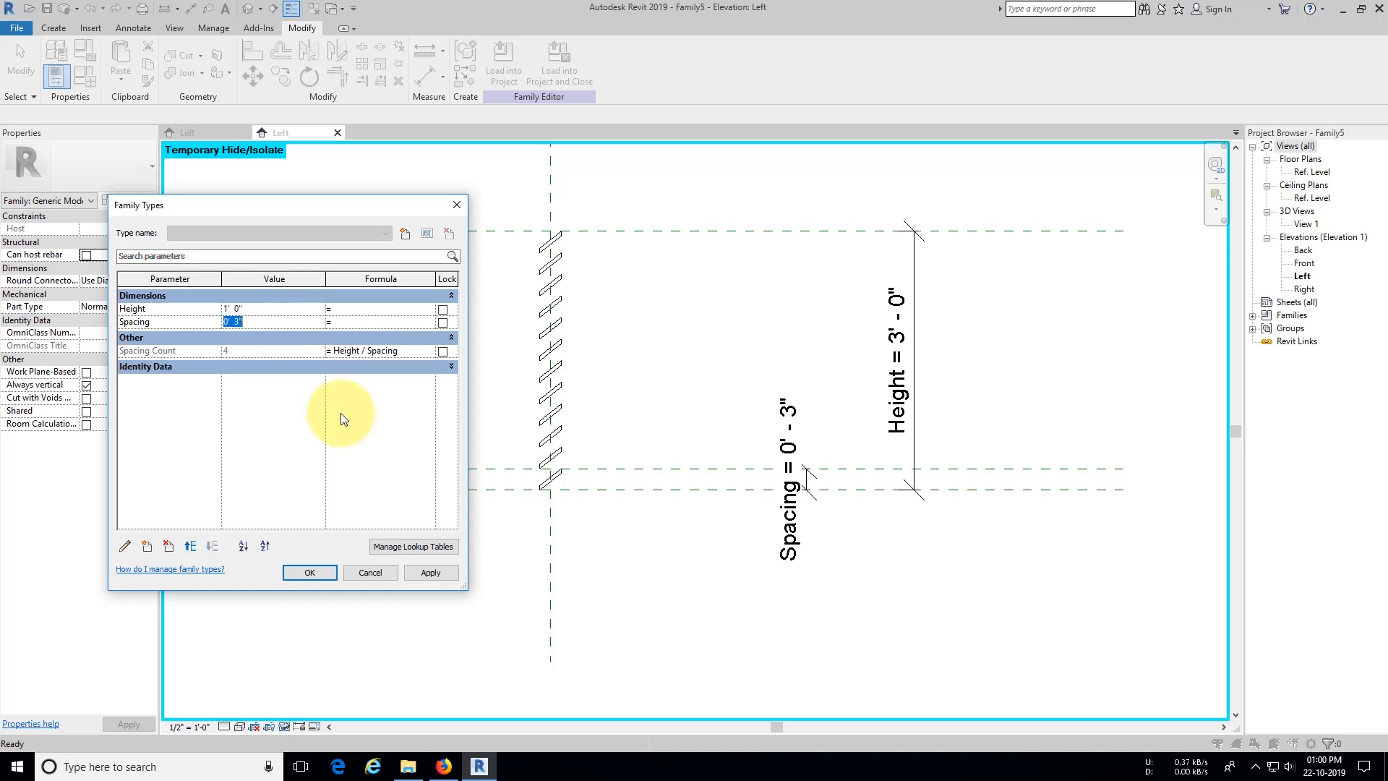
click(427, 573)
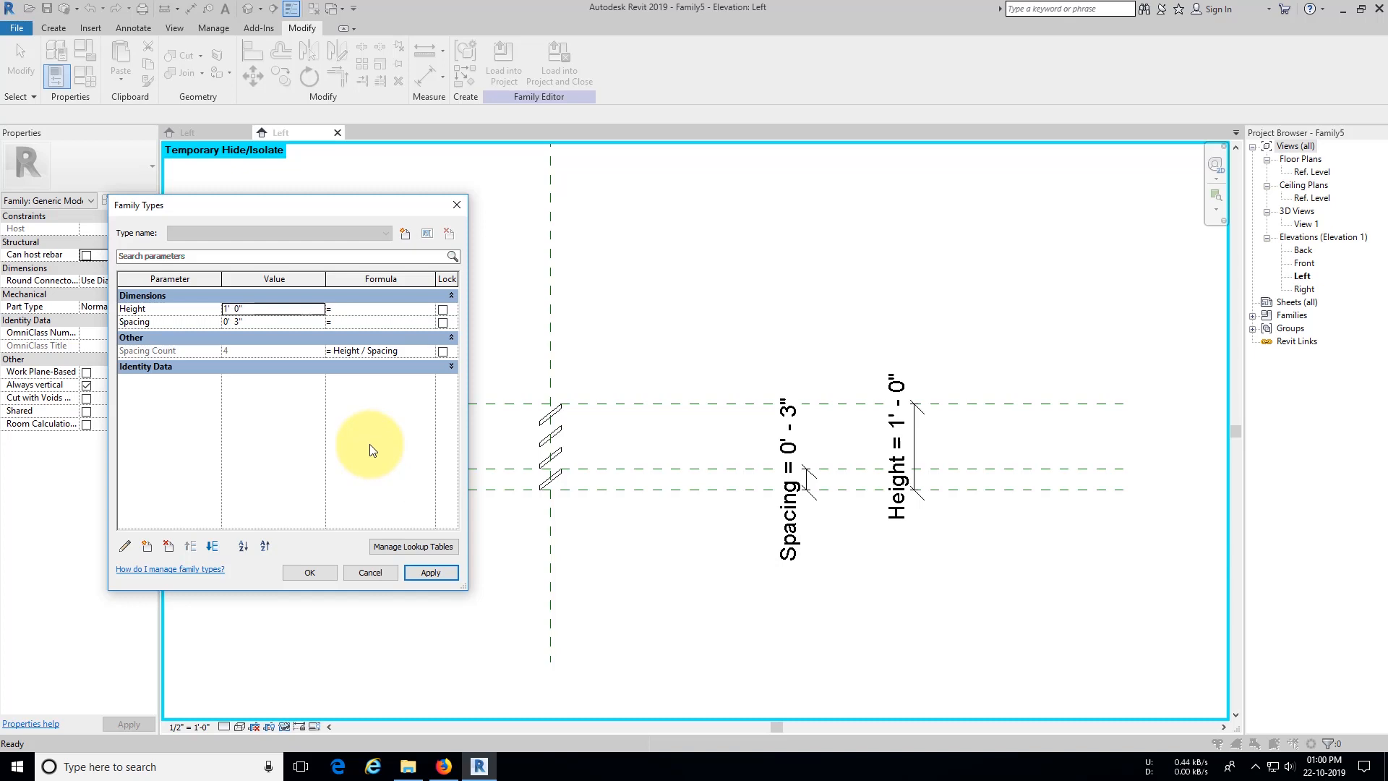
Step: Set the Height parameter to 2' 0" and Spacing to 0' 2" in Family Types, apply them and accept the dialog
click(266, 323)
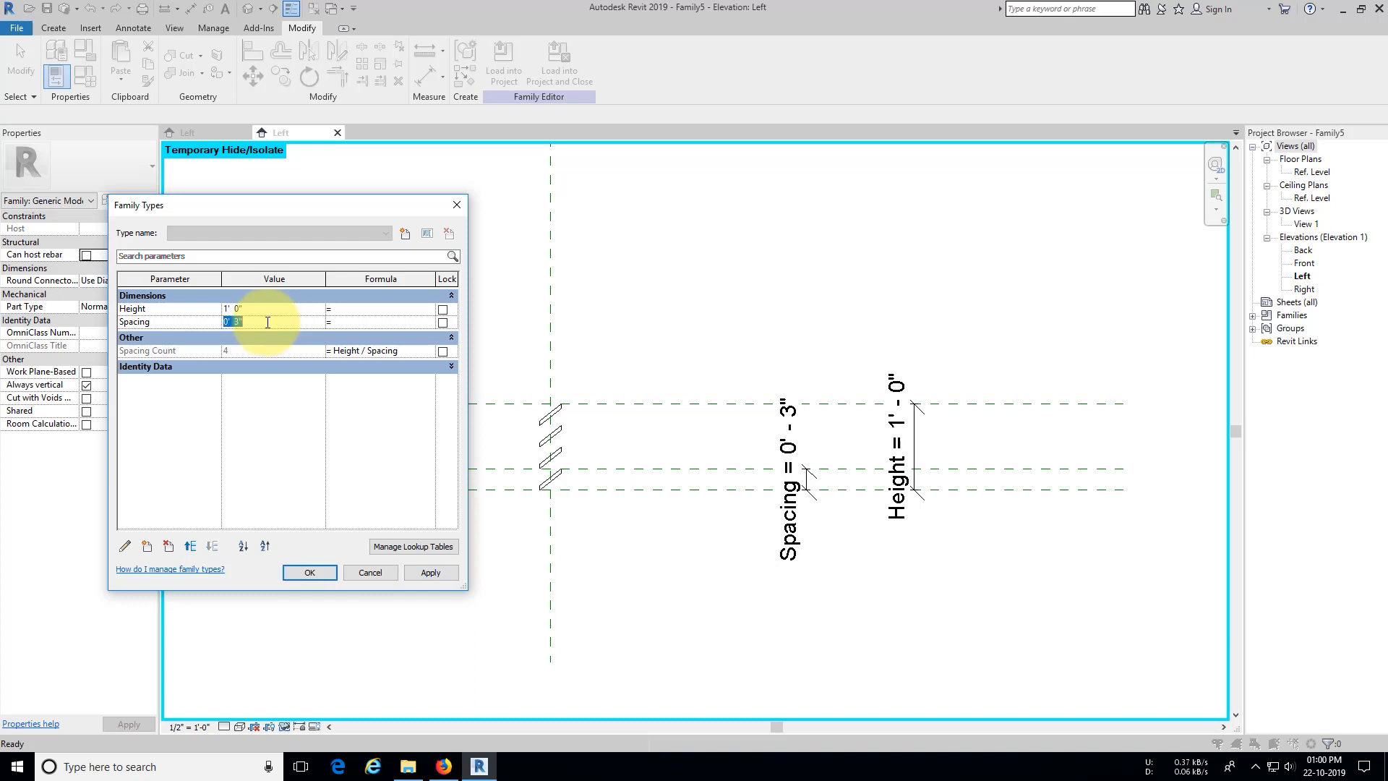
click(268, 310)
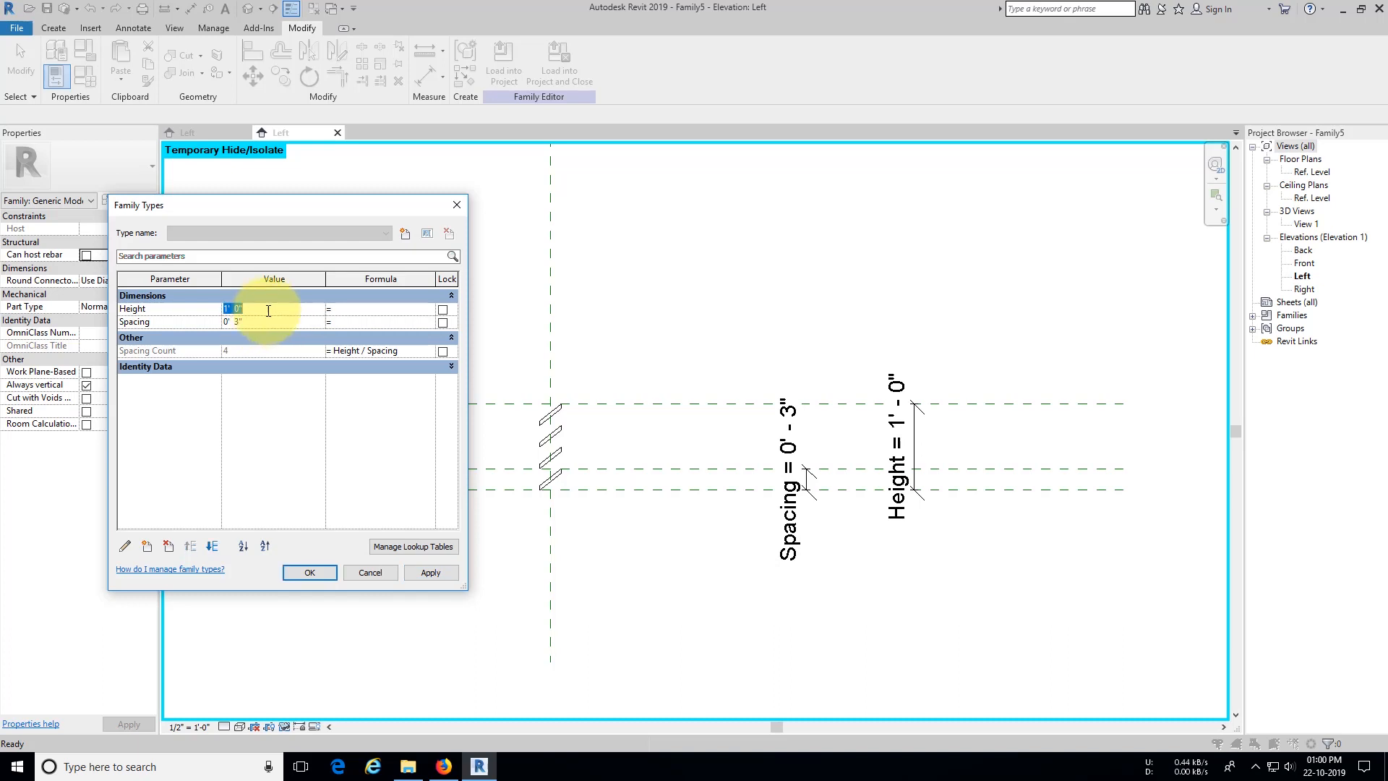
text(2)
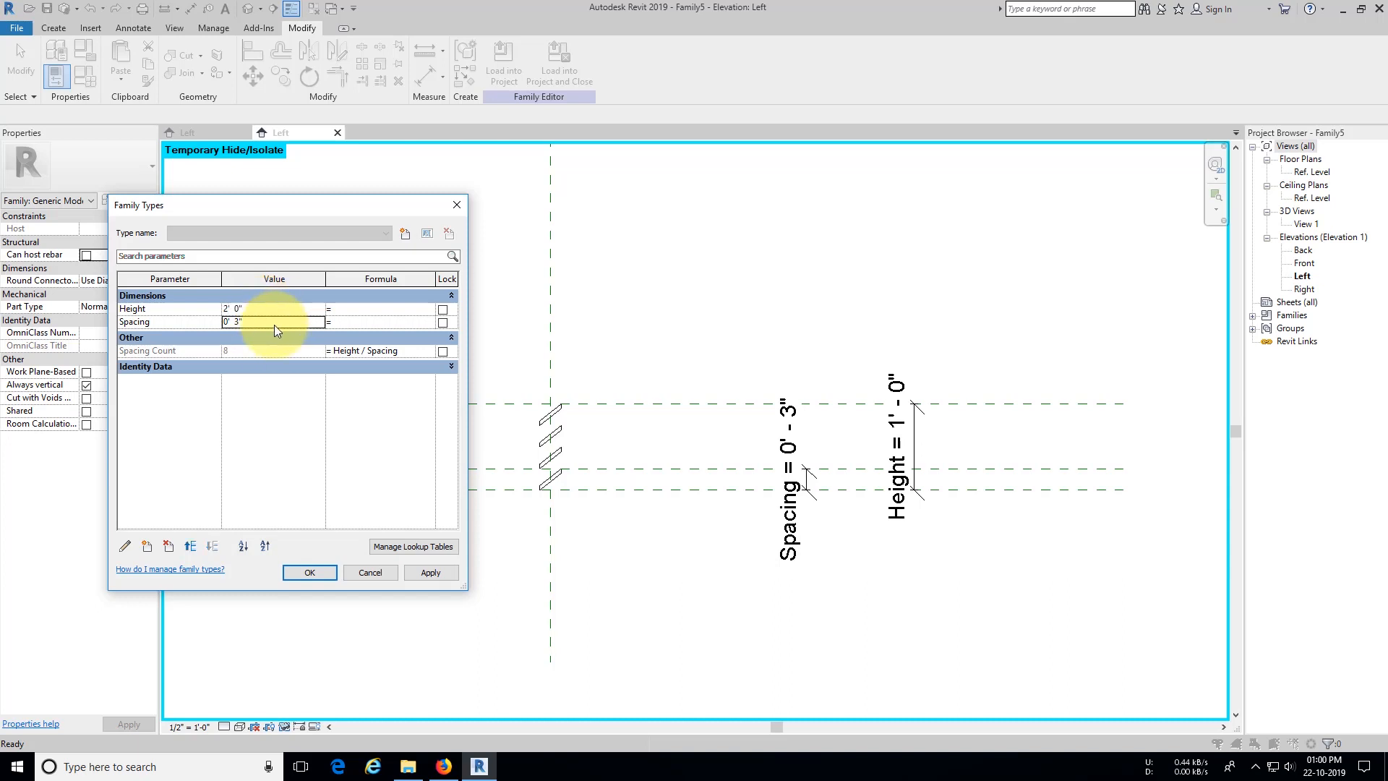
click(275, 324)
text(2)
key(Return)
click(274, 322)
text(2")
click(441, 579)
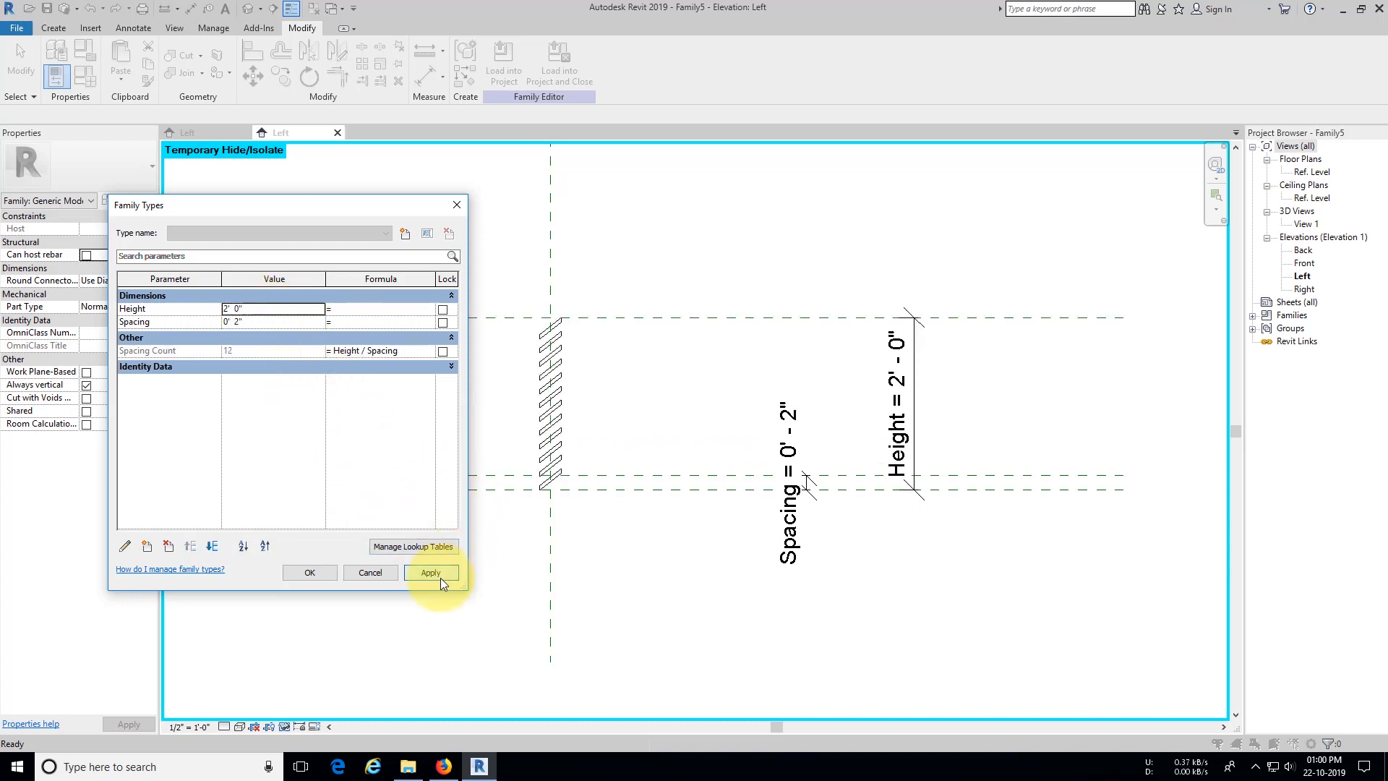
click(322, 572)
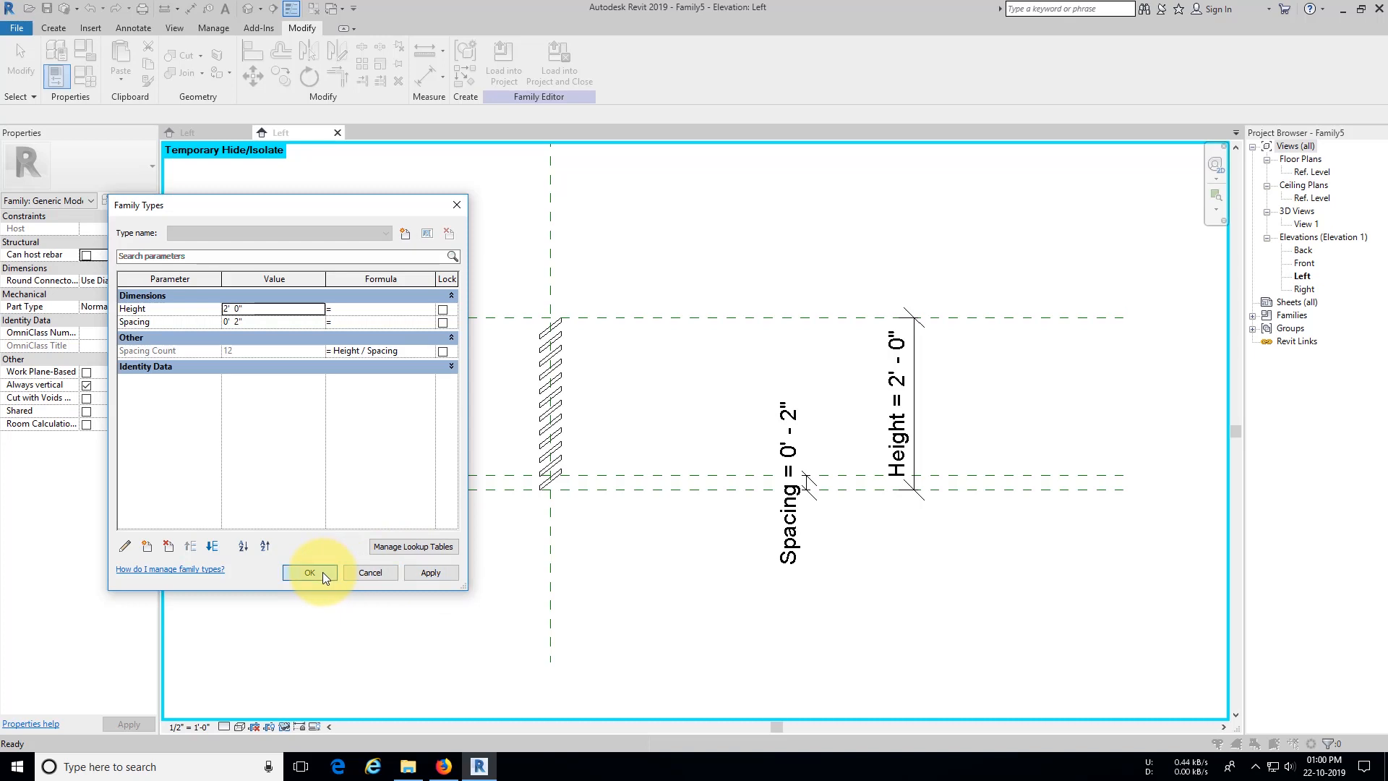
click(323, 572)
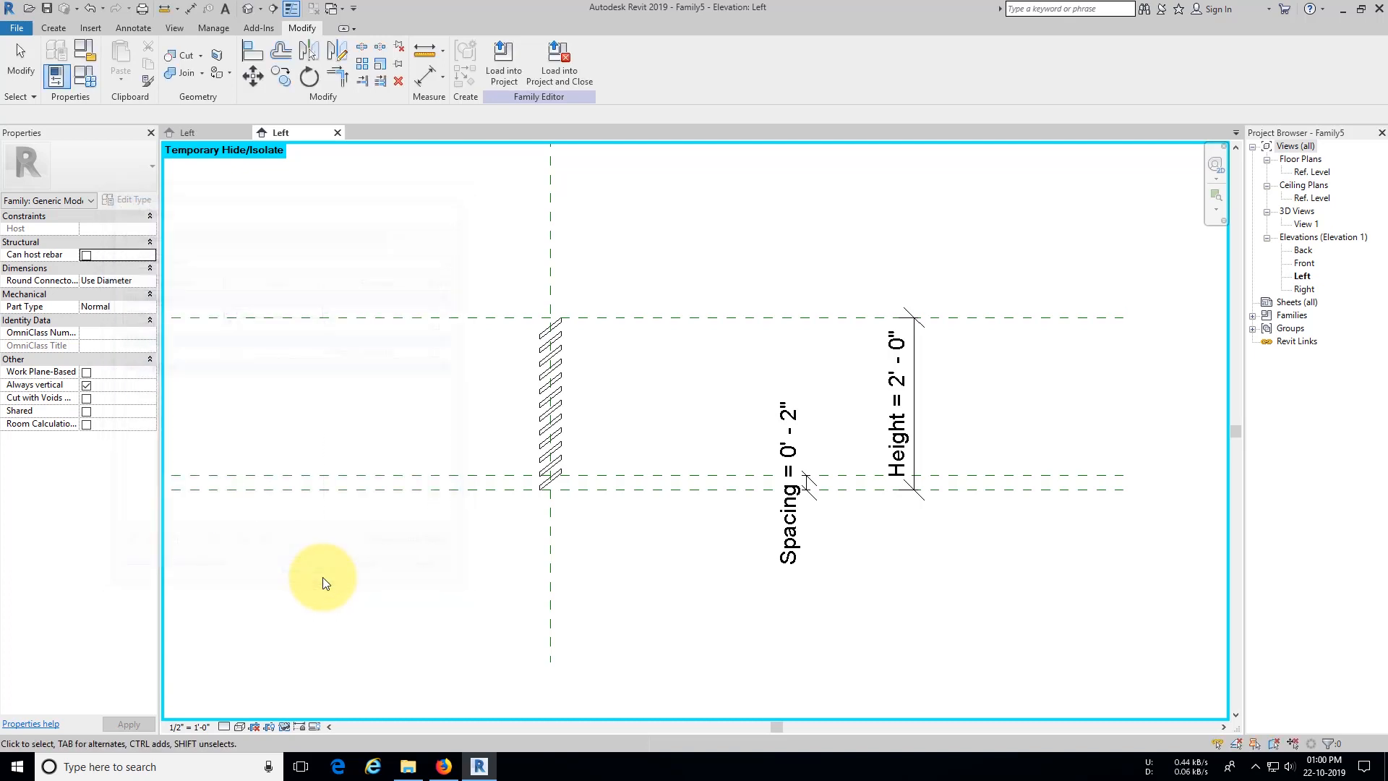
Step: Save the array family as Louver Array in the Louvered window folder
click(15, 27)
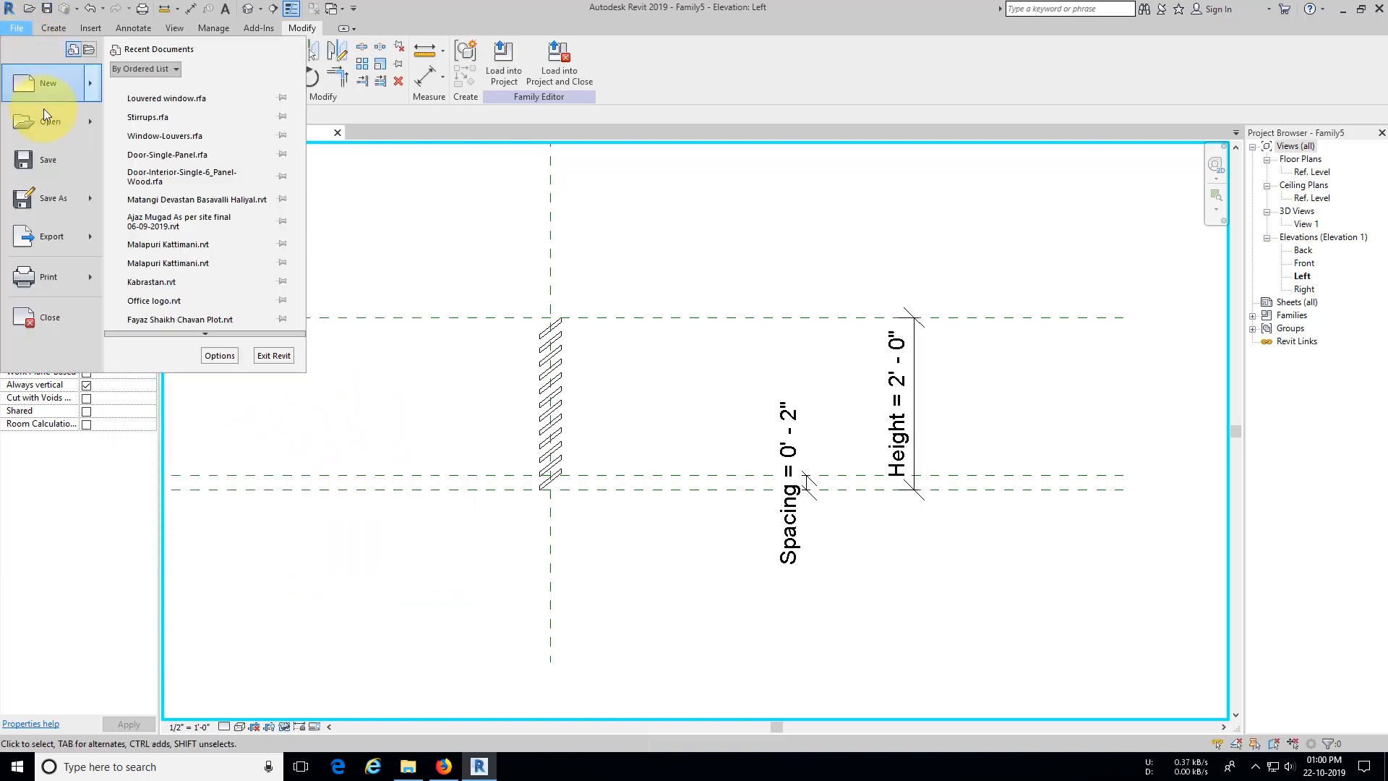
click(60, 159)
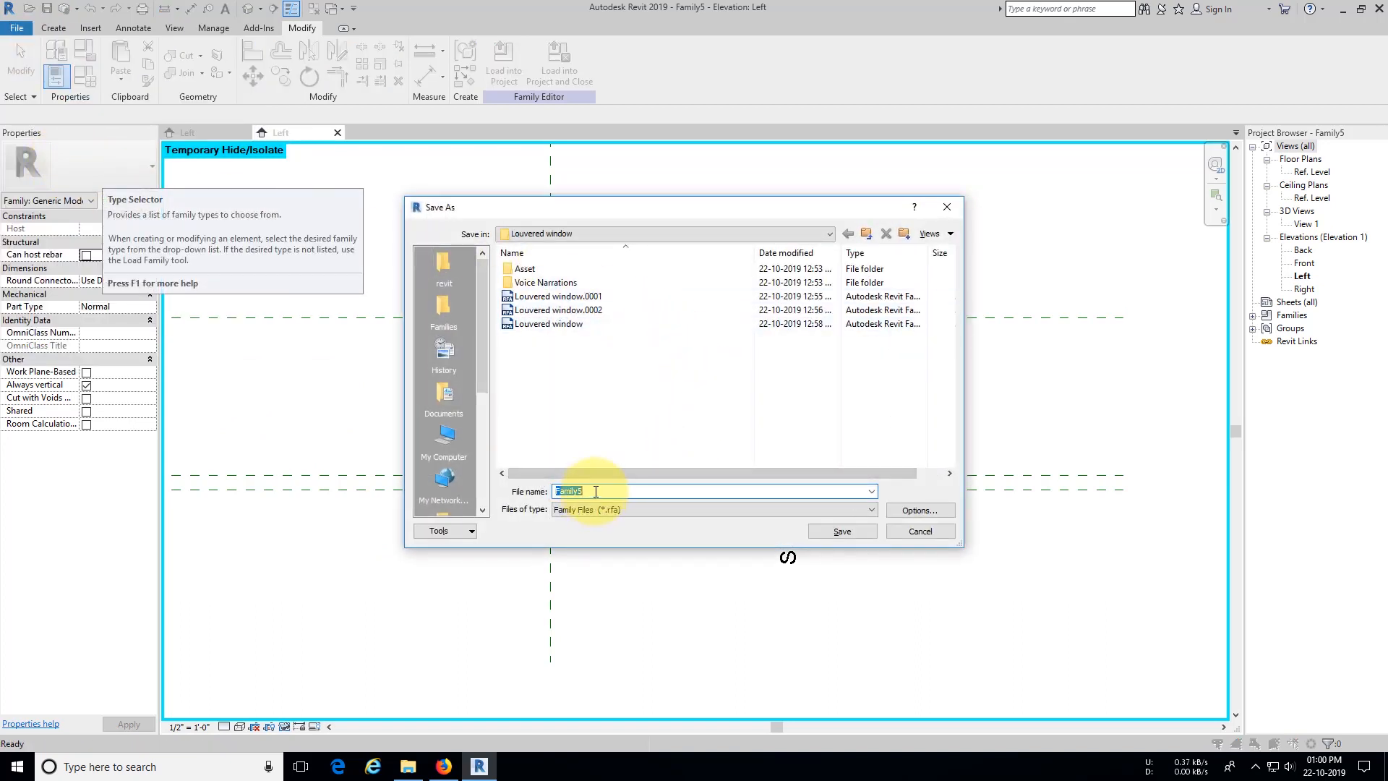
text(LOov)
key(BackSpace)
key(BackSpace)
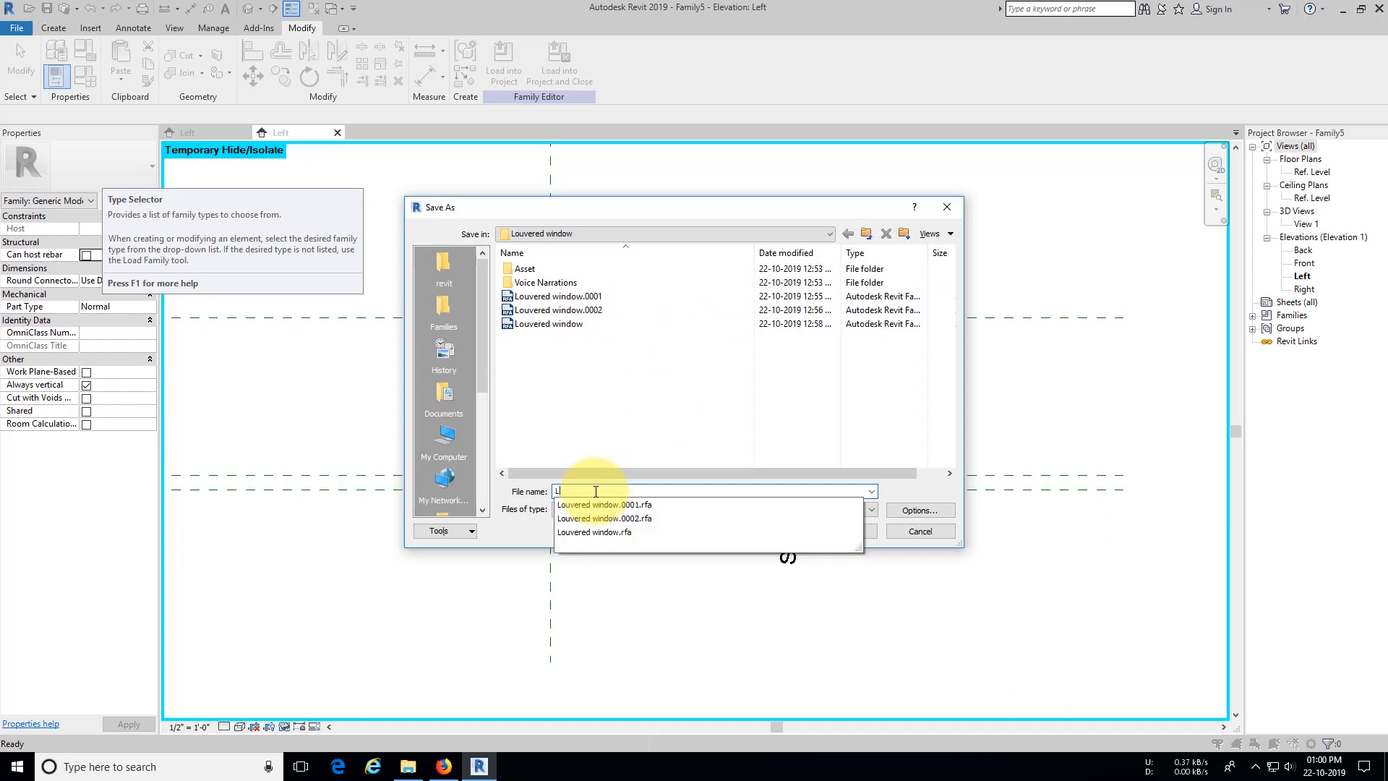
text(over)
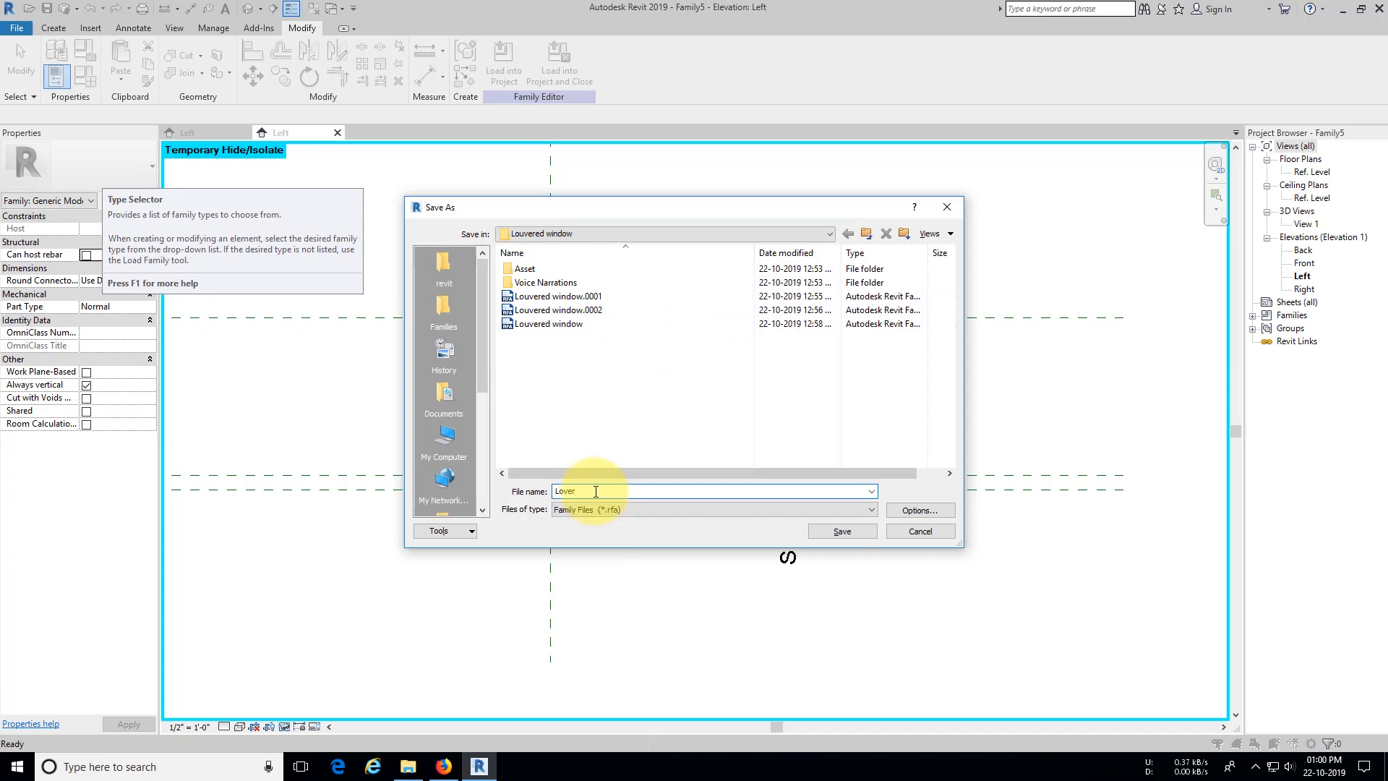
key(BackSpace)
text(u)
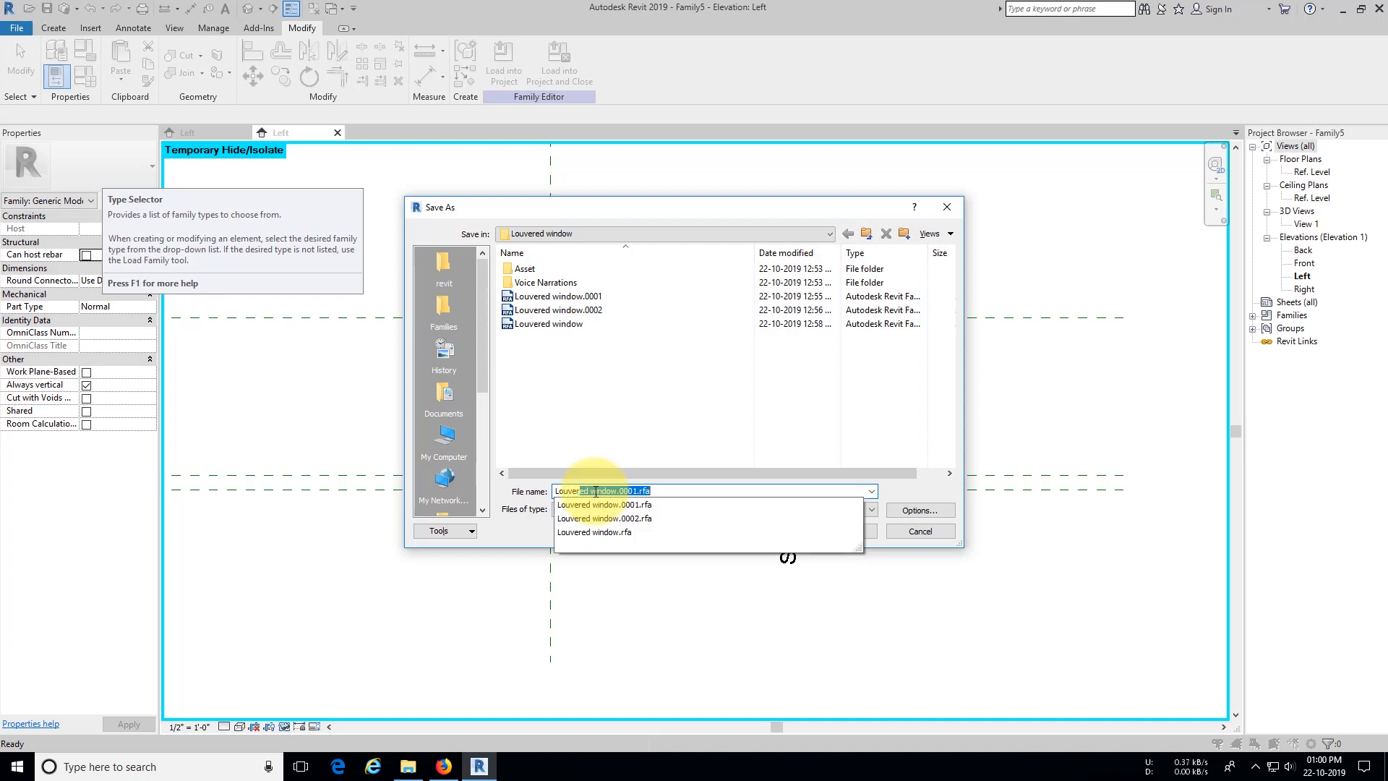
text(ver a)
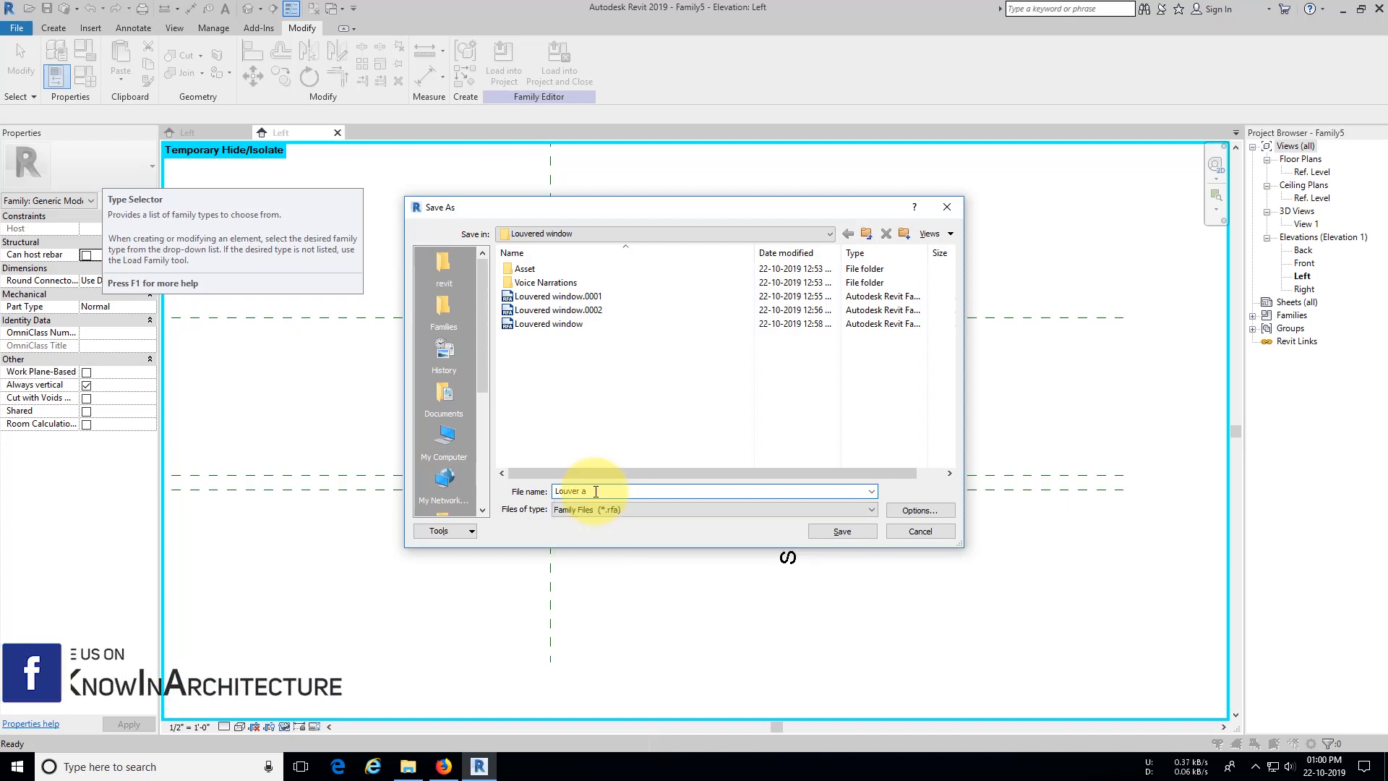
key(BackSpace)
text(Array)
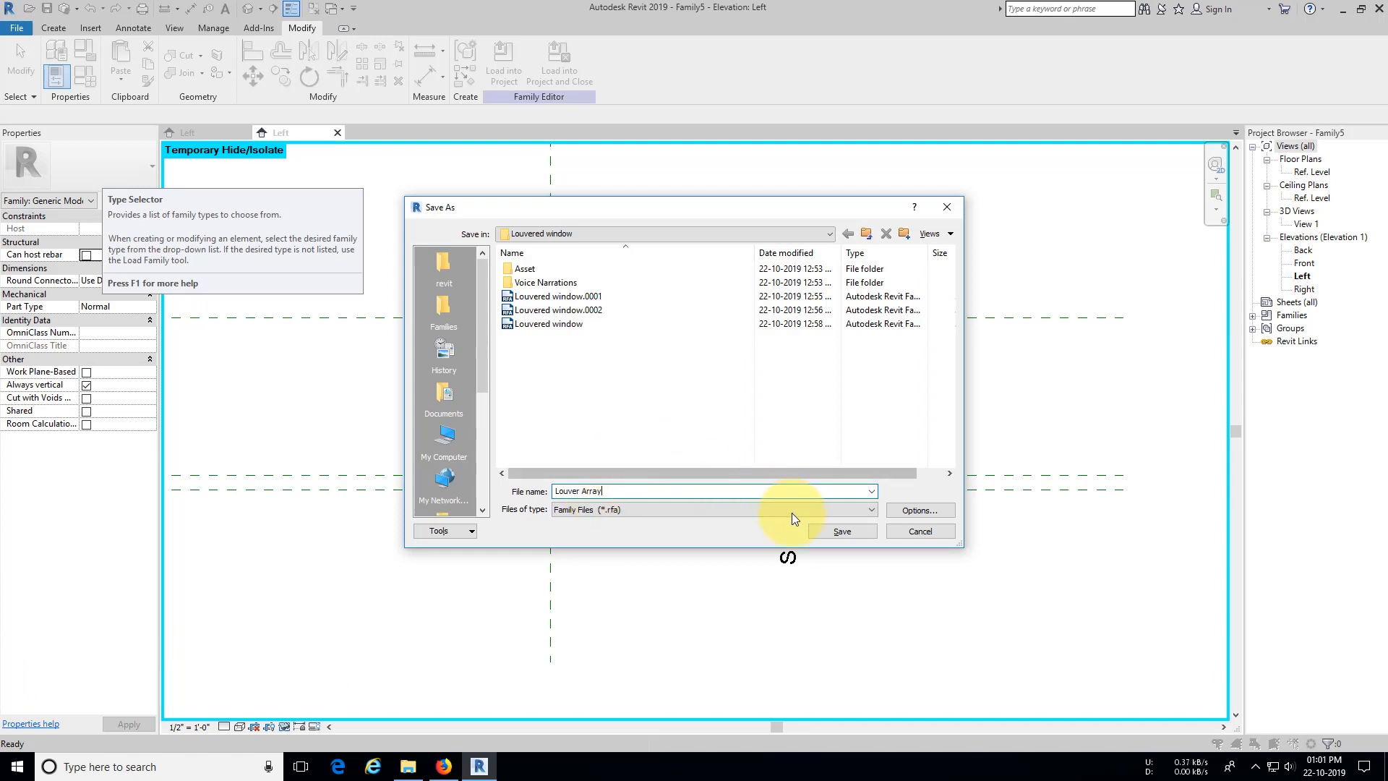
click(842, 531)
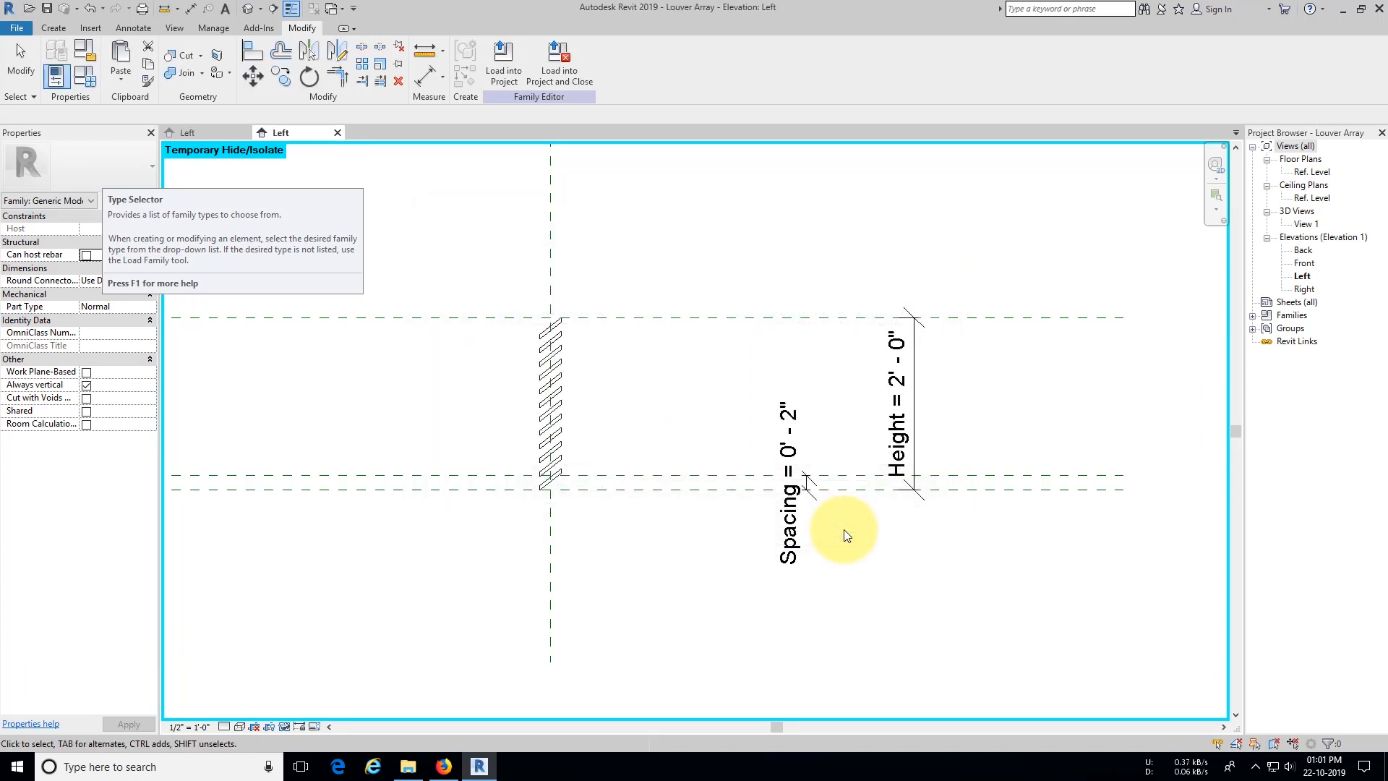
click(49, 11)
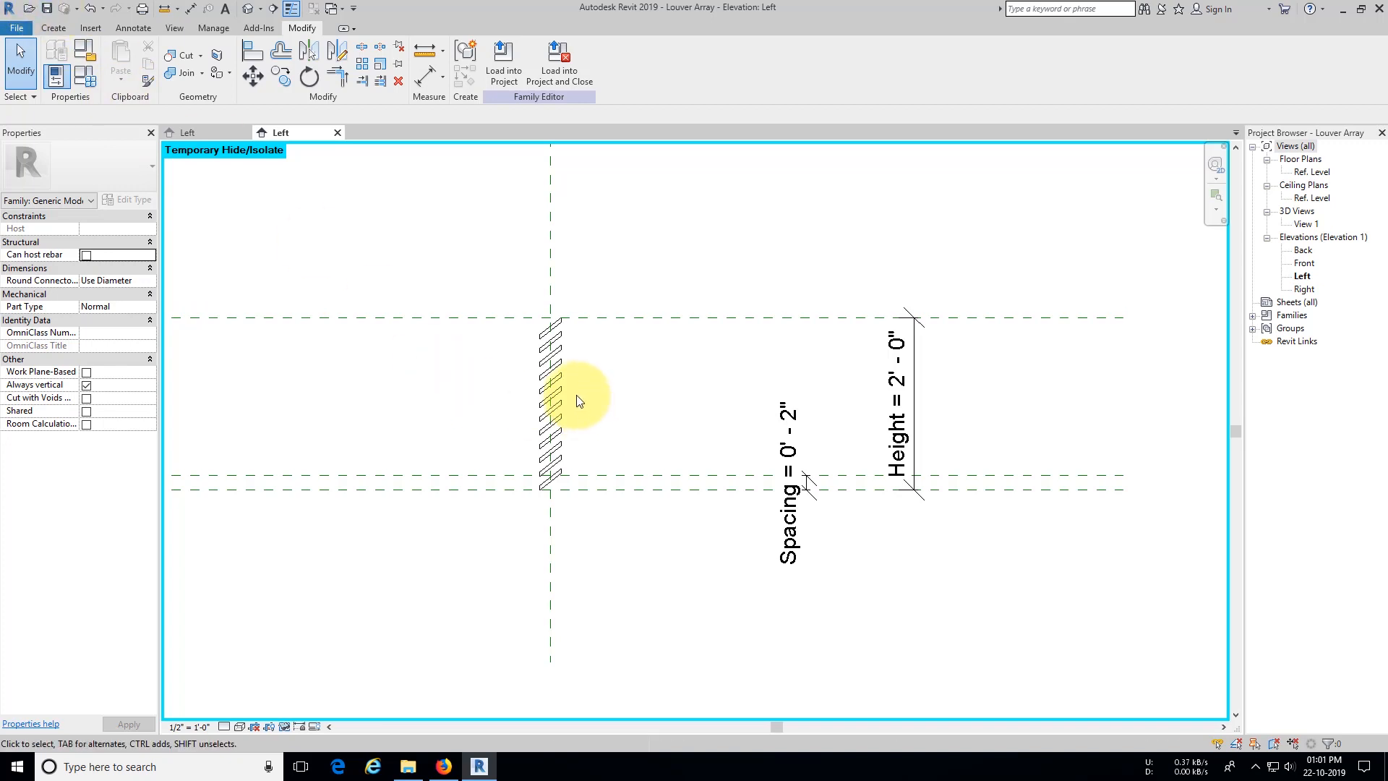
Step: Create a new family from the Window.rft template
middle_drag(588, 402, 602, 408)
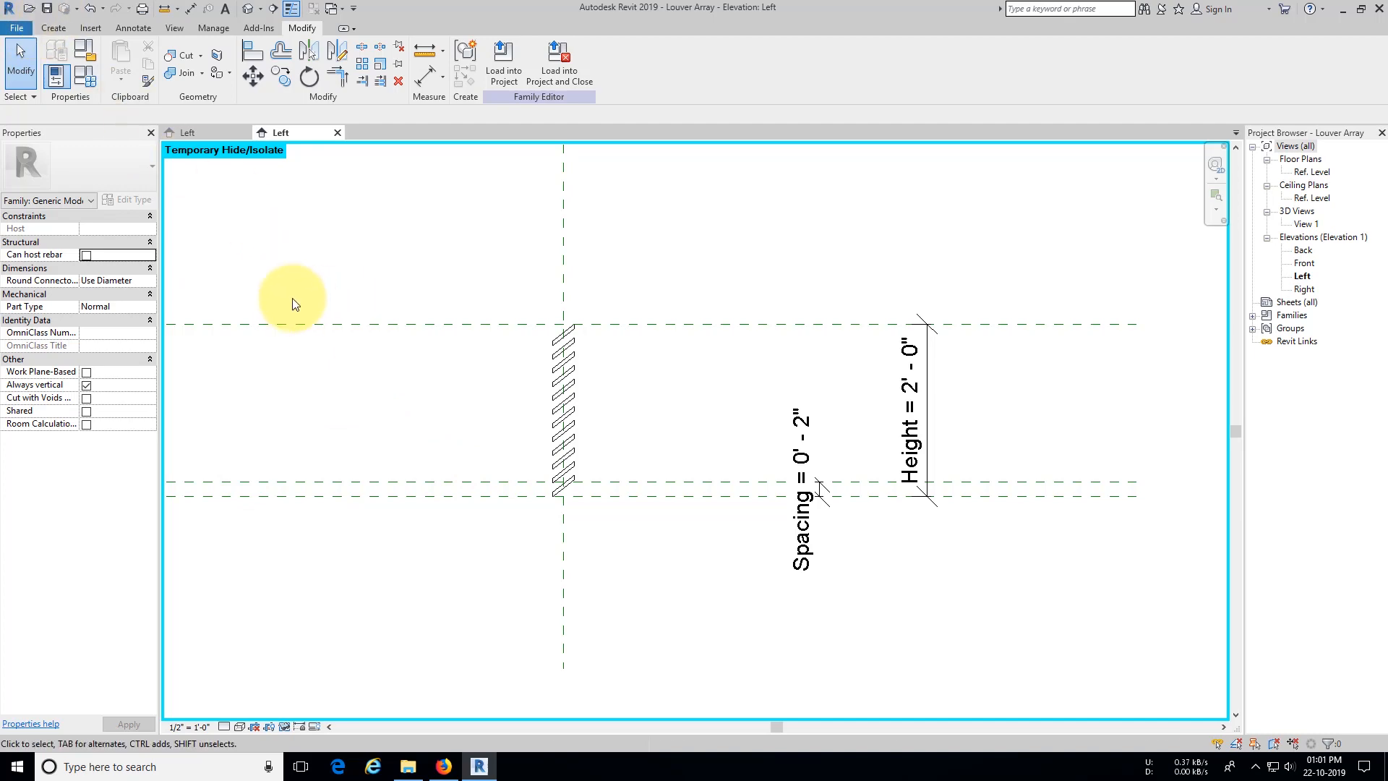
click(15, 28)
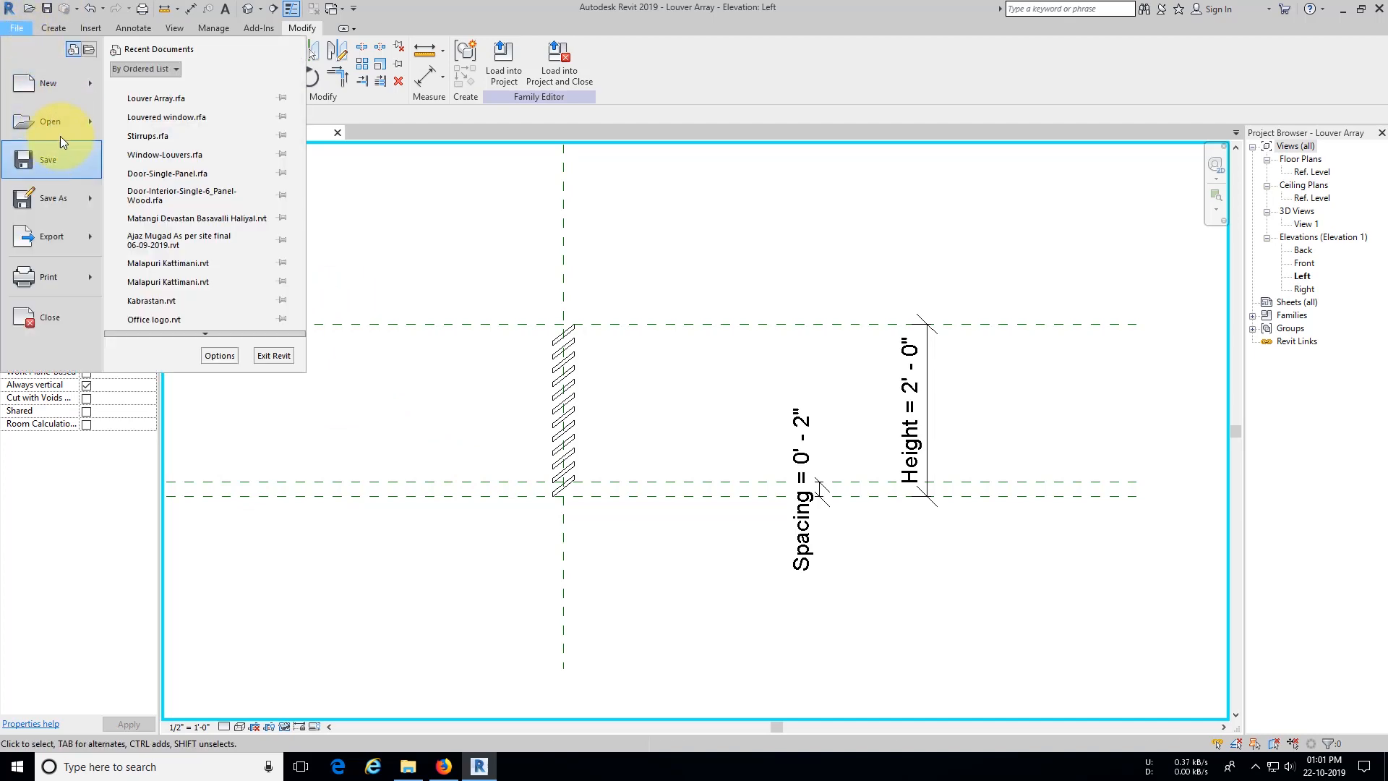
mouse_move(91, 85)
click(188, 125)
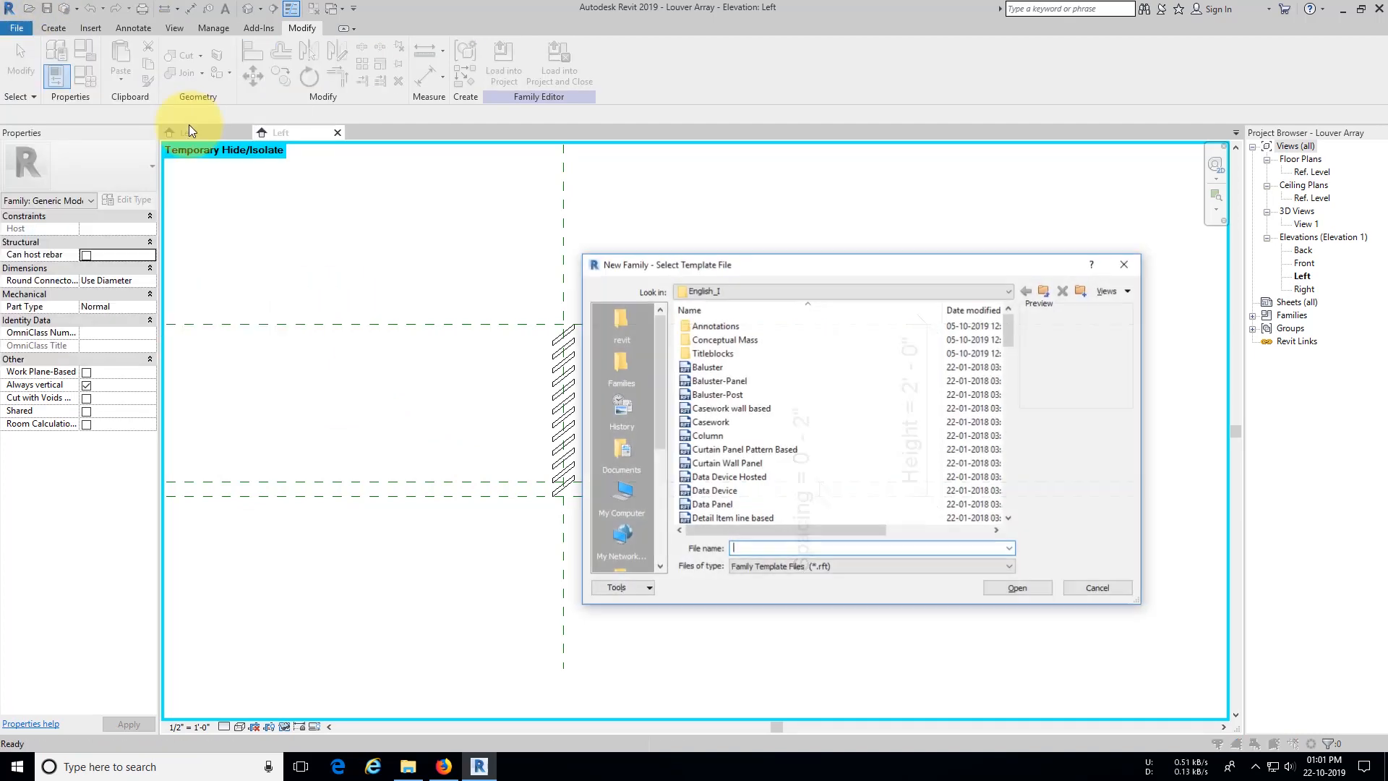
drag(809, 269, 839, 223)
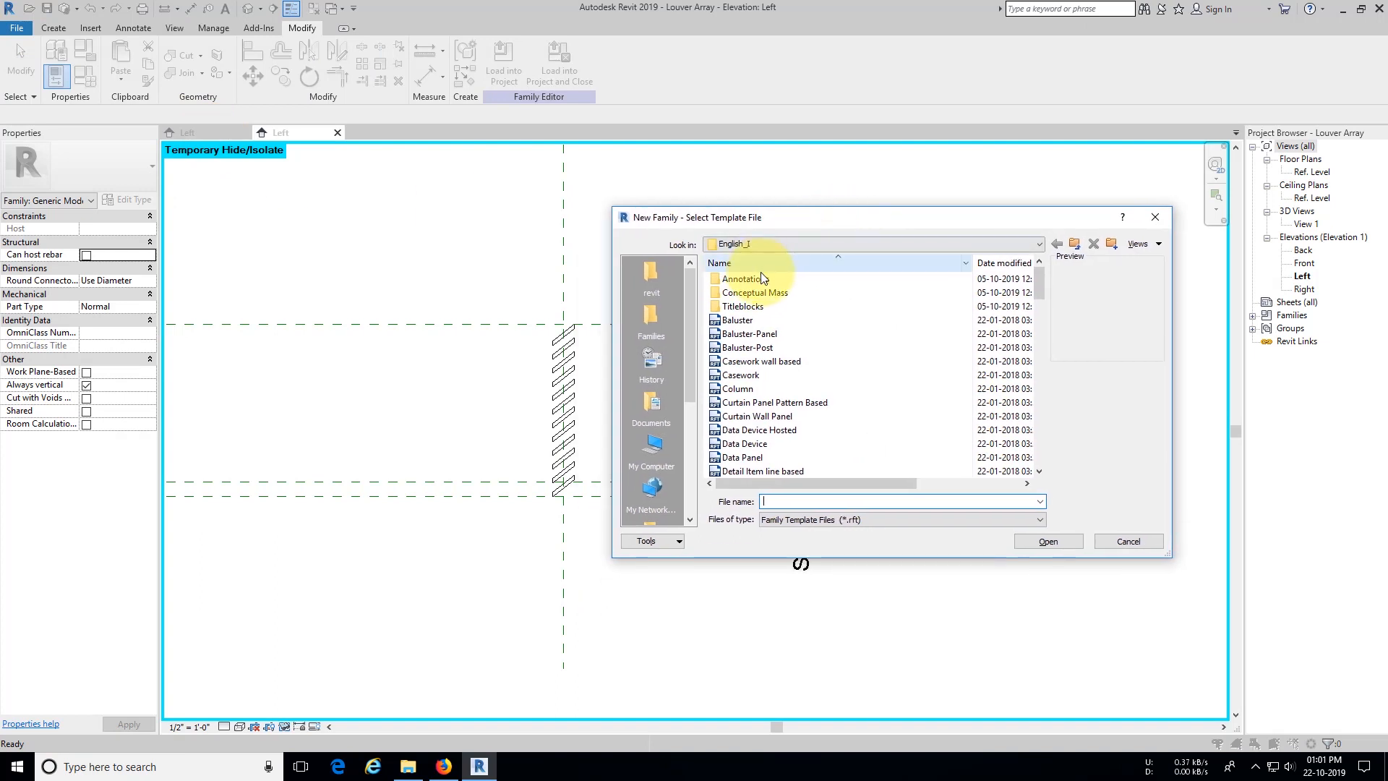
scroll(890, 359, down, 13)
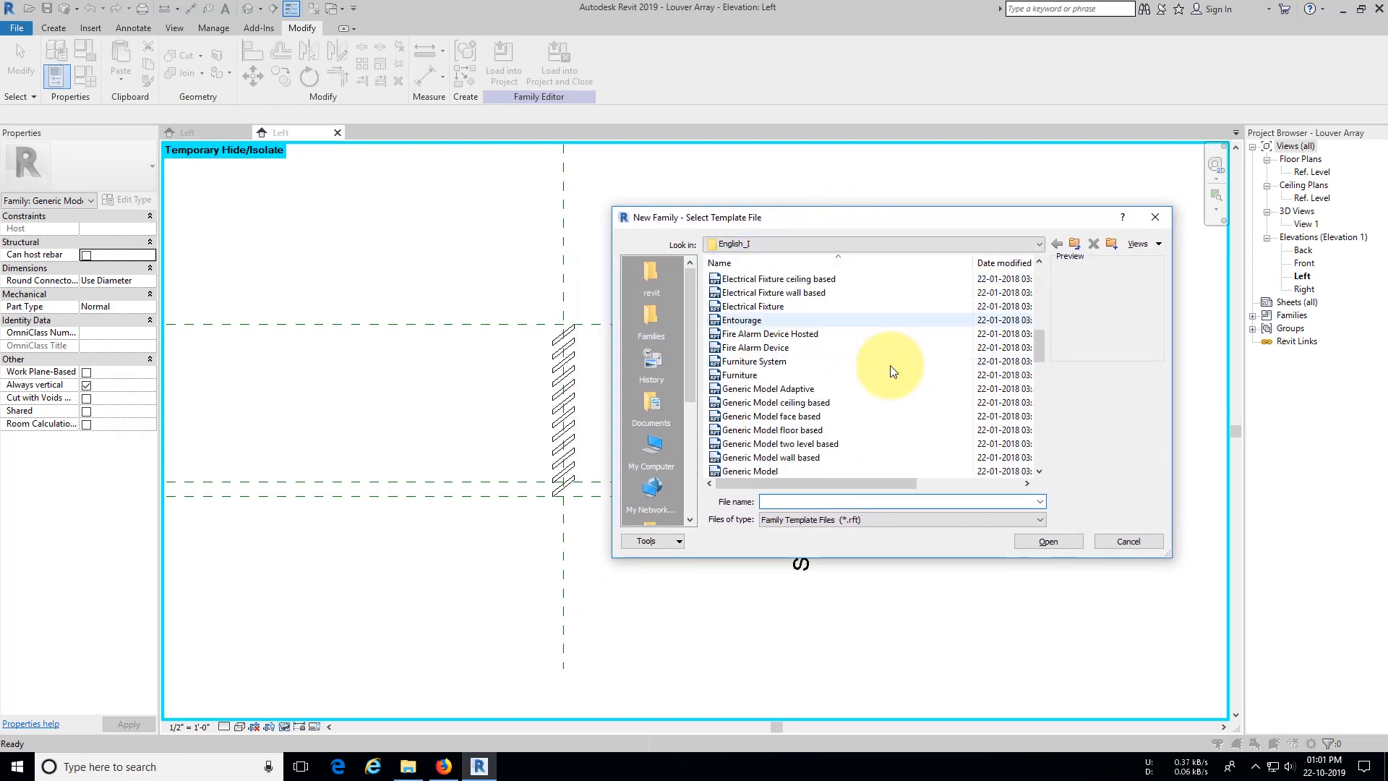
scroll(894, 376, down, 7)
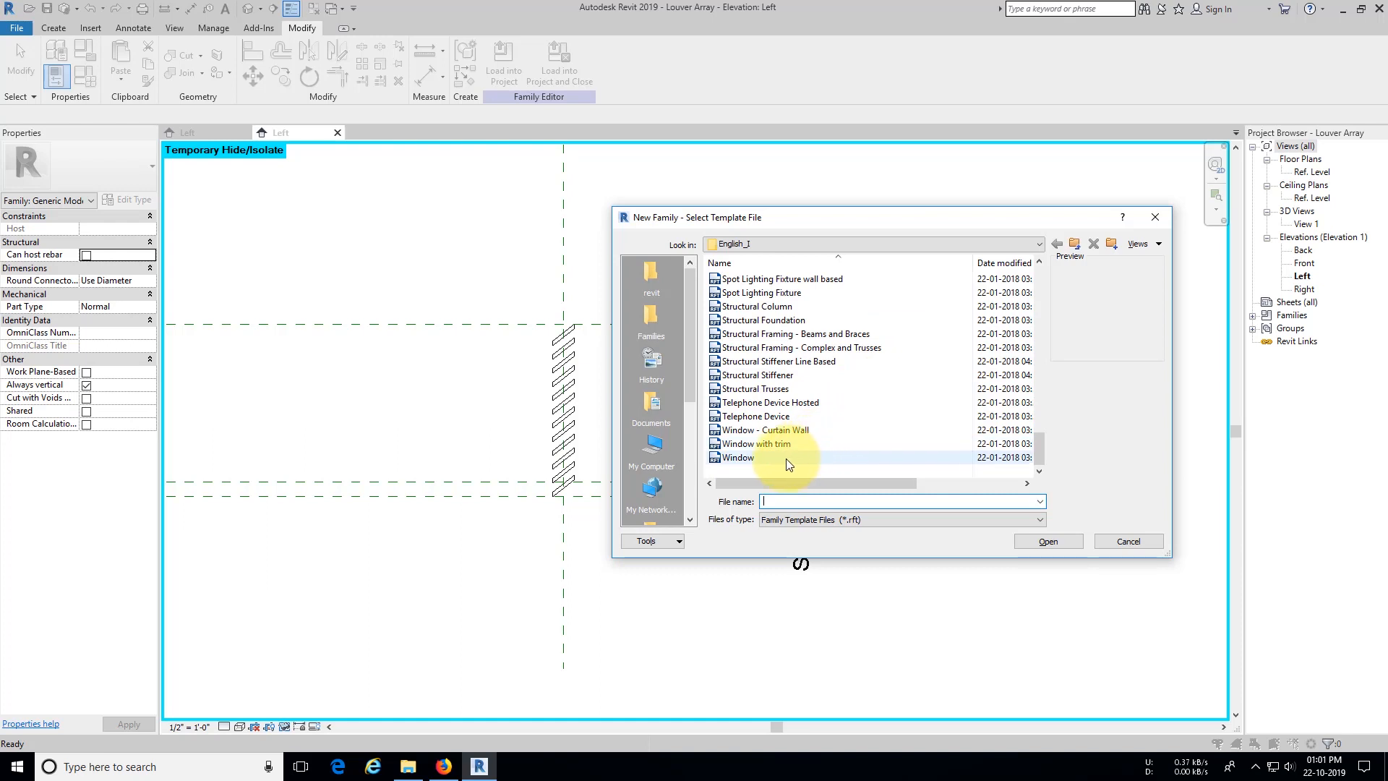
click(786, 458)
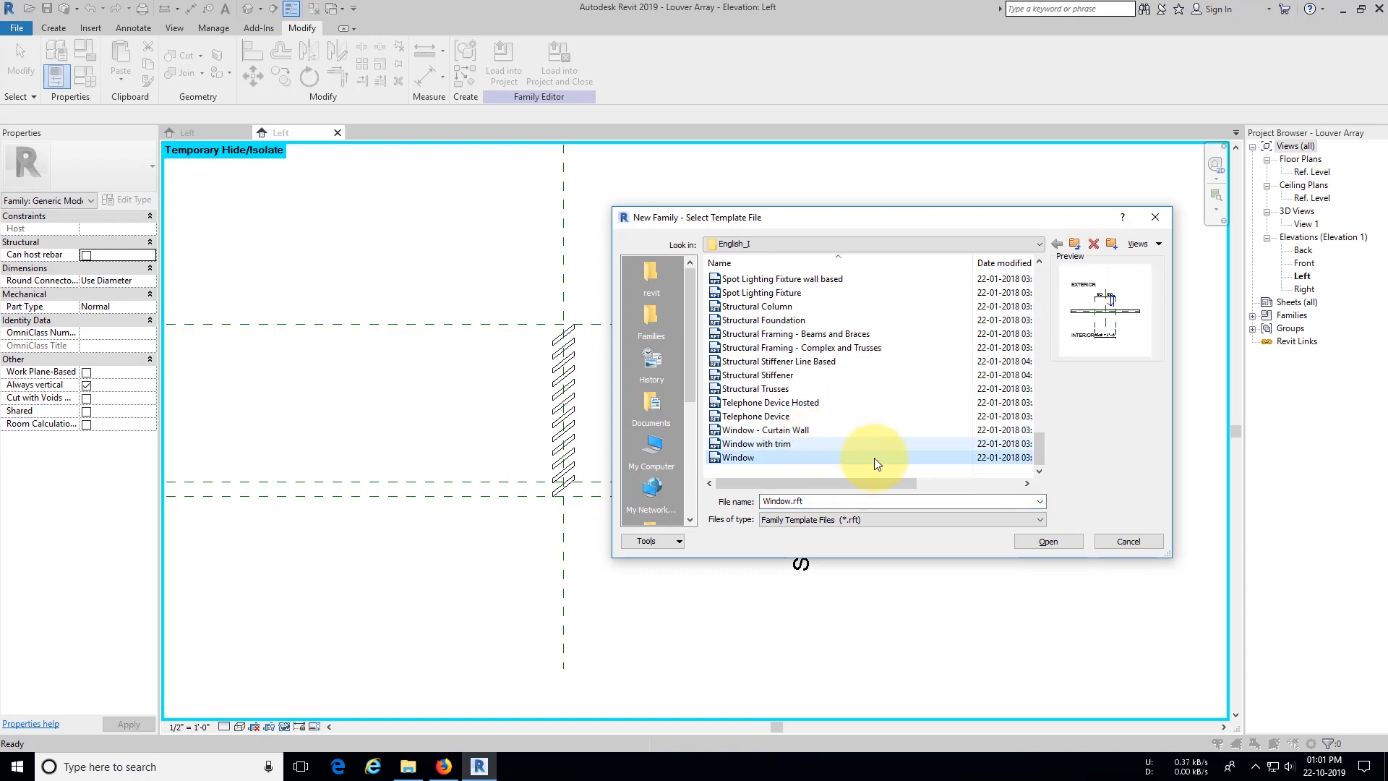
click(1034, 542)
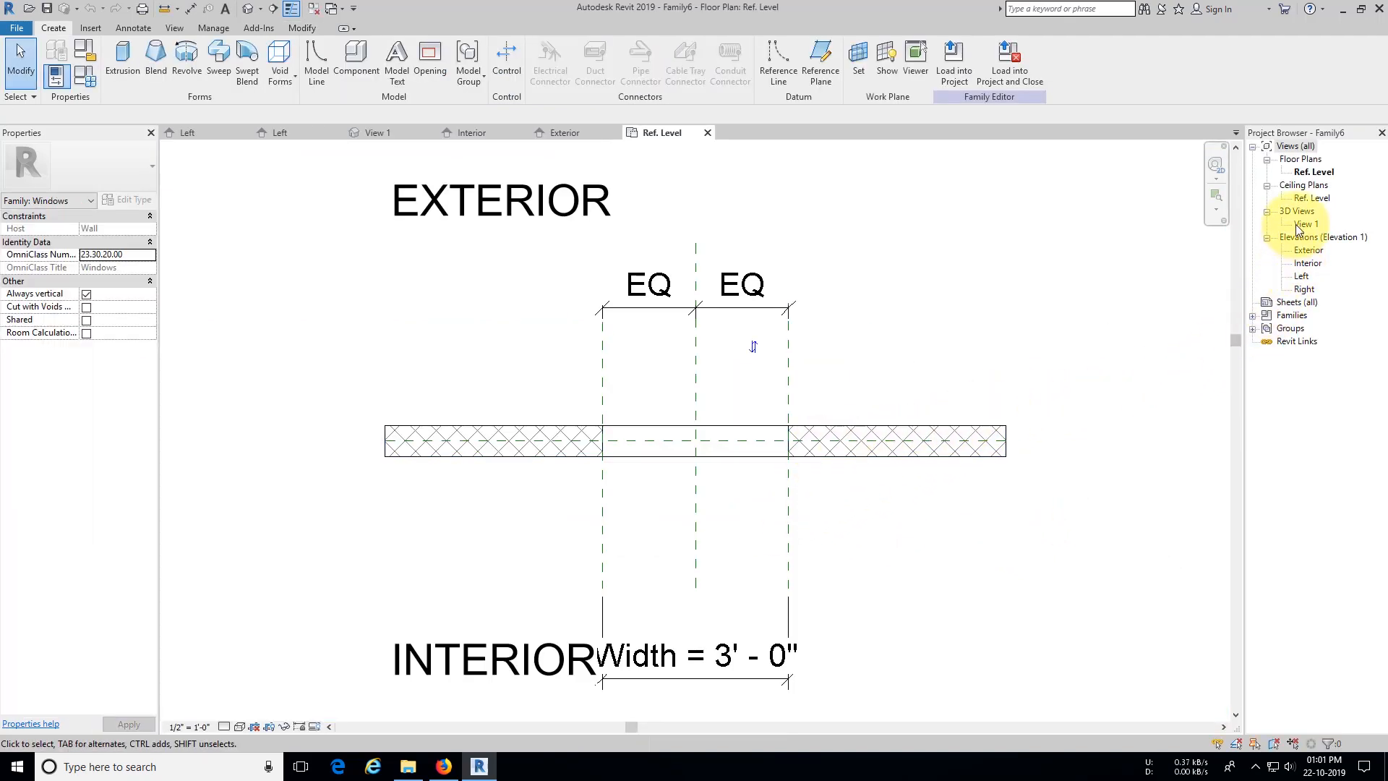
Step: Close the inactive views and the Louvered window family's view, and return to the new window family's Ref. Level plan
click(314, 10)
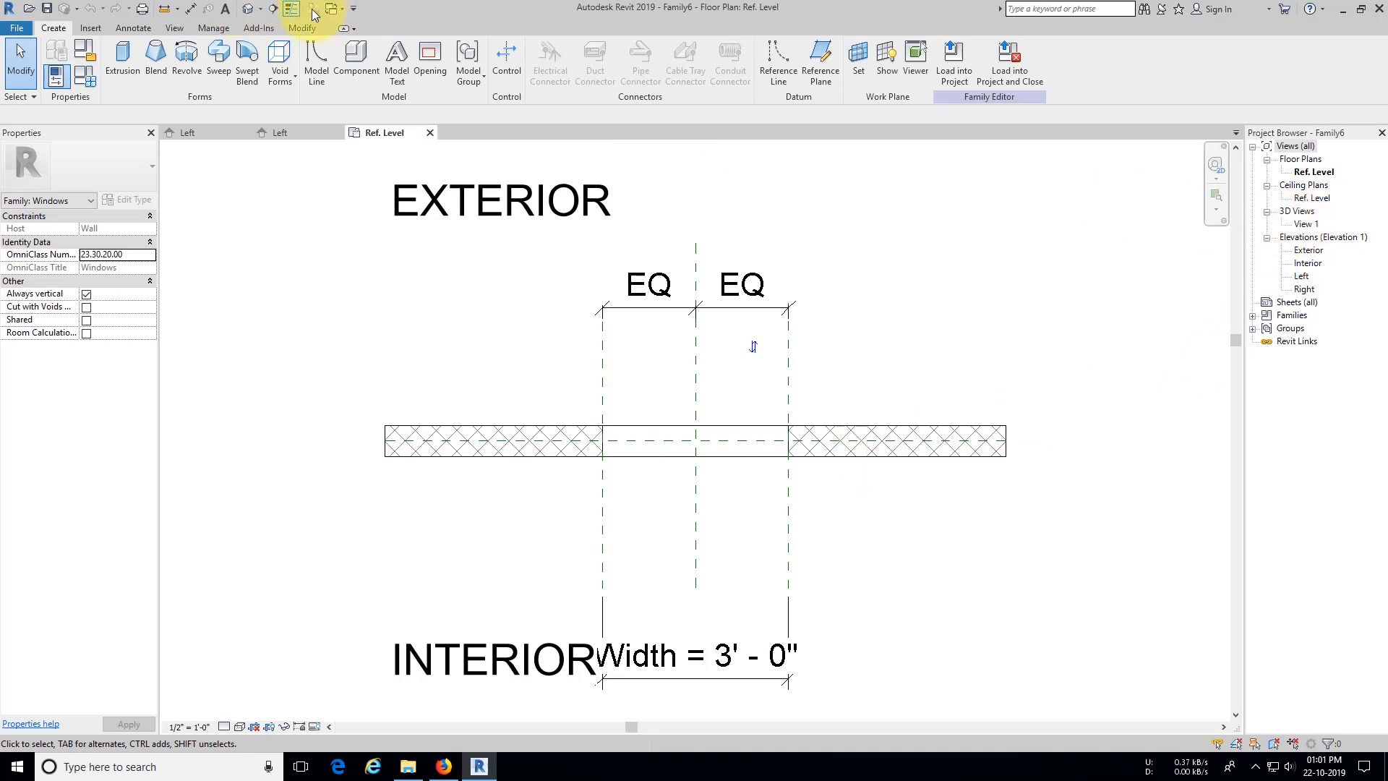
click(223, 132)
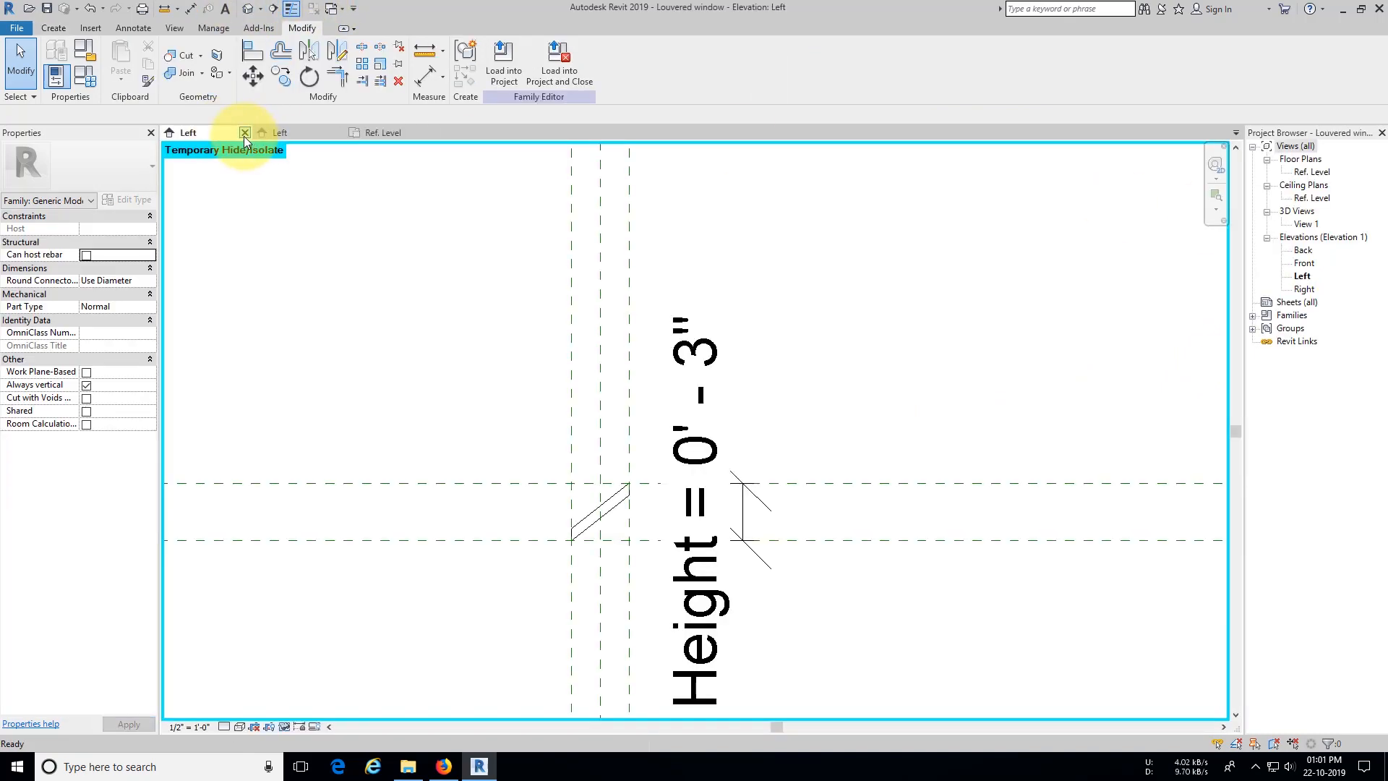
click(244, 134)
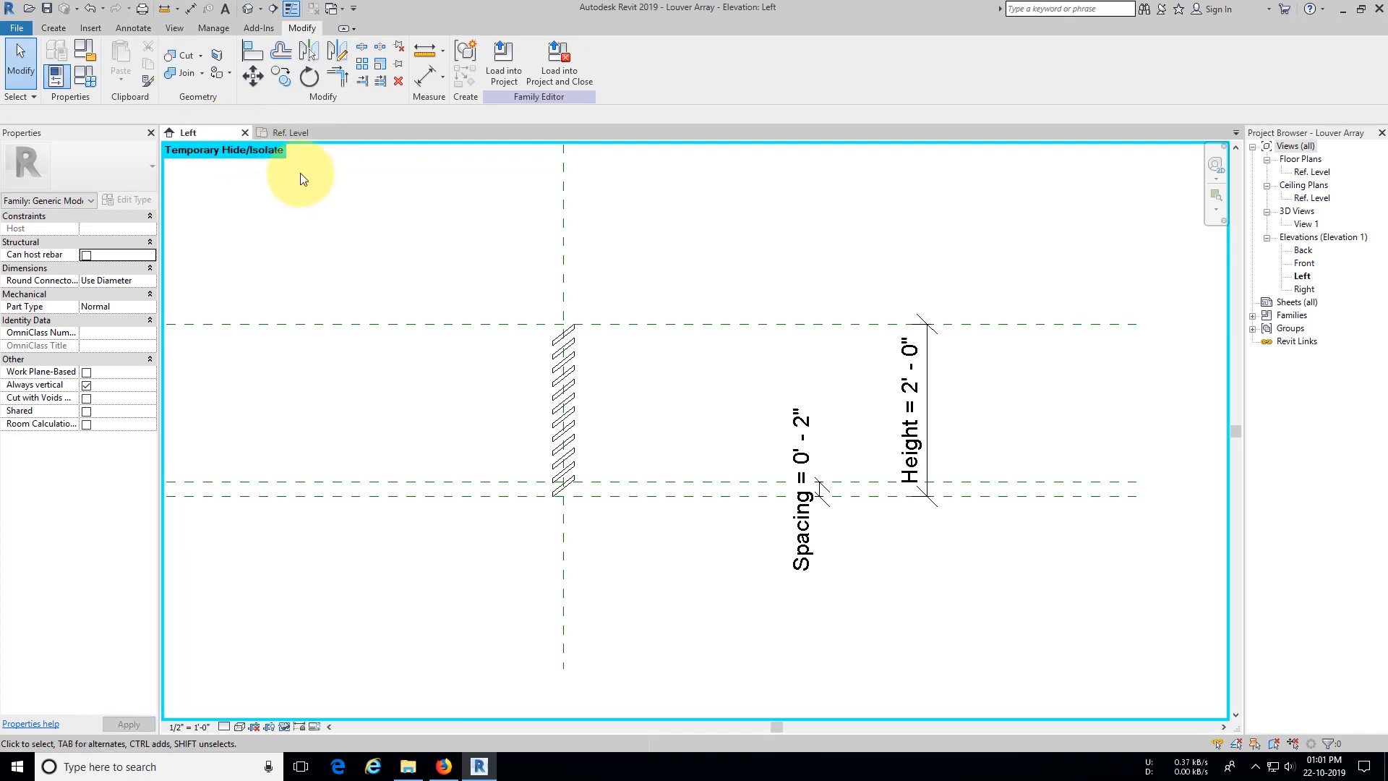
click(286, 133)
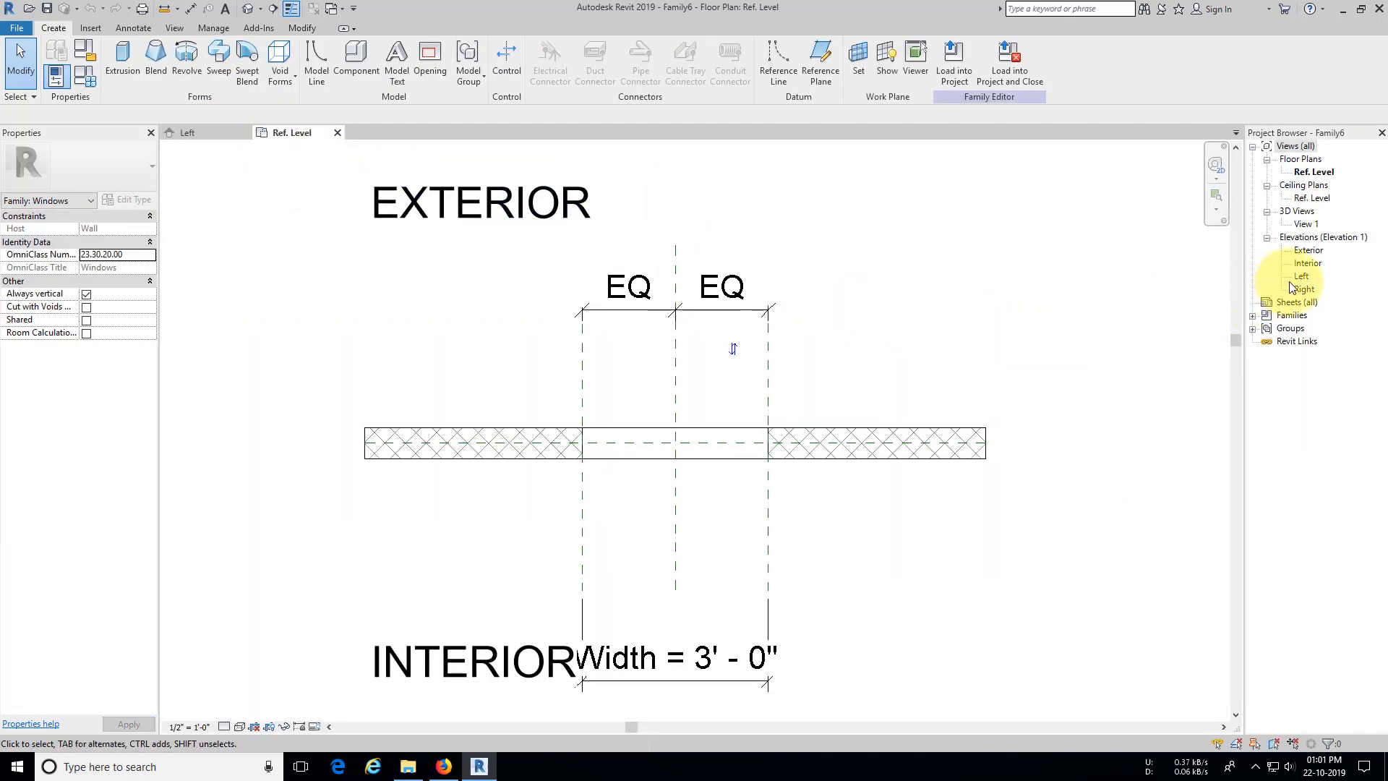
Step: Open the window family's 3D view, orbit around the wall opening and set the visual style to Shaded
double_click(1306, 223)
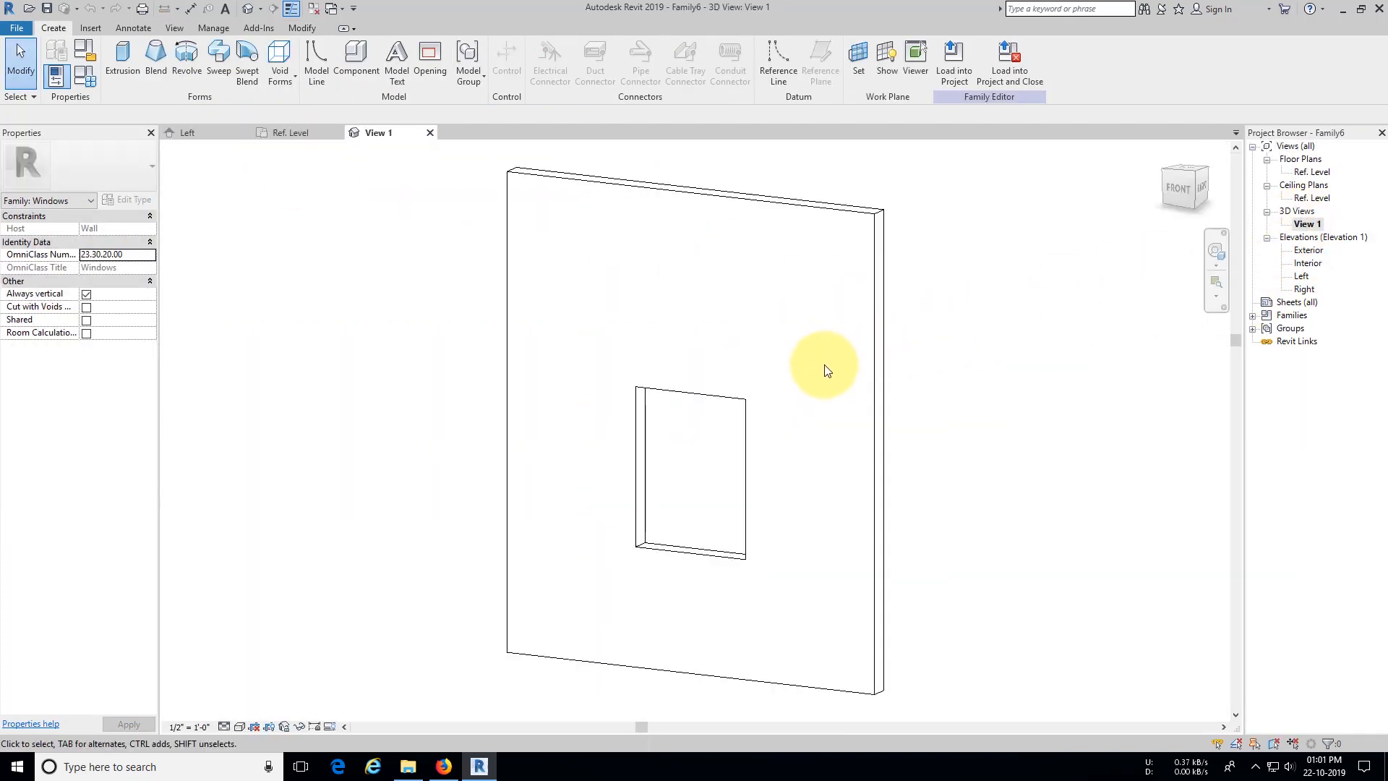
shift+middle_drag(985, 521, 620, 528)
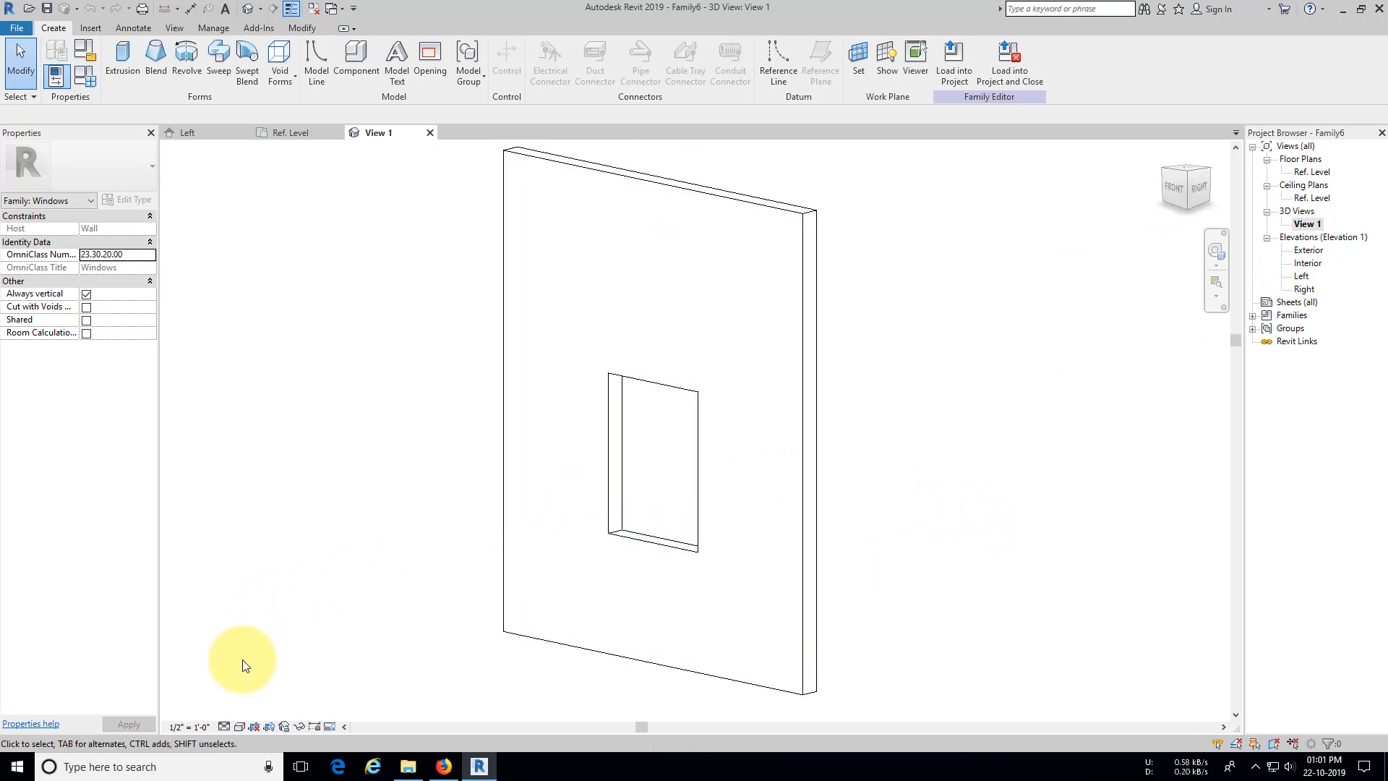
click(239, 727)
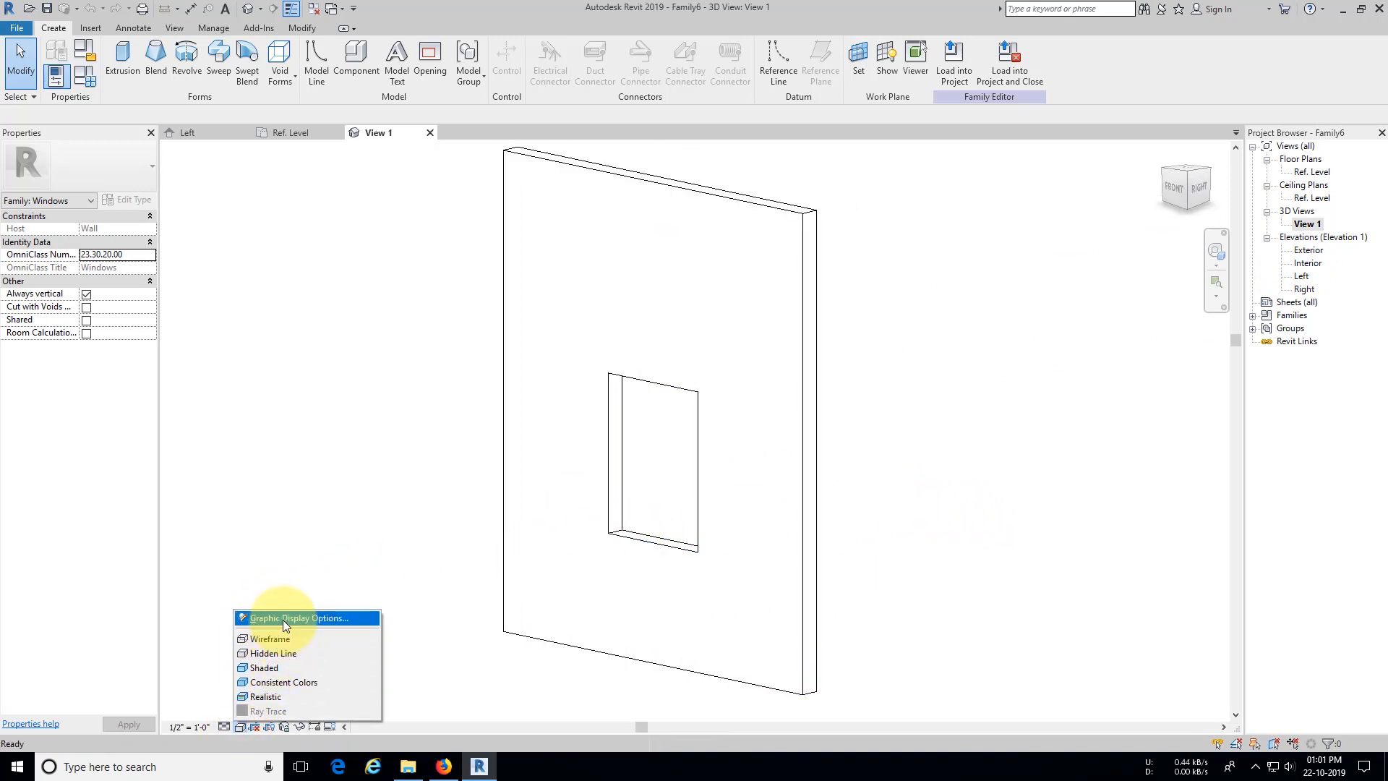
click(275, 667)
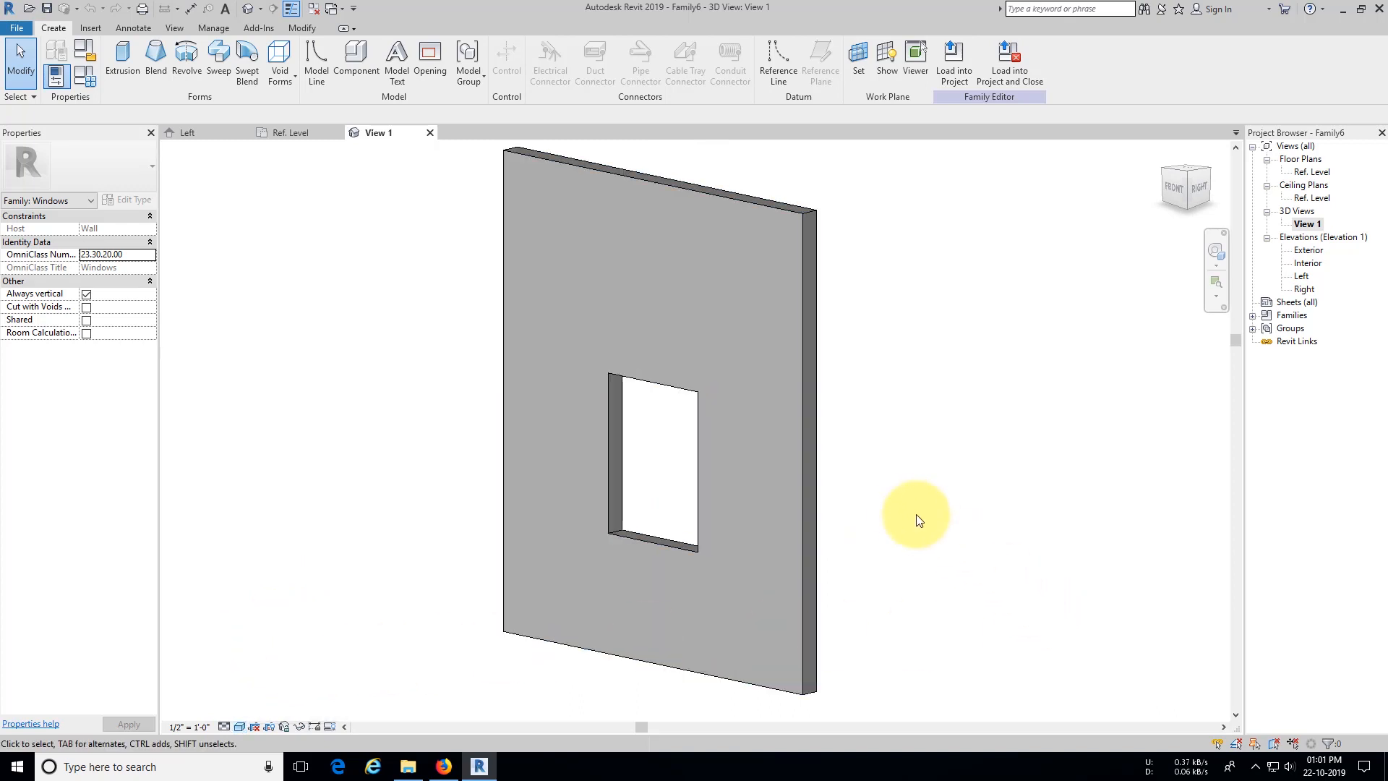
middle_drag(919, 521, 892, 509)
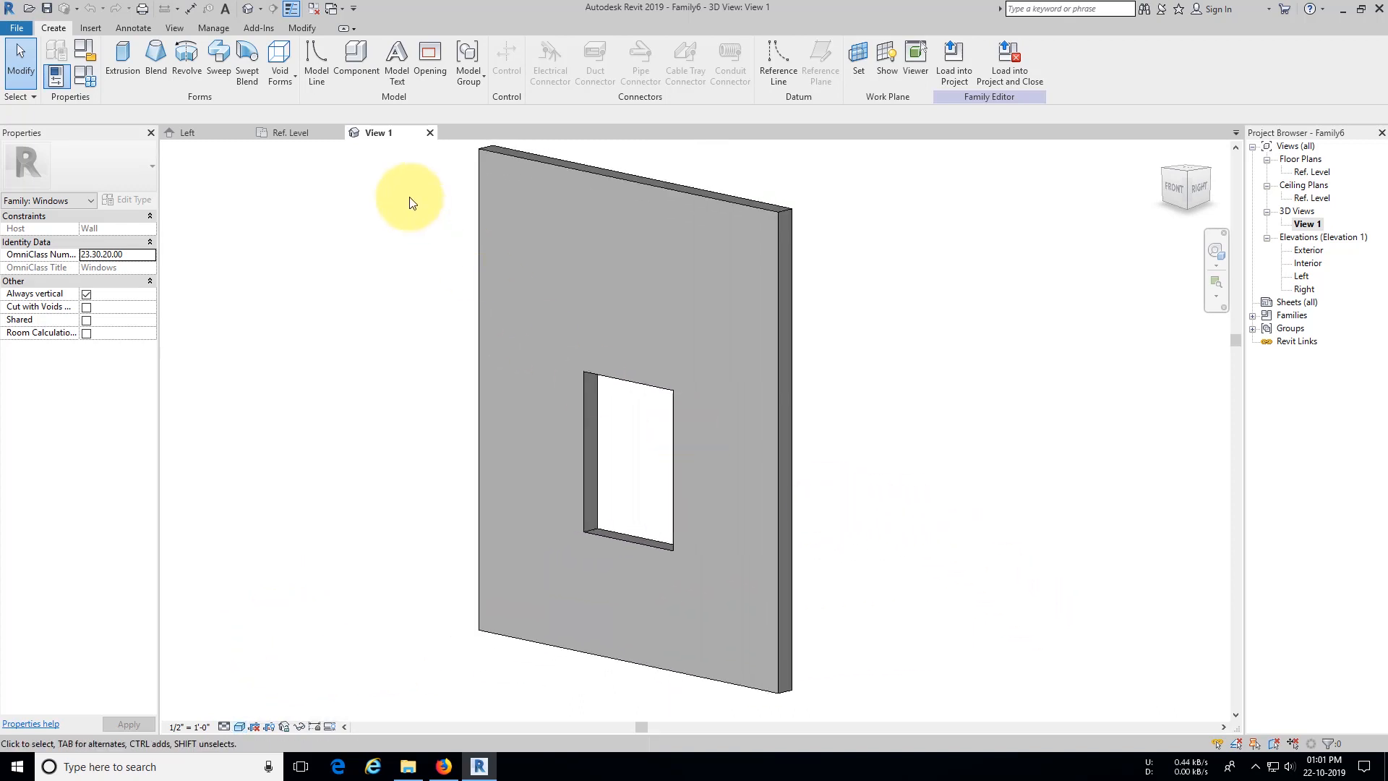
Step: Return to the Ref. Level floor plan and focus on the wall opening
click(316, 142)
middle_drag(558, 350, 538, 346)
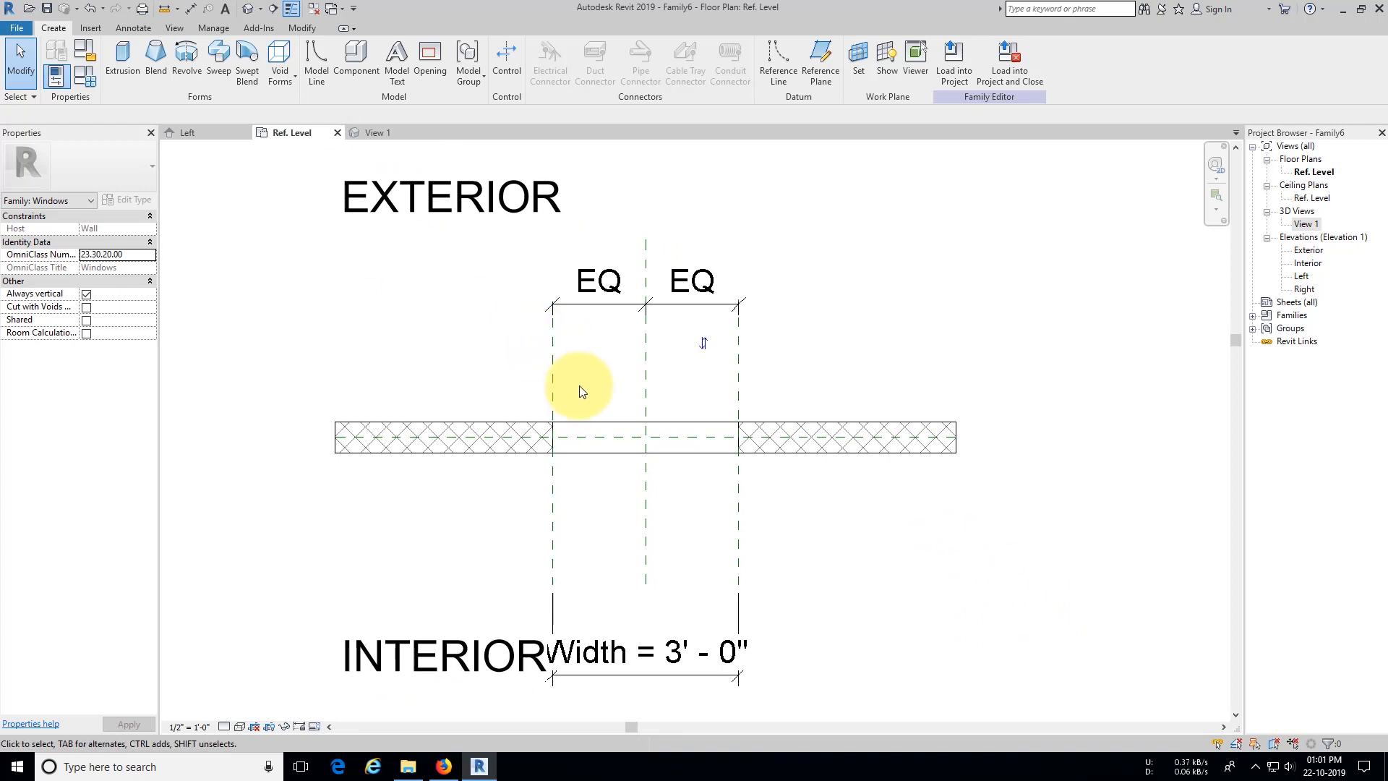
scroll(591, 418, up, 1)
middle_drag(635, 405, 620, 366)
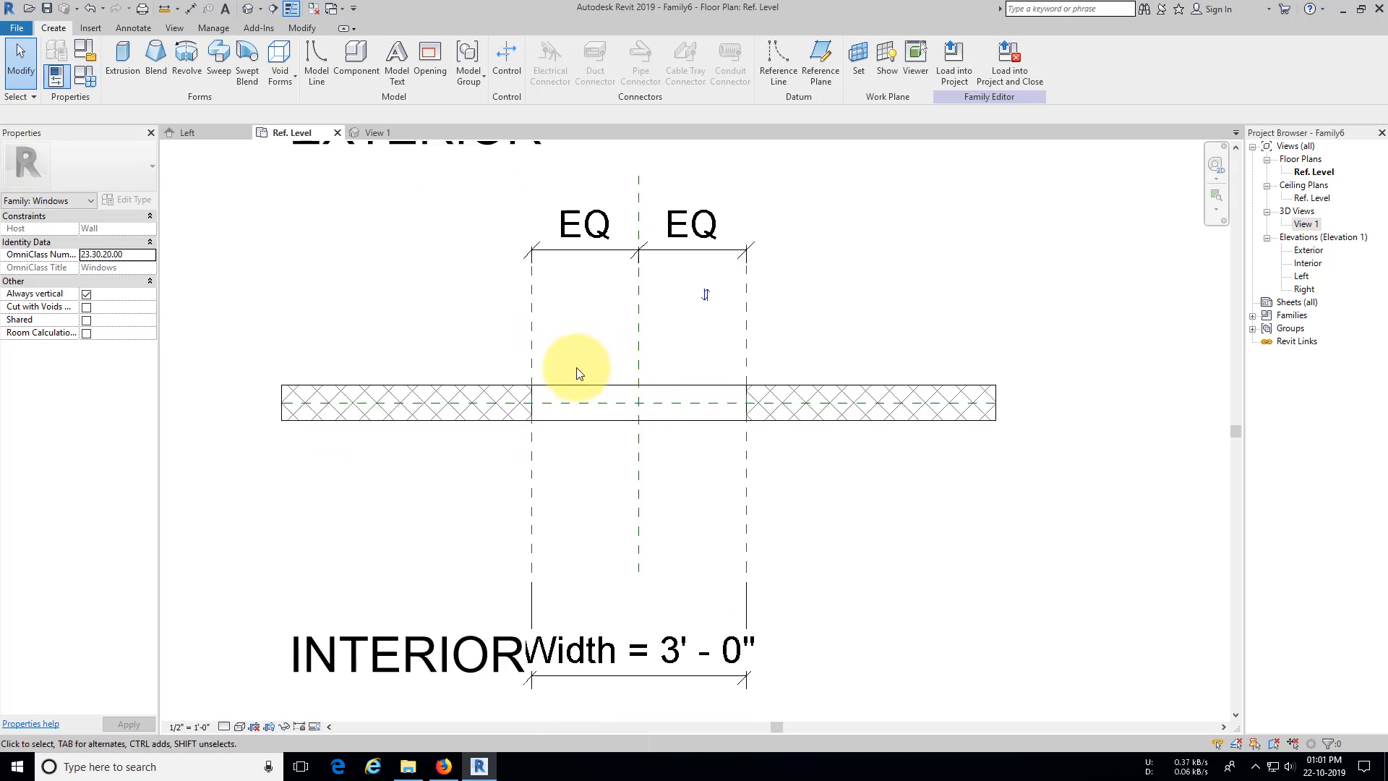
scroll(576, 366, up, 1)
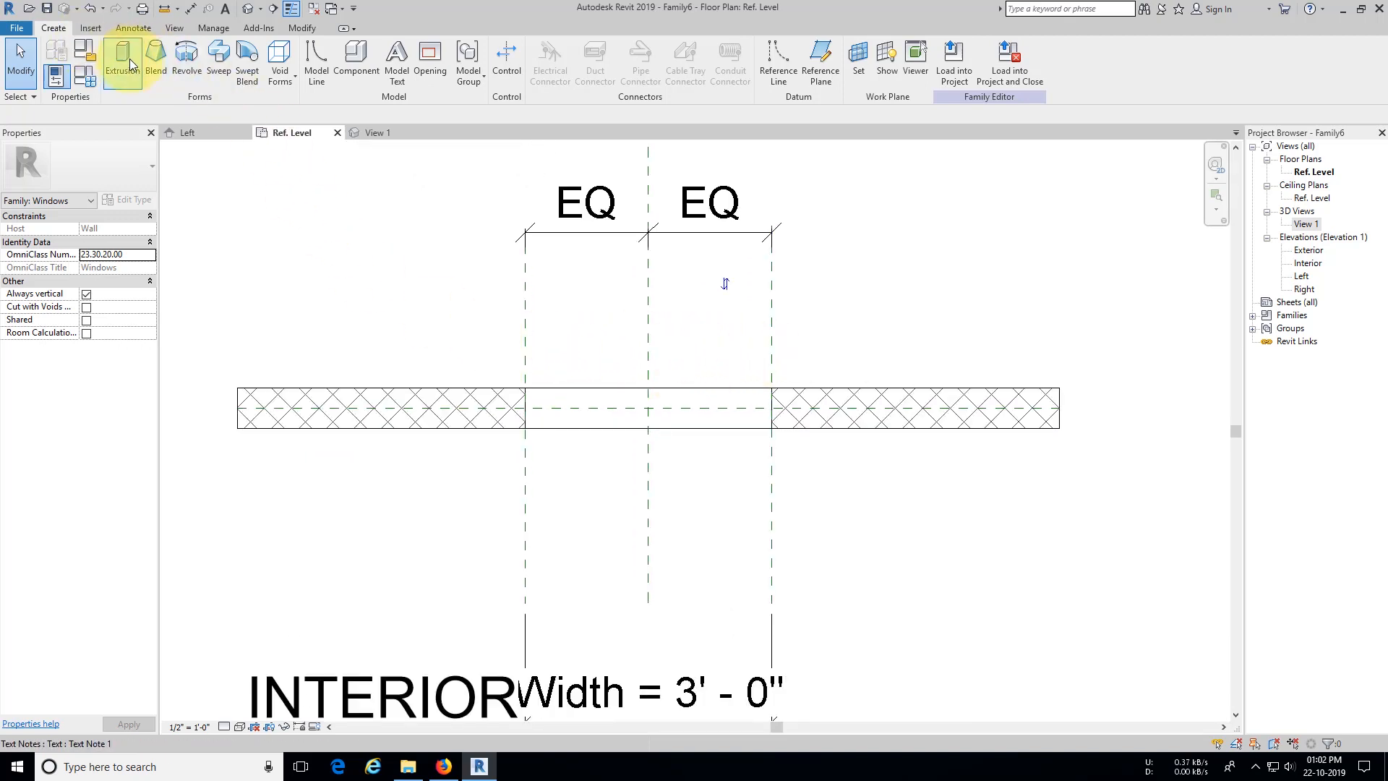
Step: Add two reference planes offset 2" inward from the opening's two side reference planes
click(808, 77)
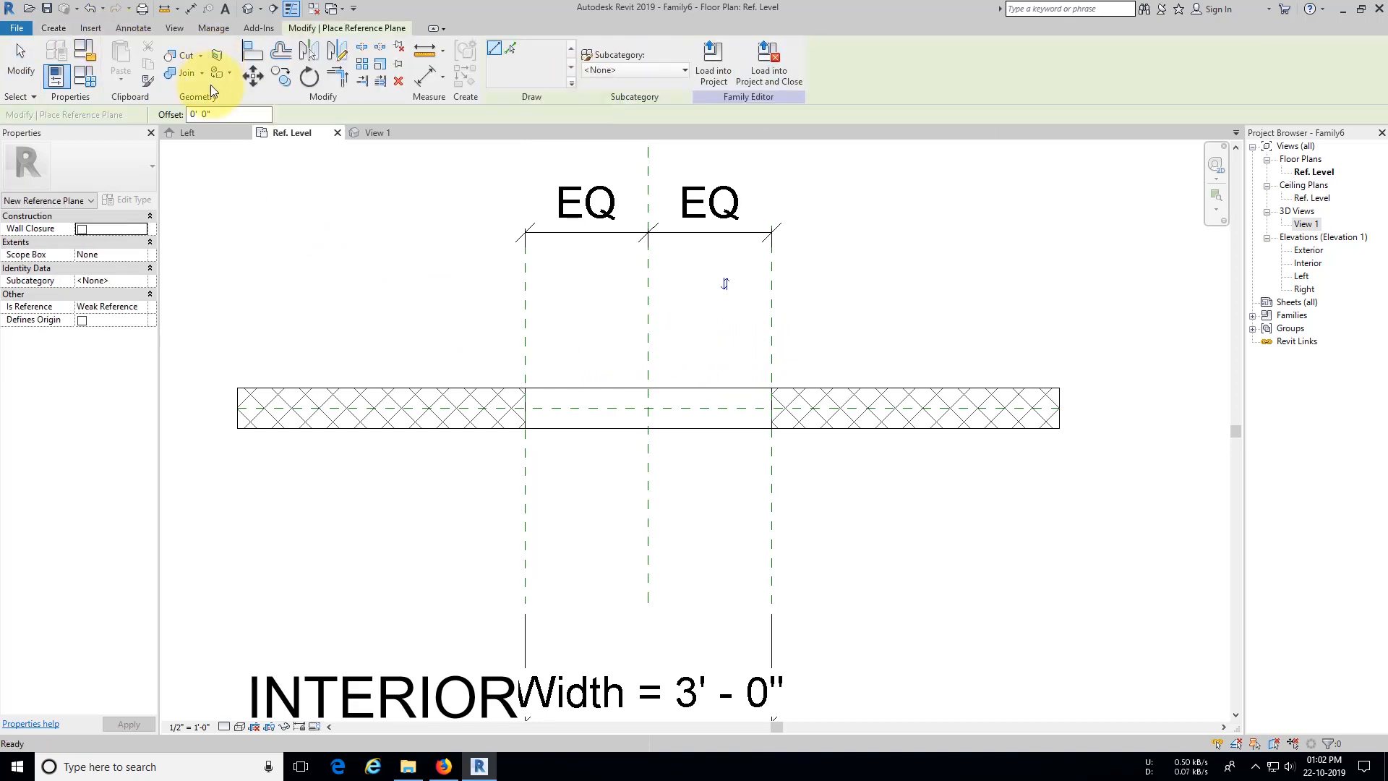
drag(222, 116, 173, 121)
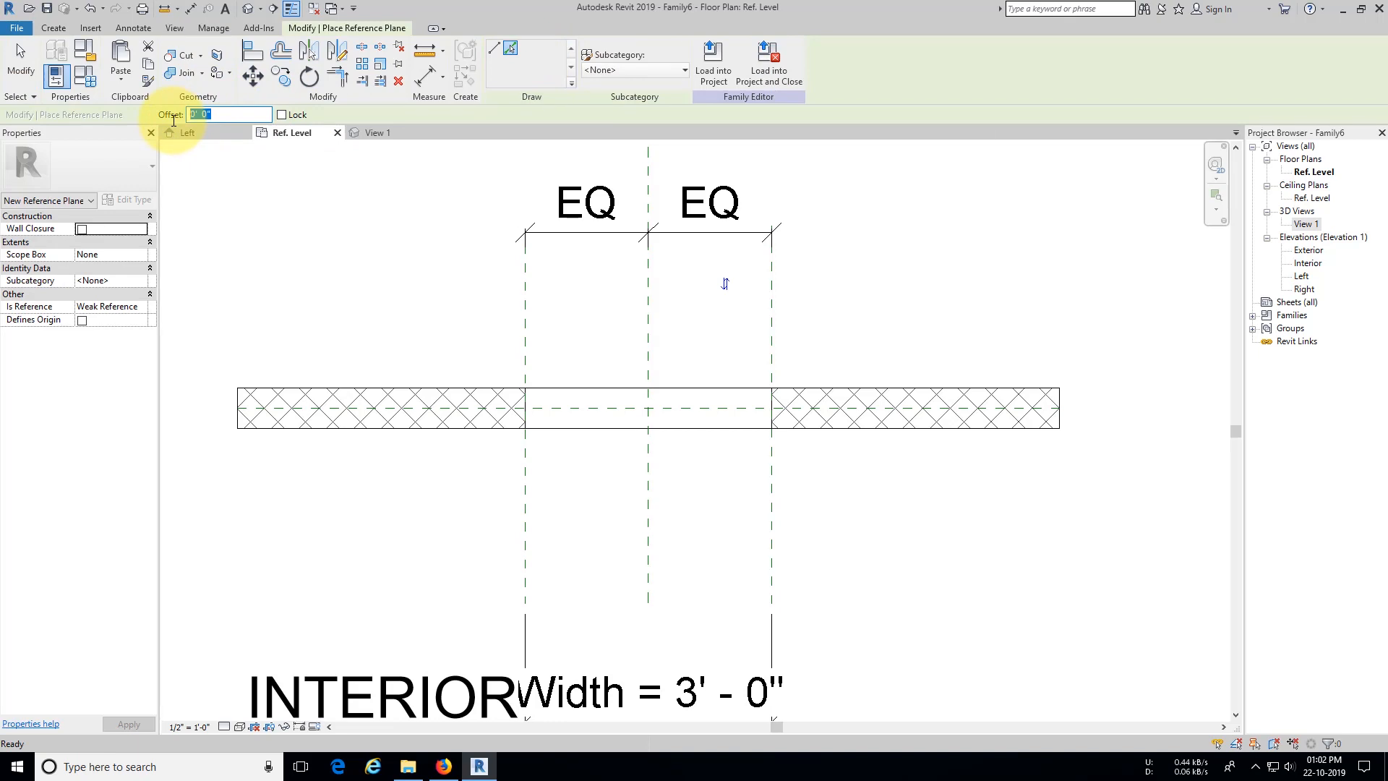
text(2)
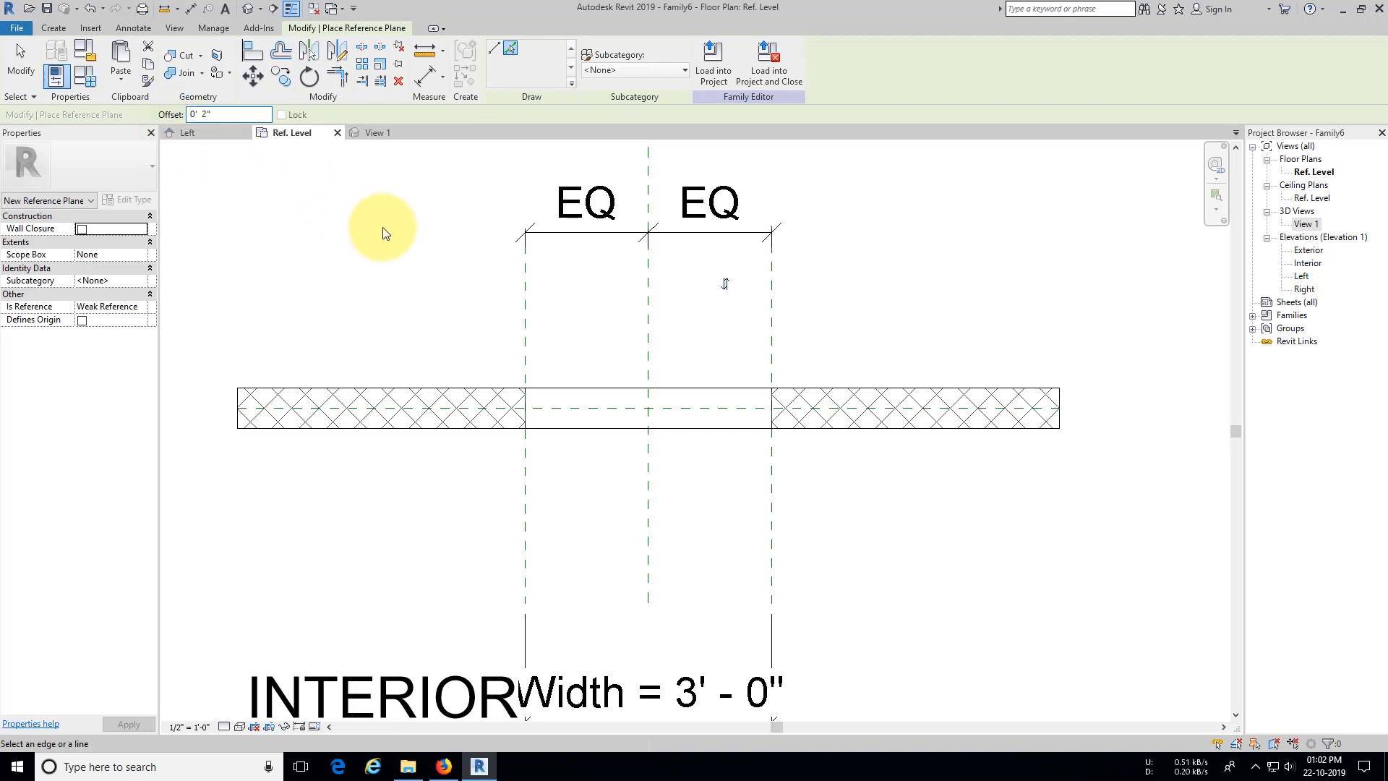
click(771, 332)
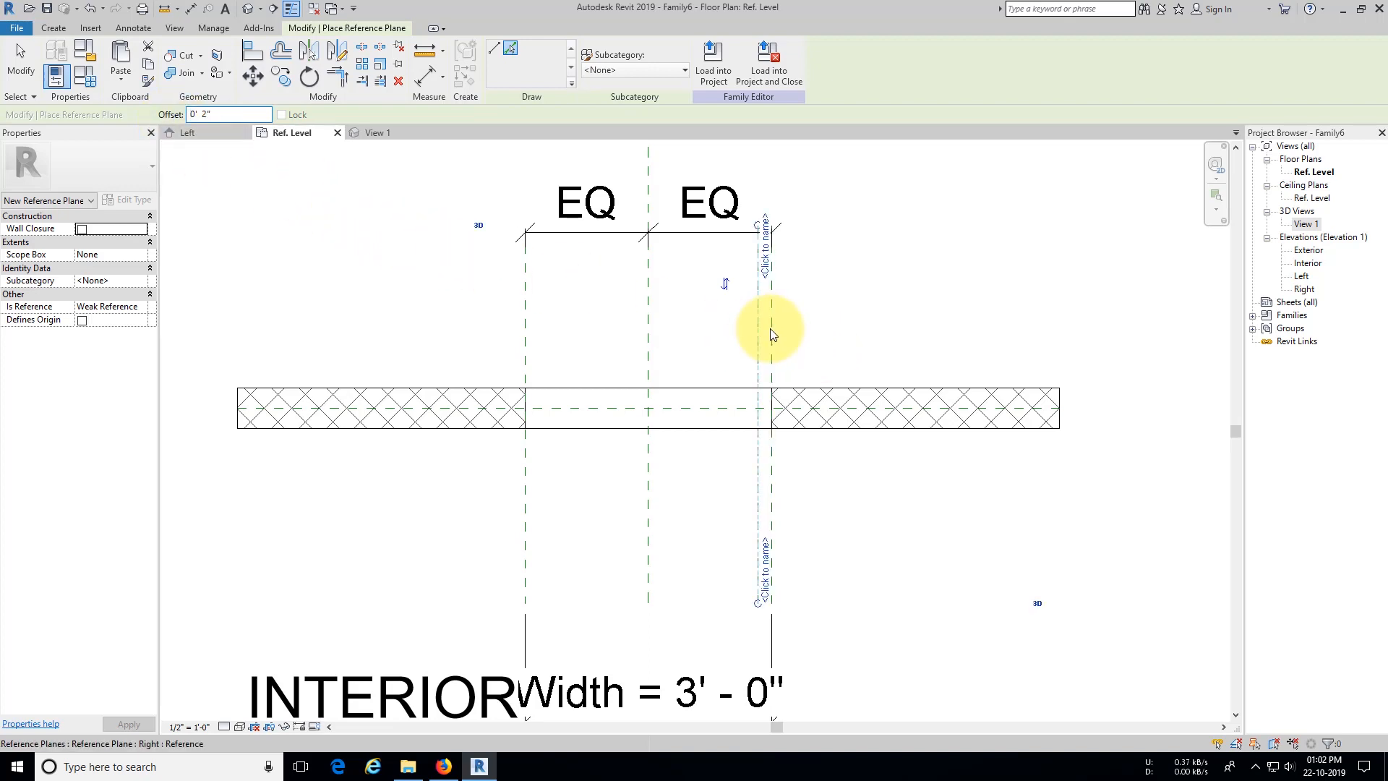
click(526, 315)
middle_drag(603, 337, 589, 332)
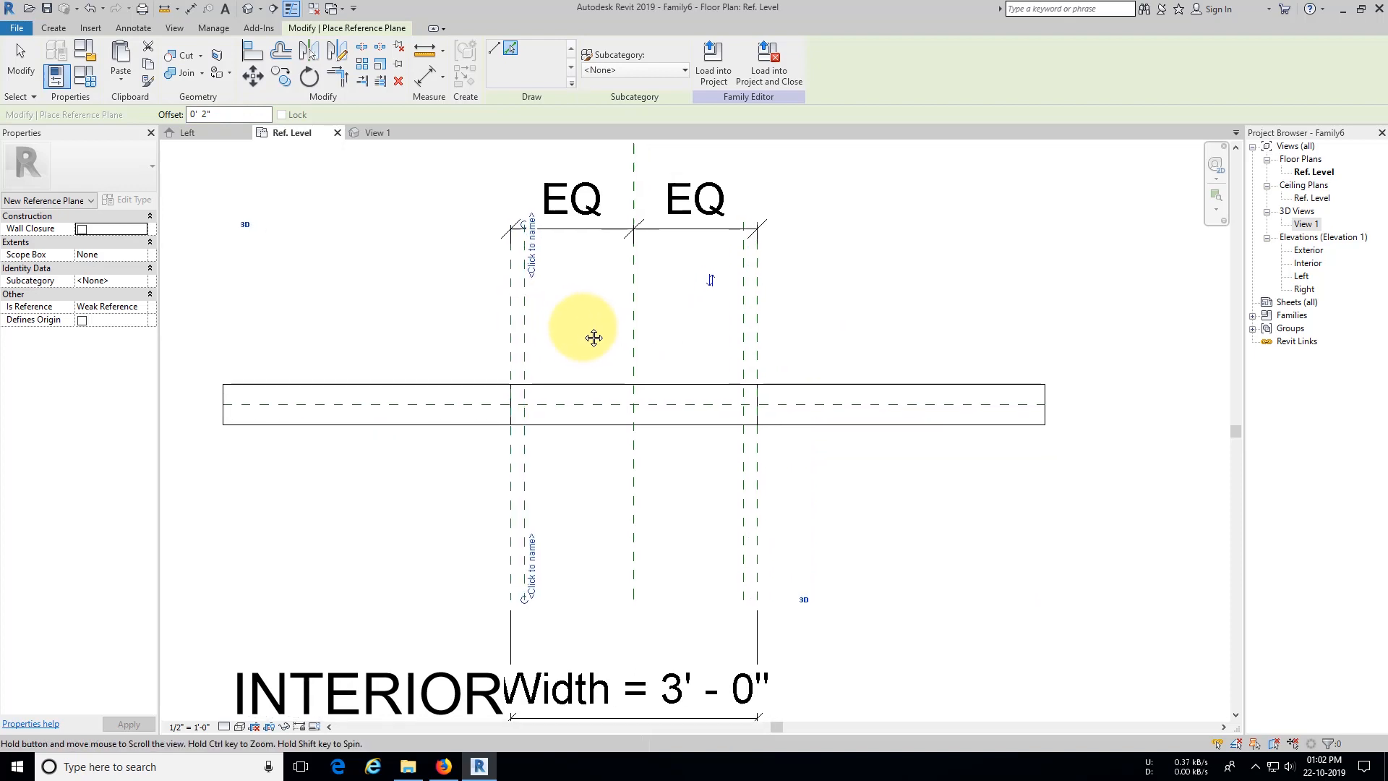
key(Escape)
key(Escape)
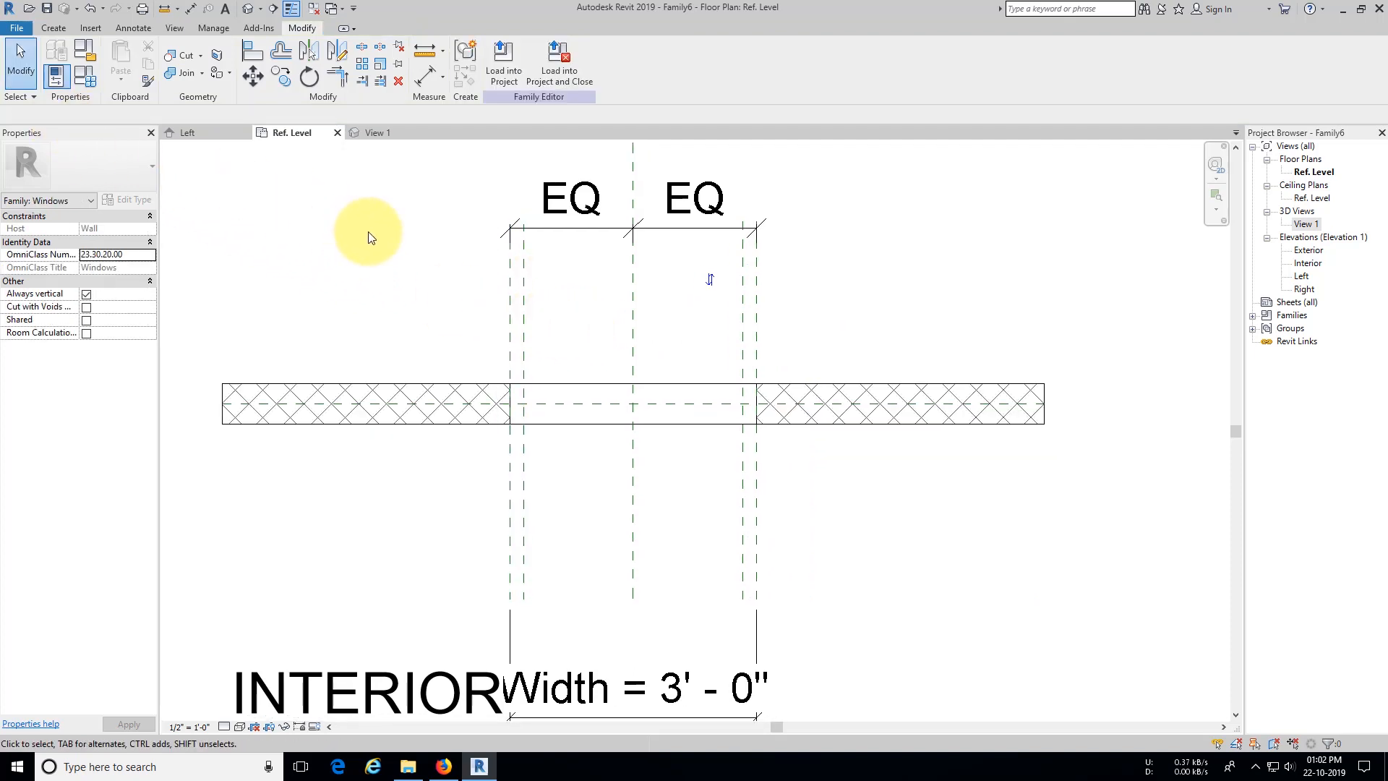
Step: Duplicate the host wall's Generic - 6" type under the name 9" Wall
click(454, 396)
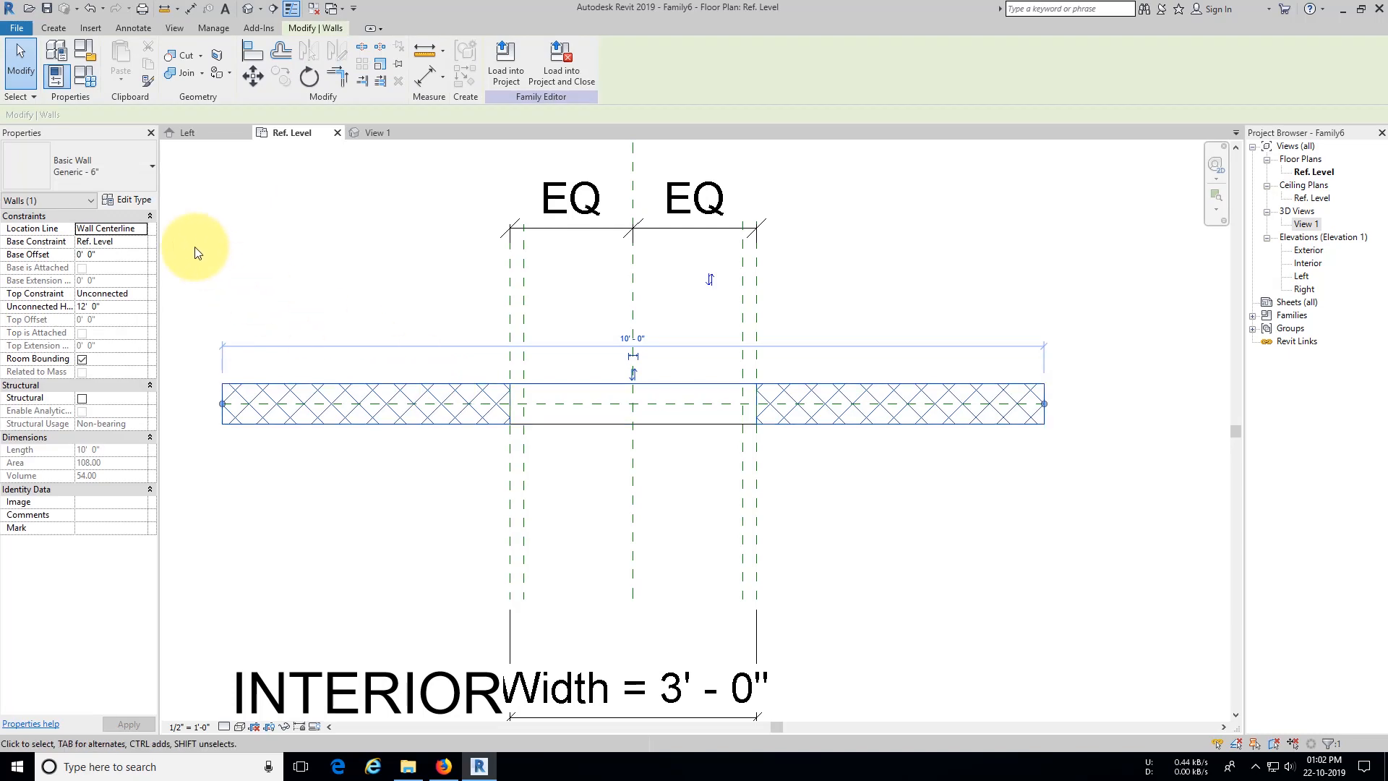
click(137, 201)
click(1162, 204)
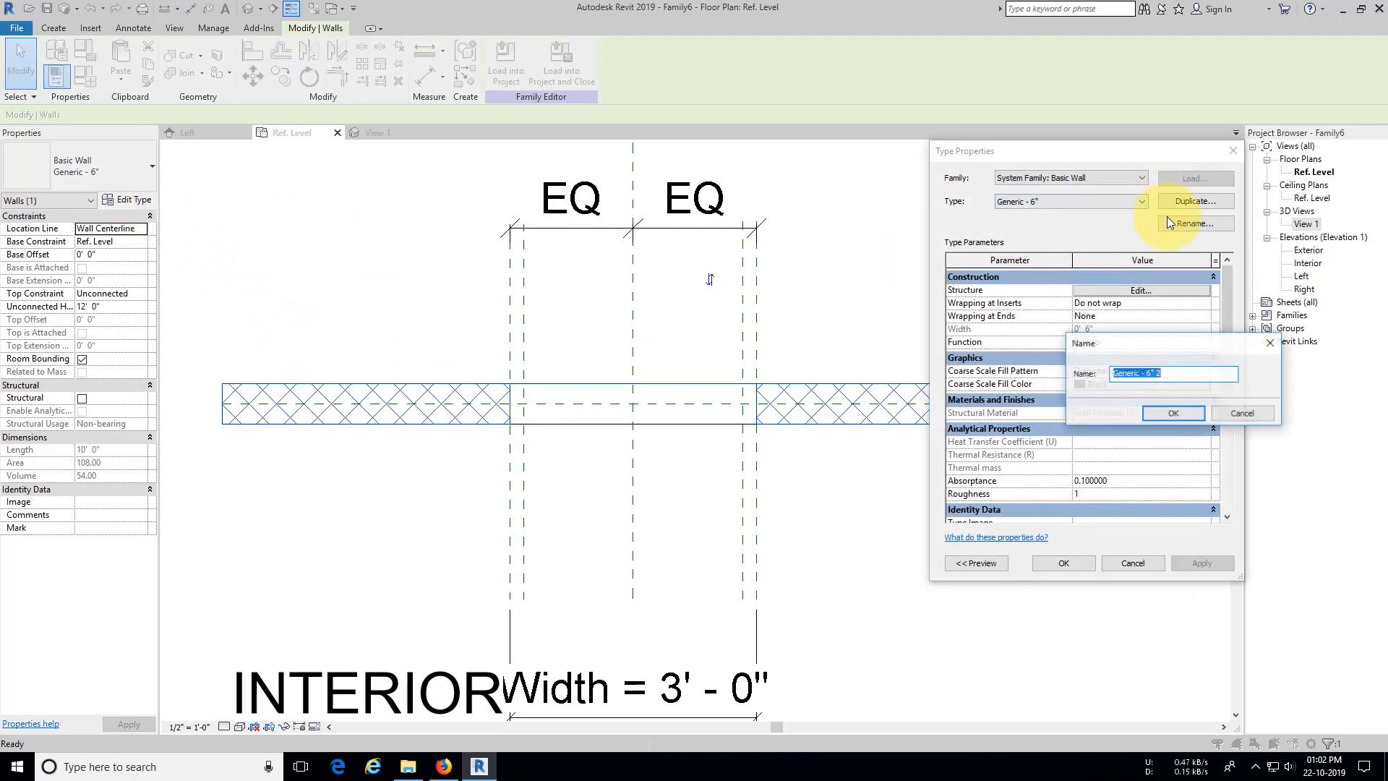
text(9)
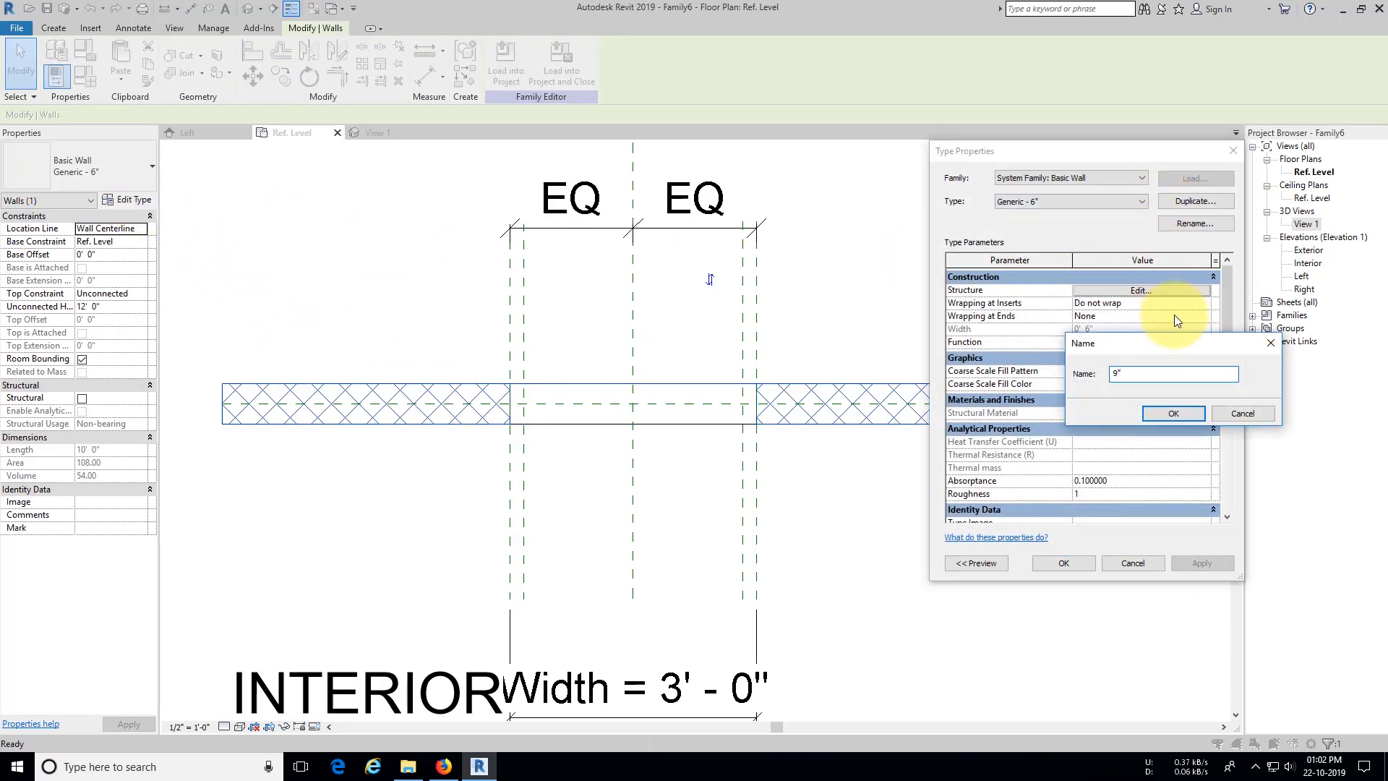
text(" Wall)
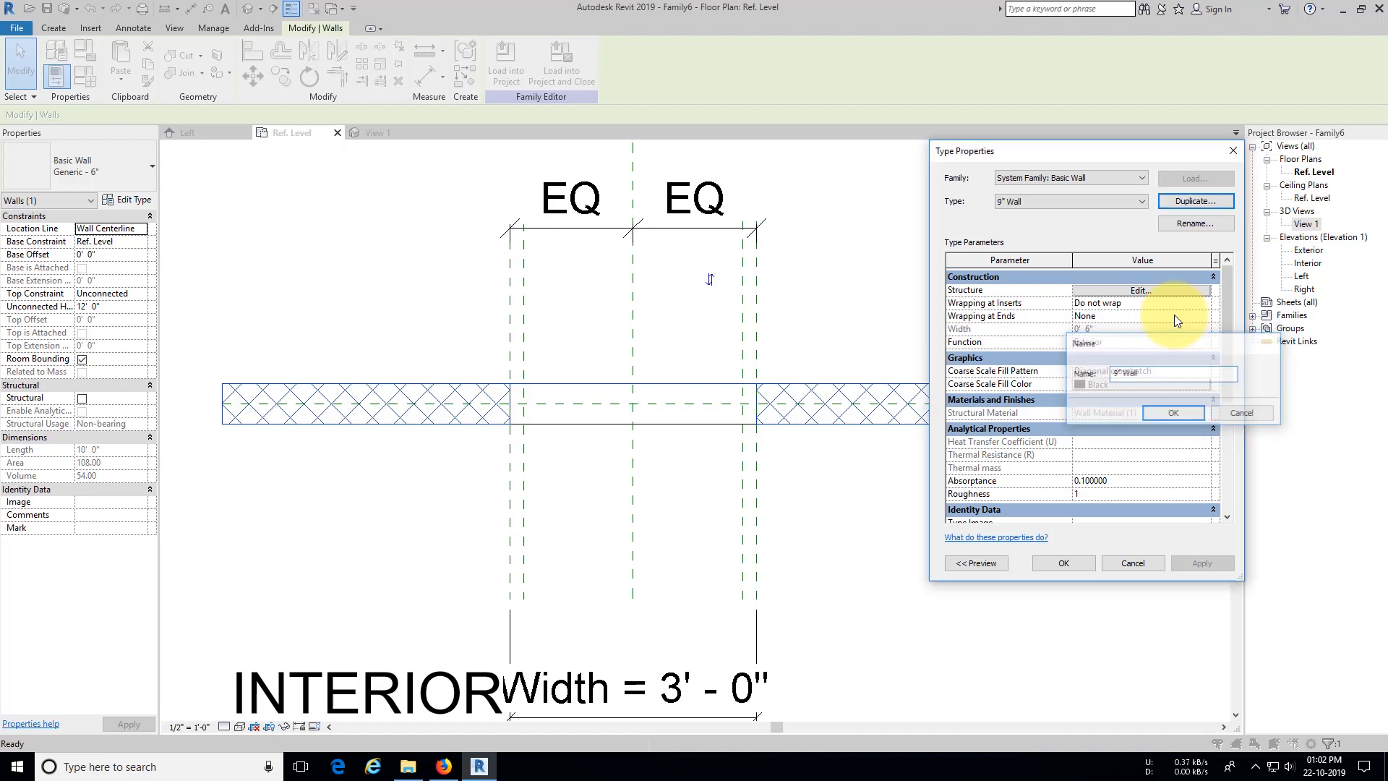
key(Return)
Step: Set the structure layer thickness of the 9" Wall type to 9" and apply the type to the host wall
click(1150, 292)
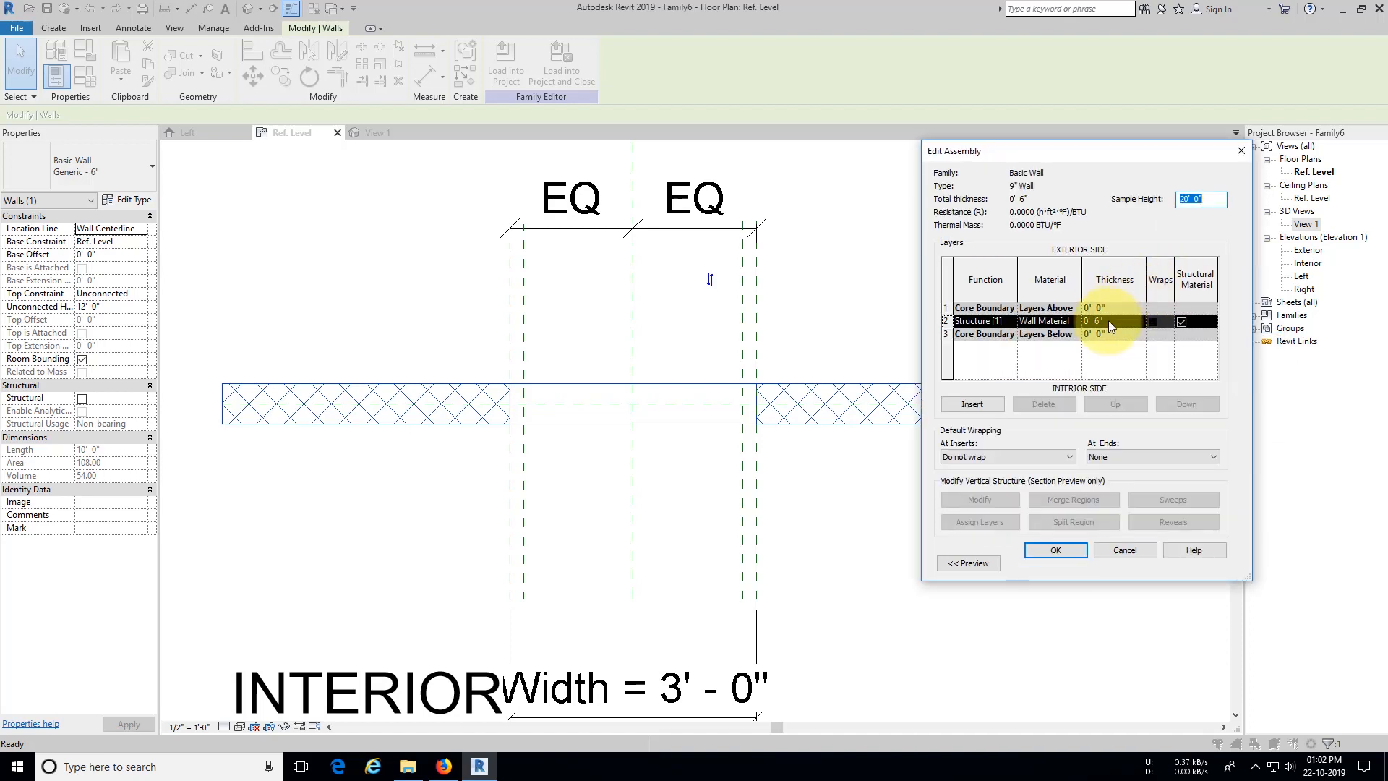
click(1110, 321)
text(9)
key(Tab)
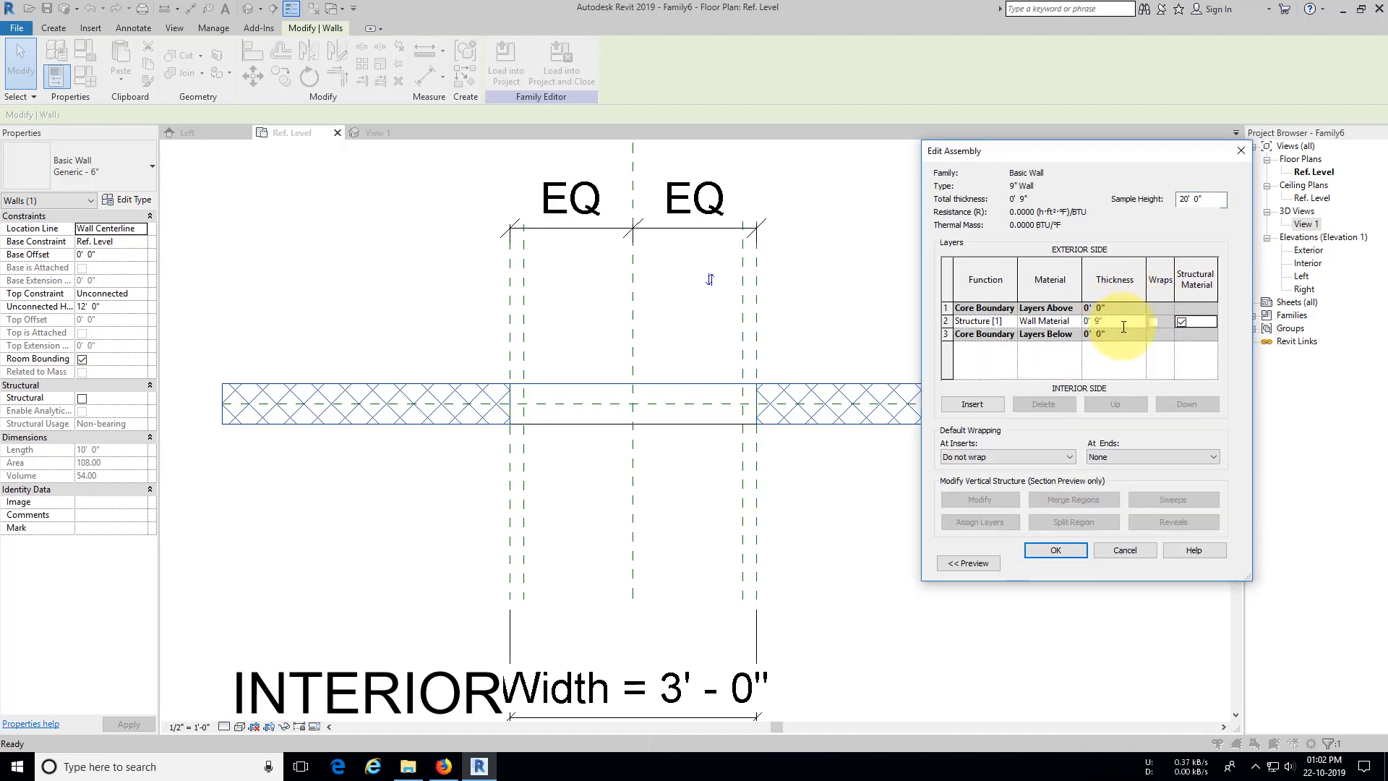
click(1061, 555)
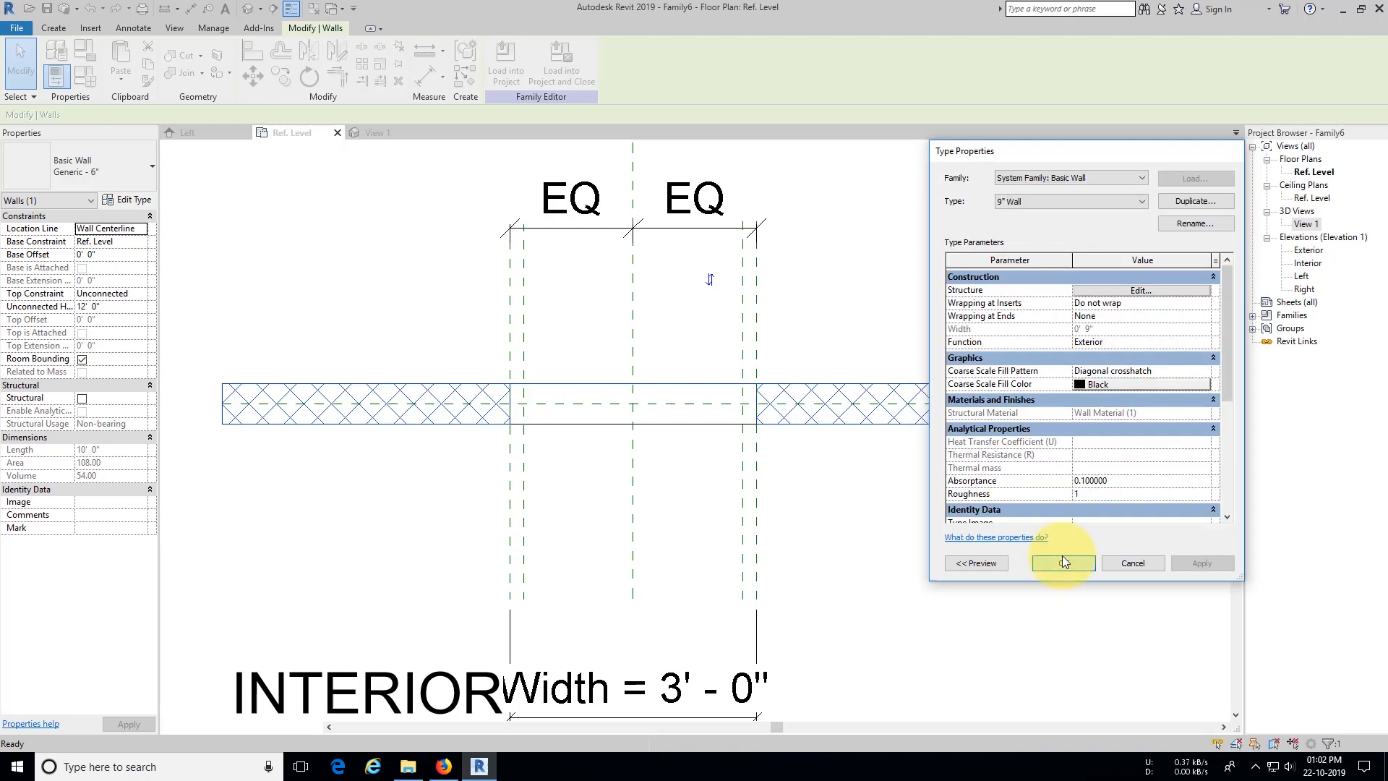
click(1062, 555)
click(825, 507)
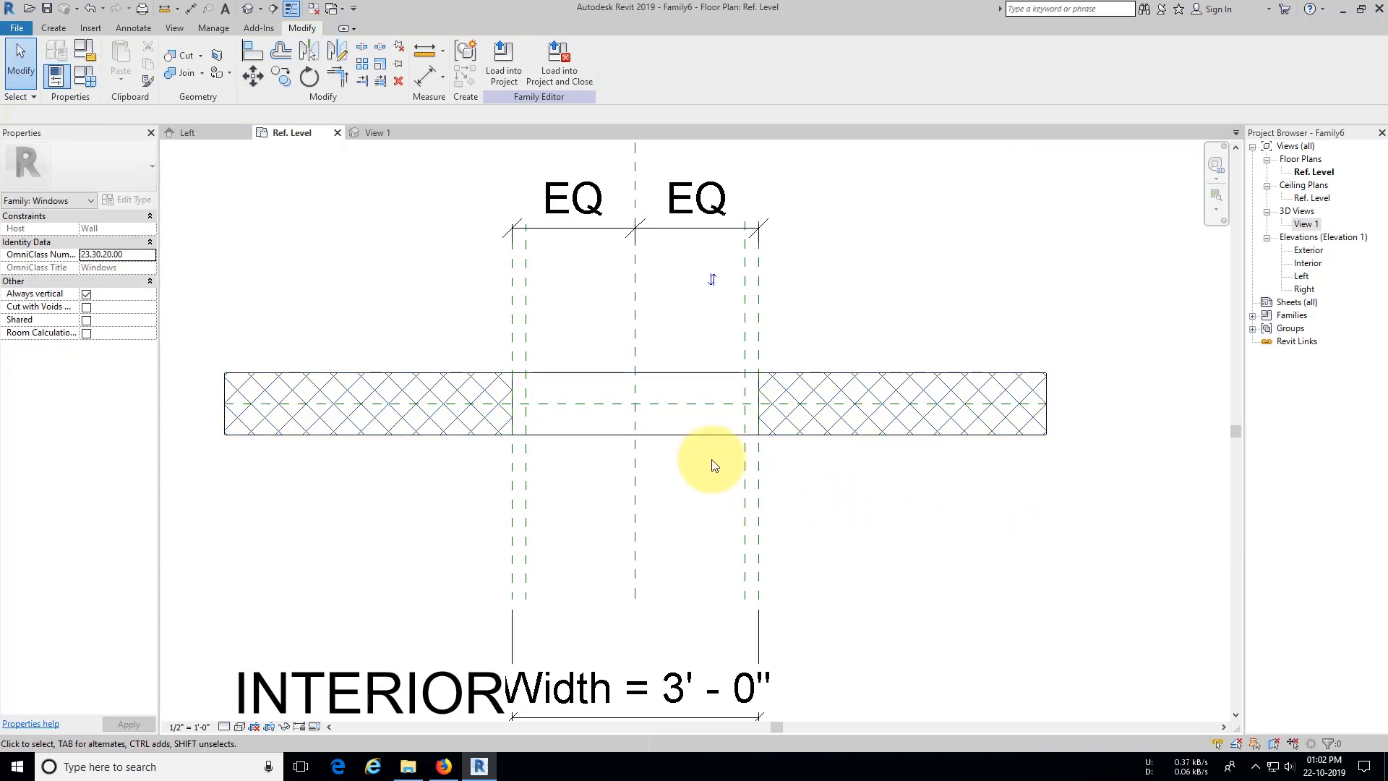
Step: Add aligned dimensions between each side plane of the opening and its adjacent inner reference plane
key(d)
key(i)
click(513, 328)
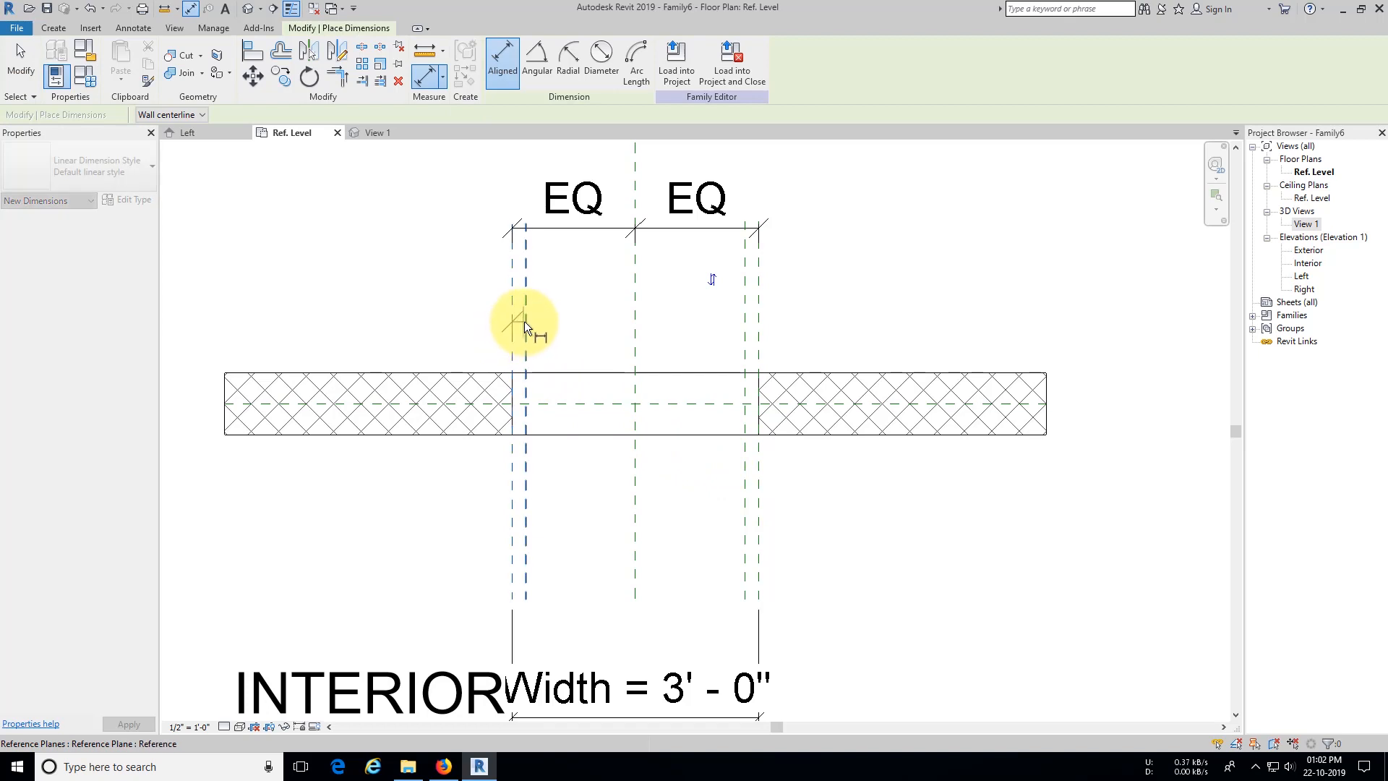
click(525, 322)
click(574, 302)
click(759, 318)
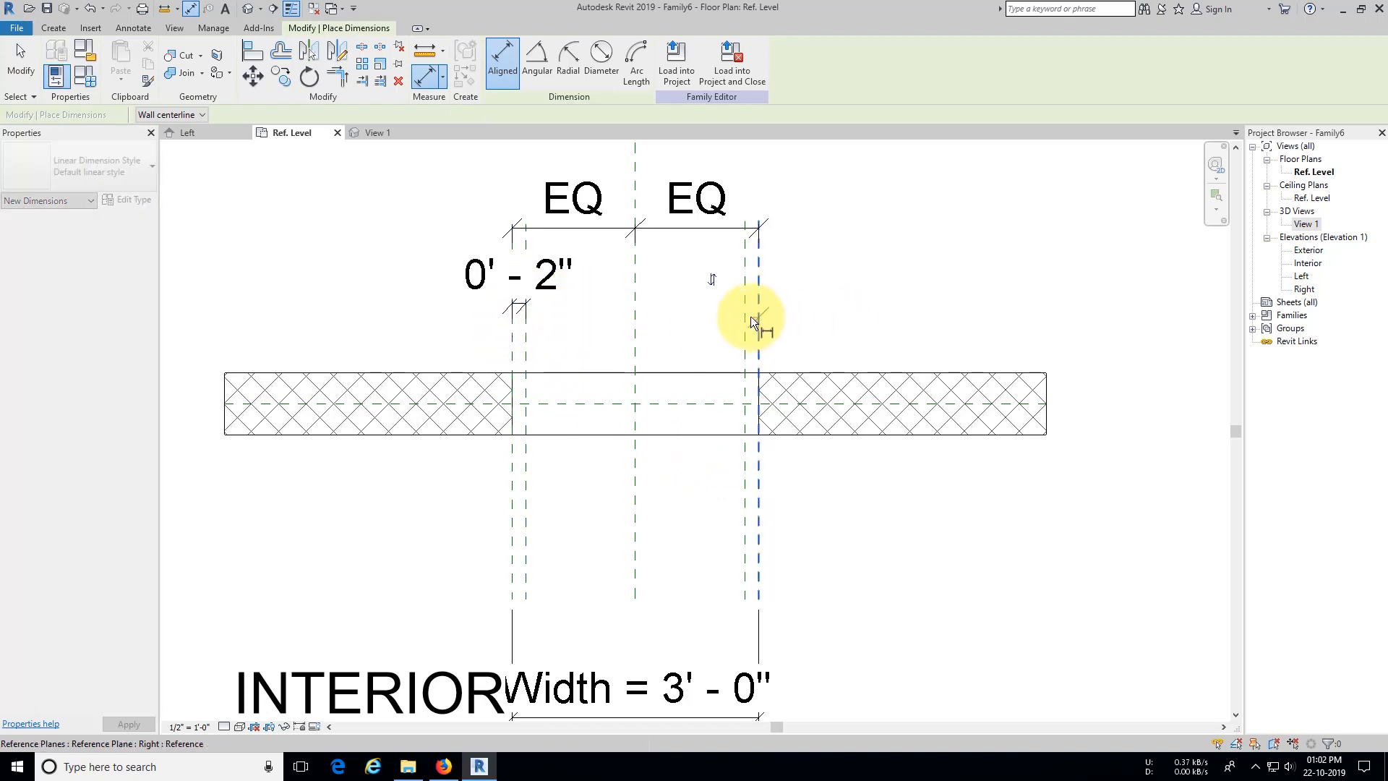
click(746, 317)
click(791, 312)
key(Escape)
key(Escape)
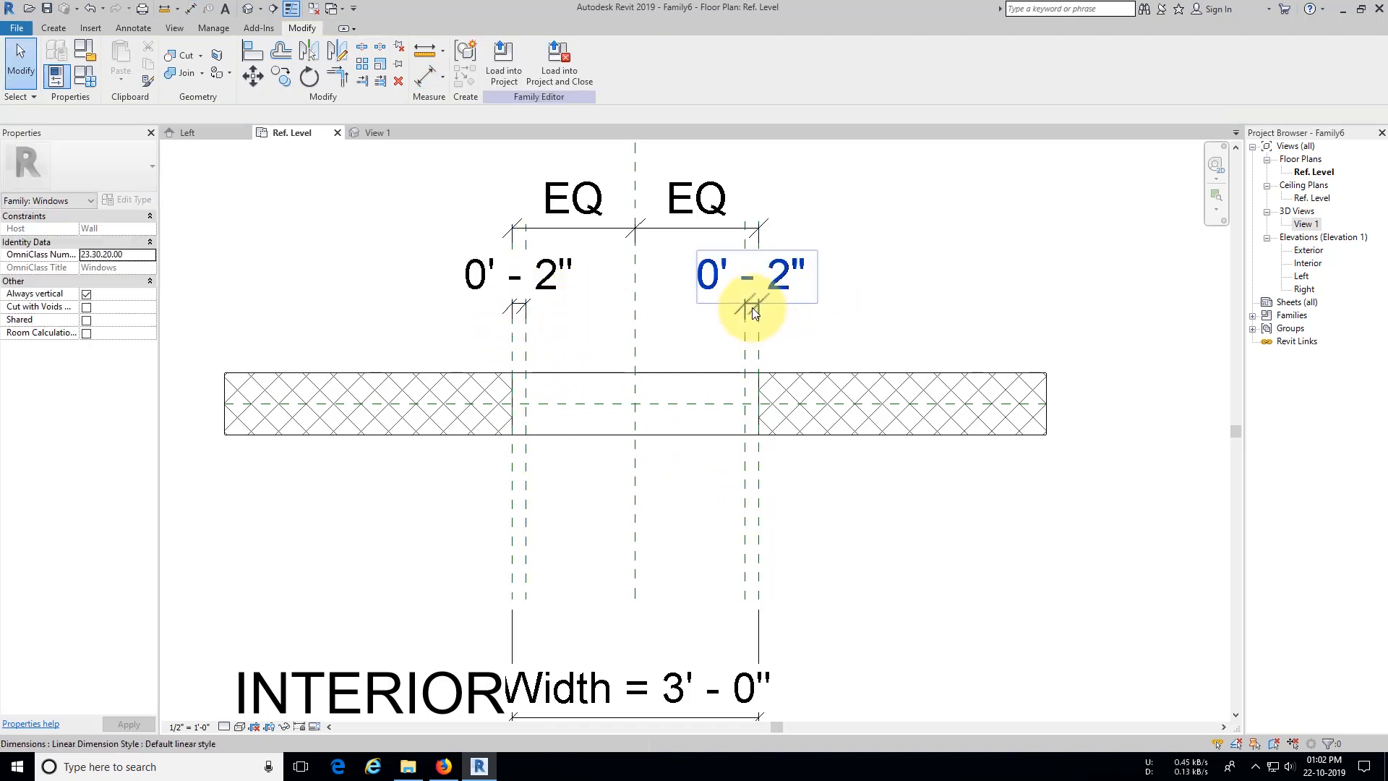
Step: Label both inner offset dimensions with a new family type parameter named Section Width
click(752, 307)
ctrl+click(543, 296)
click(640, 61)
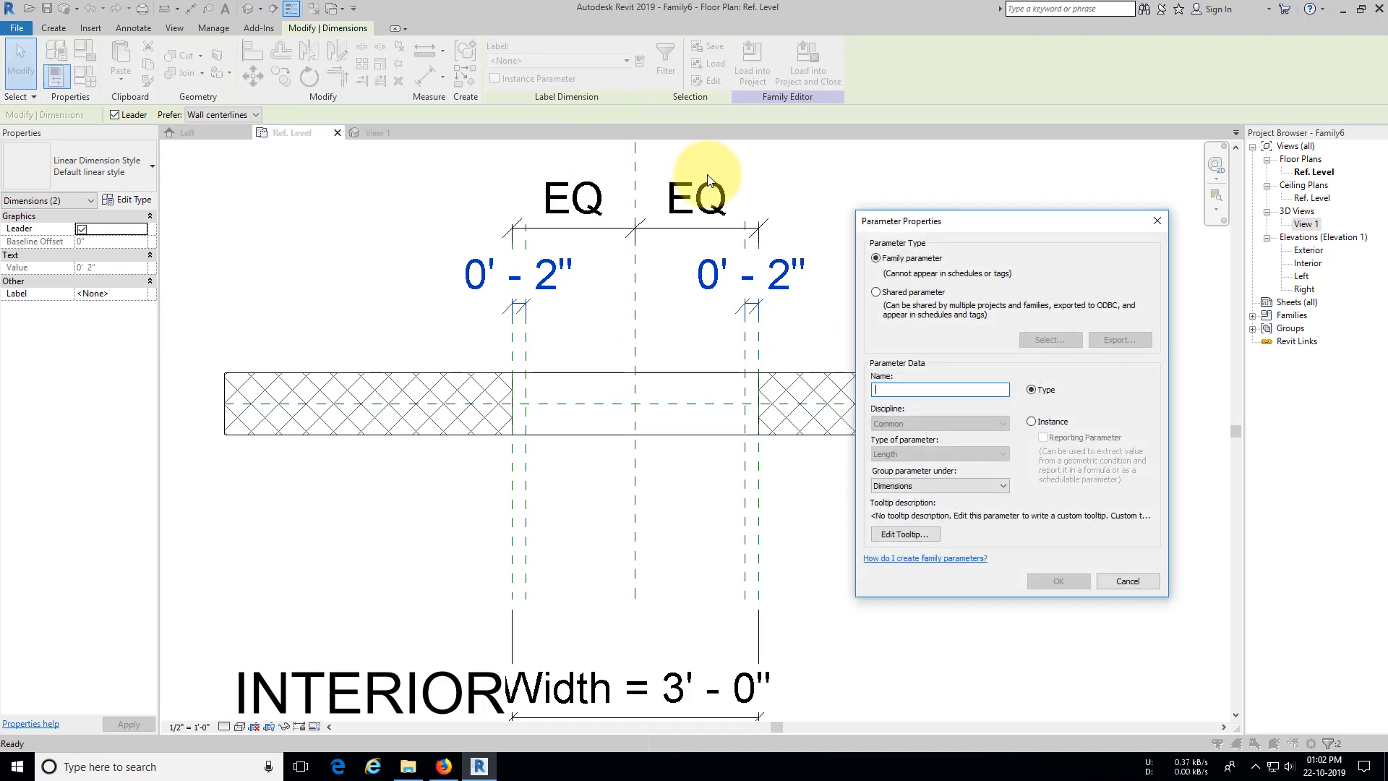
text(Secti)
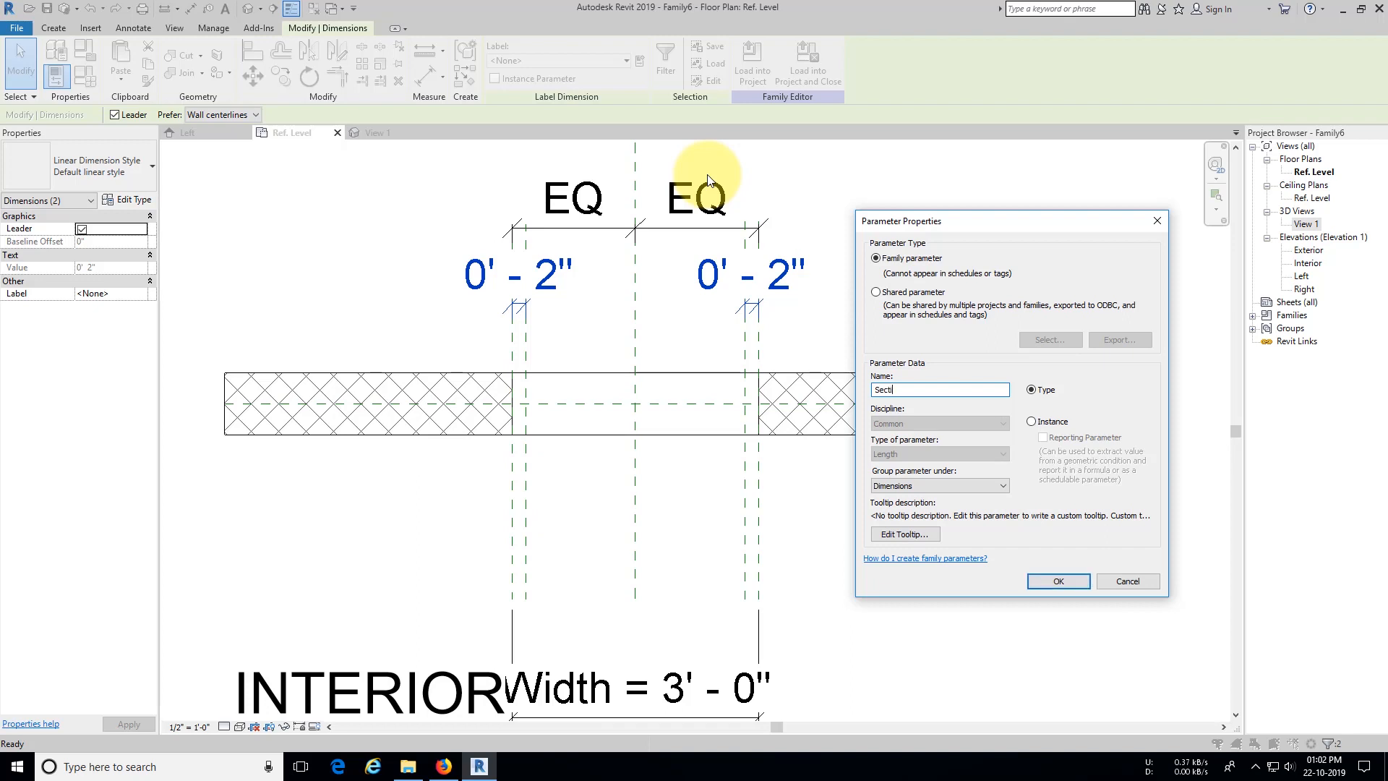
text(on Width)
key(Return)
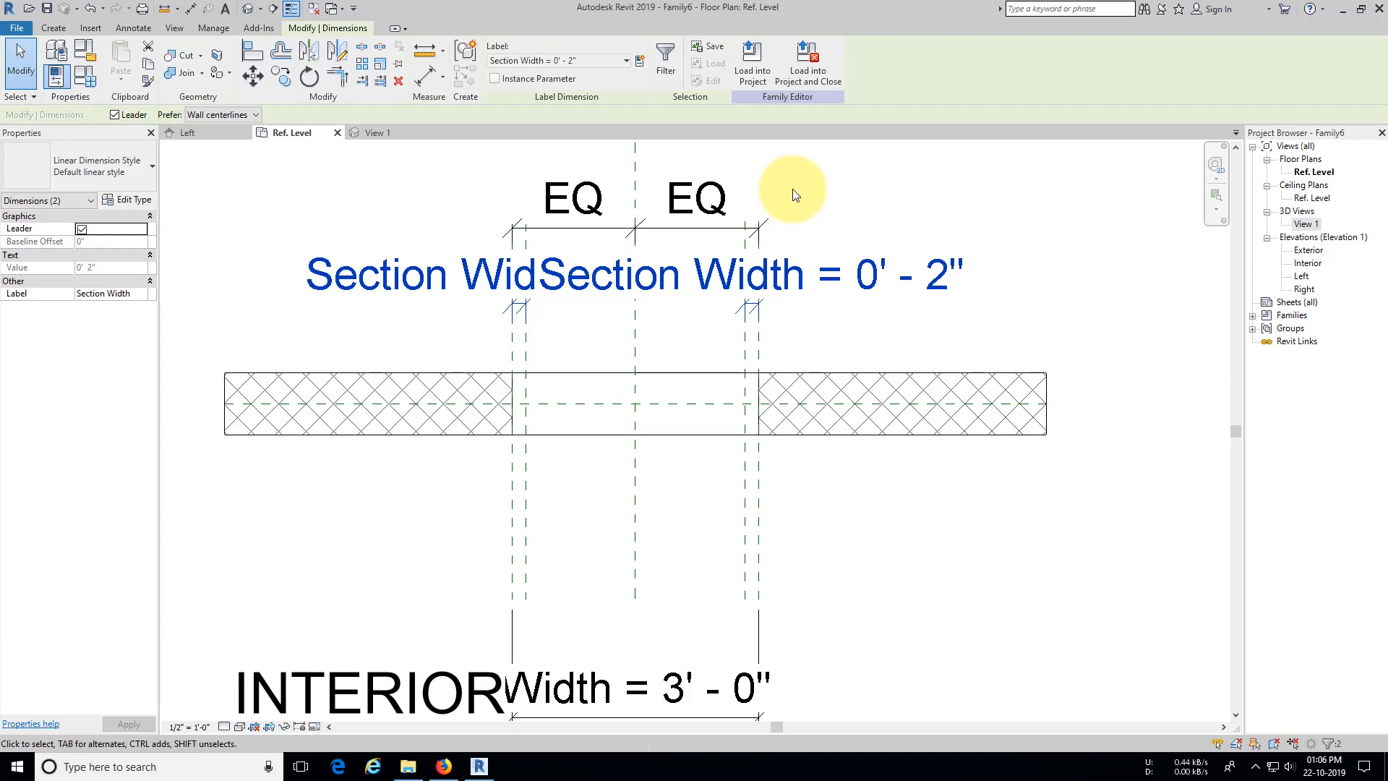
drag(875, 278, 451, 247)
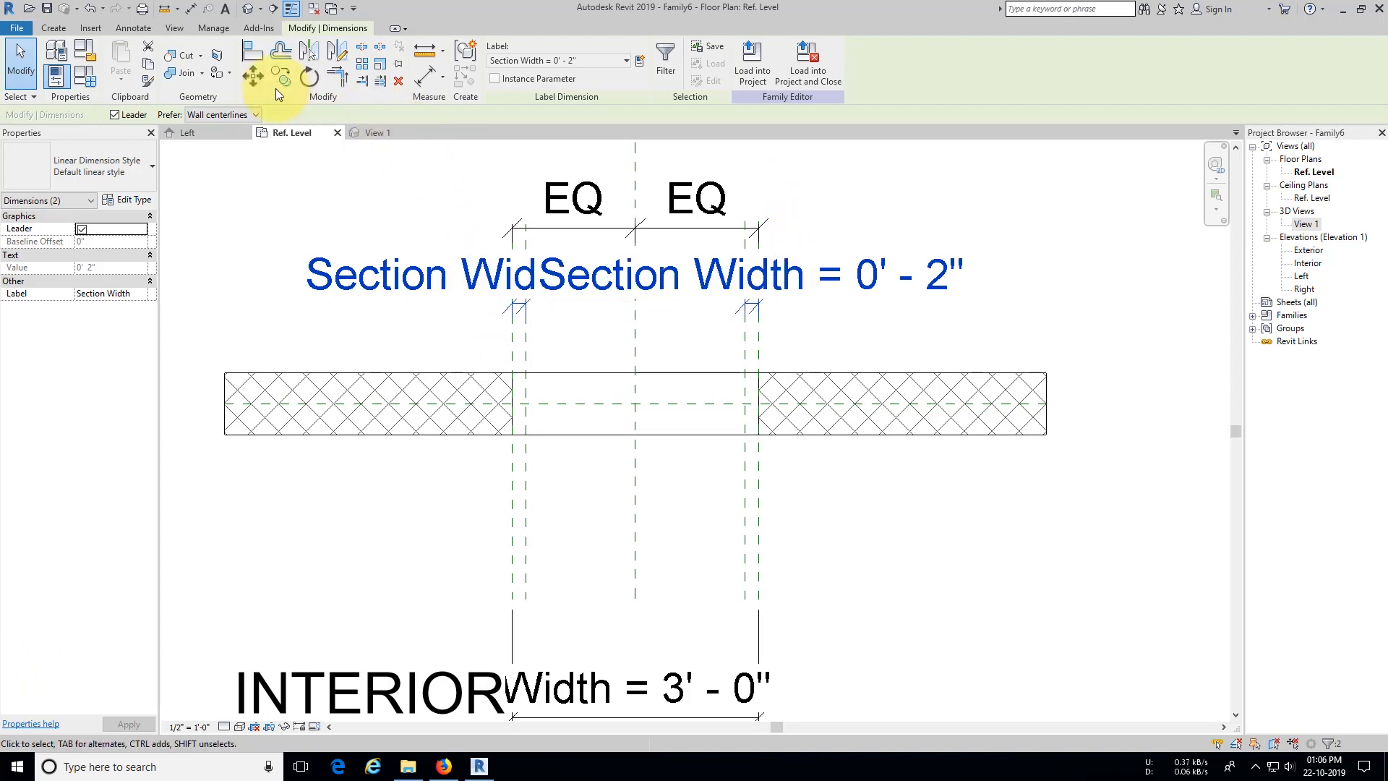
Step: Add reference planes offset 3" to the exterior and interior sides of the wall's center plane
click(55, 29)
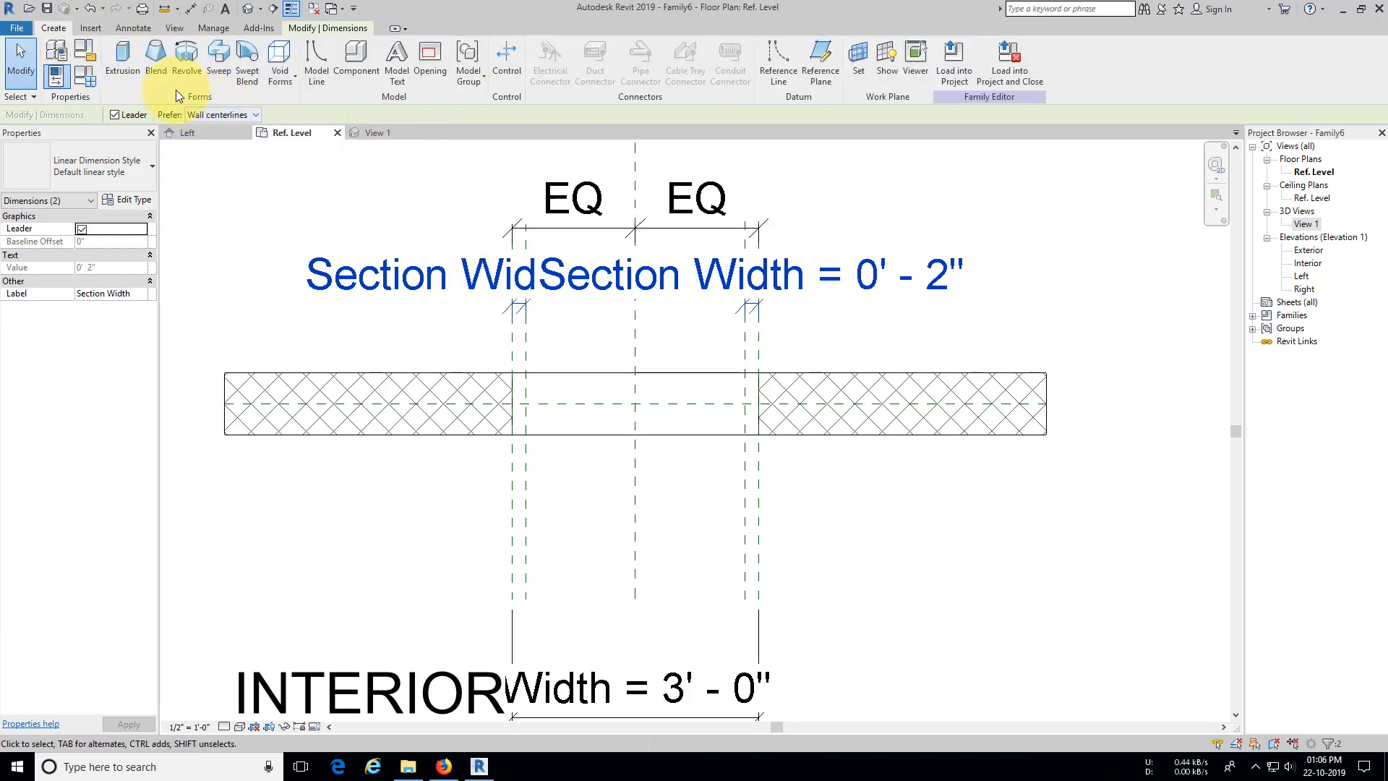
click(815, 64)
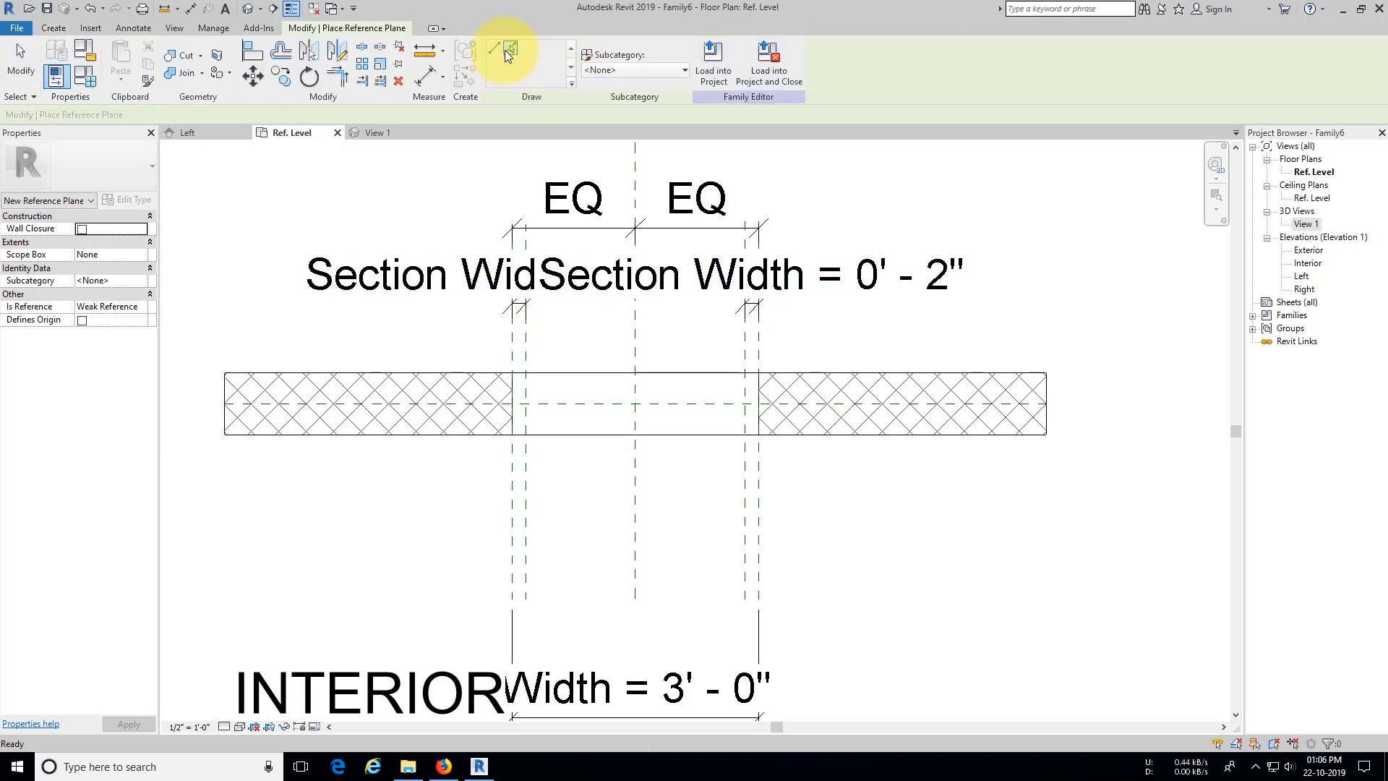
click(191, 114)
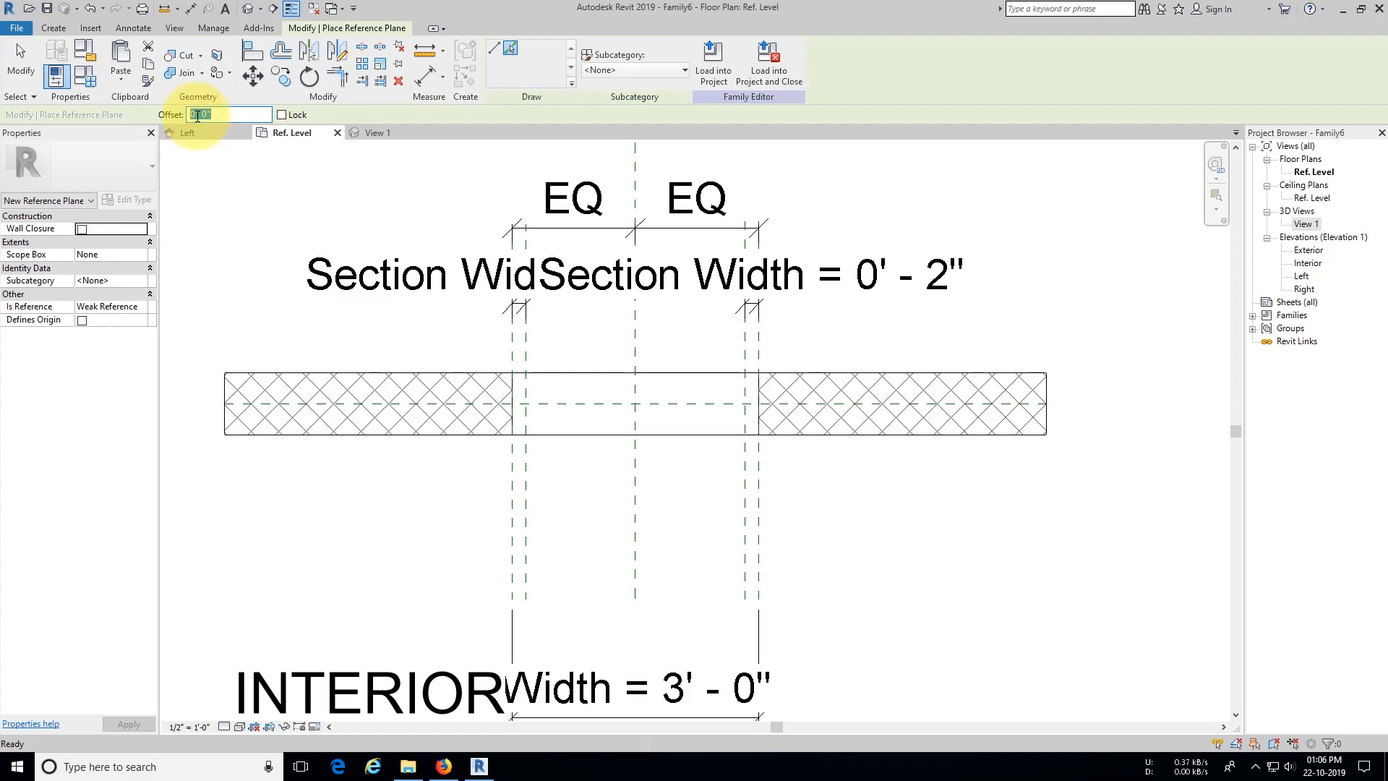
text(3)
click(707, 402)
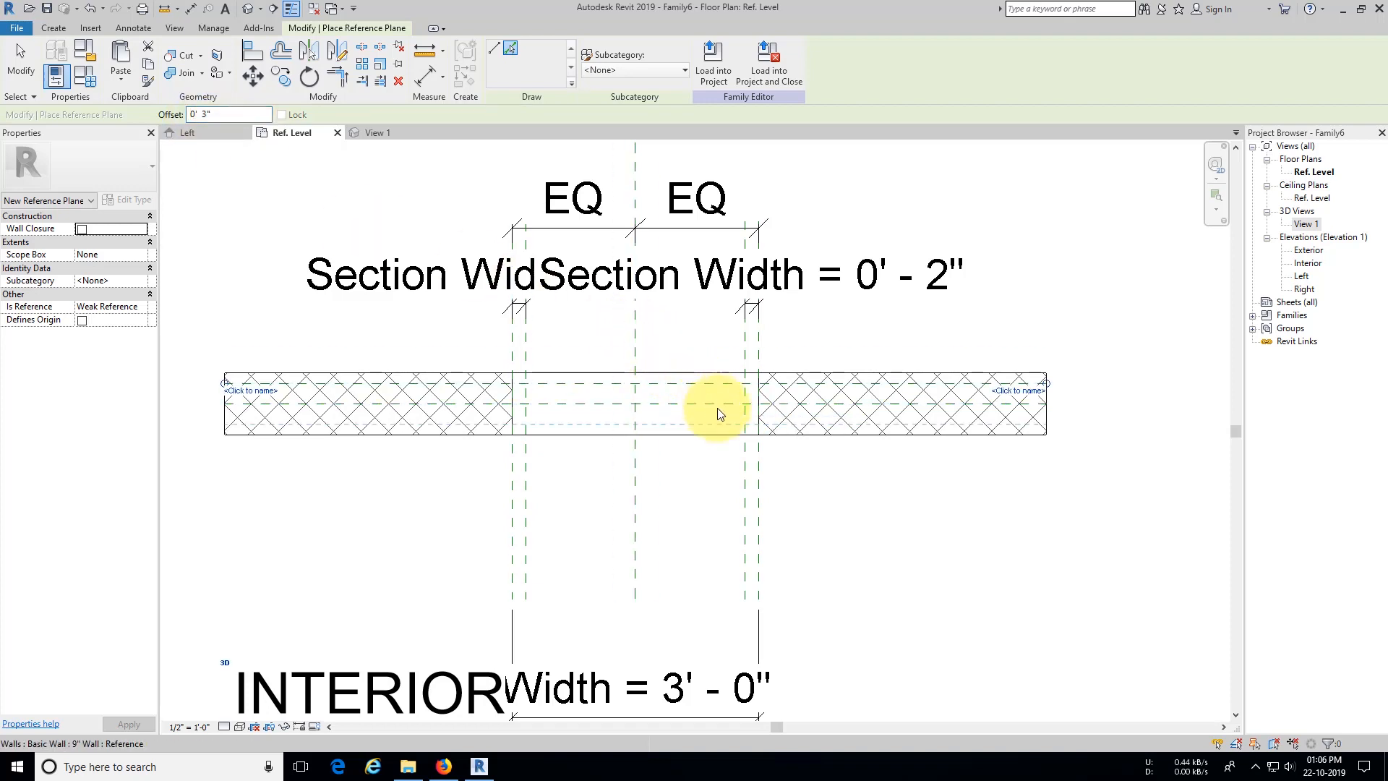
click(718, 409)
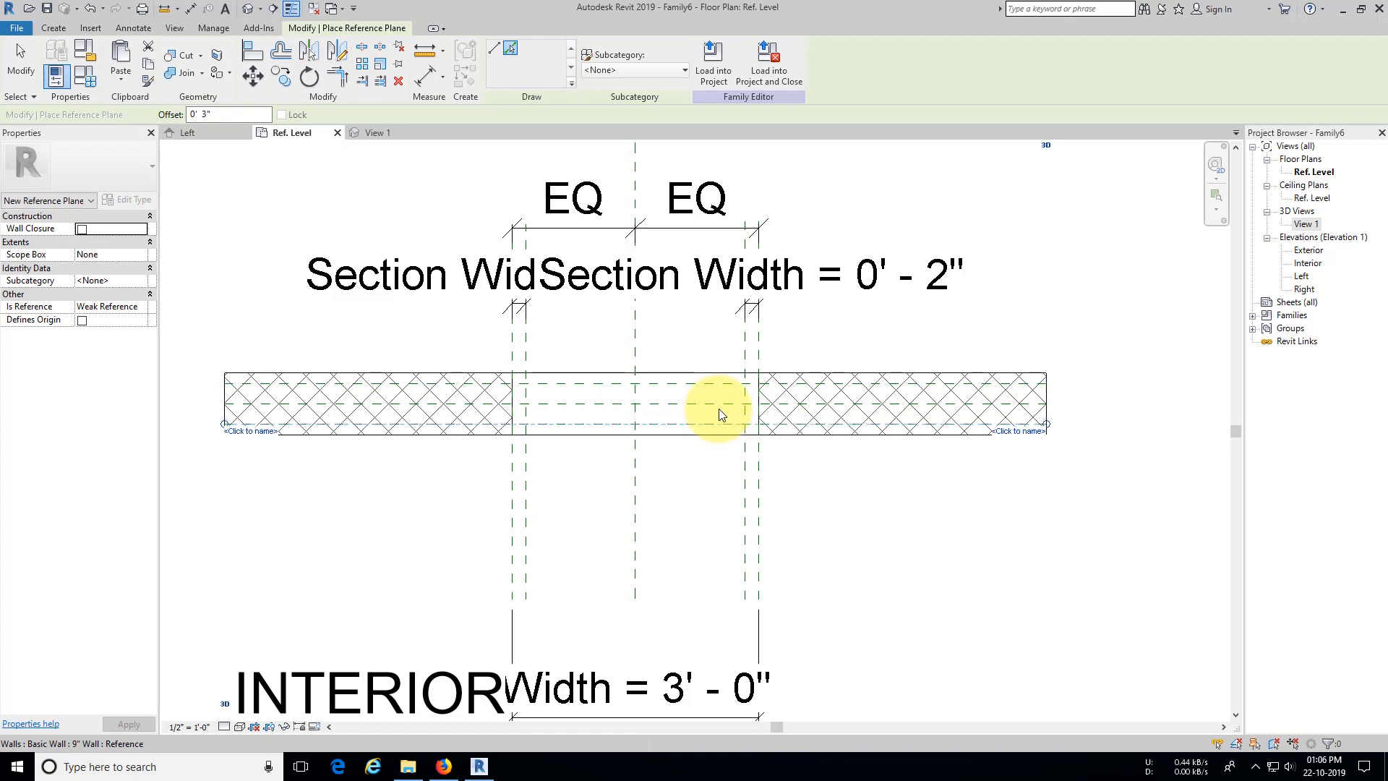
Step: Dimension the wall's center plane with the two offset planes beside it and make the segments equal
click(435, 68)
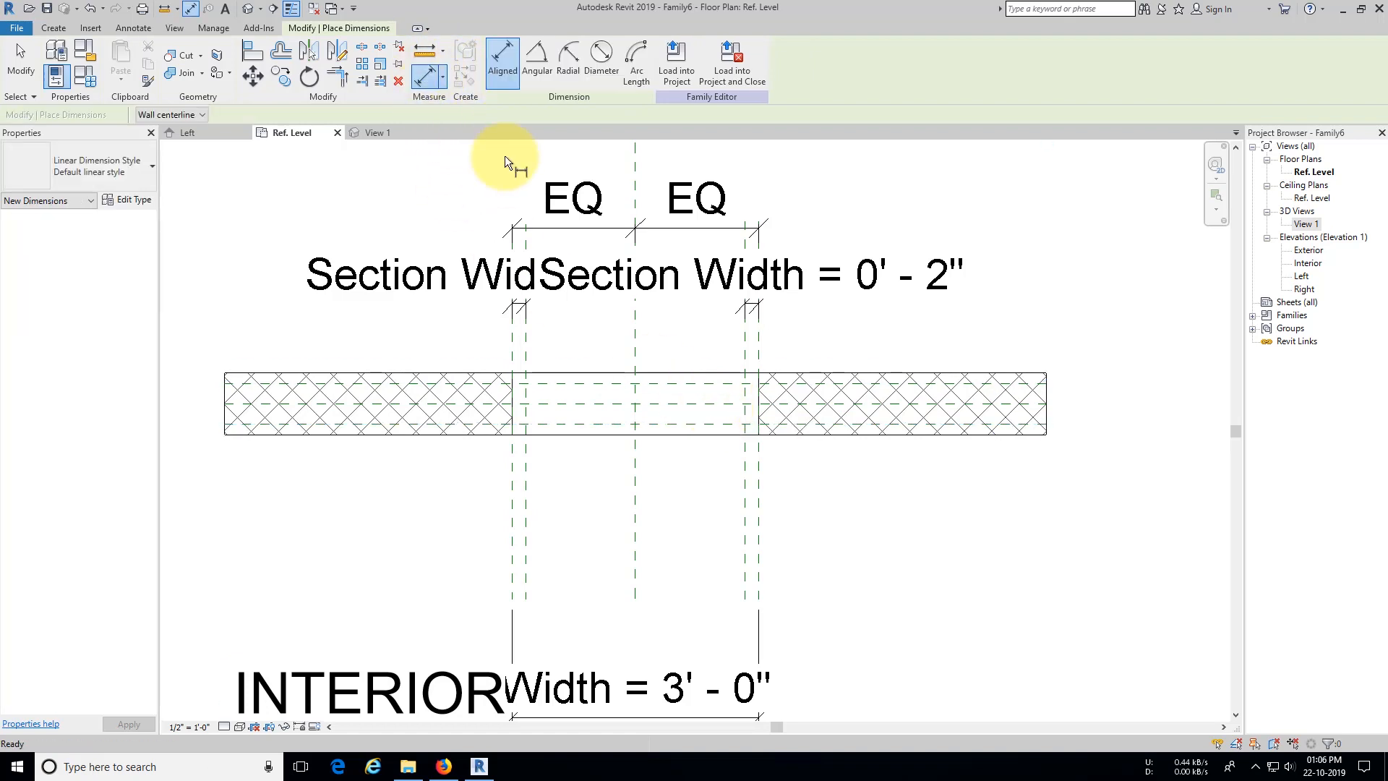
click(982, 405)
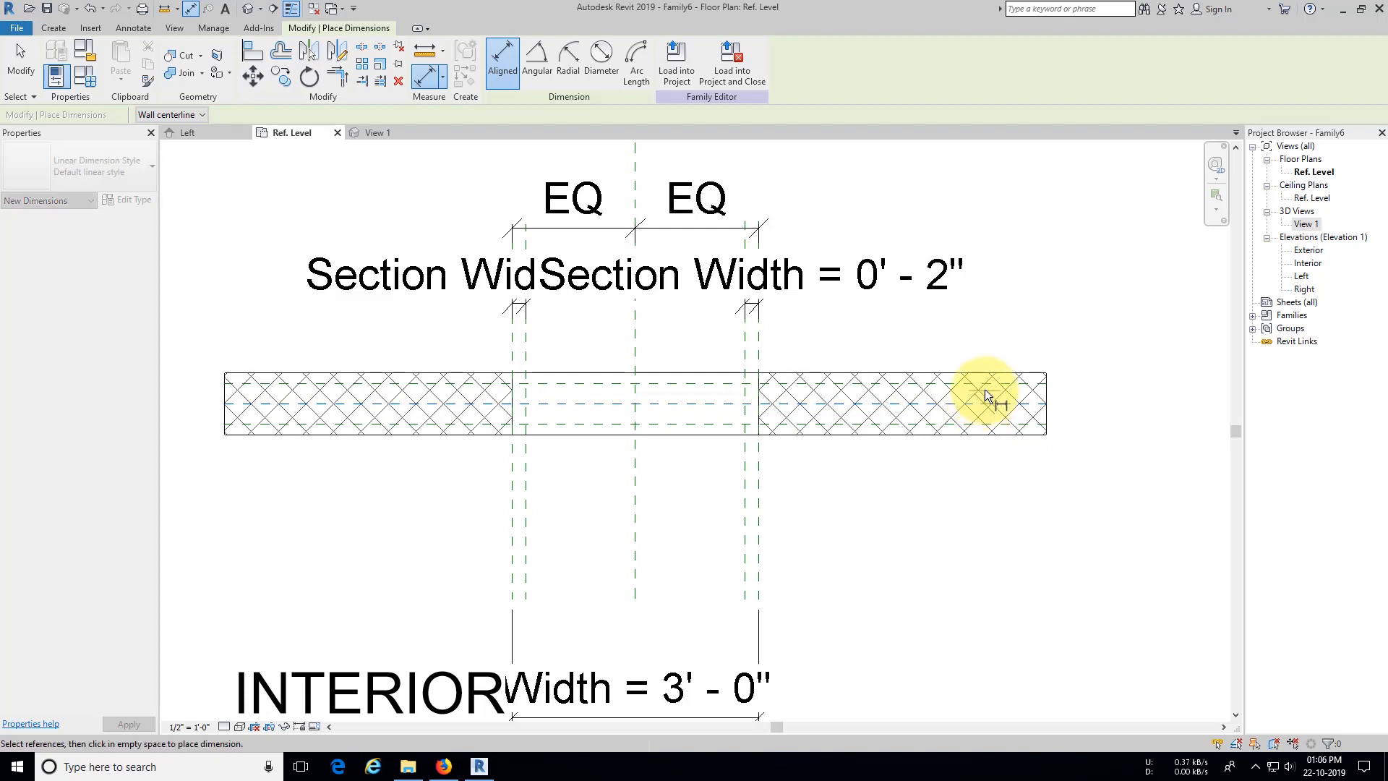
scroll(843, 431, down, 2)
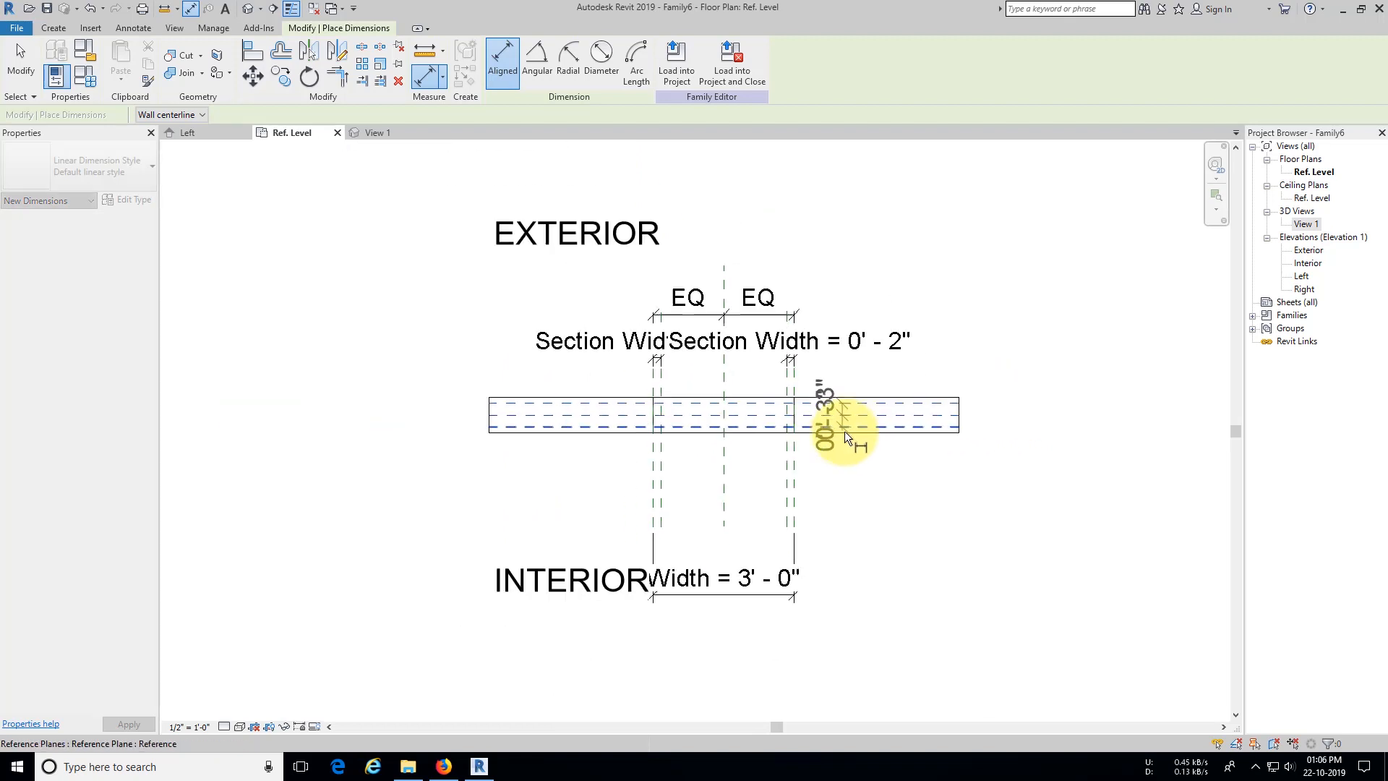
click(1027, 452)
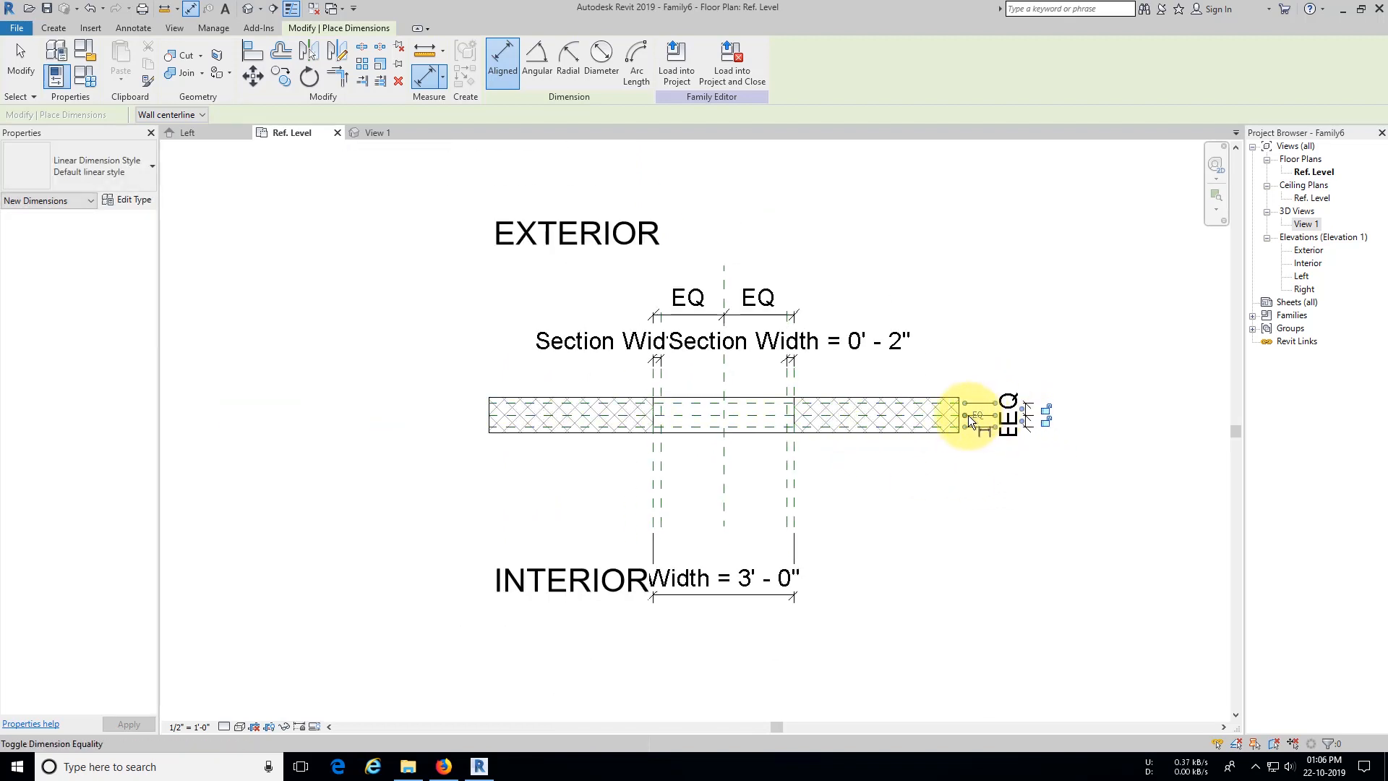
Step: Dimension between the two offset planes inside the wall thickness and label it with a new type parameter named Section Depth
click(944, 401)
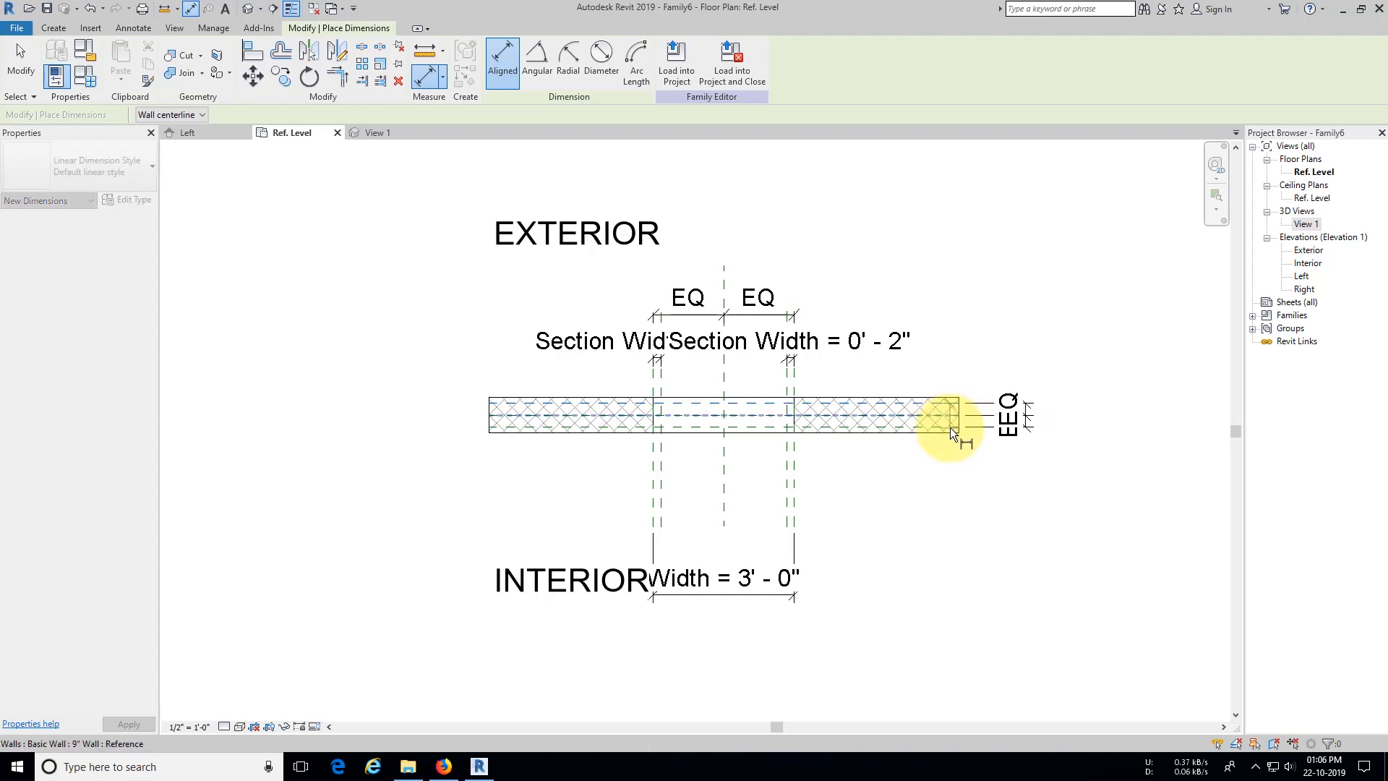
click(949, 427)
click(1096, 459)
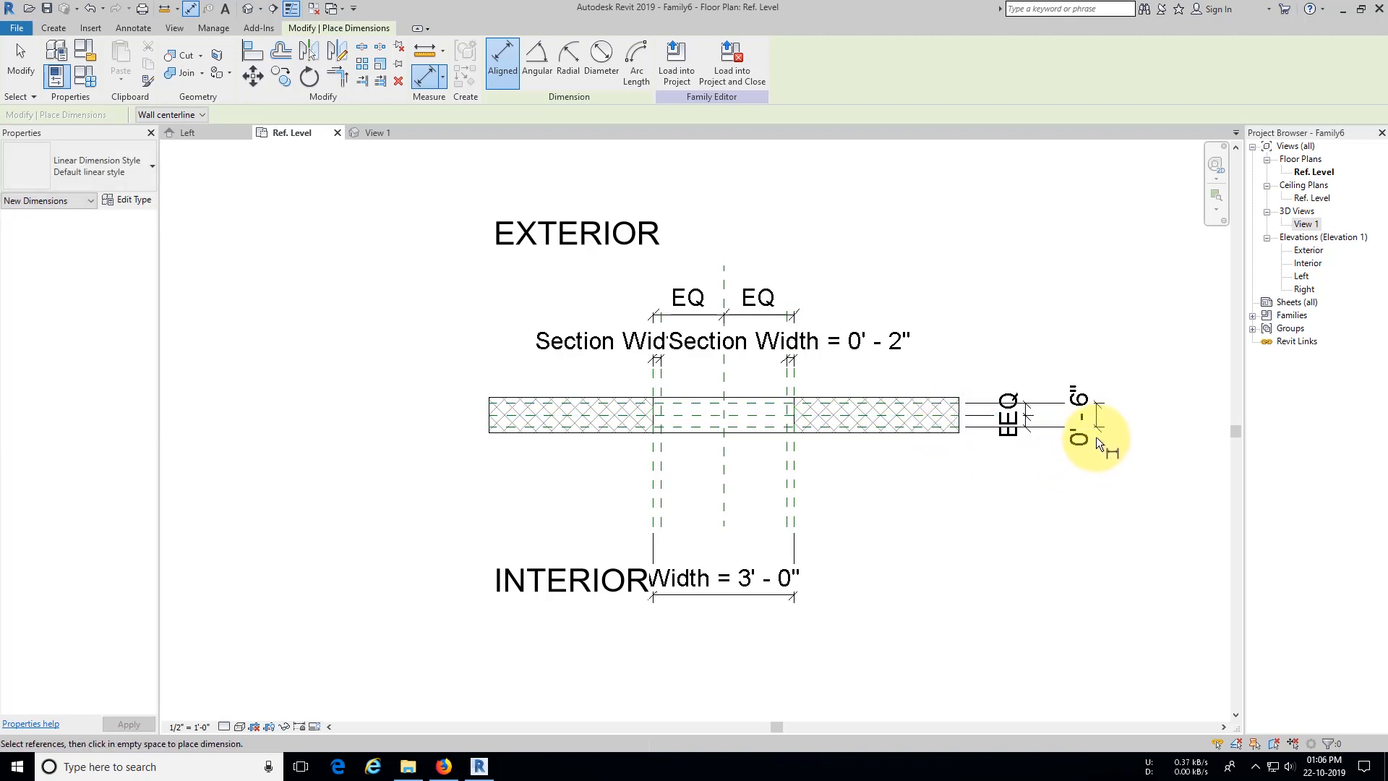
key(Escape)
click(640, 62)
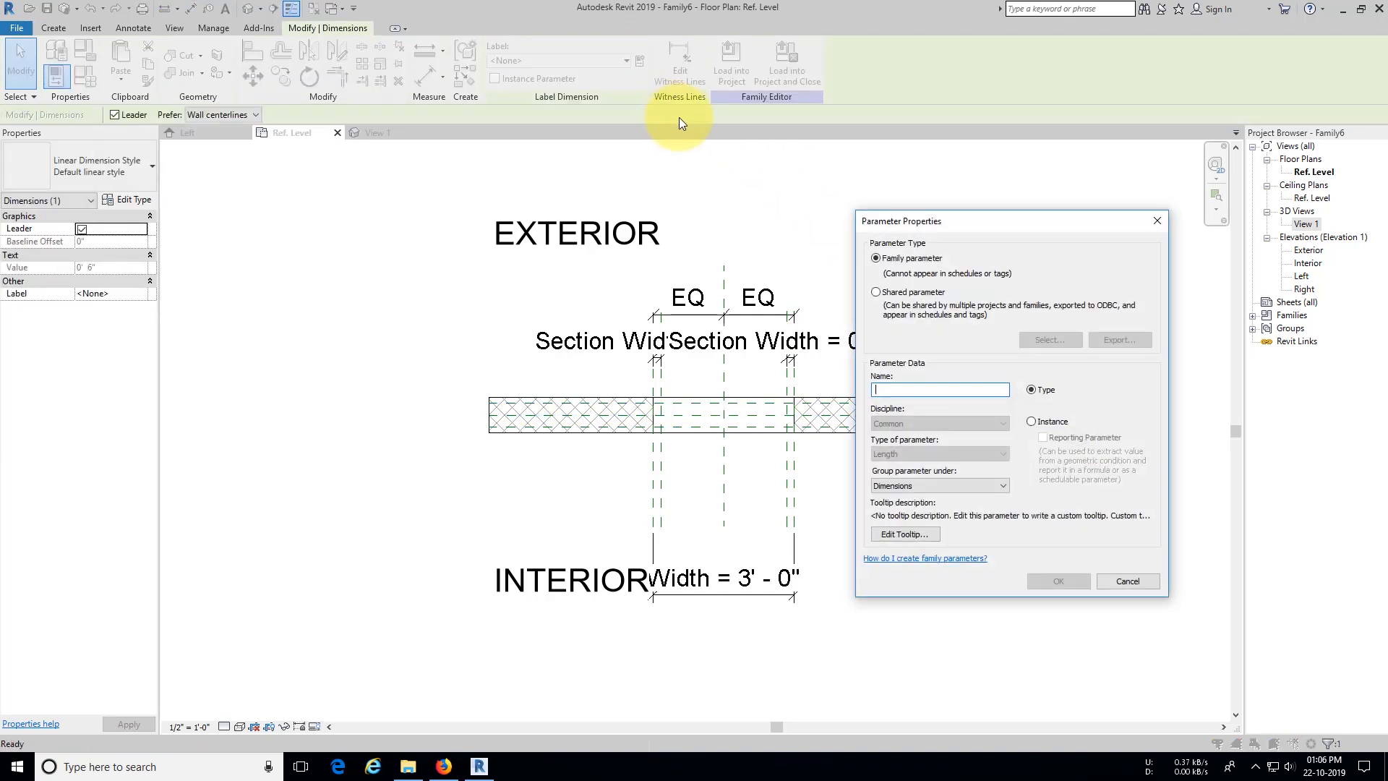
text(Section Depth)
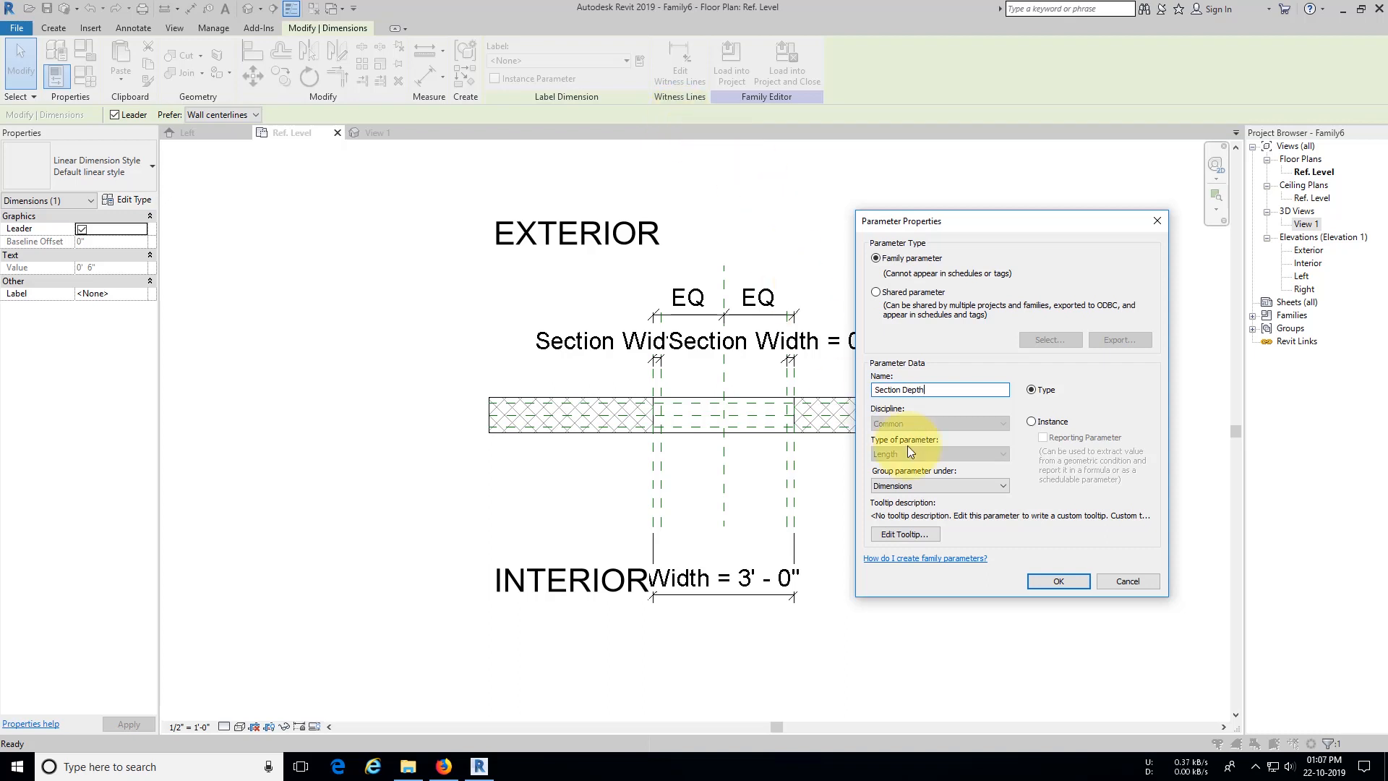
click(1060, 583)
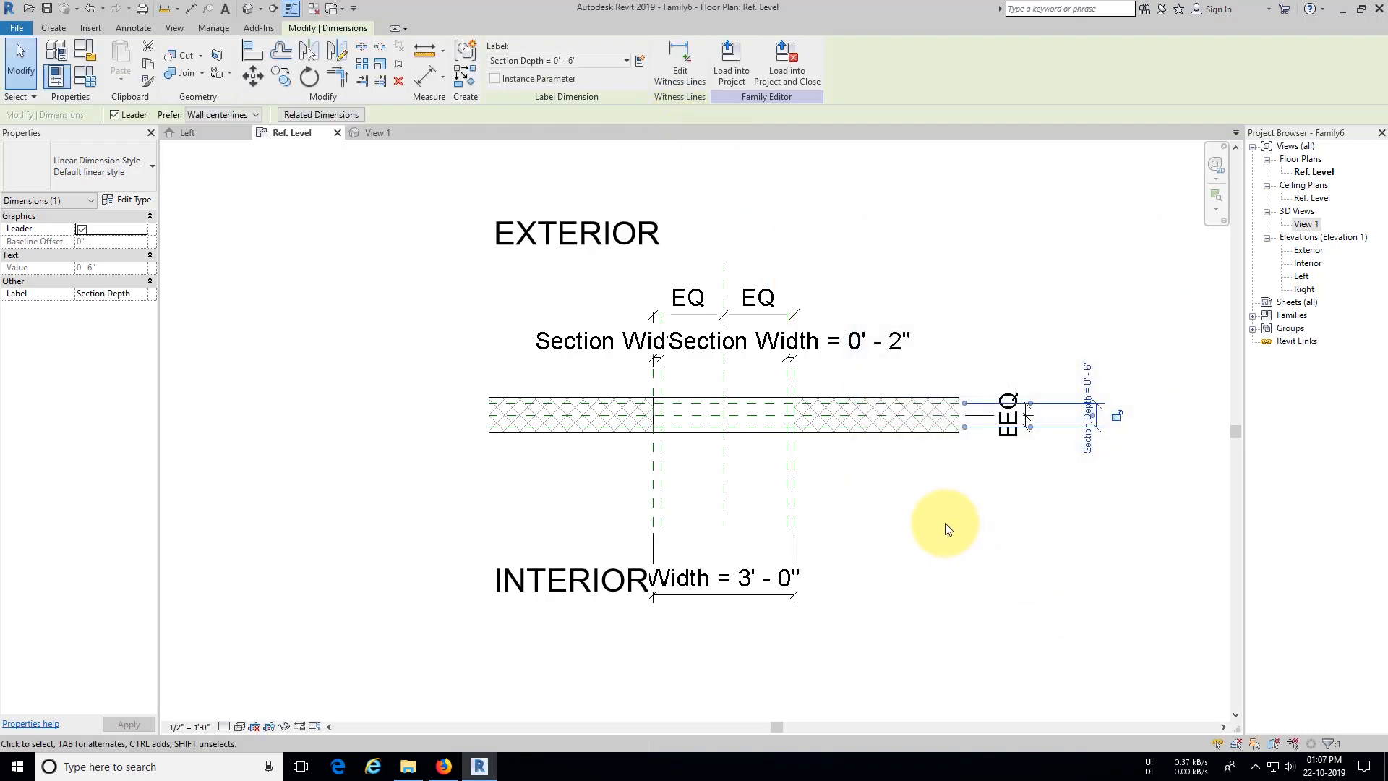
Step: In the Exterior elevation, add reference planes offset 2" inward from the head and sill planes of the window opening
scroll(731, 456, up, 4)
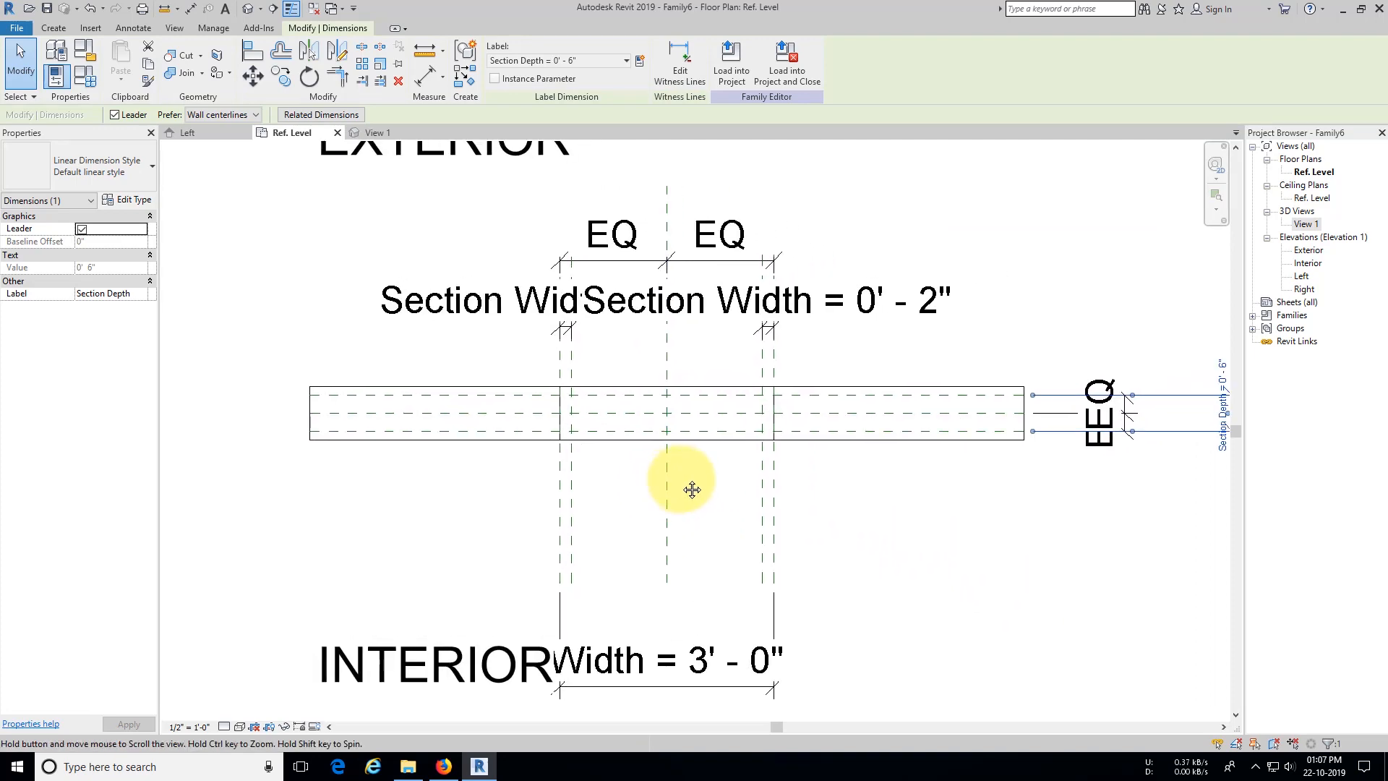
scroll(576, 382, up, 1)
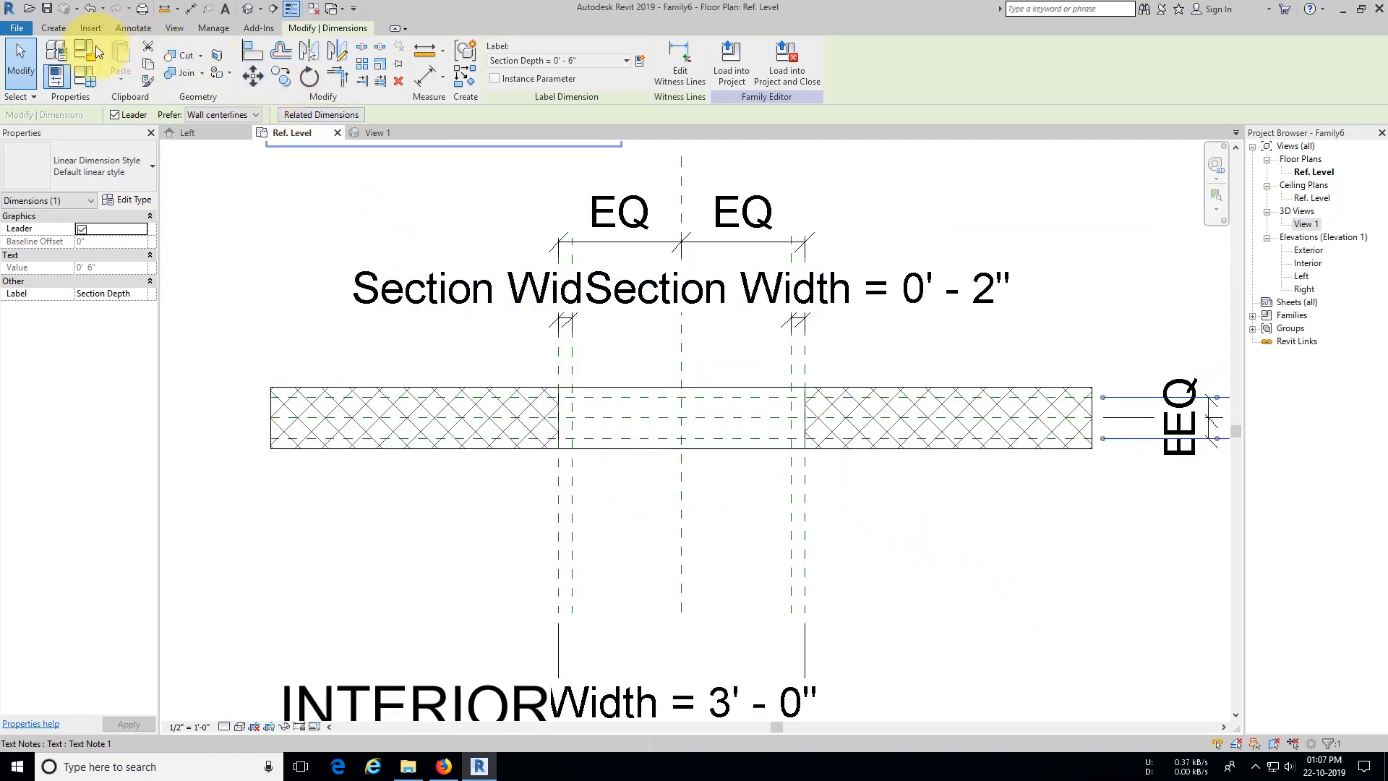
double_click(1306, 251)
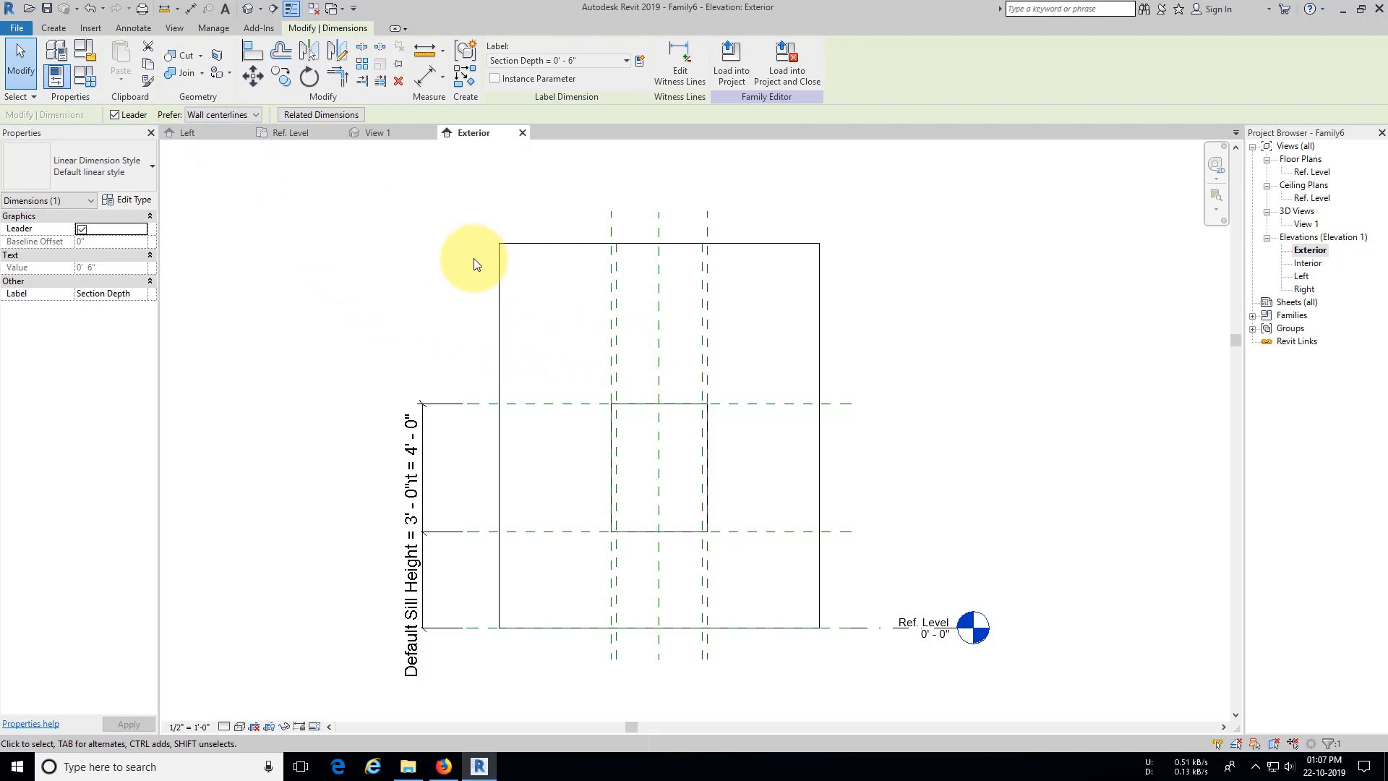
click(54, 28)
click(815, 60)
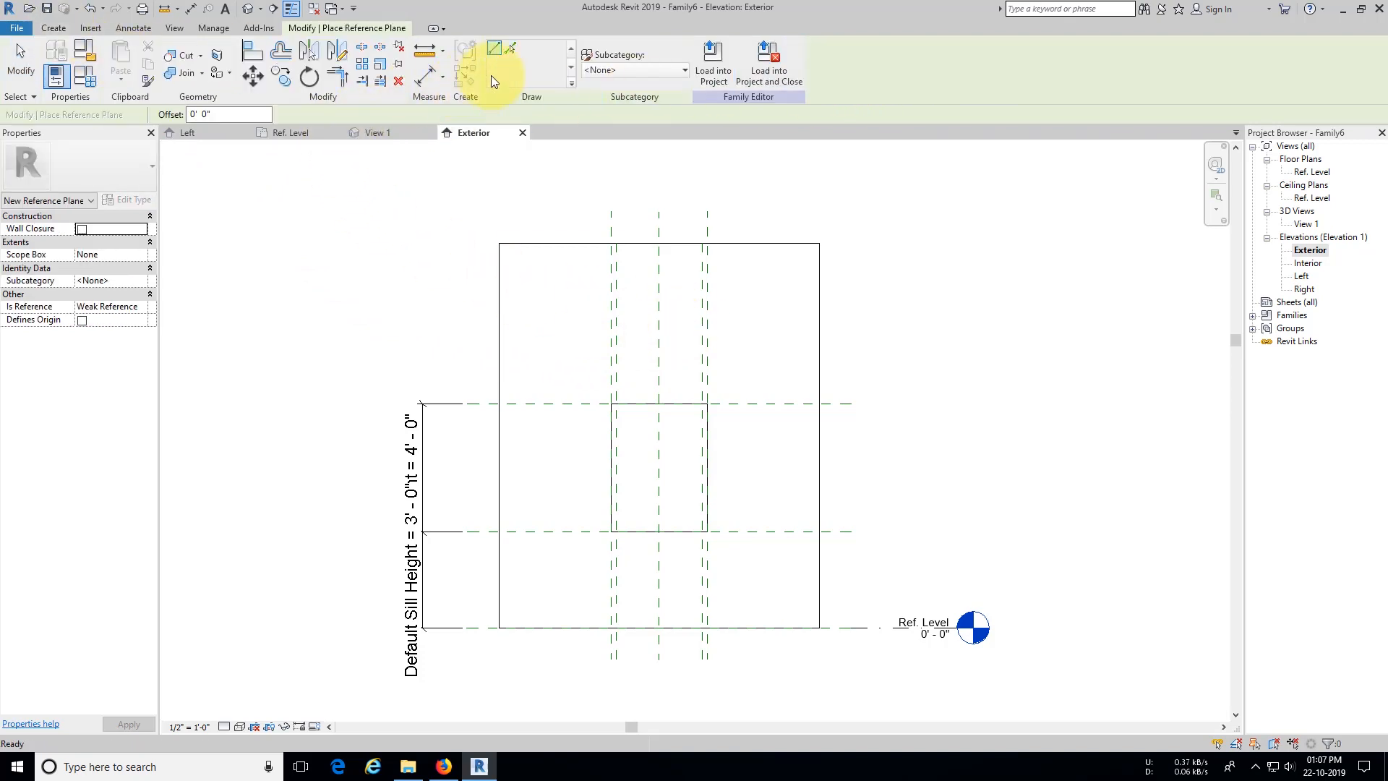
click(512, 48)
drag(261, 115, 176, 114)
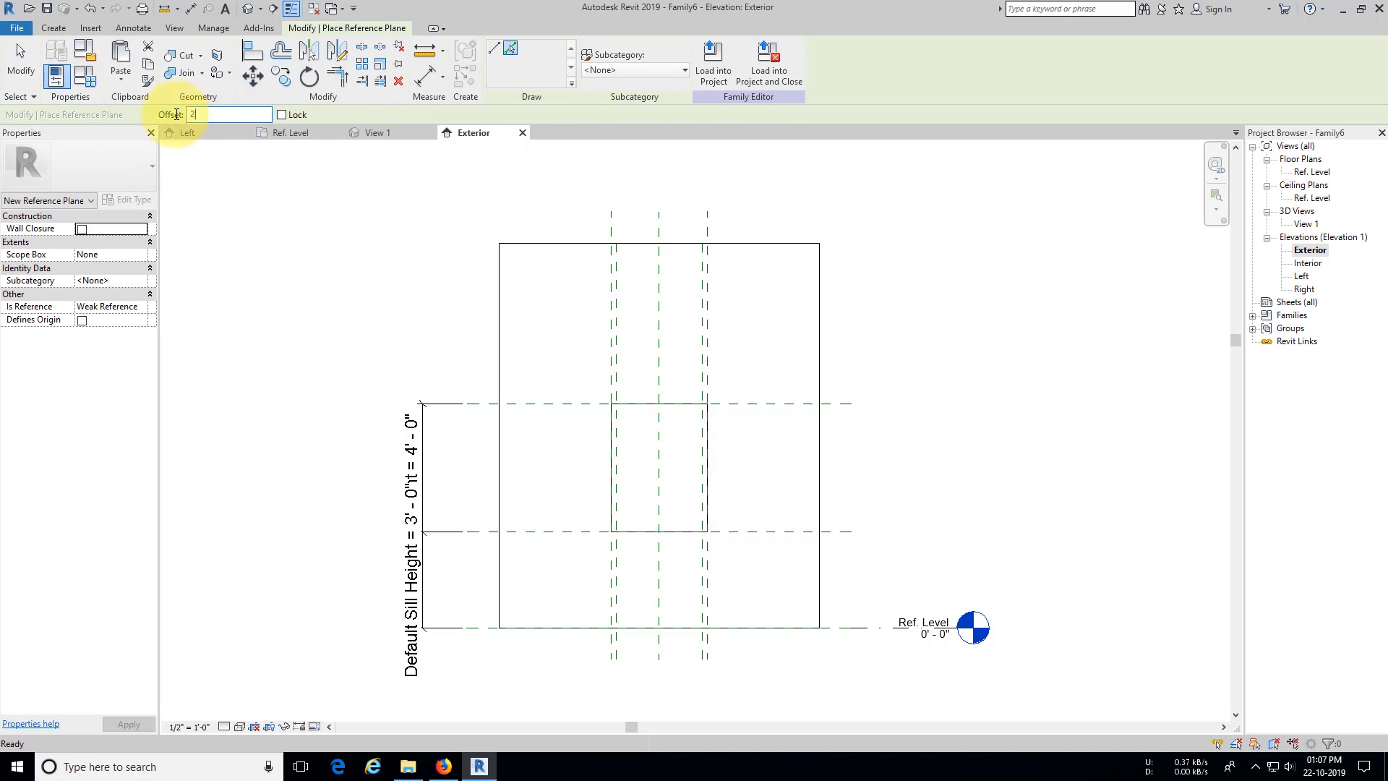
click(746, 423)
click(753, 535)
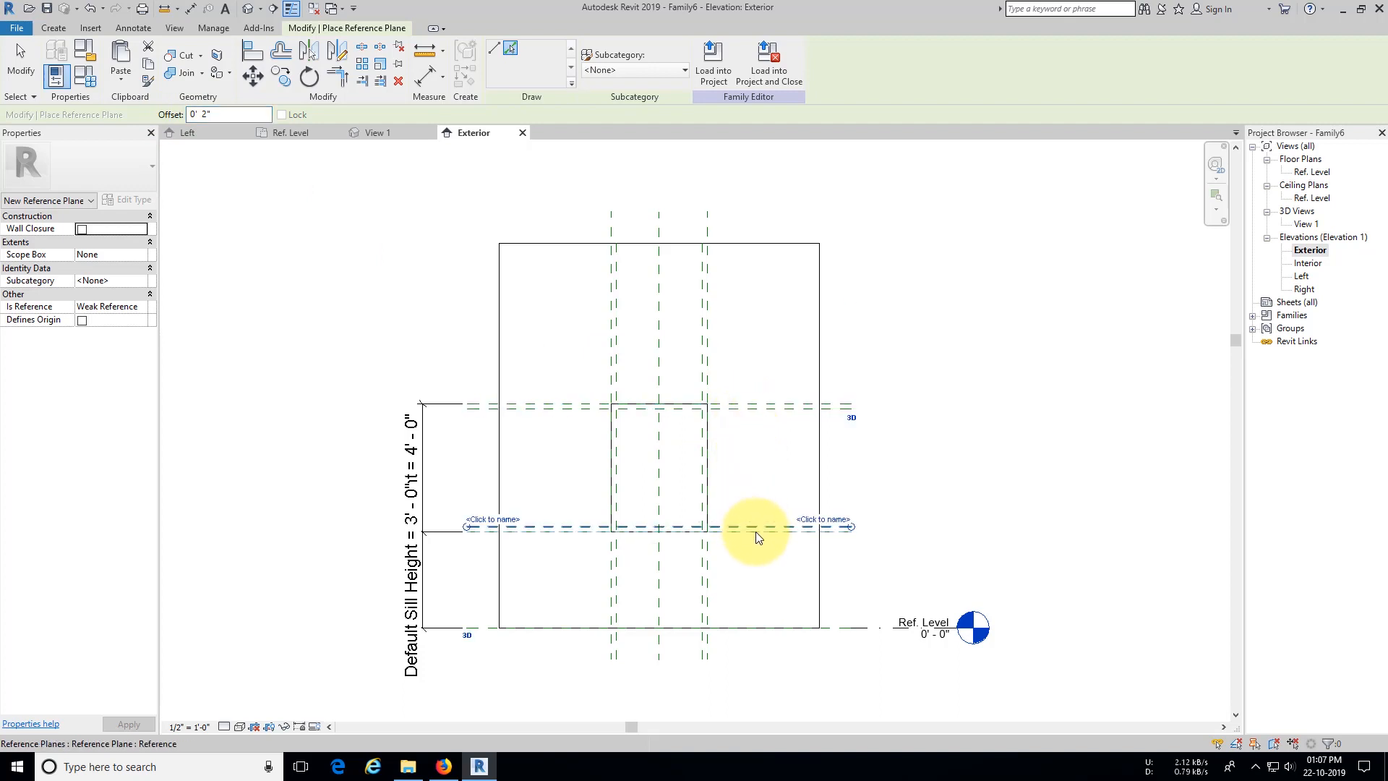
Step: Dimension the gap between the sill plane and its inner offset plane, and likewise between the head plane and its offset plane
click(425, 75)
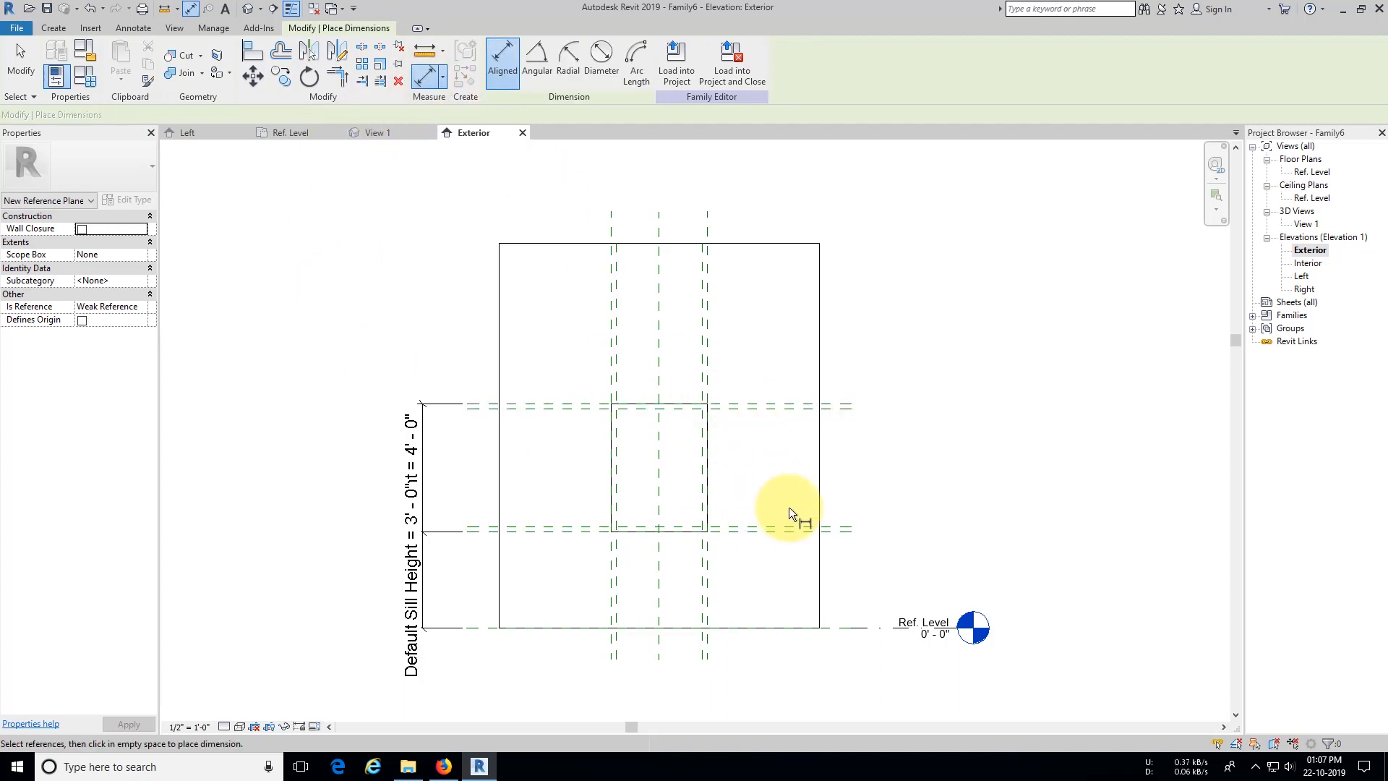
scroll(789, 515, up, 2)
click(789, 534)
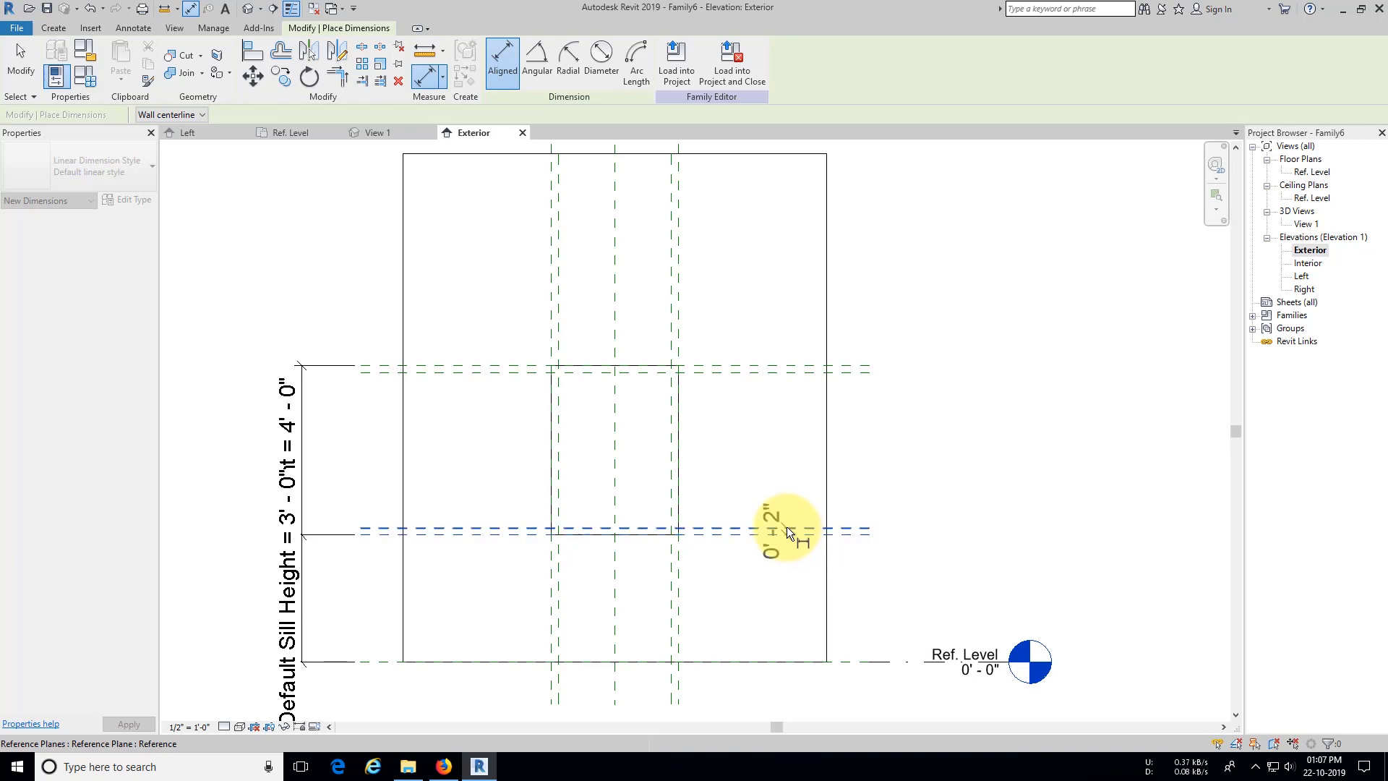
click(787, 528)
click(782, 363)
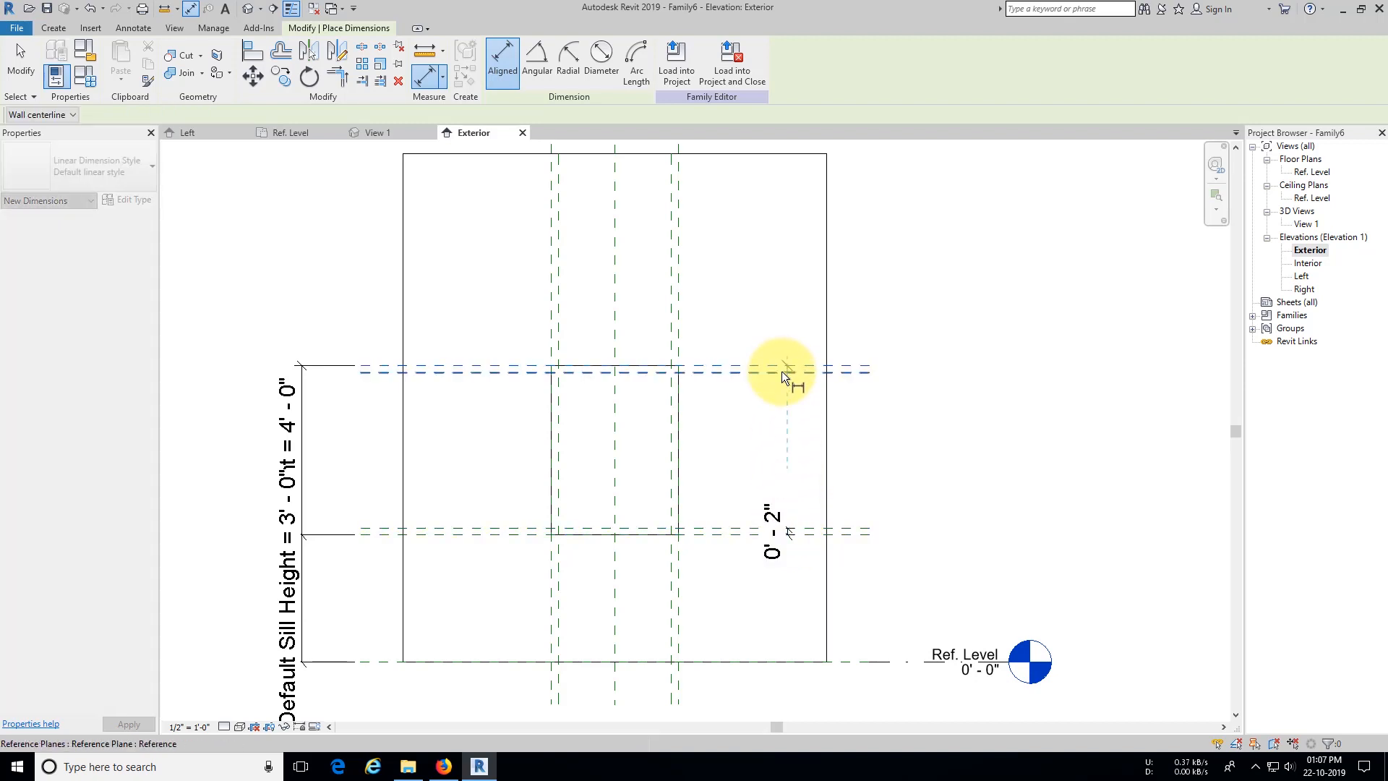
click(783, 372)
click(786, 414)
key(Escape)
key(Escape)
Step: Label both the head and sill offset dimensions with the existing Section Width parameter
click(786, 503)
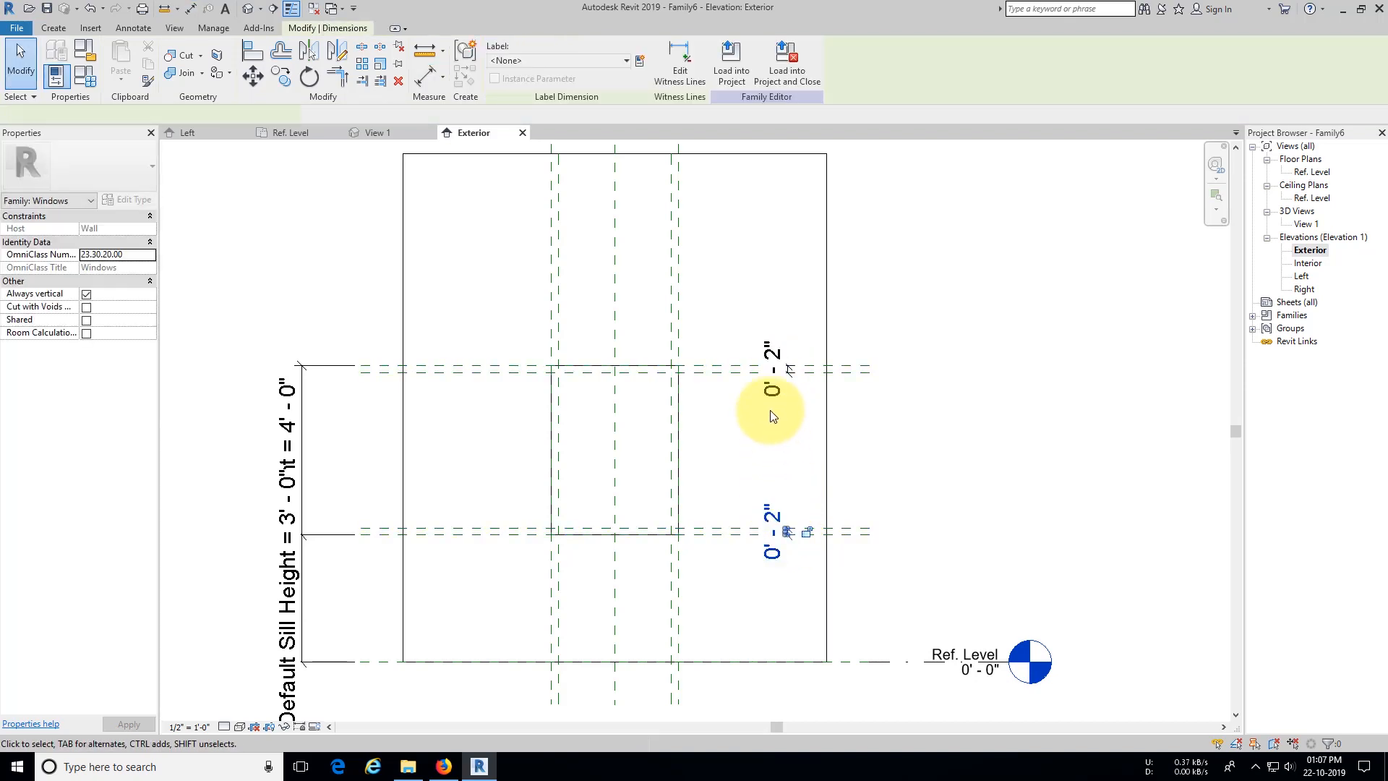
ctrl+click(773, 371)
click(582, 62)
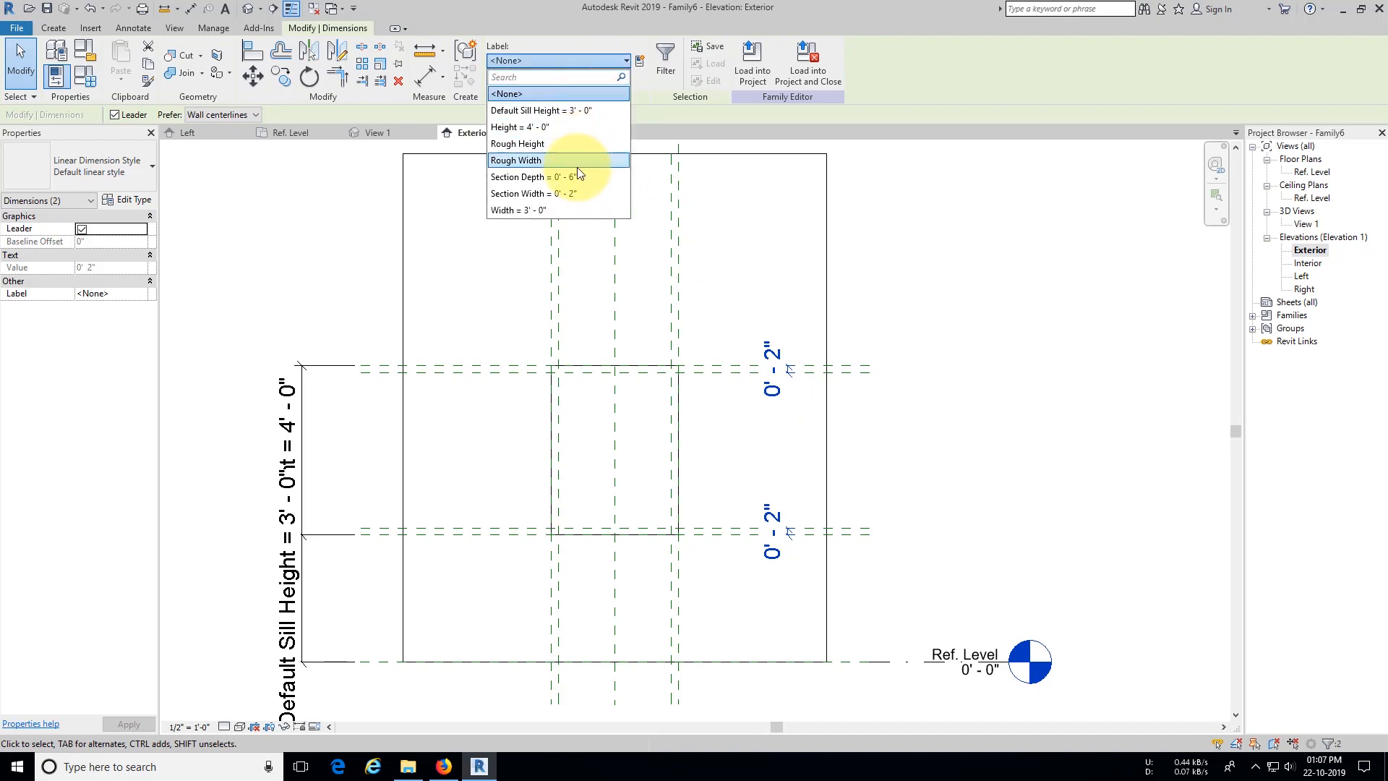
click(580, 193)
click(962, 336)
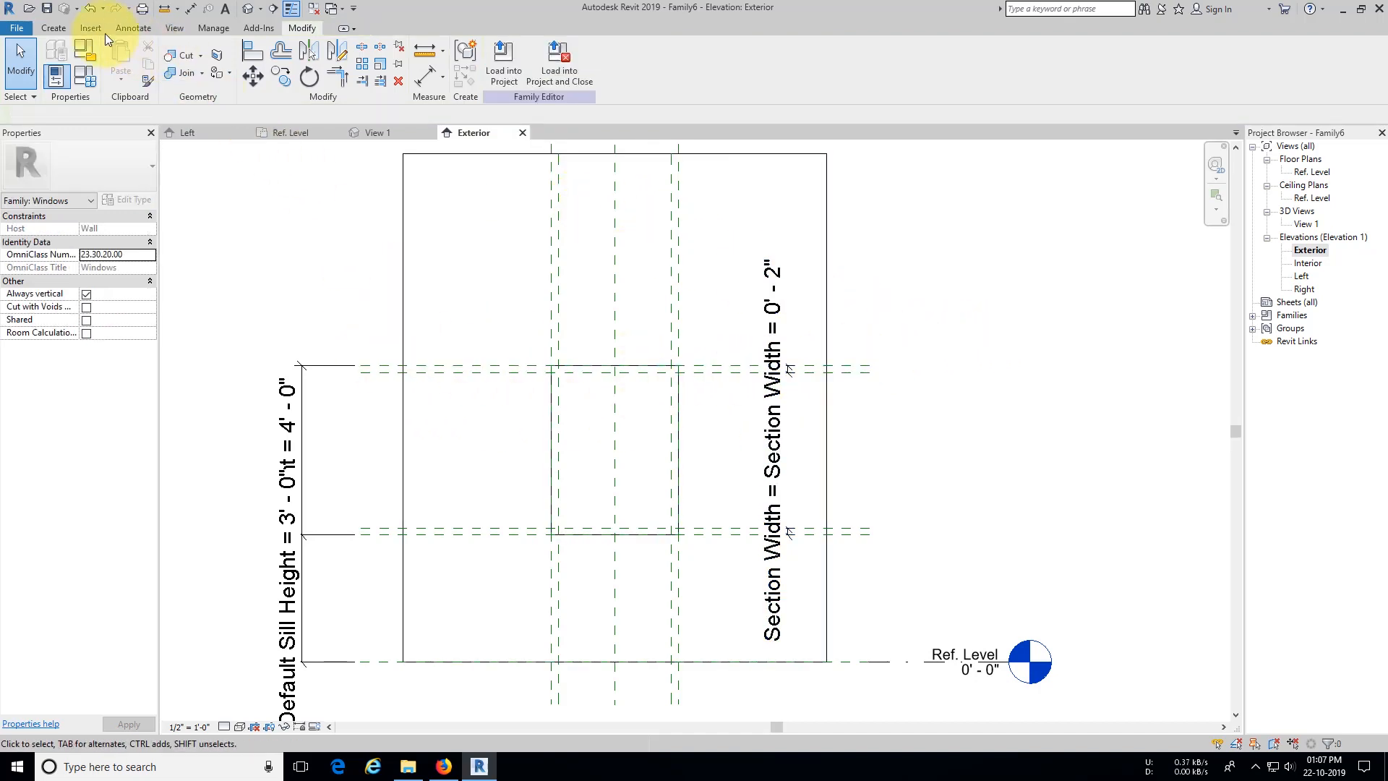
Step: Create a sweep for the window frame and sketch its path as a rectangle around the window opening
click(53, 28)
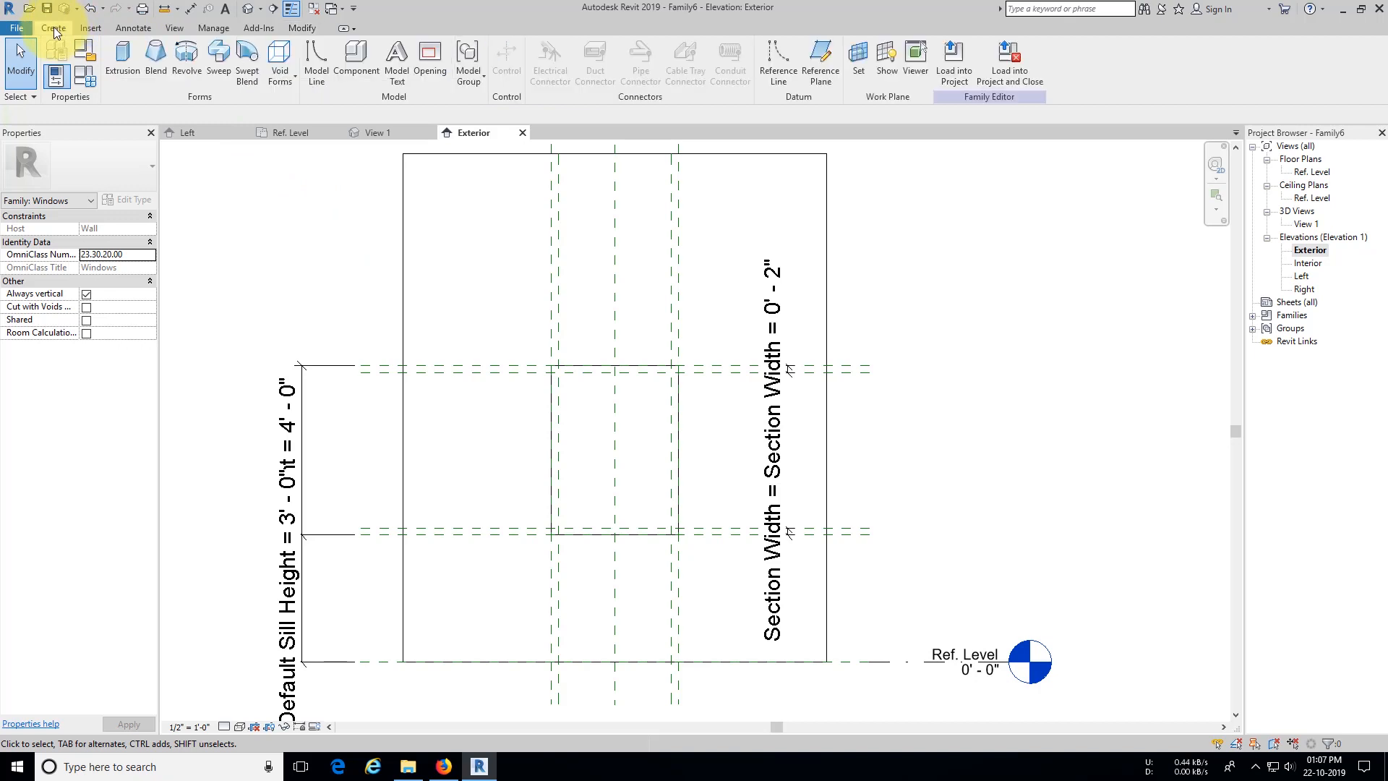
click(223, 71)
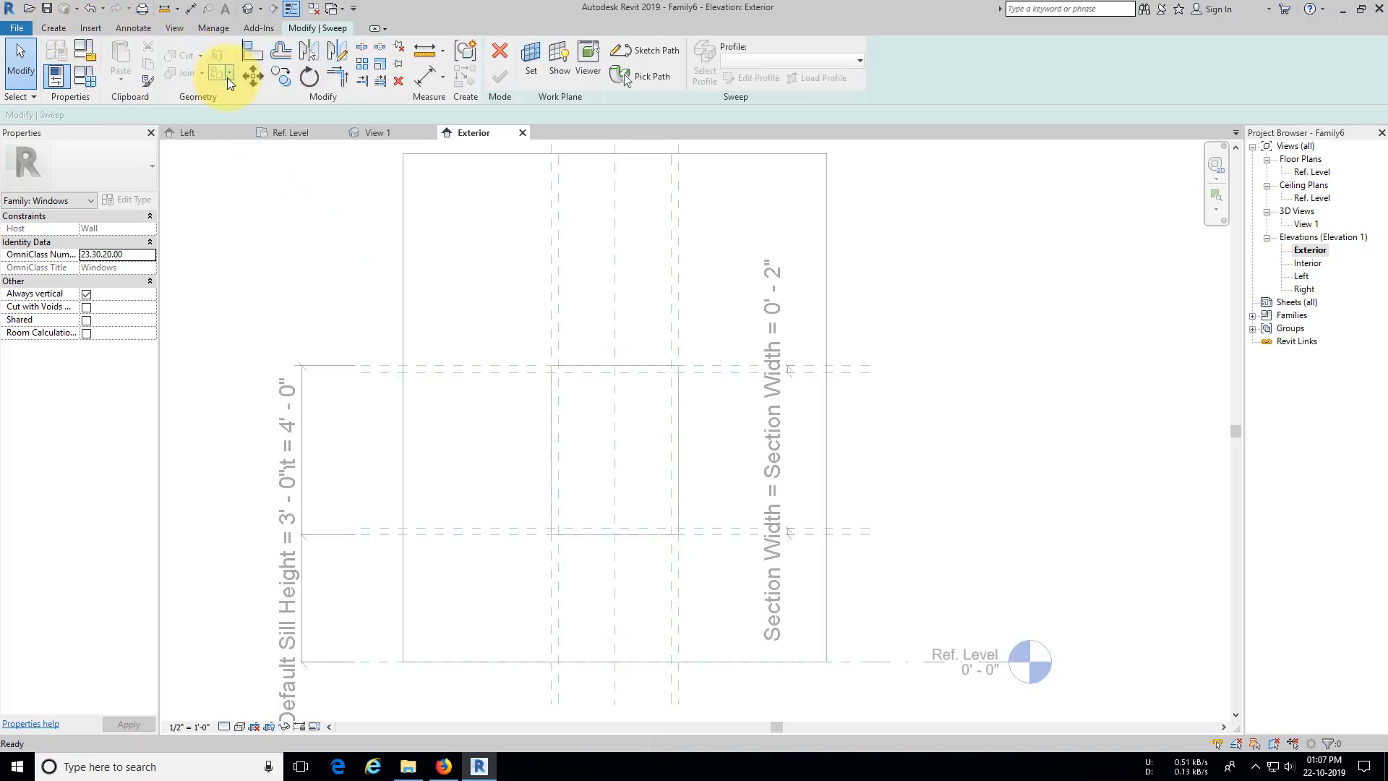
click(637, 51)
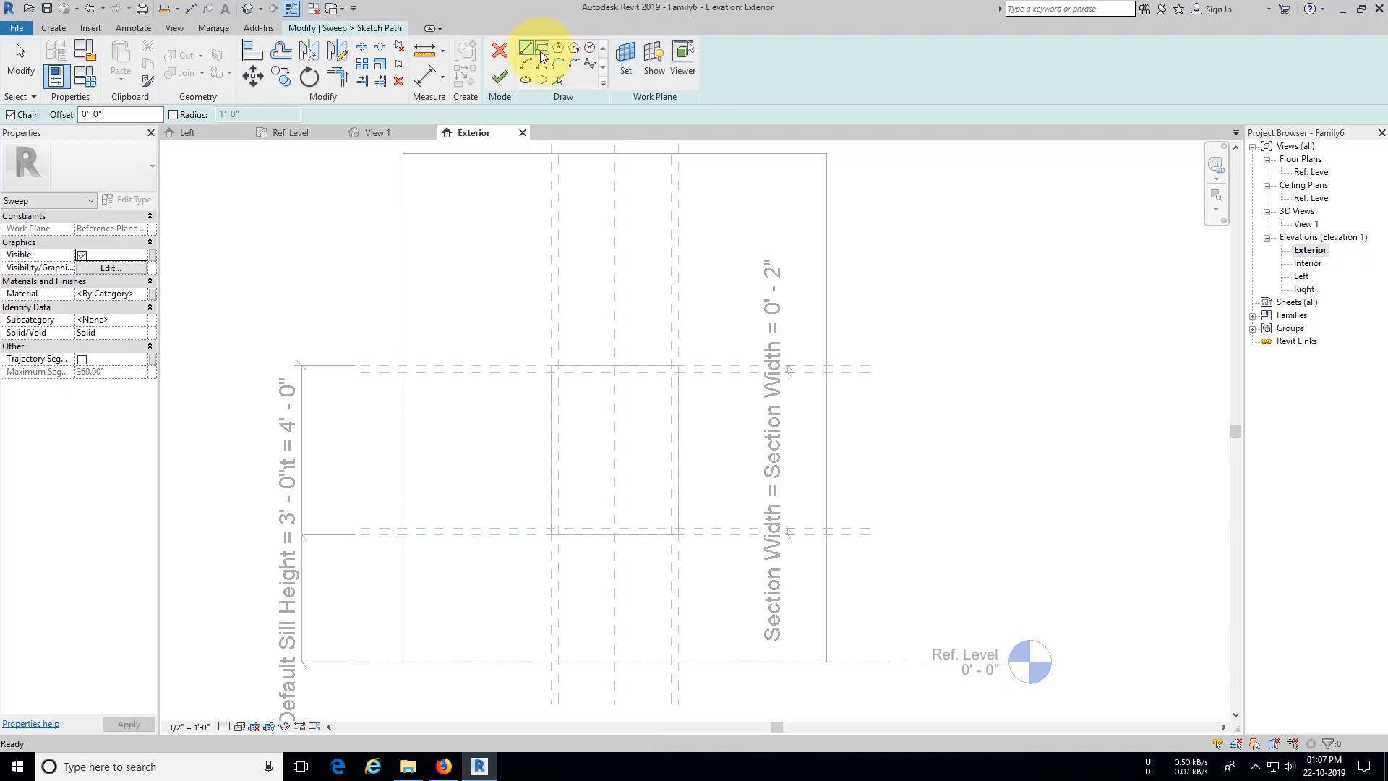
click(552, 366)
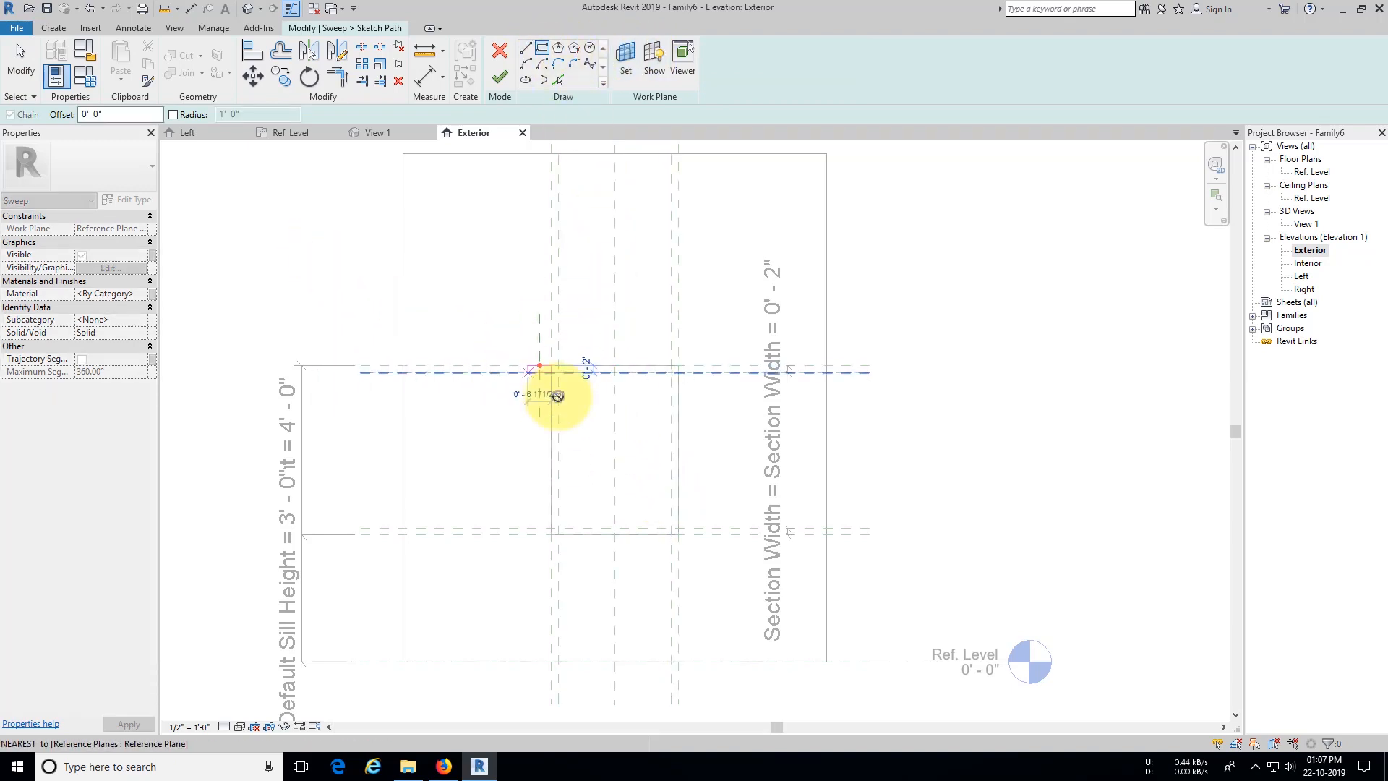
Step: Complete the 3'-0" by 4'-0" rectangular sweep path around the window opening and lock all four sides to the reference planes
click(678, 534)
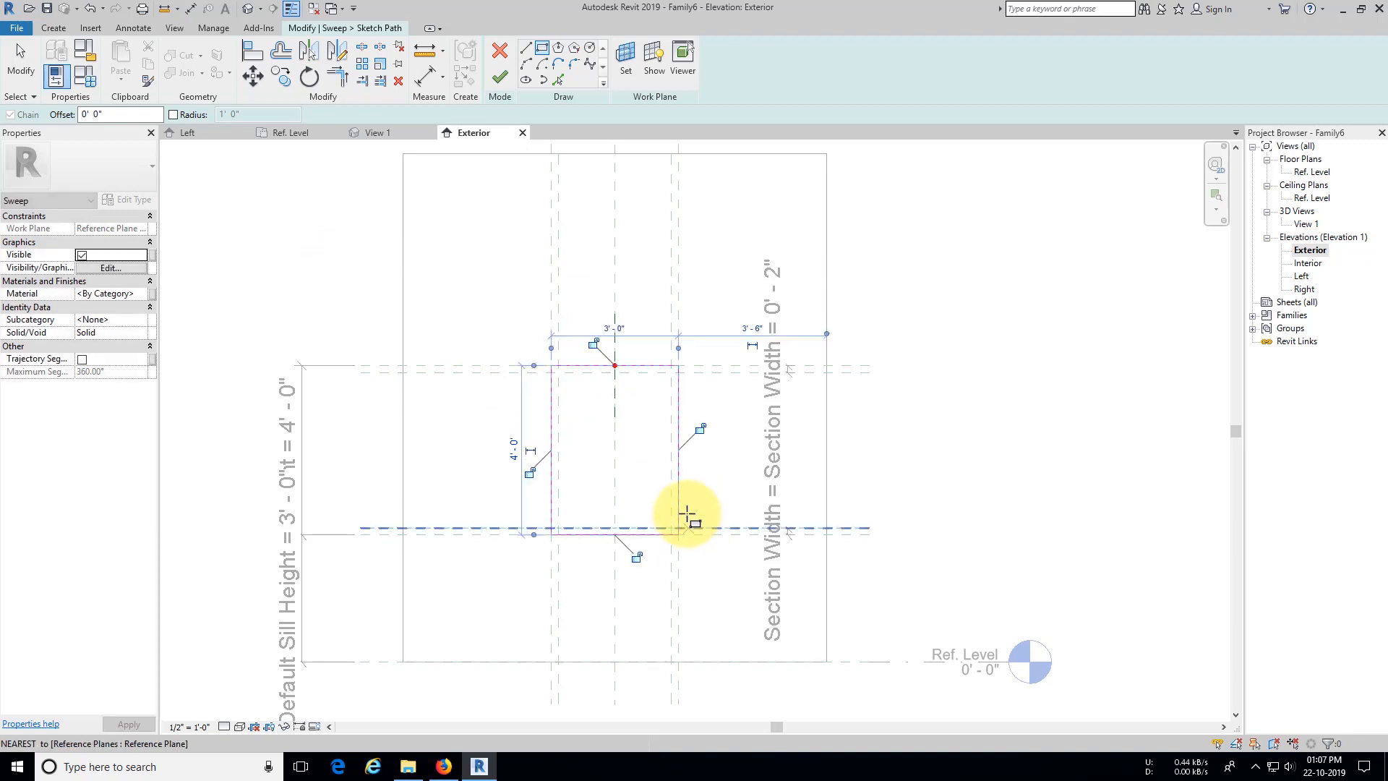
click(700, 429)
click(592, 342)
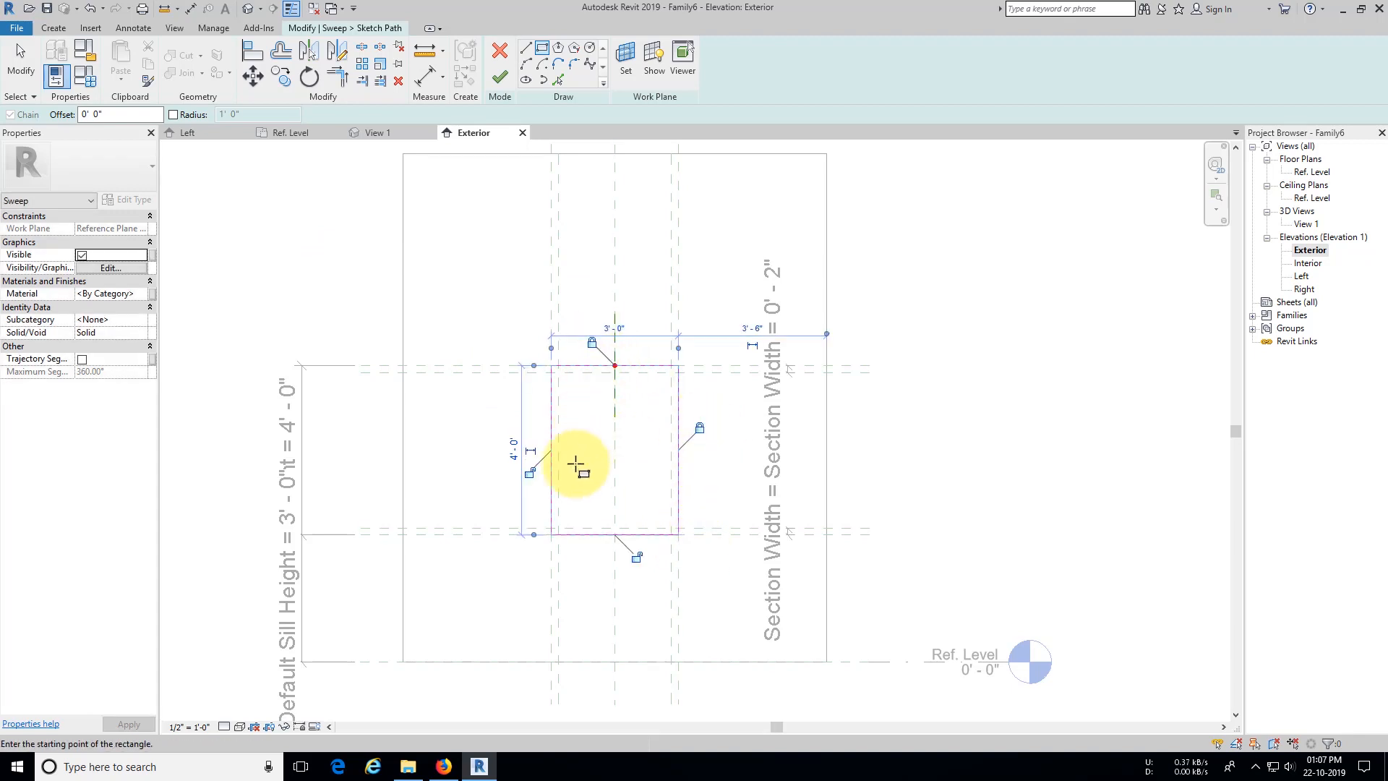
click(530, 472)
click(635, 556)
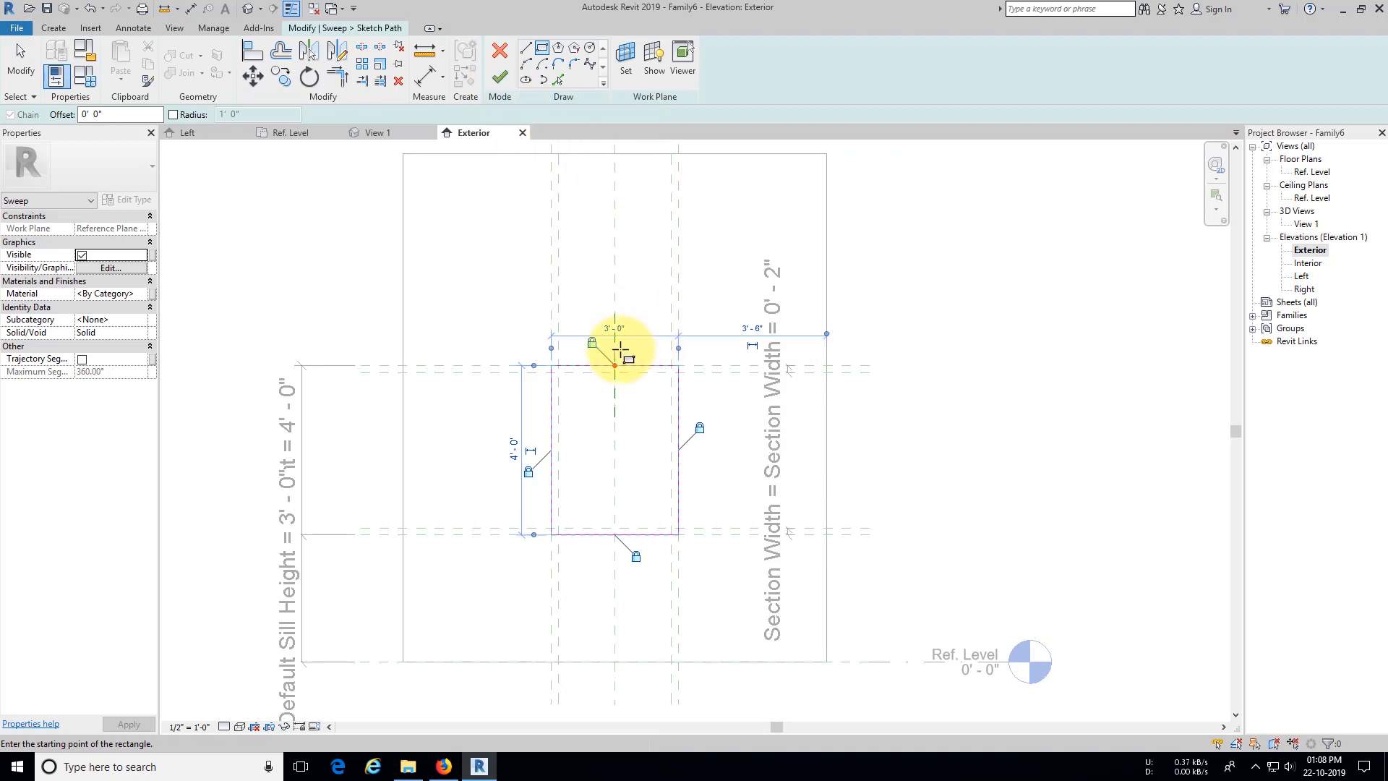
Step: Move the sweep's profile plane onto the left edge of the rectangular path and finish the path sketch
key(Escape)
key(Escape)
drag(620, 343, 533, 442)
click(496, 248)
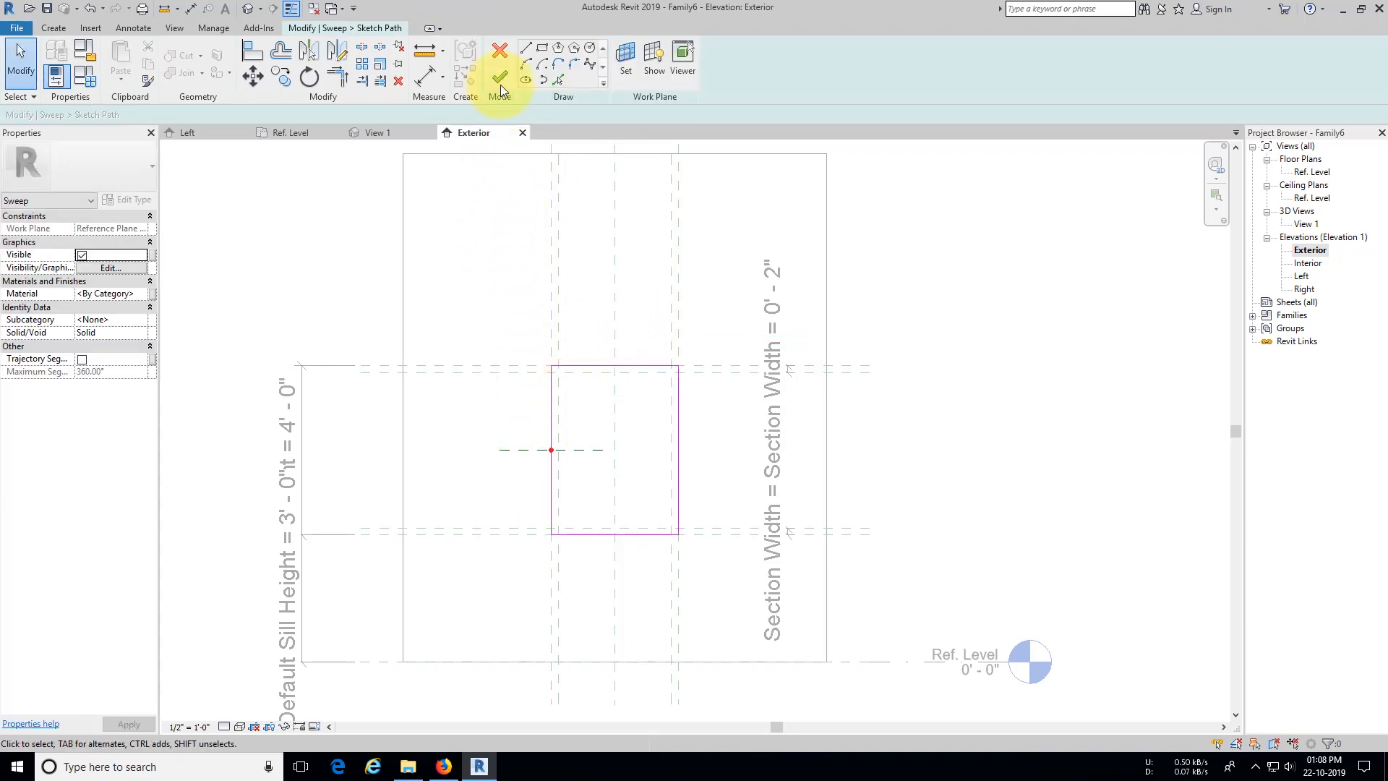
click(497, 75)
Step: Edit the sweep profile in Floor Plan: Ref. Level and draw a 2" by 6" rectangle between the section width and depth reference planes
click(751, 78)
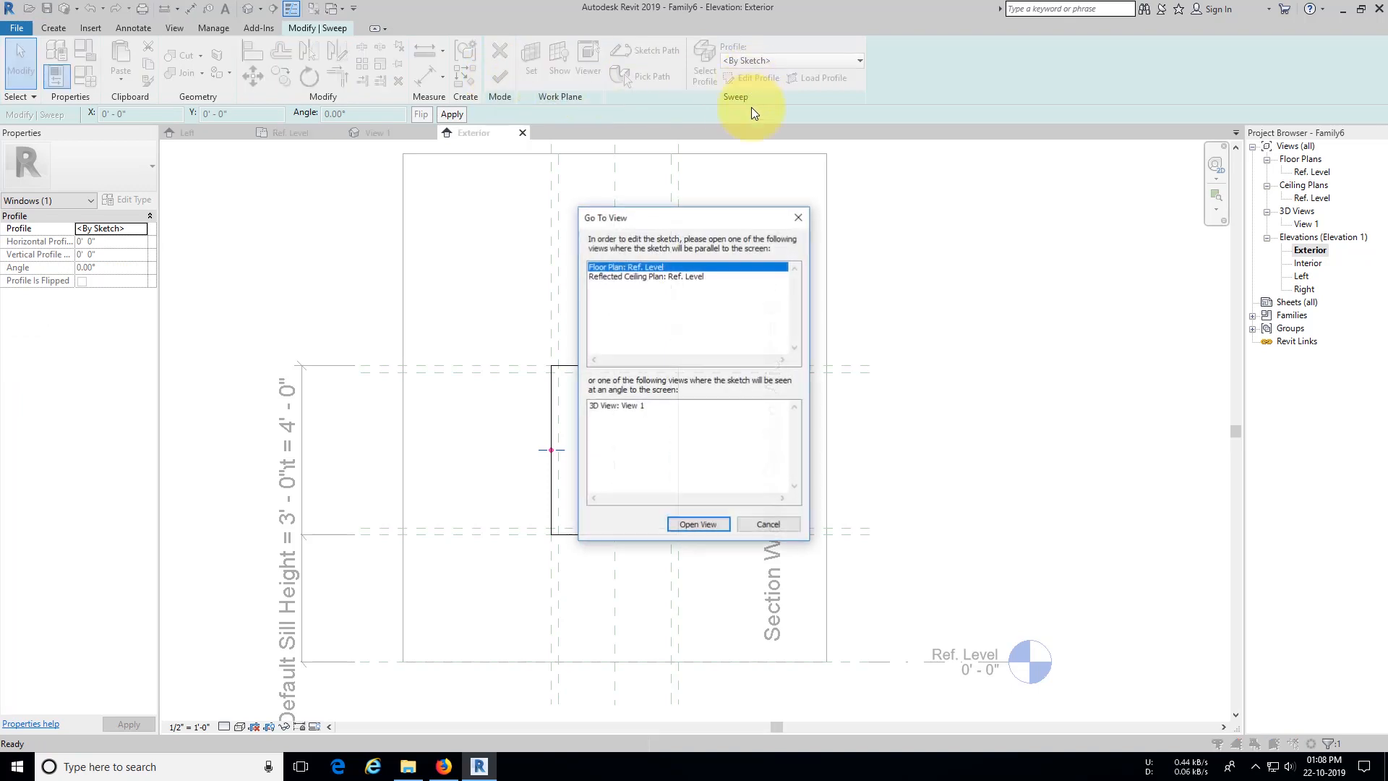
click(699, 525)
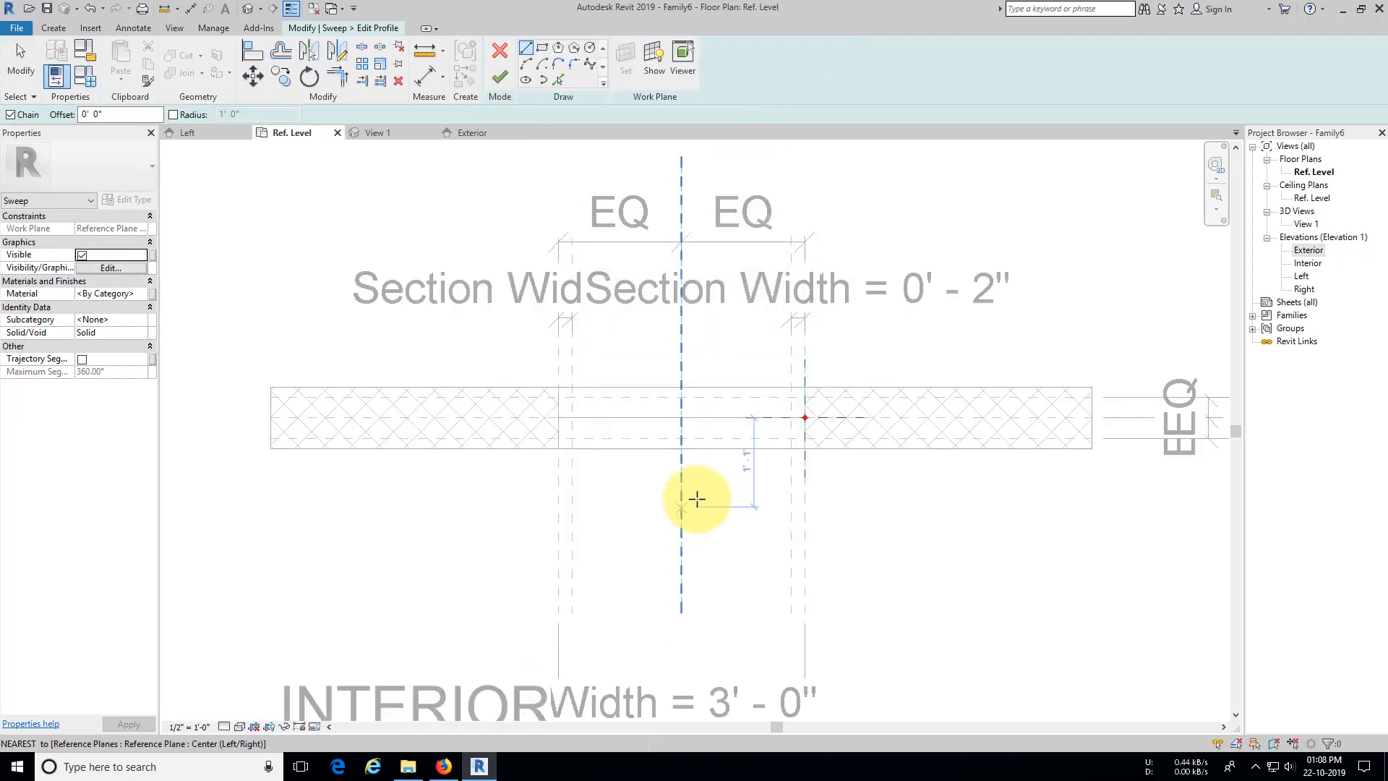
click(542, 47)
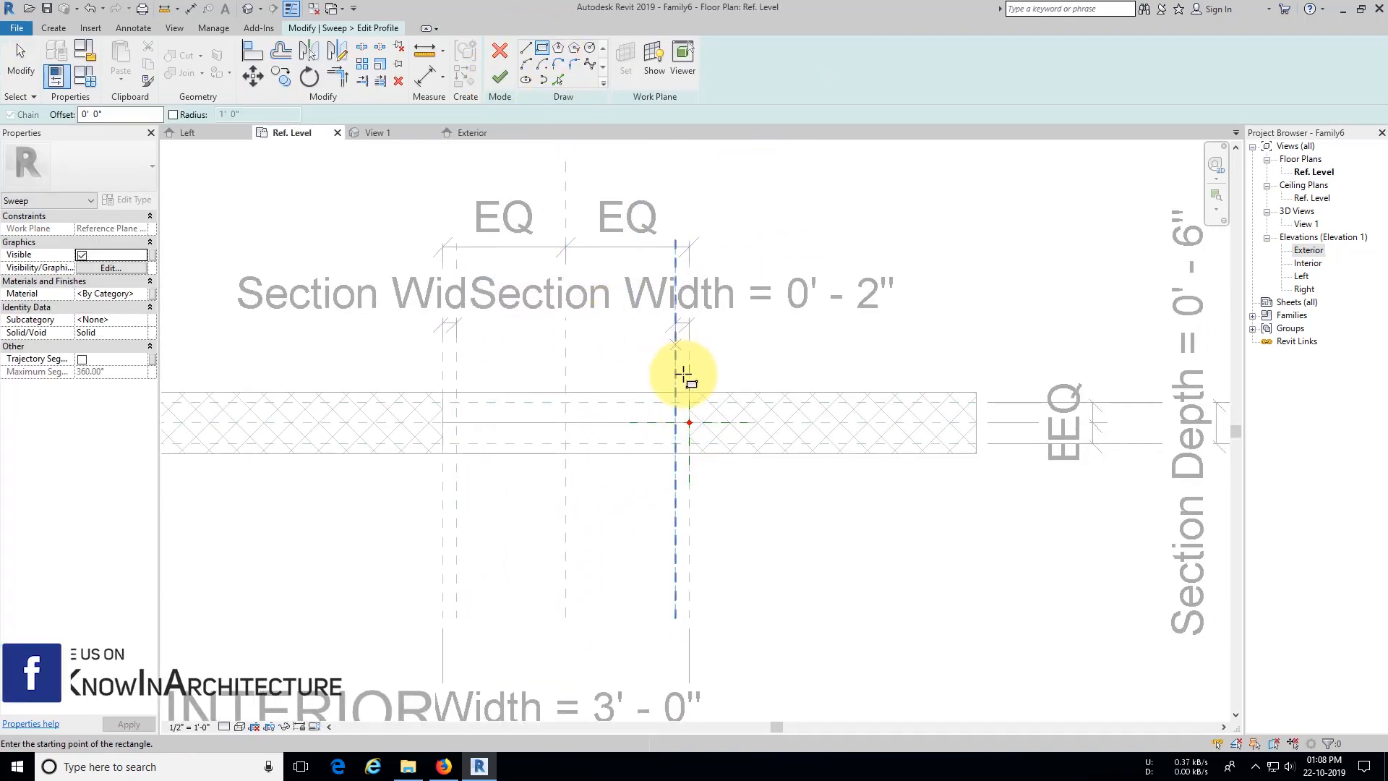
scroll(683, 401, up, 3)
click(678, 406)
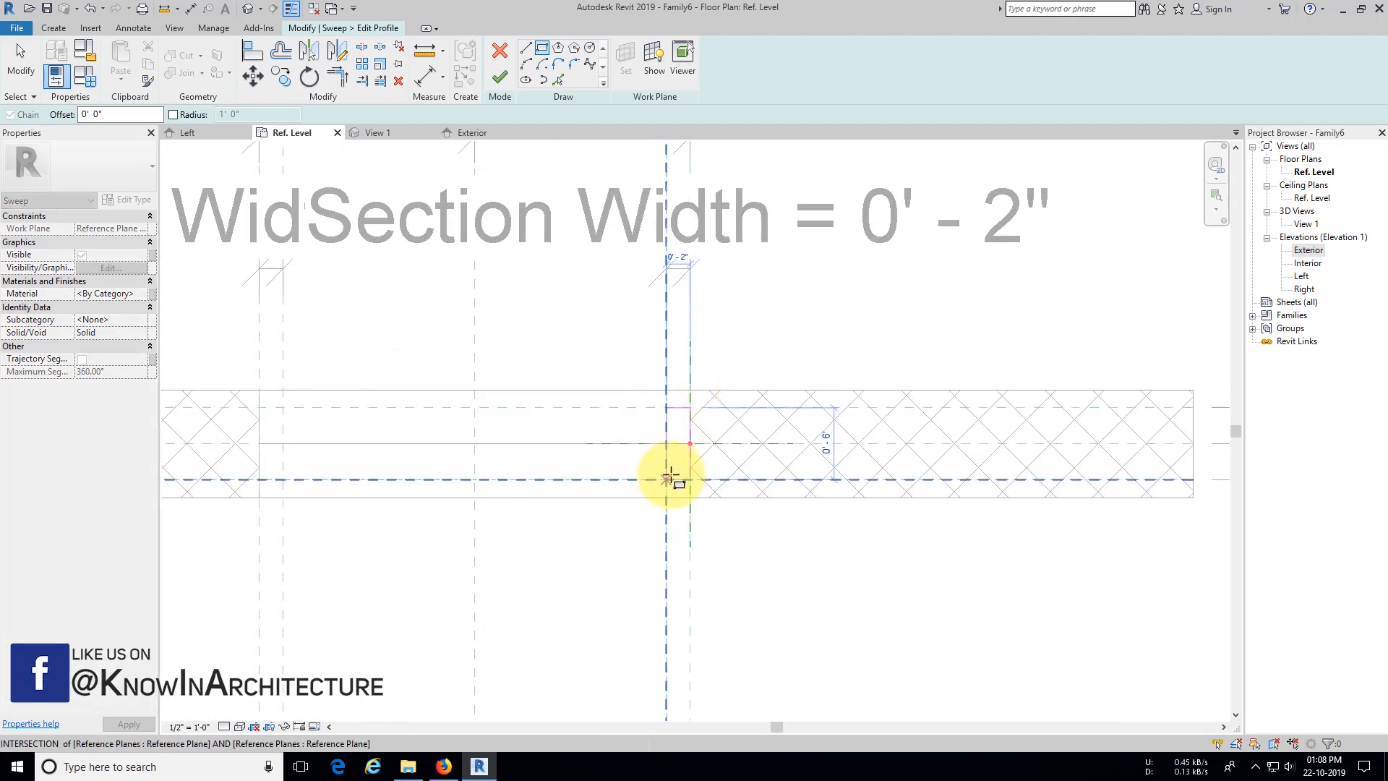
click(669, 477)
Step: Lock the profile rectangle's sides to the reference planes, then finish the profile and the frame sweep
click(700, 386)
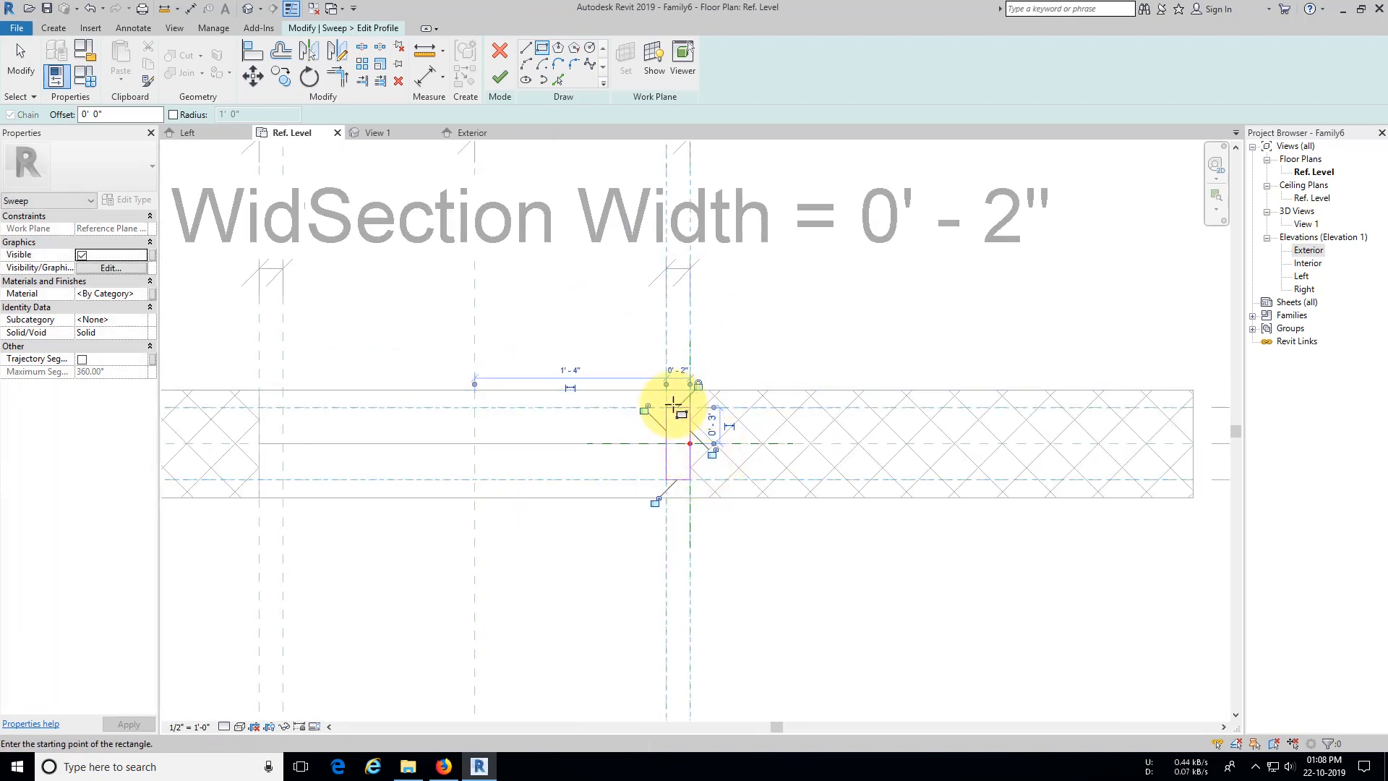
click(643, 409)
click(663, 499)
click(712, 454)
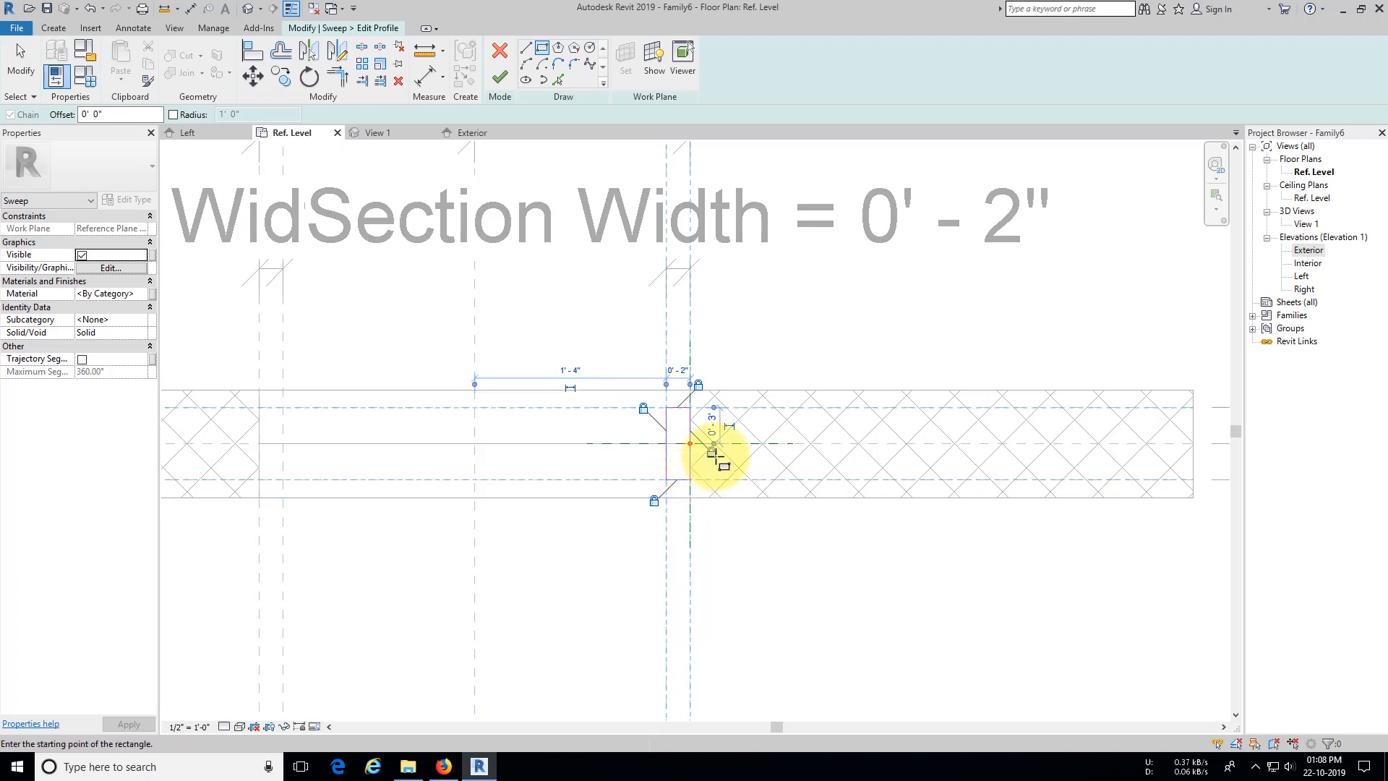
click(500, 75)
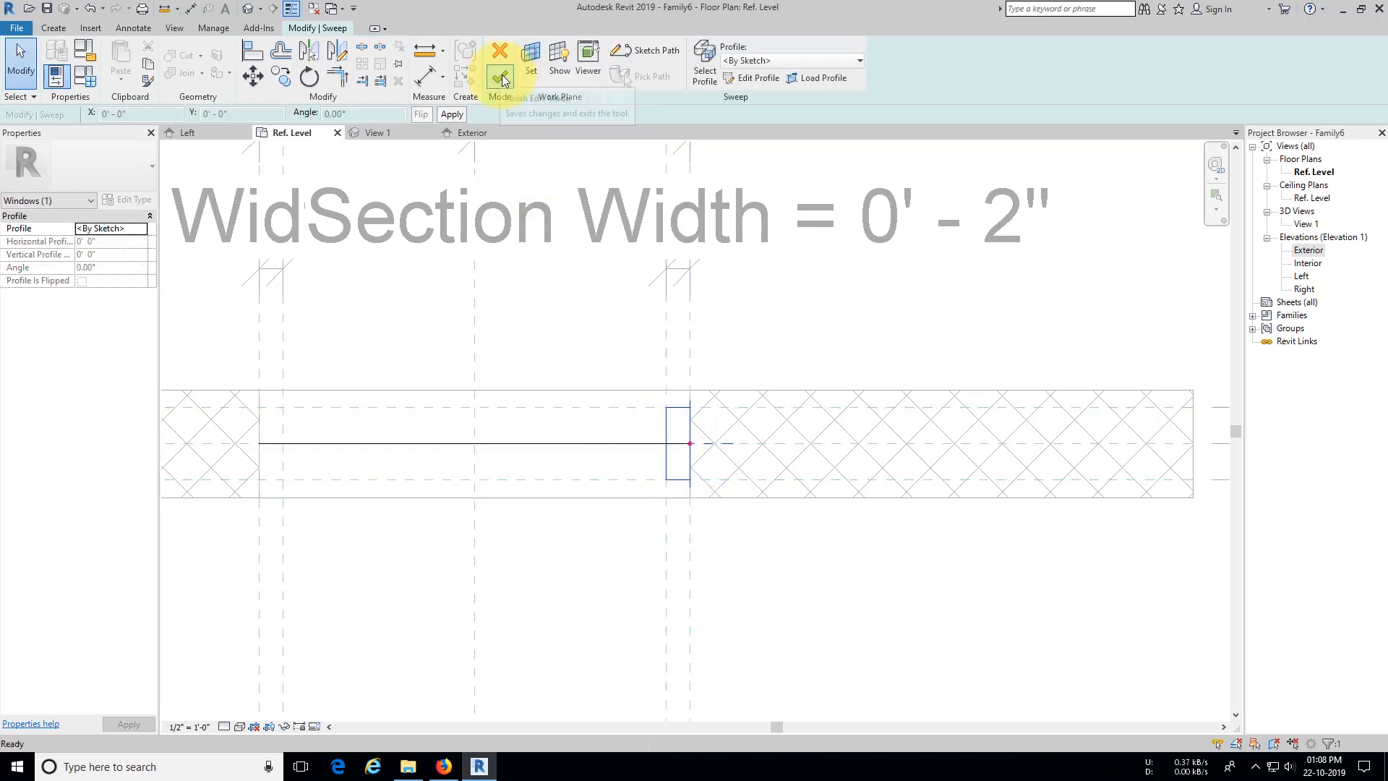
click(501, 76)
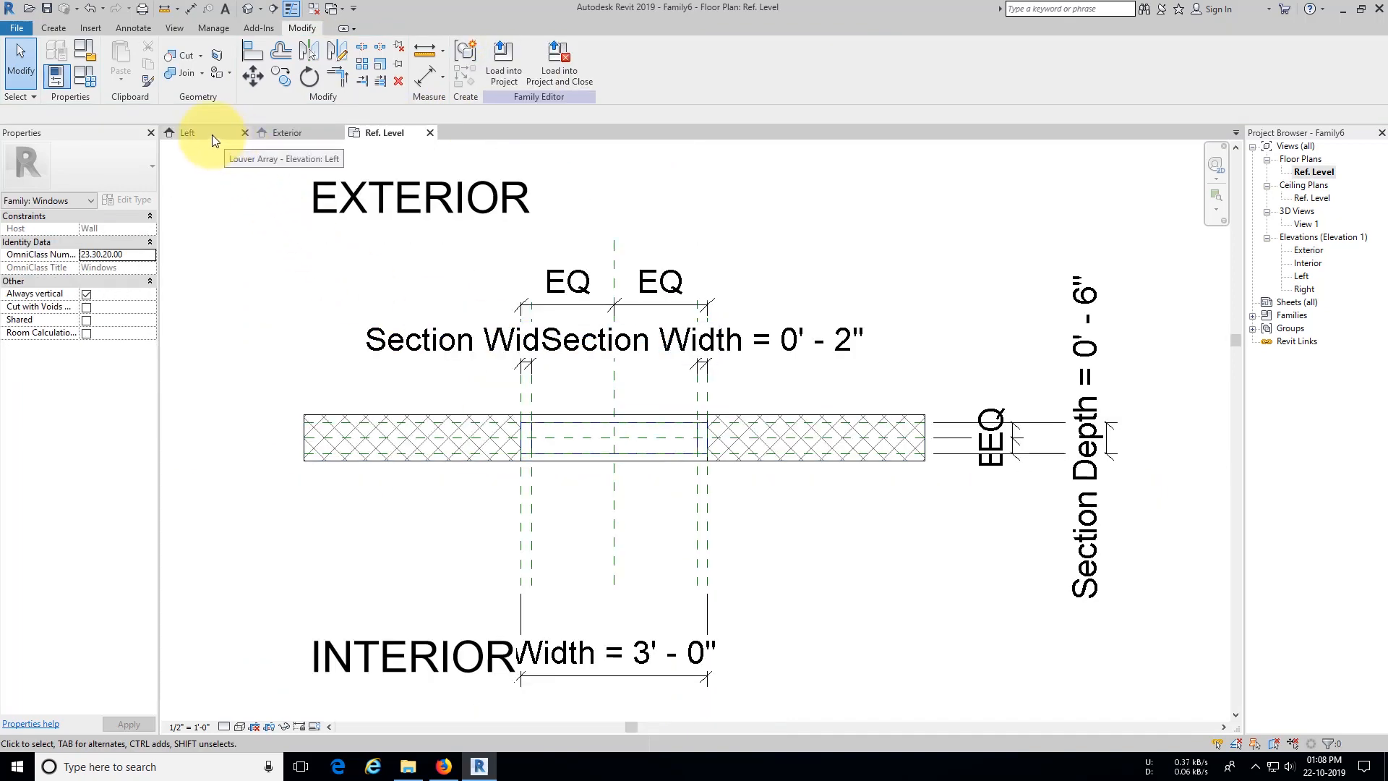
Step: Save the window family with its new frame as "Louvered window Family" in the Louvered window folder
click(212, 140)
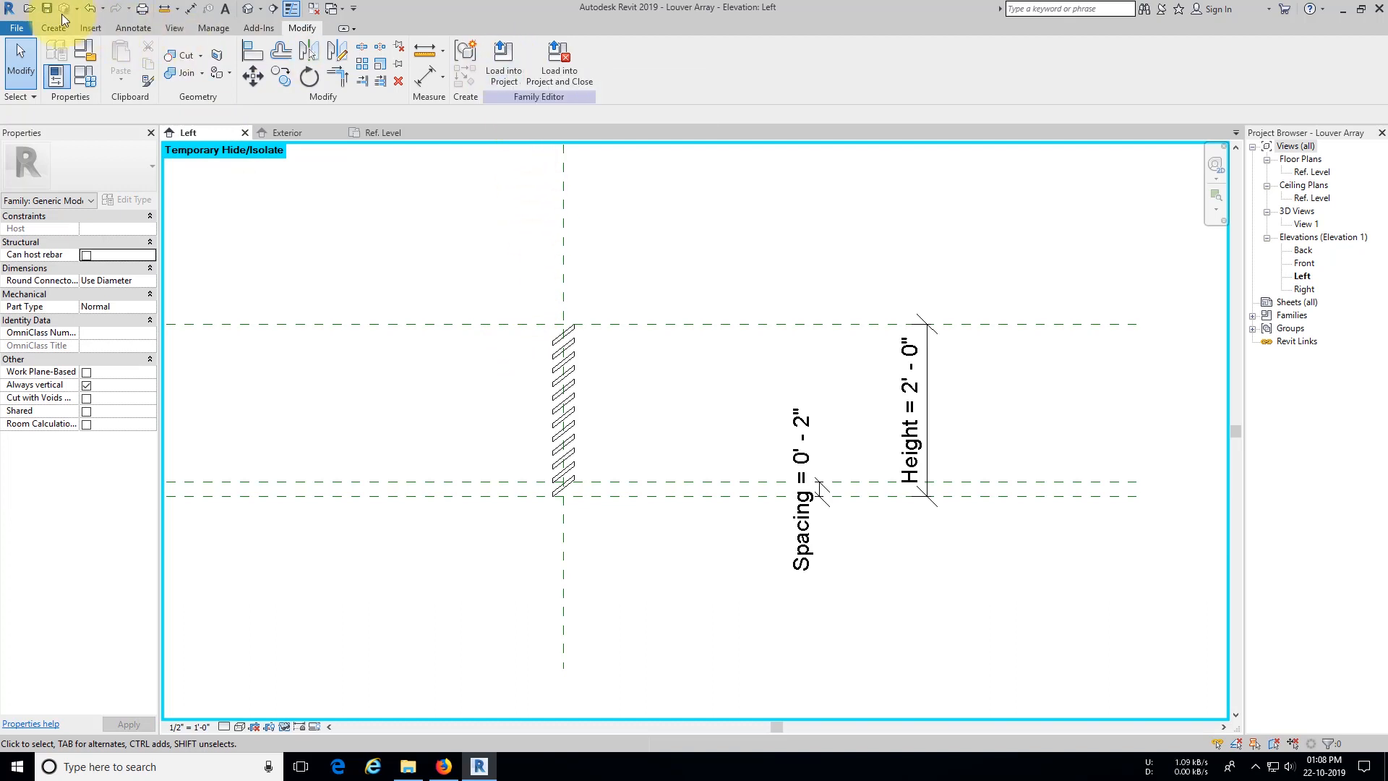
click(315, 131)
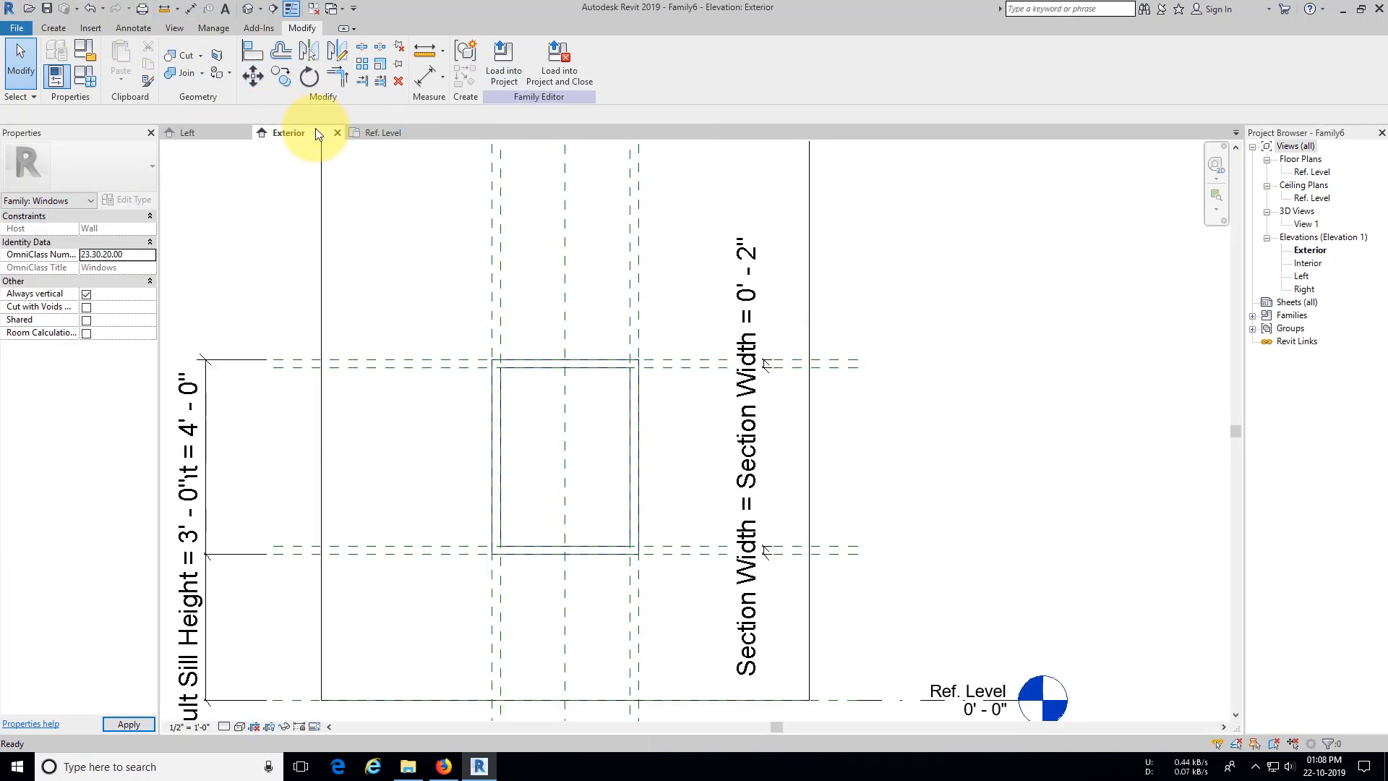
click(26, 30)
click(62, 166)
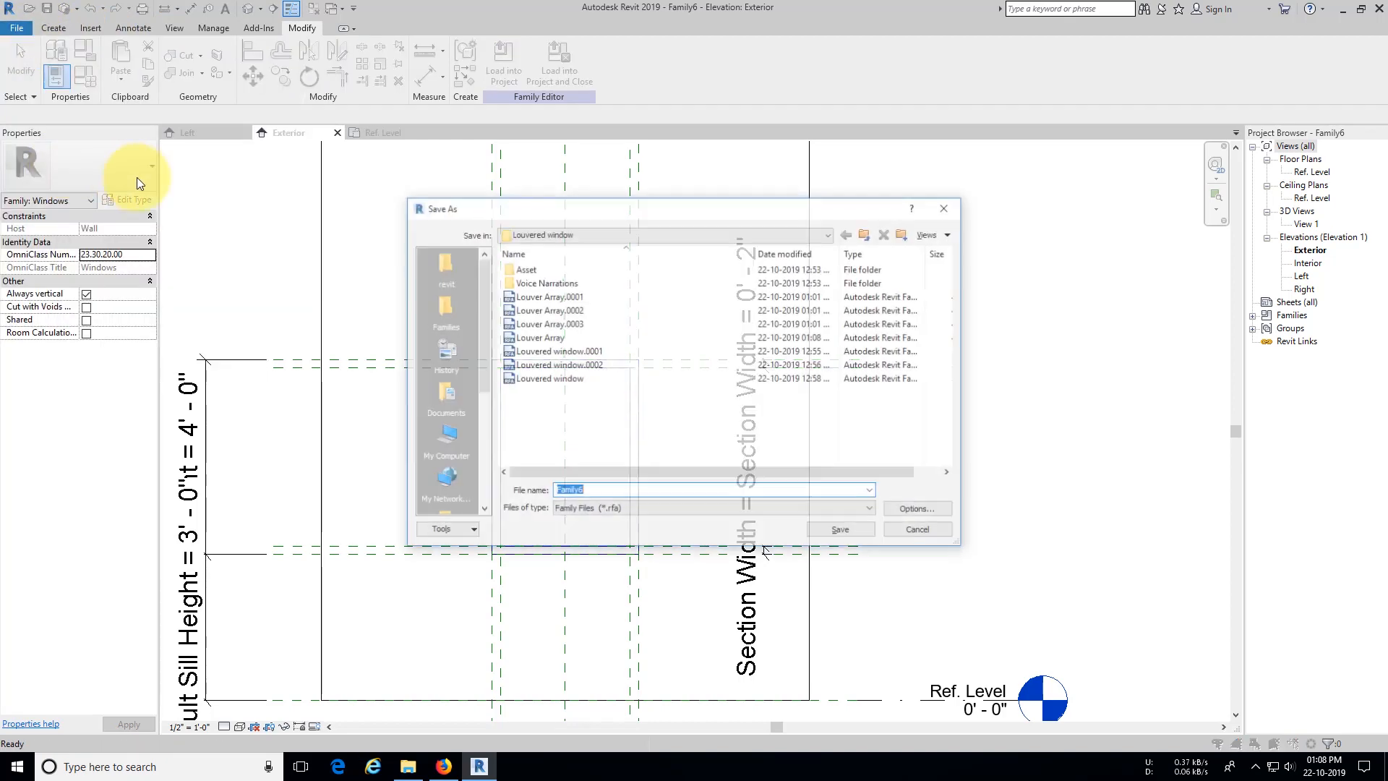
click(565, 379)
click(635, 491)
click(651, 491)
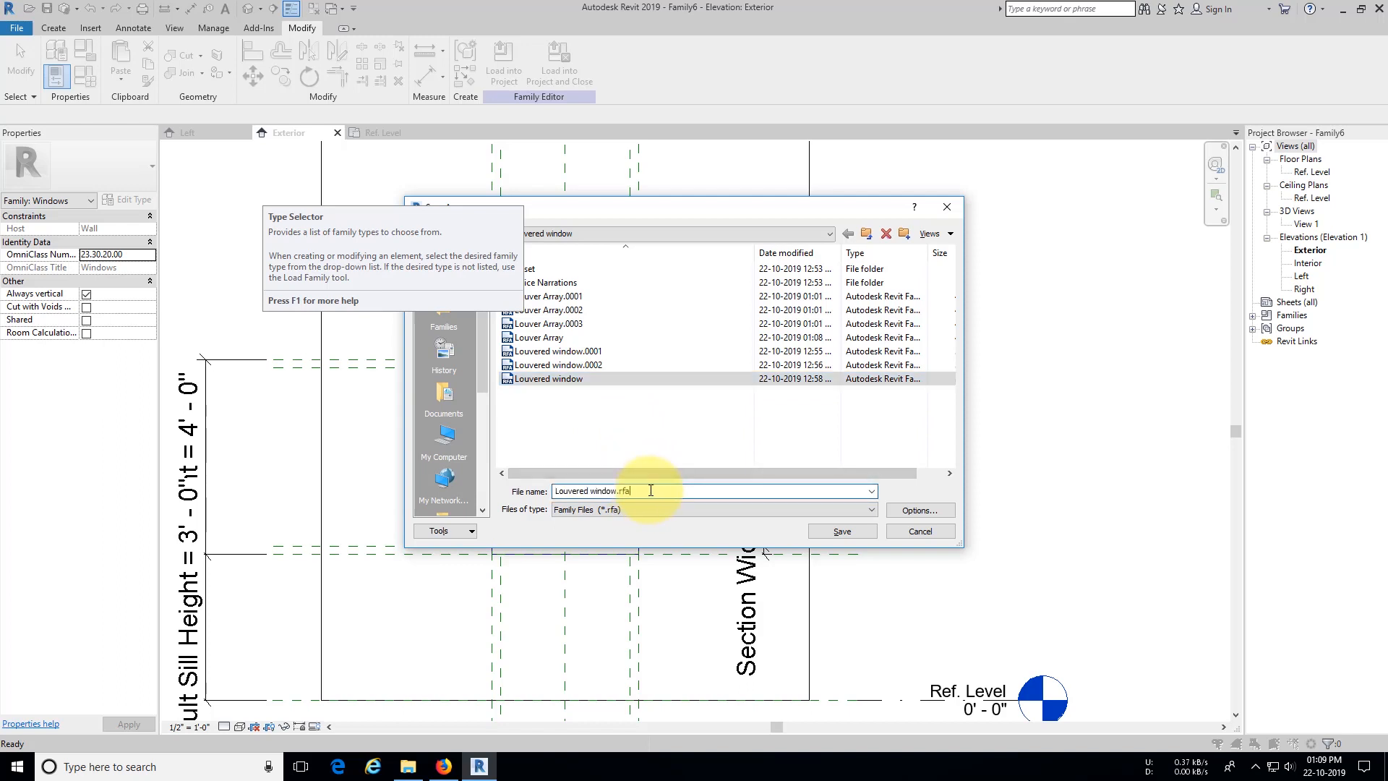
key(BackSpace)
key(BackSpace)
key(BackSpace)
key(BackSpace)
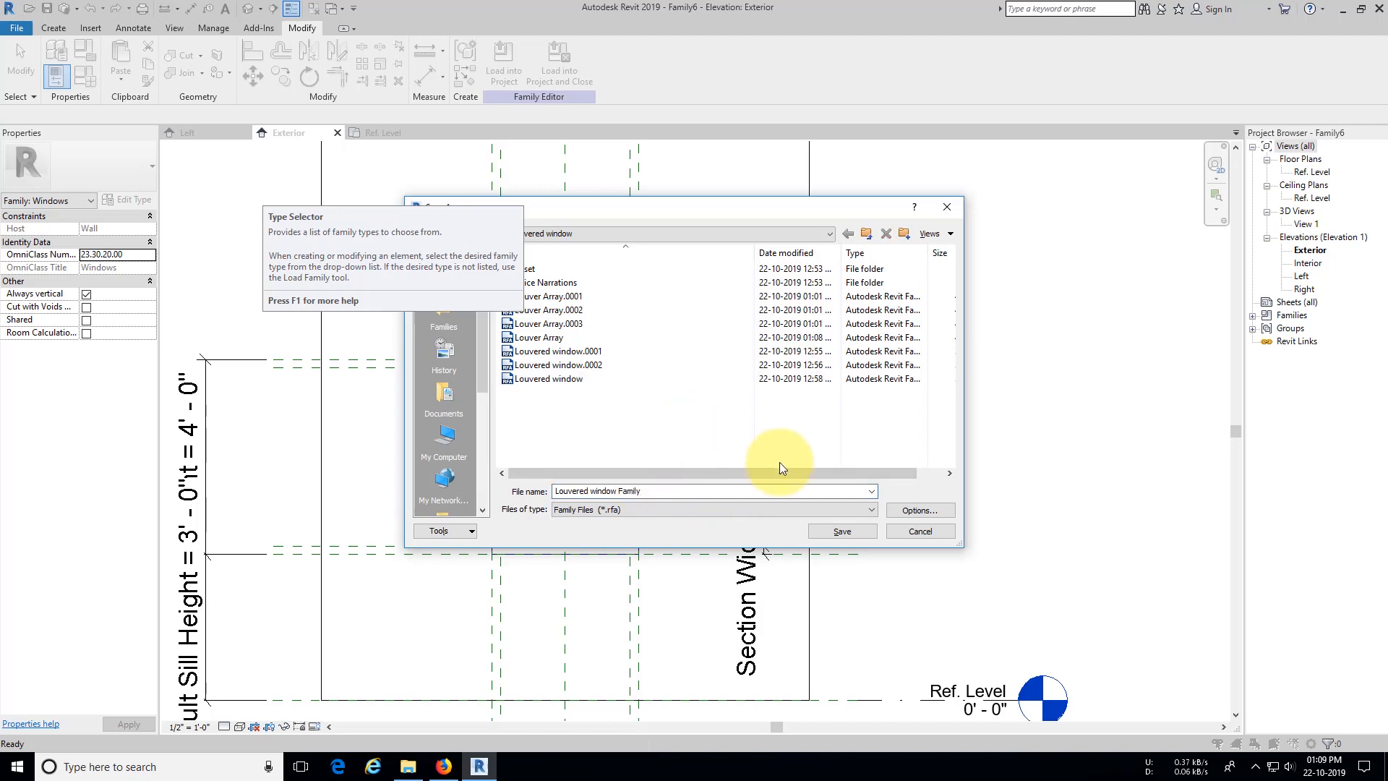
click(842, 530)
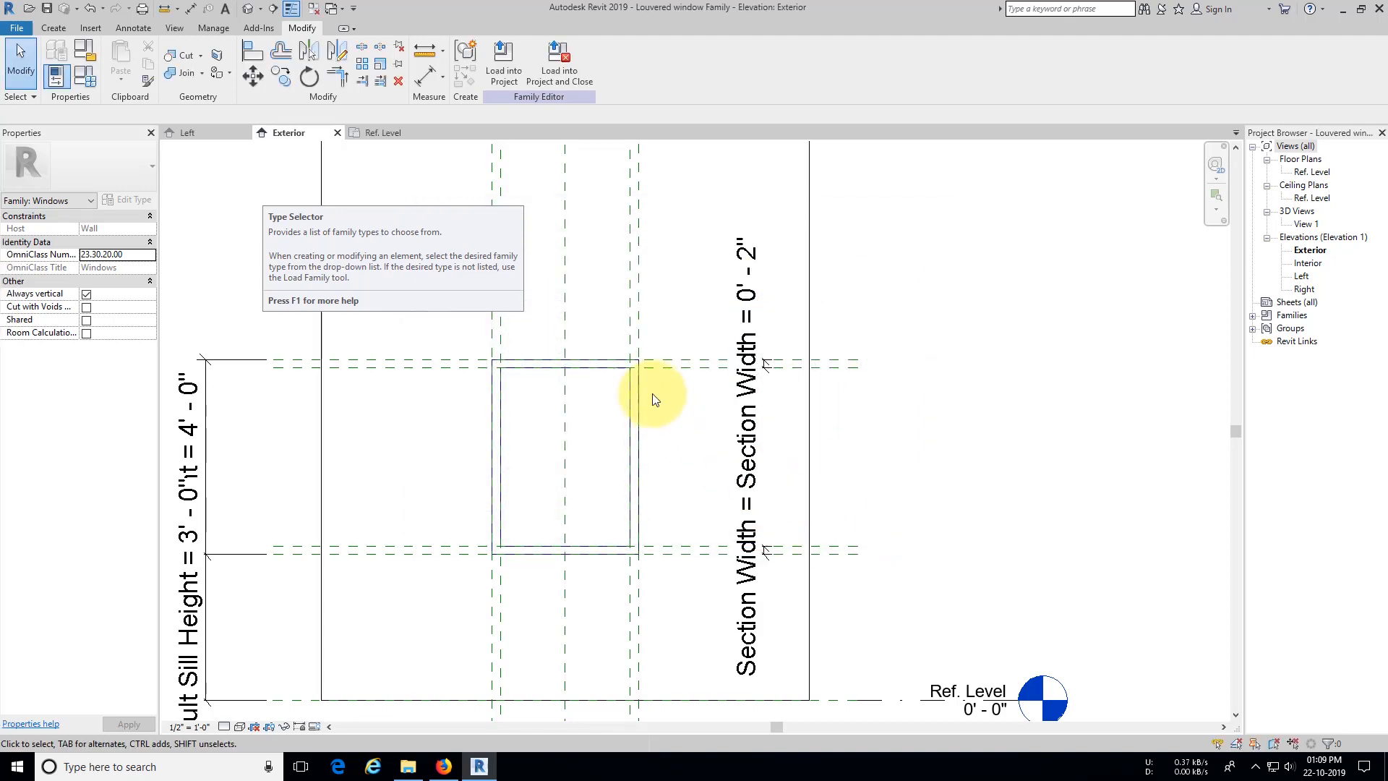
Step: Load the Louver Array family into the window family and place one instance at the opening's centre in the Ref. Level plan
scroll(605, 306, down, 2)
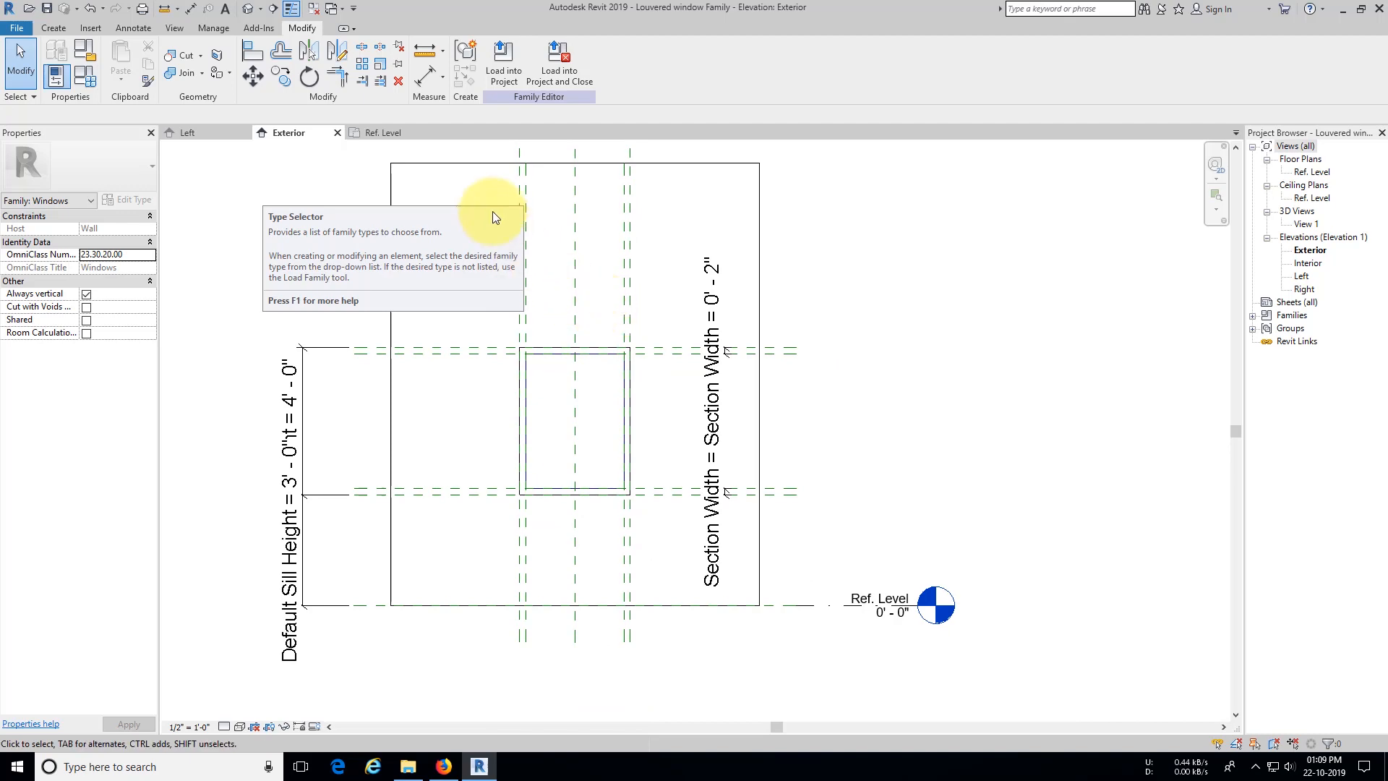
click(209, 132)
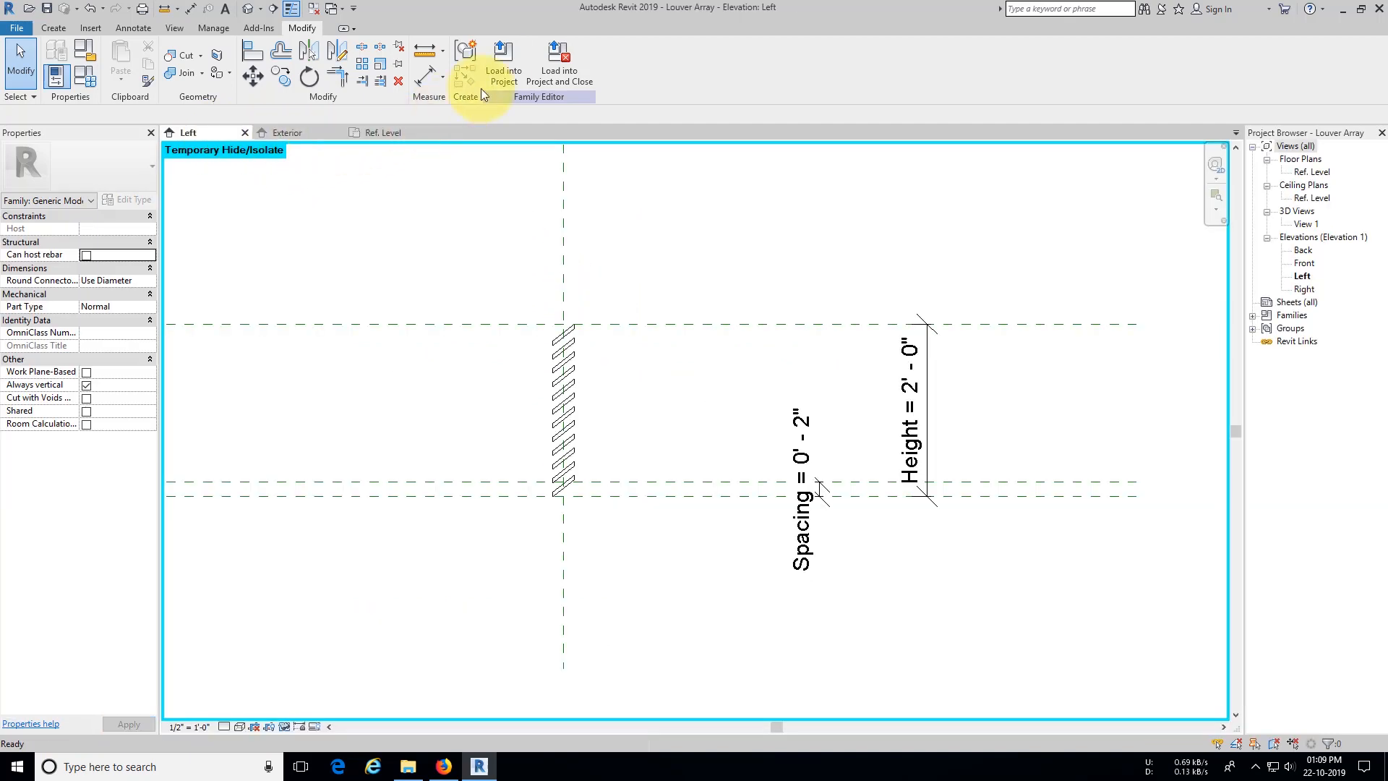
click(506, 74)
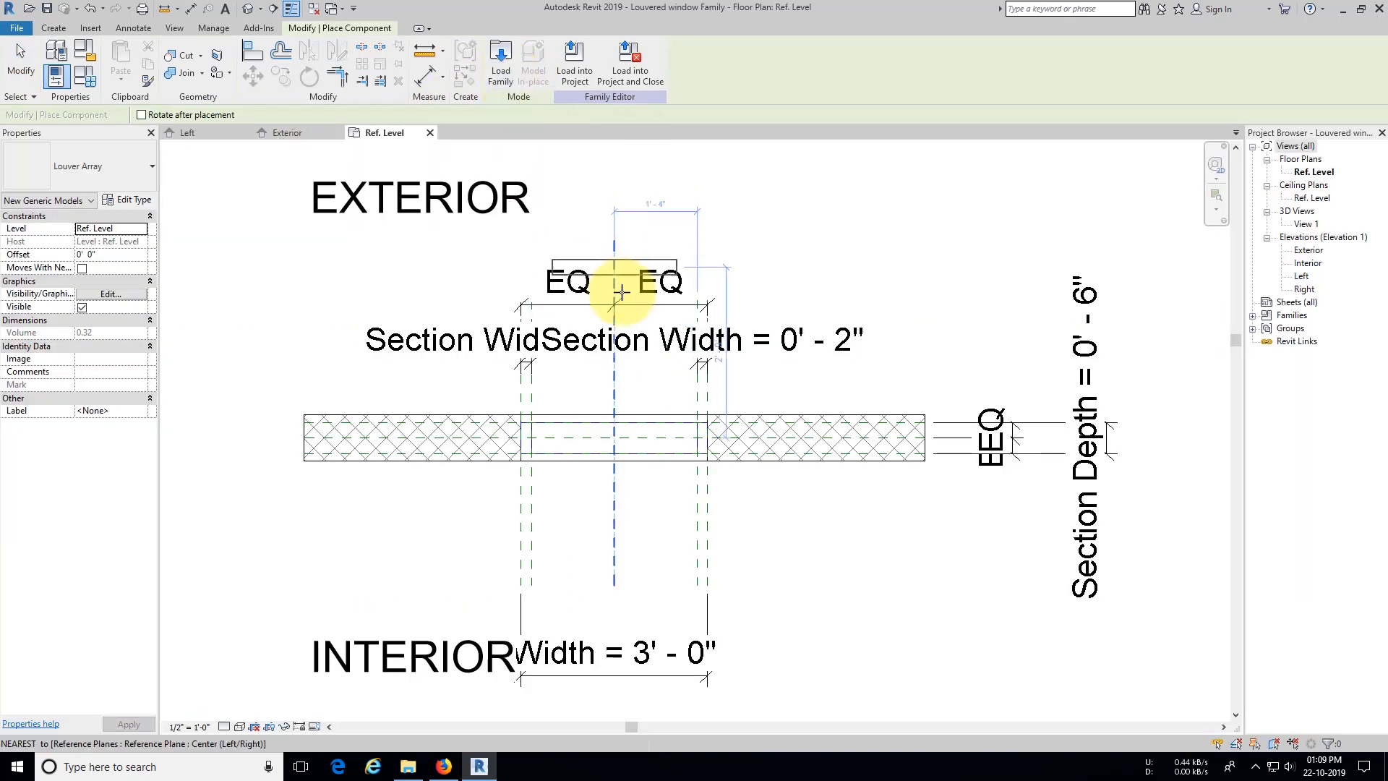
click(614, 439)
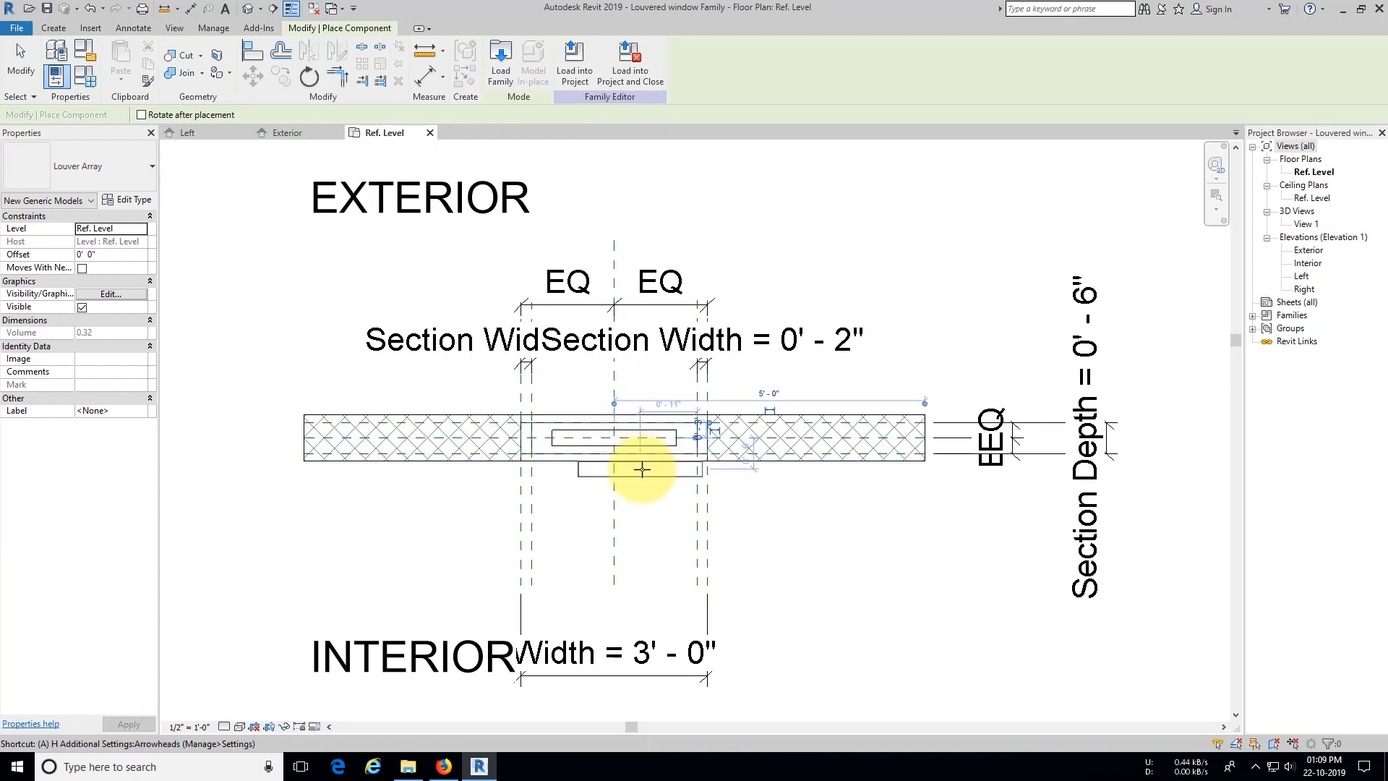
key(Escape)
key(Escape)
Step: Align the louver array with the opening's centre plane and the wall's centre plane in plan, locking the wall-centre alignment
click(252, 55)
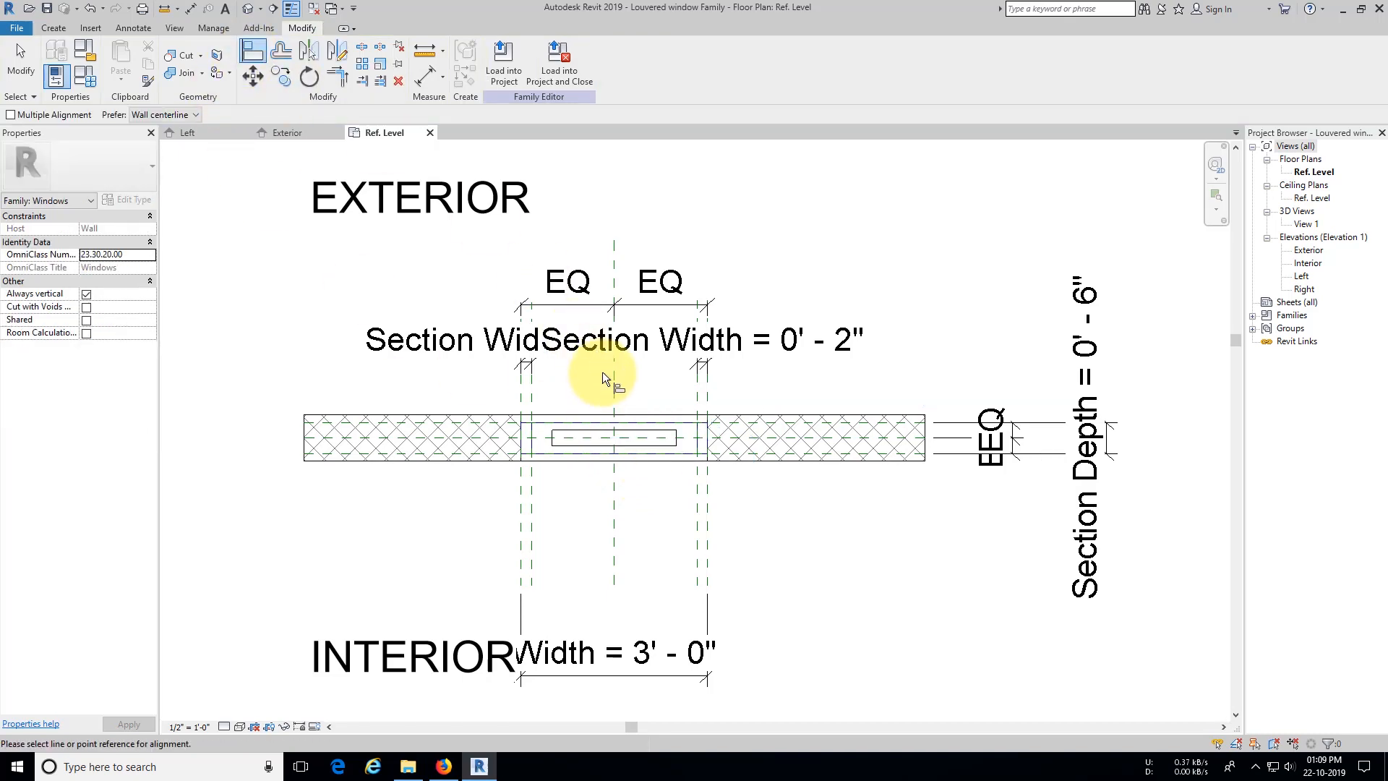
click(614, 389)
scroll(565, 429, up, 3)
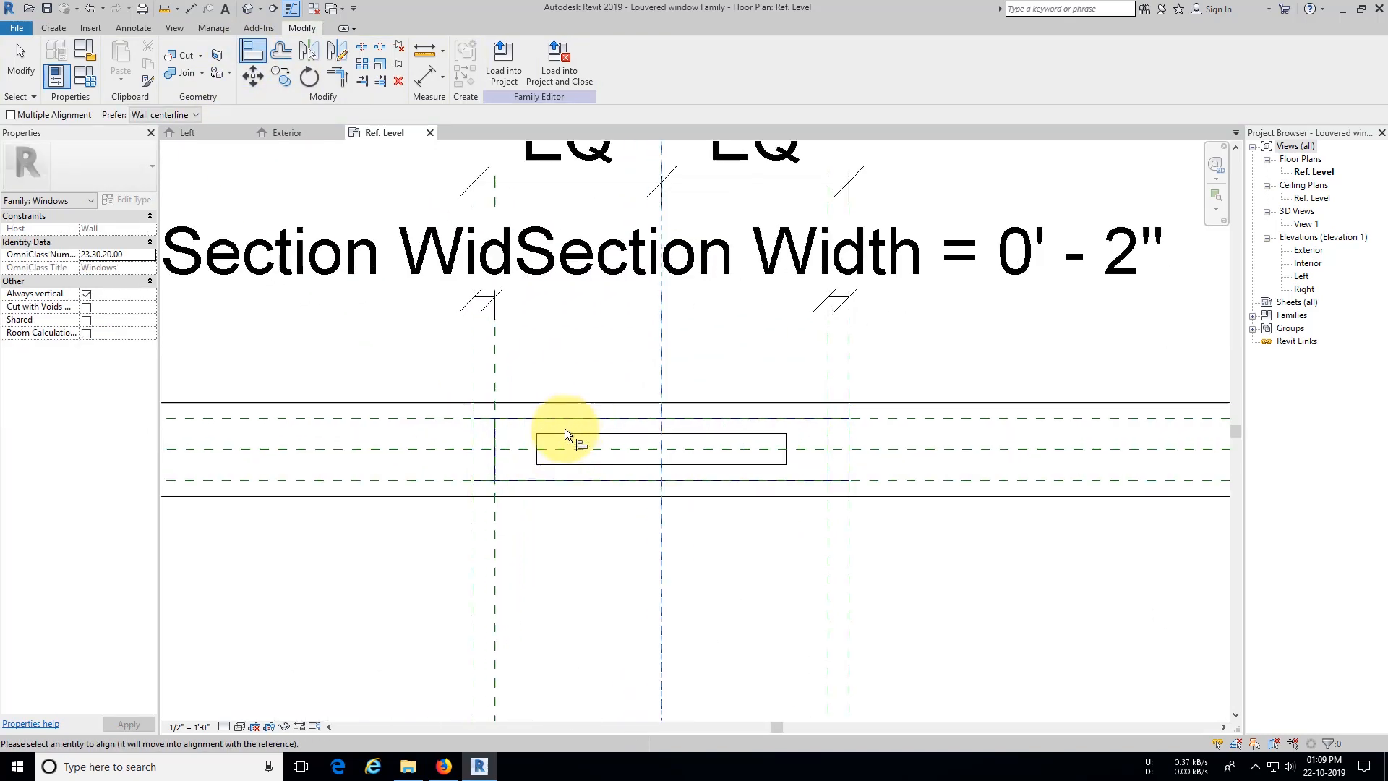
click(665, 449)
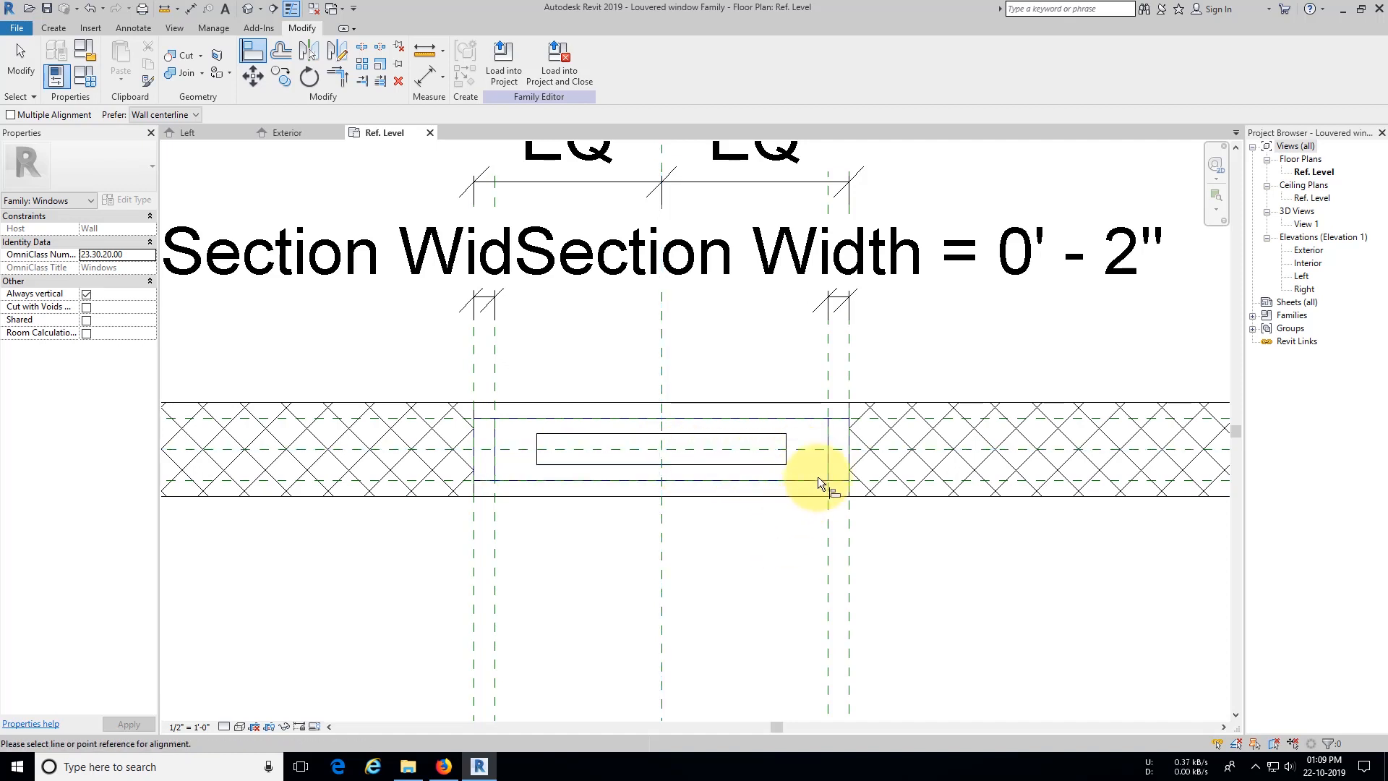
click(813, 449)
click(770, 447)
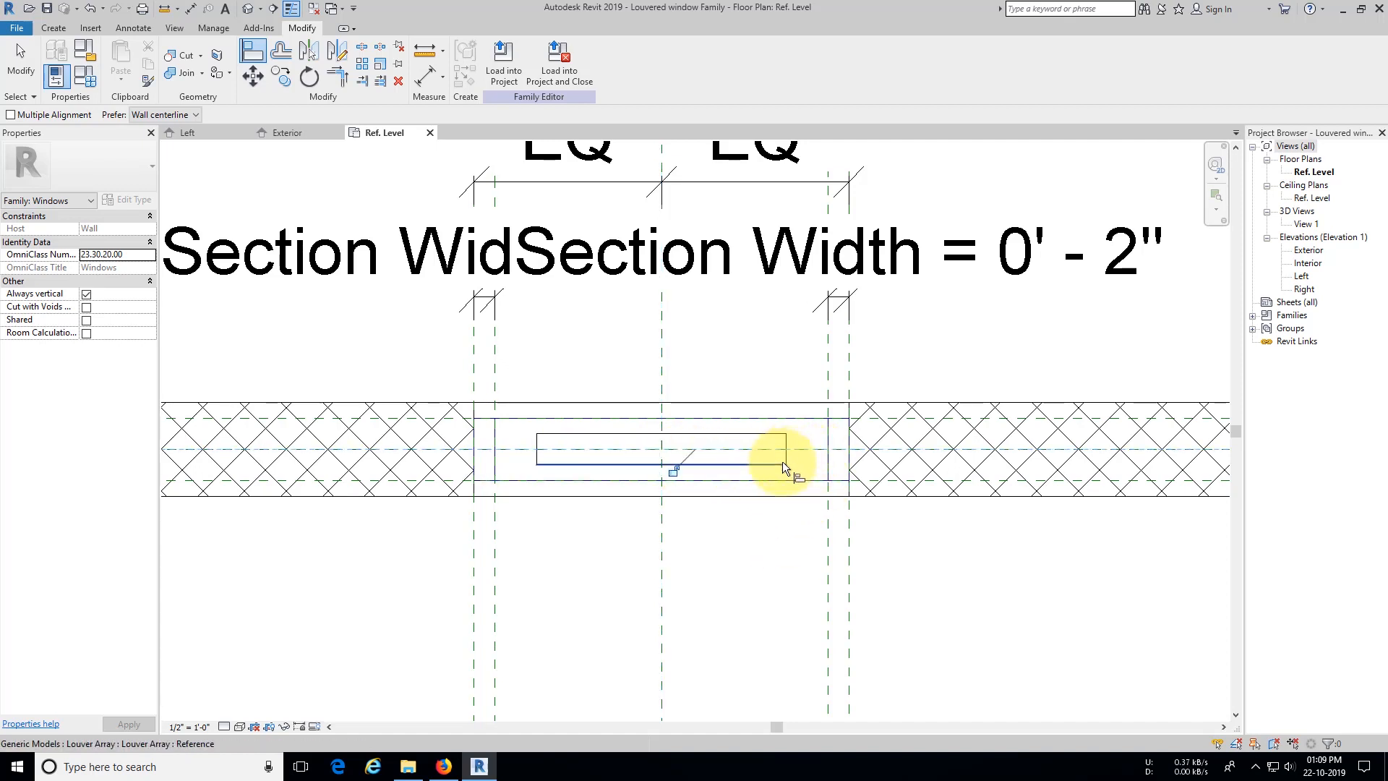
click(672, 470)
key(Escape)
key(Escape)
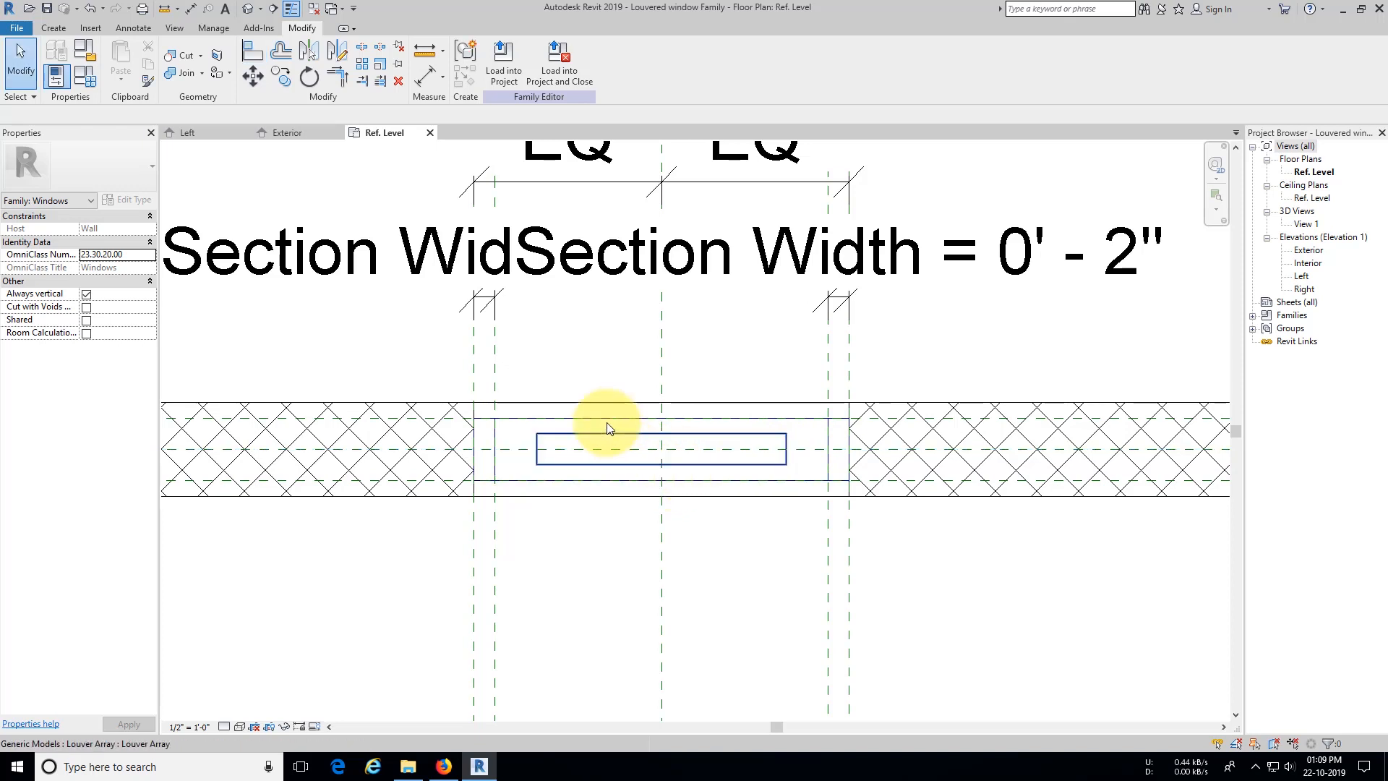
Step: In the Louver Array family's left elevation, edit the array group and open the type properties of its louver
click(224, 135)
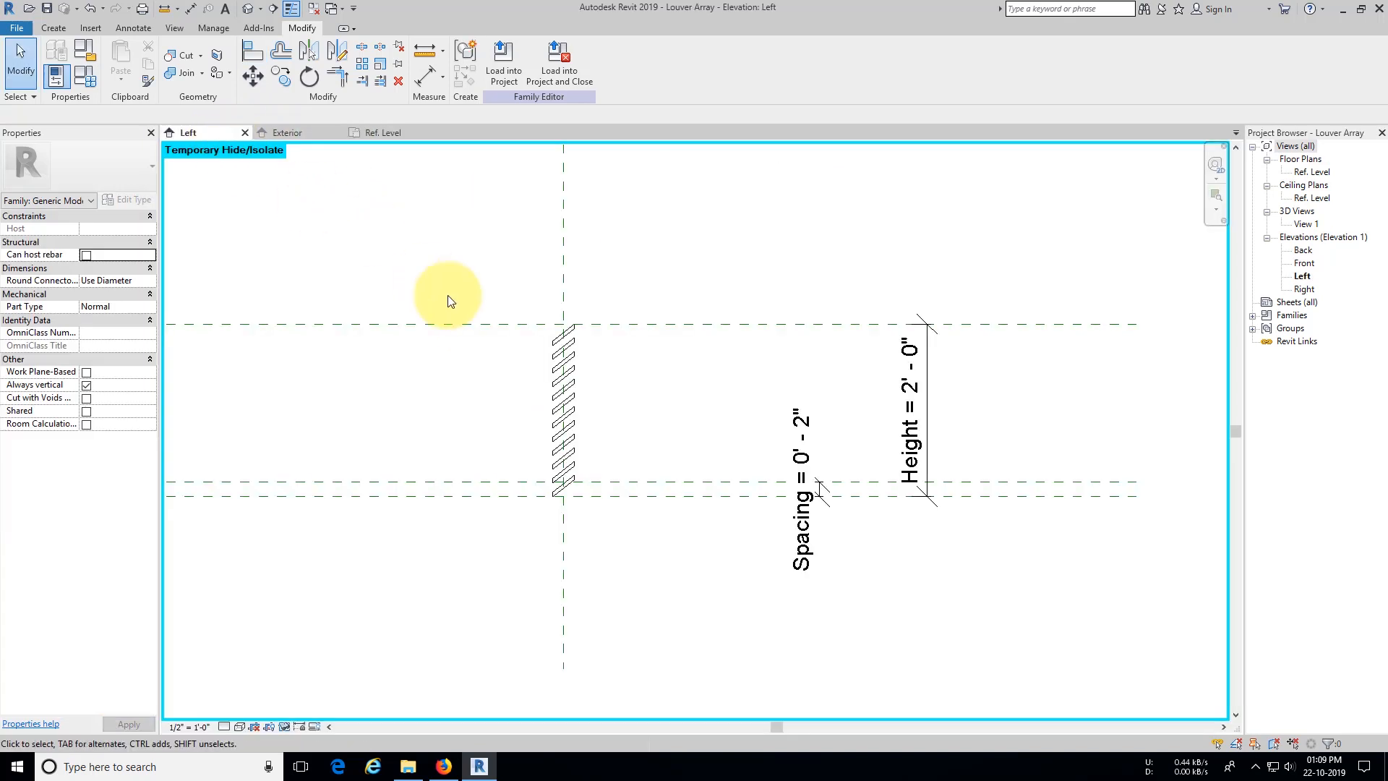
click(575, 479)
scroll(571, 480, up, 3)
double_click(569, 482)
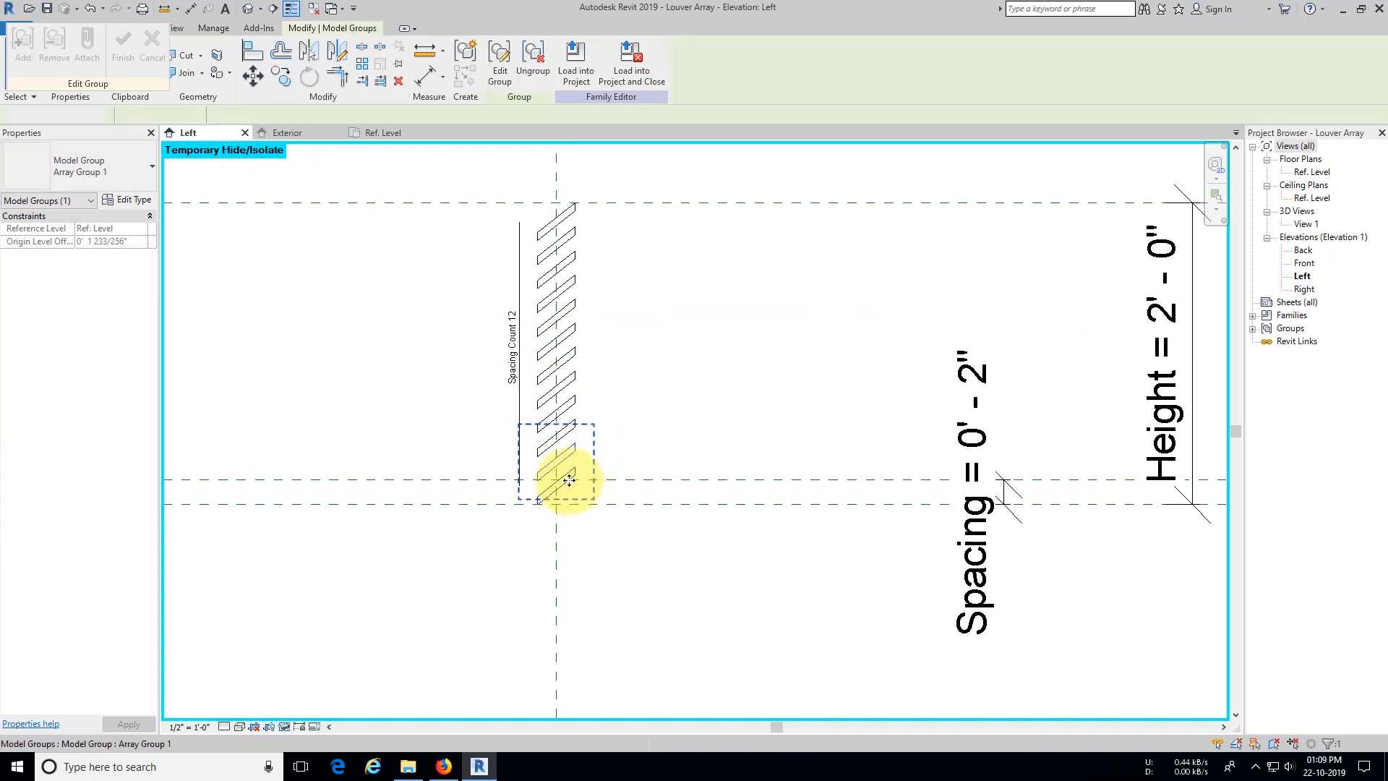
click(566, 462)
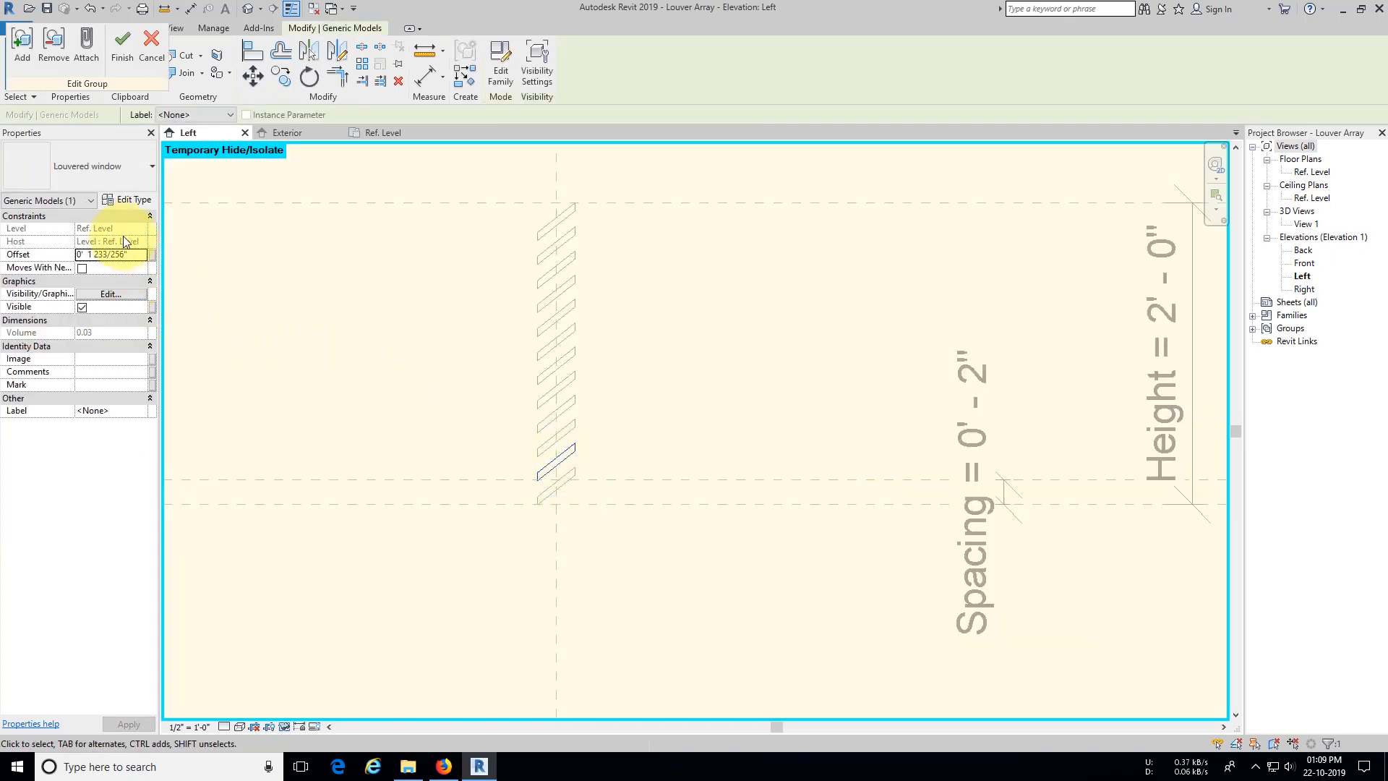
click(130, 201)
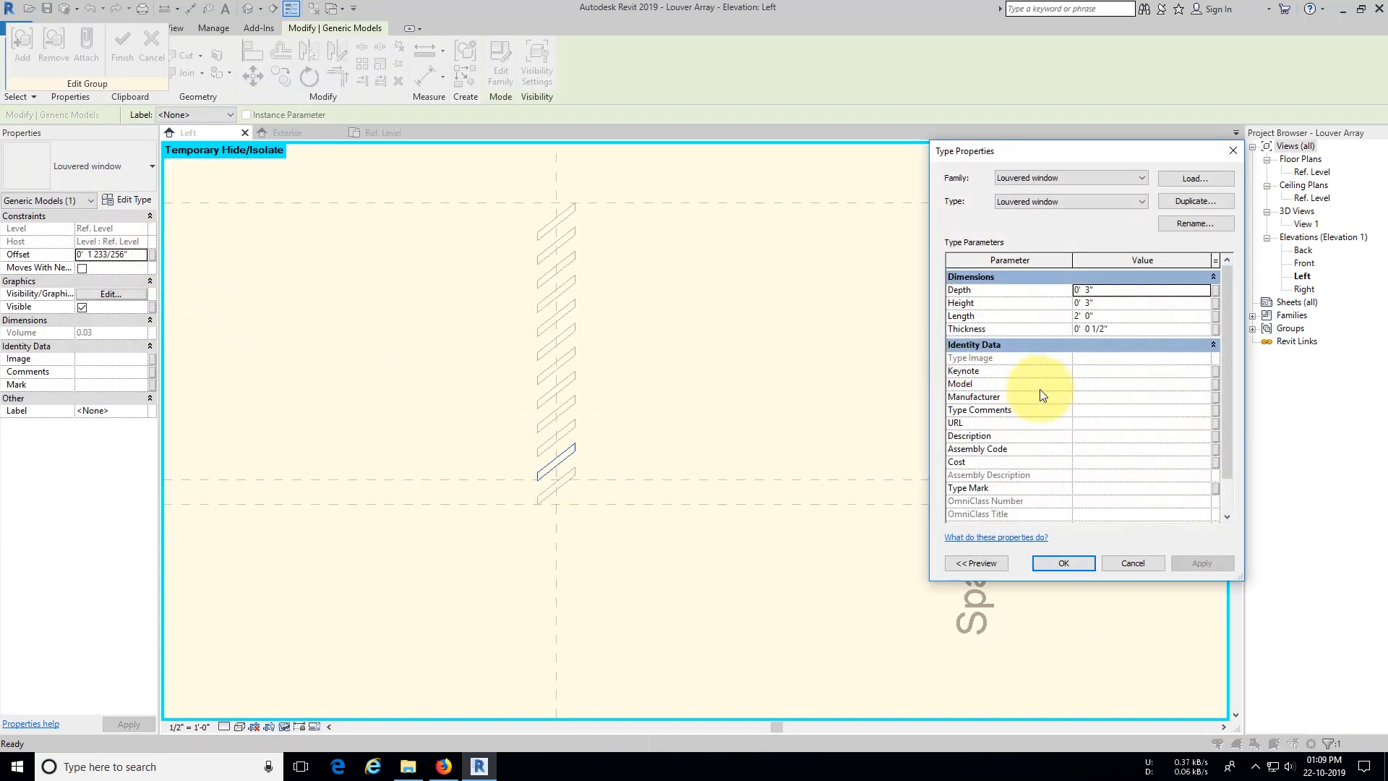
Step: Associate the louver's Depth with a new type family parameter named "Louver Depth", grouped under Dimensions
click(1214, 290)
click(1090, 486)
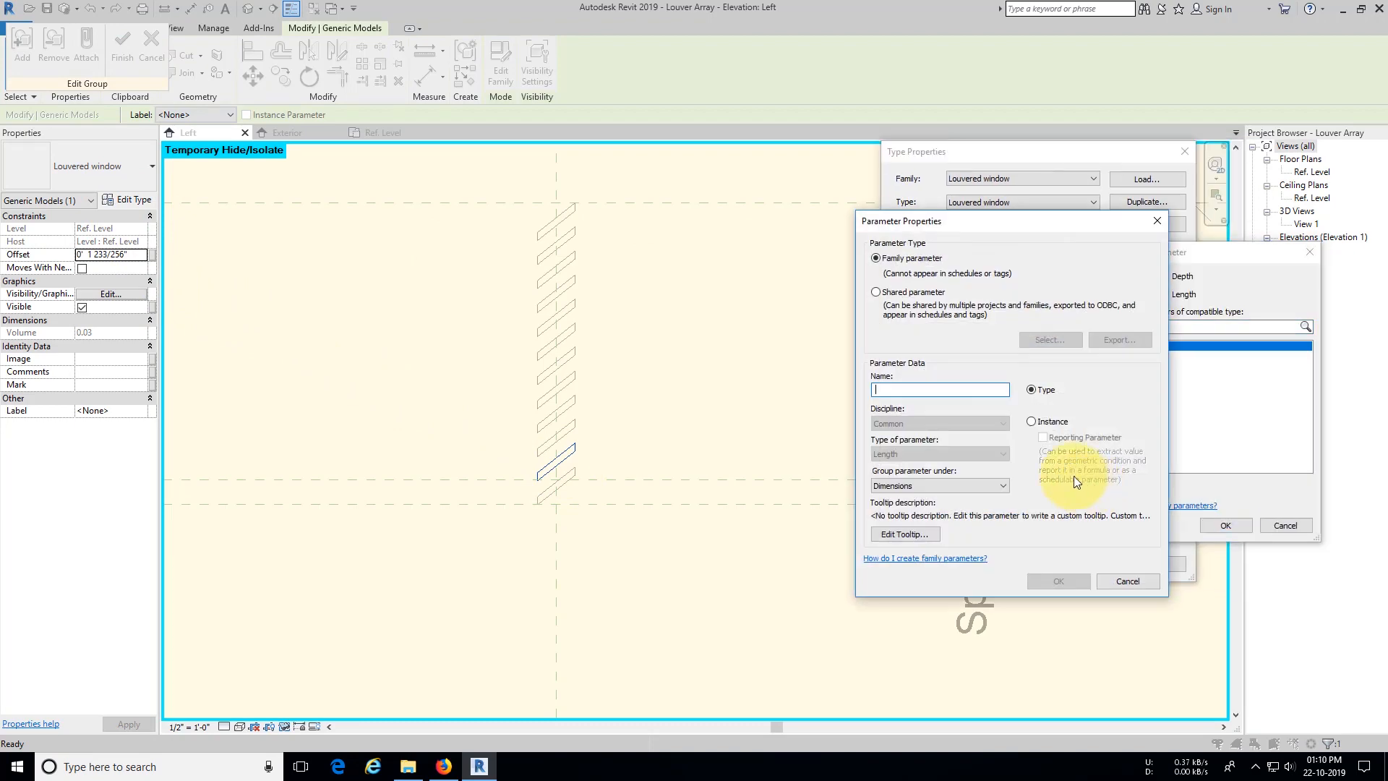
drag(967, 221, 548, 220)
text(Lov)
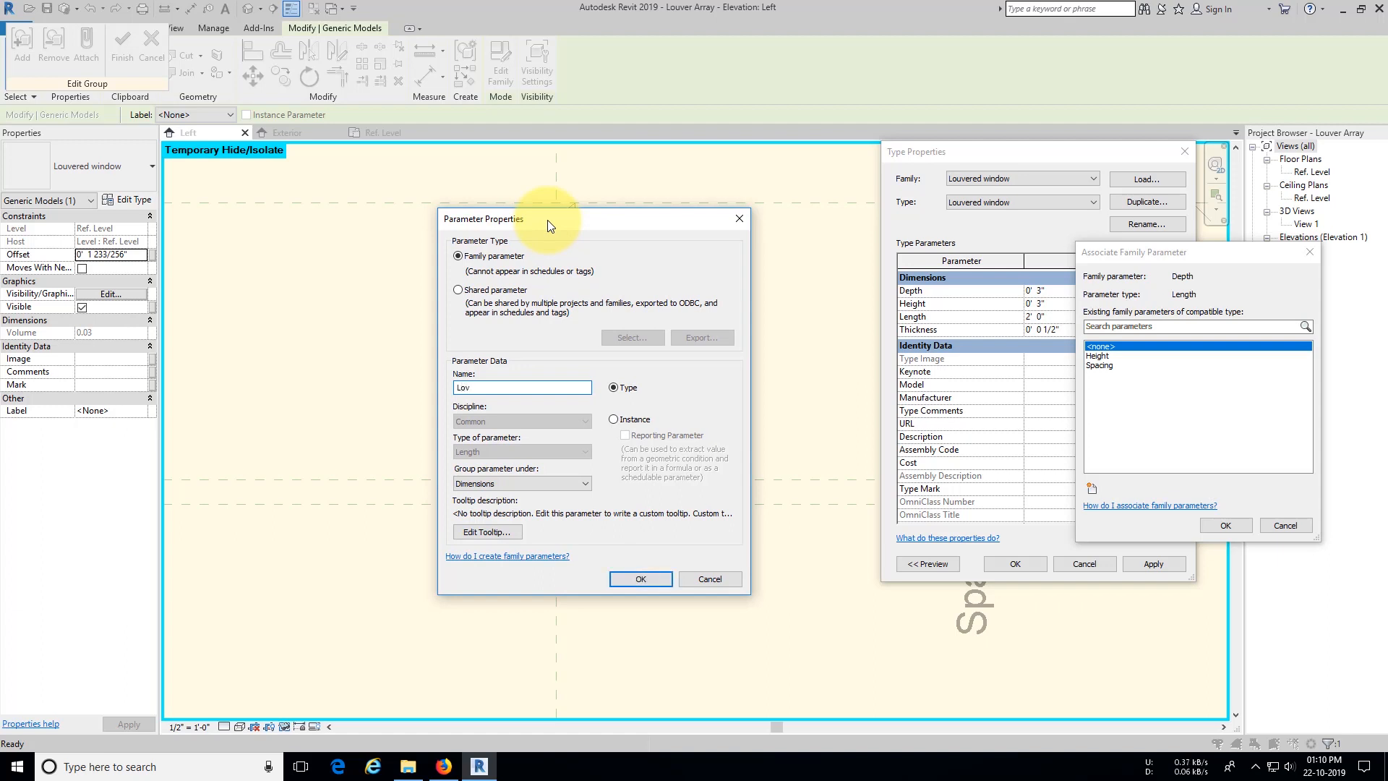
text(ver depth)
key(BackSpace)
key(BackSpace)
key(BackSpace)
key(BackSpace)
key(BackSpace)
text(De)
key(Return)
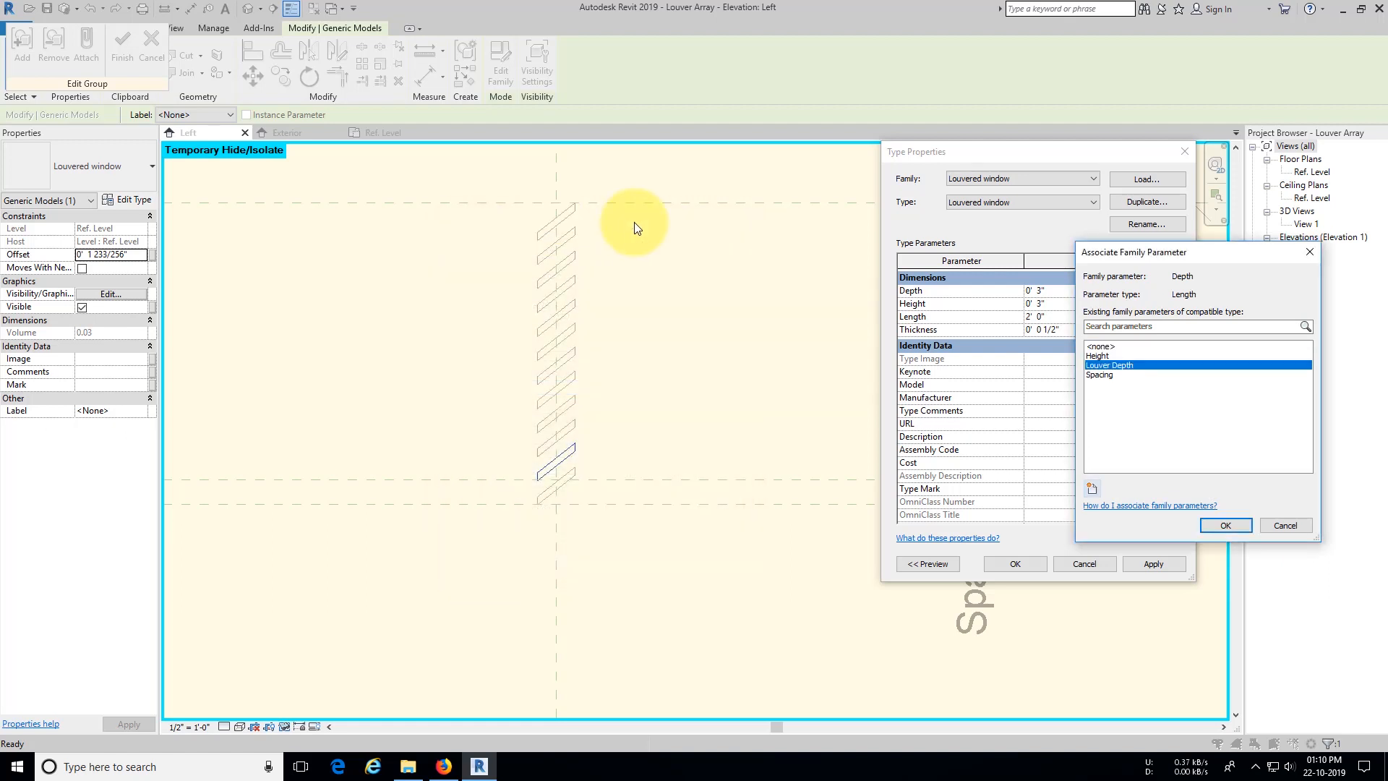
click(1222, 525)
Step: Associate the louver's Height with a new type family parameter named "Louver Height", grouped under Dimensions
click(1169, 307)
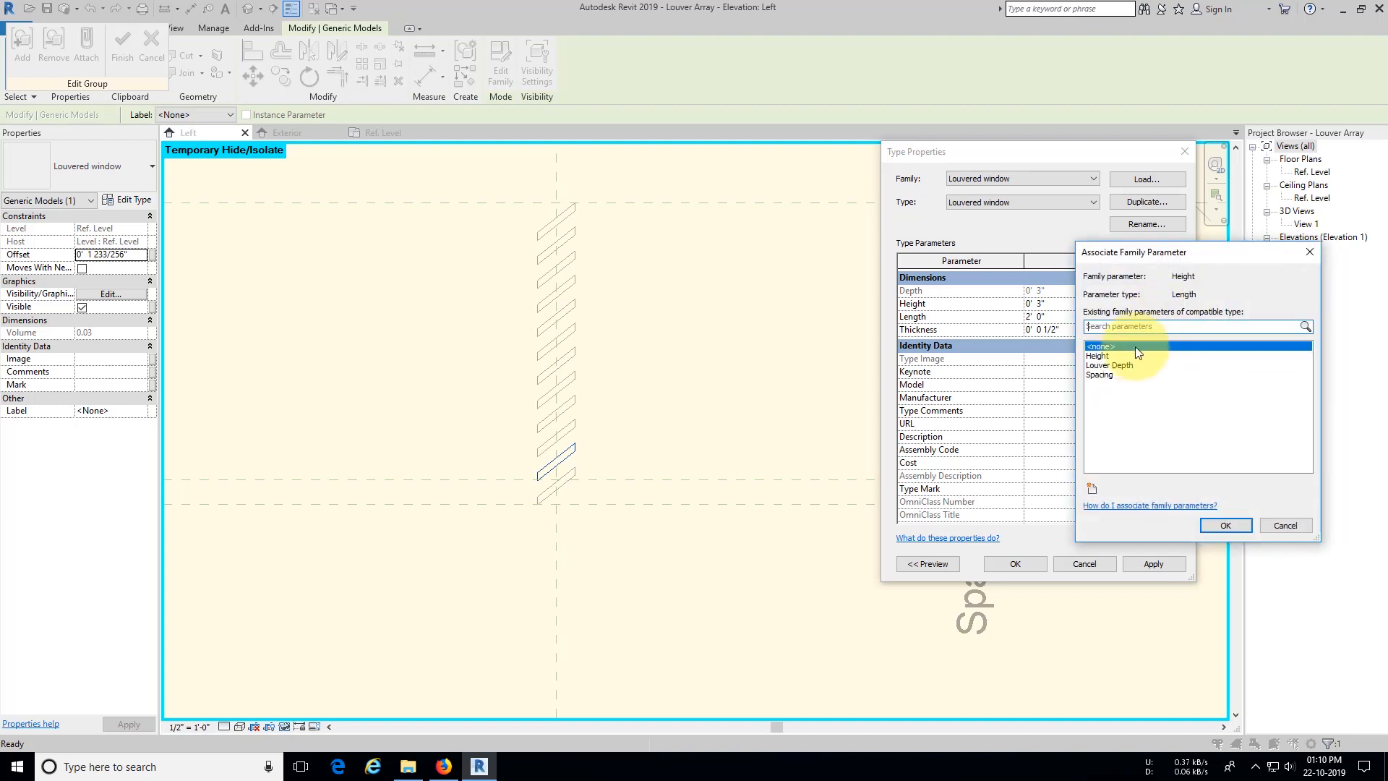
click(1092, 489)
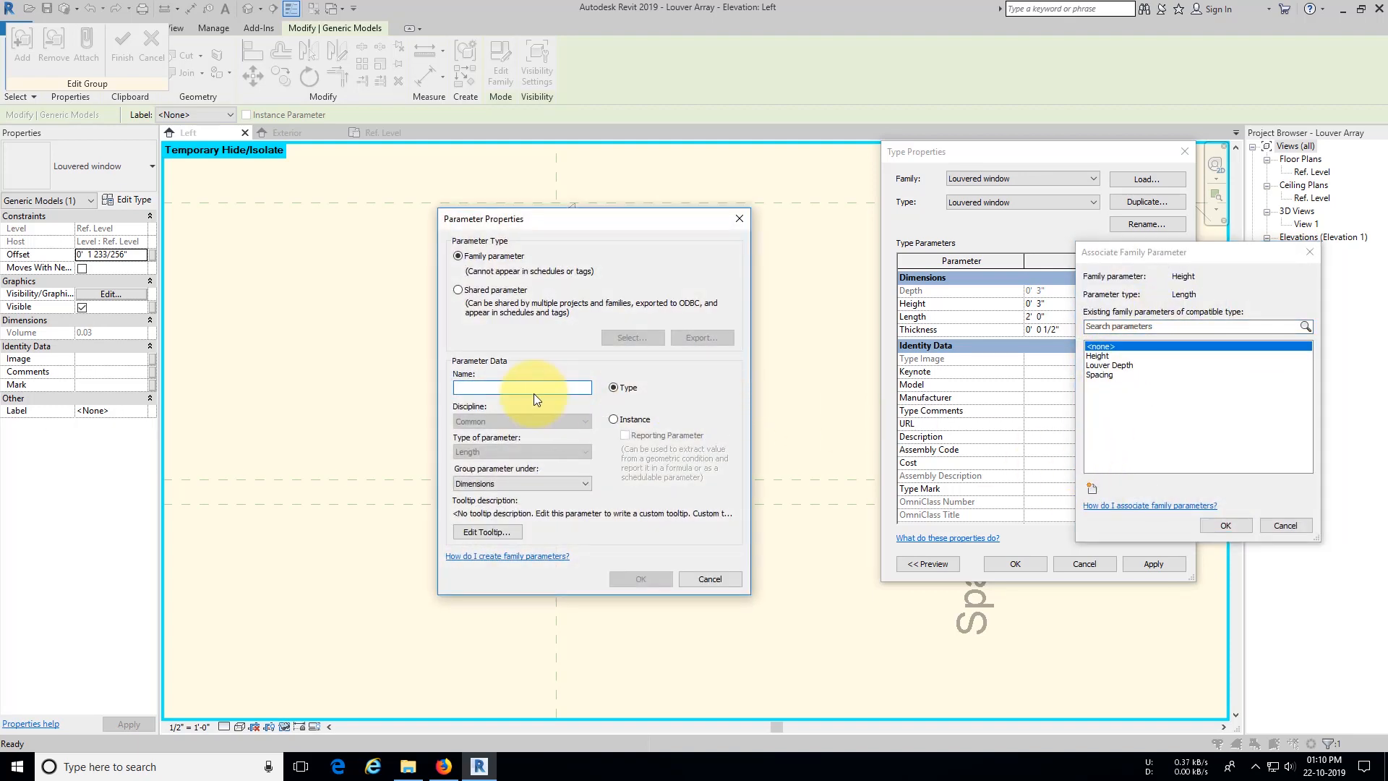
text(Lover)
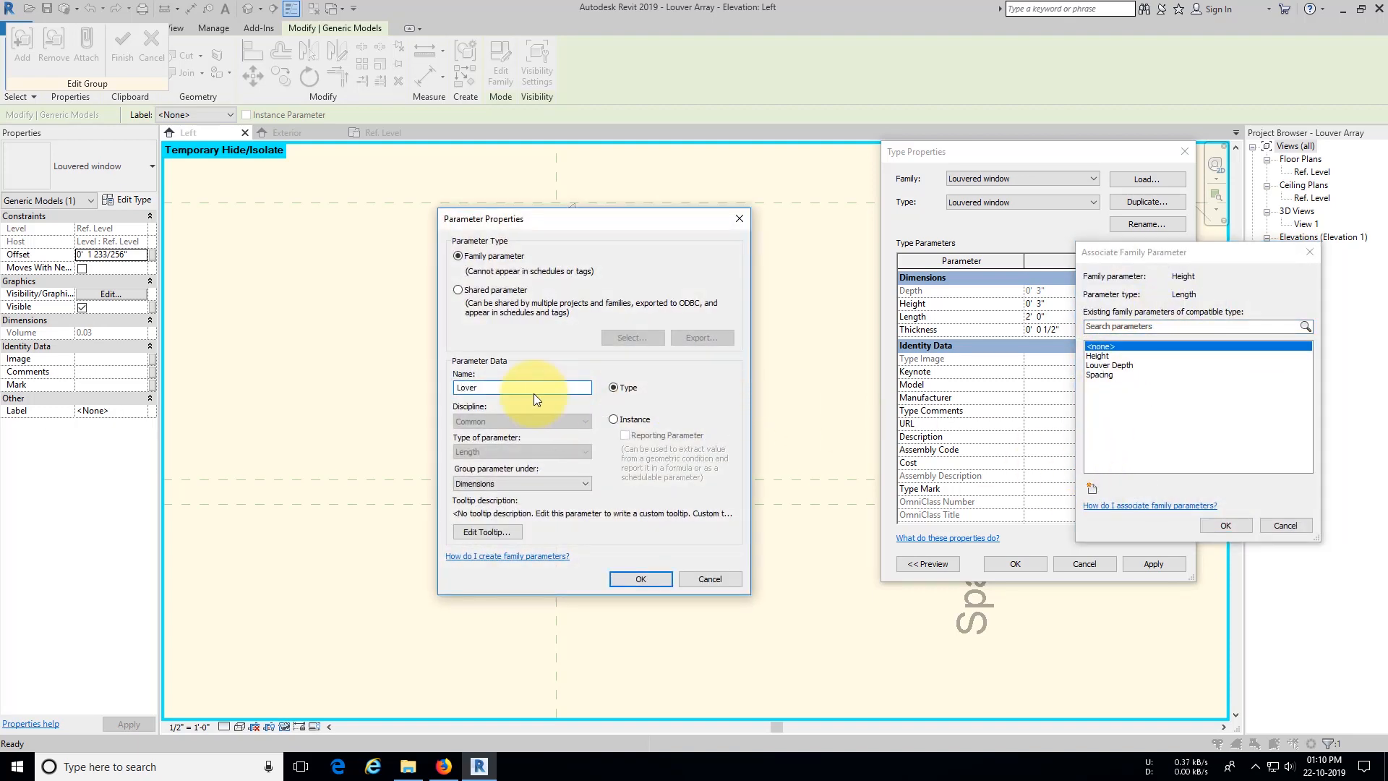
key(BackSpace)
key(BackSpace)
text(ver He)
click(633, 578)
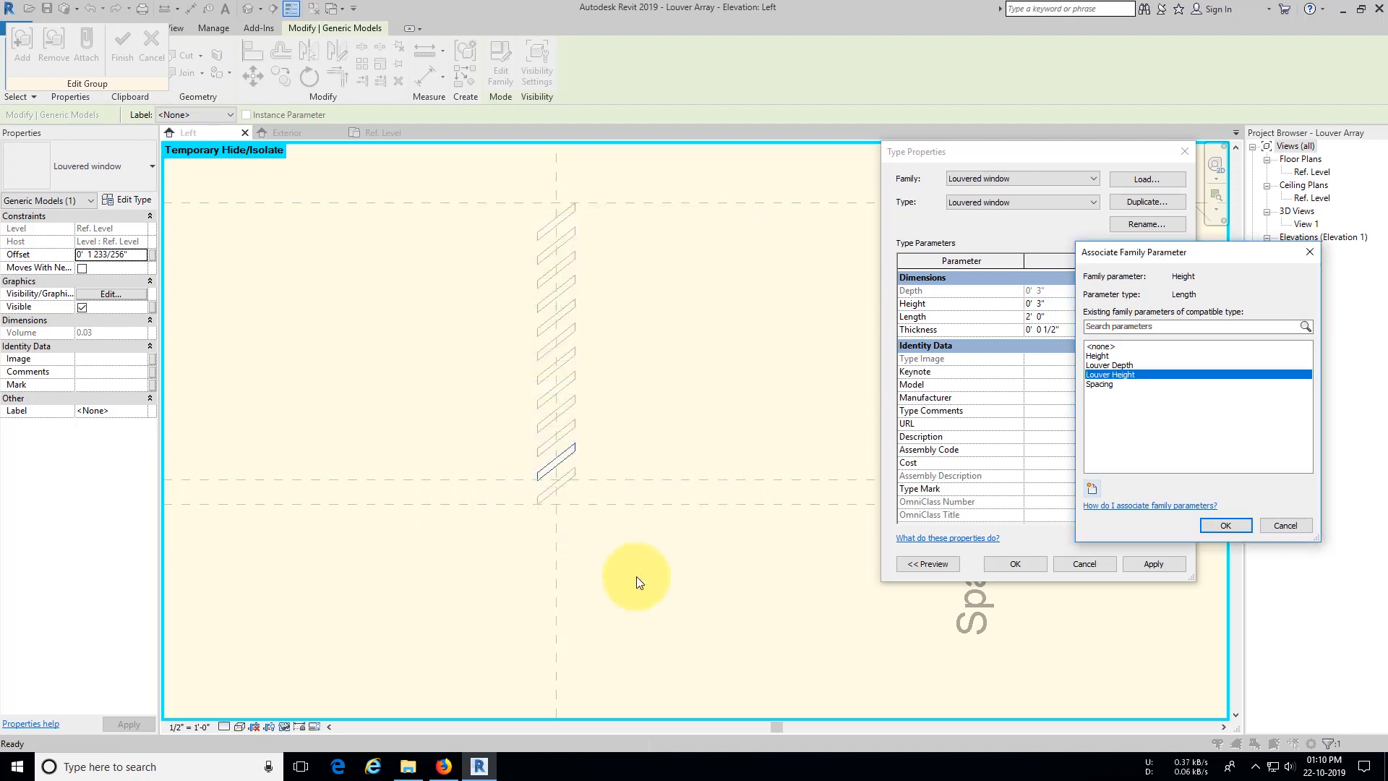
click(1226, 522)
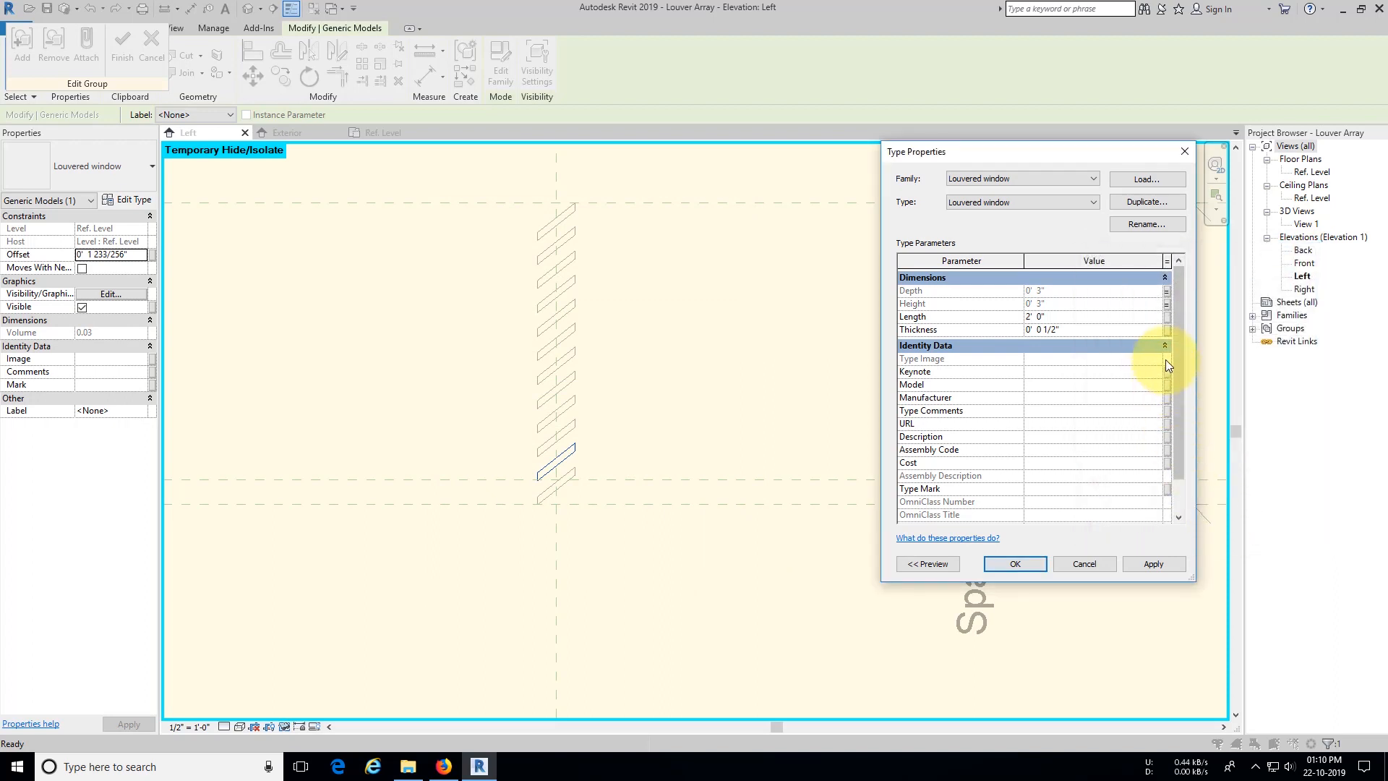
Step: Associate the louver's Length with a new type family parameter named "Louver Length", grouped under Dimensions
click(1165, 320)
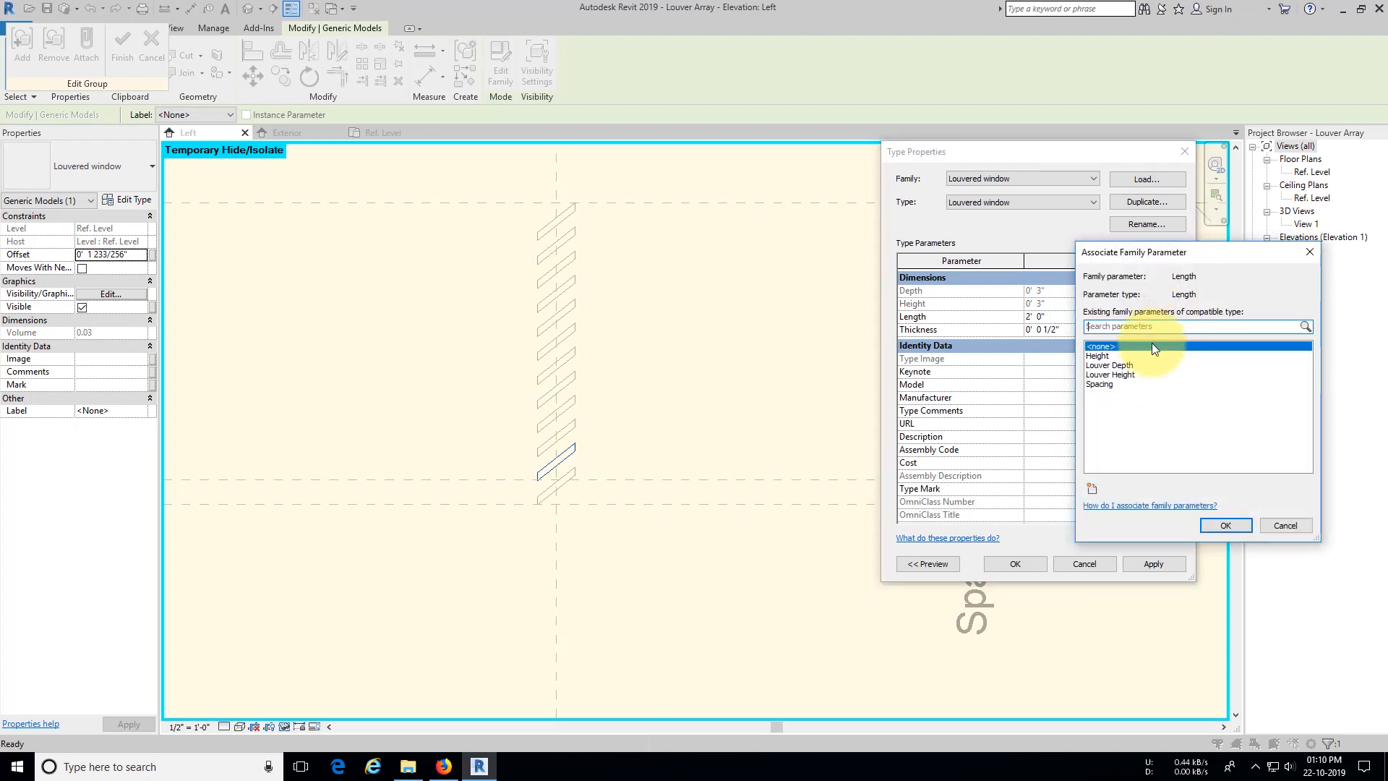
click(1092, 486)
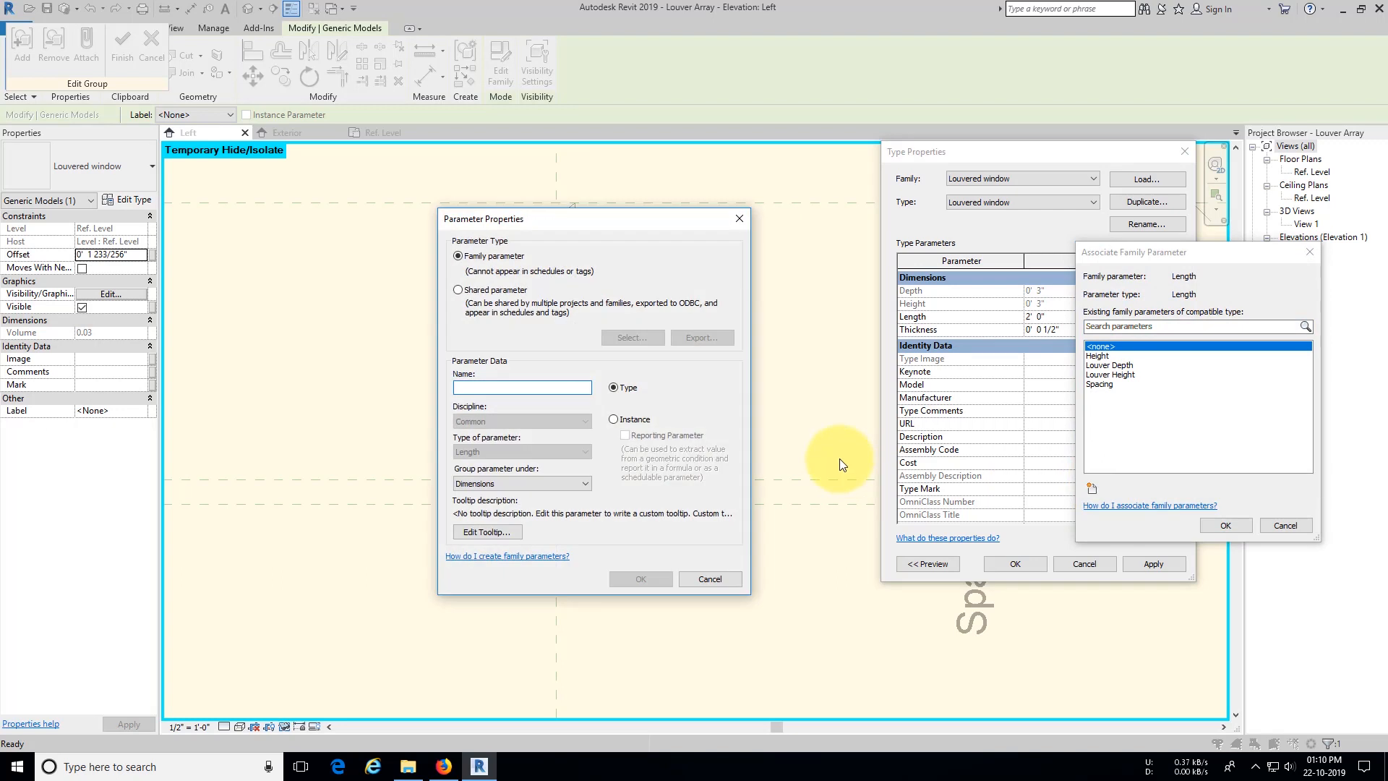
text(Louver Length)
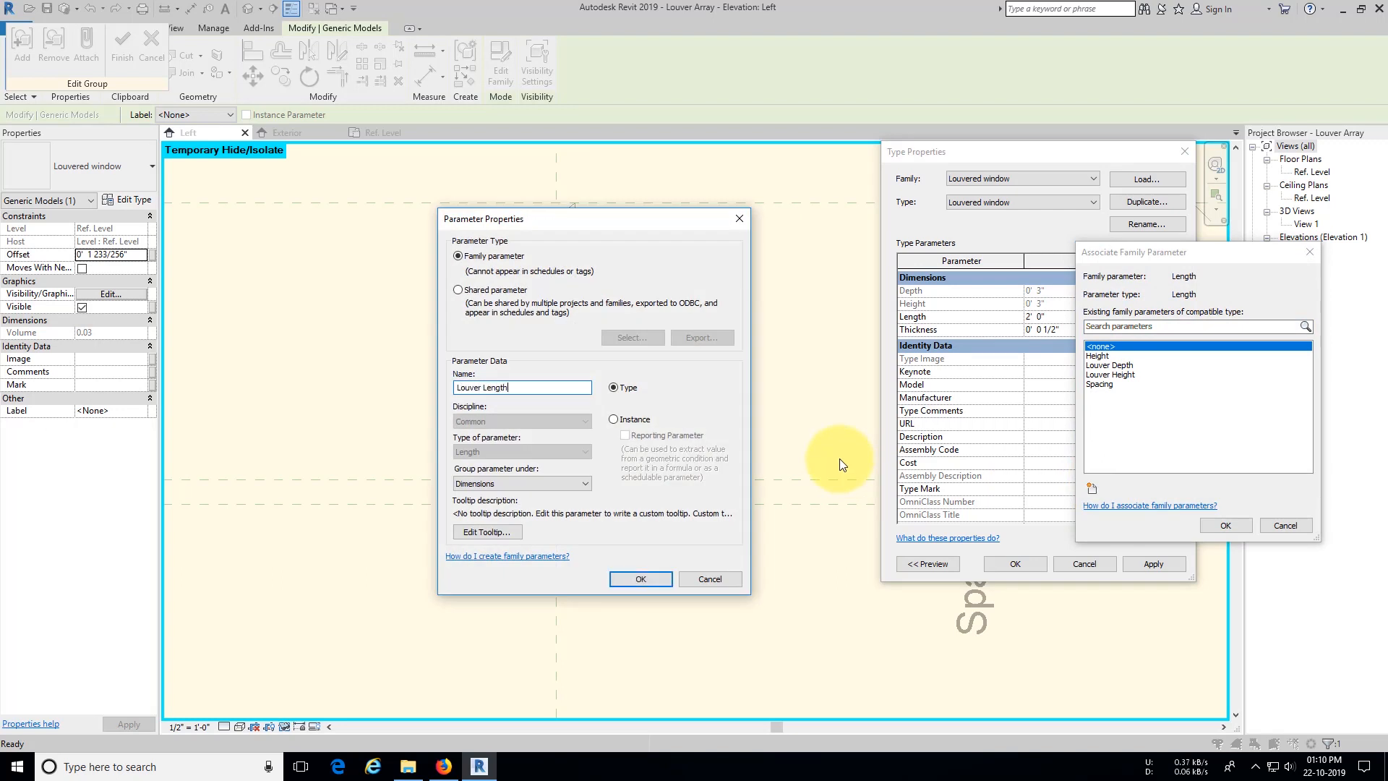
key(Return)
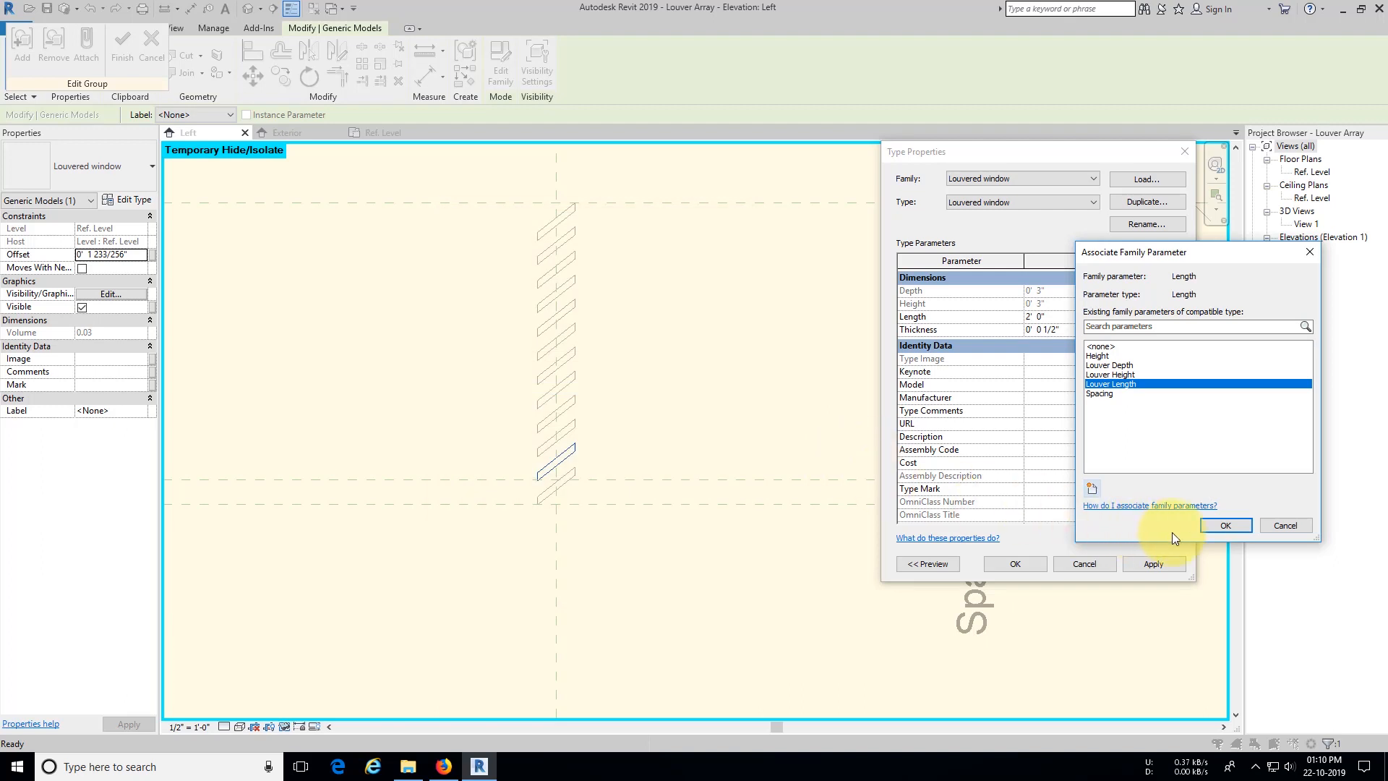
click(1222, 526)
Step: Associate the louver's Thickness with a new type family parameter named "Louver Thickness" under Dimensions, and accept the type properties
click(1166, 330)
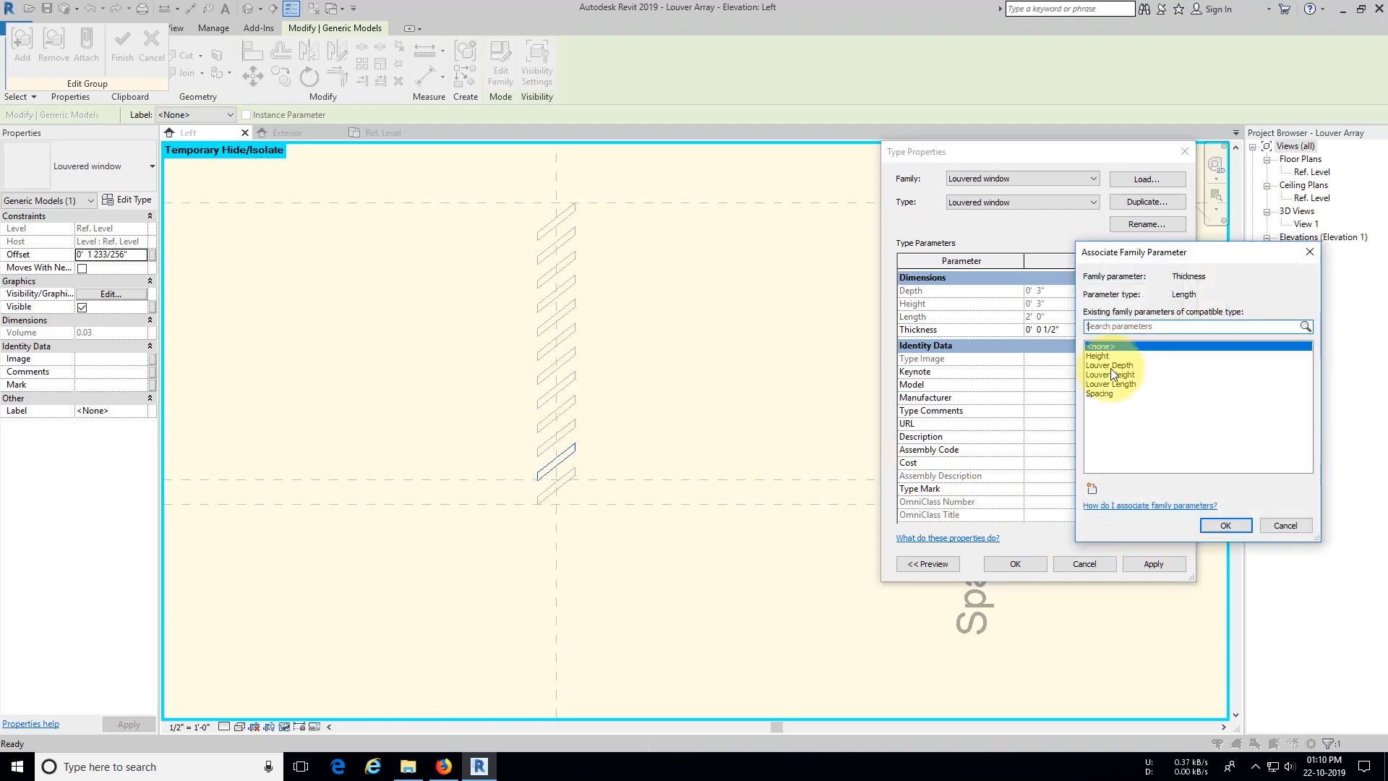
text(Love)
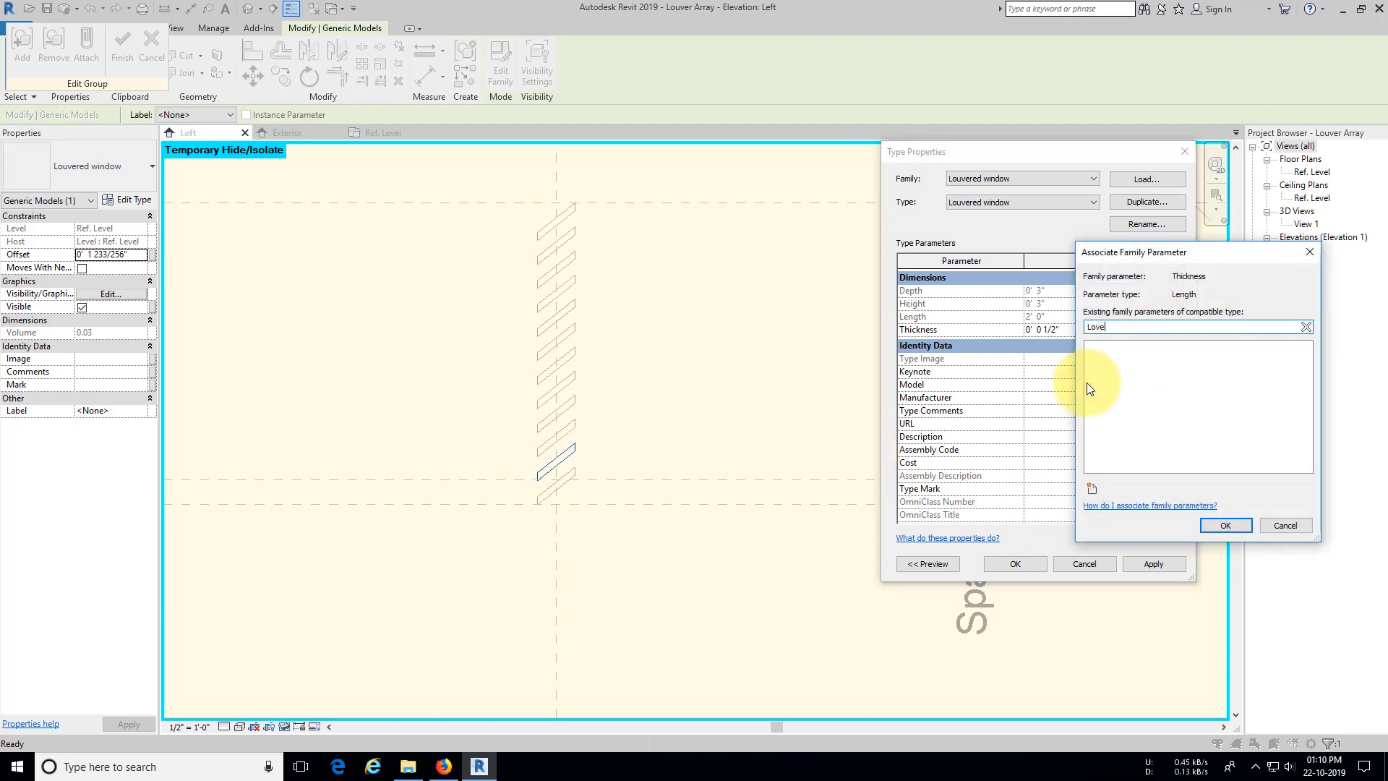
key(BackSpace)
key(BackSpace)
text(u)
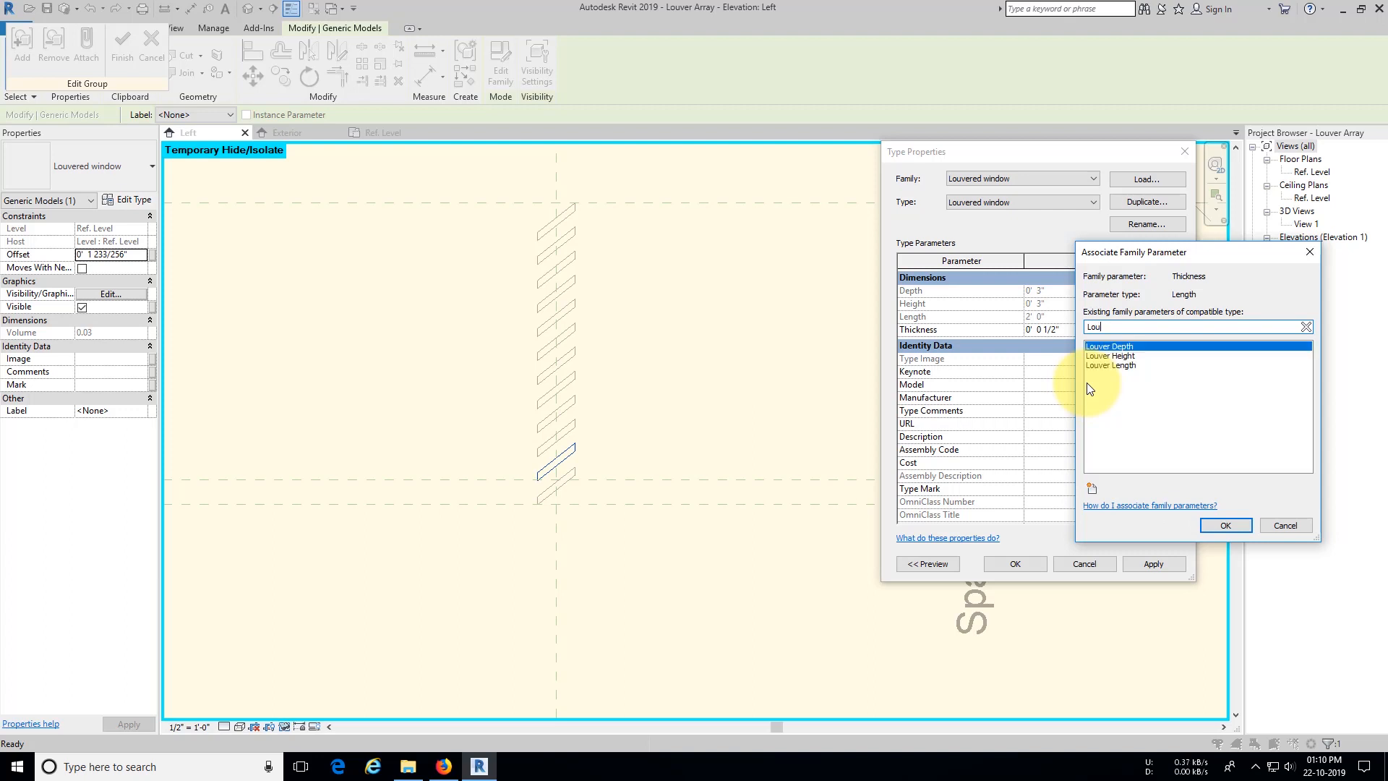
text(ver T)
click(1091, 488)
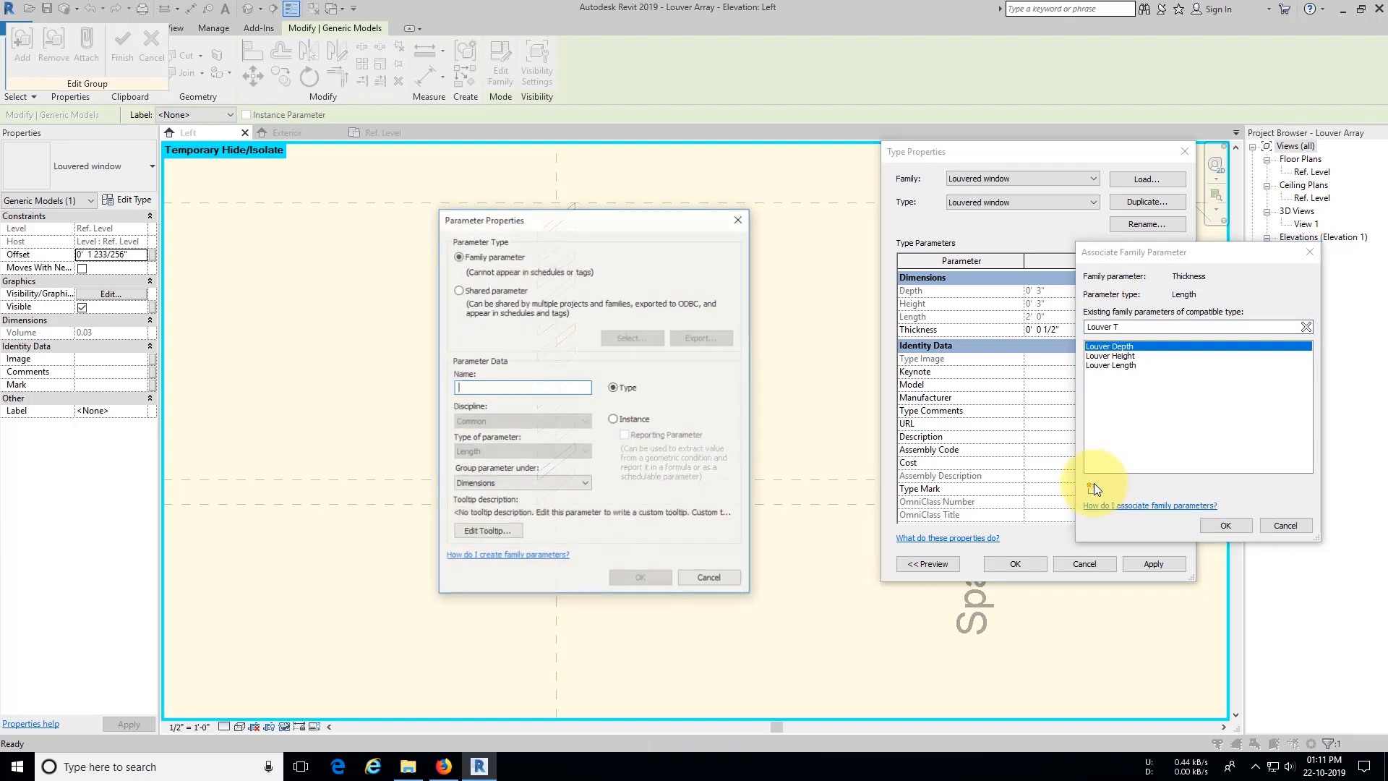
text(Lou)
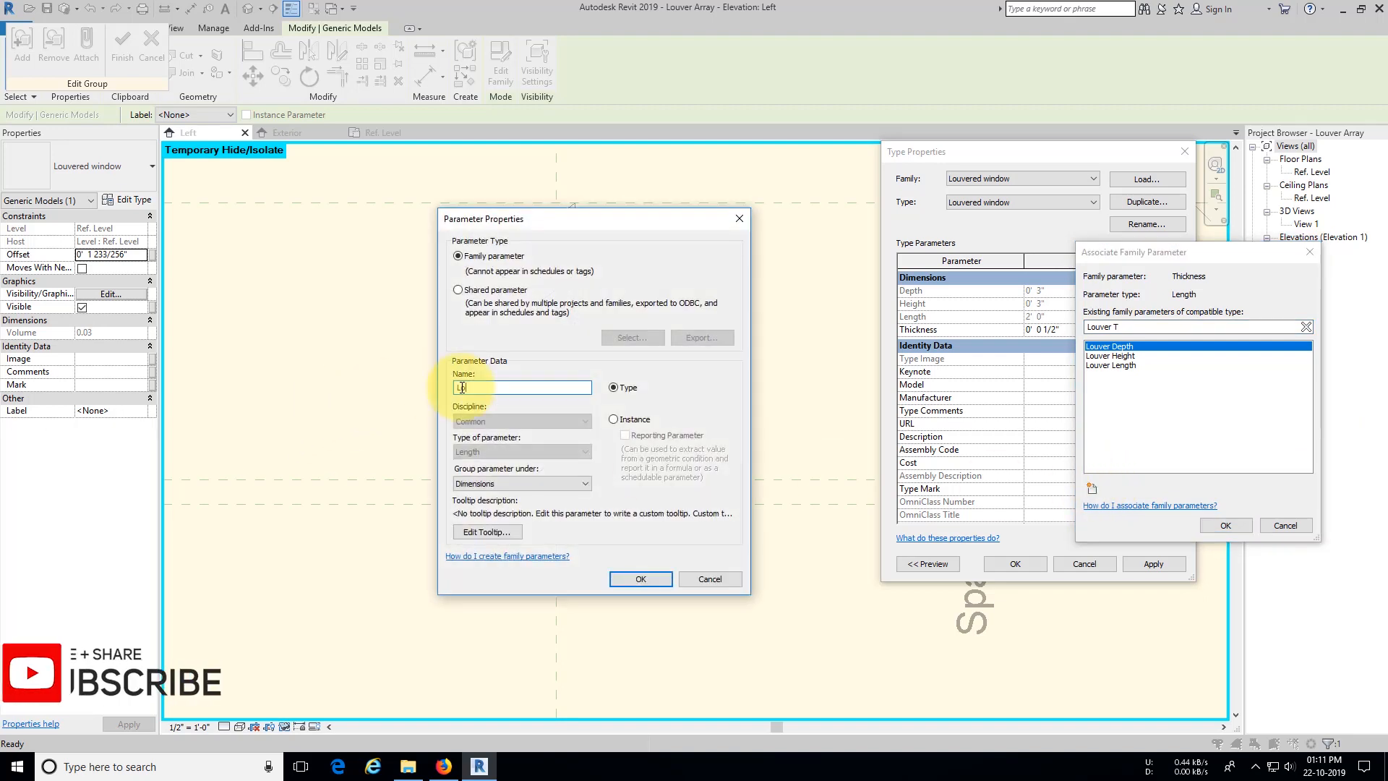
text(ver T)
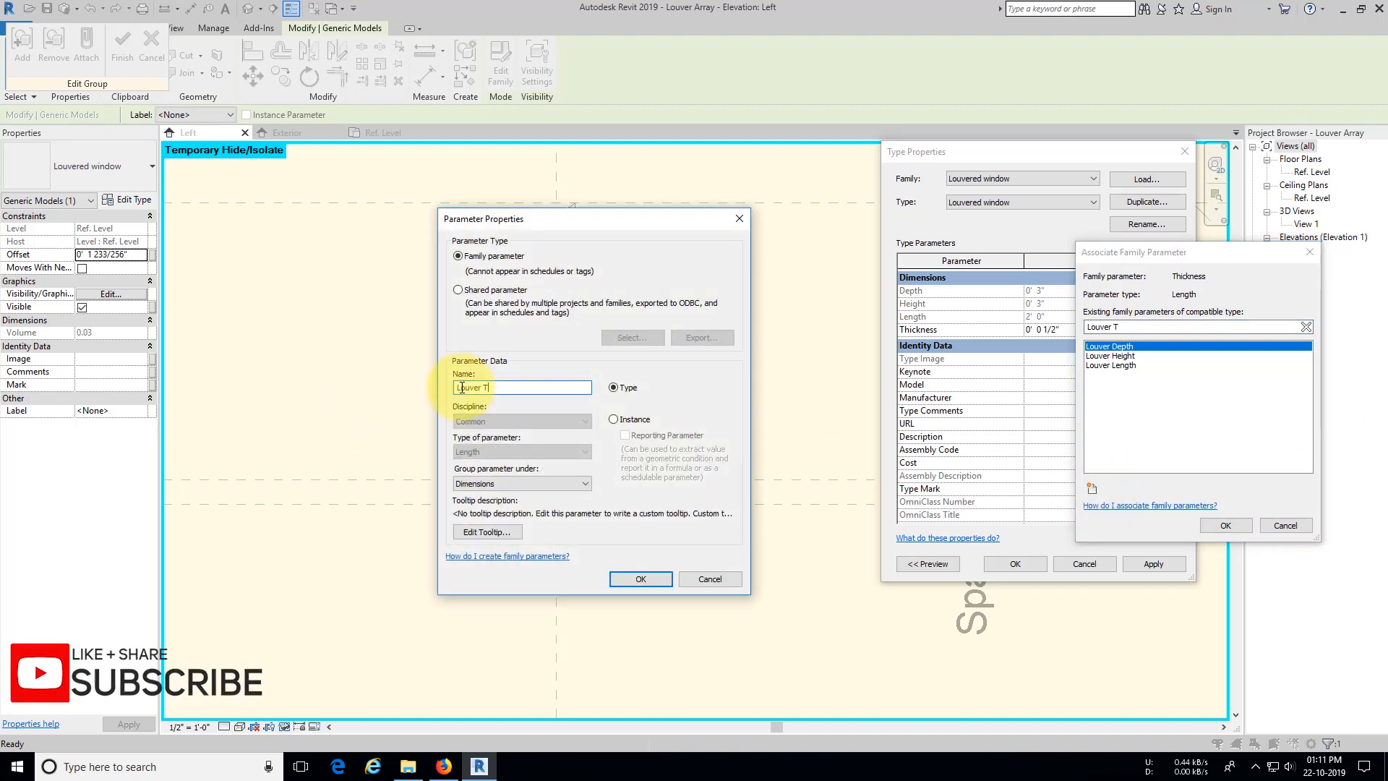
text(hickness)
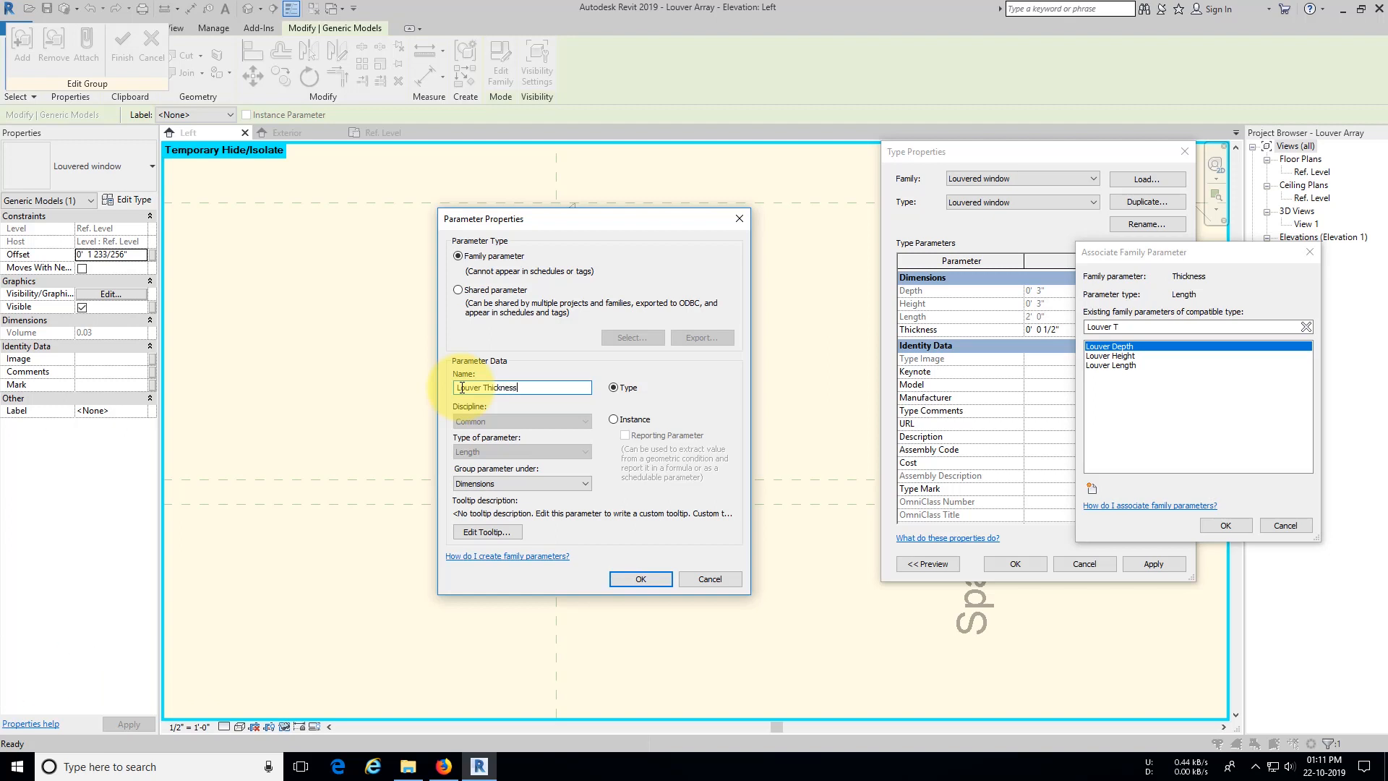
click(640, 583)
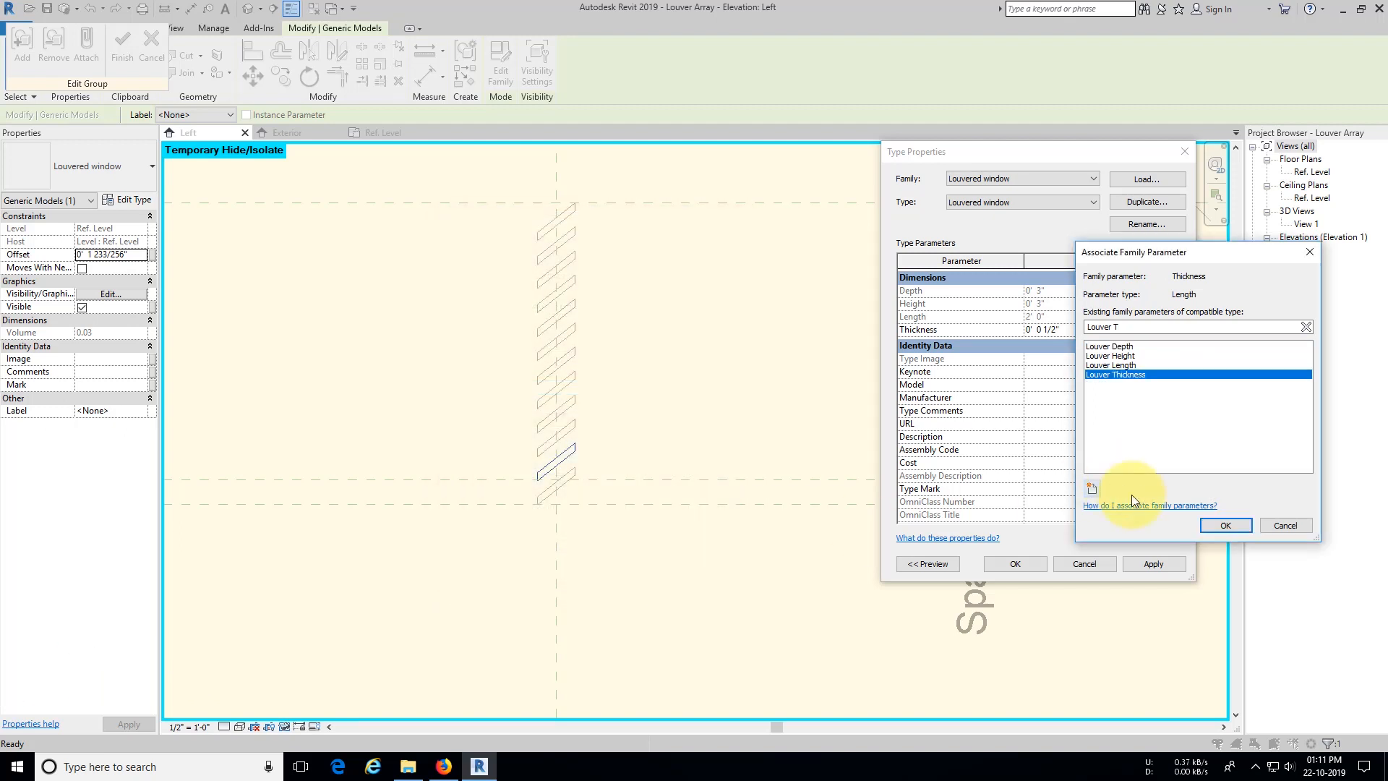
click(1211, 522)
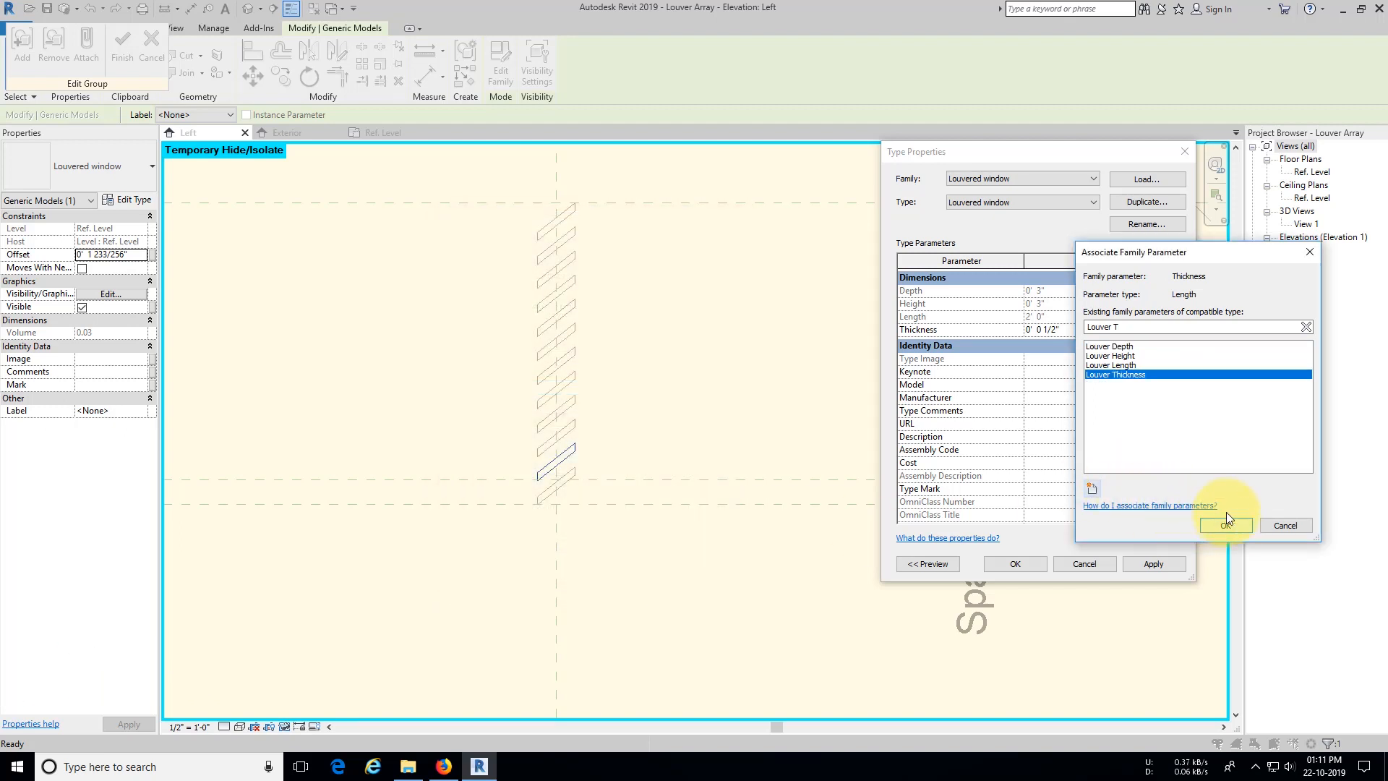
click(1014, 563)
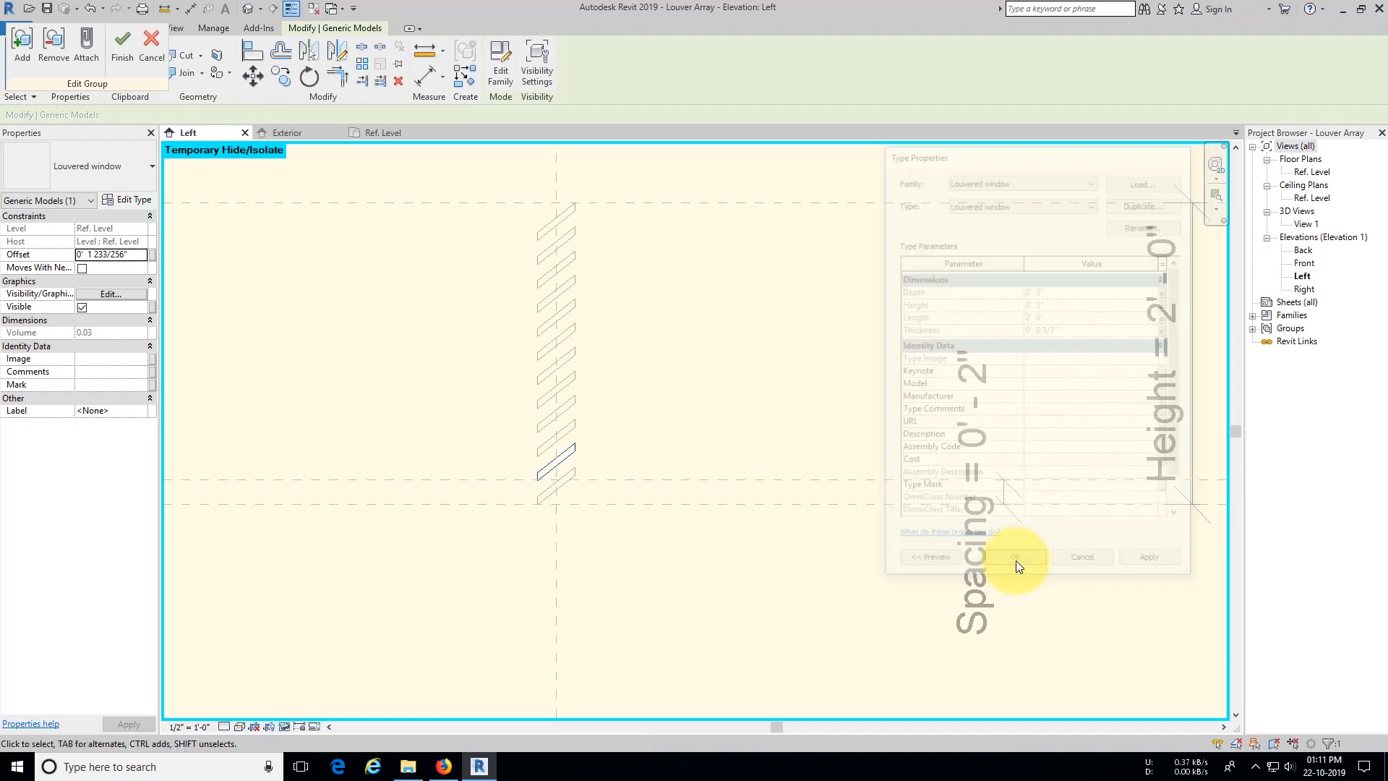
Step: Finish the array group edit and reload Louver Array into the window family, overwriting the existing version and its parameter values
click(123, 49)
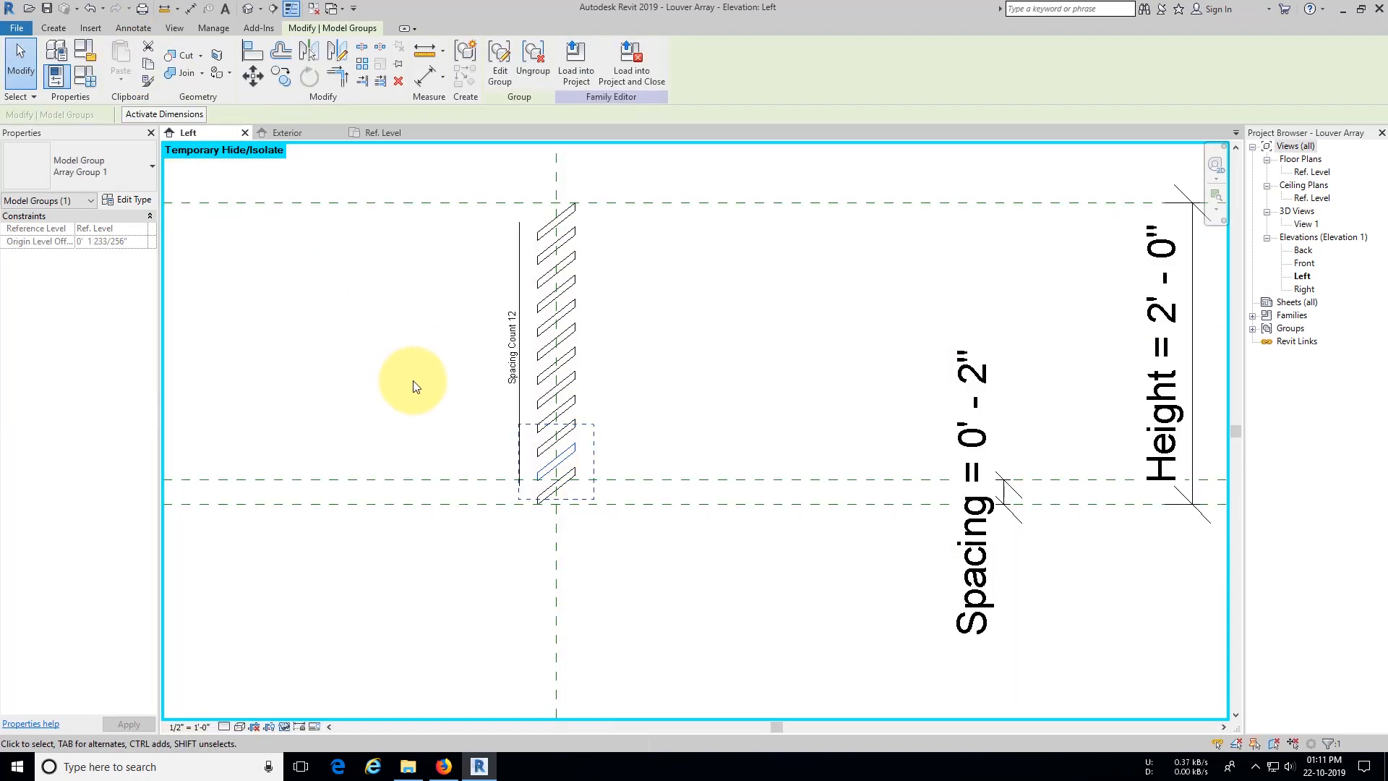
click(22, 62)
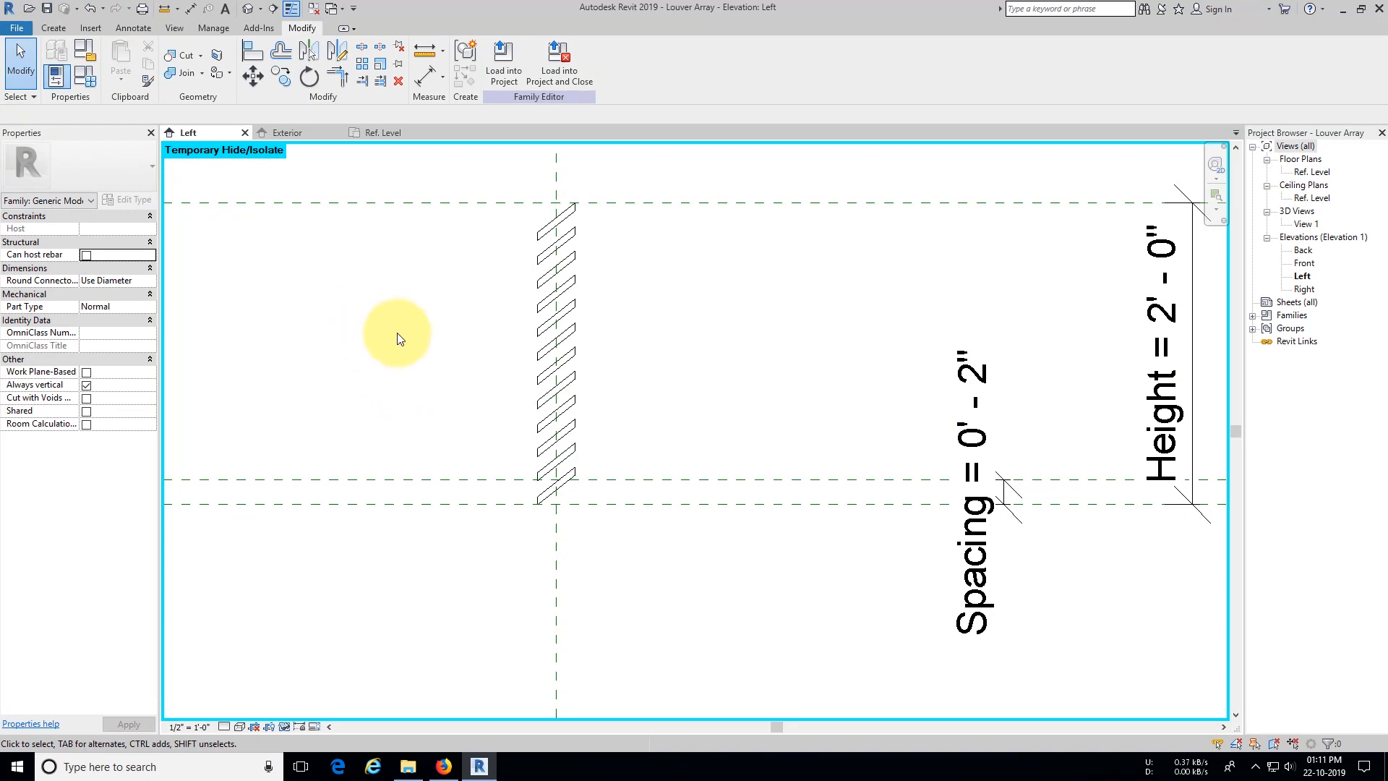
scroll(448, 388, up, 3)
middle_drag(490, 400, 458, 397)
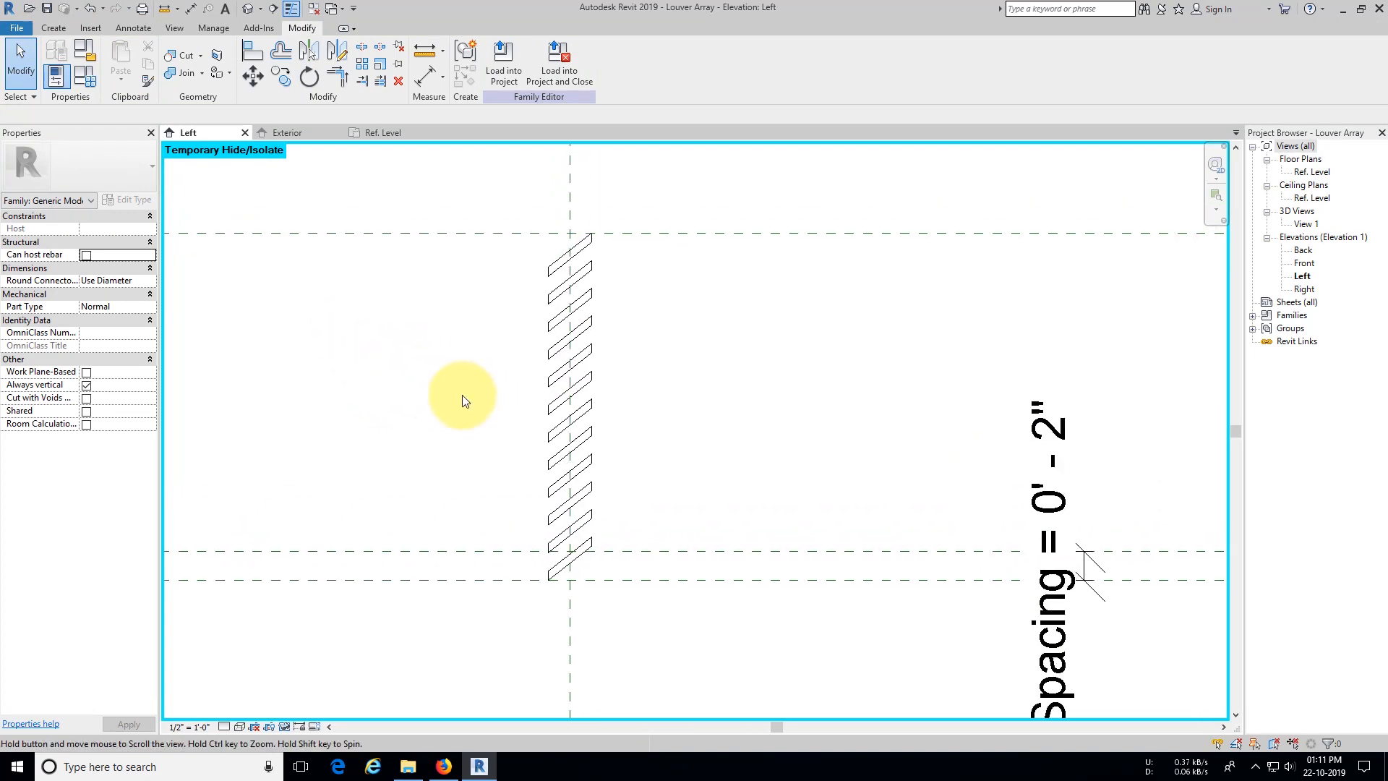
click(501, 79)
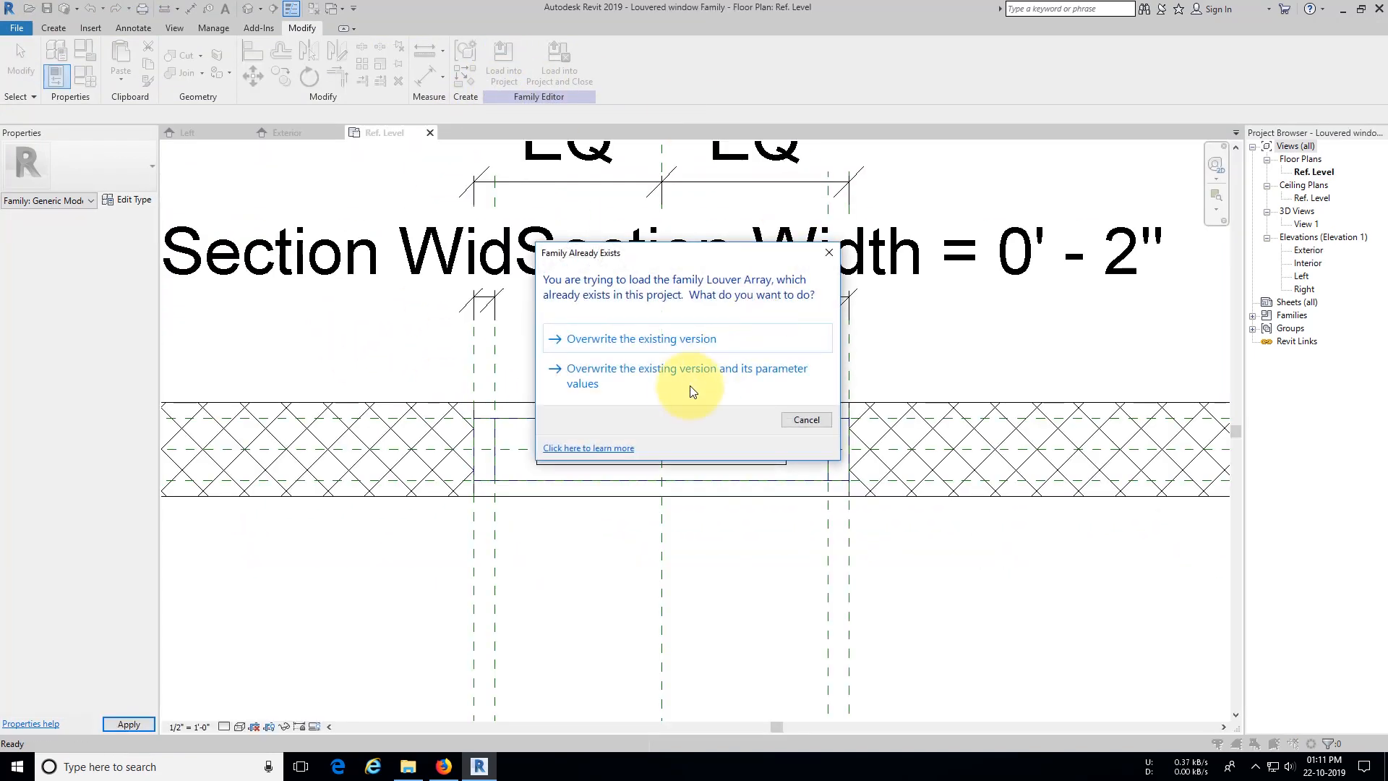
click(676, 380)
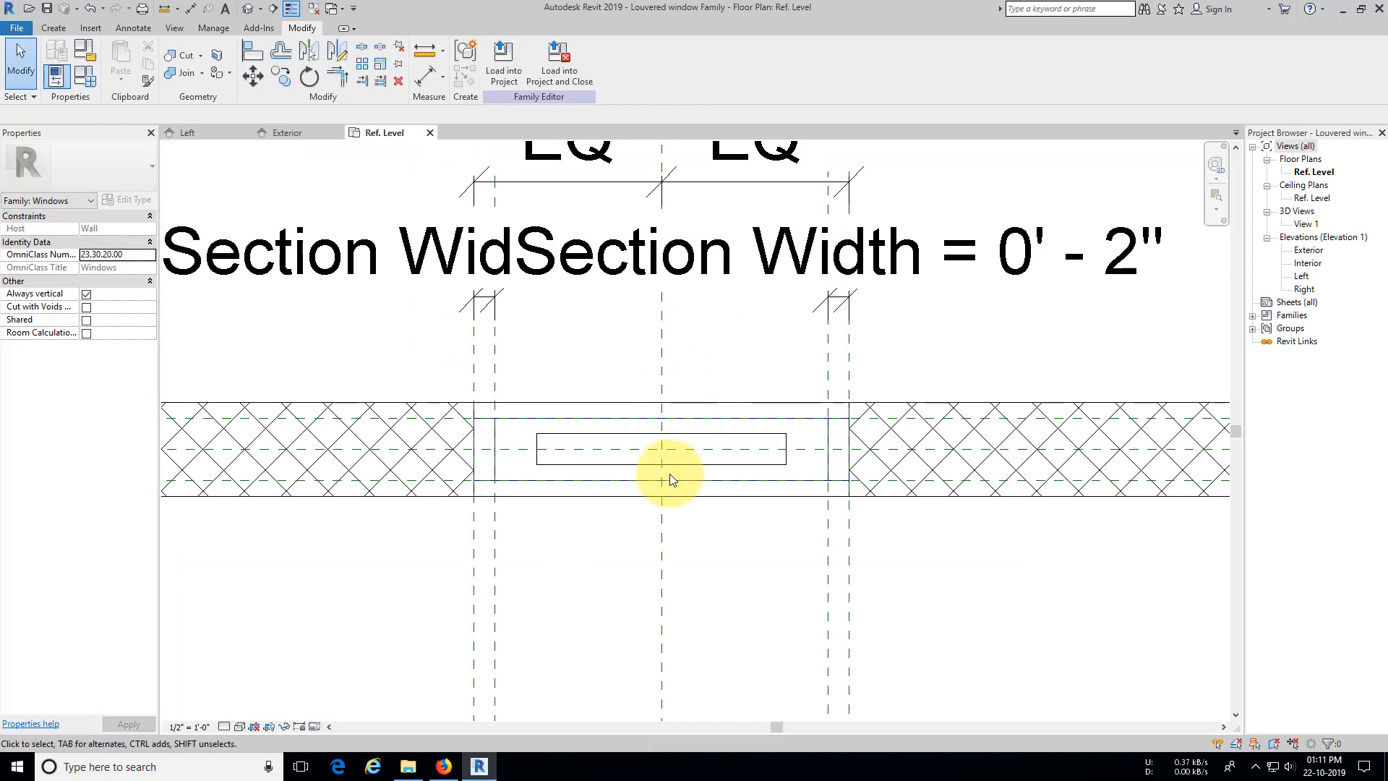
Step: In the window family, associate the placed louver array's Height with a new type parameter named "Louver Height" under Dimensions
click(684, 436)
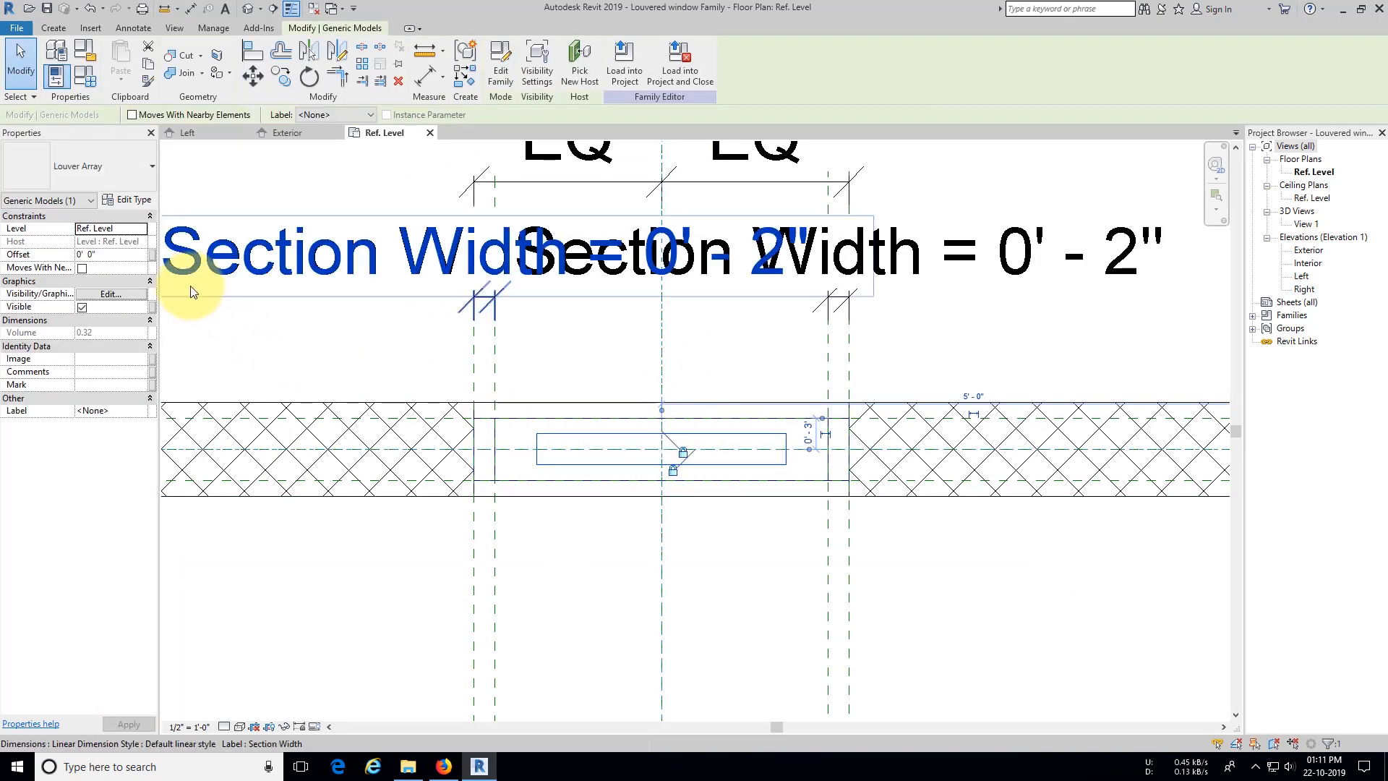
click(128, 200)
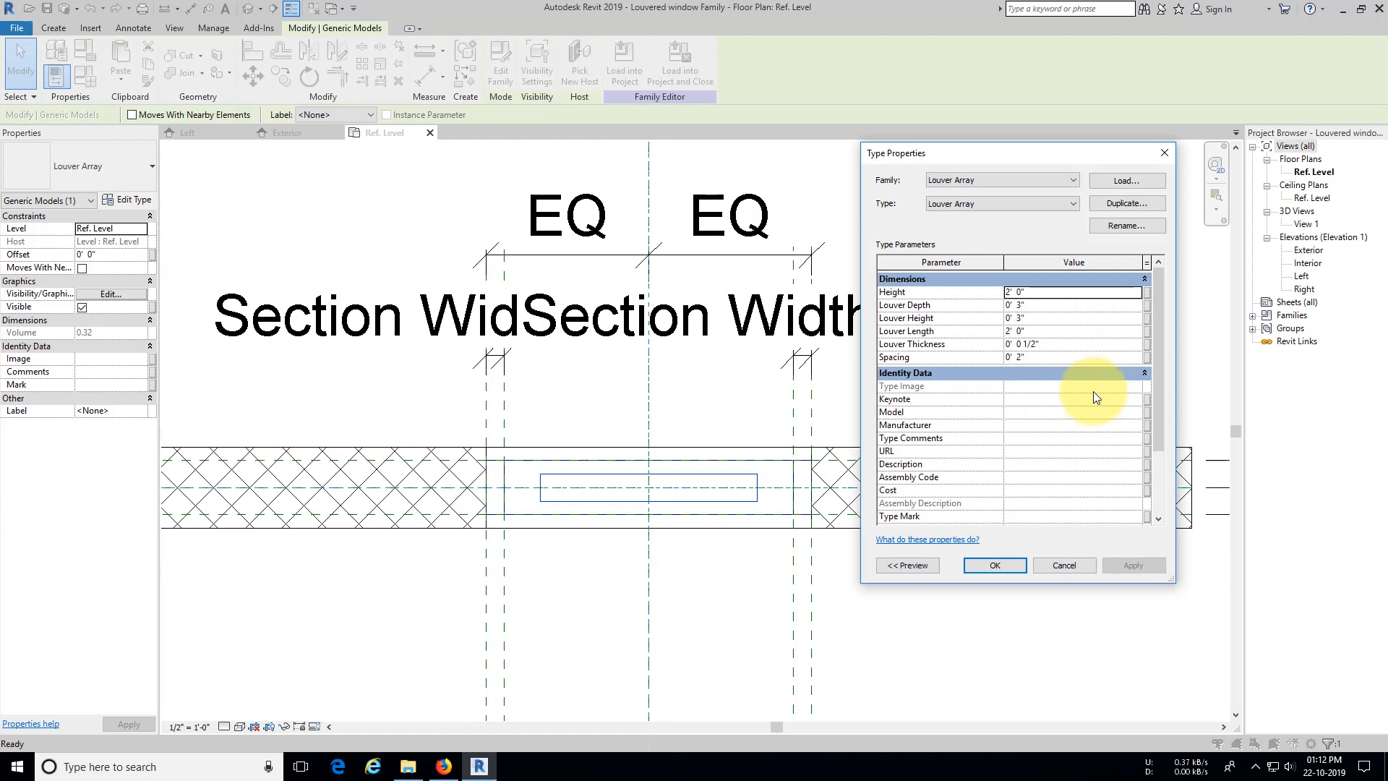
click(1148, 293)
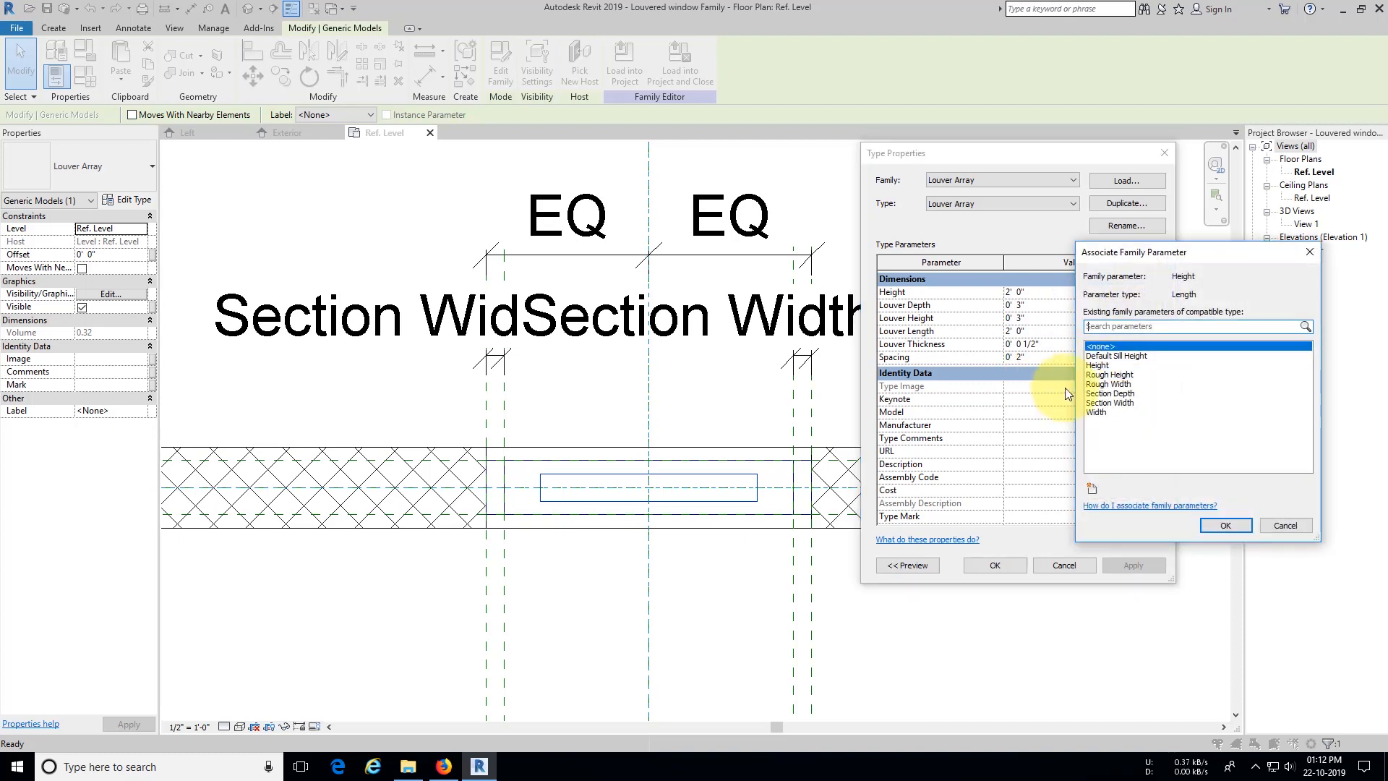
click(1091, 489)
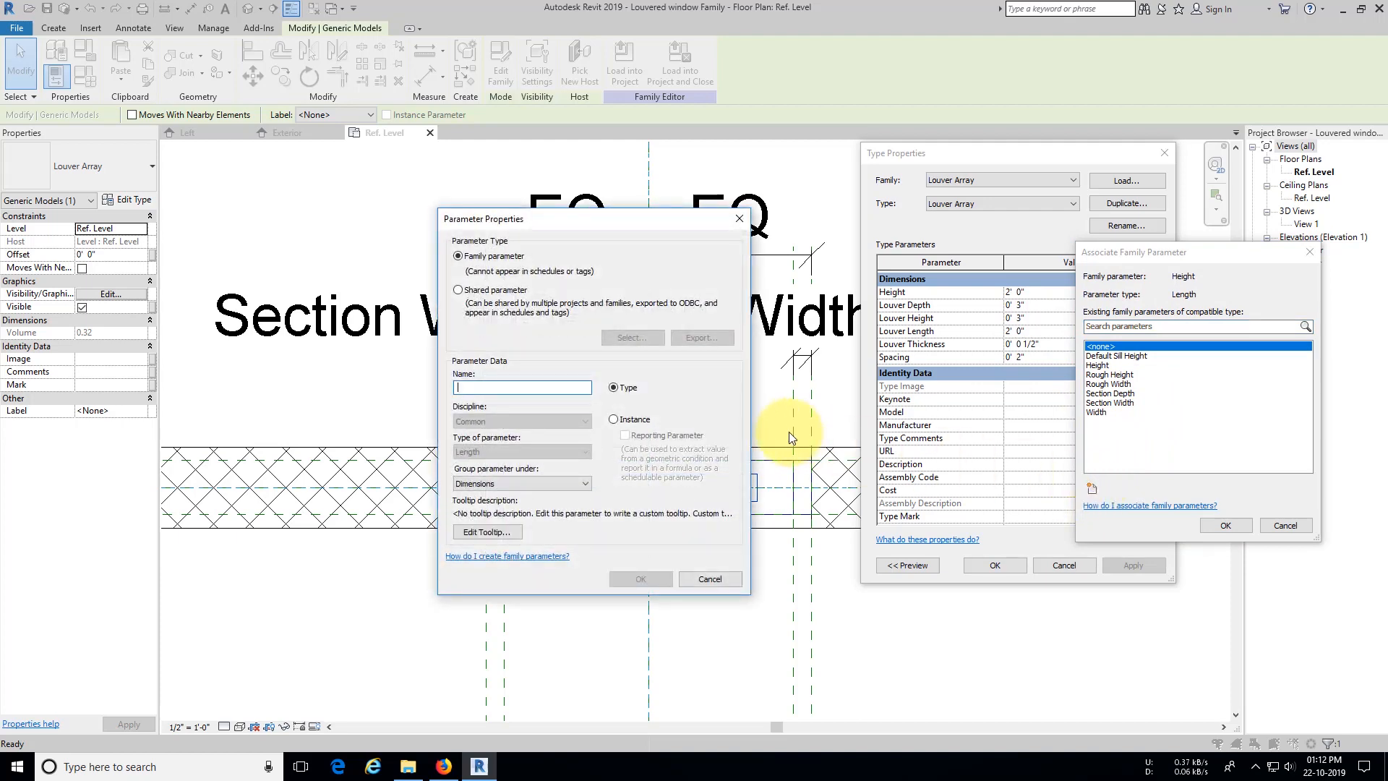
text(Louver)
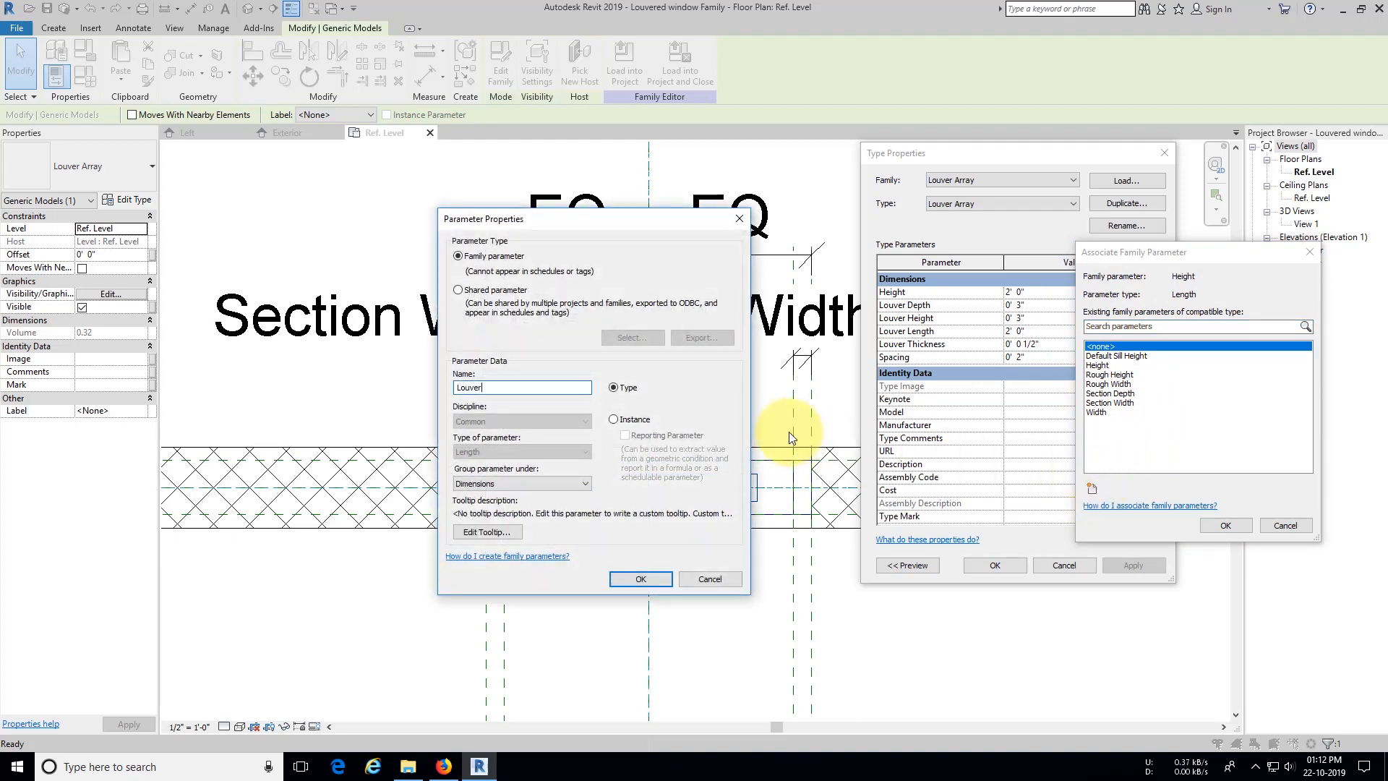
text( Height)
key(Return)
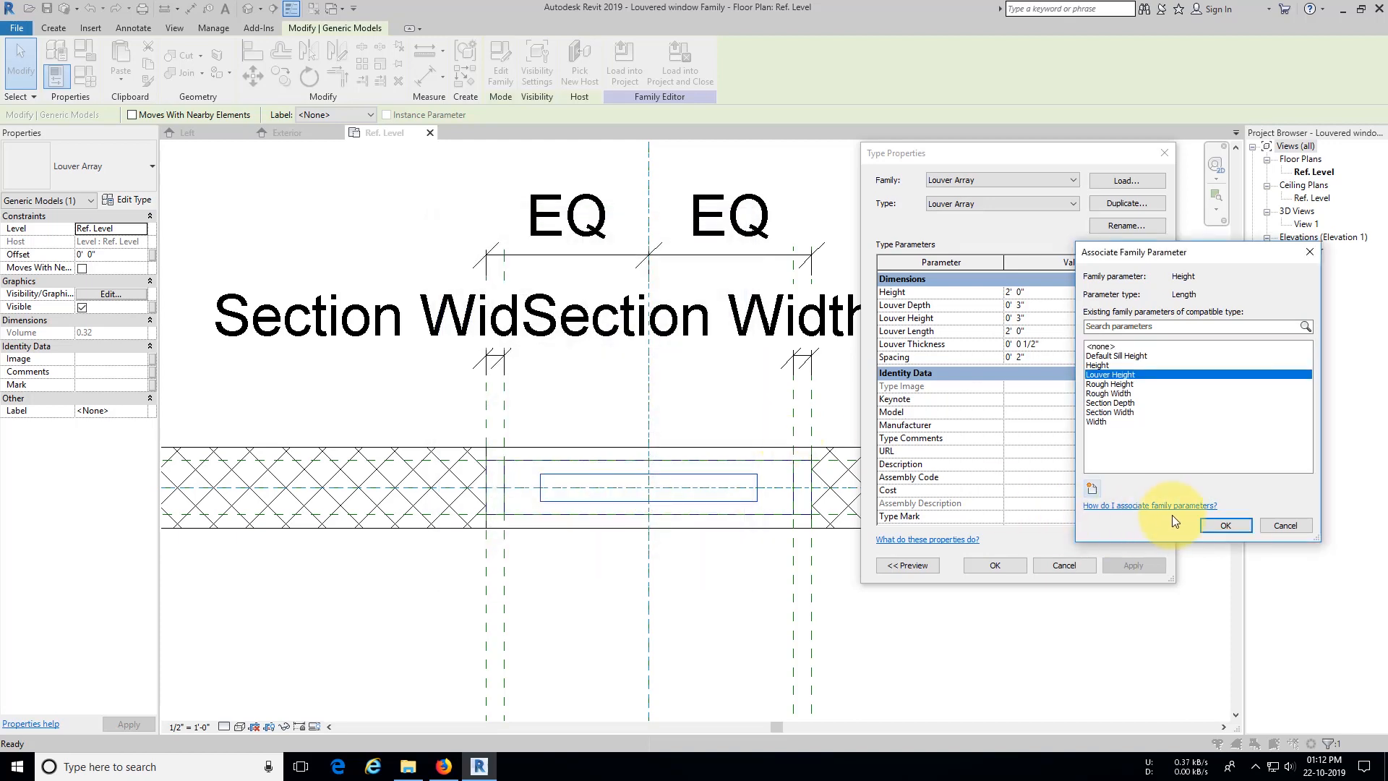
click(1224, 526)
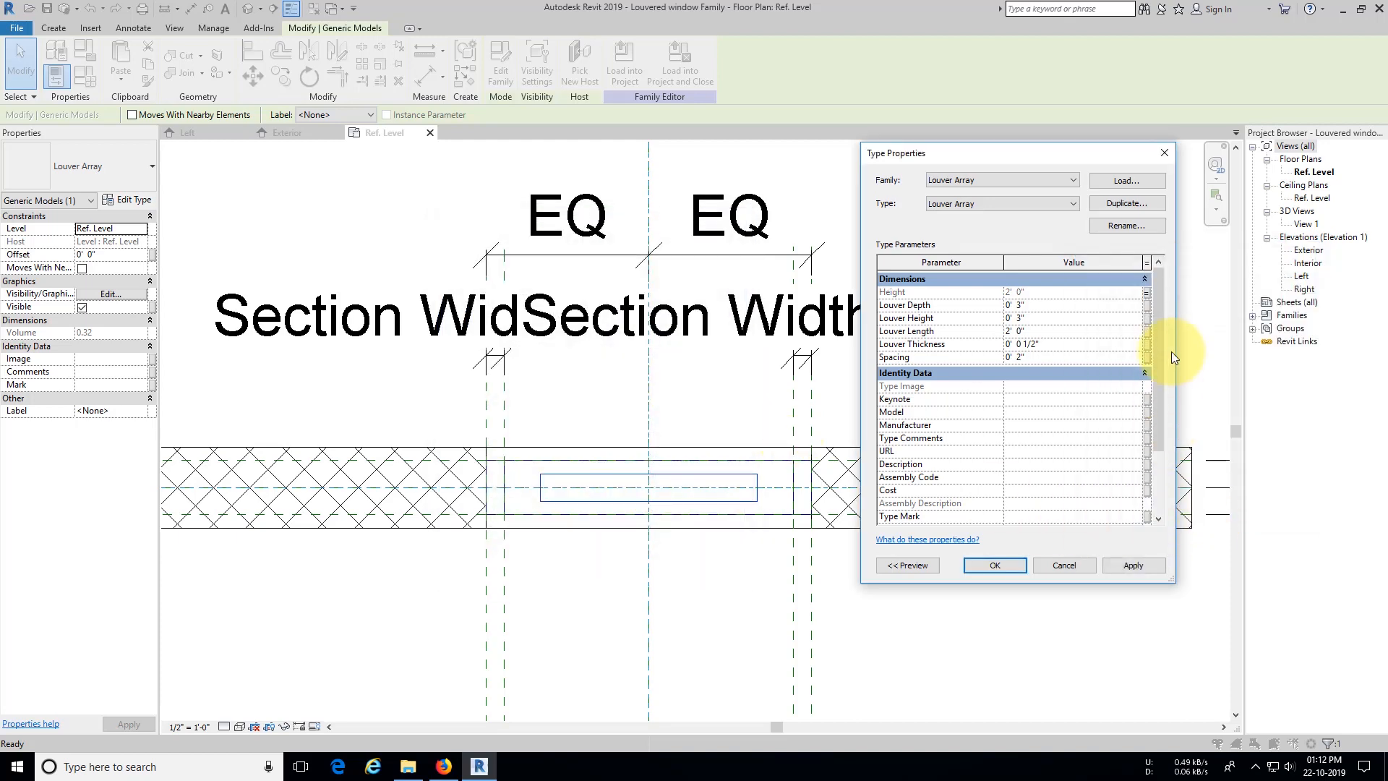
Step: Associate the nested Louver Array's Louver Depth with a new type family parameter named "Louver Depth" under Dimensions
click(1145, 306)
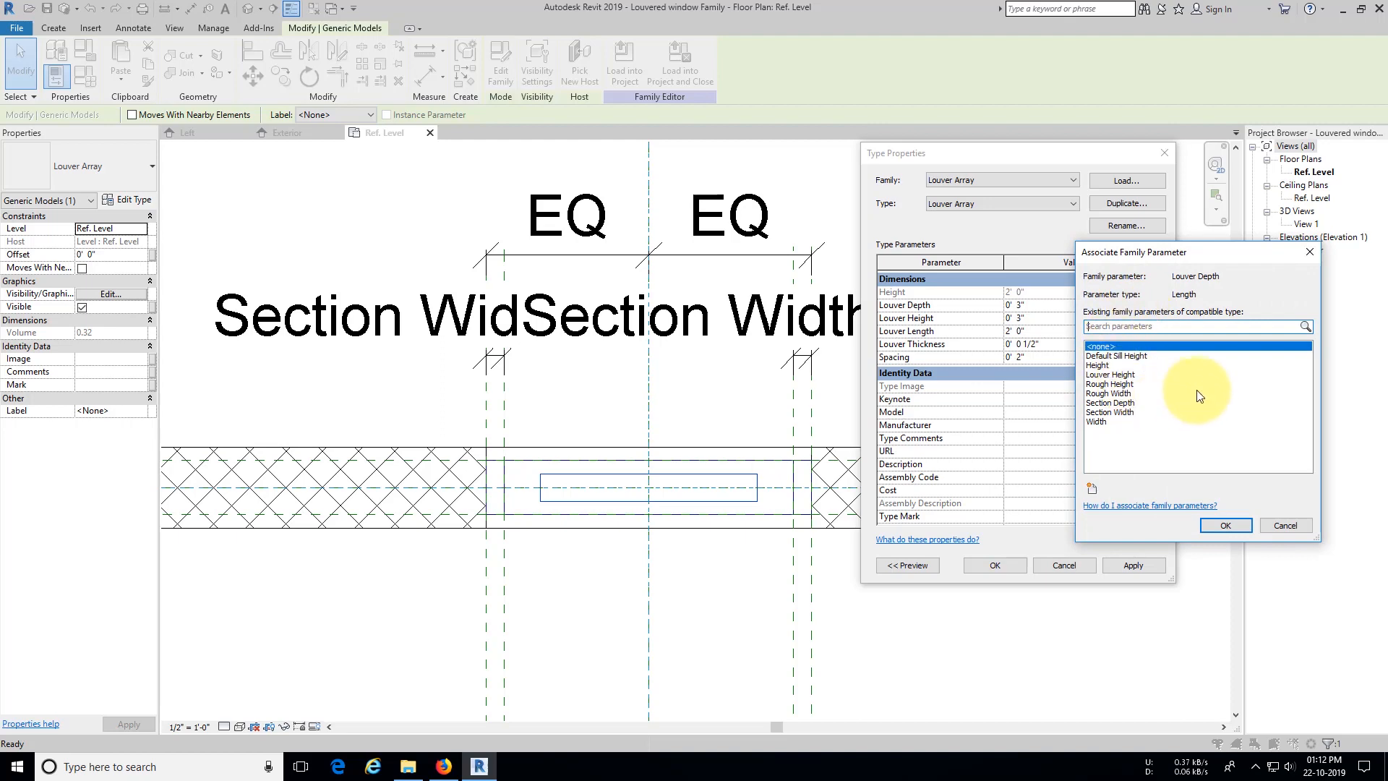
click(1092, 490)
text(L)
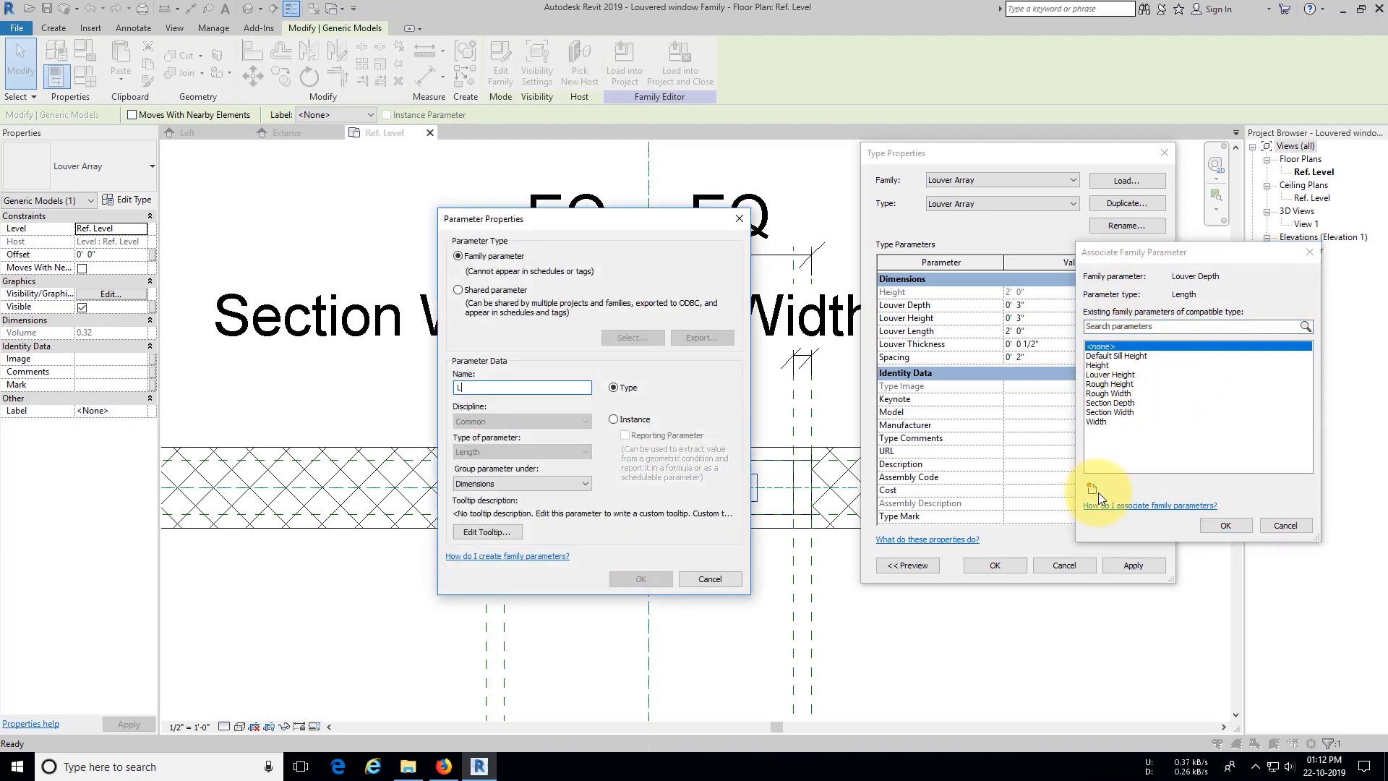
text(ob)
text(ver)
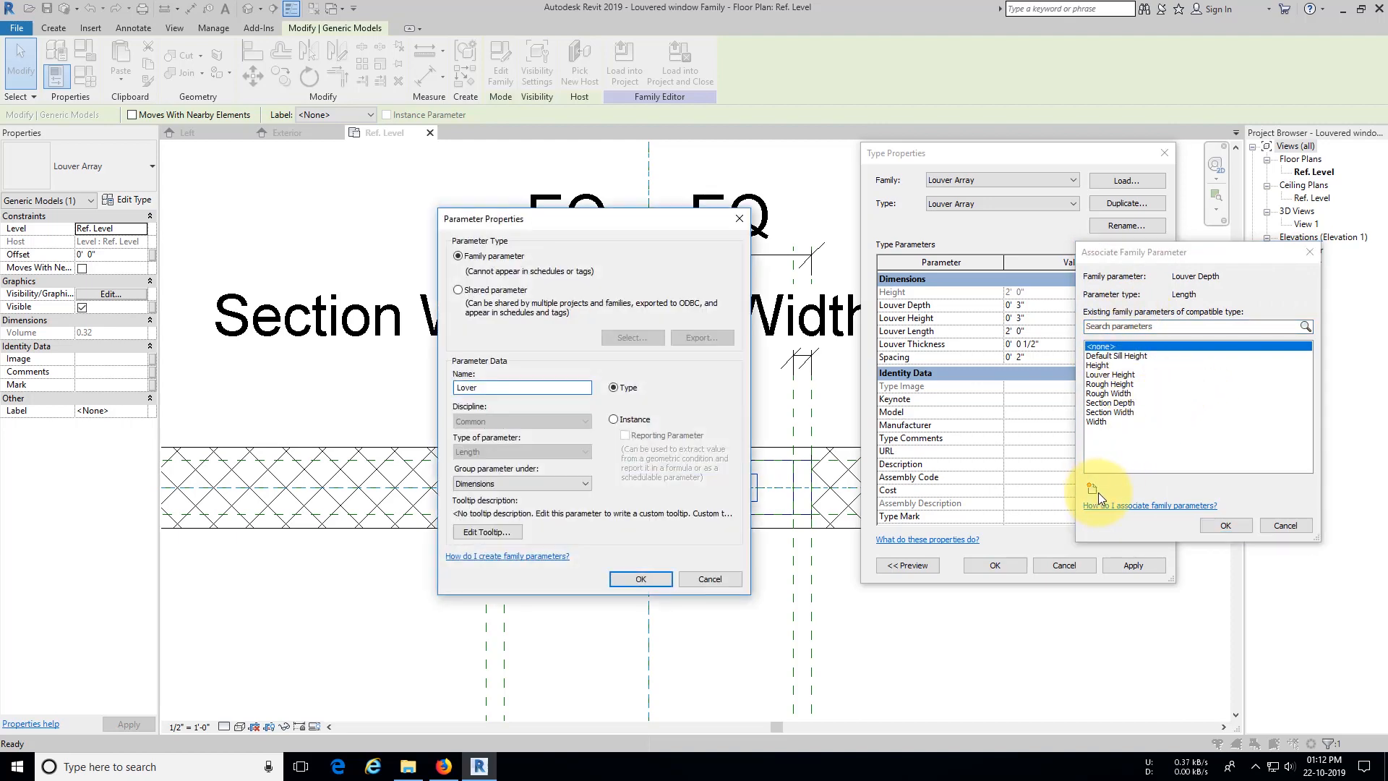
text(er depth)
key(BackSpace)
key(BackSpace)
key(BackSpace)
text(de)
key(BackSpace)
key(BackSpace)
text(De)
key(Return)
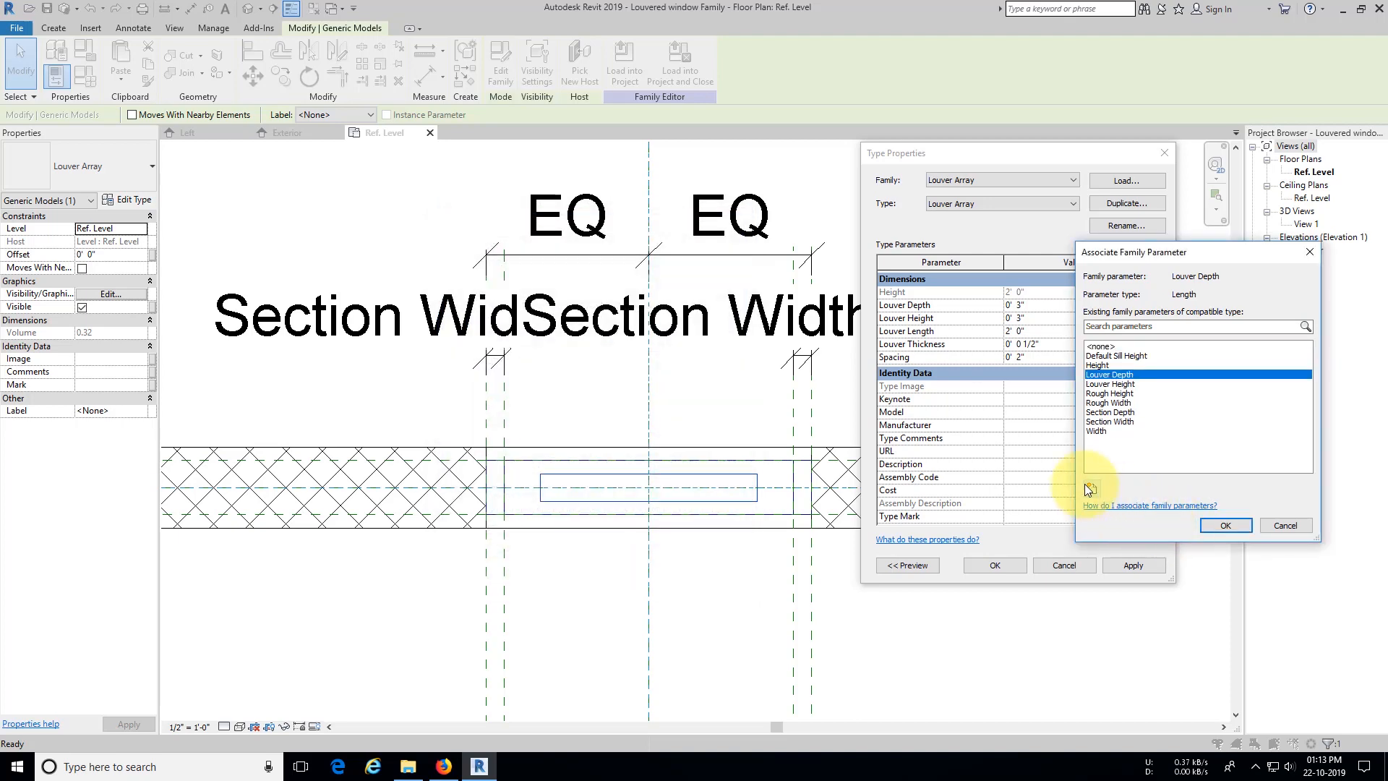
click(1226, 526)
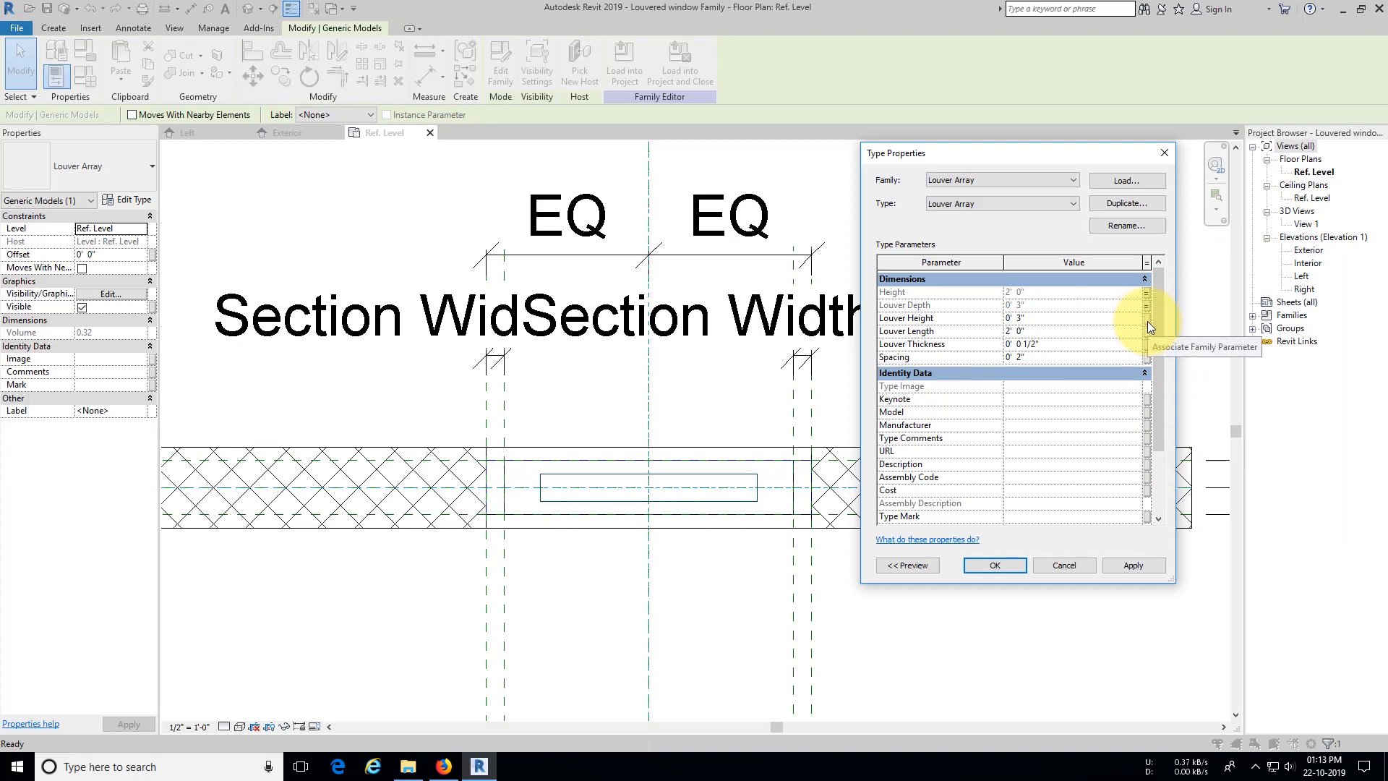
Step: Review the Height association, and associate the nested array's Louver Height with the existing "Louver Height" family parameter
click(1149, 295)
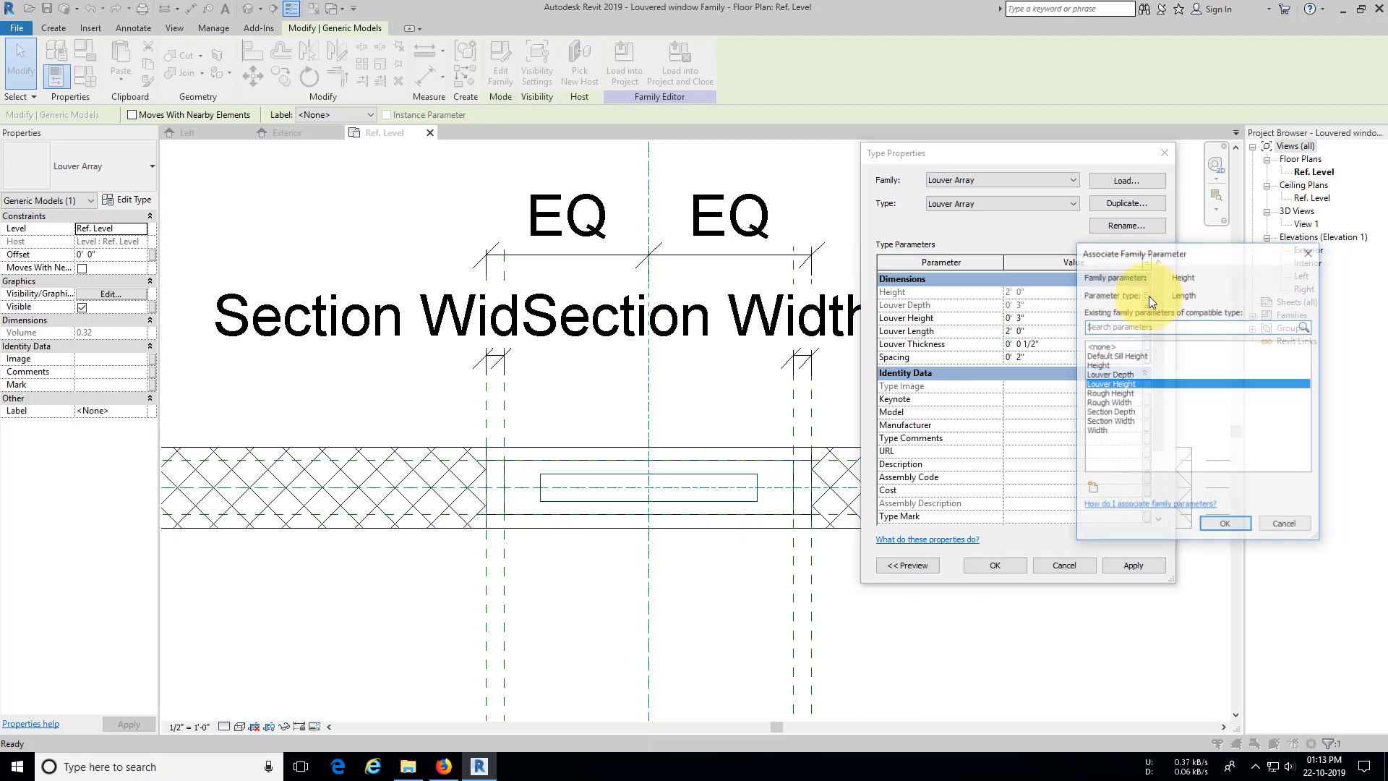
click(1222, 525)
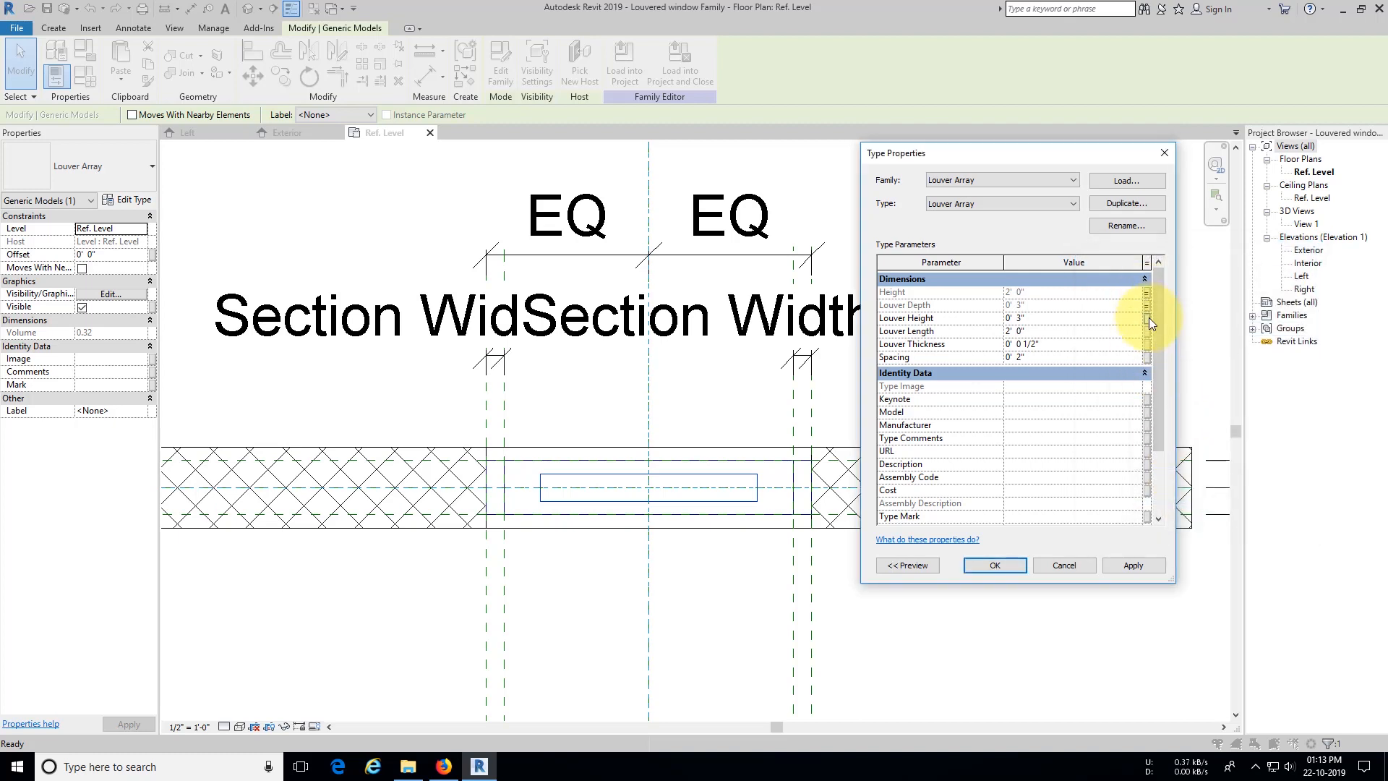
click(1149, 318)
click(1104, 385)
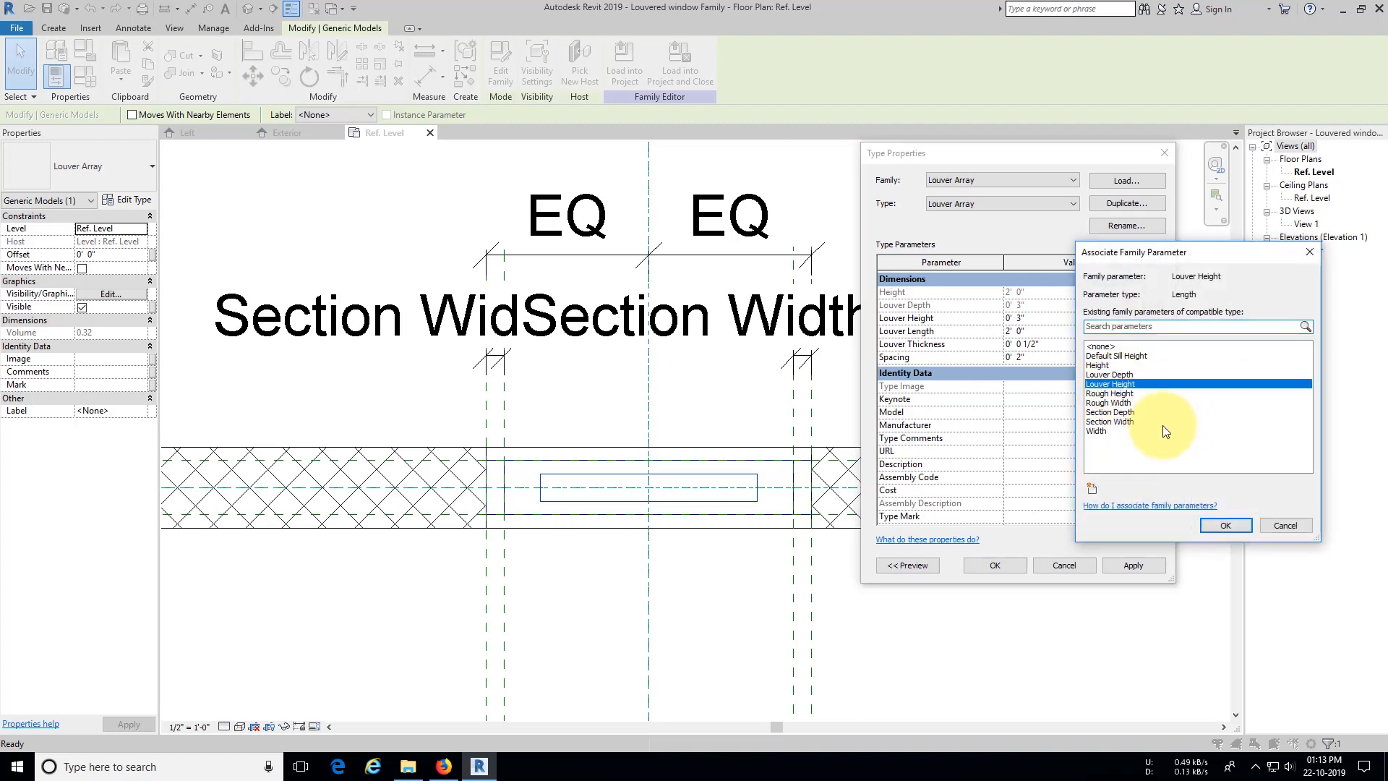
click(1223, 525)
Step: Reassign the nested array's overall Height to a new type family parameter named "Louvers Height" under Dimensions, and check the association
click(1146, 292)
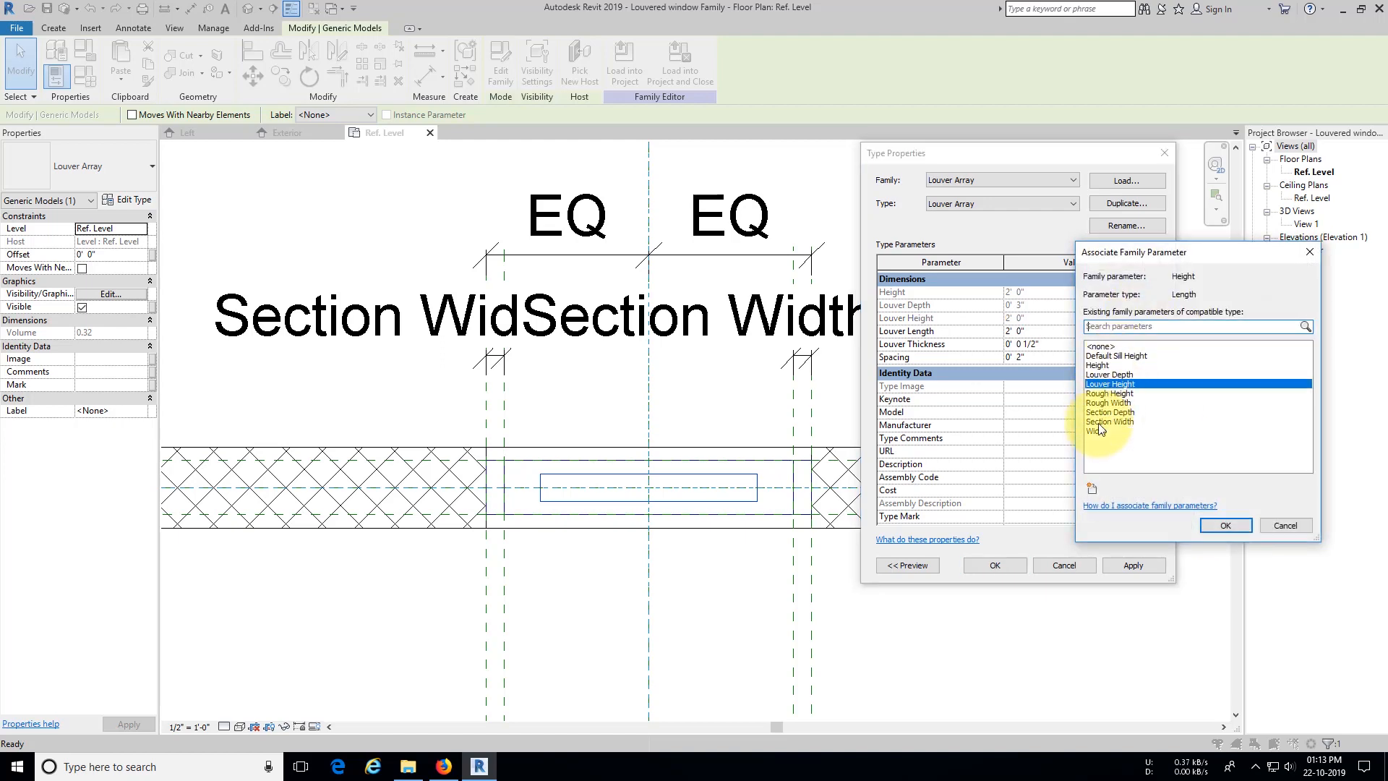
click(1092, 489)
text(Lover)
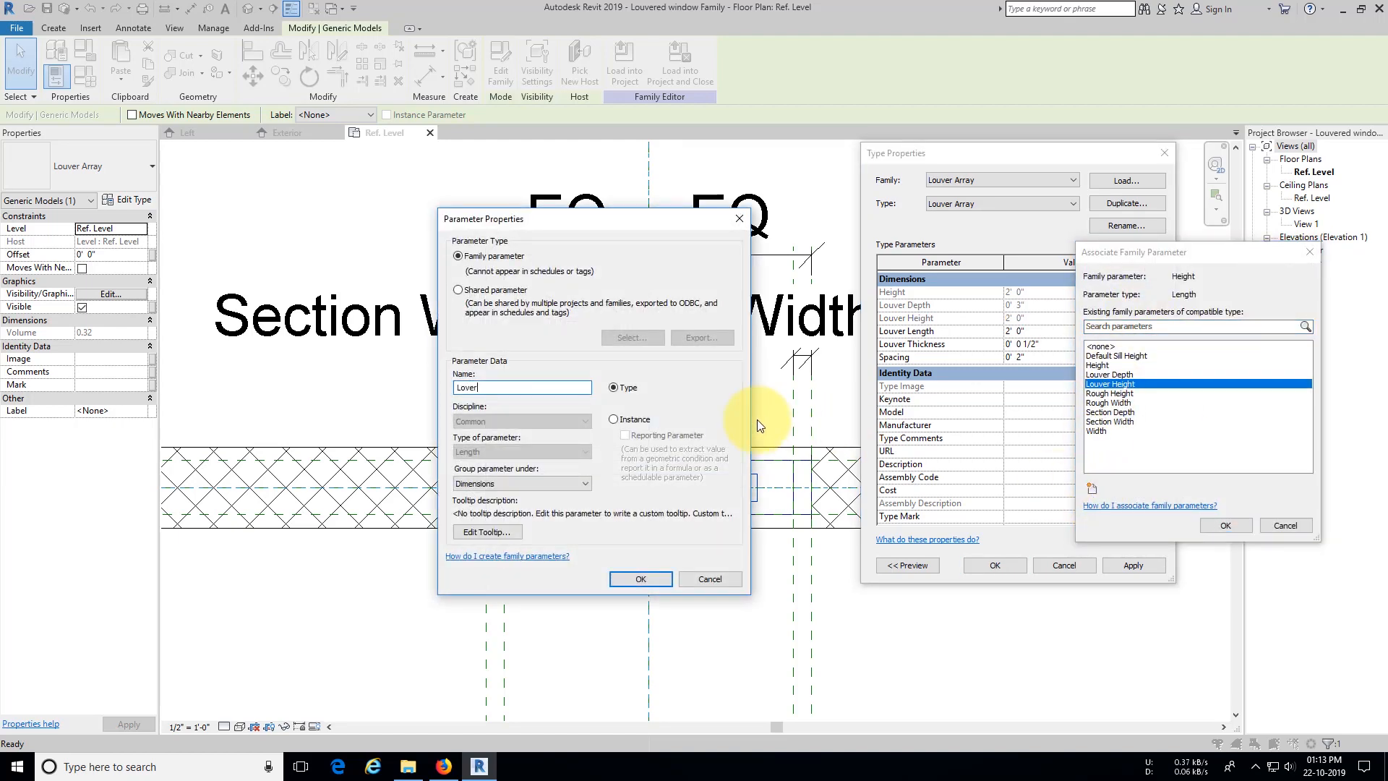
key(BackSpace)
key(BackSpace)
key(BackSpace)
key(BackSpace)
text(uvers Height)
click(651, 578)
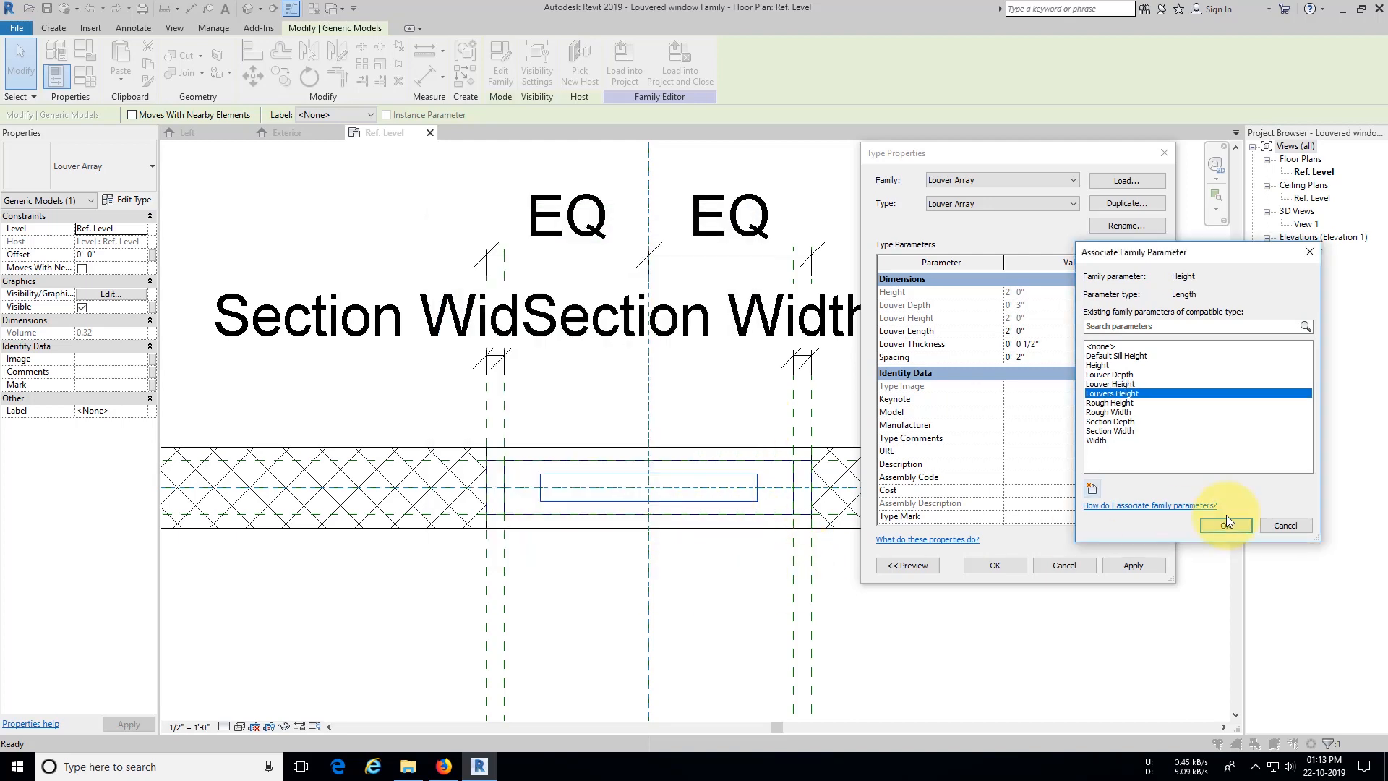
click(1227, 526)
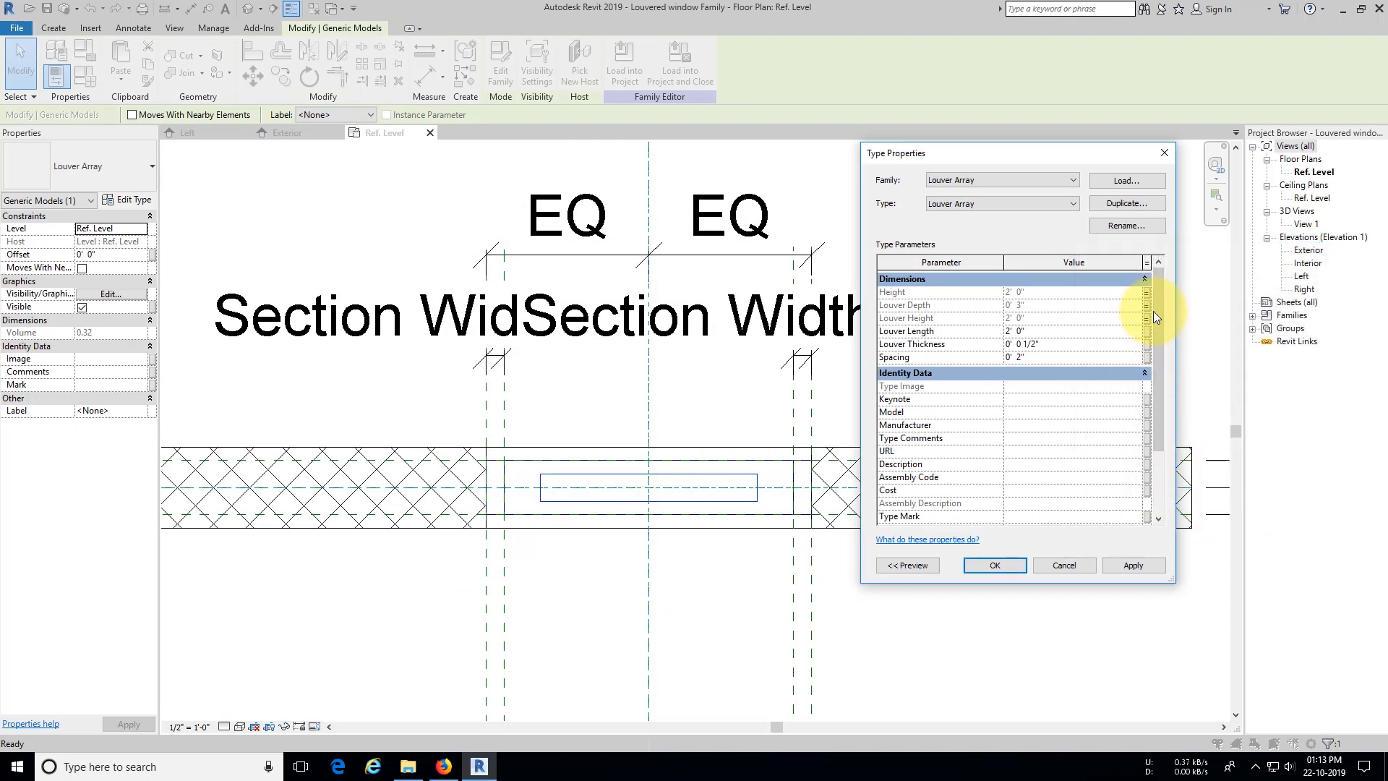
click(1149, 293)
click(1222, 525)
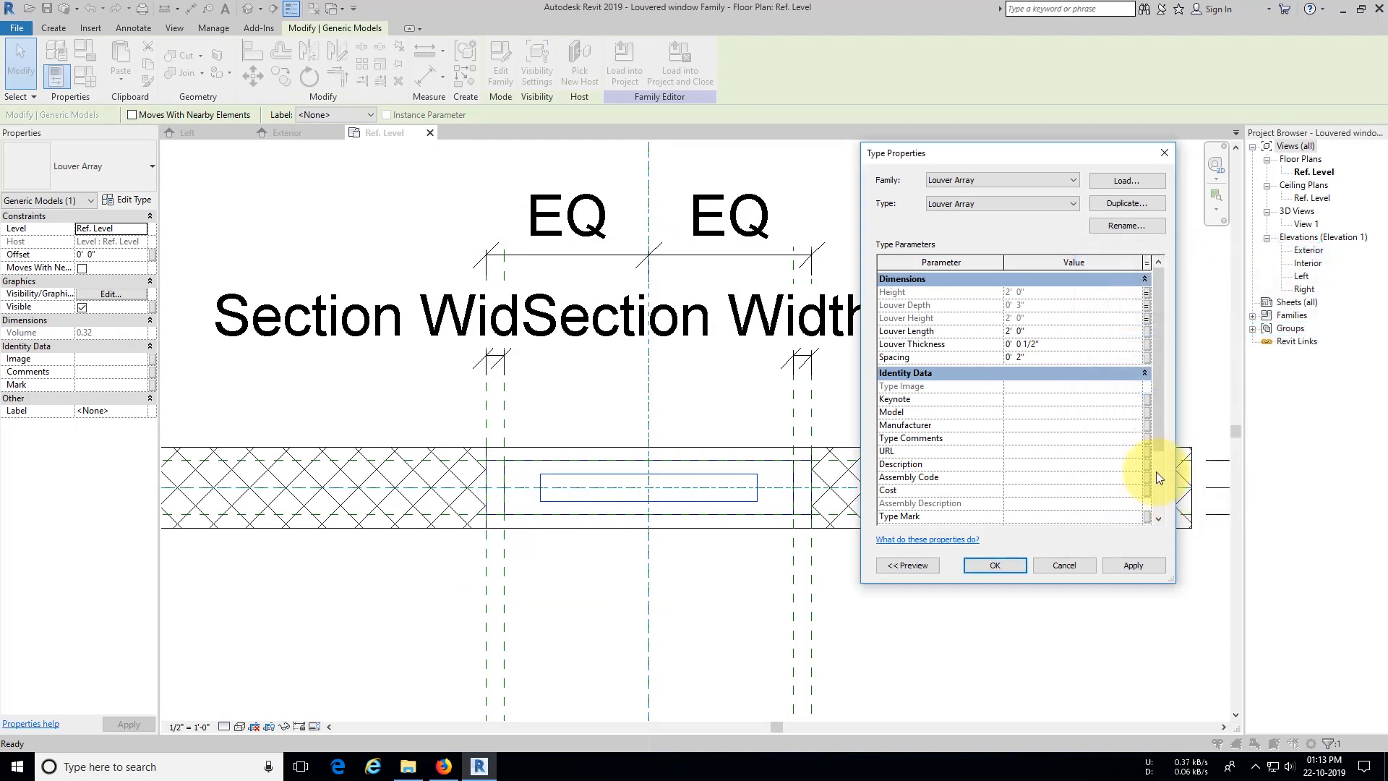
Step: Associate the nested array's Louver Length with a new type family parameter named "Louvers Length" under Dimensions
click(1148, 331)
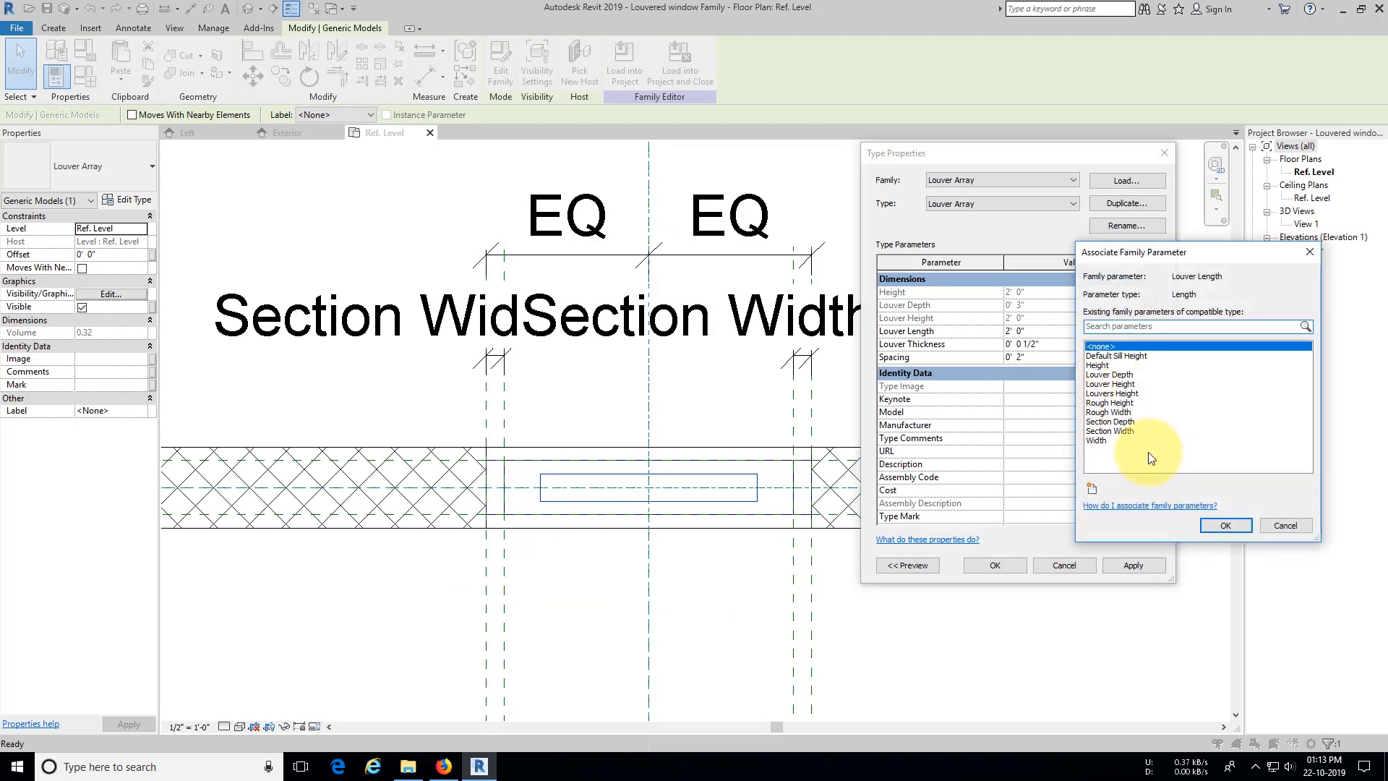
click(1092, 488)
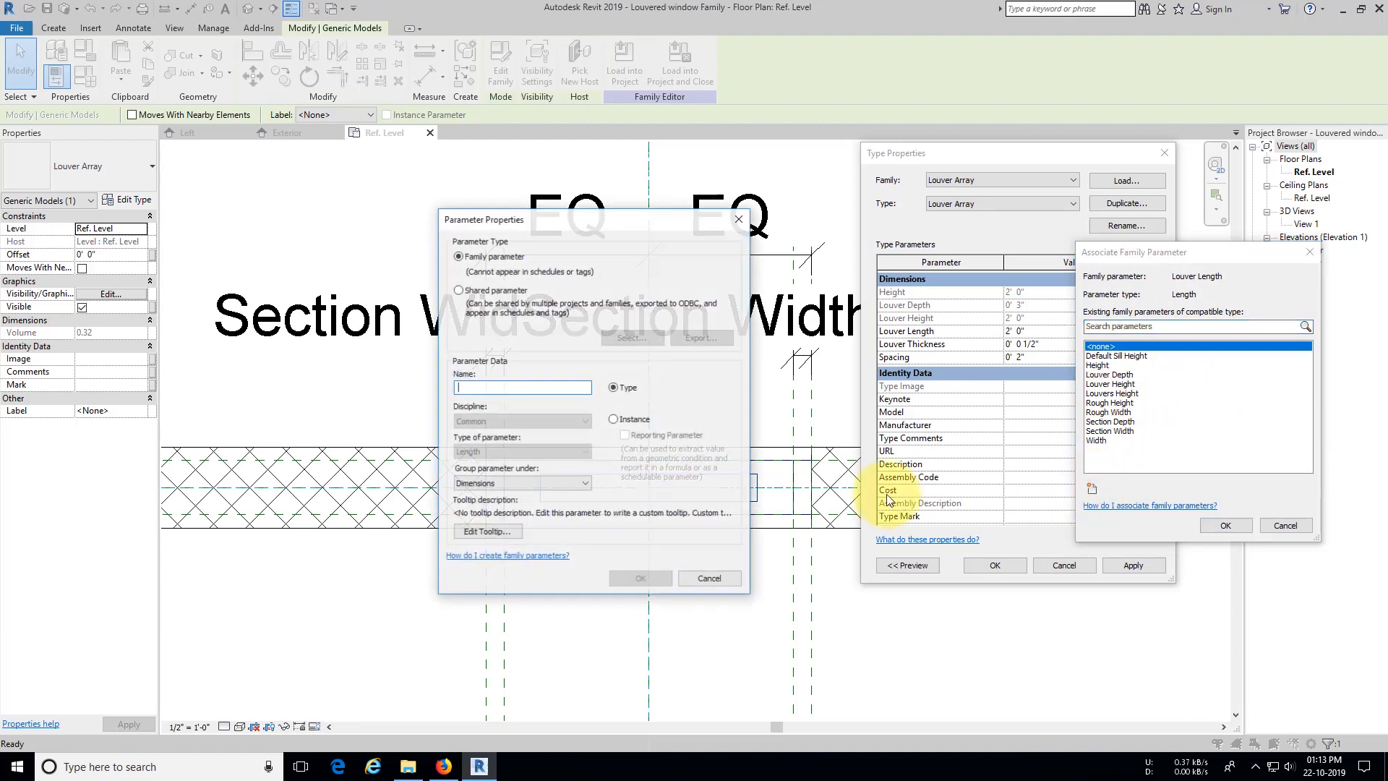
text(Louve)
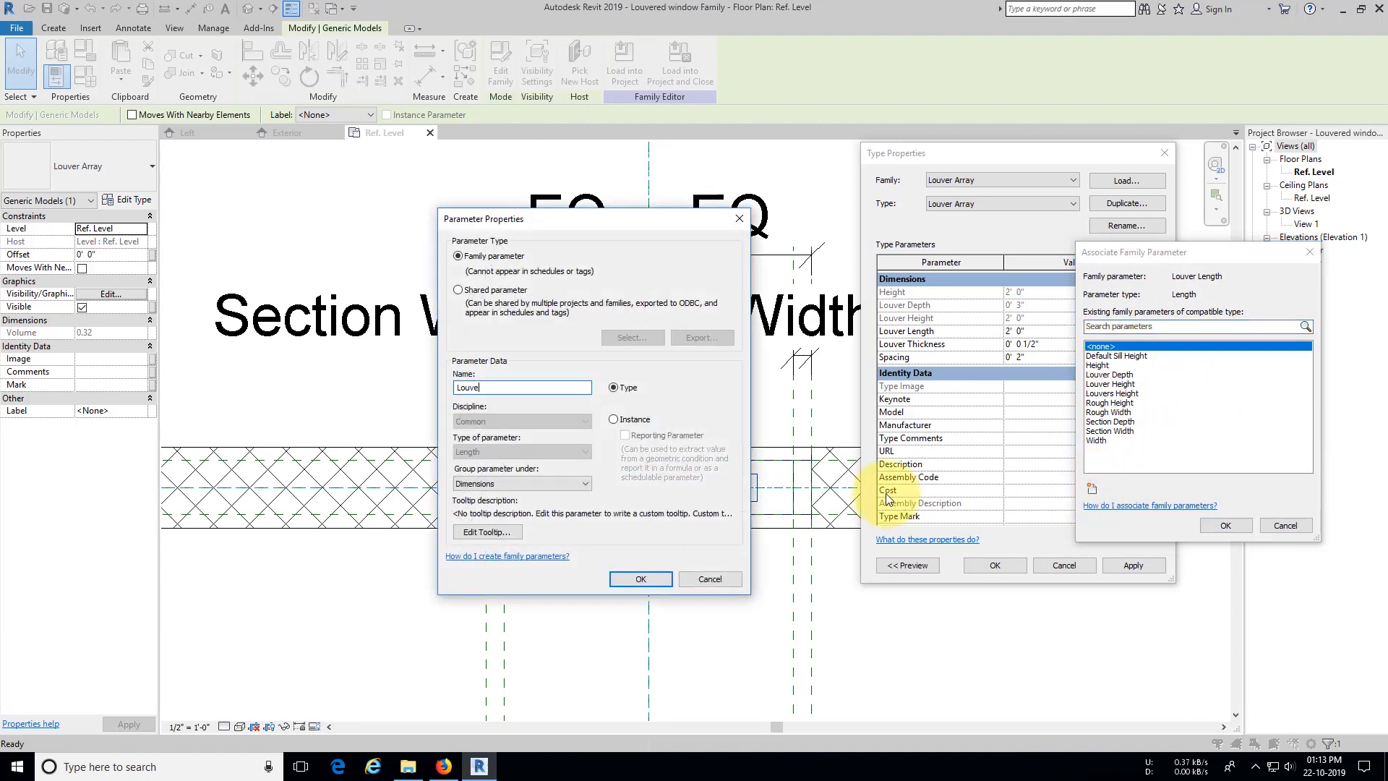
text(rs Length)
key(Return)
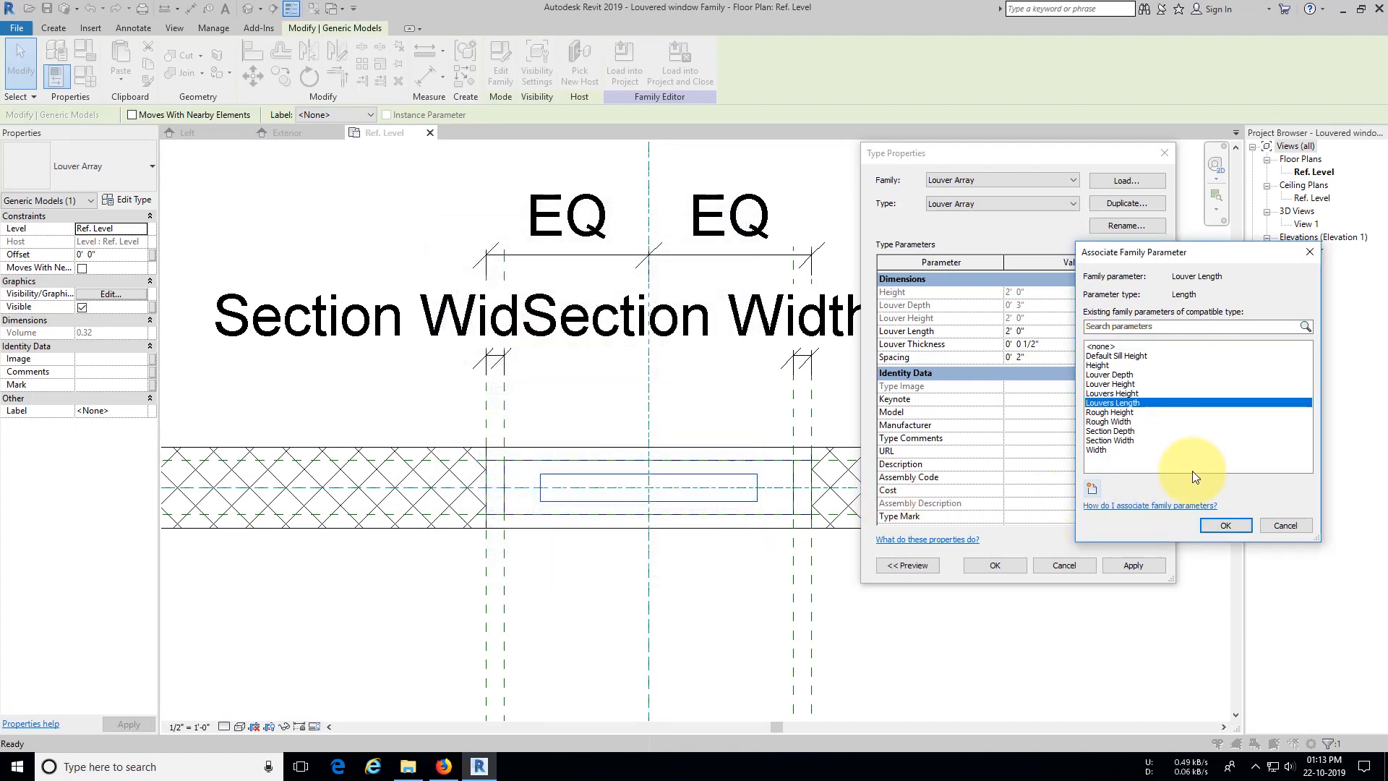
click(1225, 525)
Step: Associate the nested array's Louver Thickness with a new type family parameter named "Louver Thickness" under Dimensions
click(1154, 345)
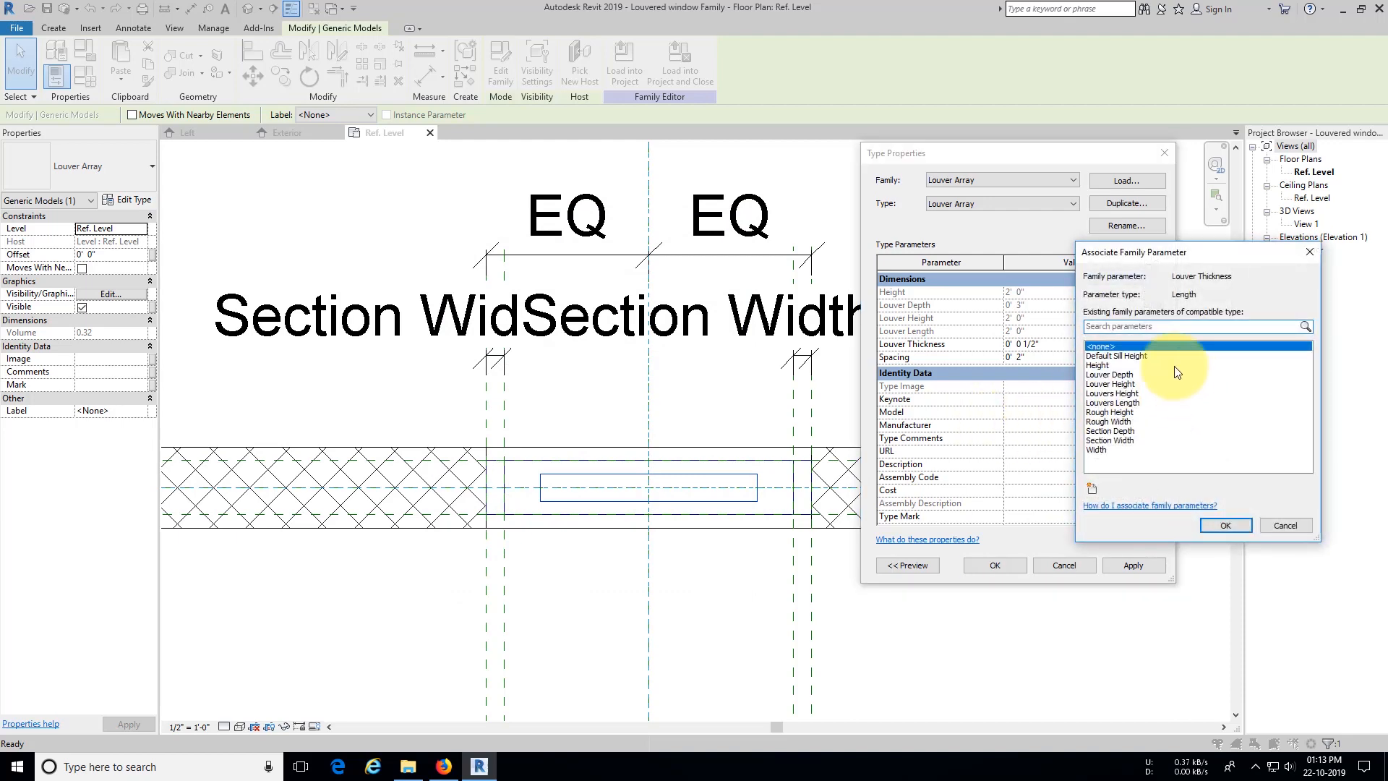
click(1093, 489)
text(Lo)
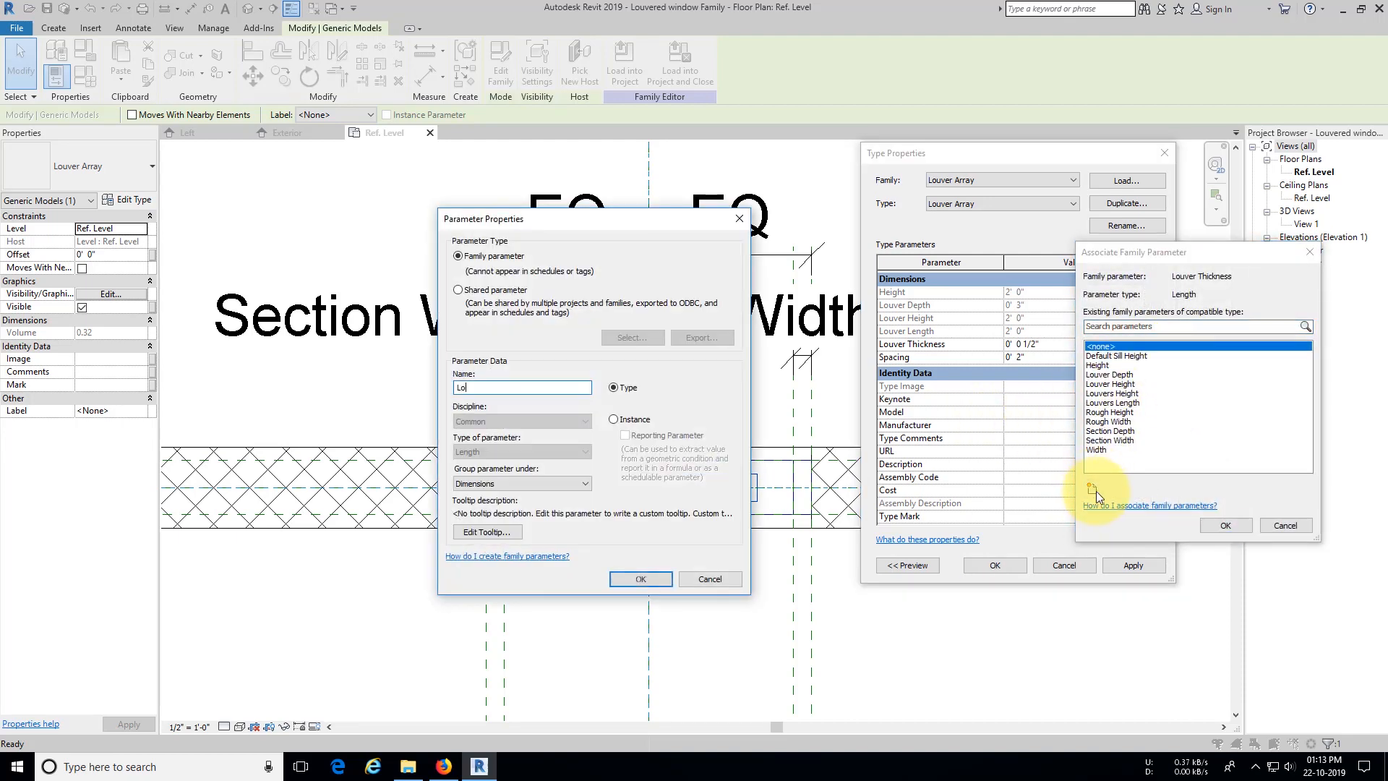
text(uver Thickness)
key(Return)
click(1220, 525)
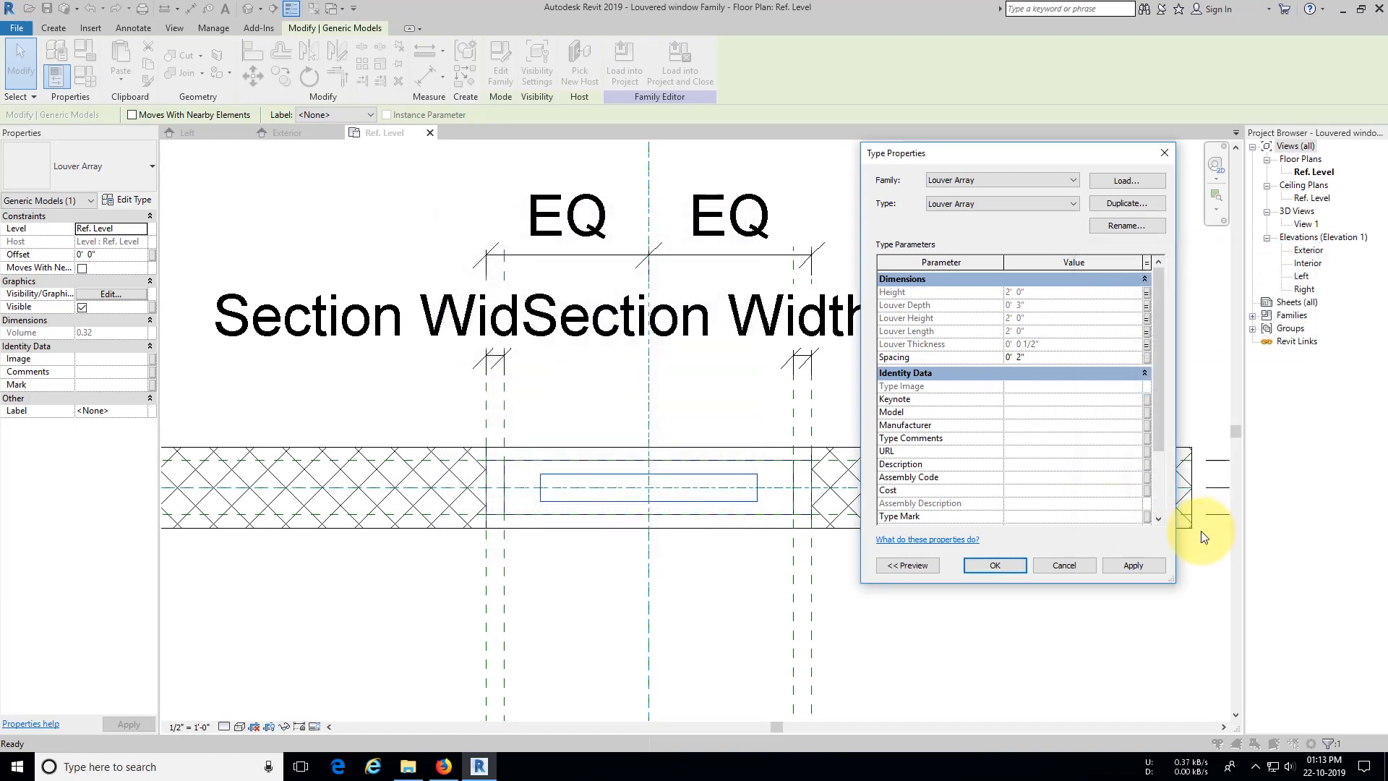
Step: Associate the nested array's Spacing with a new type family parameter named "Louver Spacing" under Dimensions, and accept the type properties
click(1148, 357)
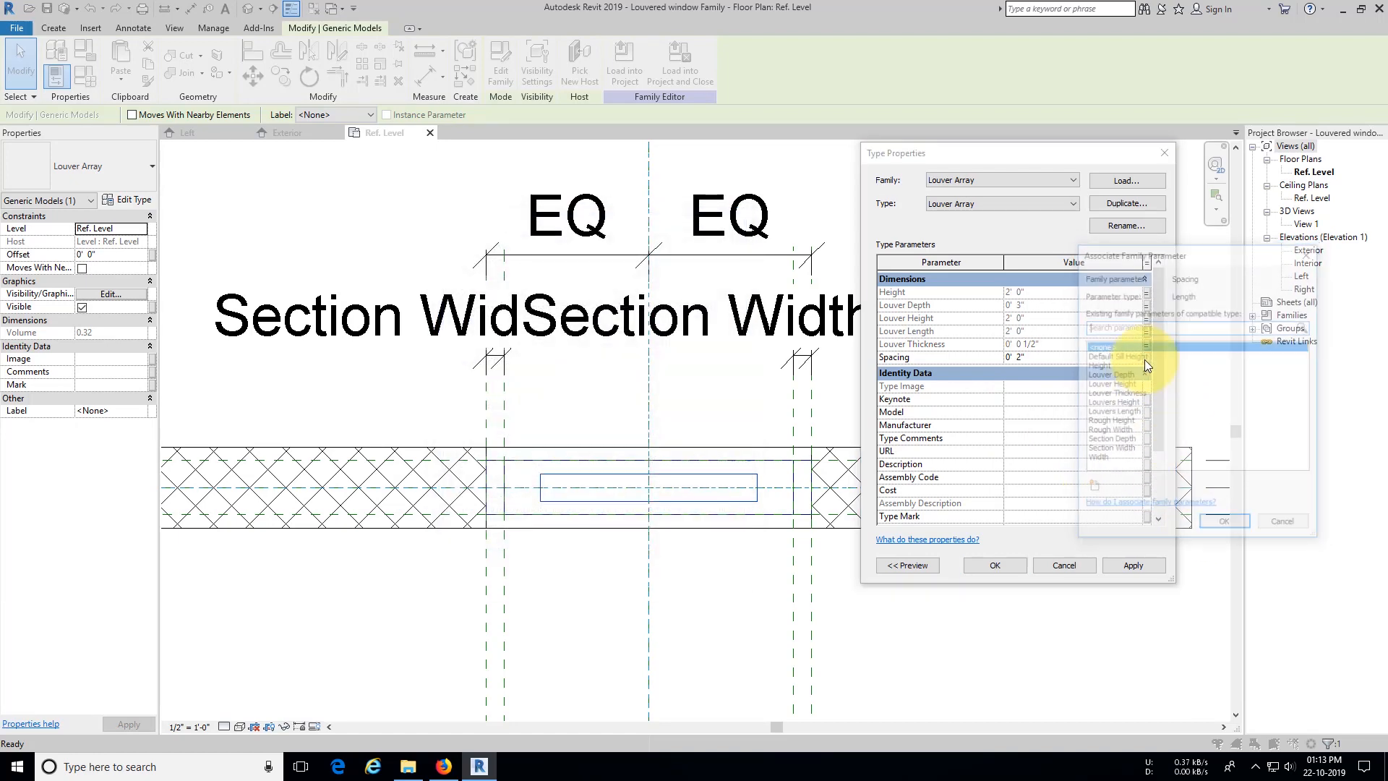
click(1093, 491)
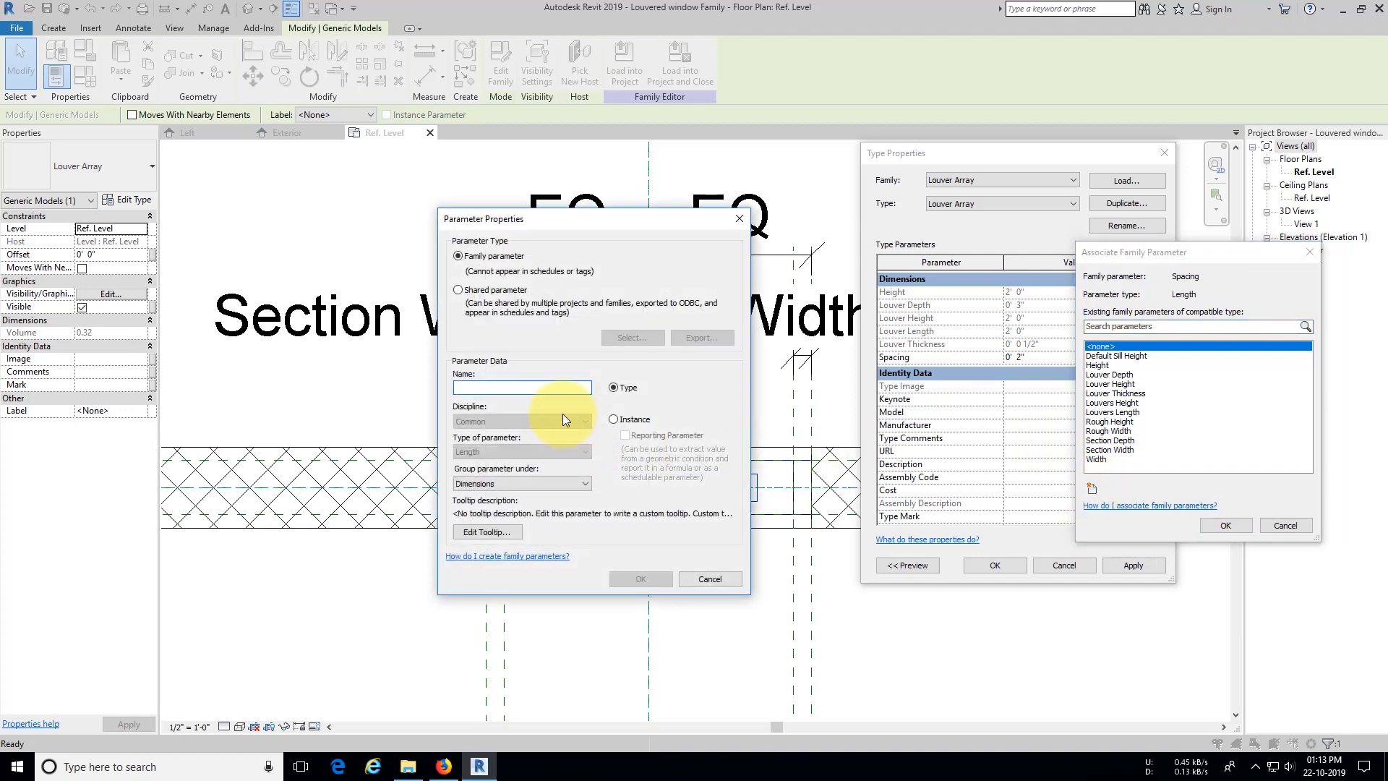
text(Louver)
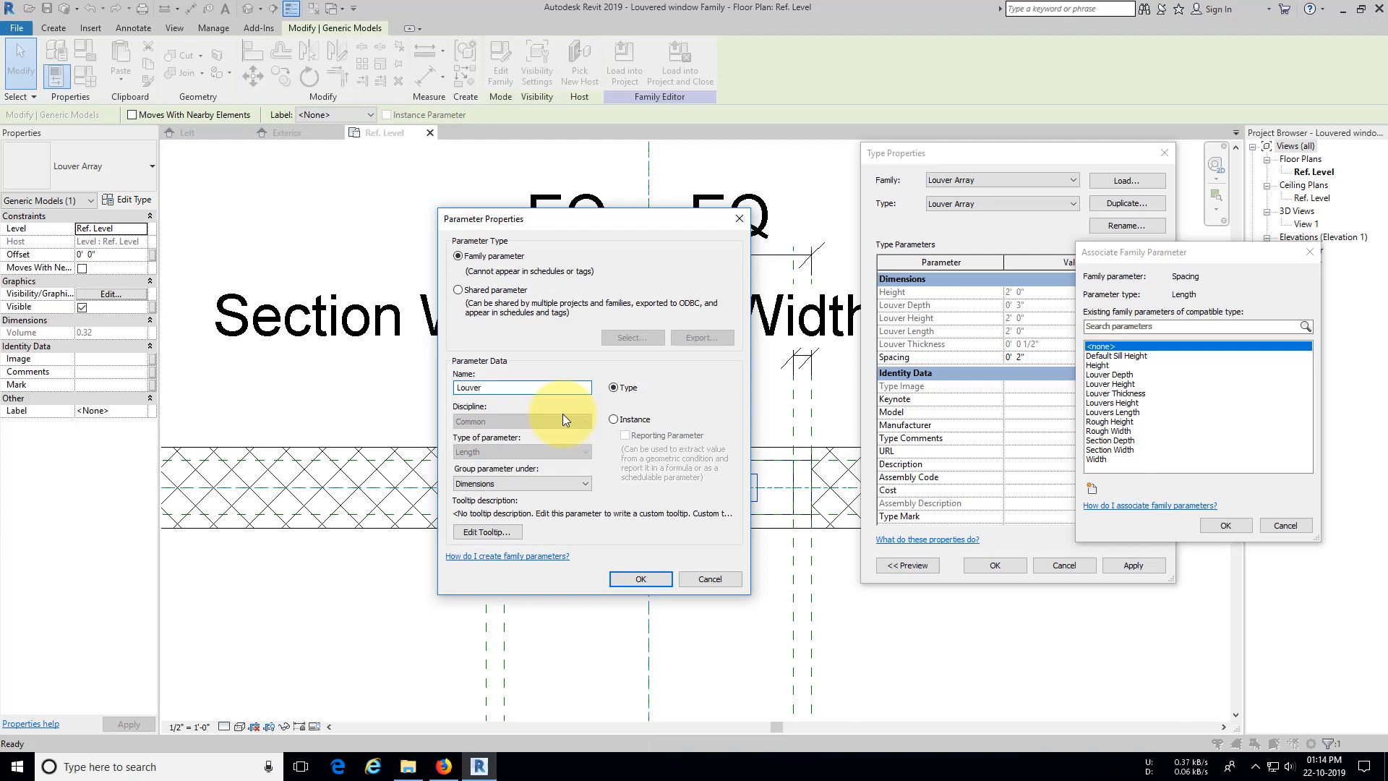
text( Spacing)
key(Return)
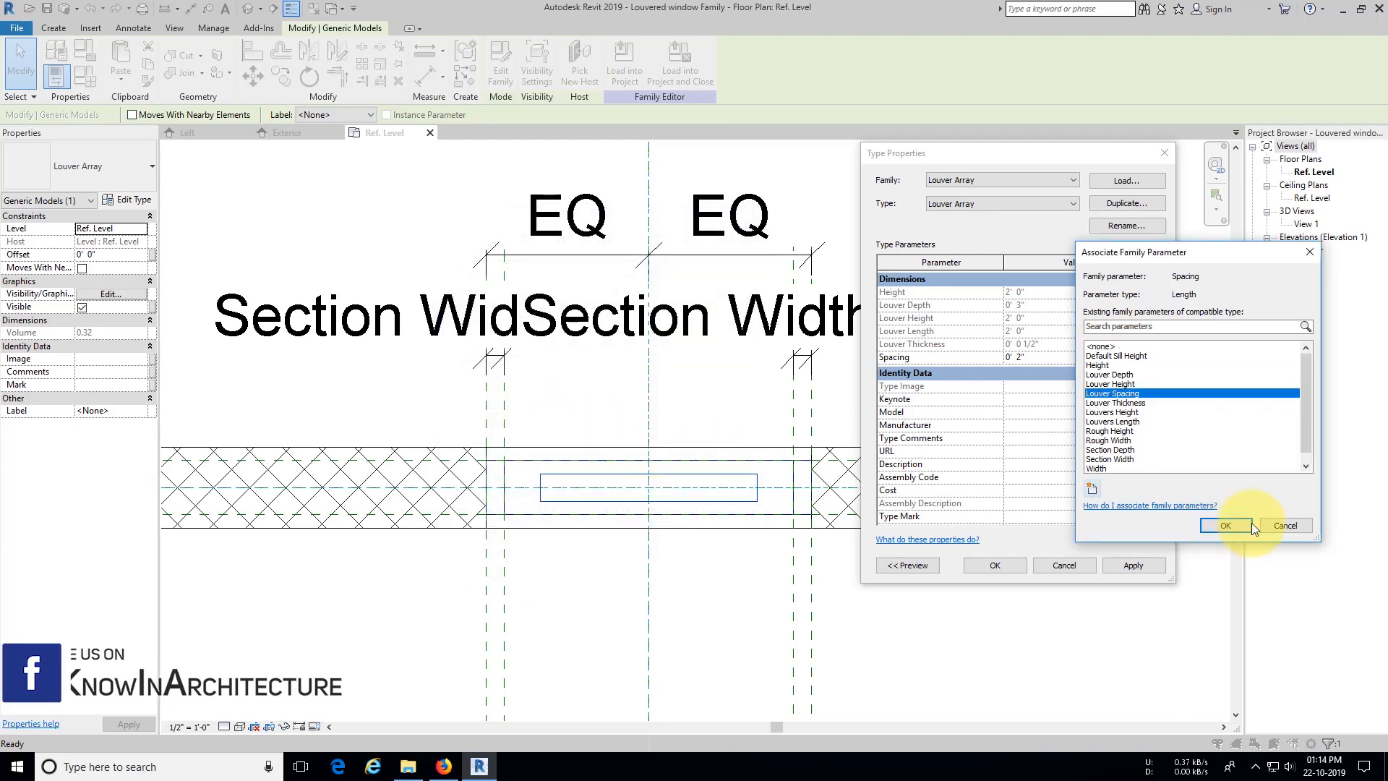
click(1212, 526)
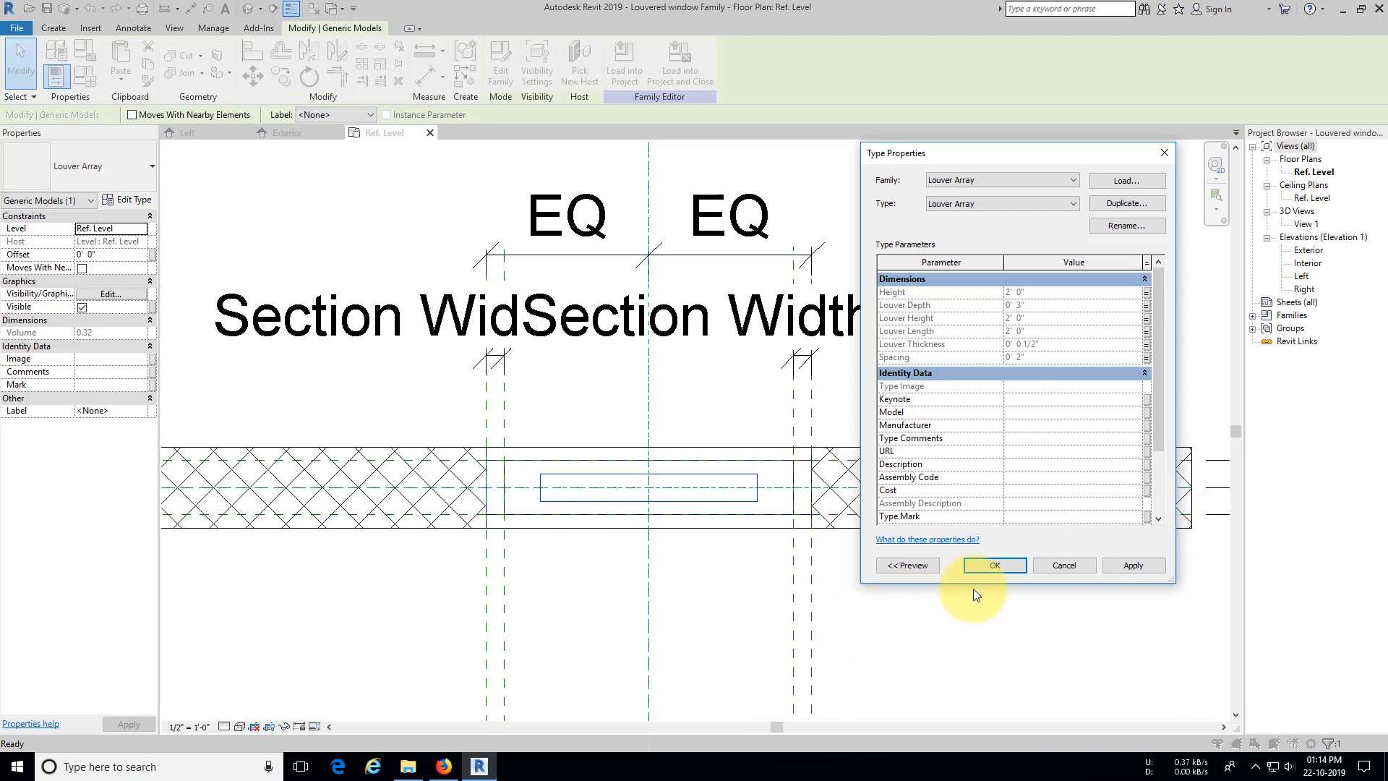
click(992, 566)
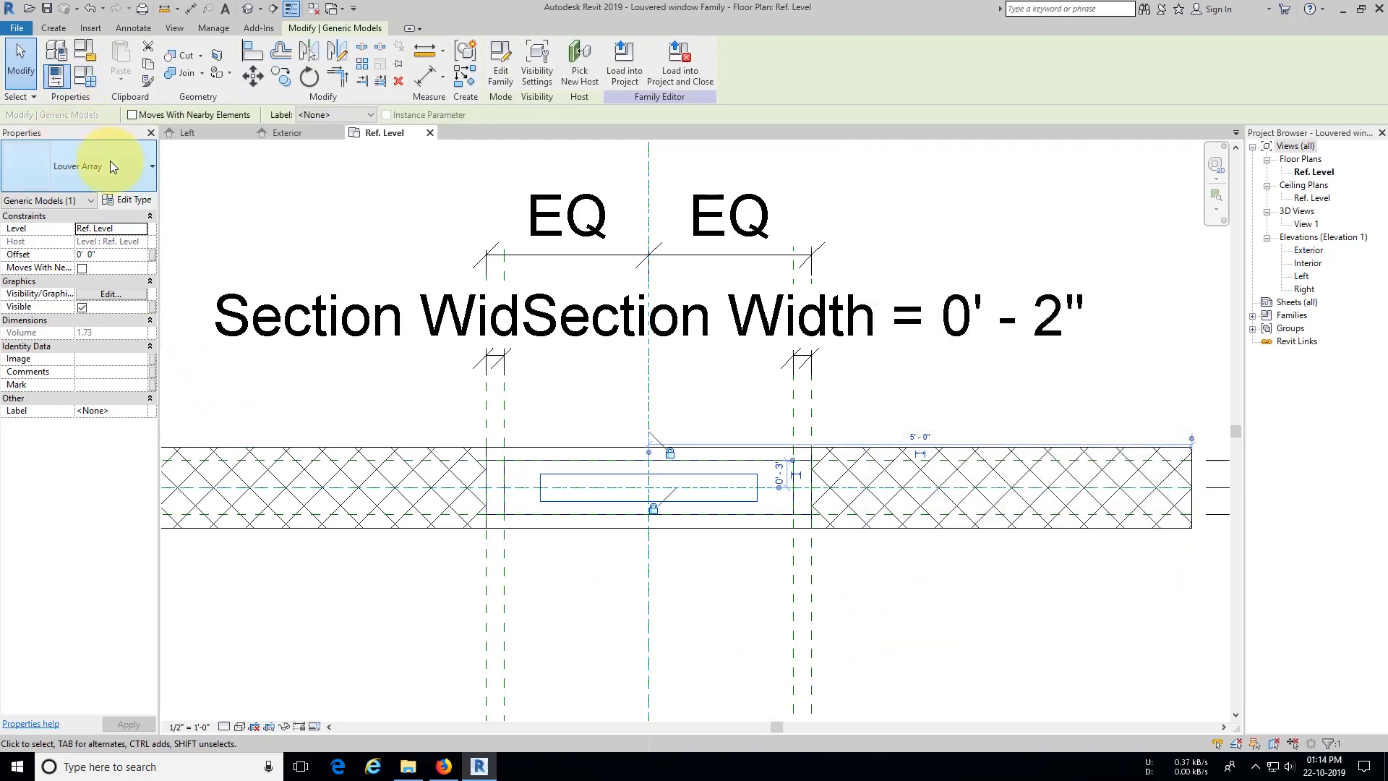
Step: In the window's family types, set the Louvers Length formula to Width - (Section Width * 2) and apply it
click(71, 83)
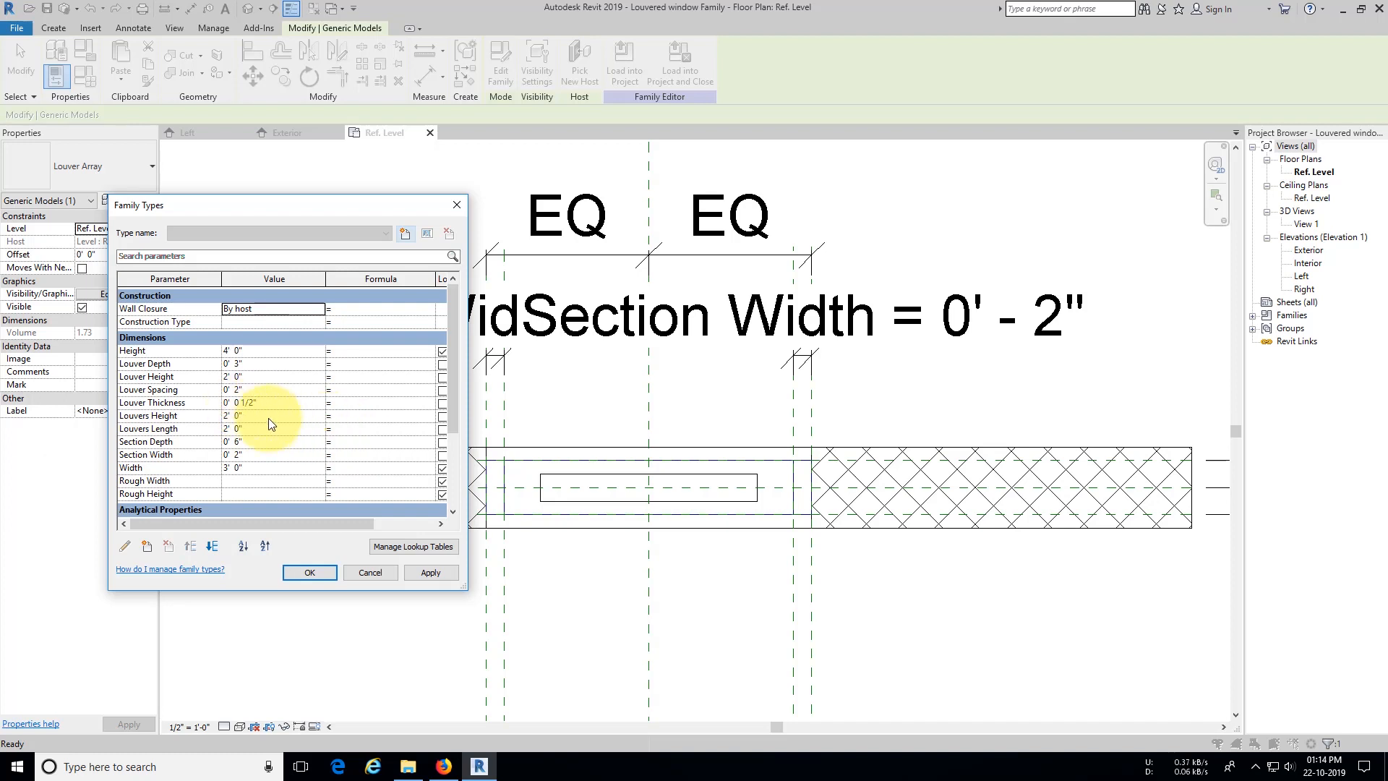
click(369, 433)
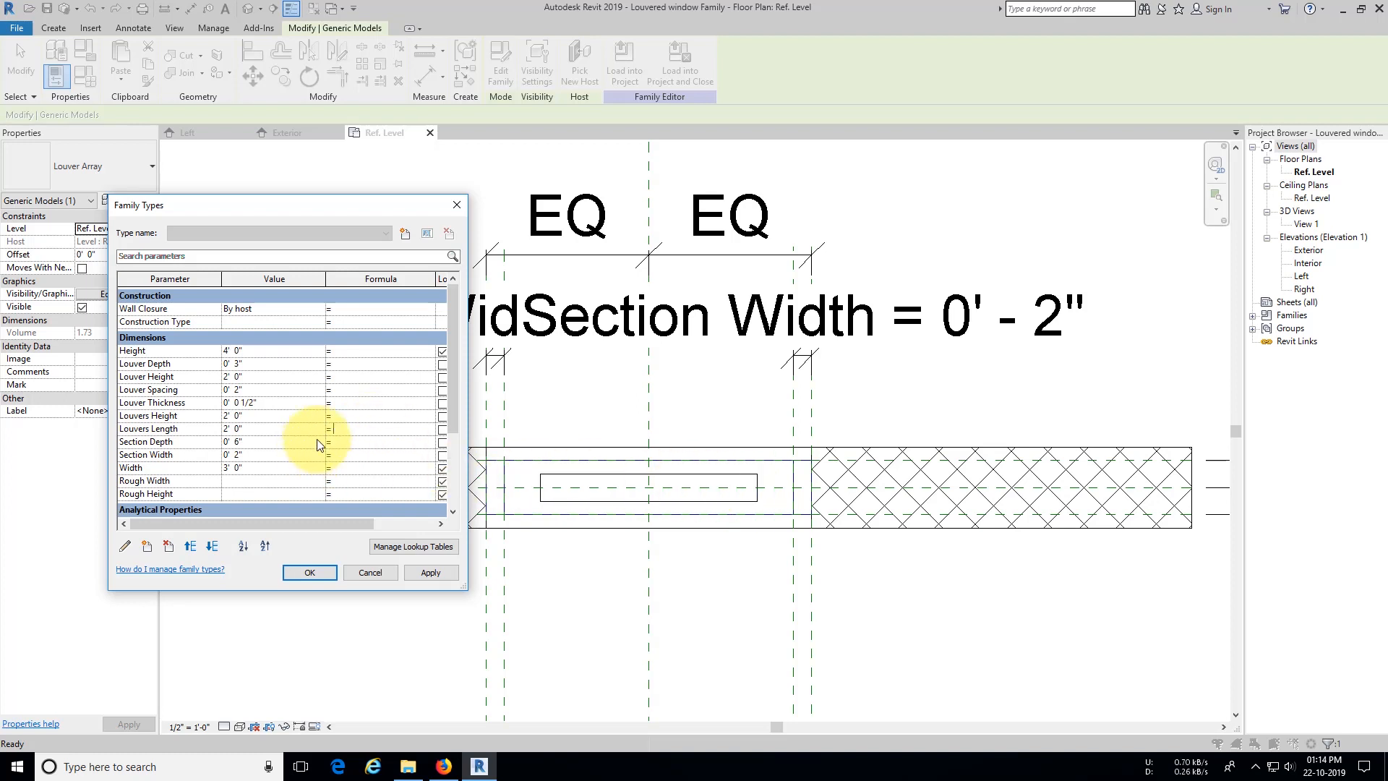
text(Widt)
text(h-(Section Width*2)
click(423, 568)
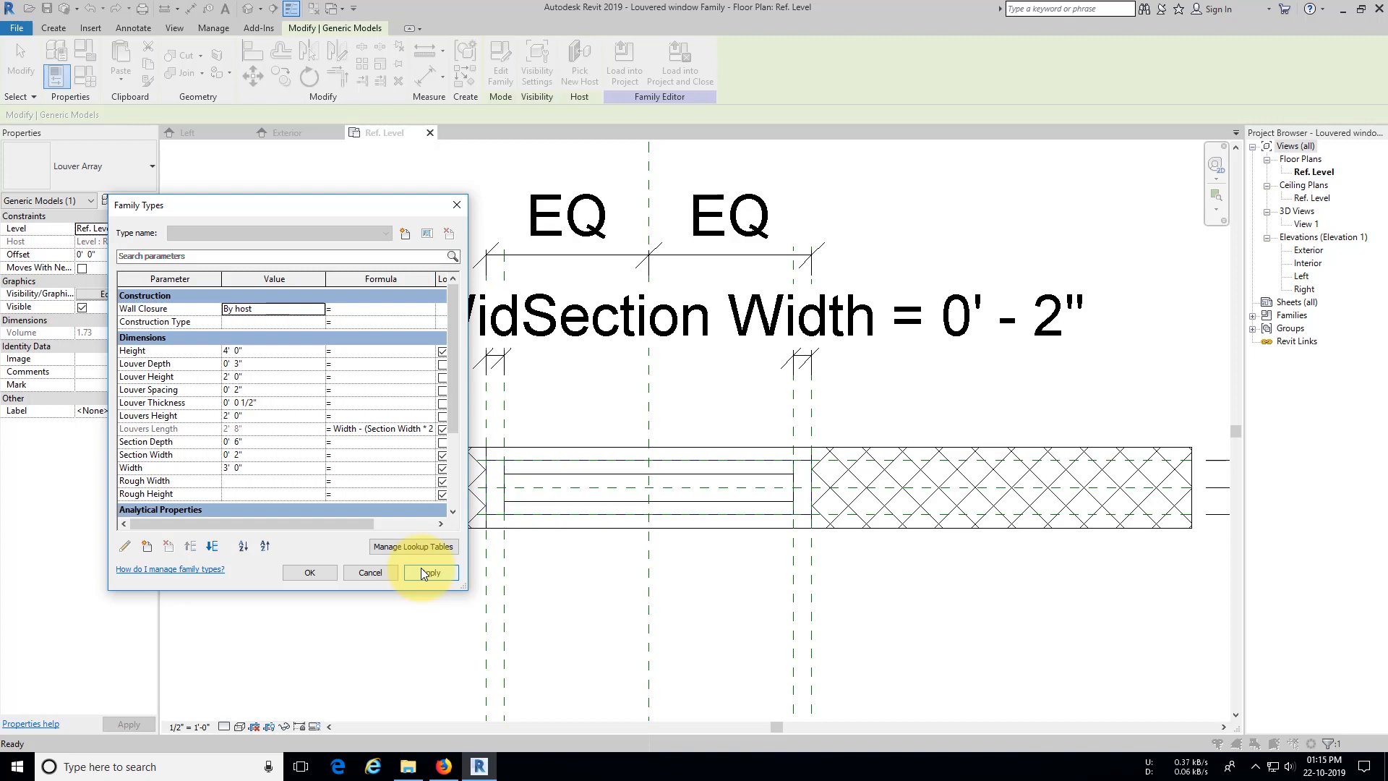
click(307, 572)
Step: In the Exterior elevation, align the louver array's base to the frame's inner reference plane above the sill, and select the array
click(287, 133)
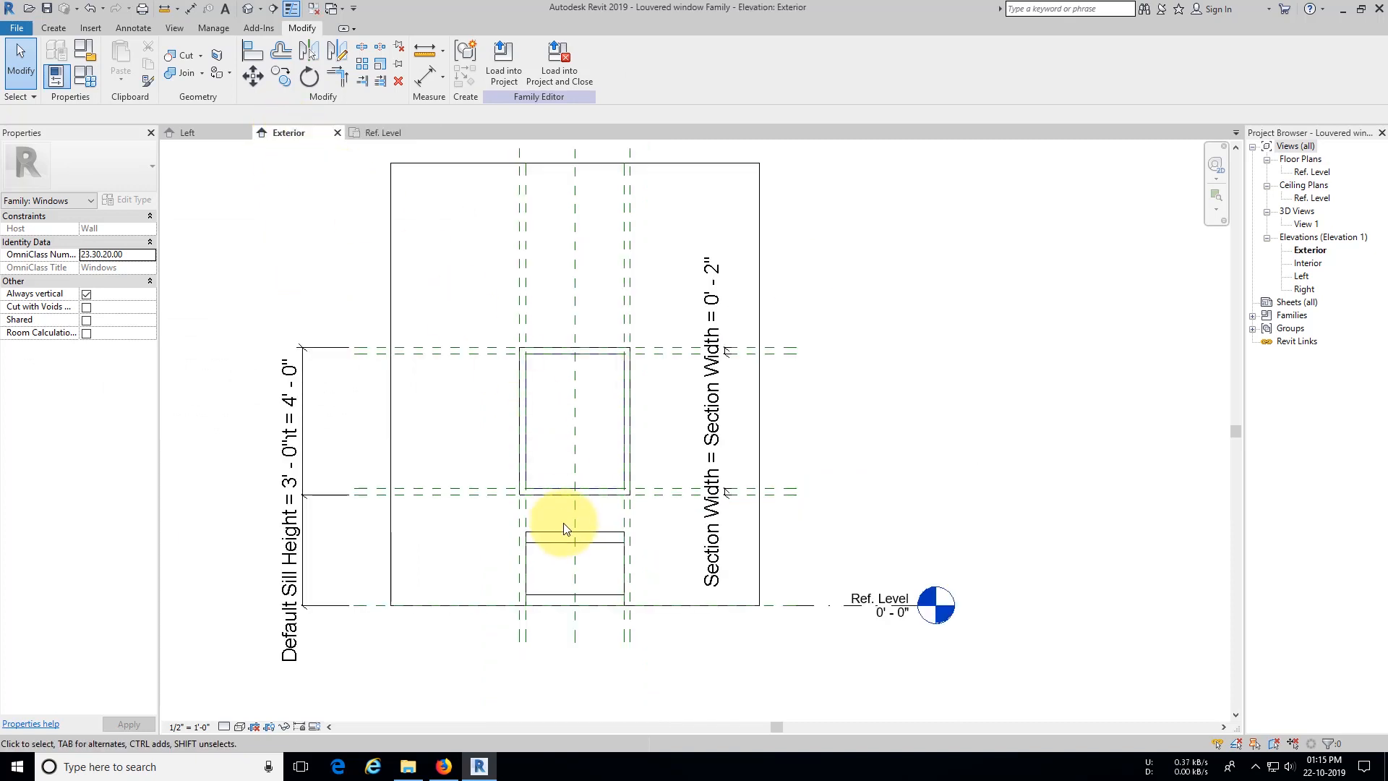
click(553, 539)
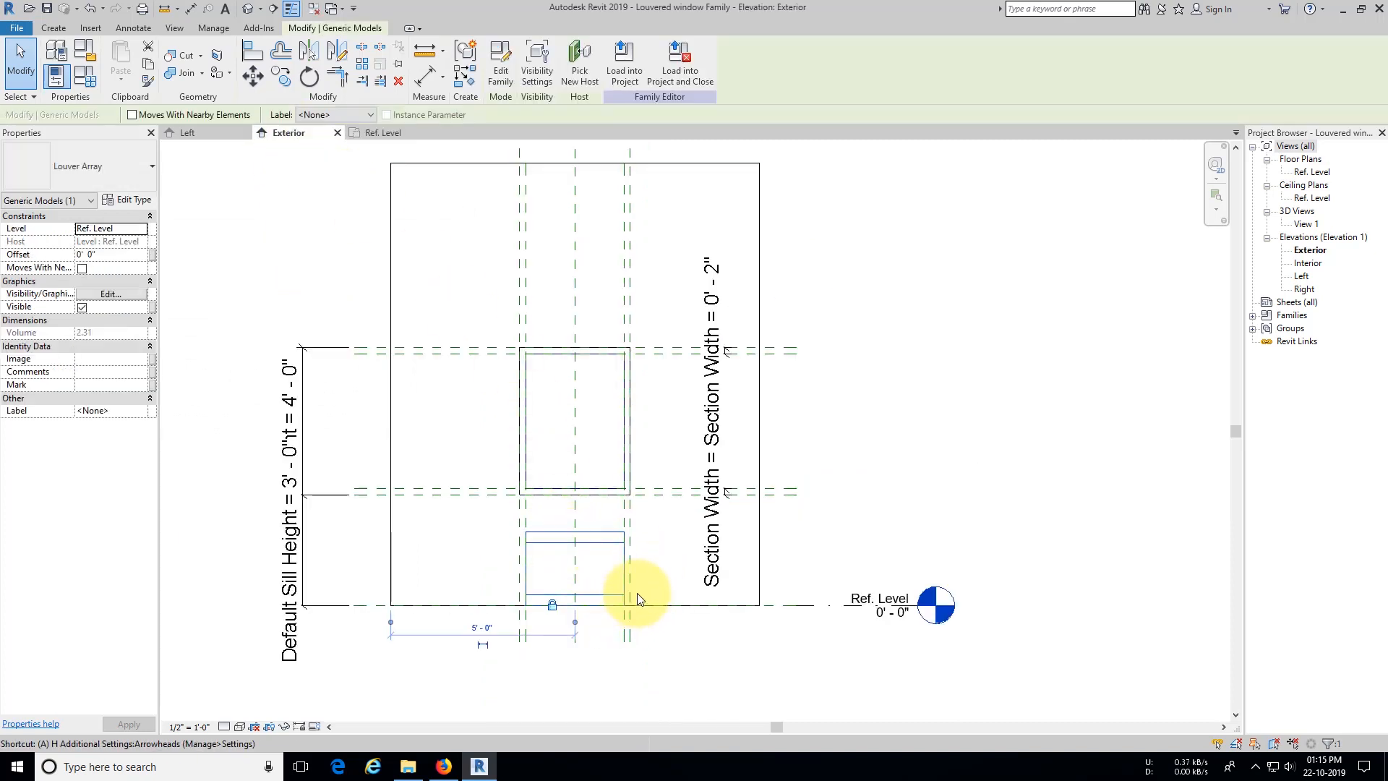
key(a)
key(l)
click(659, 491)
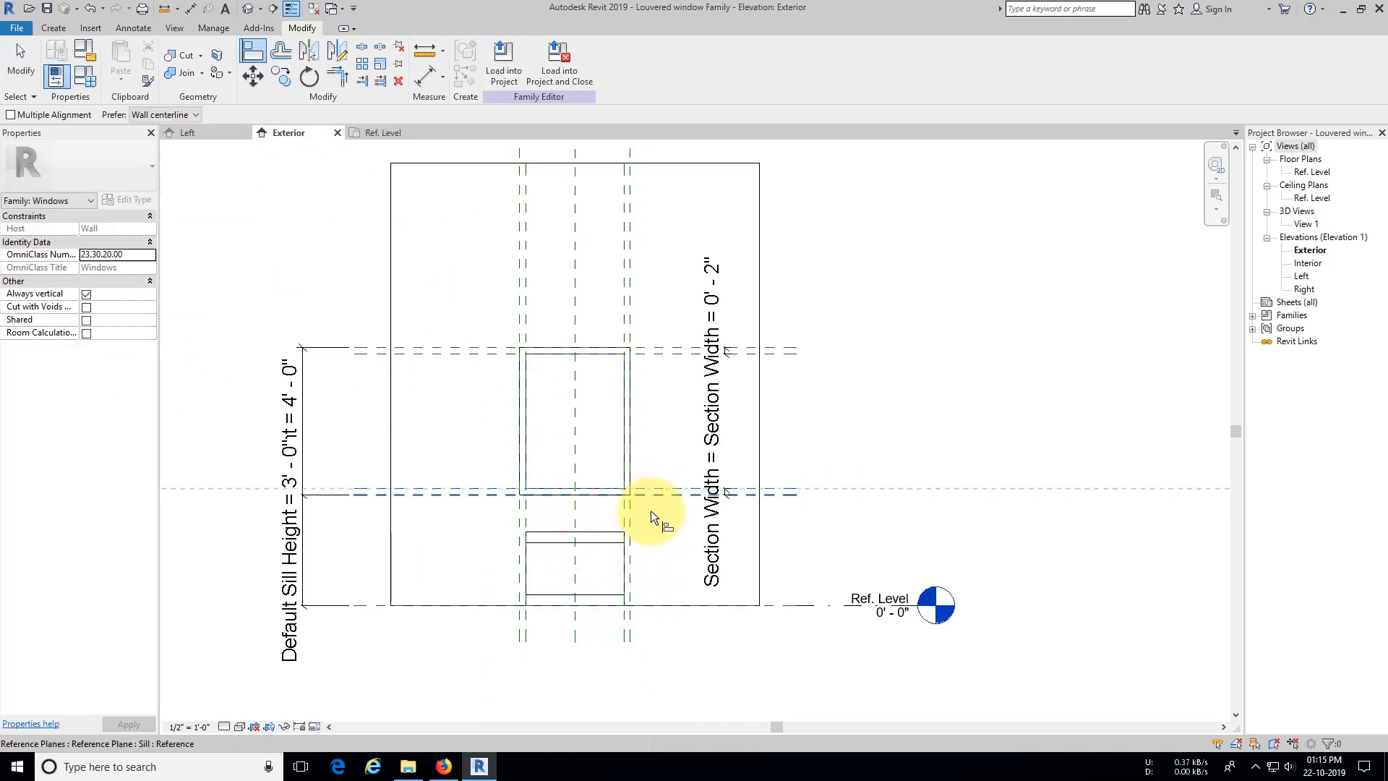
click(596, 603)
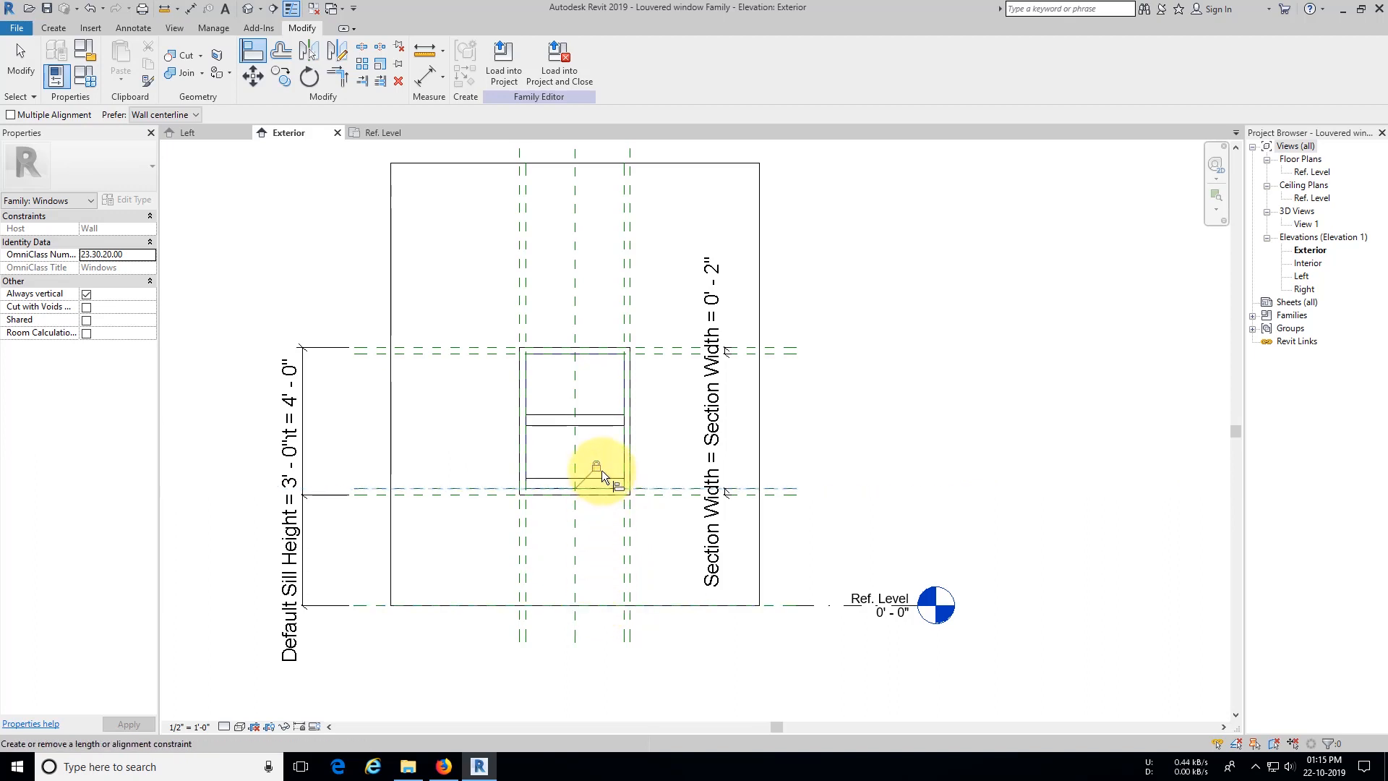
middle_drag(648, 392, 654, 407)
key(Escape)
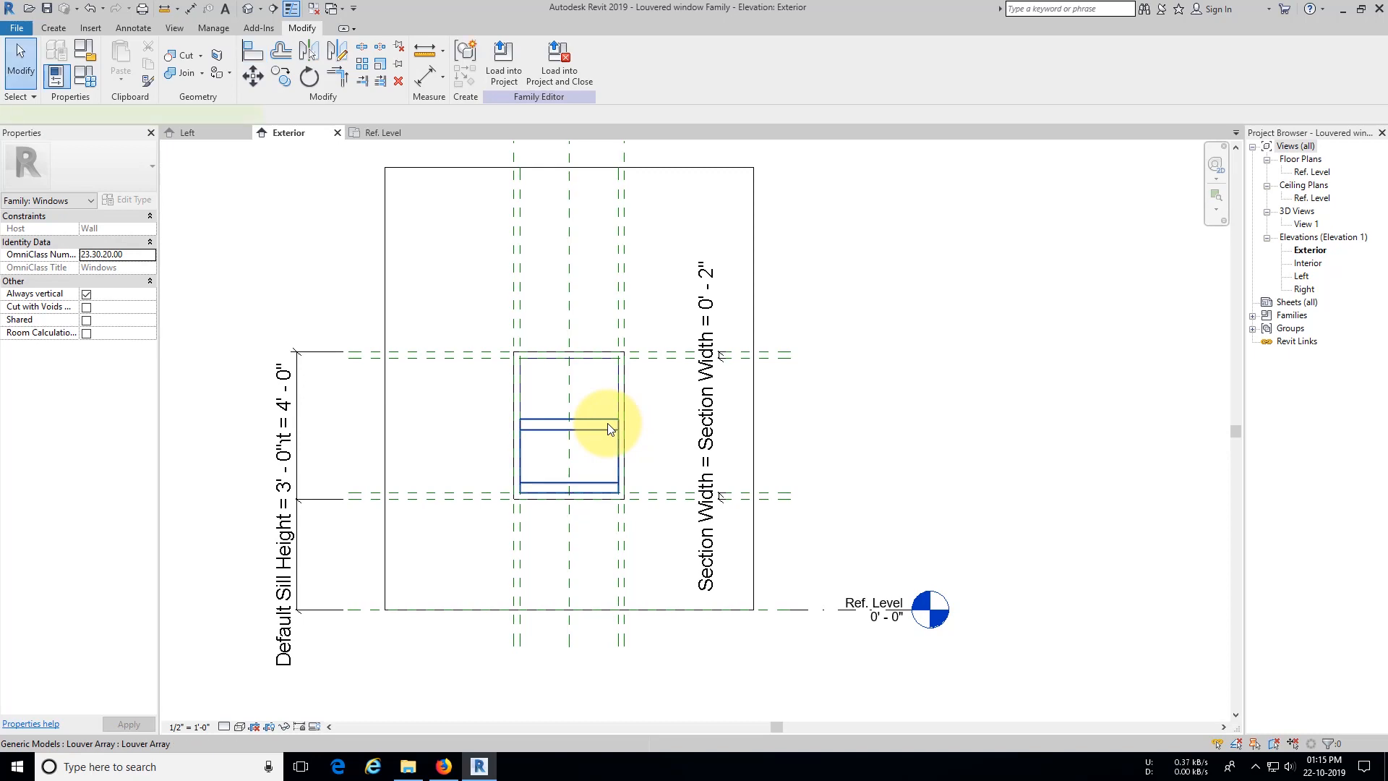
click(608, 423)
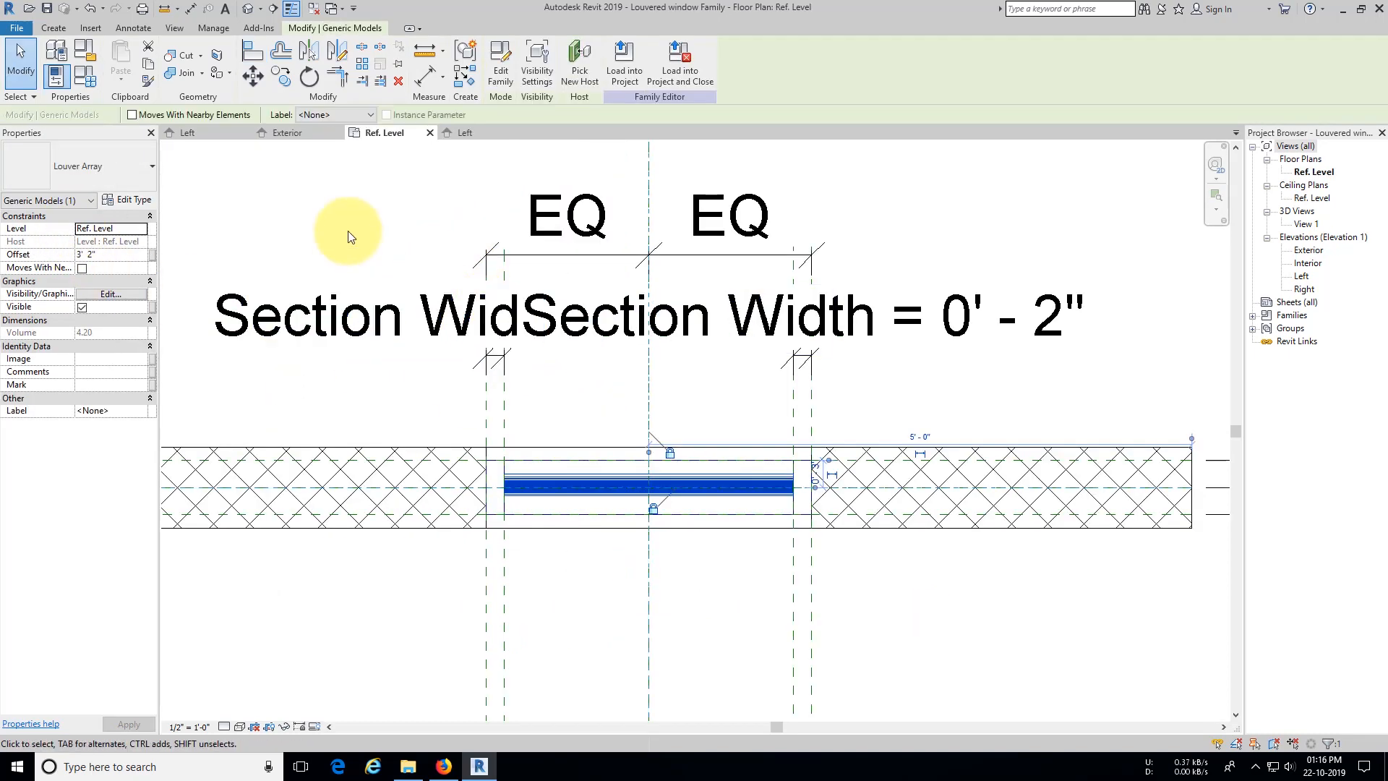
Step: Draw a section in the Ref. Level plan along the Center (Left/Right) reference plane, cutting vertically through the window
click(348, 232)
click(273, 8)
click(648, 359)
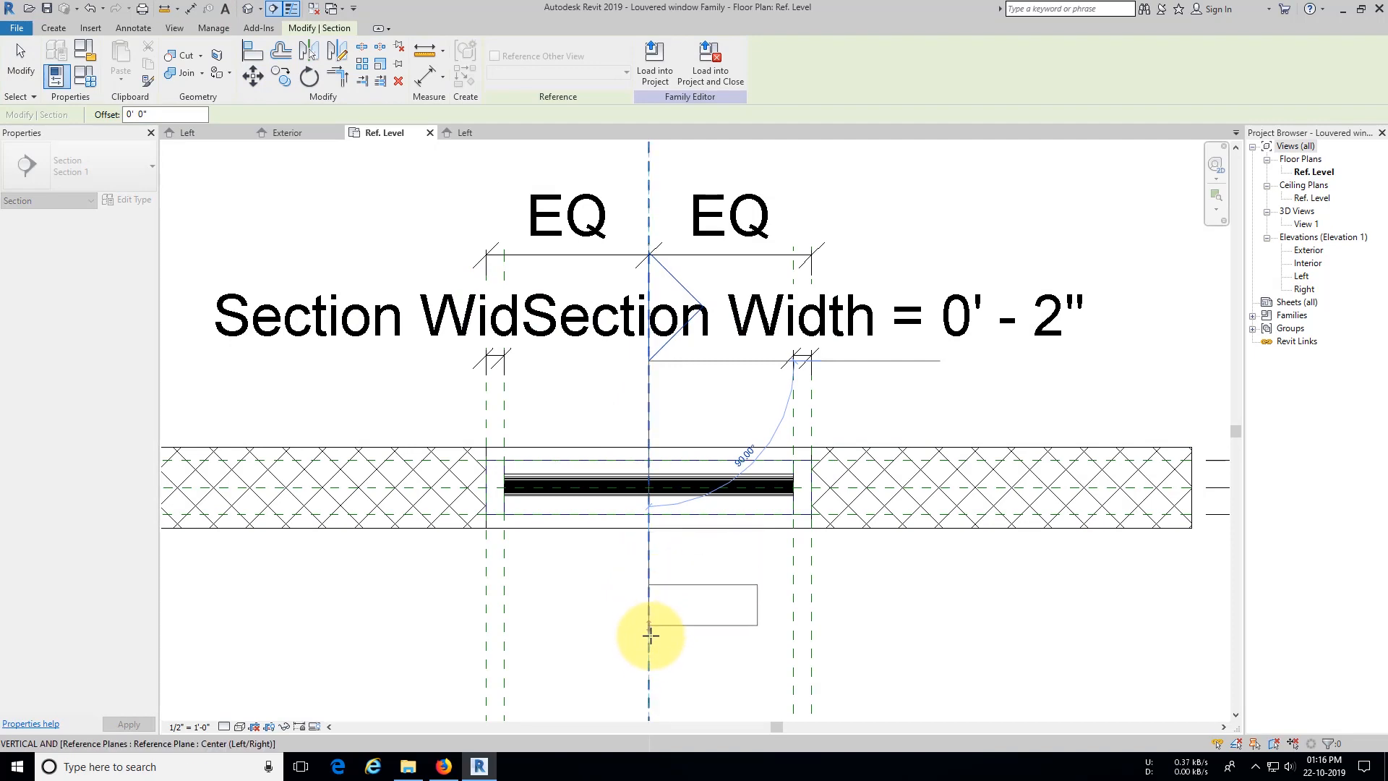
click(649, 658)
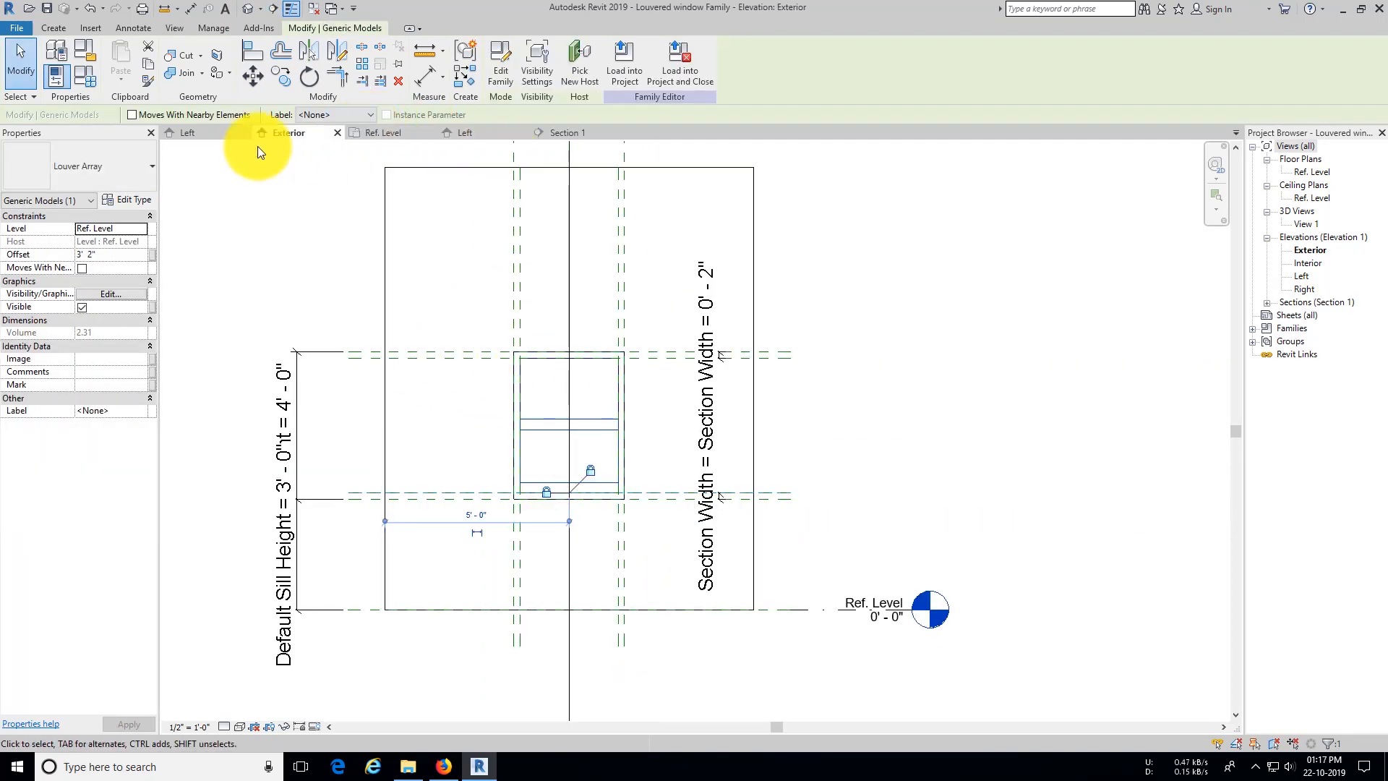
Step: In the Louver Array family, rename the Height parameter as "Louvers Height" and accept the family types
click(186, 133)
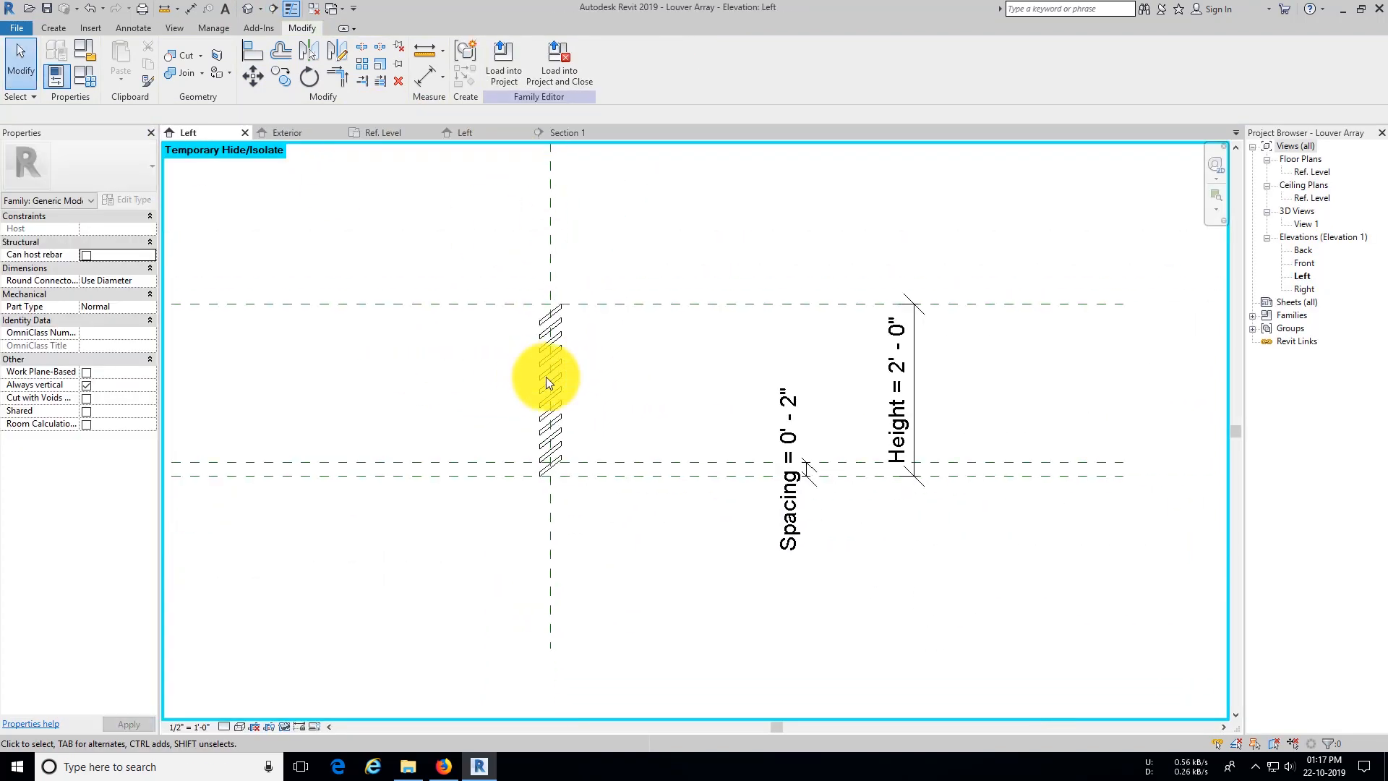
click(896, 387)
click(130, 206)
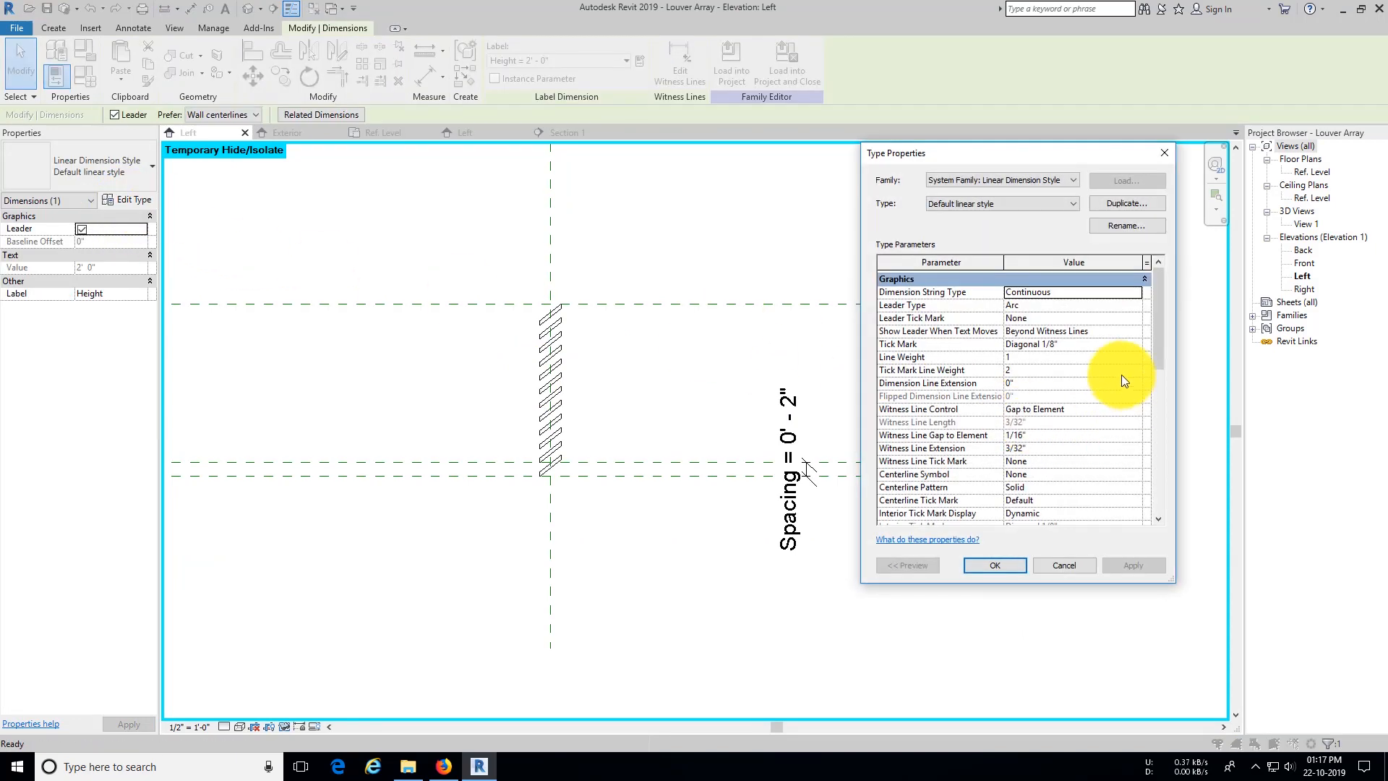
click(1045, 563)
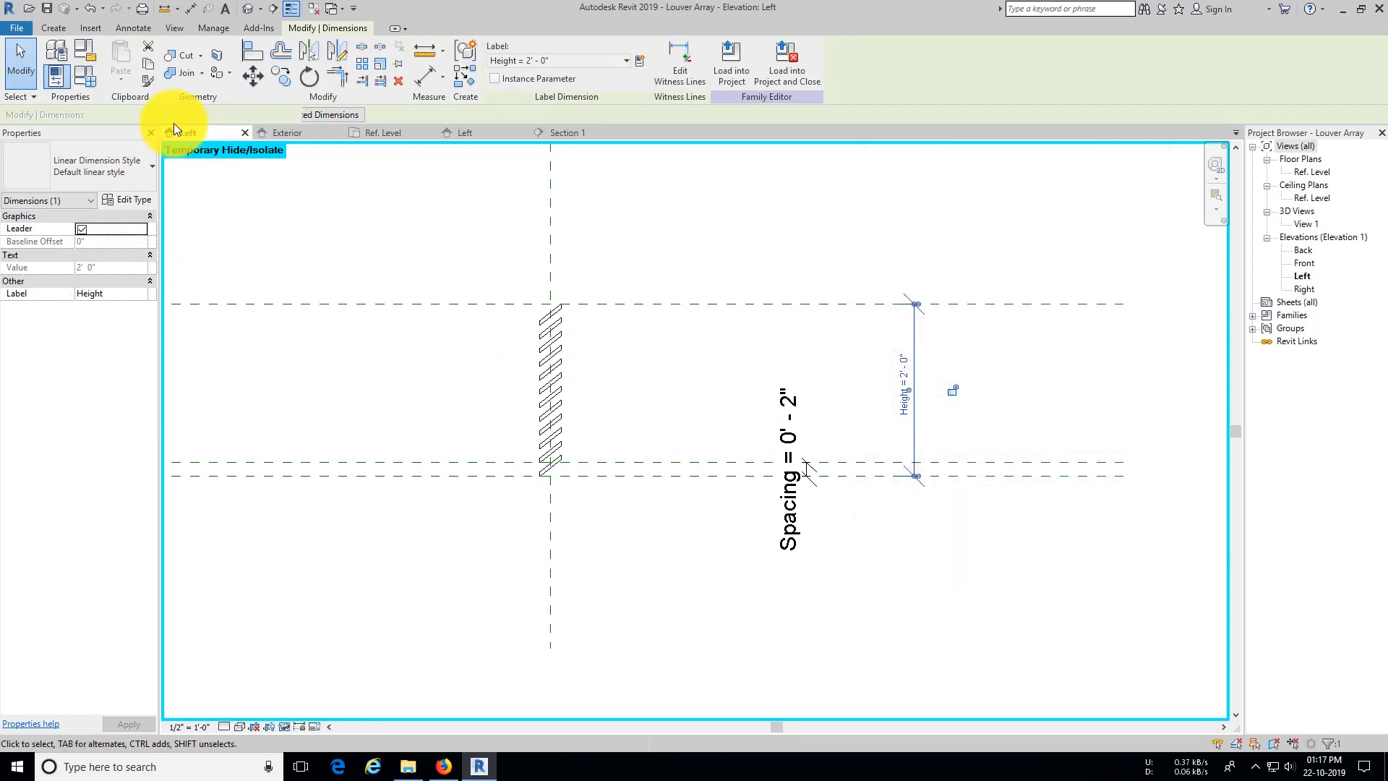
click(87, 75)
click(917, 321)
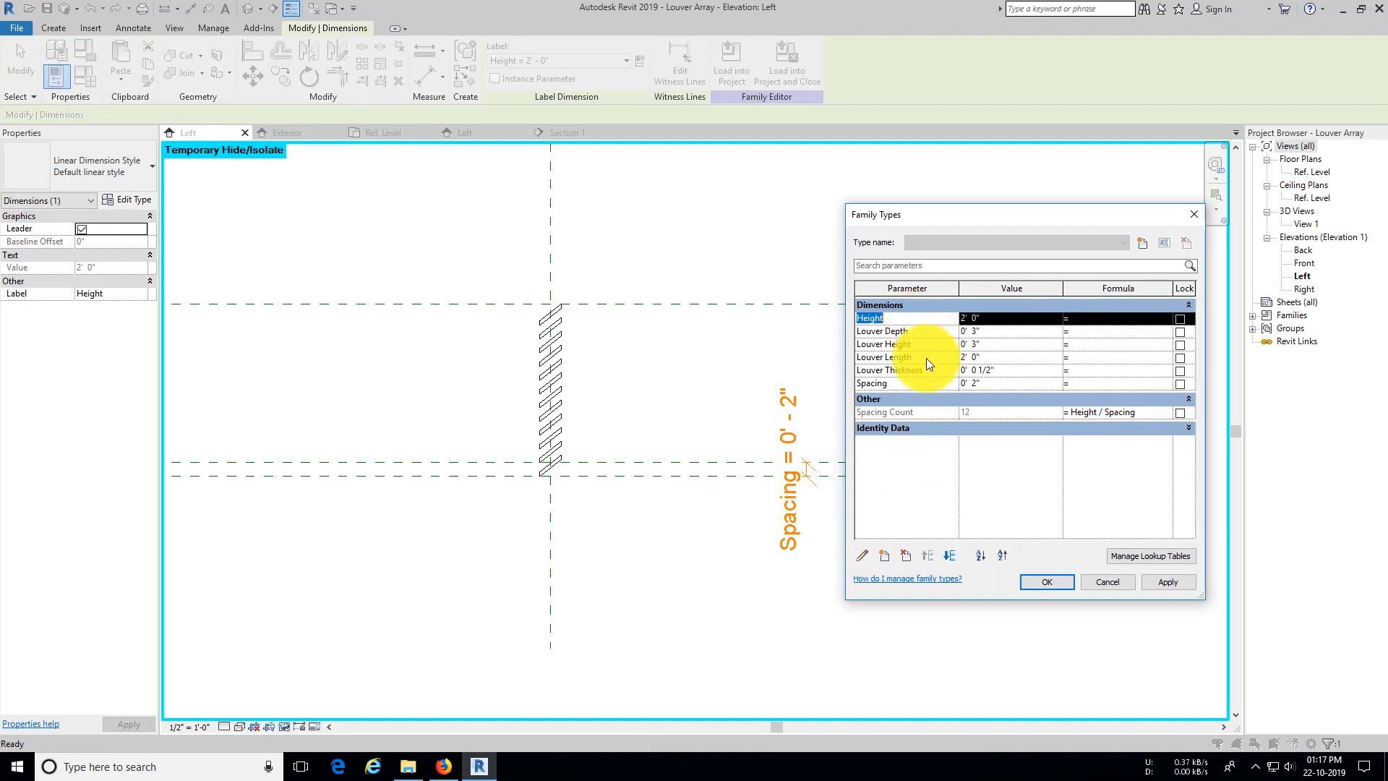
click(863, 556)
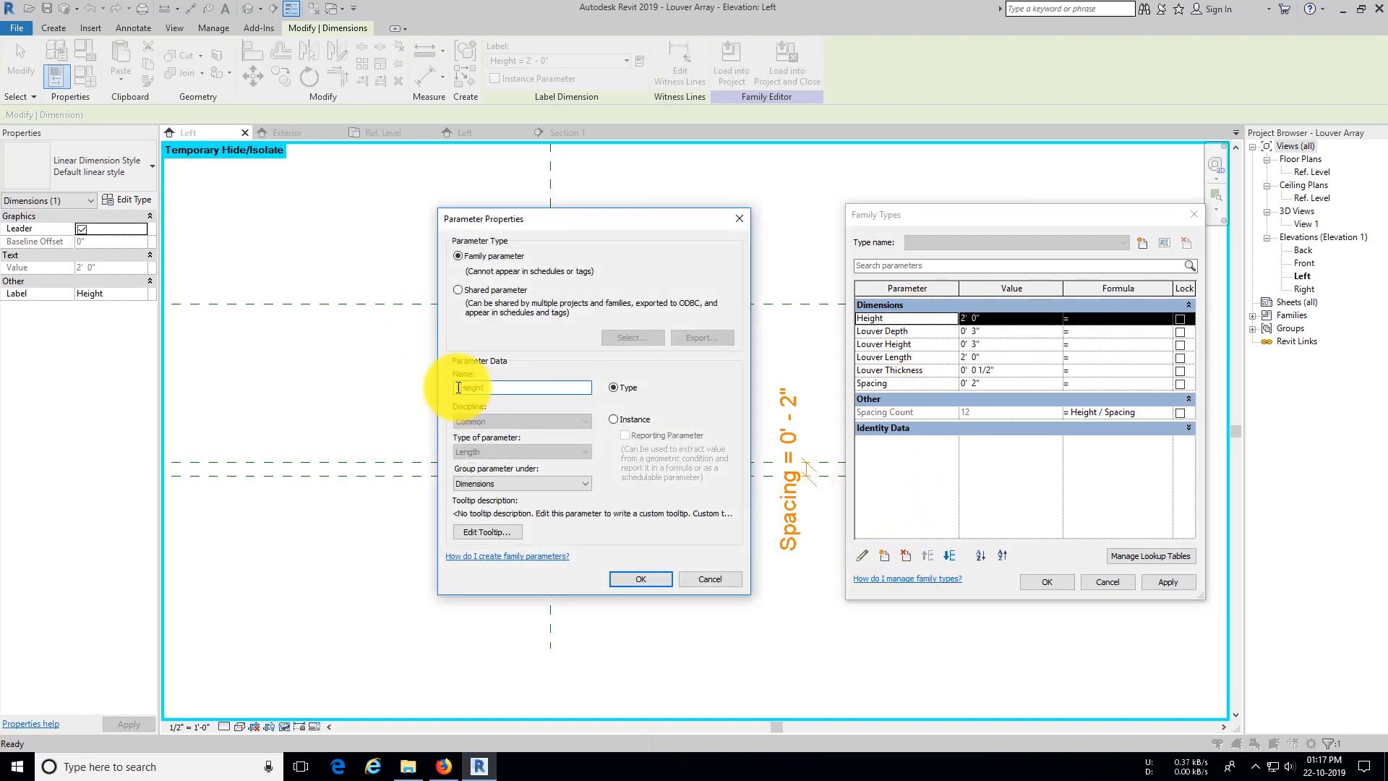
text(Louvers)
click(631, 579)
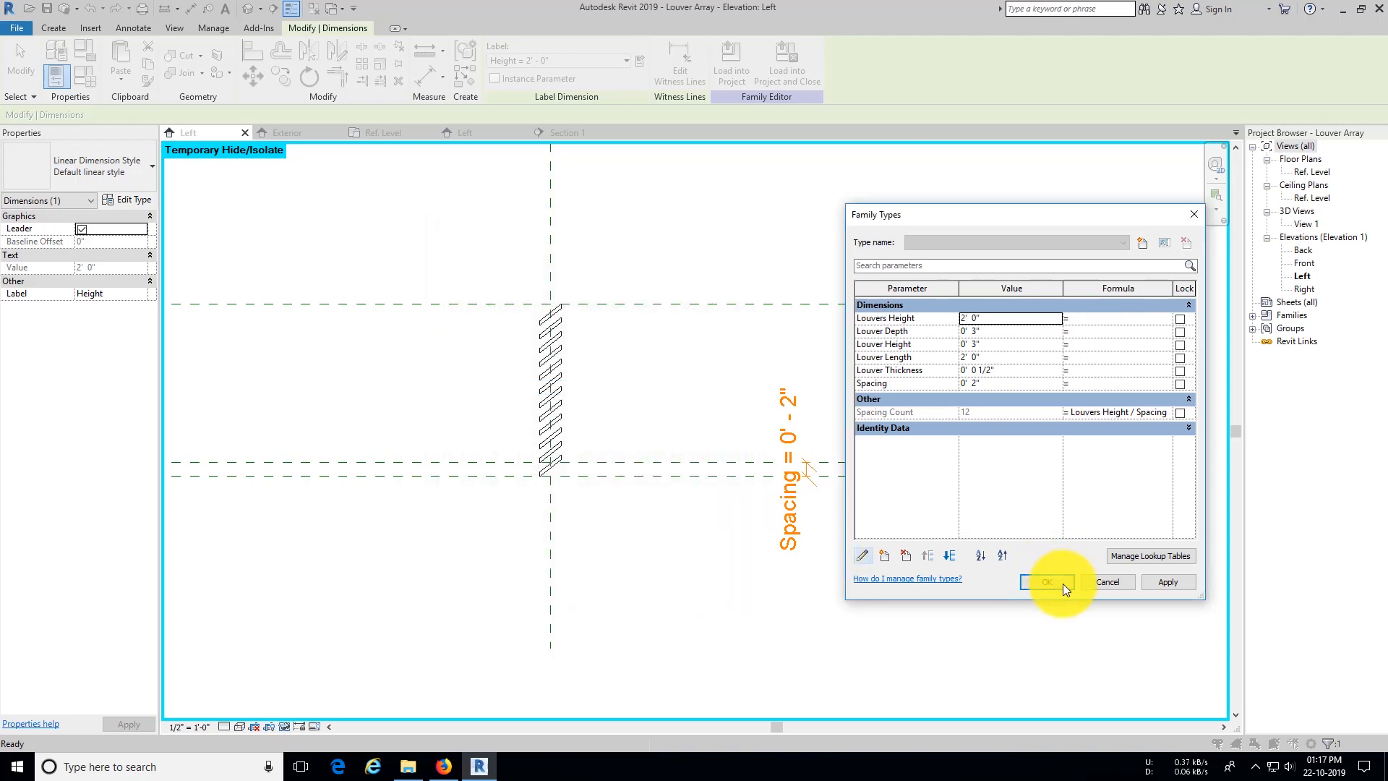
click(1063, 583)
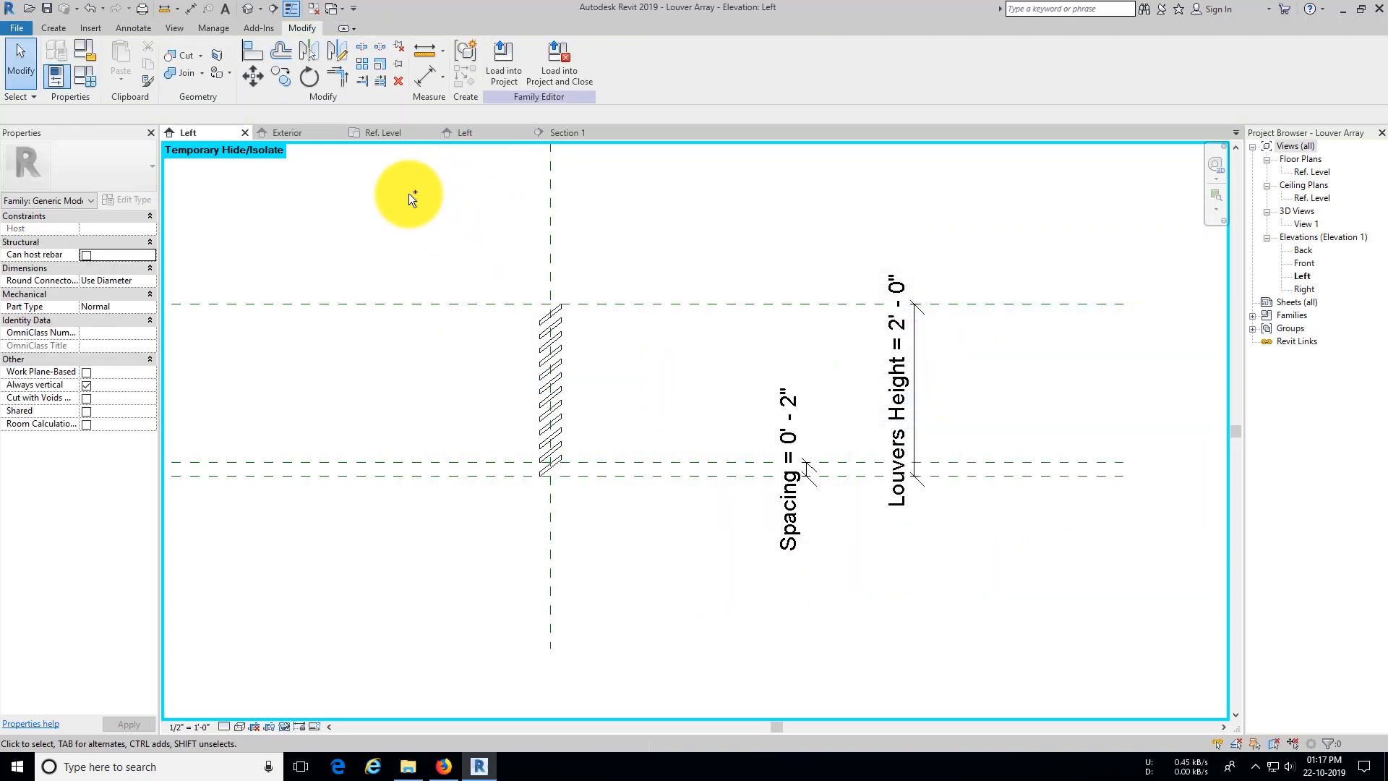
Step: Load the Louver Array into the window family, overwriting the existing version and its parameter values and deleting the conflicting Louvers Length formula
click(492, 66)
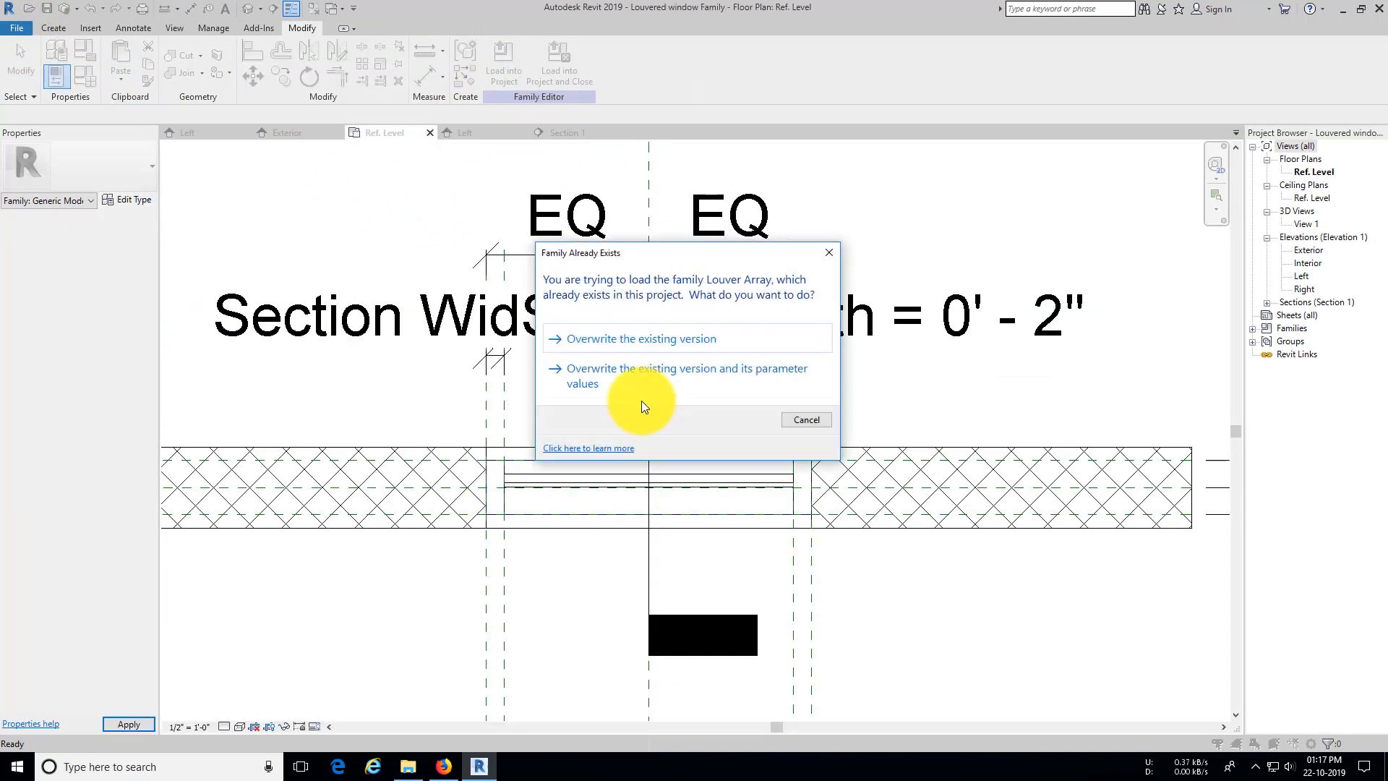
click(648, 377)
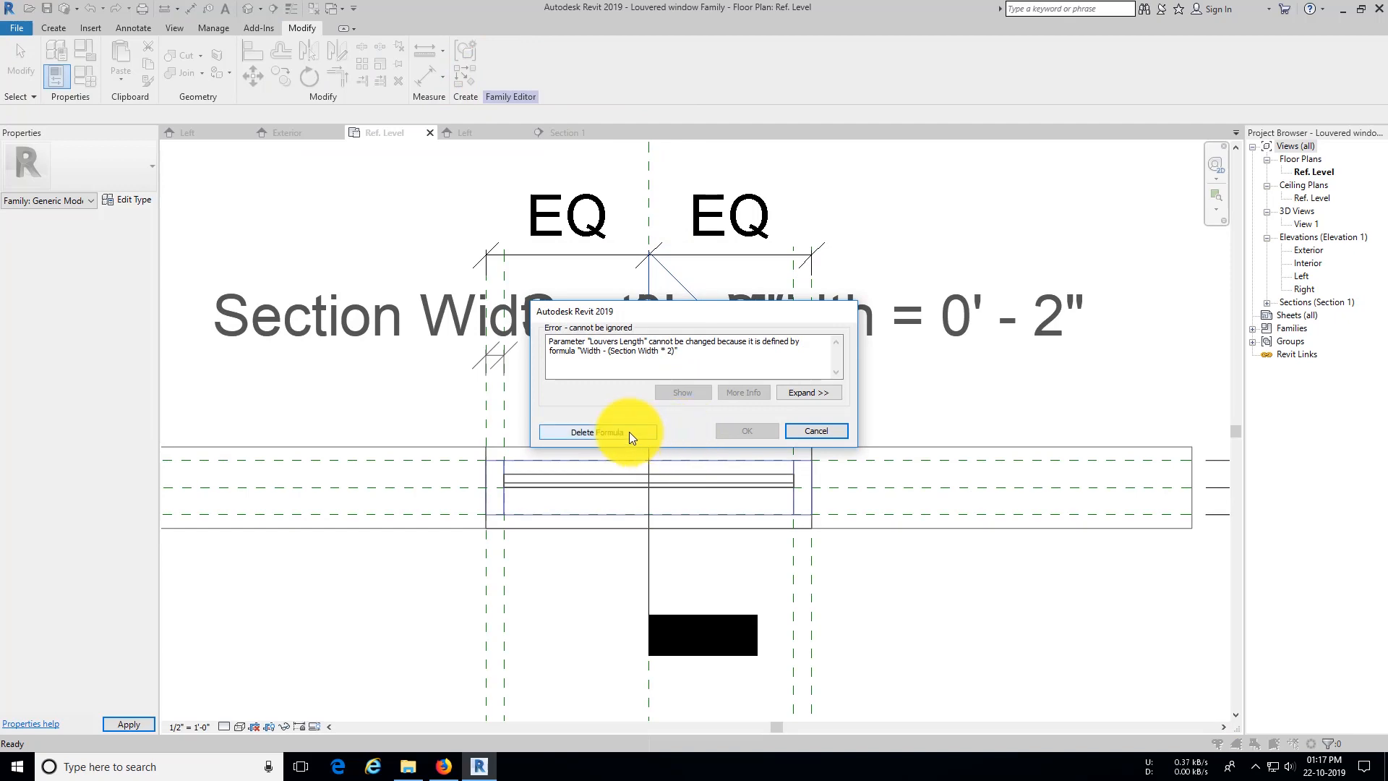
click(637, 431)
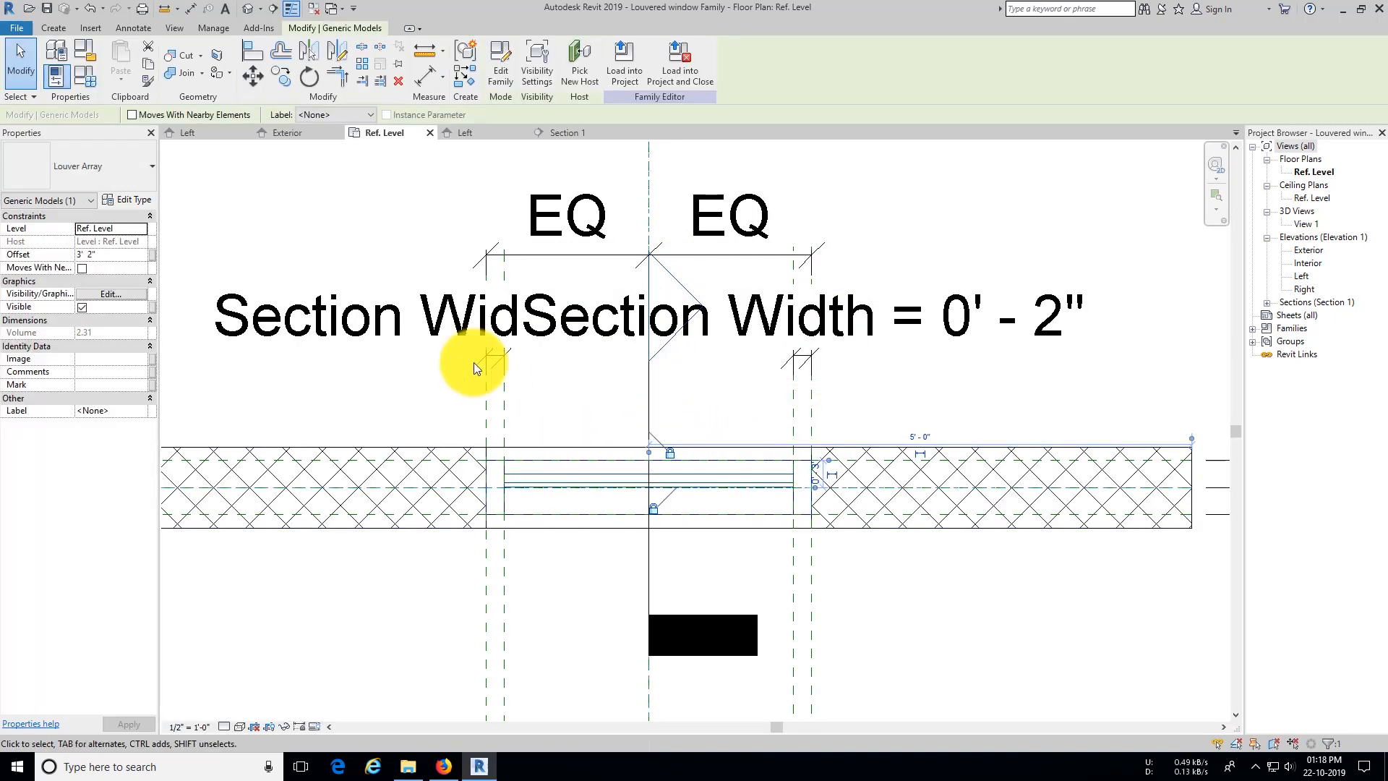
Step: In Section 1, review the louver array's type properties, and set the window family's Louver Height to 3" and apply it
click(566, 133)
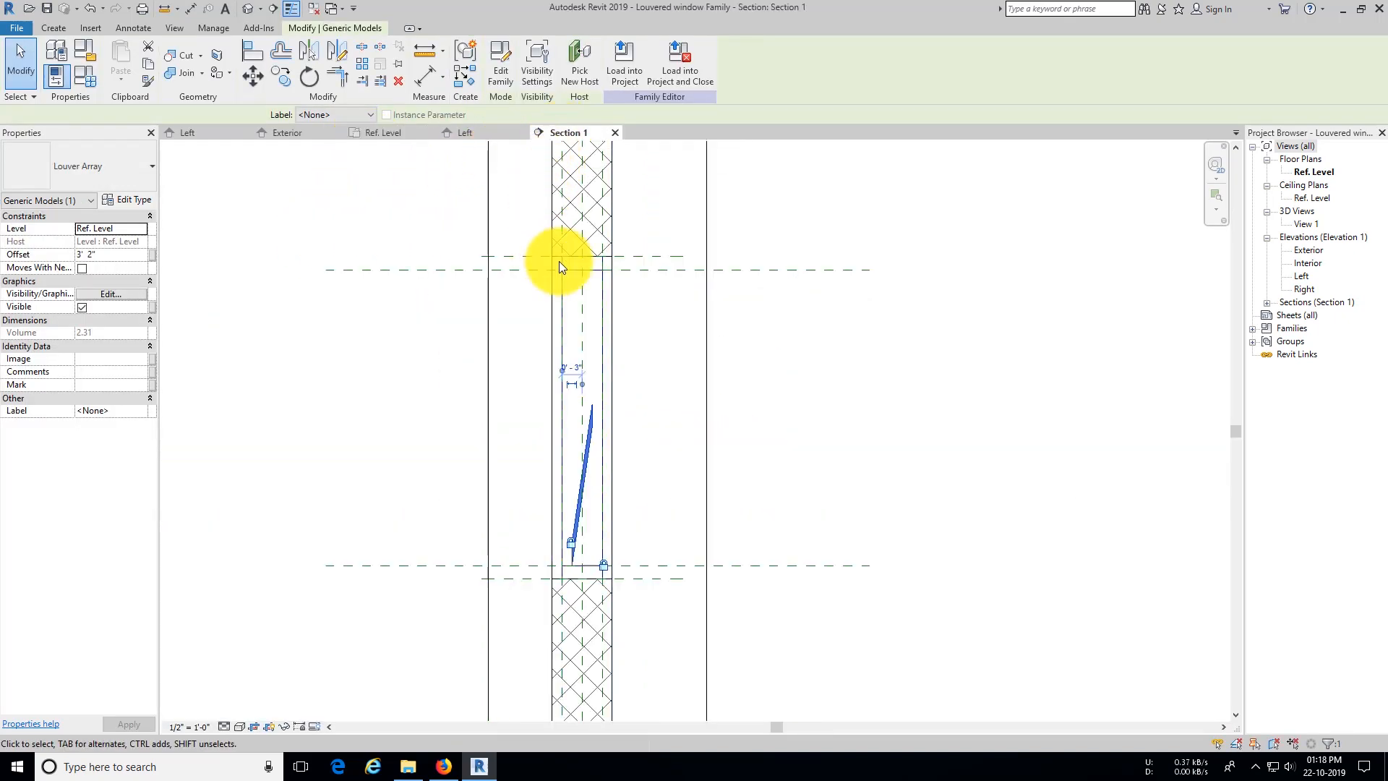
click(137, 201)
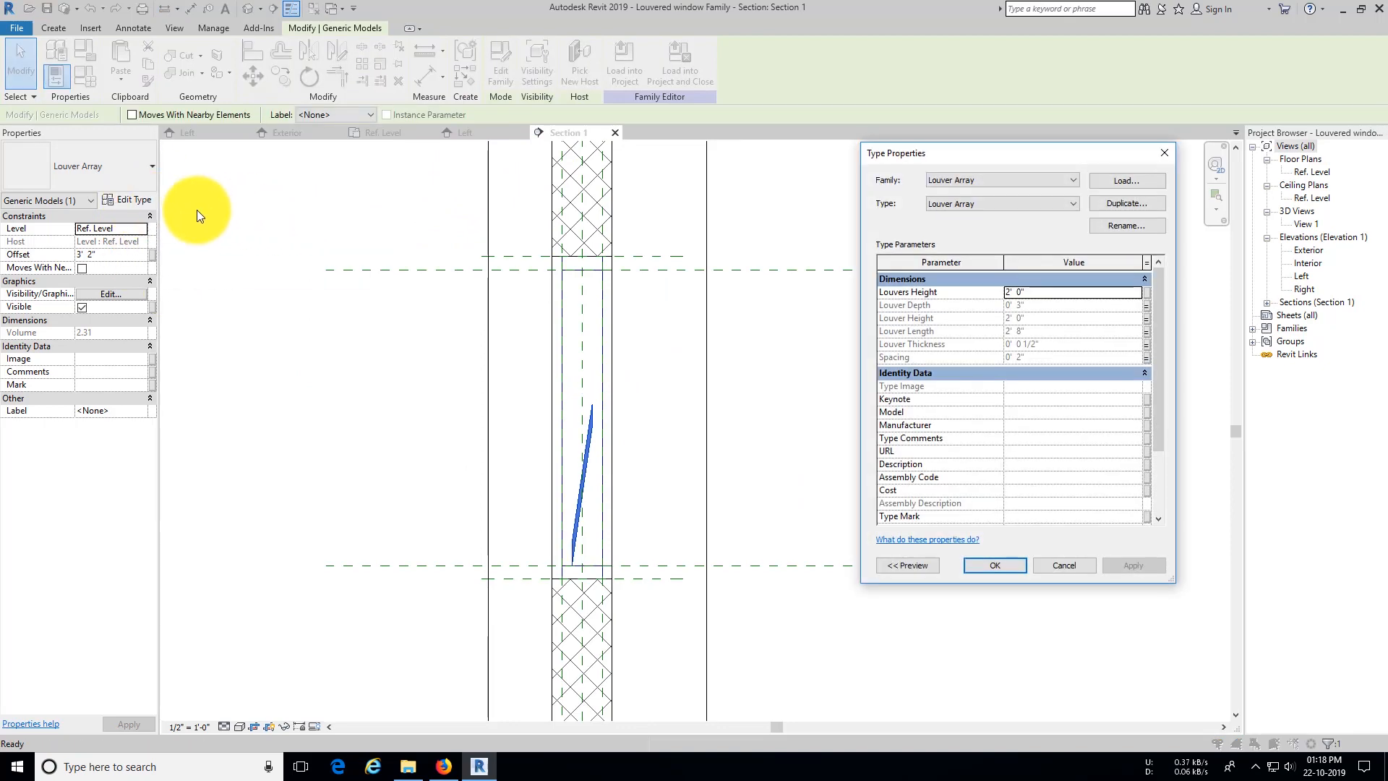
click(1047, 562)
click(83, 76)
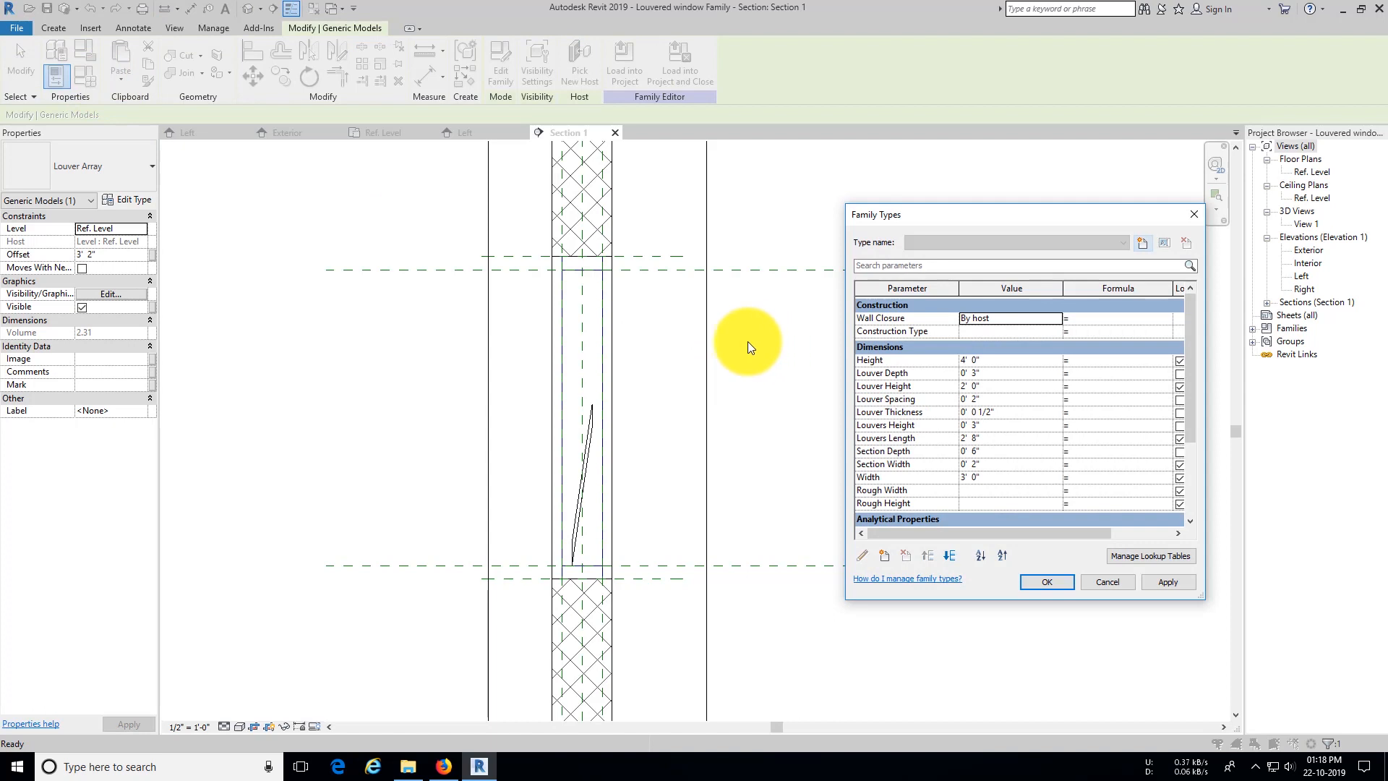
click(1017, 384)
text(3")
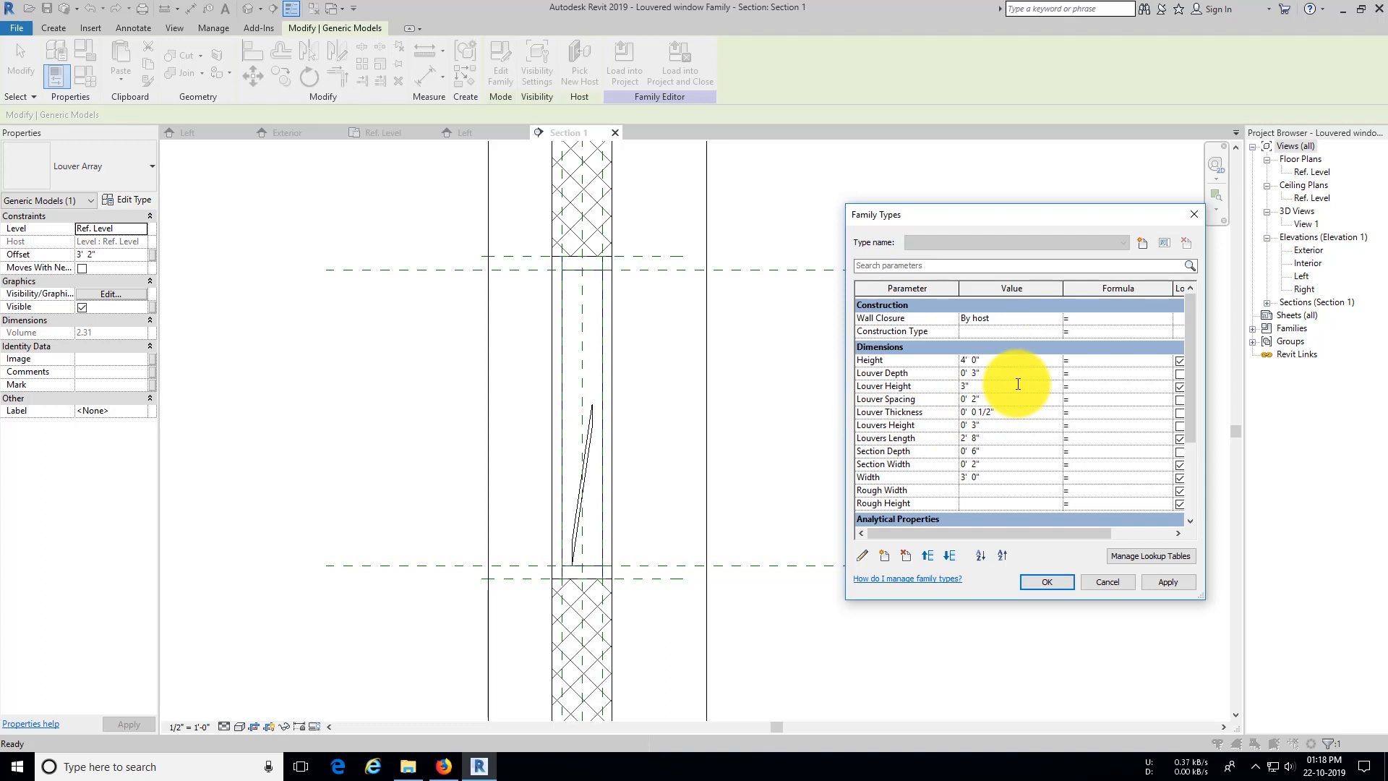
click(1168, 577)
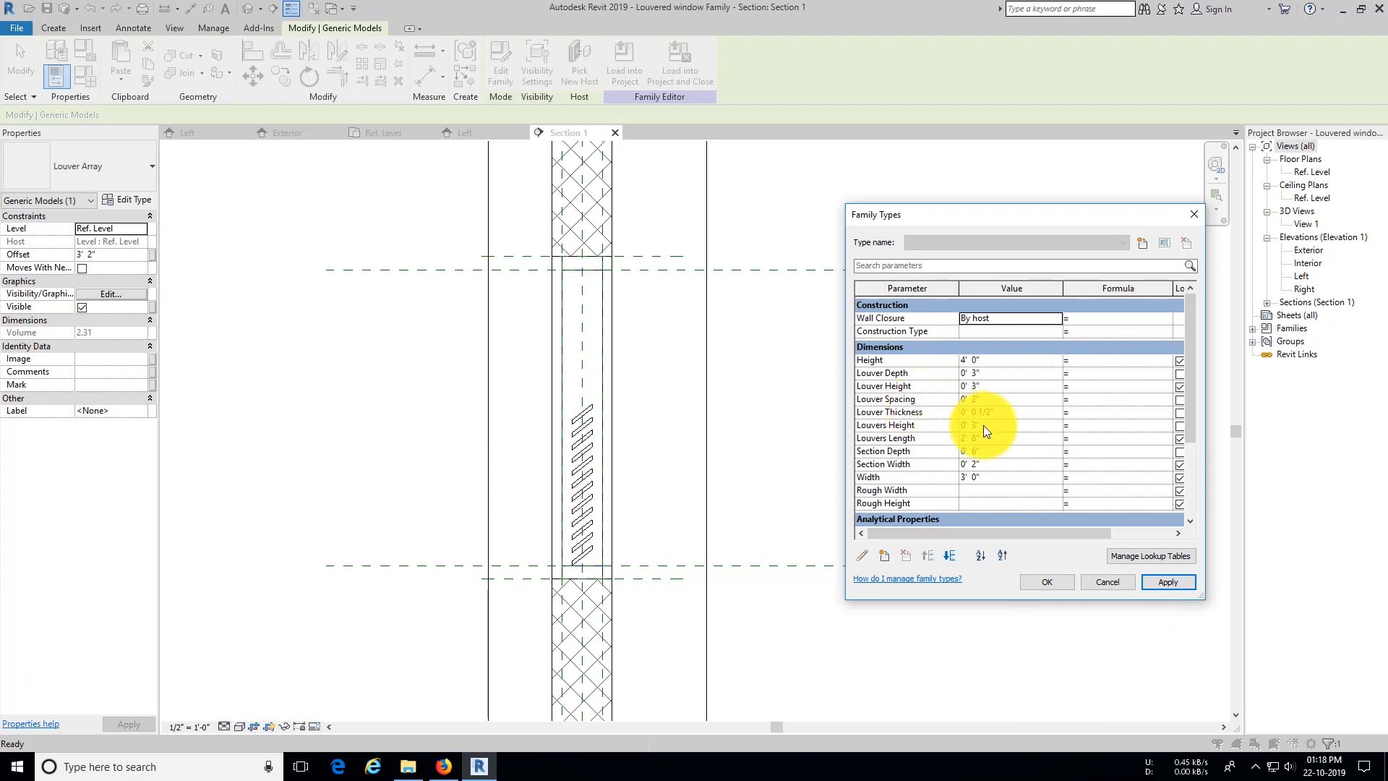
Step: Set the Louvers Height formula to Height - (Section Width * 2), copy the formula text, and apply the change
click(1096, 427)
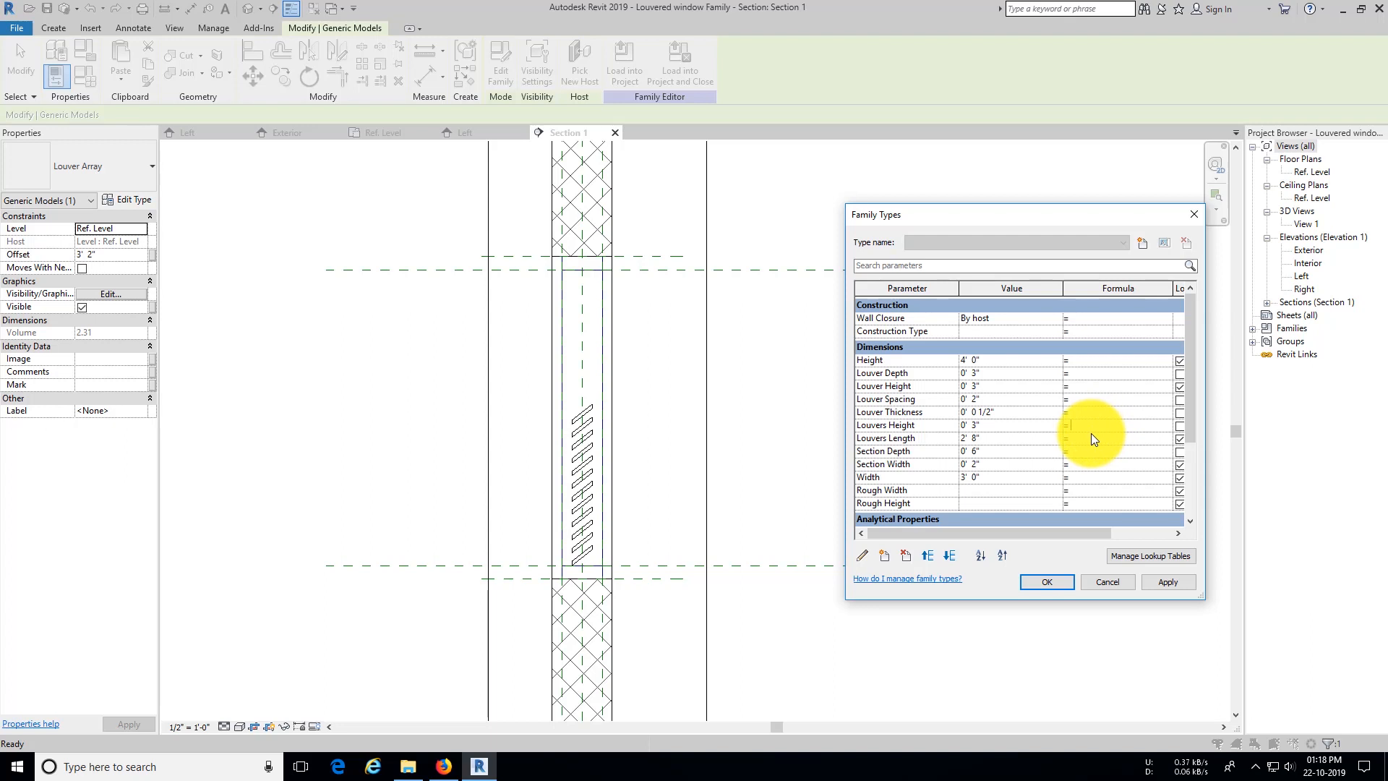
text(el)
text(ght-(Section Width*)
text(2)
drag(1071, 426, 1202, 425)
key(ctrl+c)
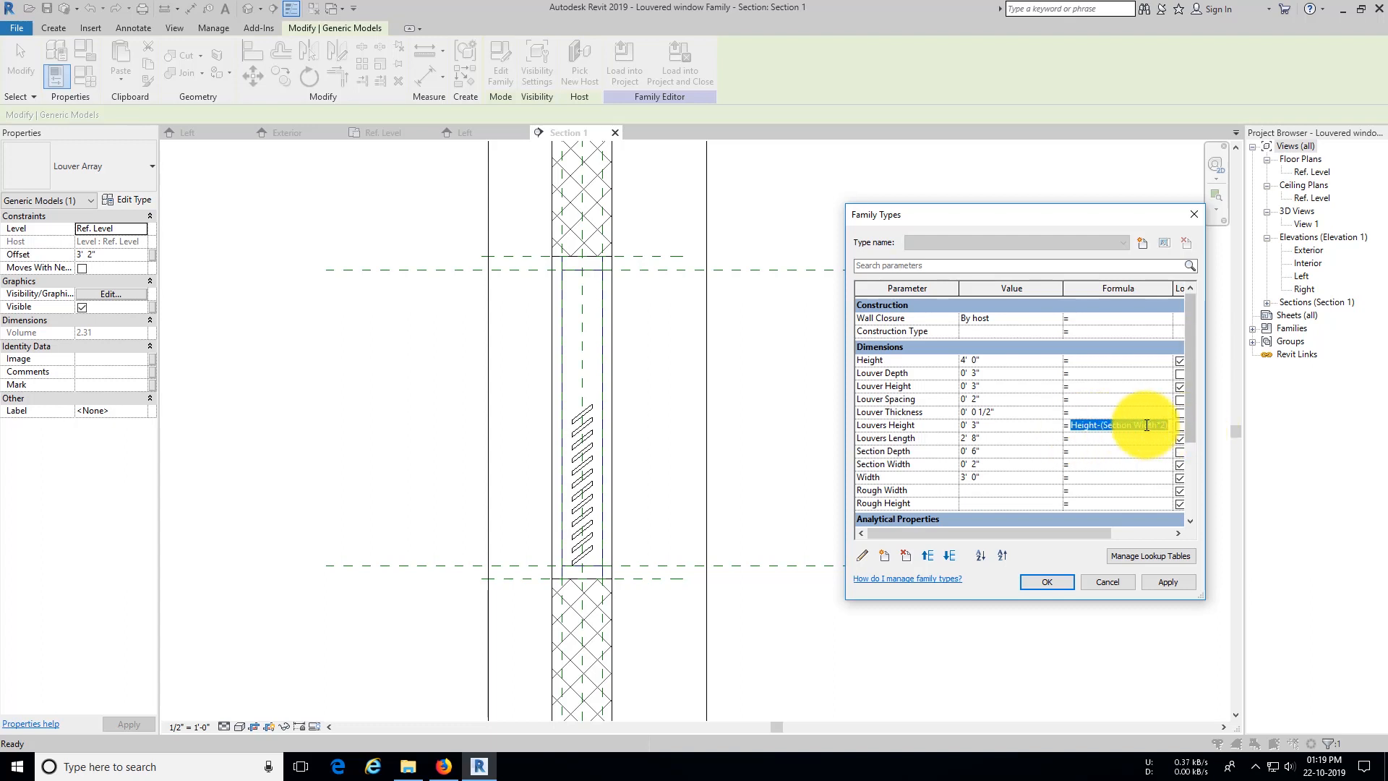
click(1110, 445)
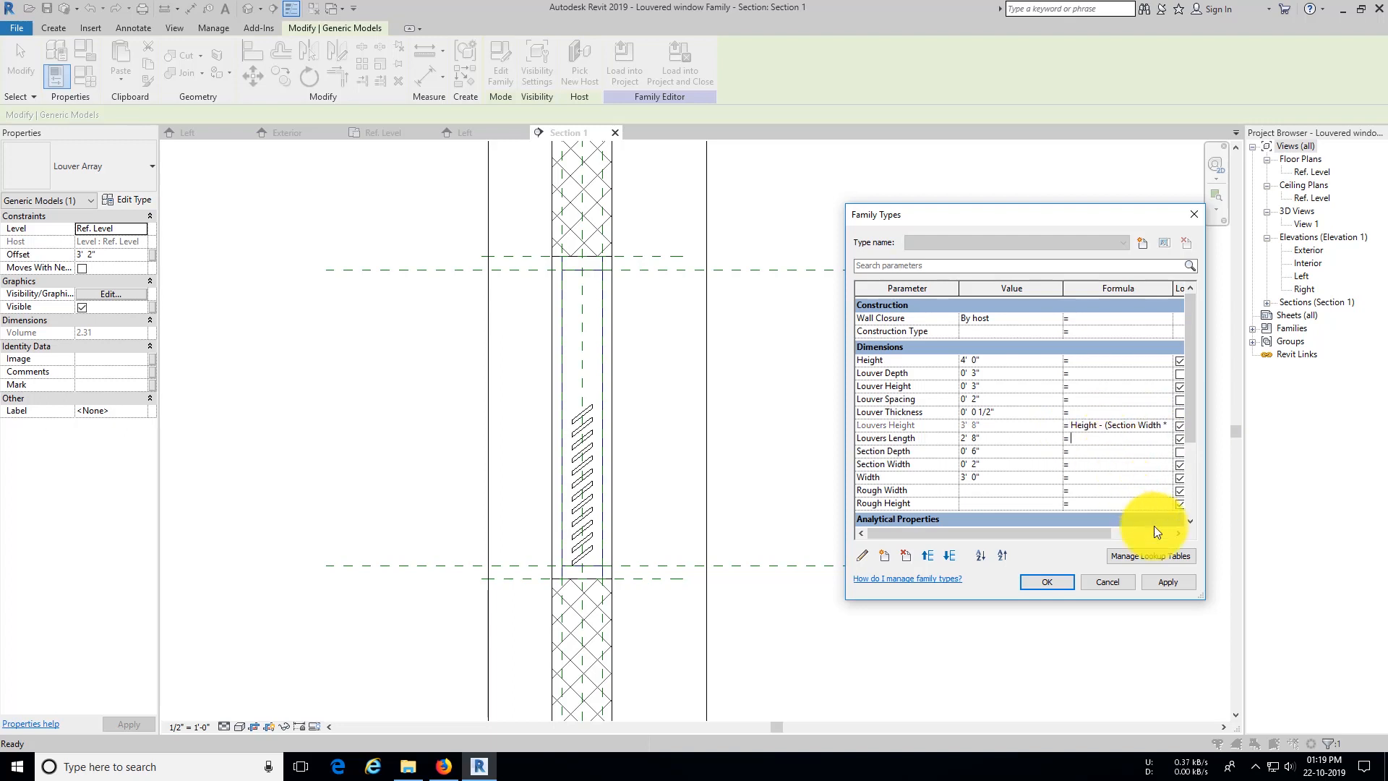
click(1166, 580)
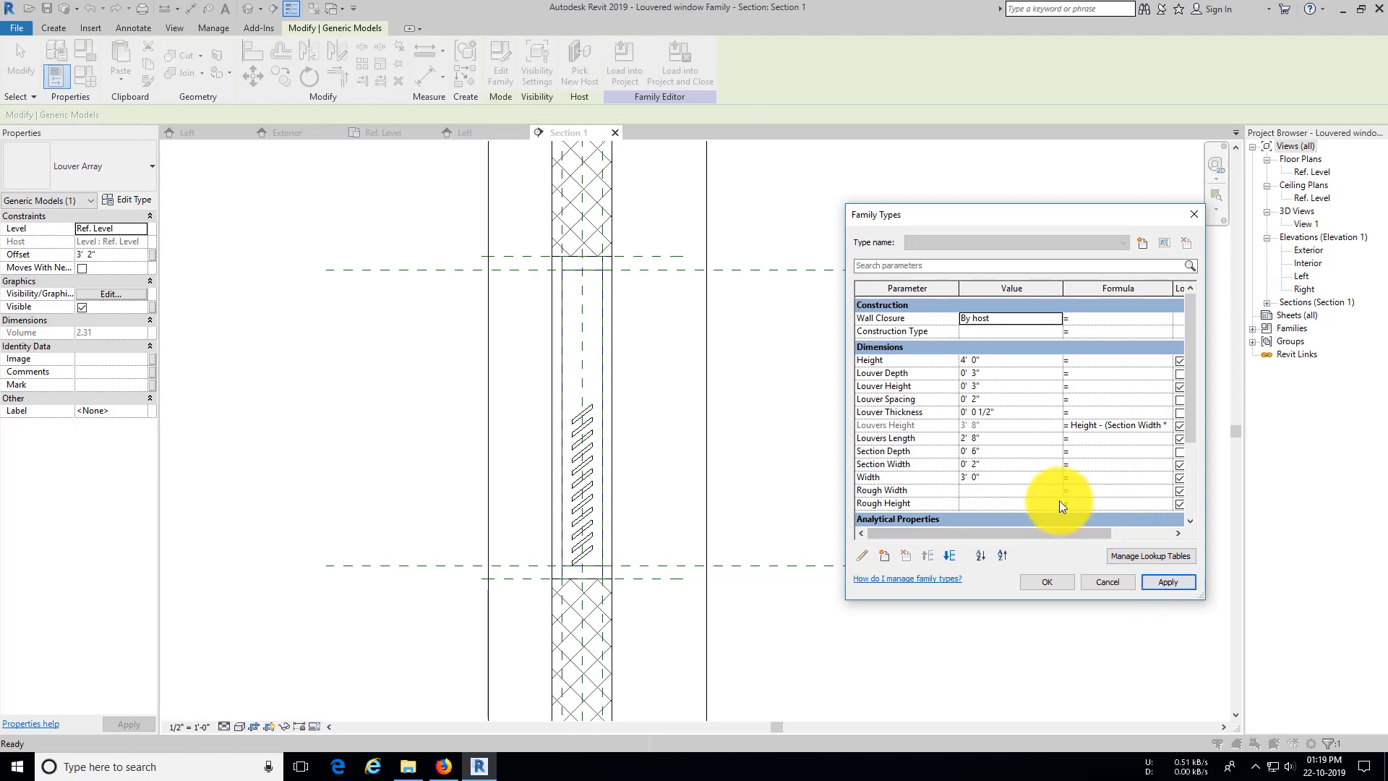
Step: Reuse the copied formula for Louvers Length as Width - (Section Width * 2), and accept the family types
click(1090, 440)
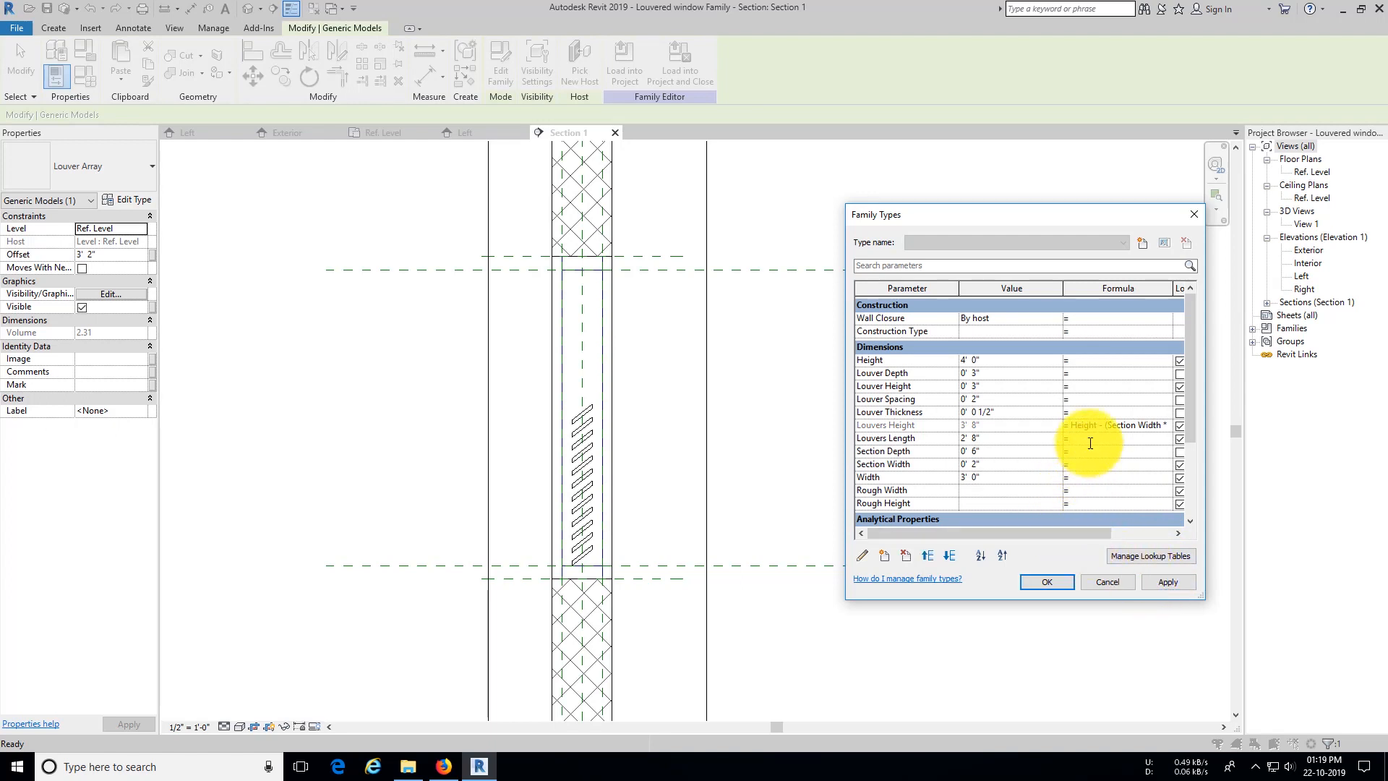
key(ctrl+v)
drag(1098, 443, 1071, 443)
text(Width)
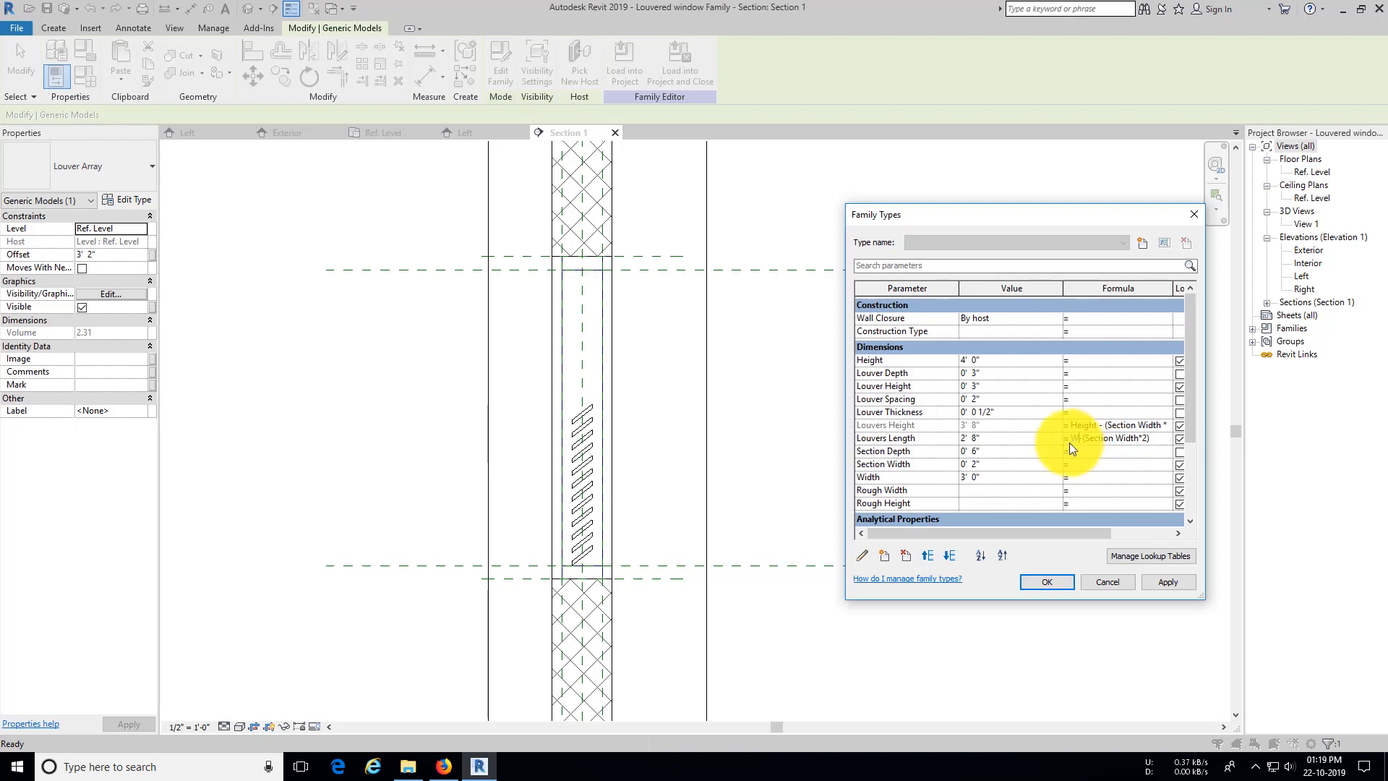
click(1163, 579)
click(1067, 578)
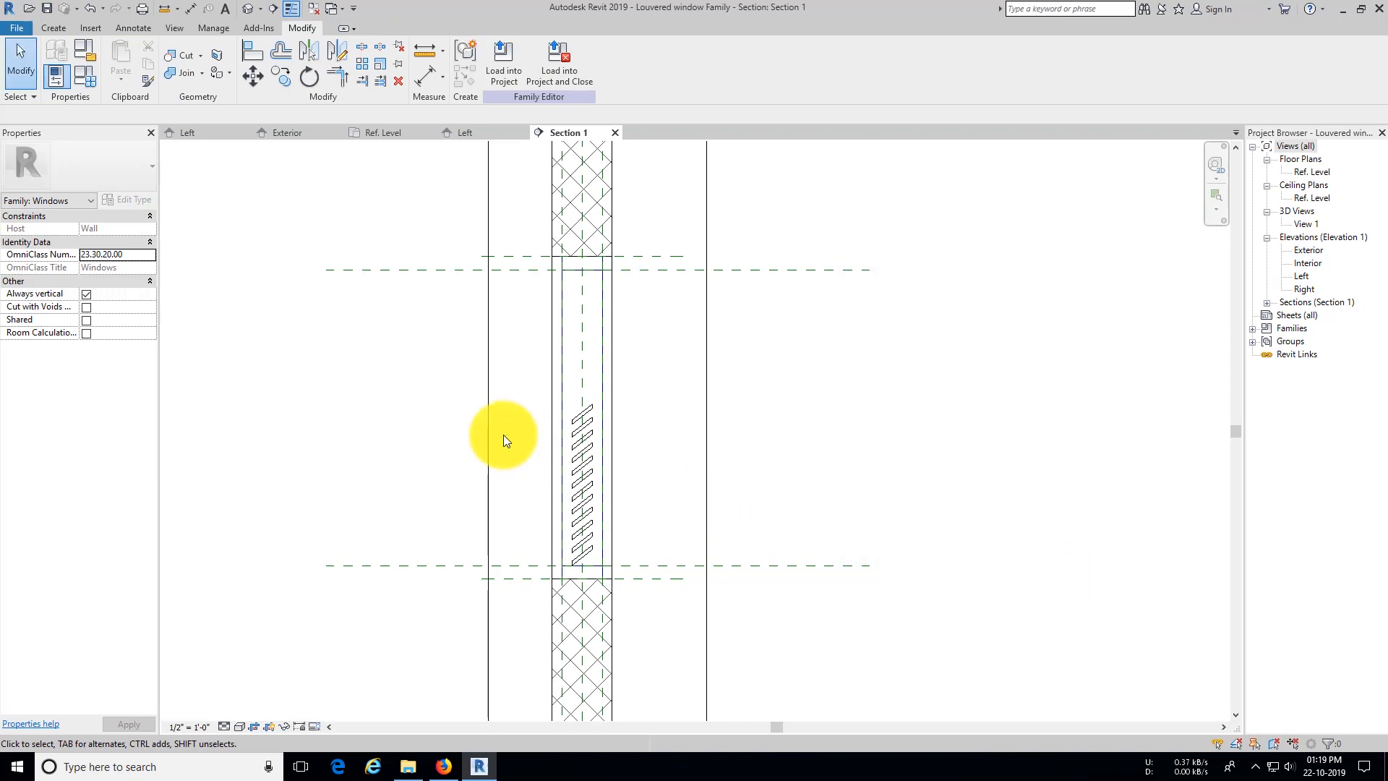
Step: Associate the nested louver array's Louvers Height with the window family's Louvers Height parameter and accept the type properties
click(580, 445)
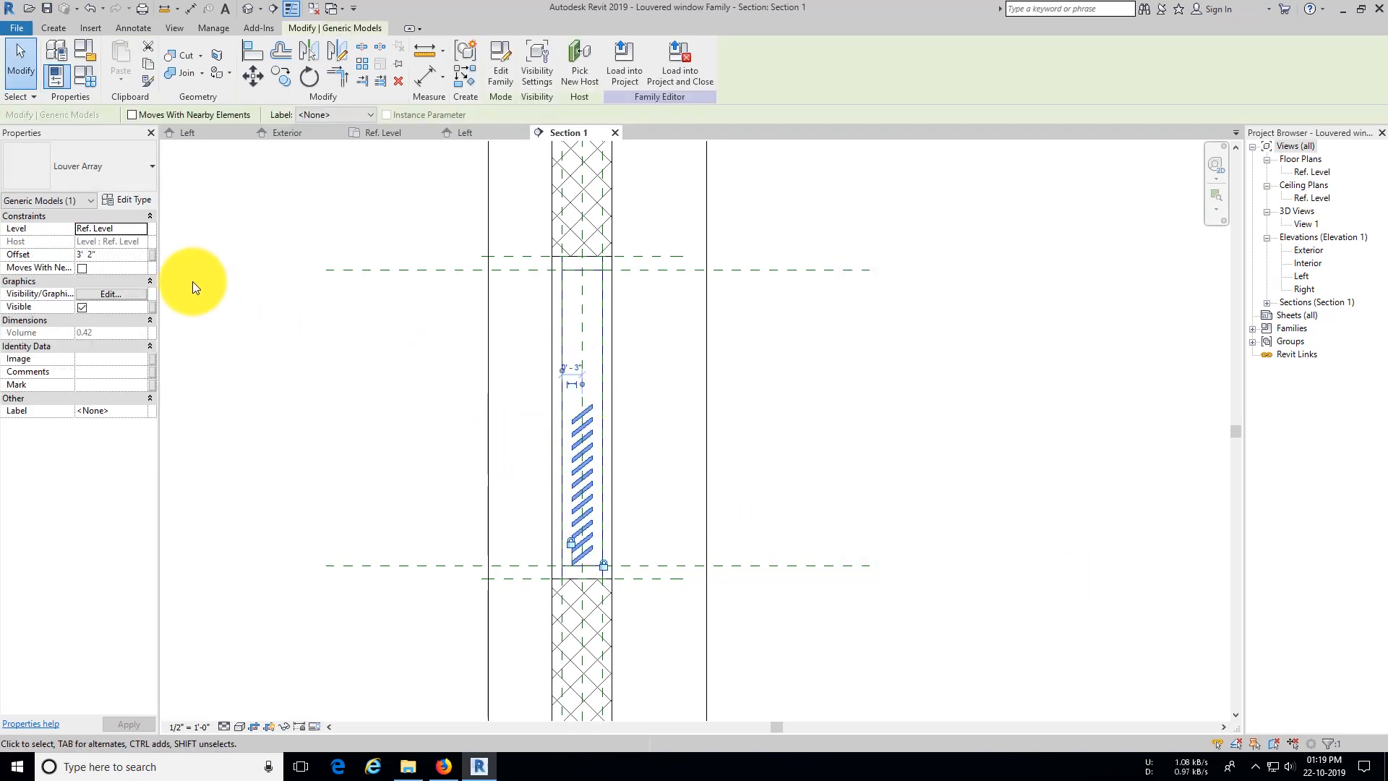
click(132, 198)
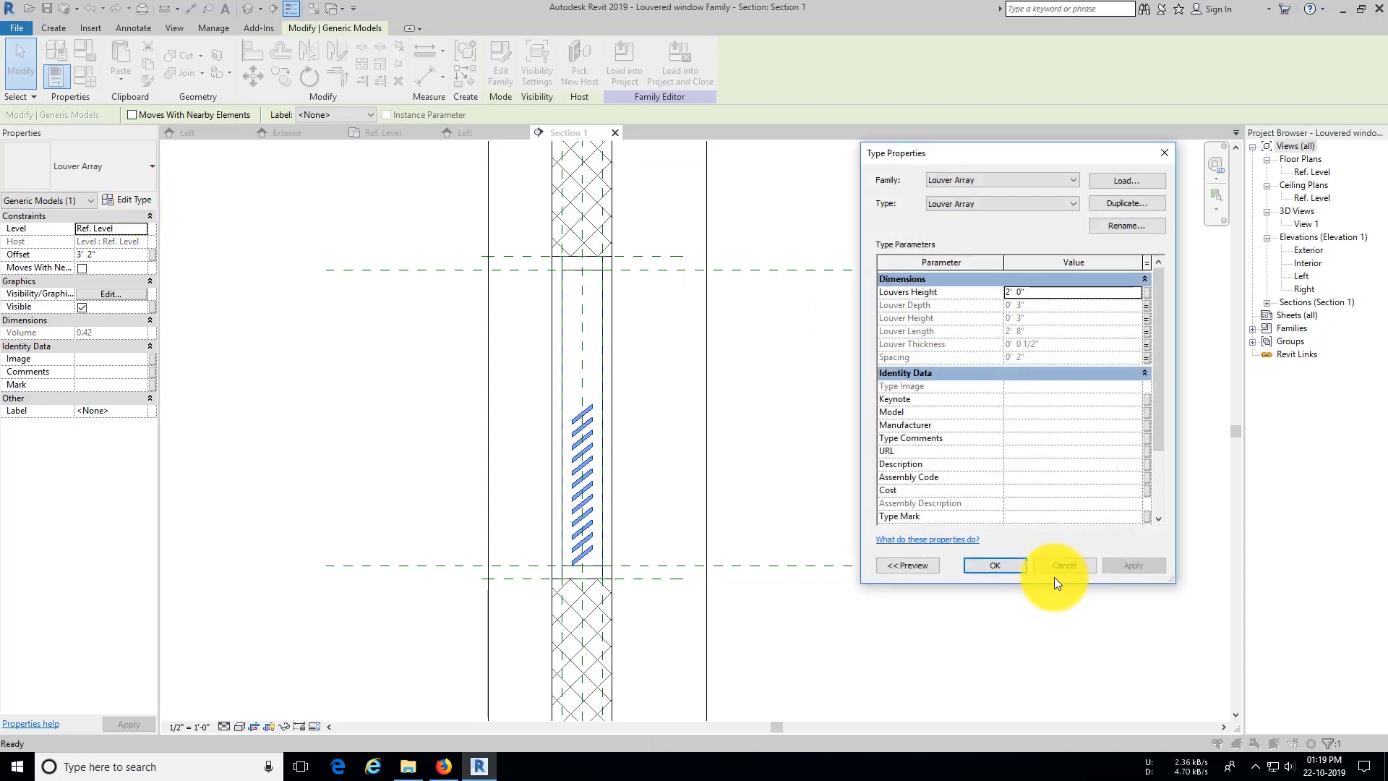
click(1148, 293)
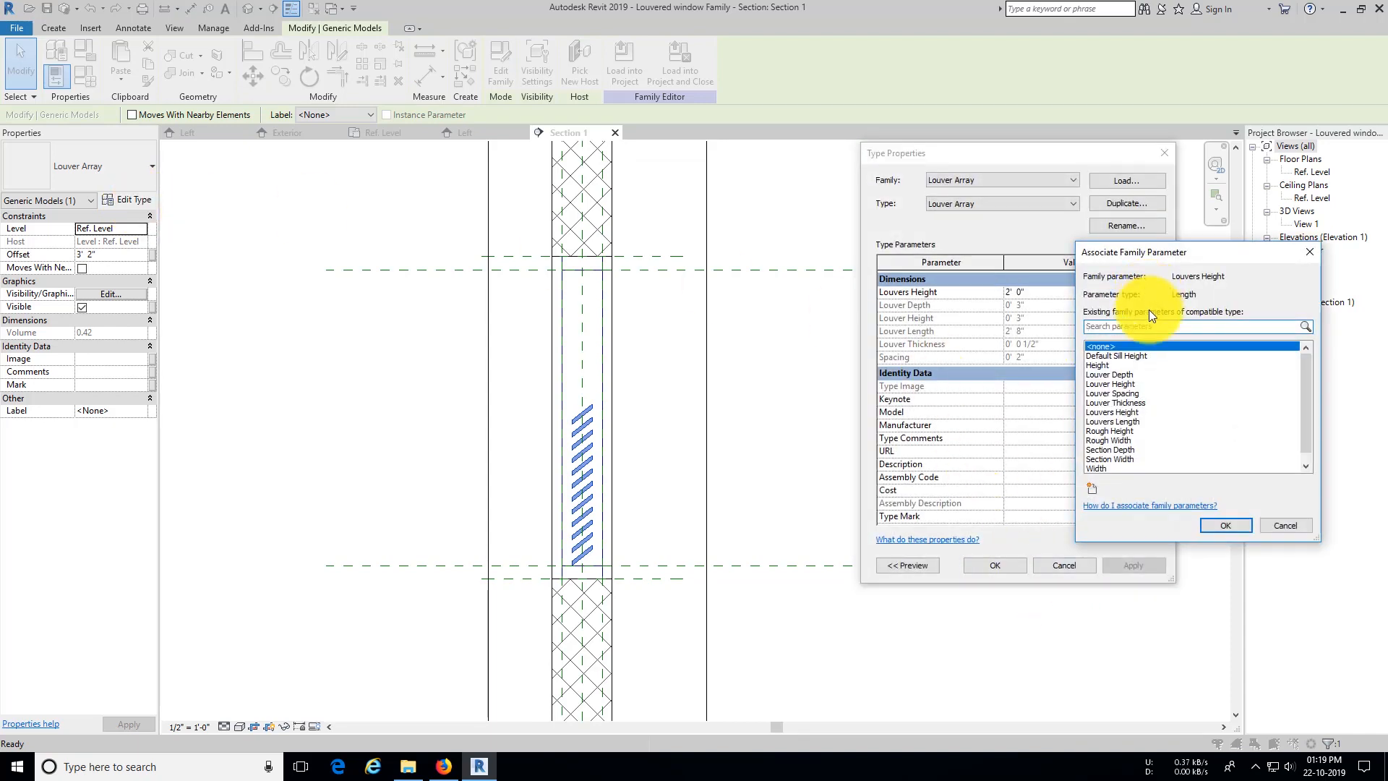
click(1129, 413)
click(1224, 525)
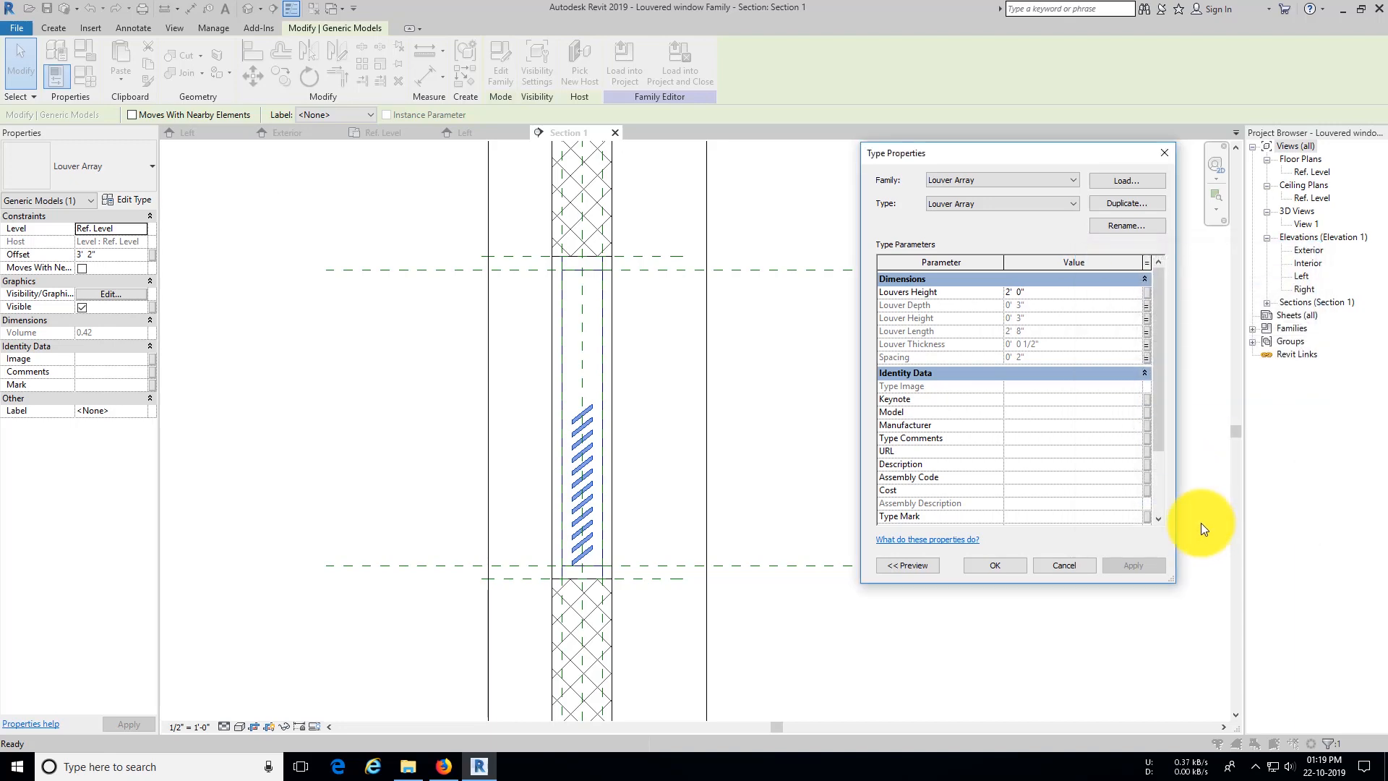
click(994, 566)
click(943, 517)
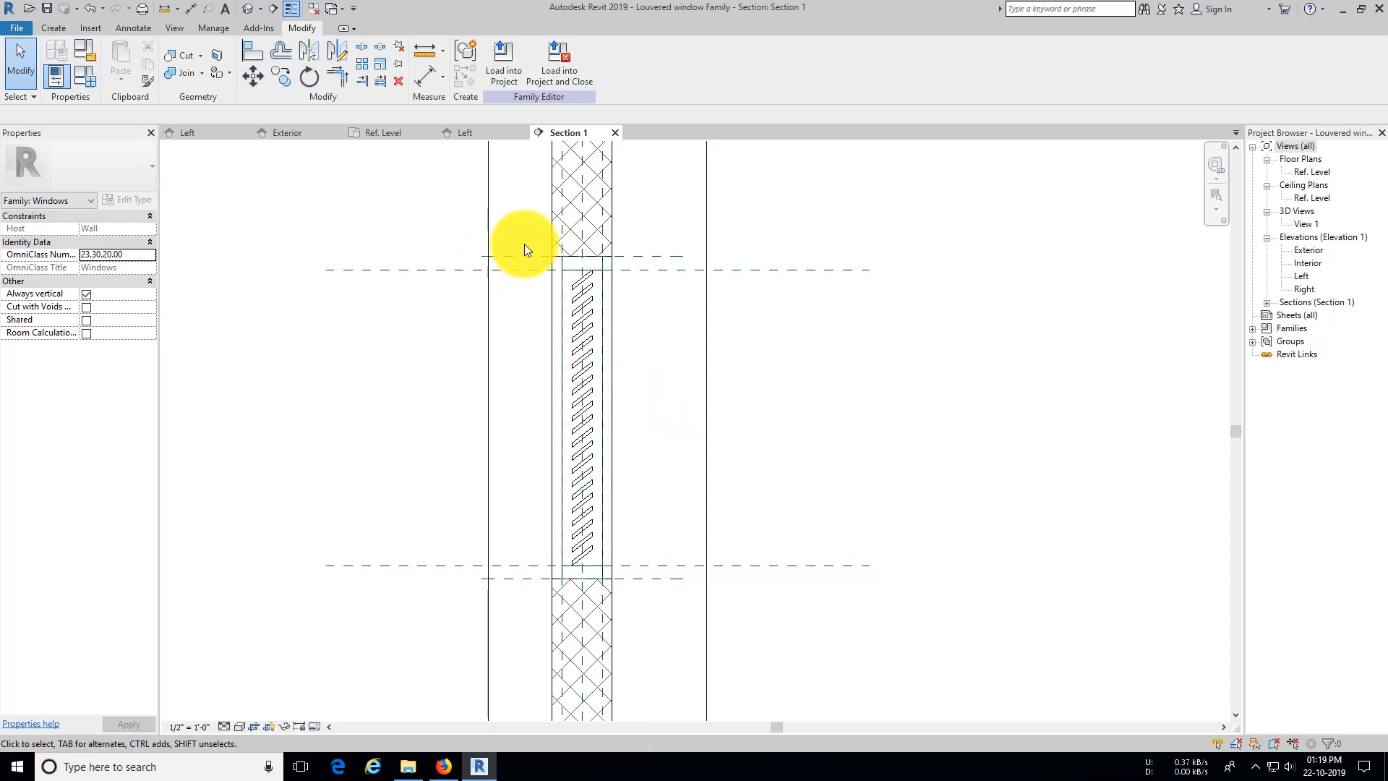
Step: Check the louver array's associated type properties, and set the window family's Louver Spacing to 3" and apply it
scroll(372, 327, down, 2)
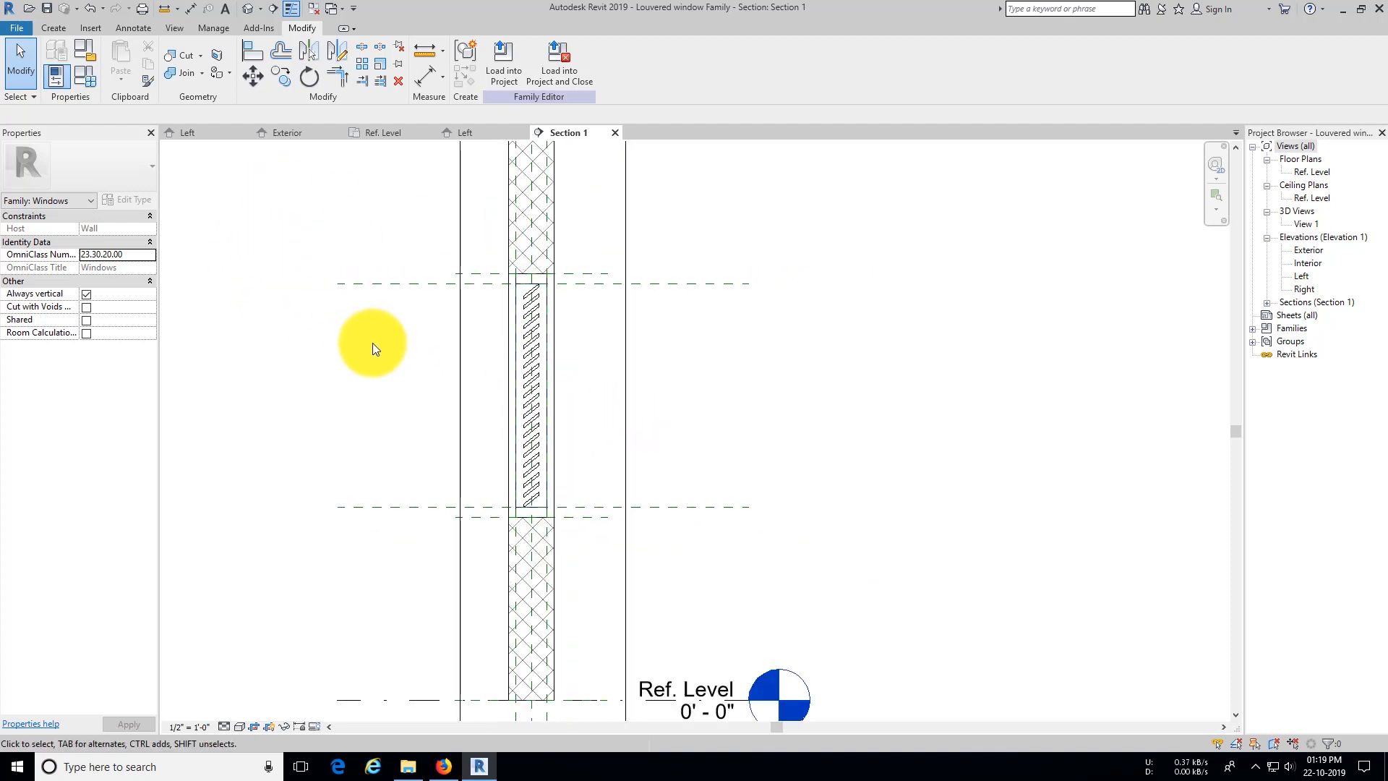
click(534, 367)
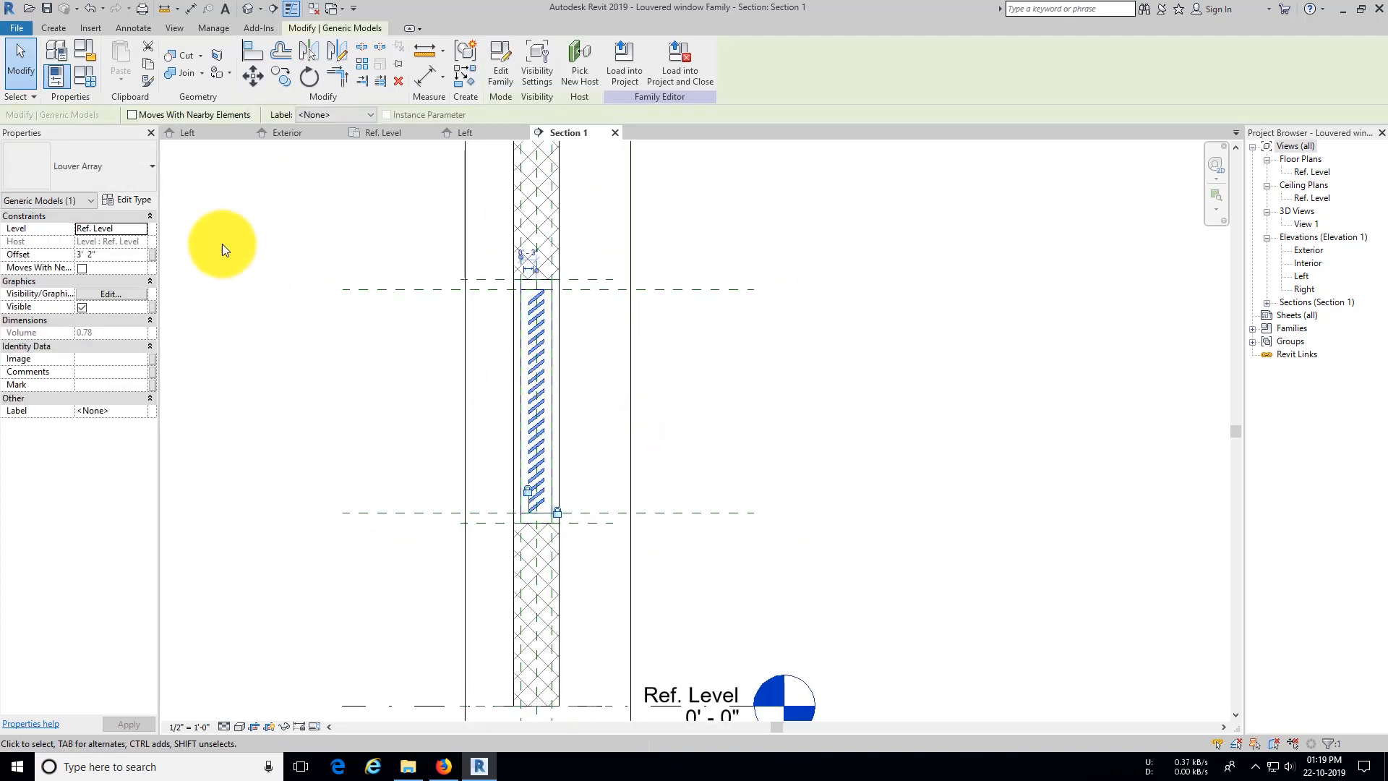
click(127, 201)
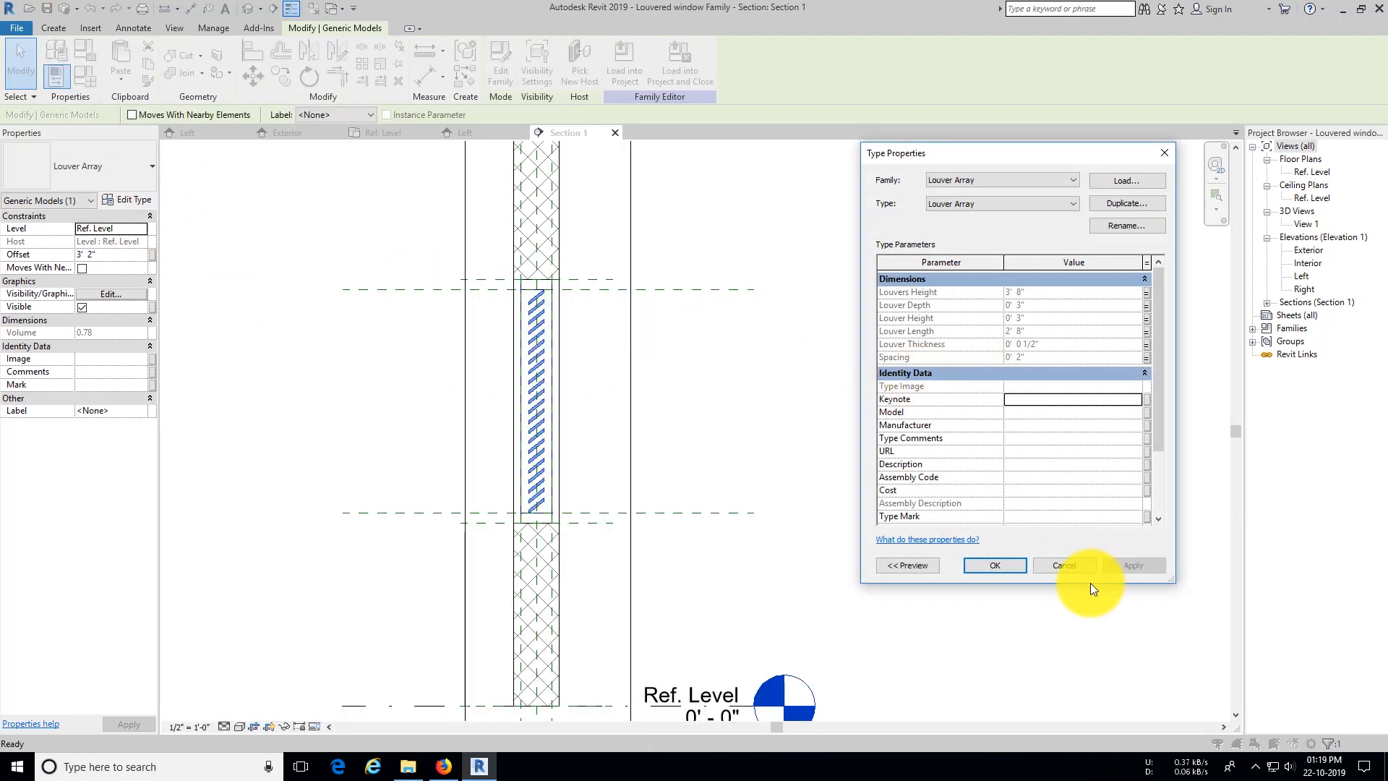
click(1081, 567)
click(84, 74)
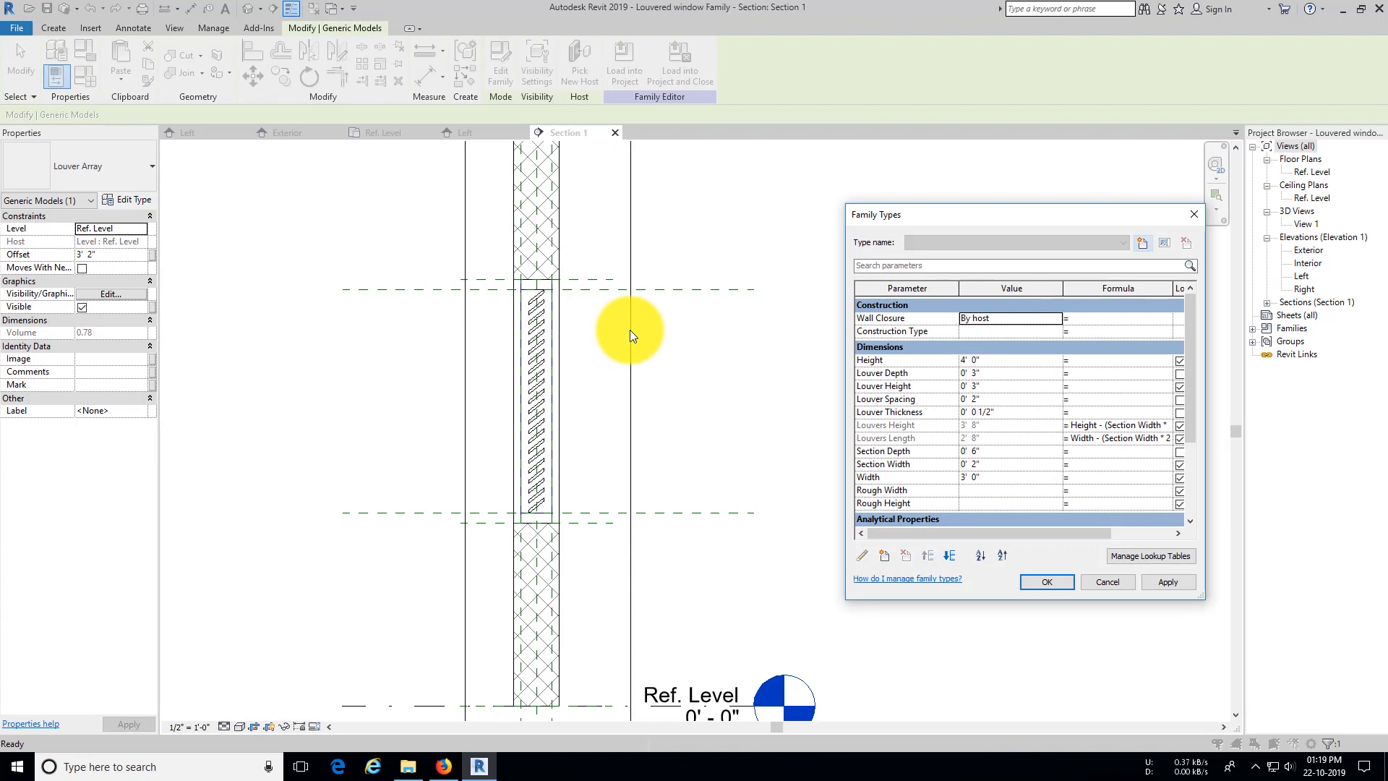
click(1022, 397)
text(3")
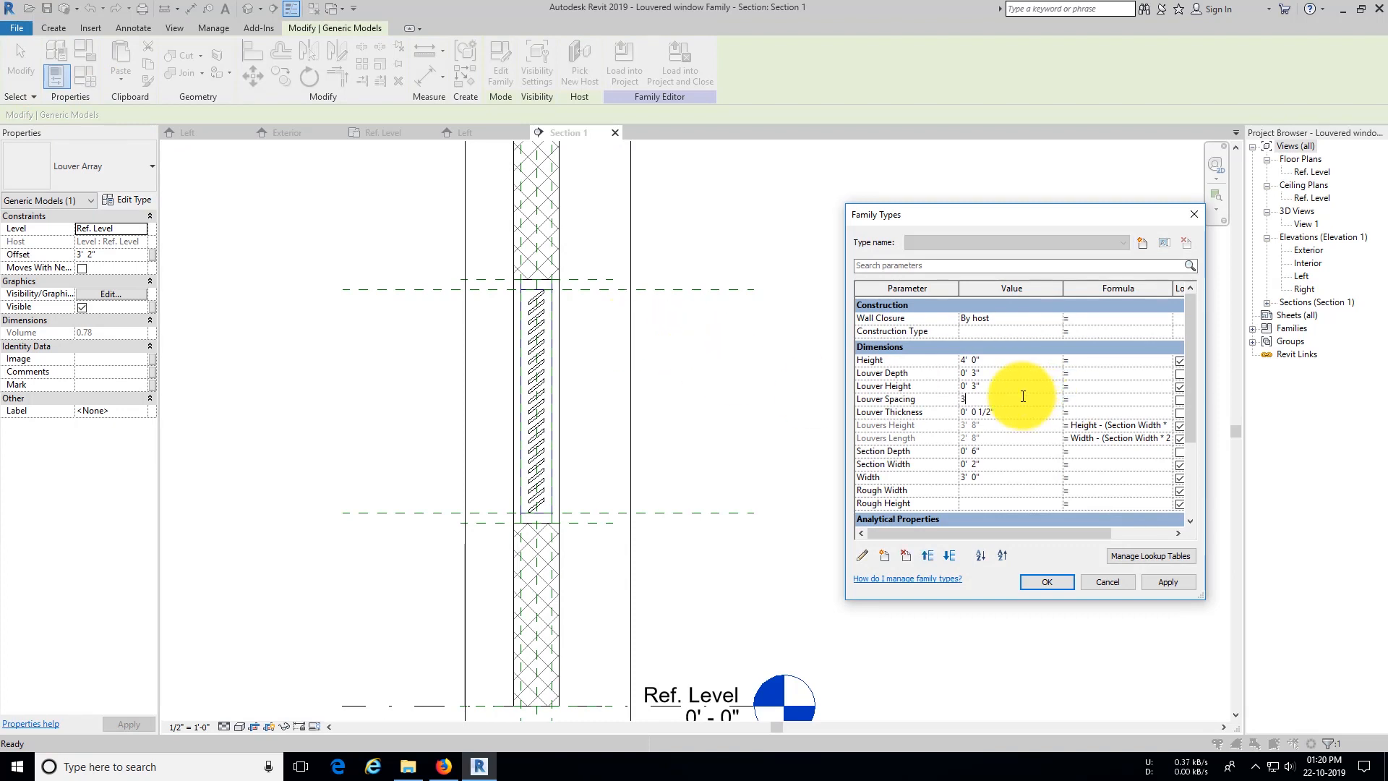
click(1160, 583)
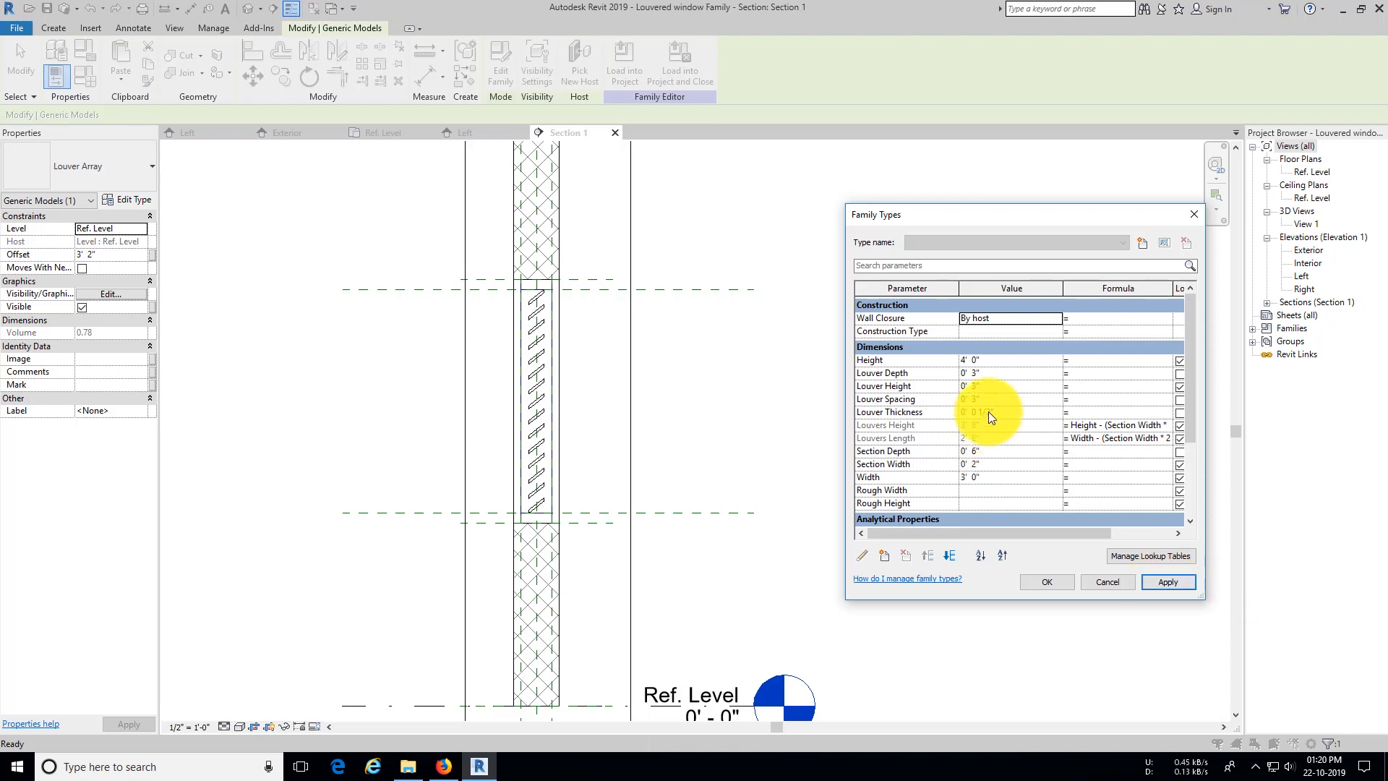
Step: Set the window family's Louver Height to 2" and apply the change
click(1013, 387)
text(2)
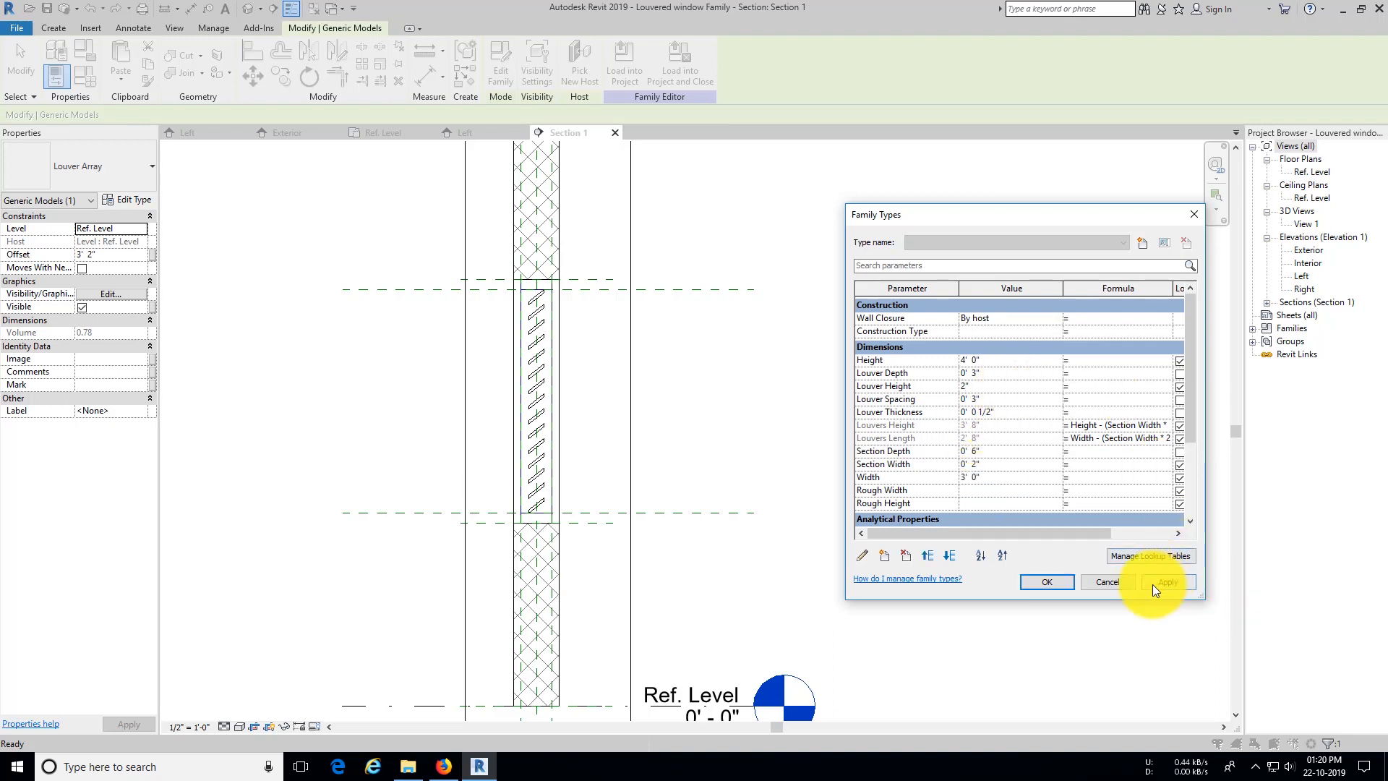
click(1153, 583)
Step: Set the window family's Louver Height back to 3" and apply the change
click(1013, 403)
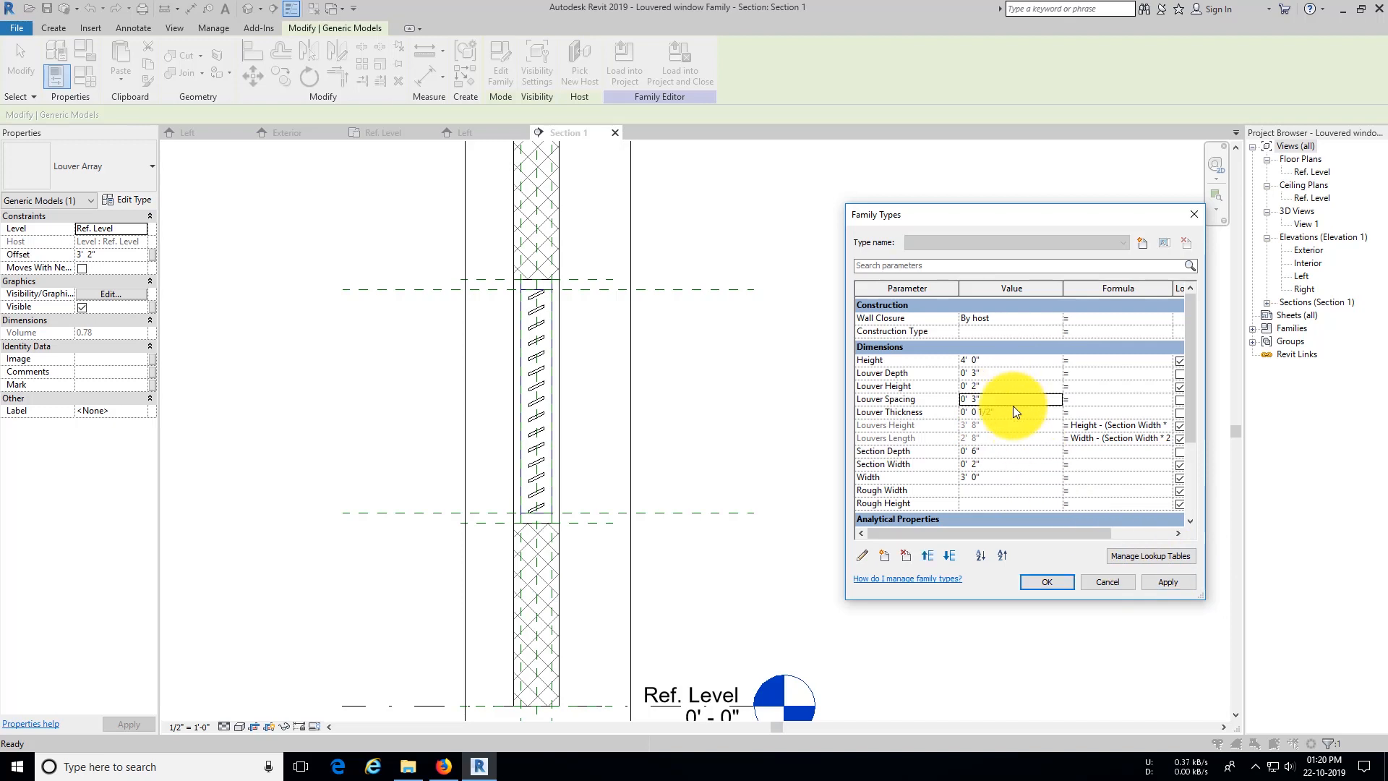
click(1011, 388)
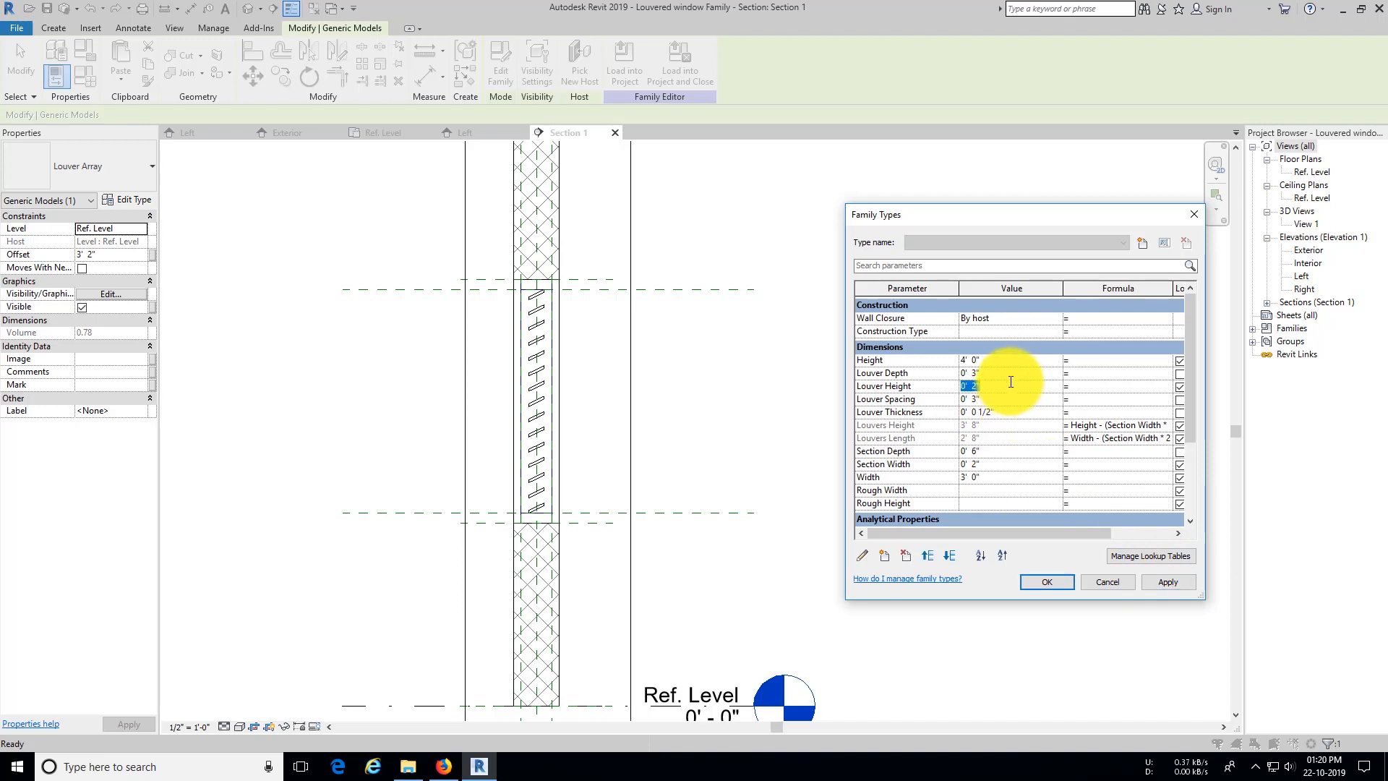
click(1014, 399)
click(1011, 388)
text(3")
click(1163, 582)
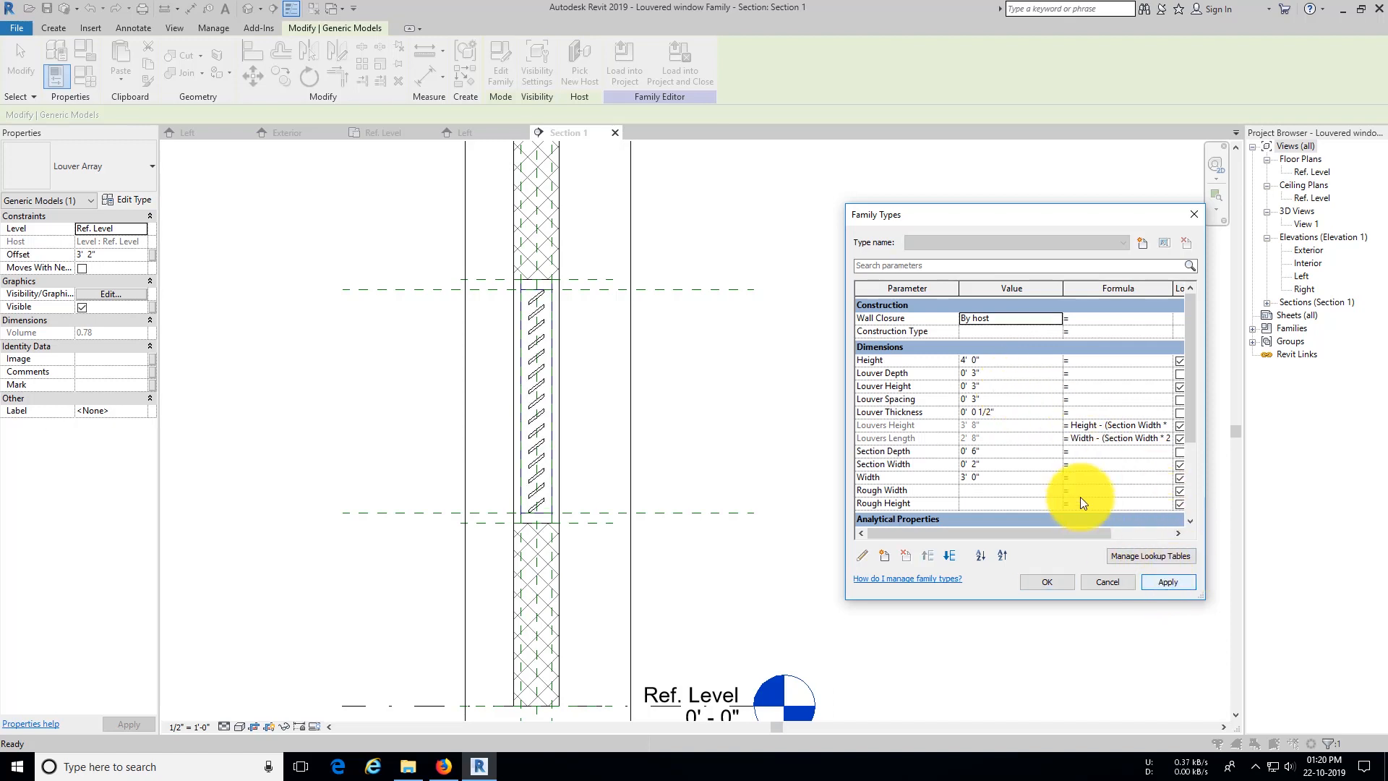
Step: Set the window family's Louver Depth to 6" and apply the change
click(1013, 374)
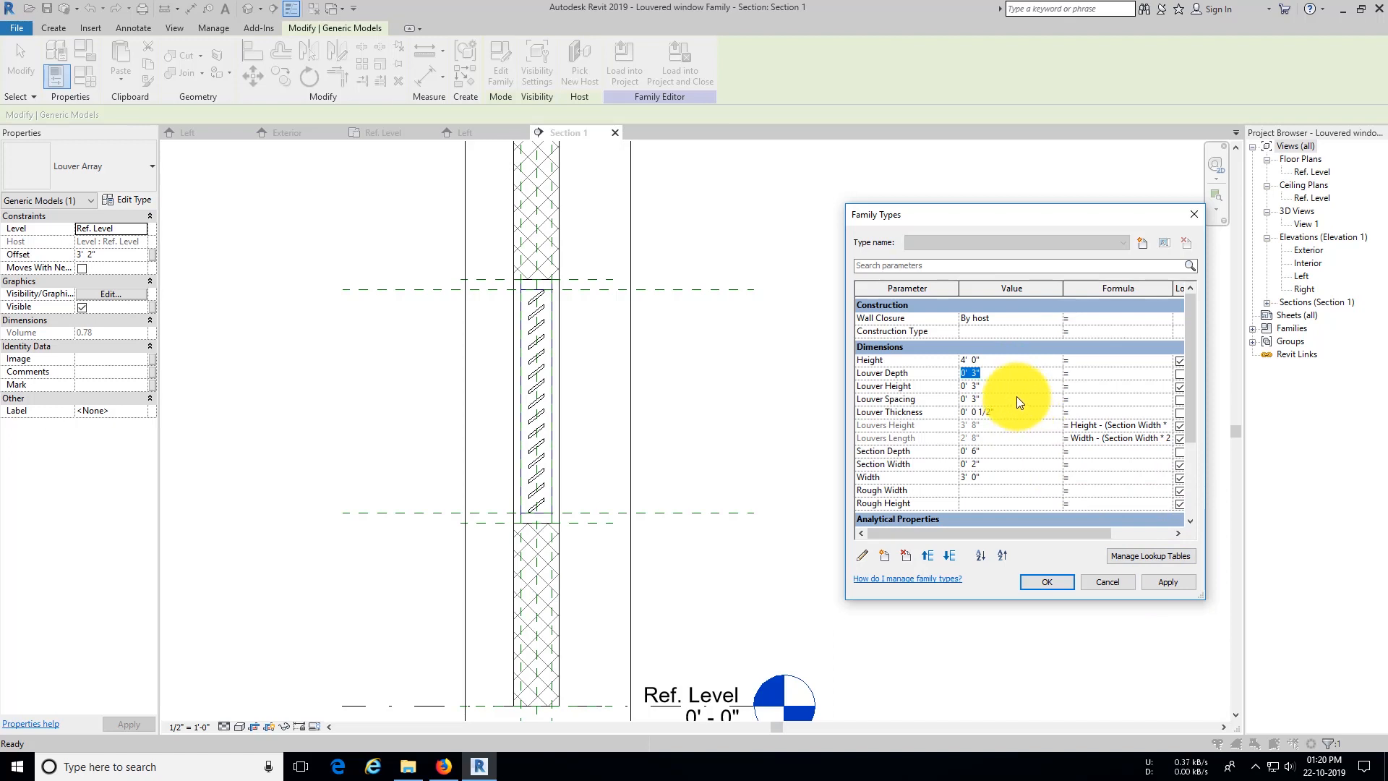
text(6)
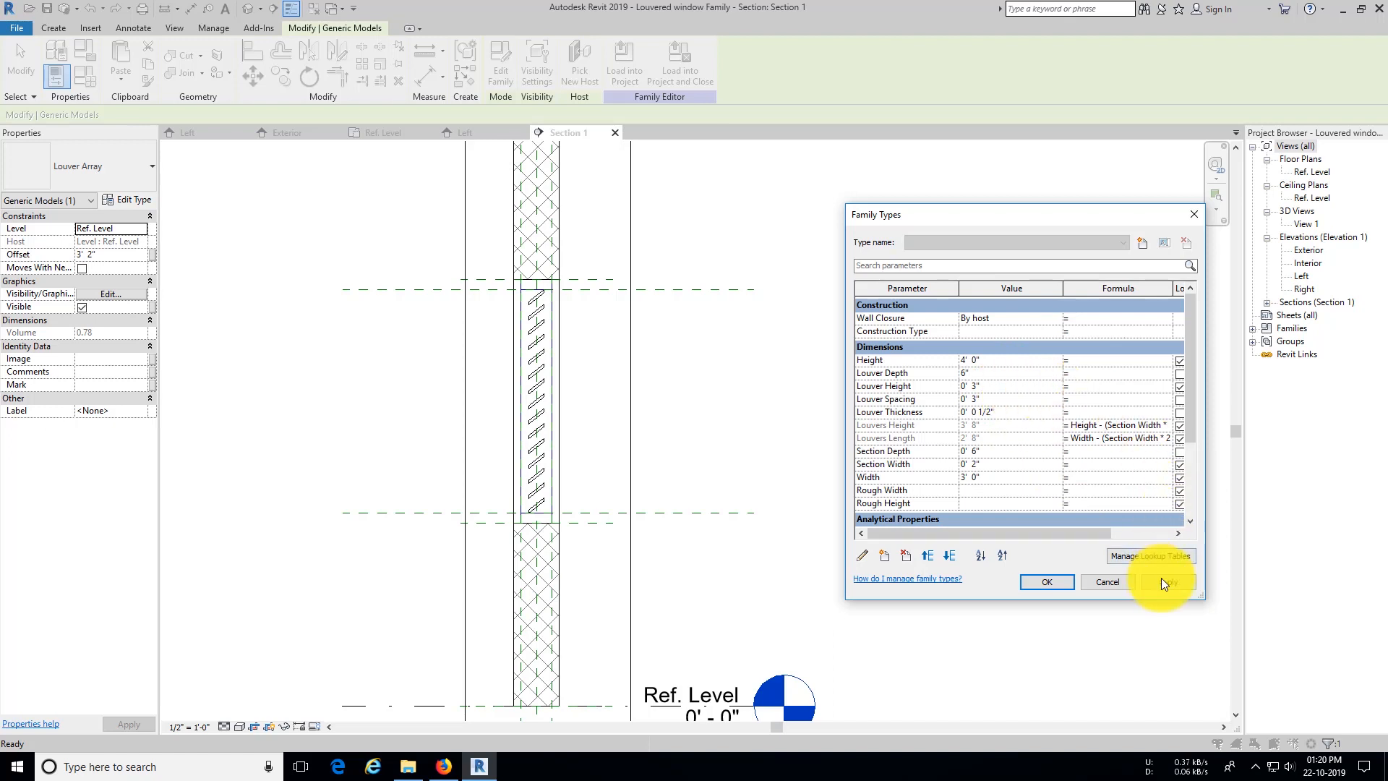
click(1161, 579)
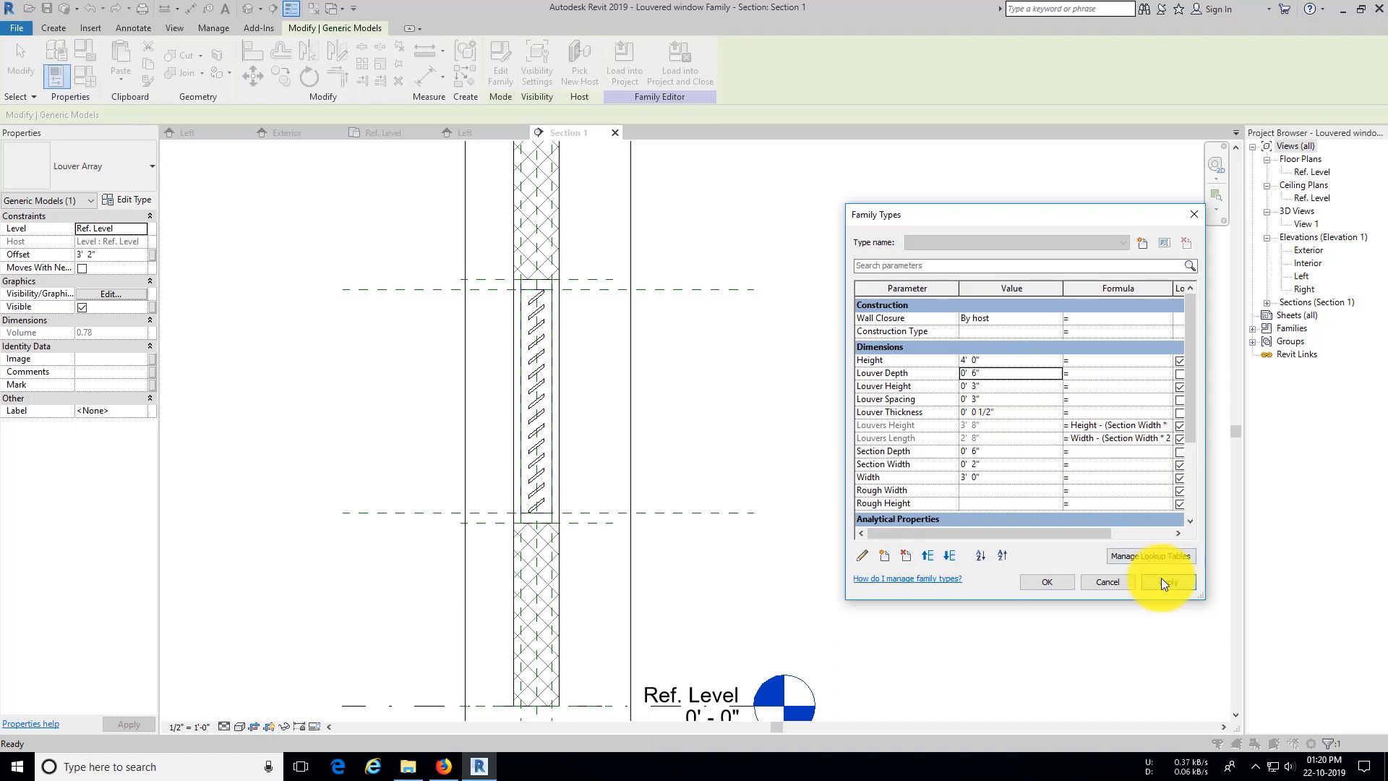
Step: Return the Louver Depth to 3", apply it, and accept the family types
click(1013, 374)
text(3")
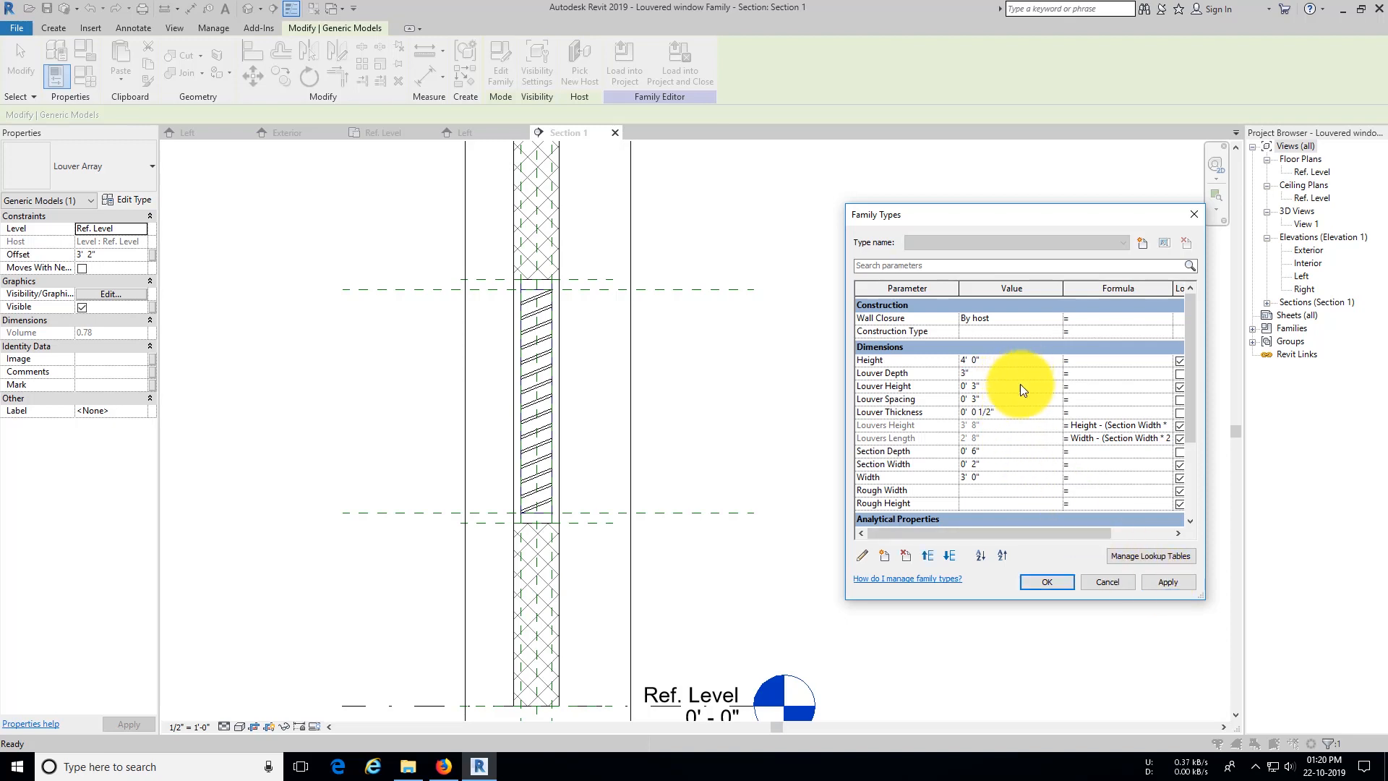
click(1164, 583)
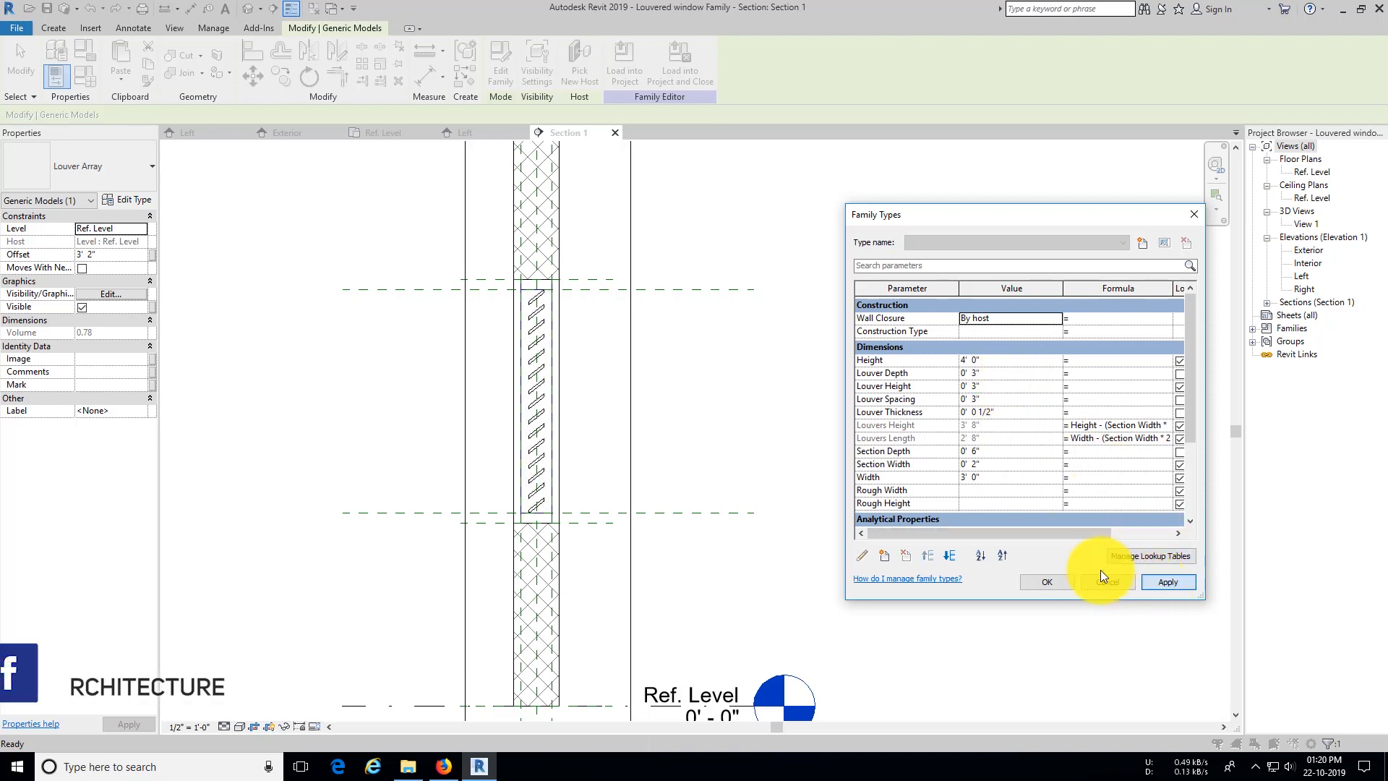
click(1049, 583)
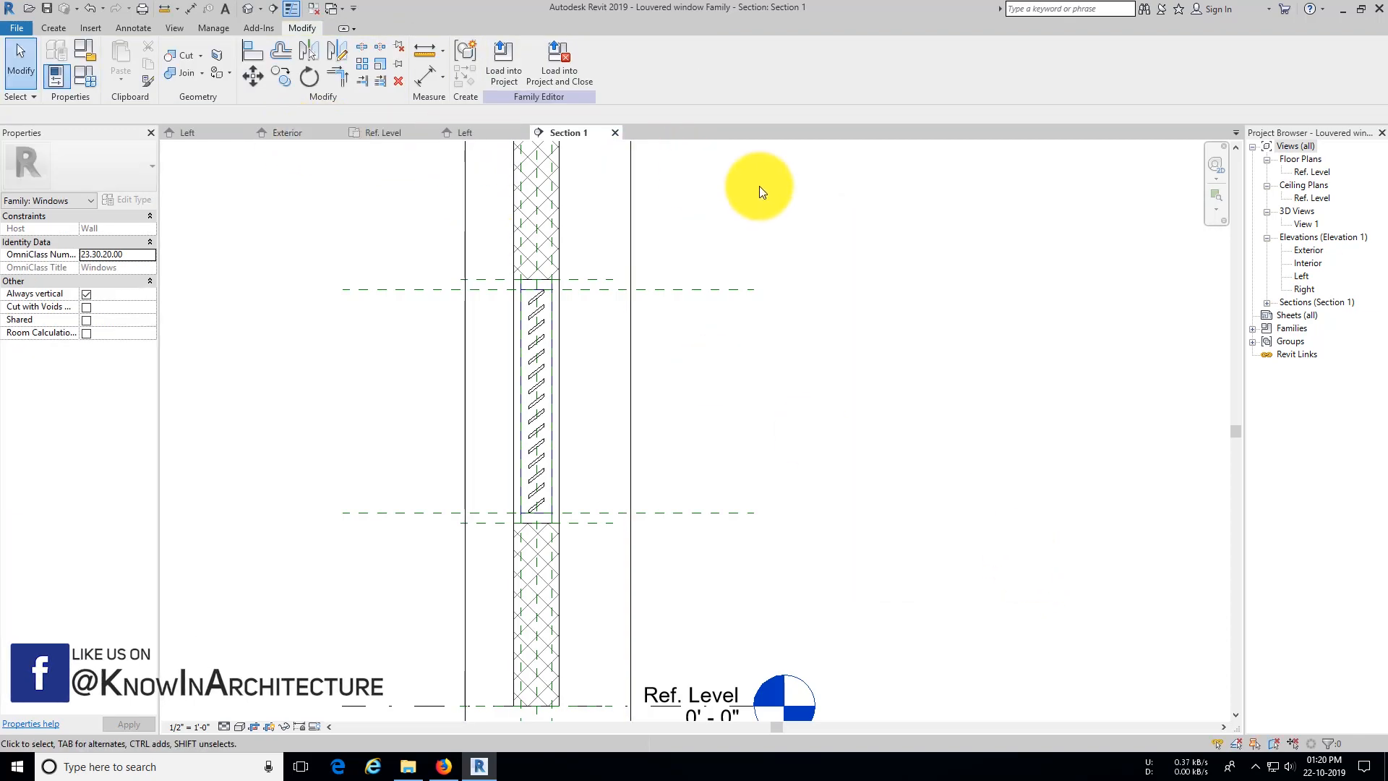
Step: Open the 3D view View 1, select the nested louver array, and examine it from the front of the wall
double_click(1306, 225)
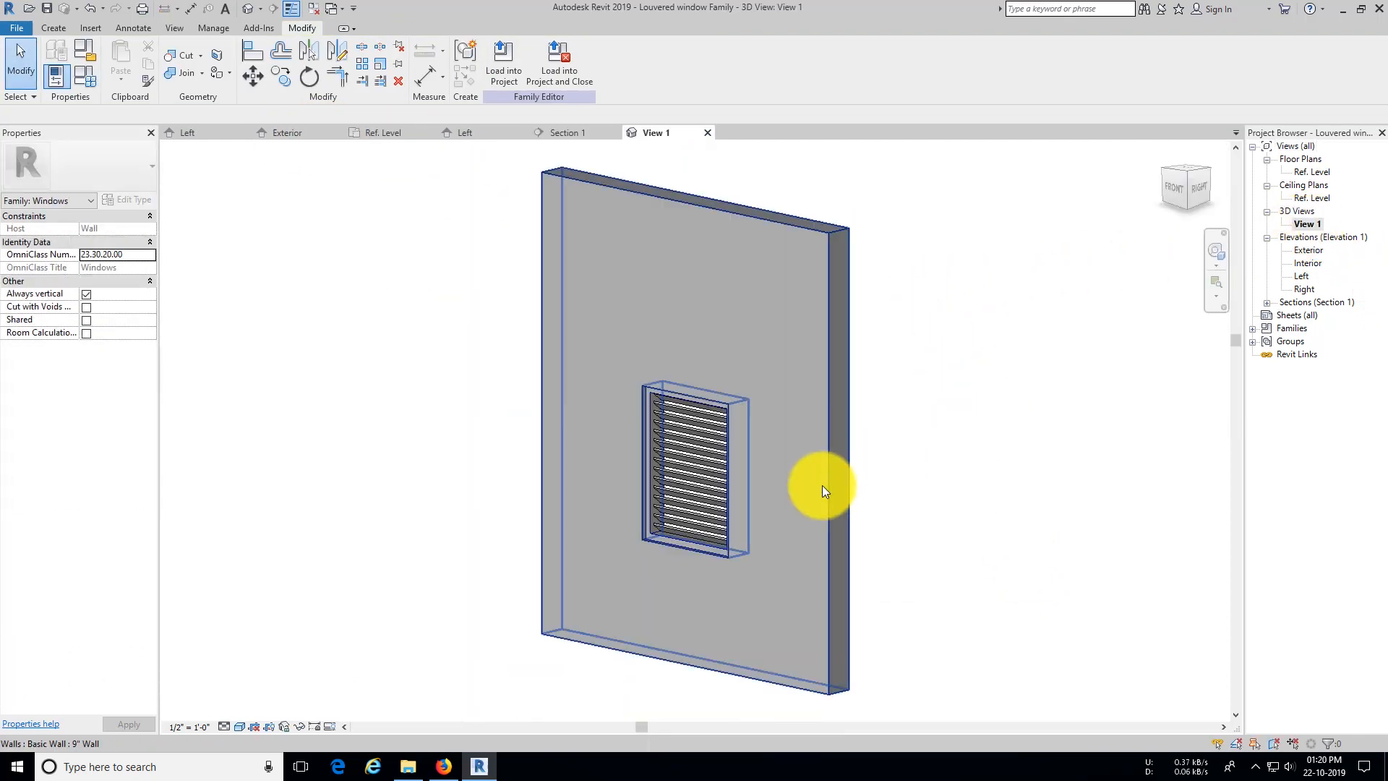
shift+middle_drag(822, 487, 803, 565)
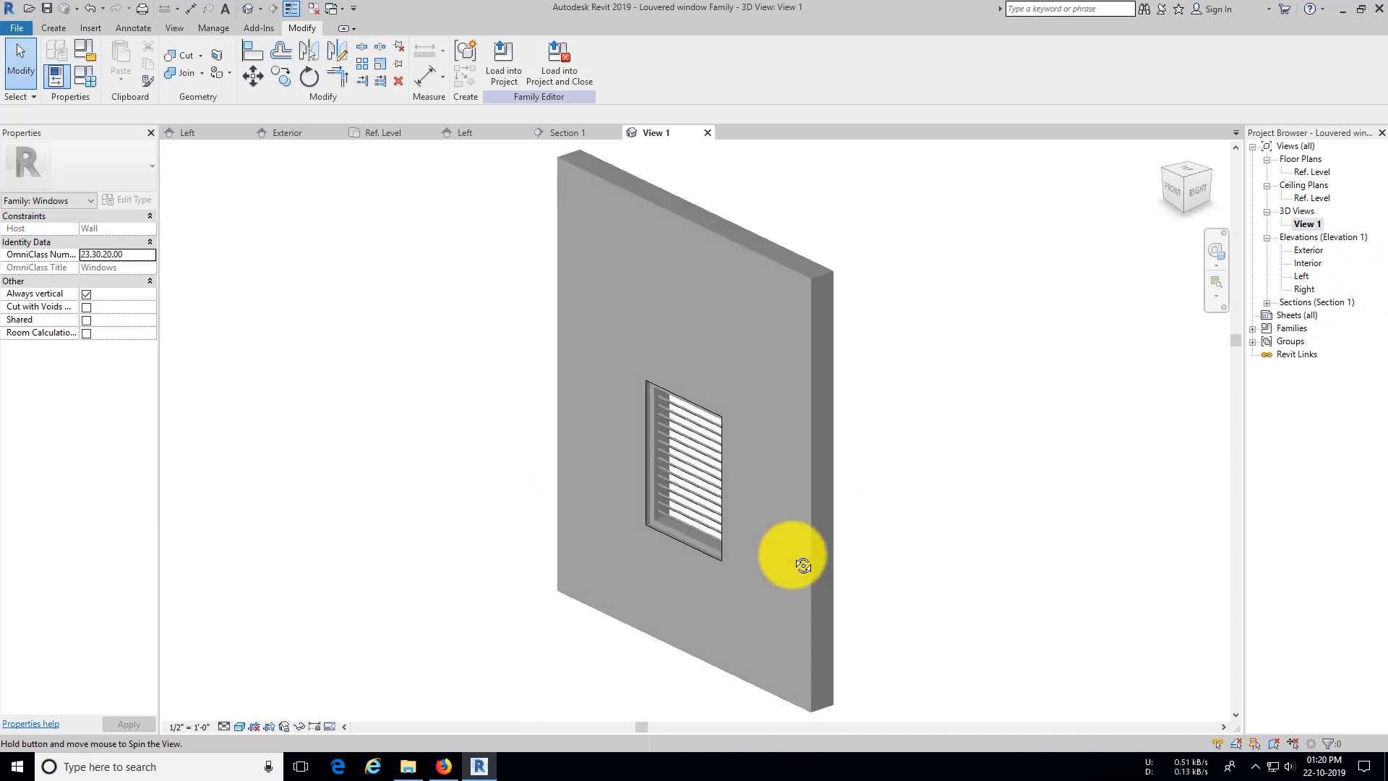
scroll(683, 519, up, 2)
click(683, 519)
shift+middle_drag(687, 533, 808, 543)
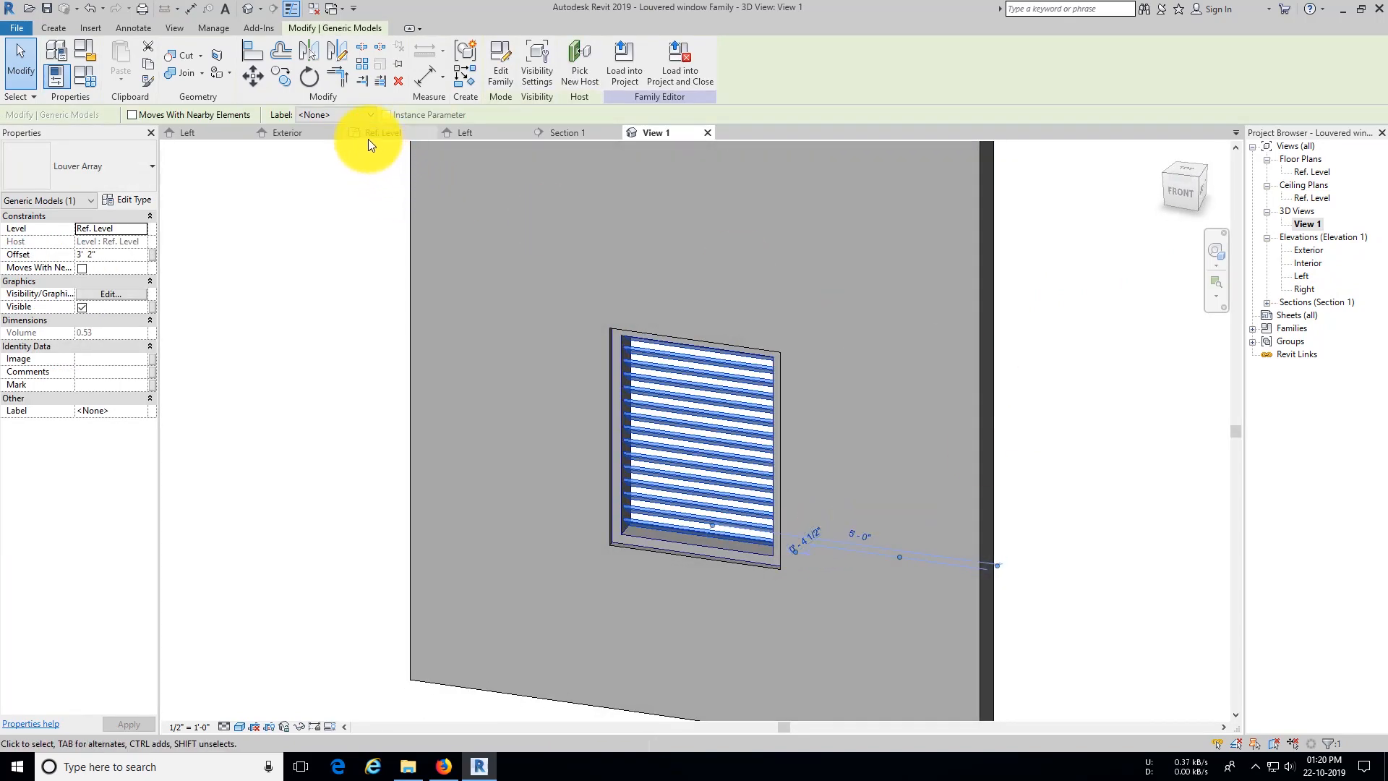
Step: Orient the 3D view to an elevation showing the wall's back, clear the selection, and examine the louvered window from that side
right_click(1183, 196)
mouse_move(1274, 377)
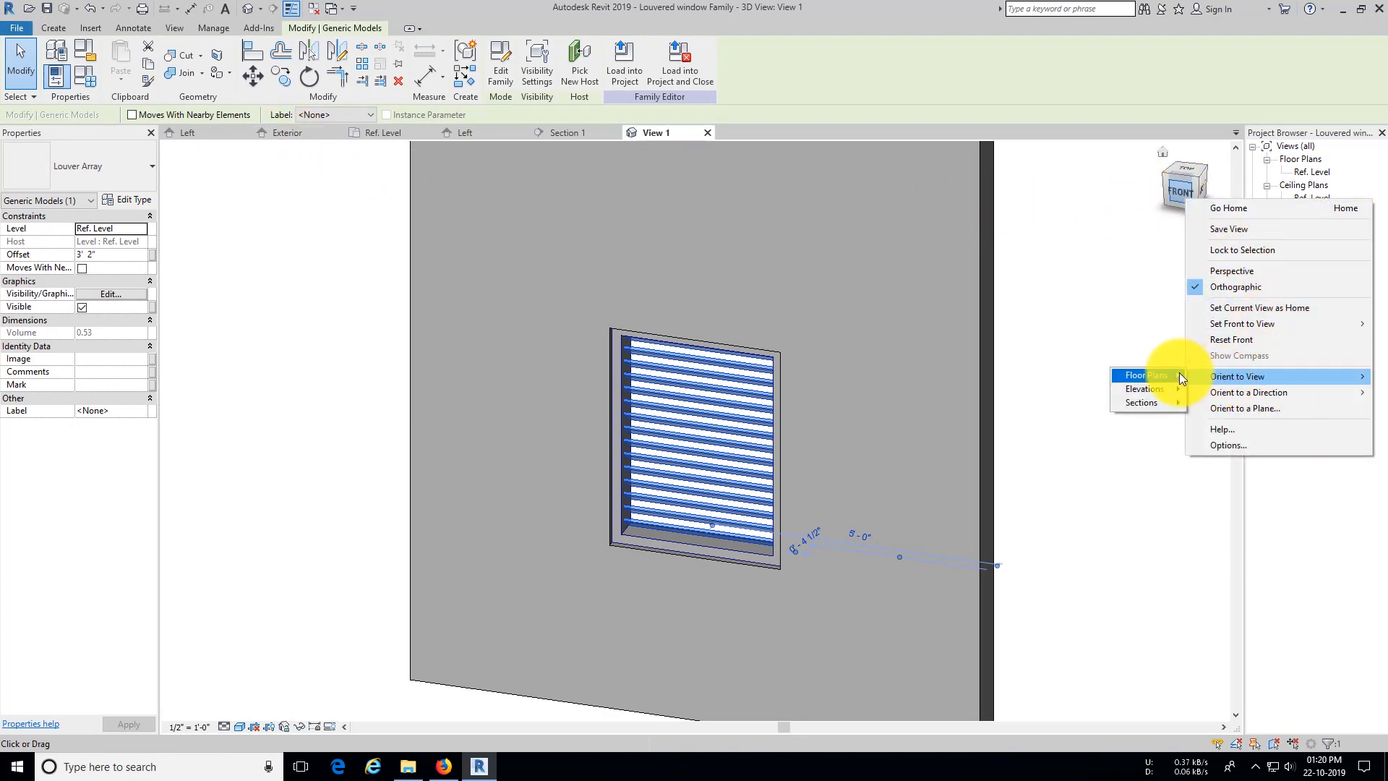
mouse_move(1170, 381)
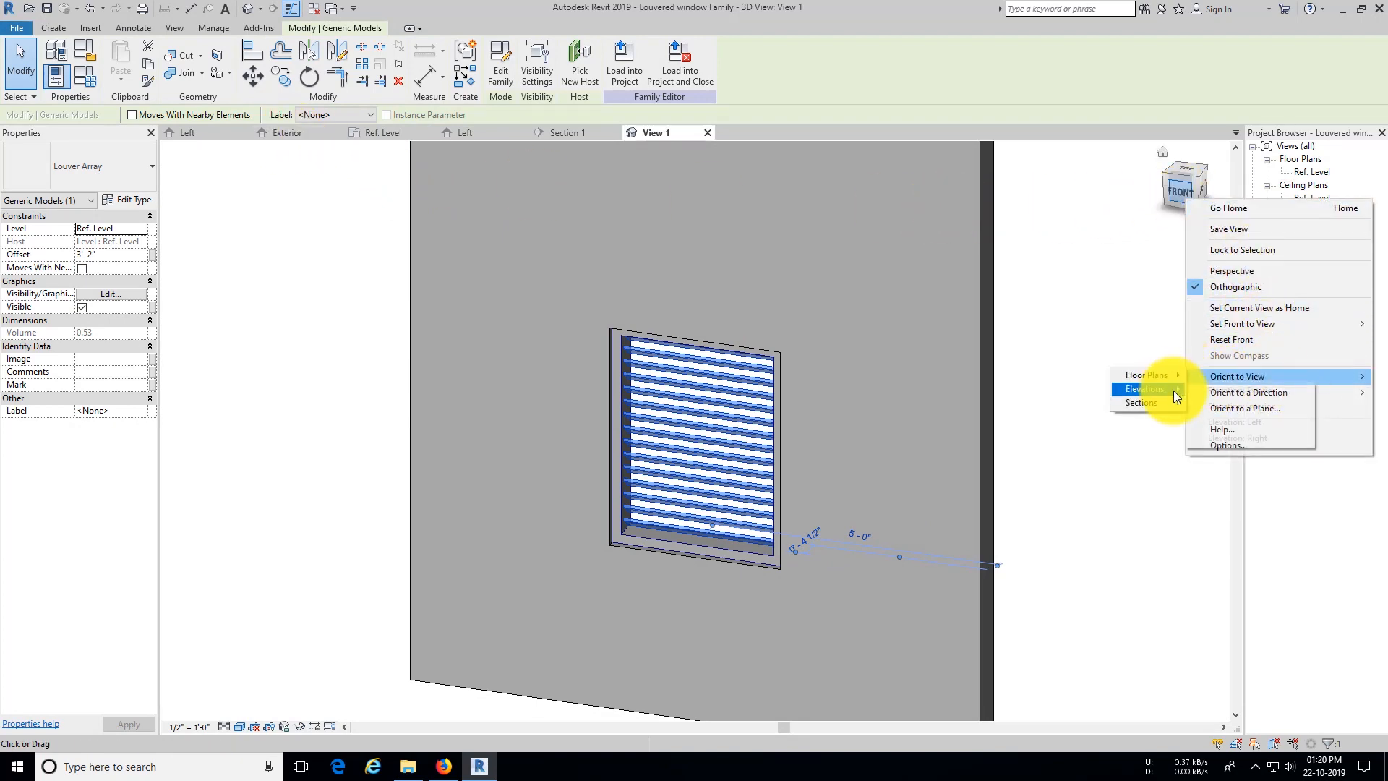
click(1226, 394)
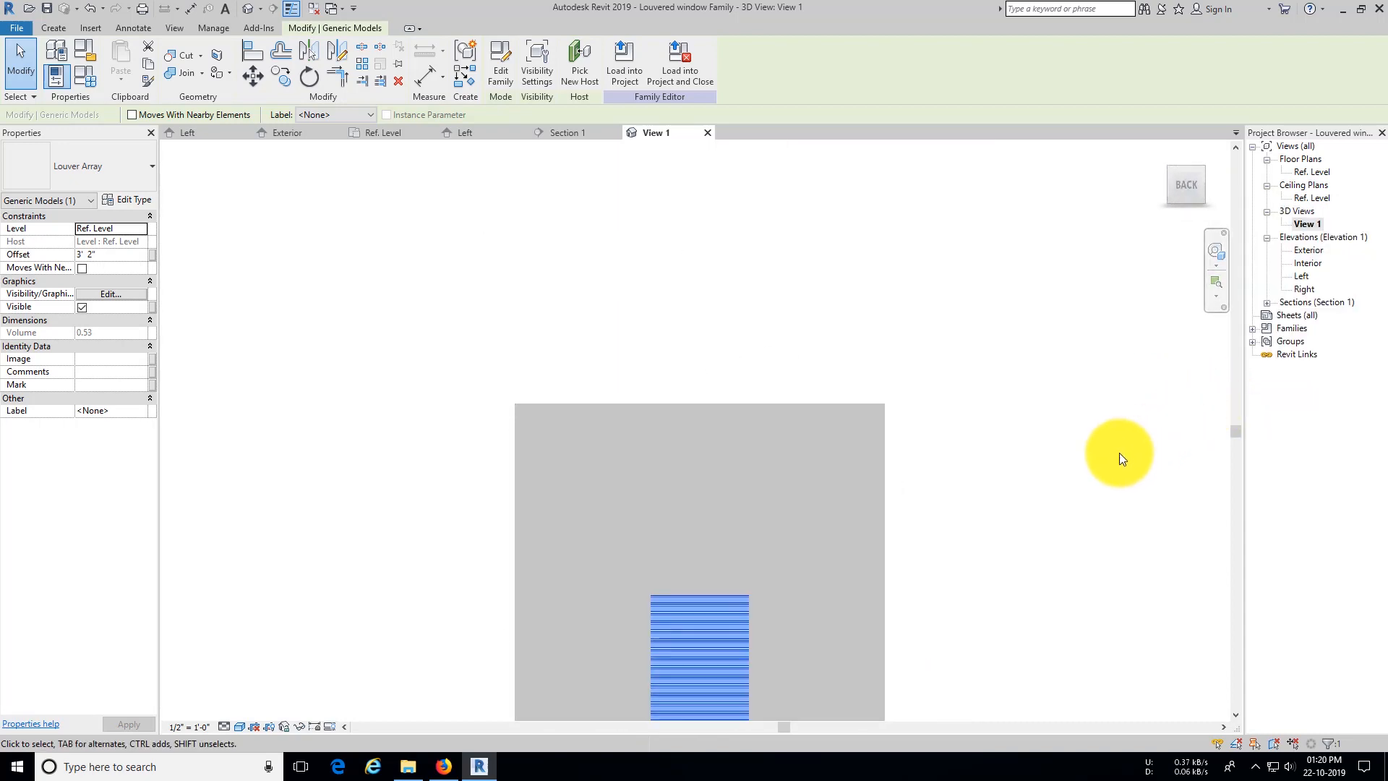
shift+middle_drag(982, 468, 848, 607)
scroll(727, 546, up, 5)
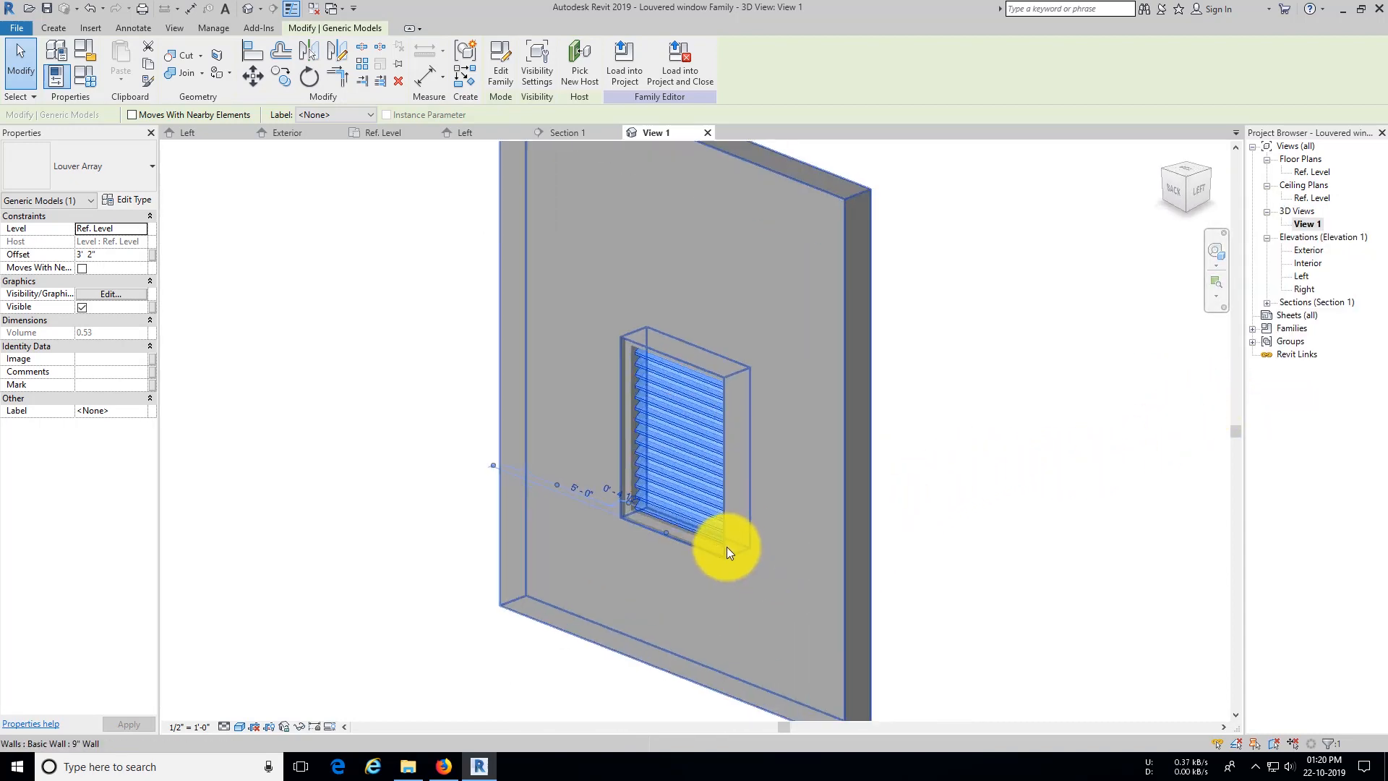
click(1036, 466)
shift+middle_drag(938, 503, 809, 433)
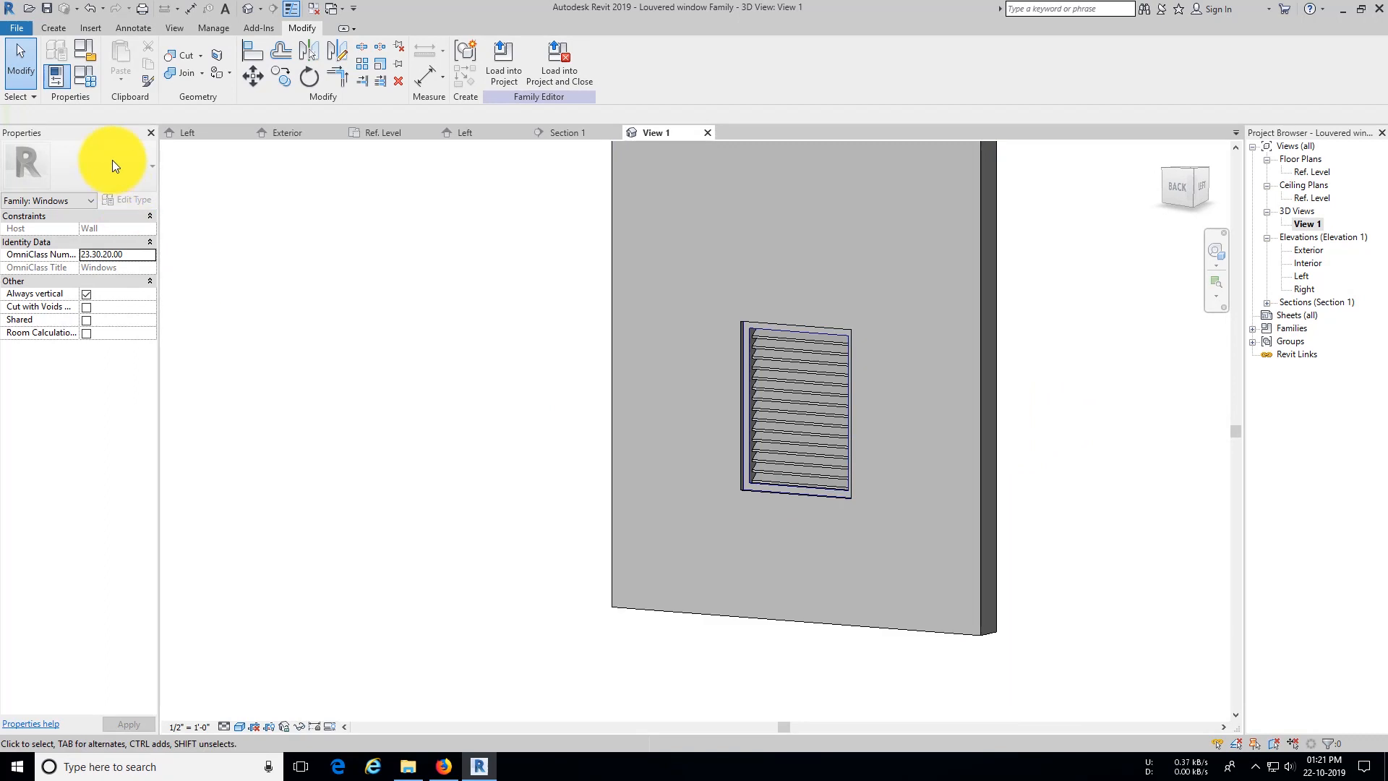
Step: In the family types, set the window's Height to 2' 0" and apply the change, keeping the 3D model in sight
click(62, 38)
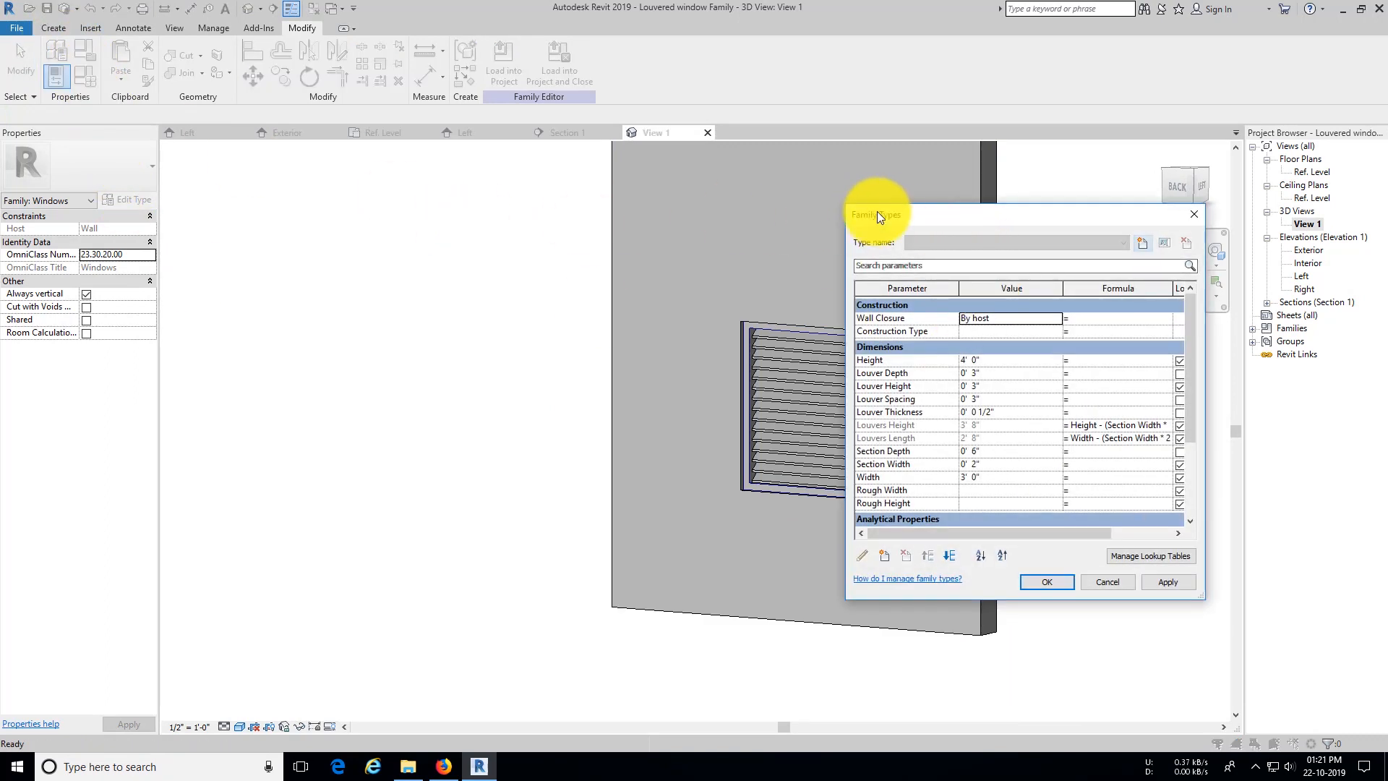
drag(878, 211, 209, 200)
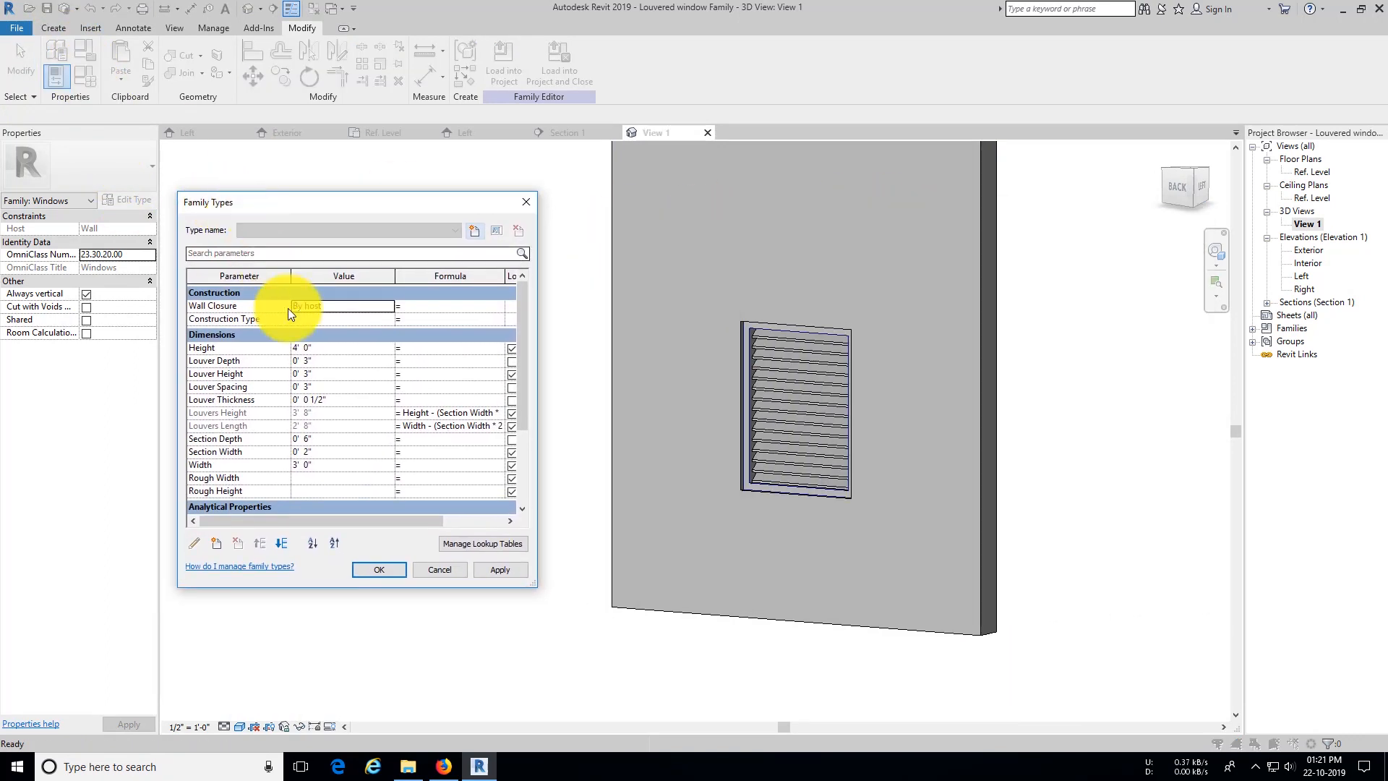
click(340, 347)
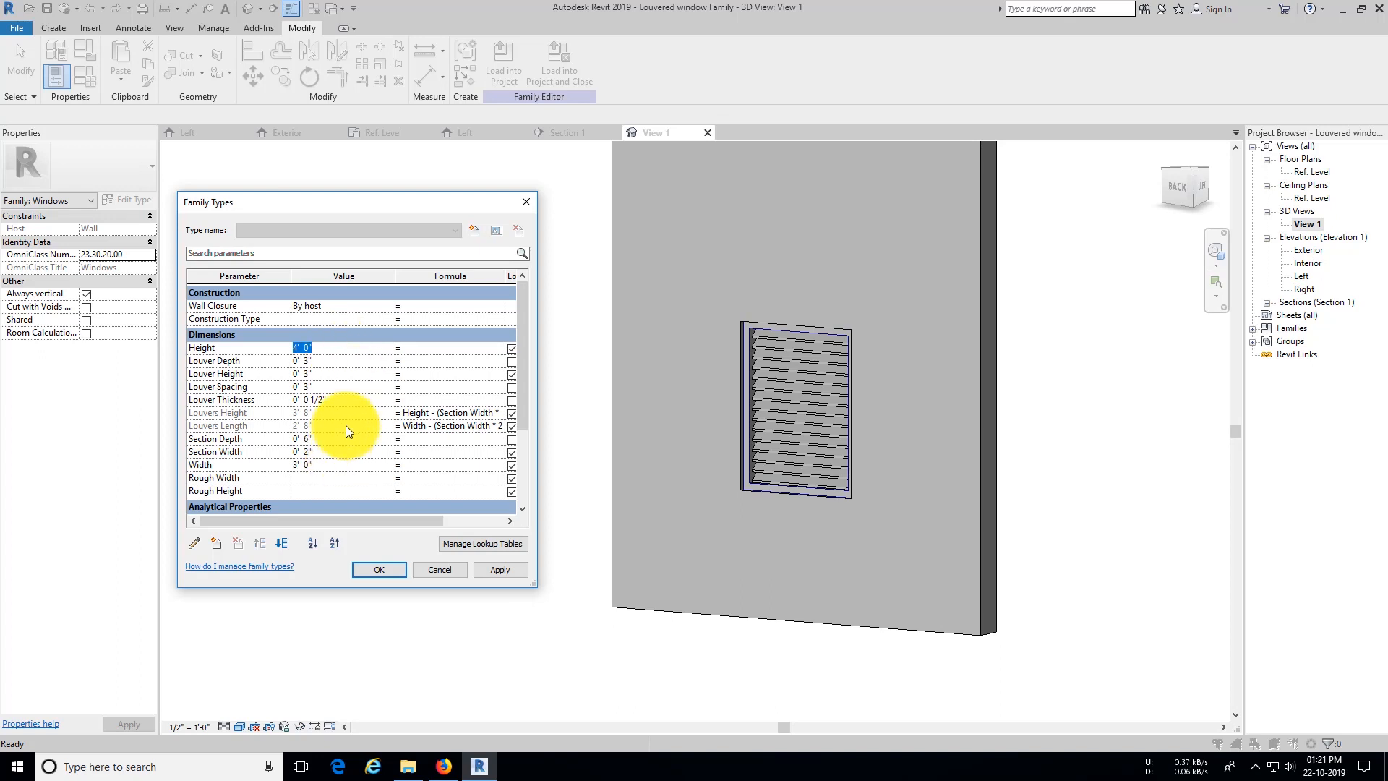
text(2)
click(349, 465)
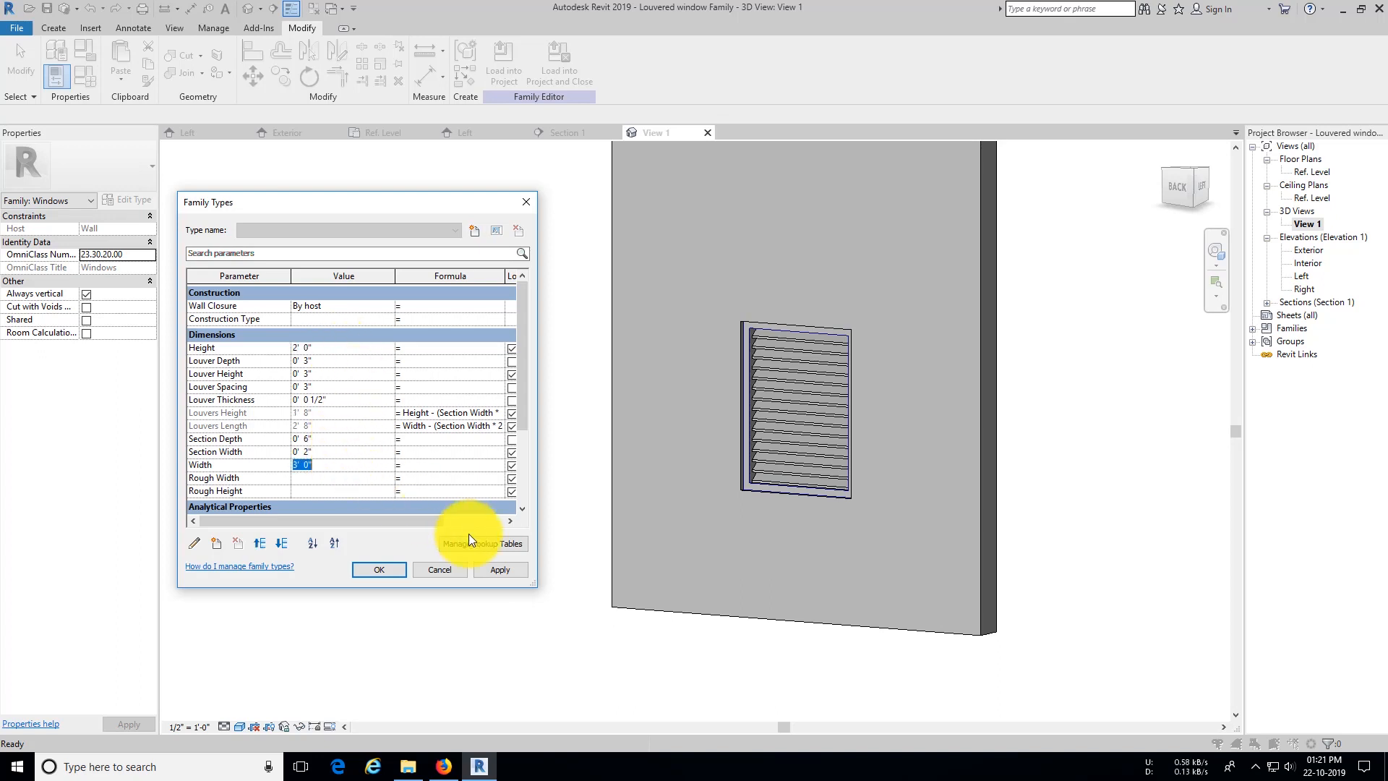
click(491, 566)
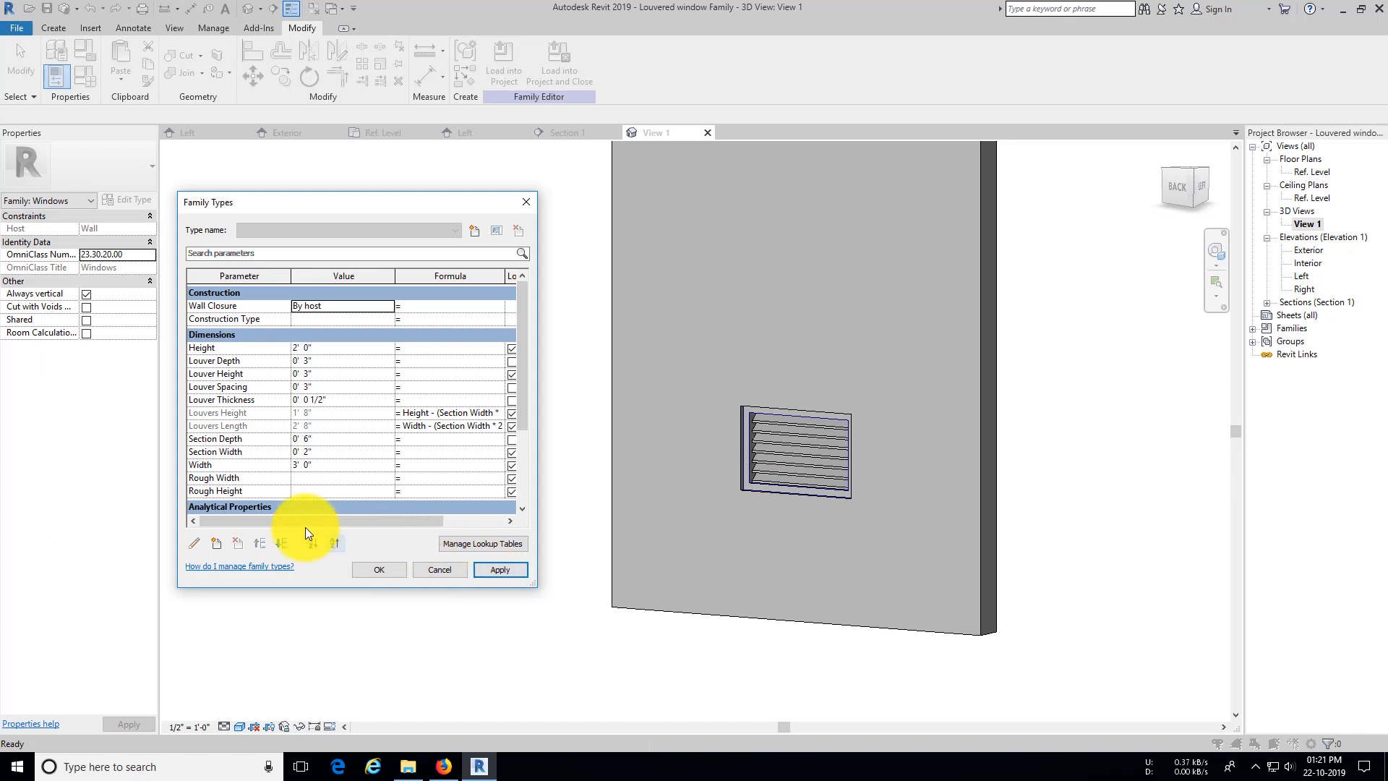
Step: Set the window family's Default Sill Height to 5' 0" and apply the change
scroll(349, 474, down, 4)
click(352, 470)
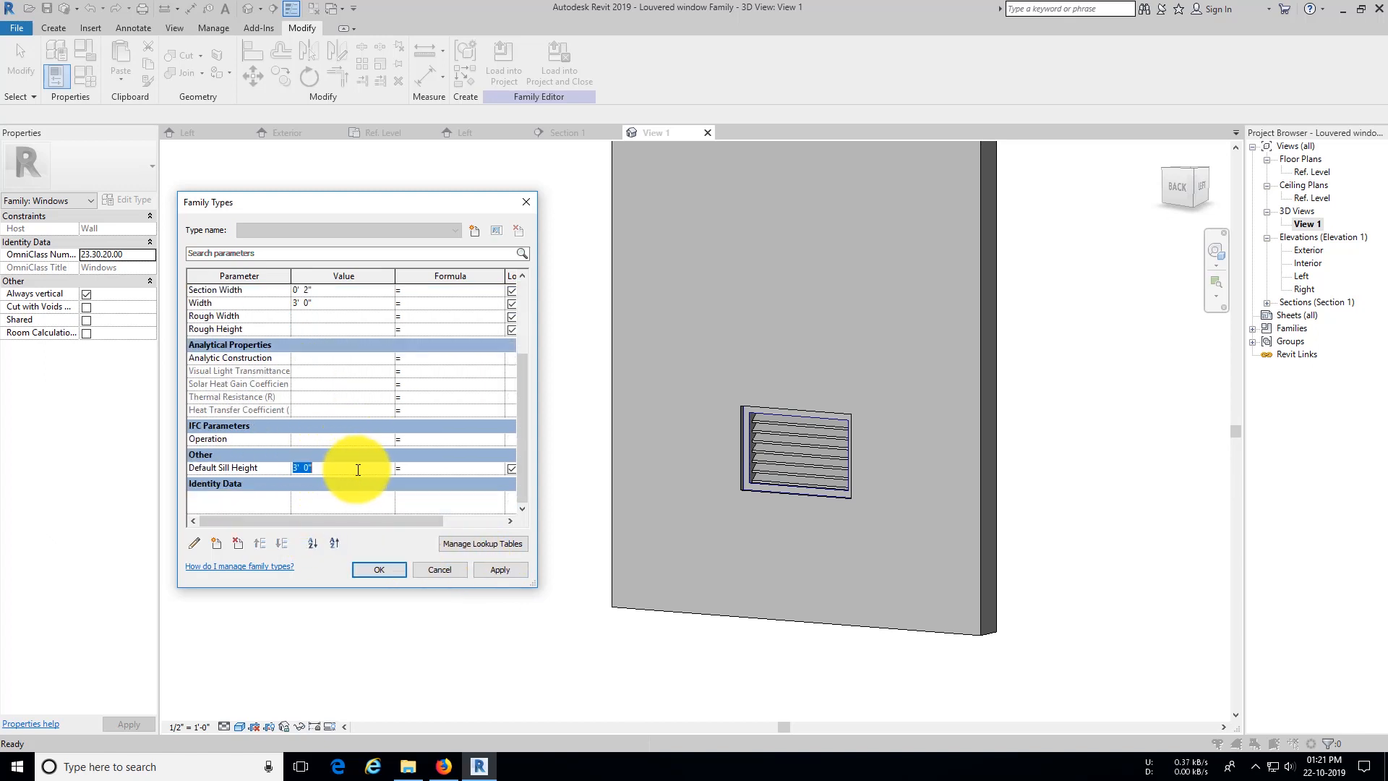
text(5)
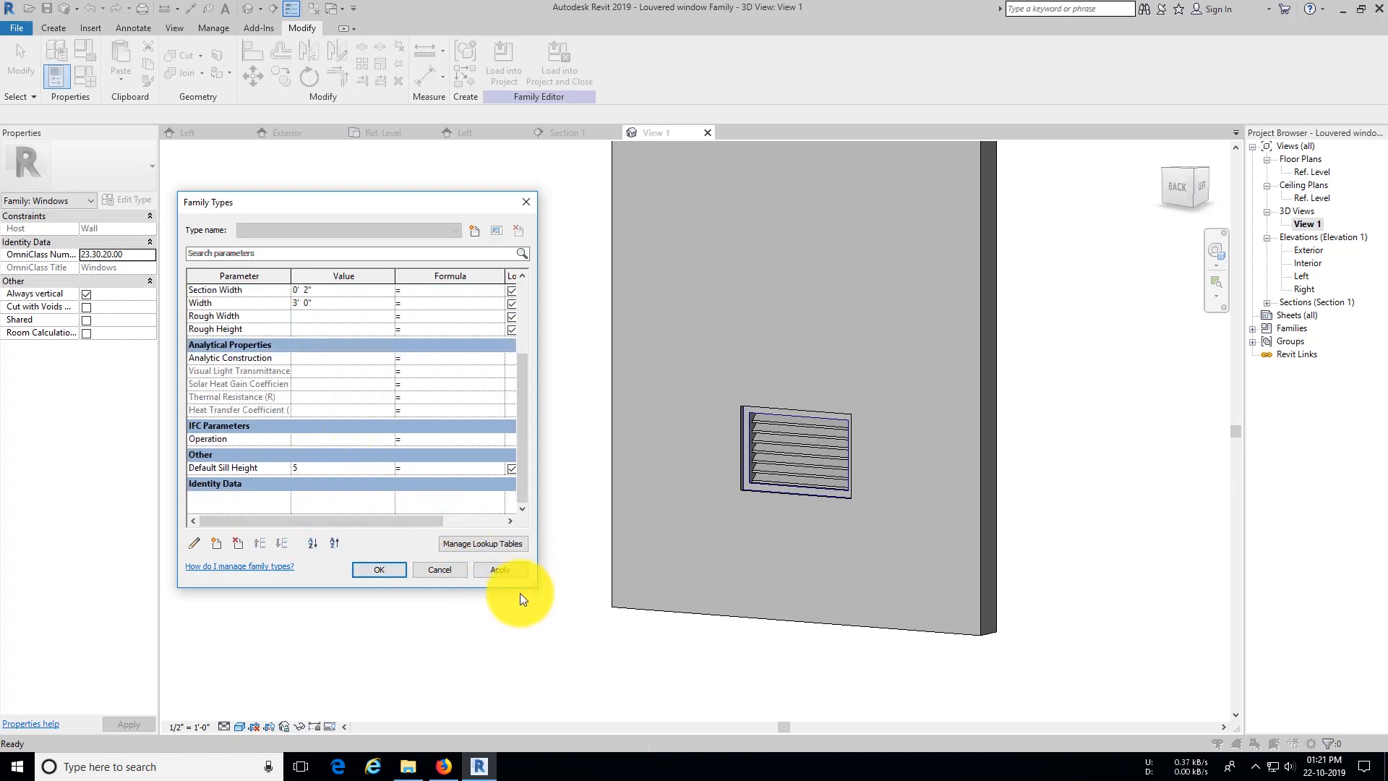
click(497, 570)
Step: Set the window's Width to 7' 0" and apply the change to test the louver length
scroll(344, 337, up, 1)
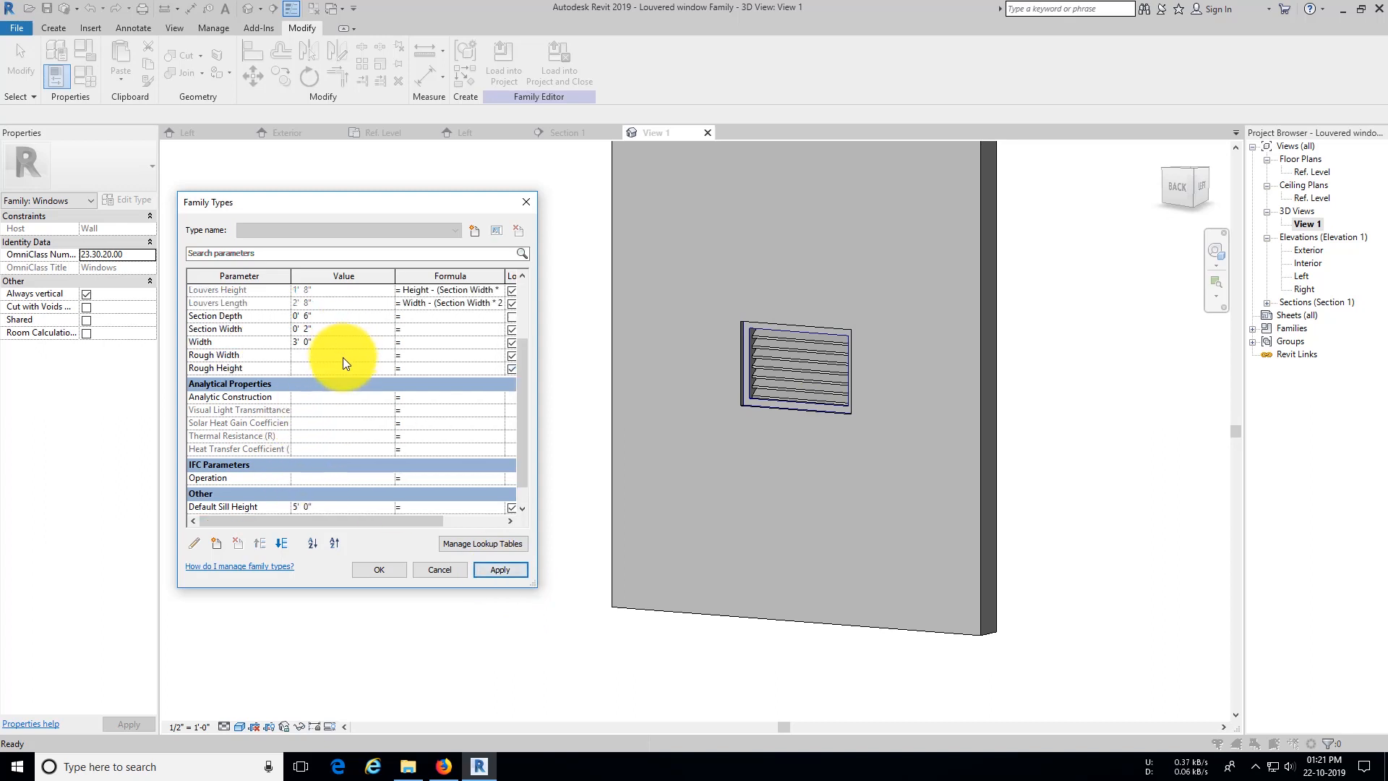
click(342, 344)
text(7)
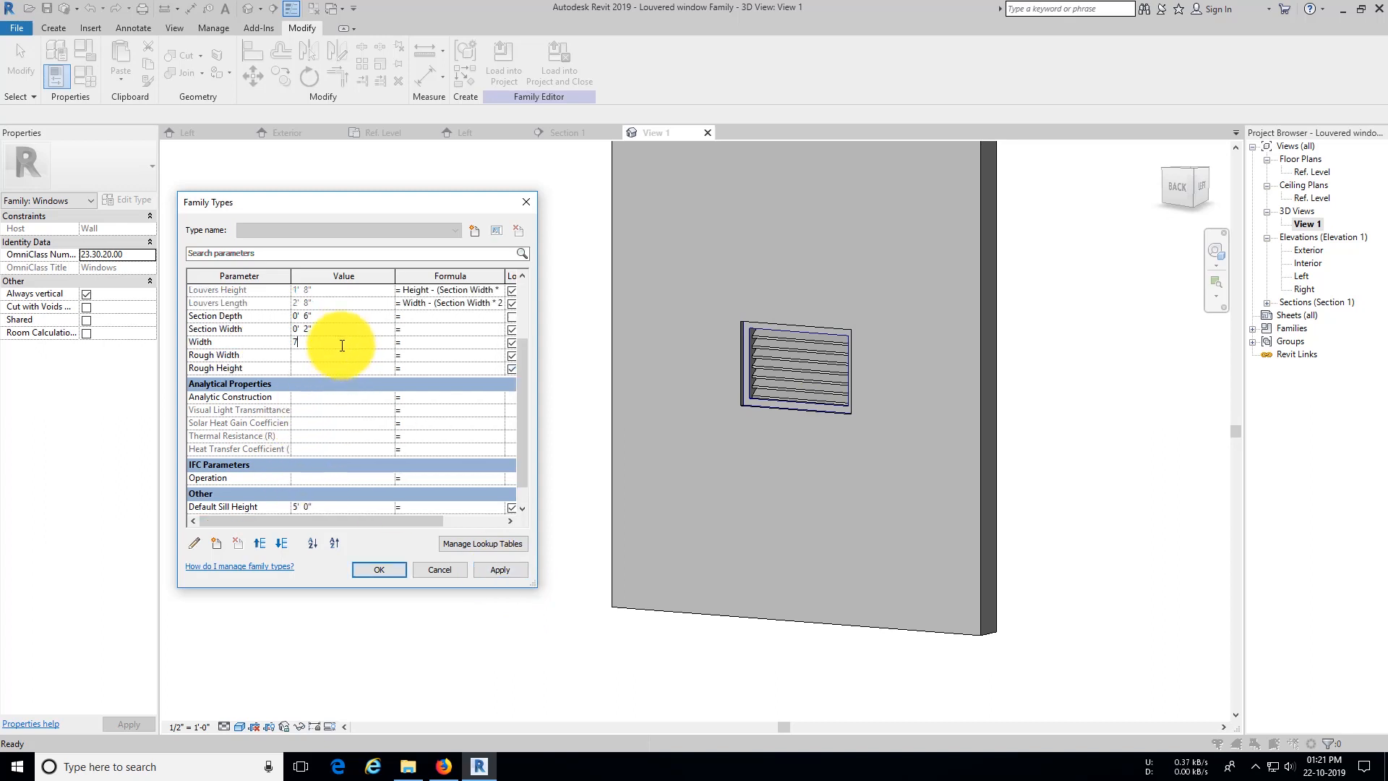
click(515, 570)
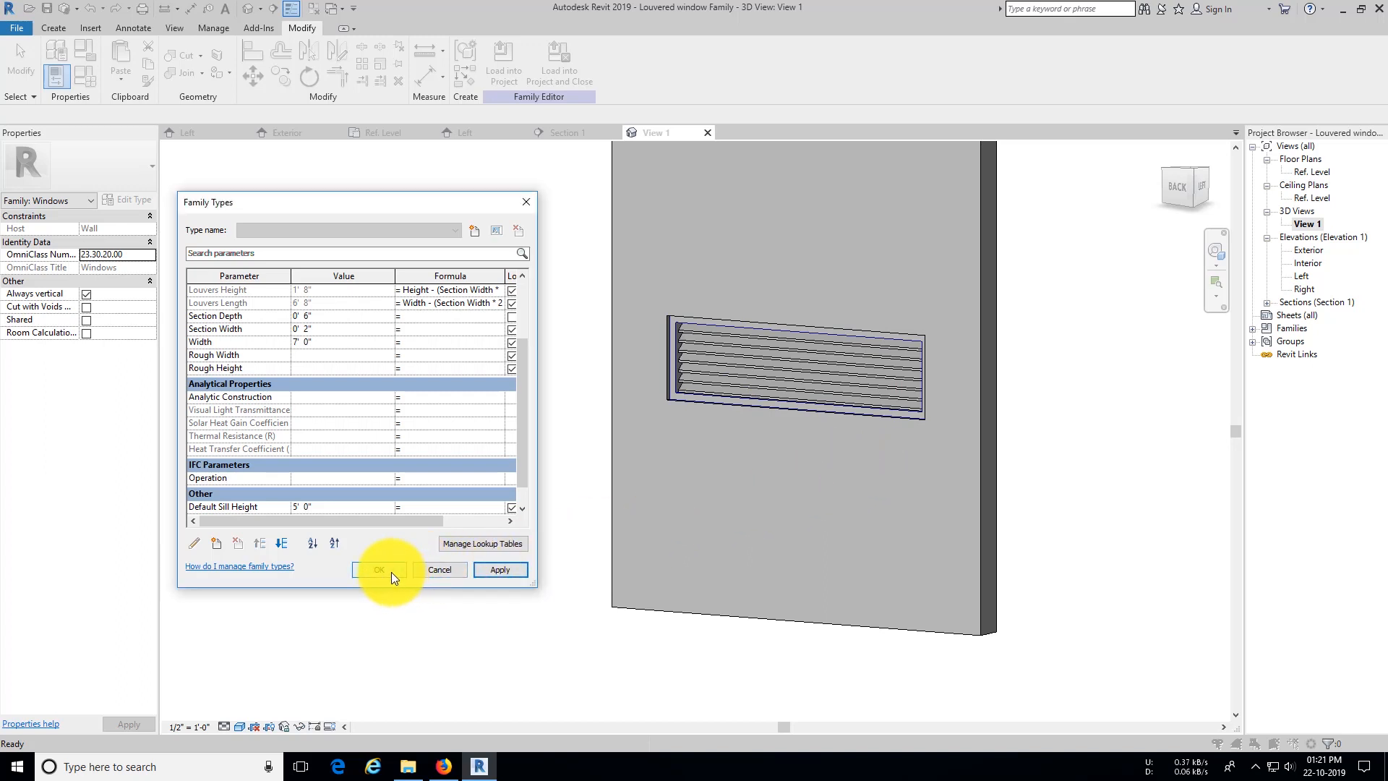
Step: Return the window's Width to 3' 0", apply it, and accept the family types
click(345, 342)
text(3)
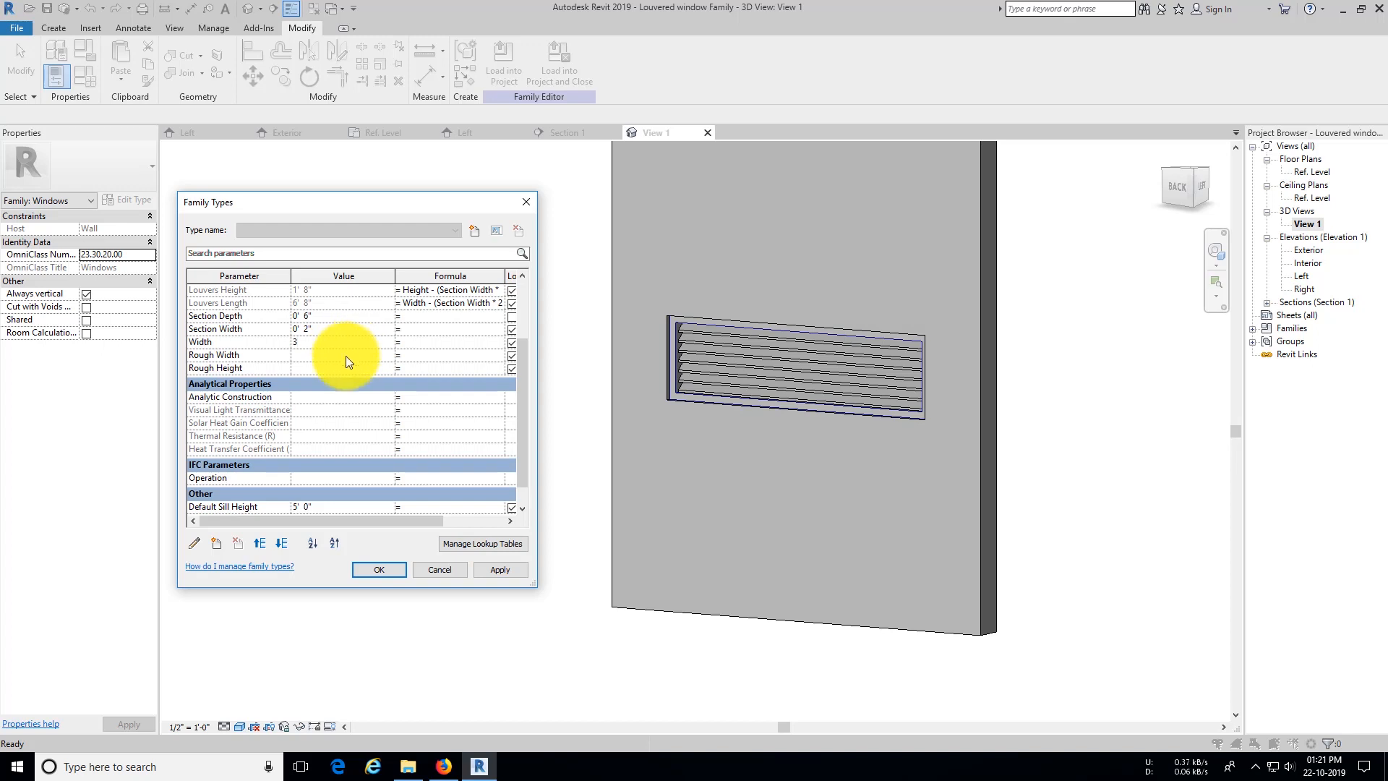
click(493, 564)
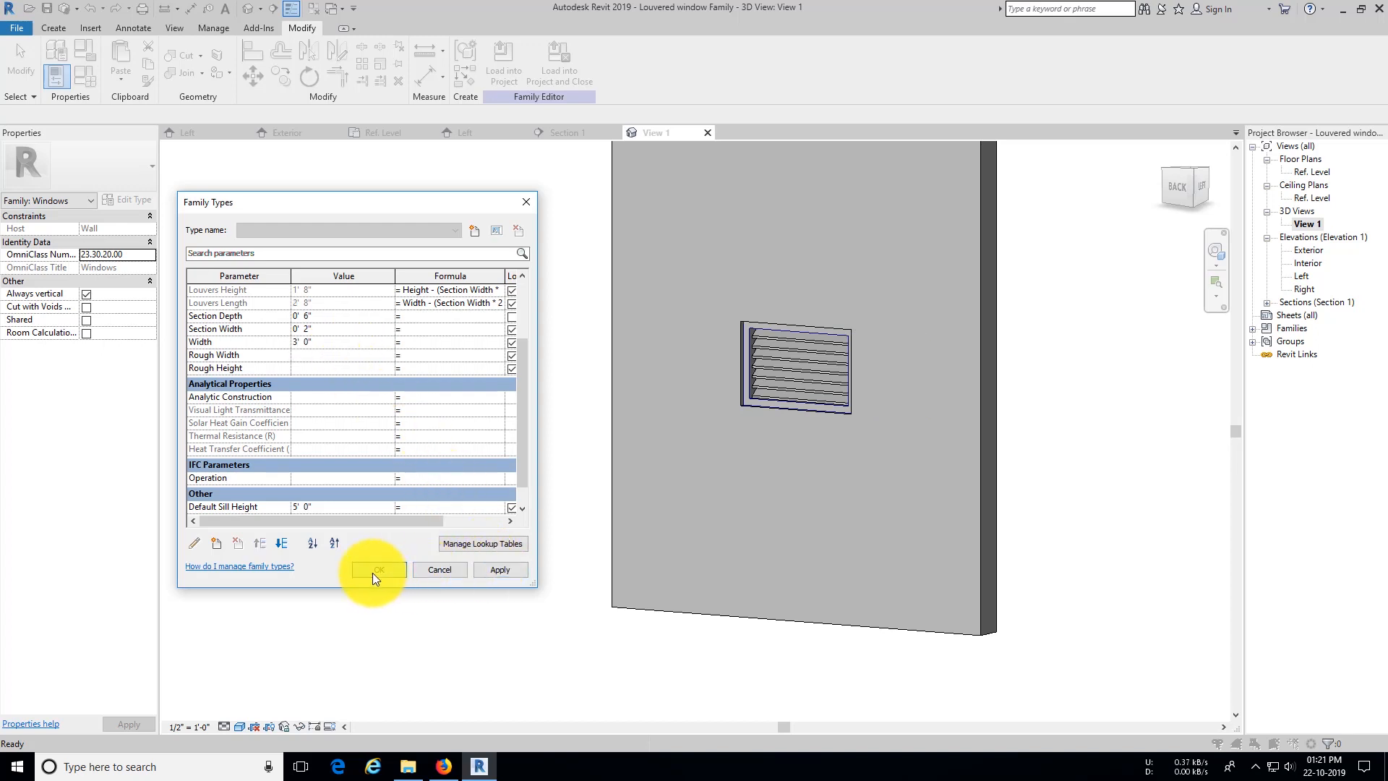
click(372, 572)
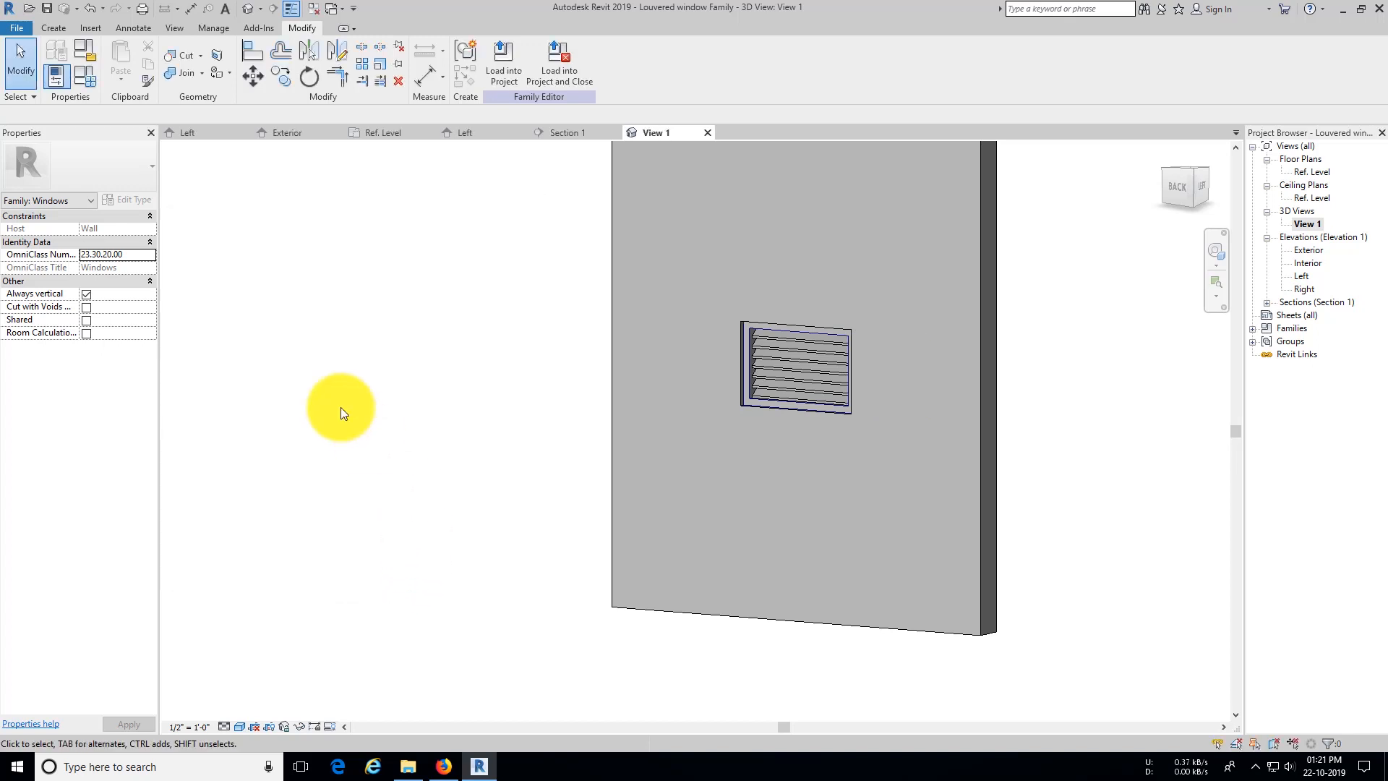
Step: Close the inactive views, inspect the louvers in the 3D view, and switch to the Louver Array family's Left elevation
click(17, 28)
click(256, 240)
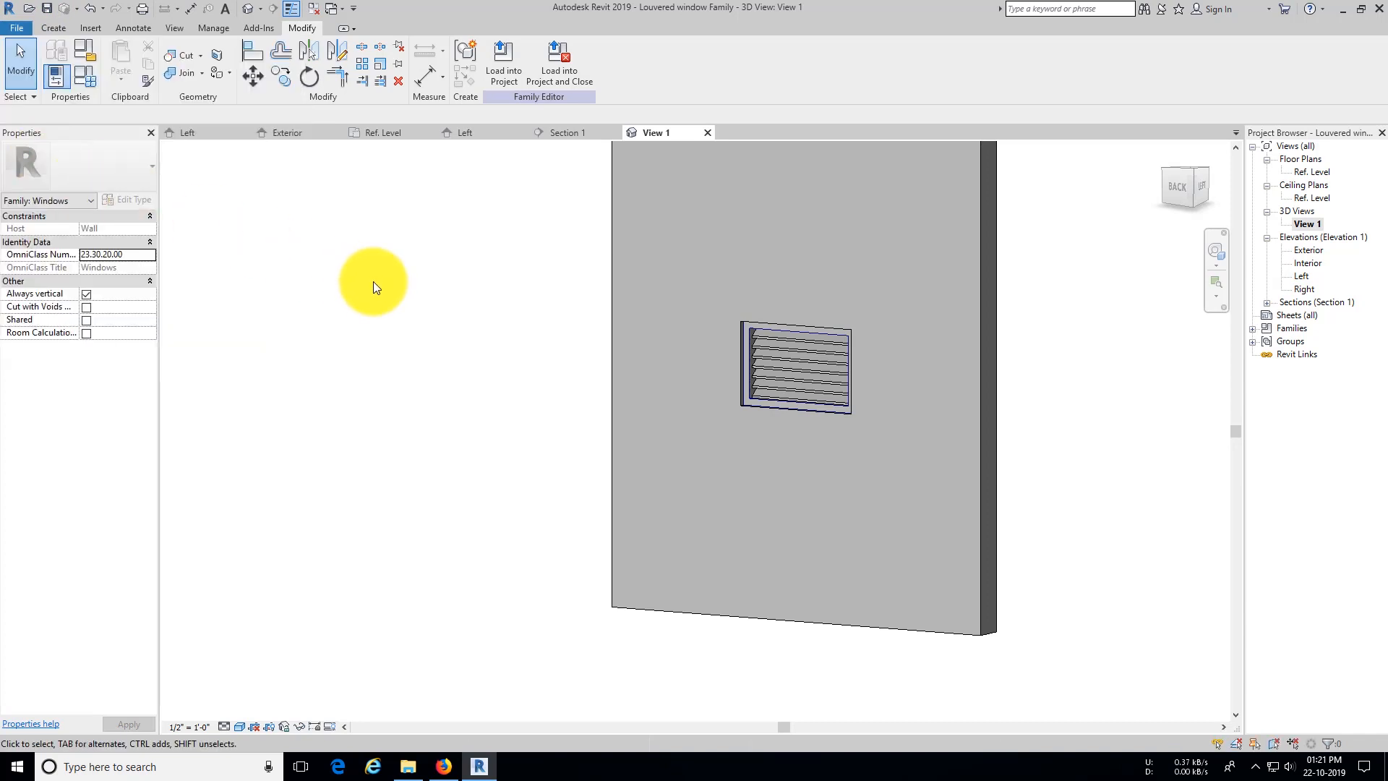
click(313, 9)
scroll(834, 400, up, 4)
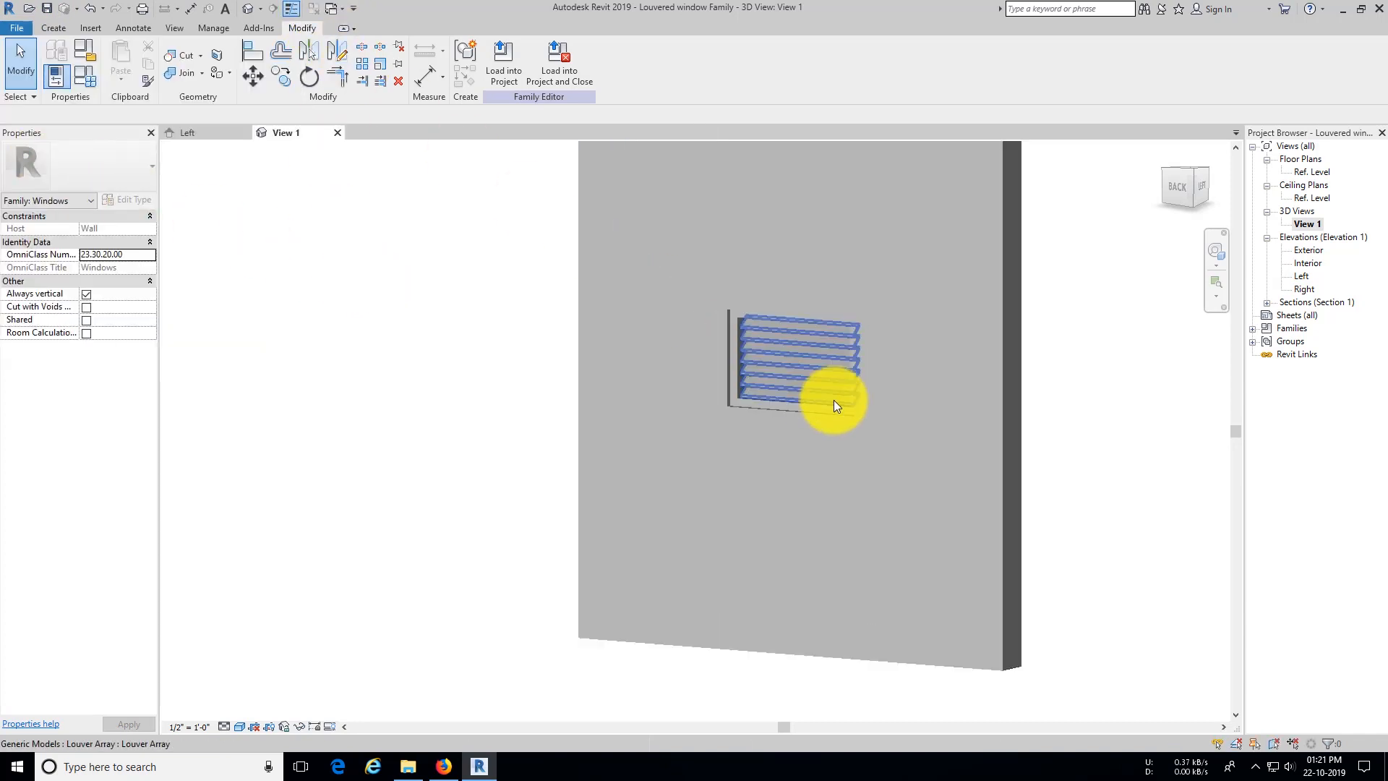
middle_drag(772, 433, 665, 446)
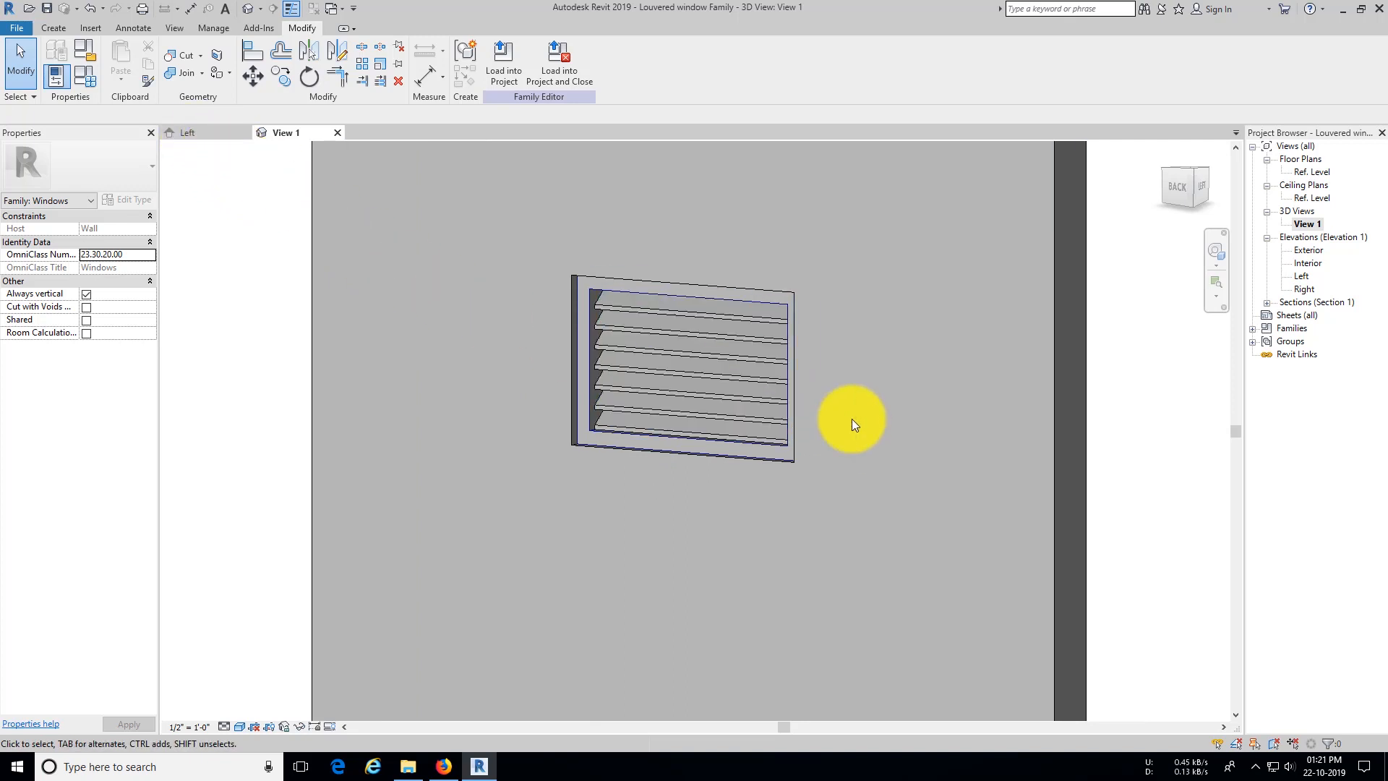
scroll(796, 405, down, 3)
click(219, 133)
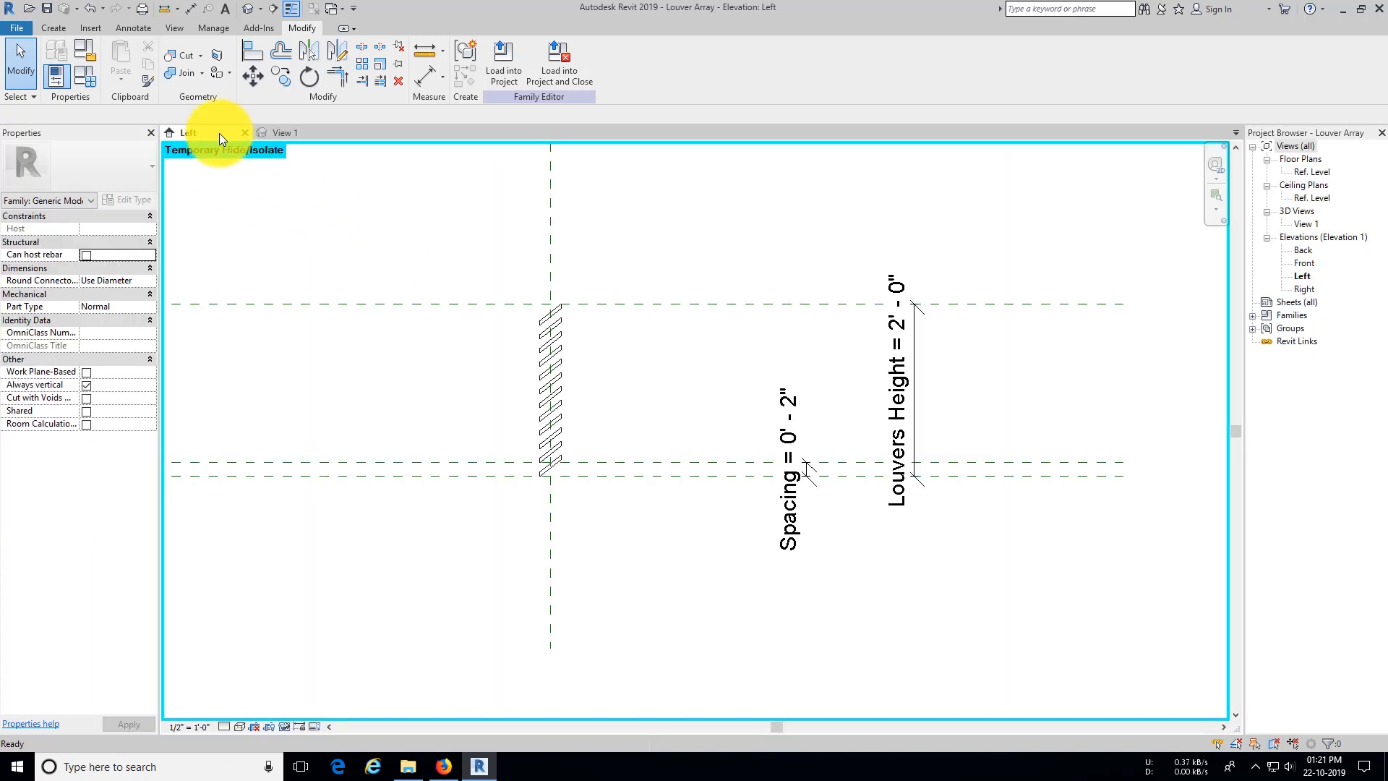
Step: Examine the louver array group in the Left elevation and the nested Louver Array's type properties in the window family's 3D view
scroll(548, 401, up, 2)
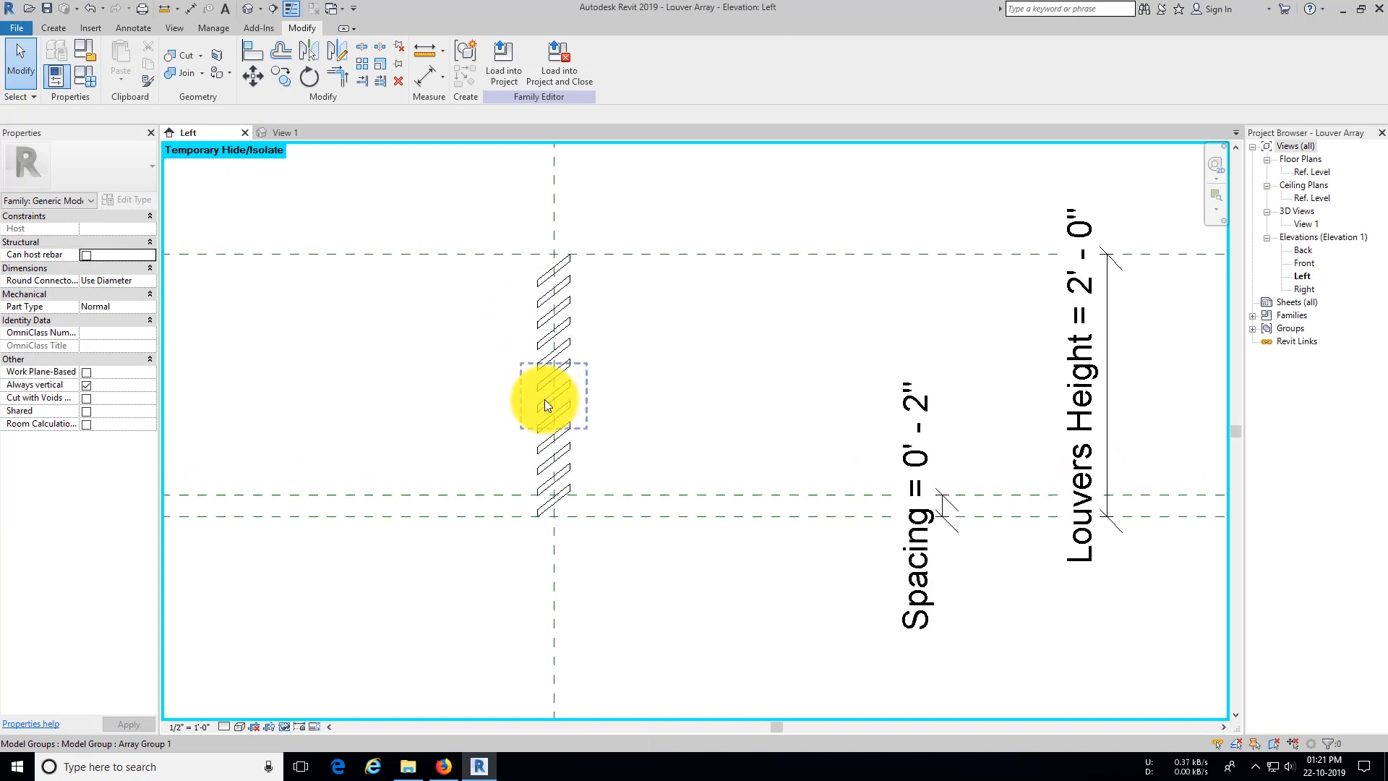
scroll(544, 399, up, 1)
click(536, 383)
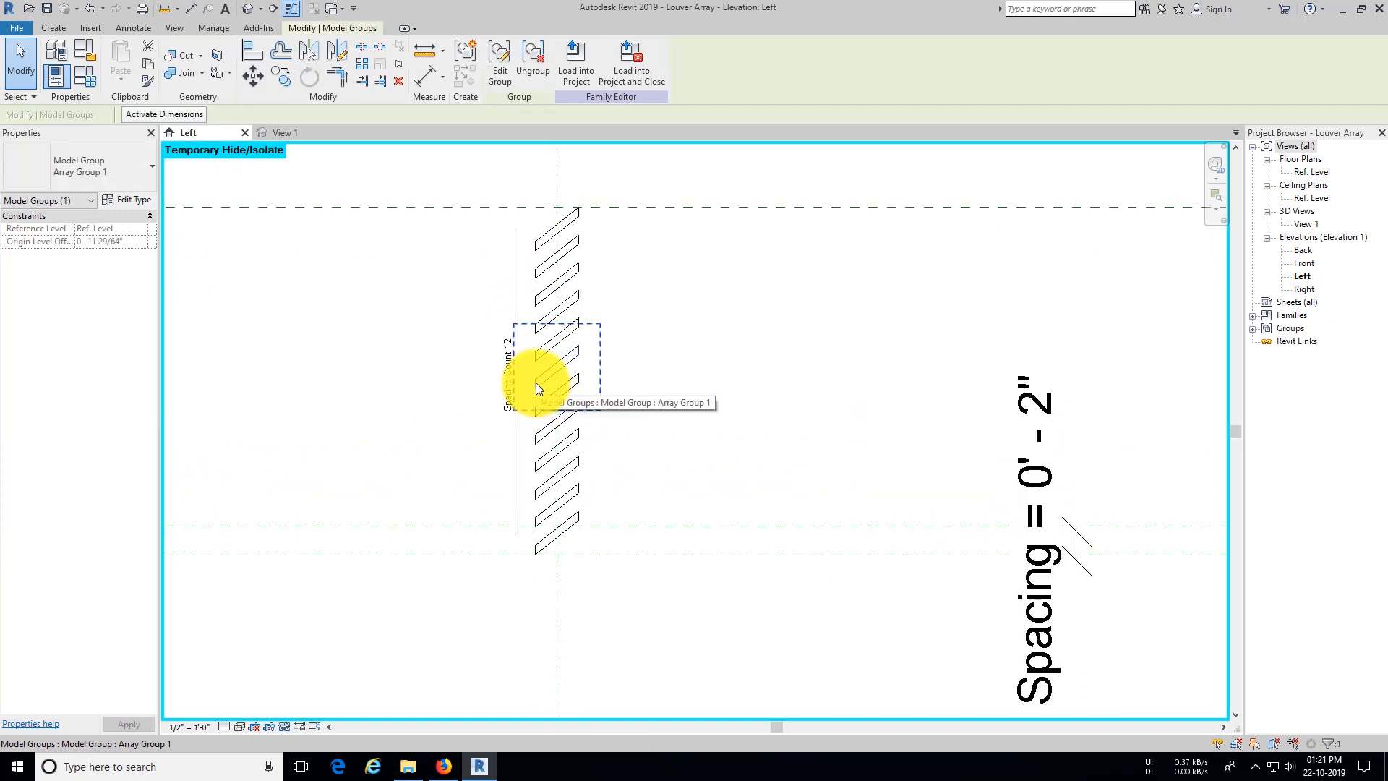
click(293, 132)
click(725, 402)
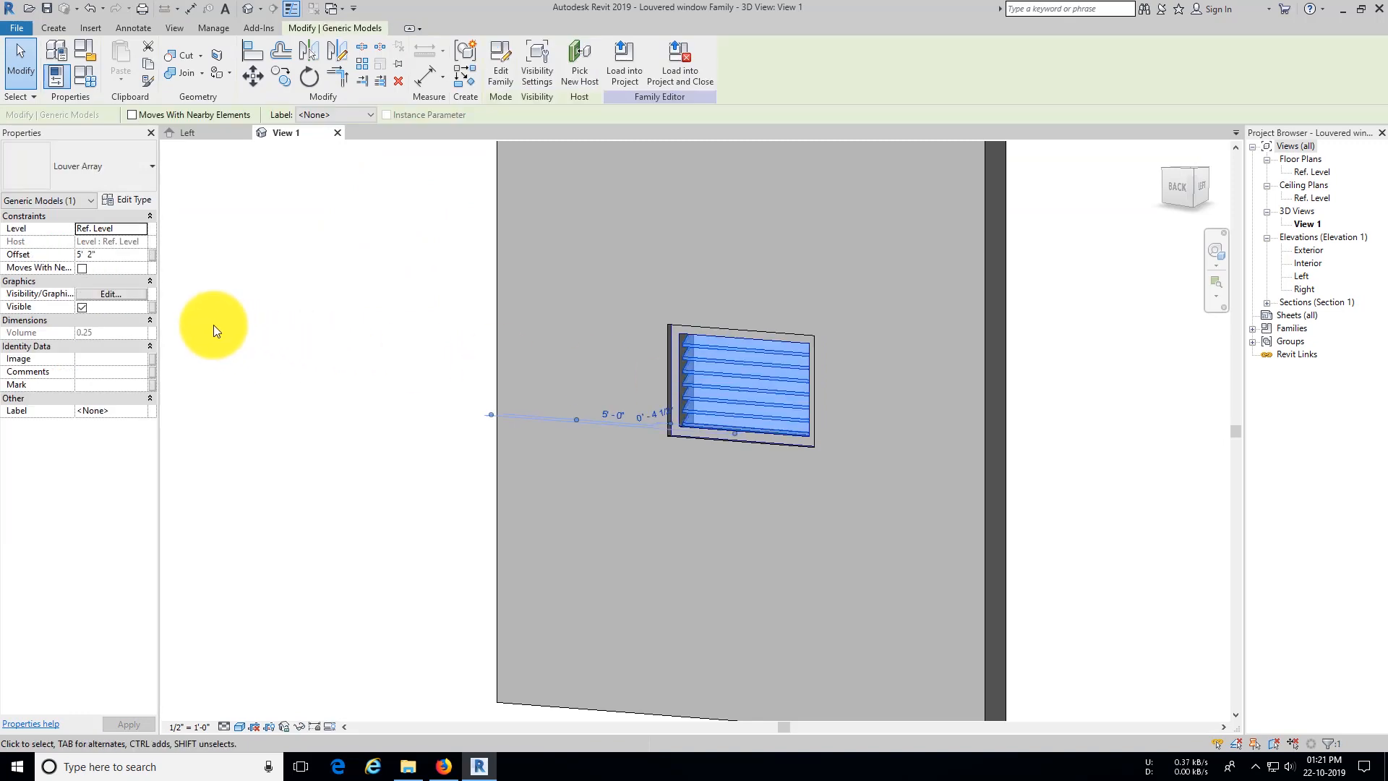
click(129, 200)
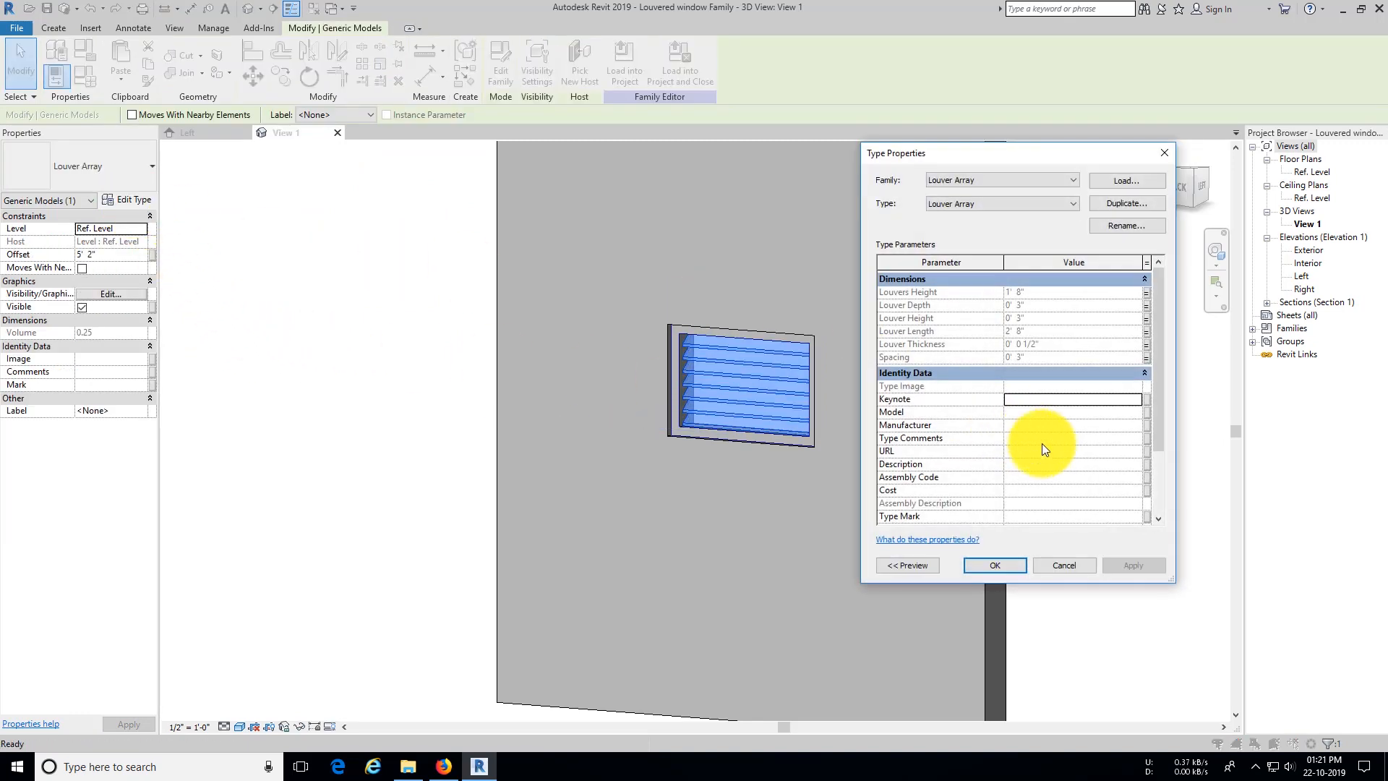
click(1077, 563)
Step: In the Louver Array family, edit the lowest louver's array group and open its nested Louvered window family for editing
click(182, 133)
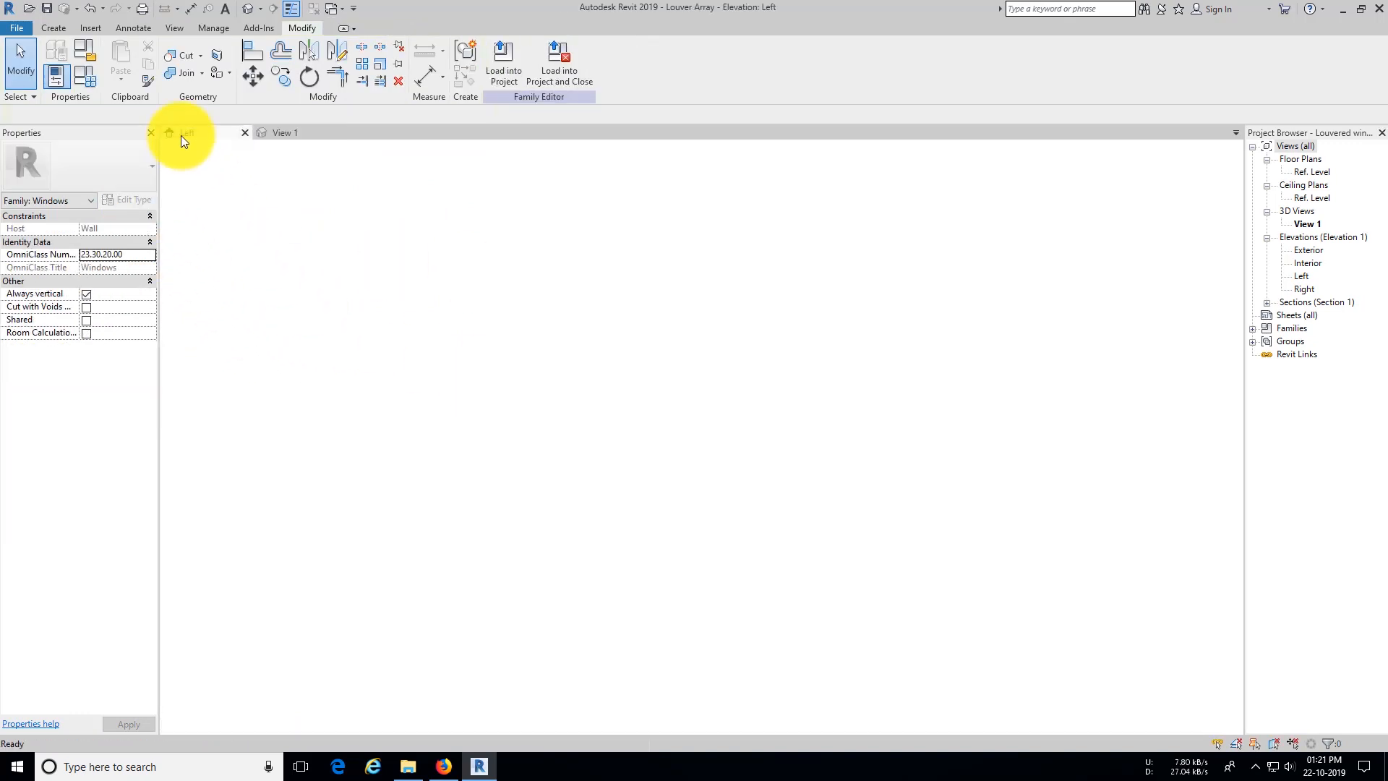
click(568, 526)
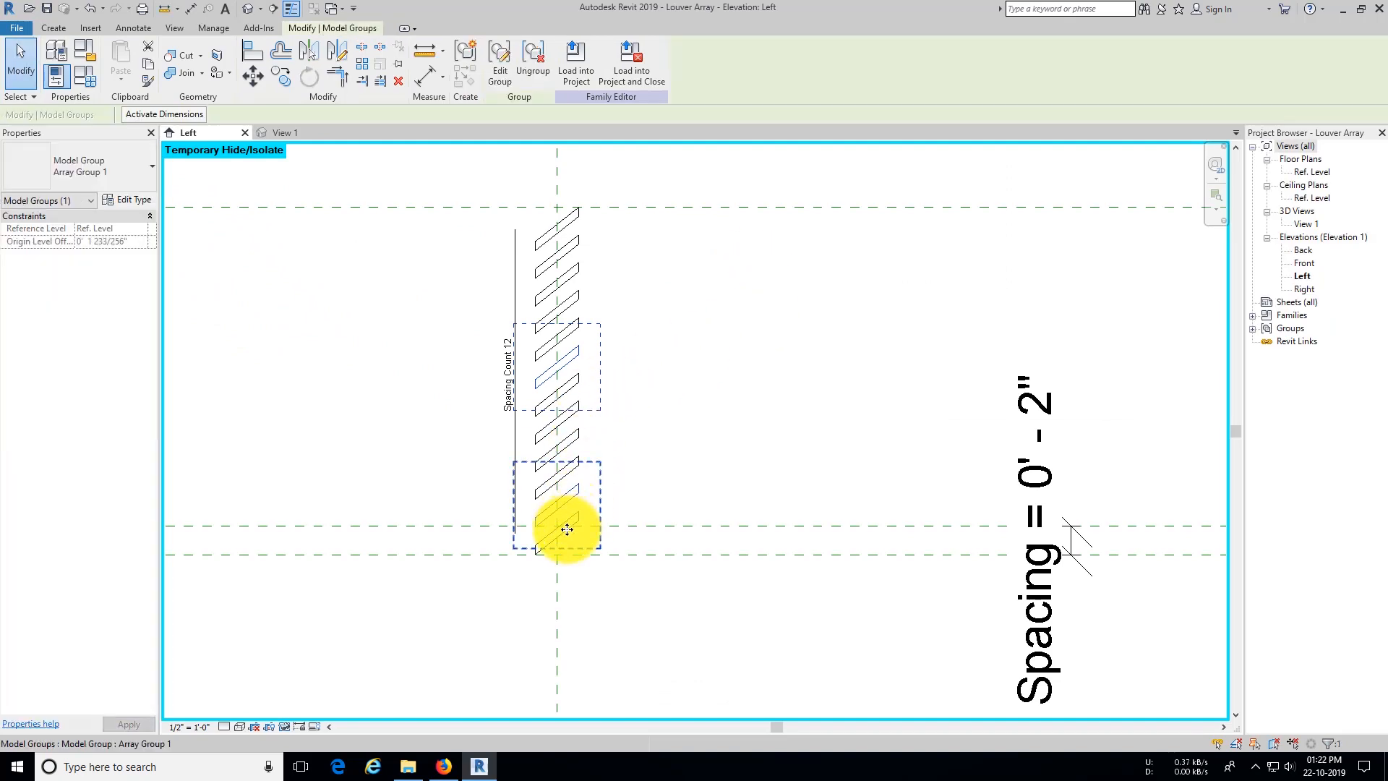
drag(570, 541, 566, 535)
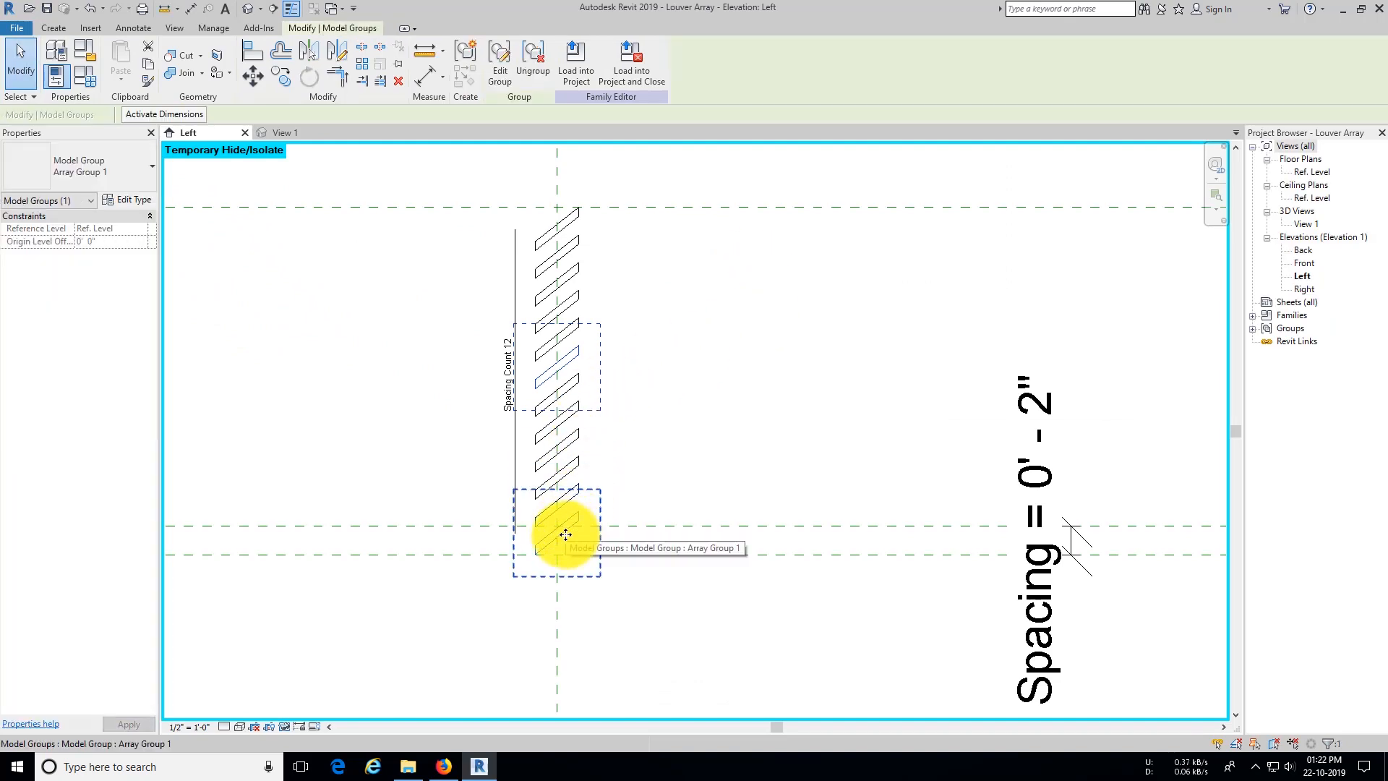
double_click(565, 535)
click(566, 534)
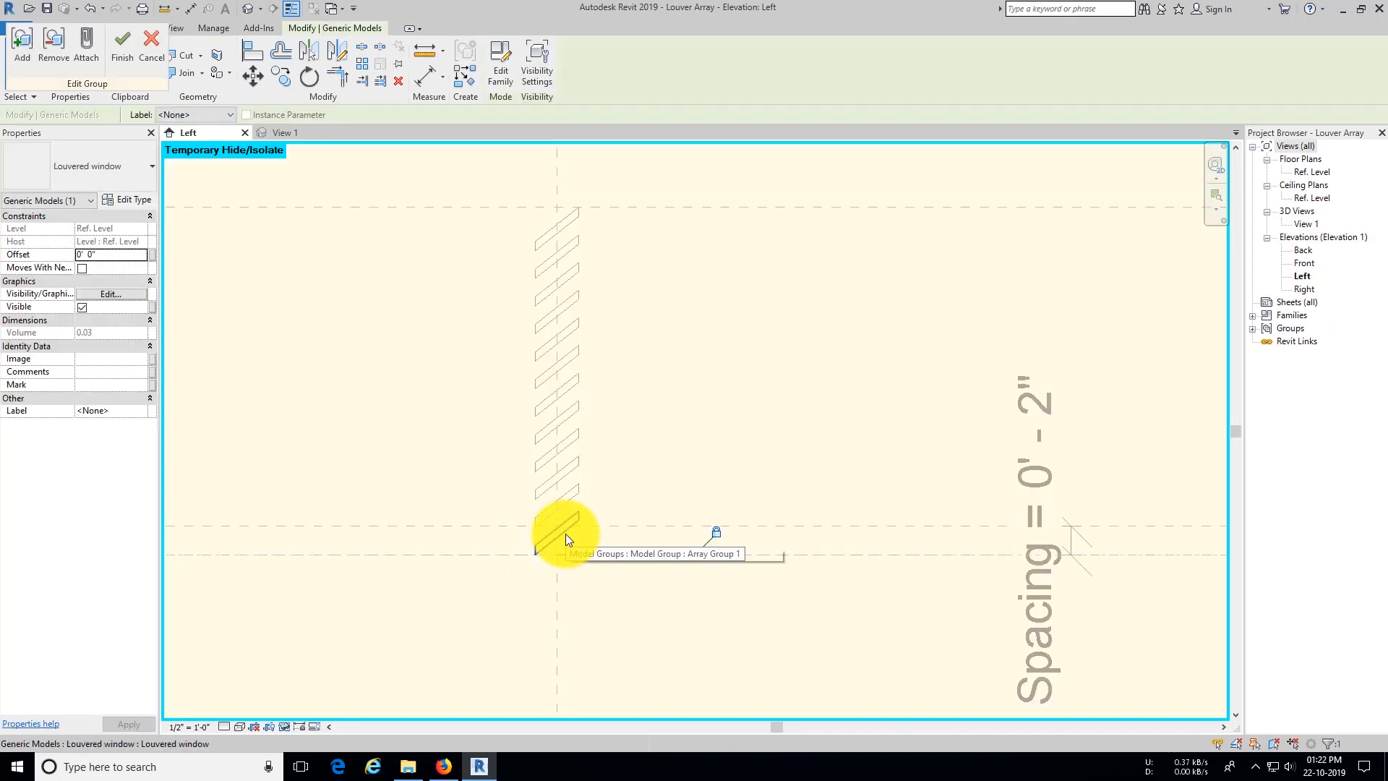
click(501, 72)
Step: Associate the louver extrusion's material with a new type-based family parameter named Louver Material
click(676, 415)
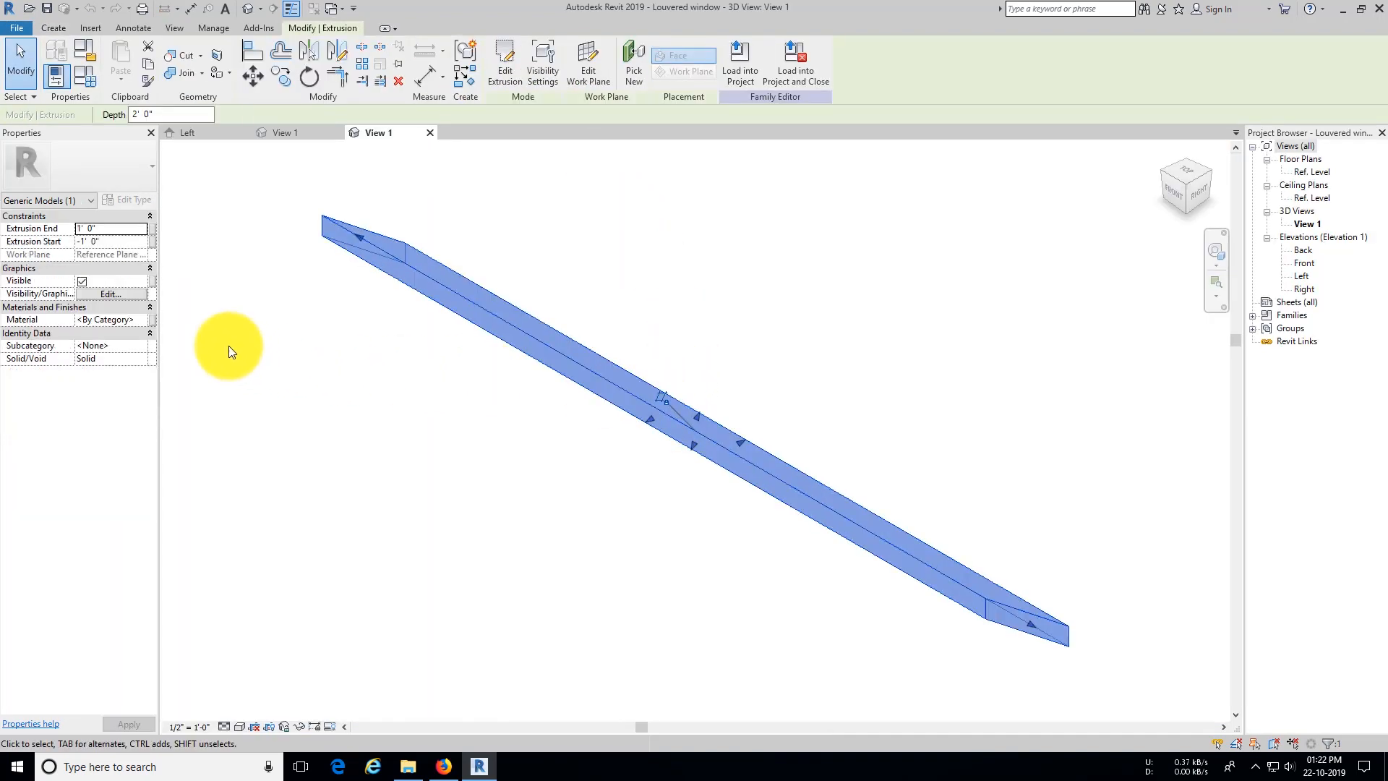
click(153, 318)
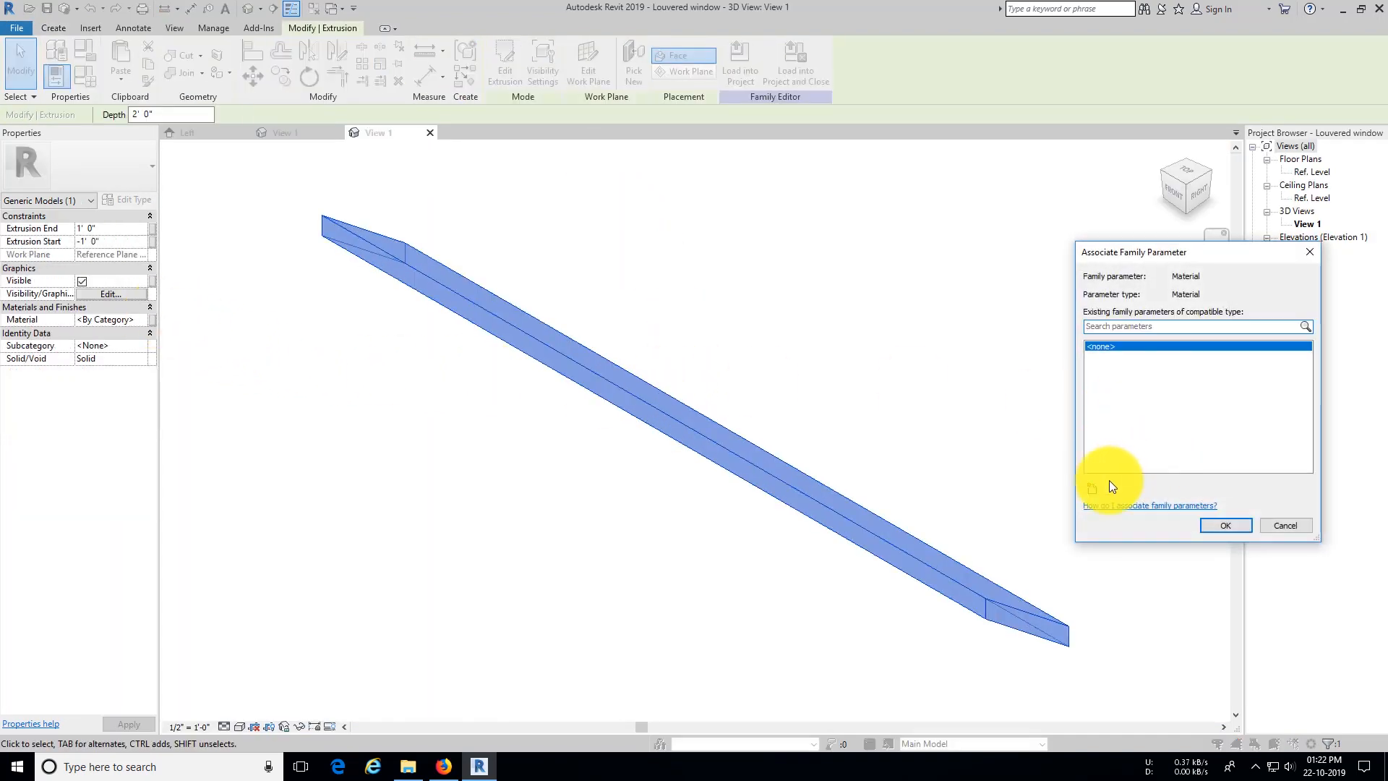
click(1093, 488)
text(M)
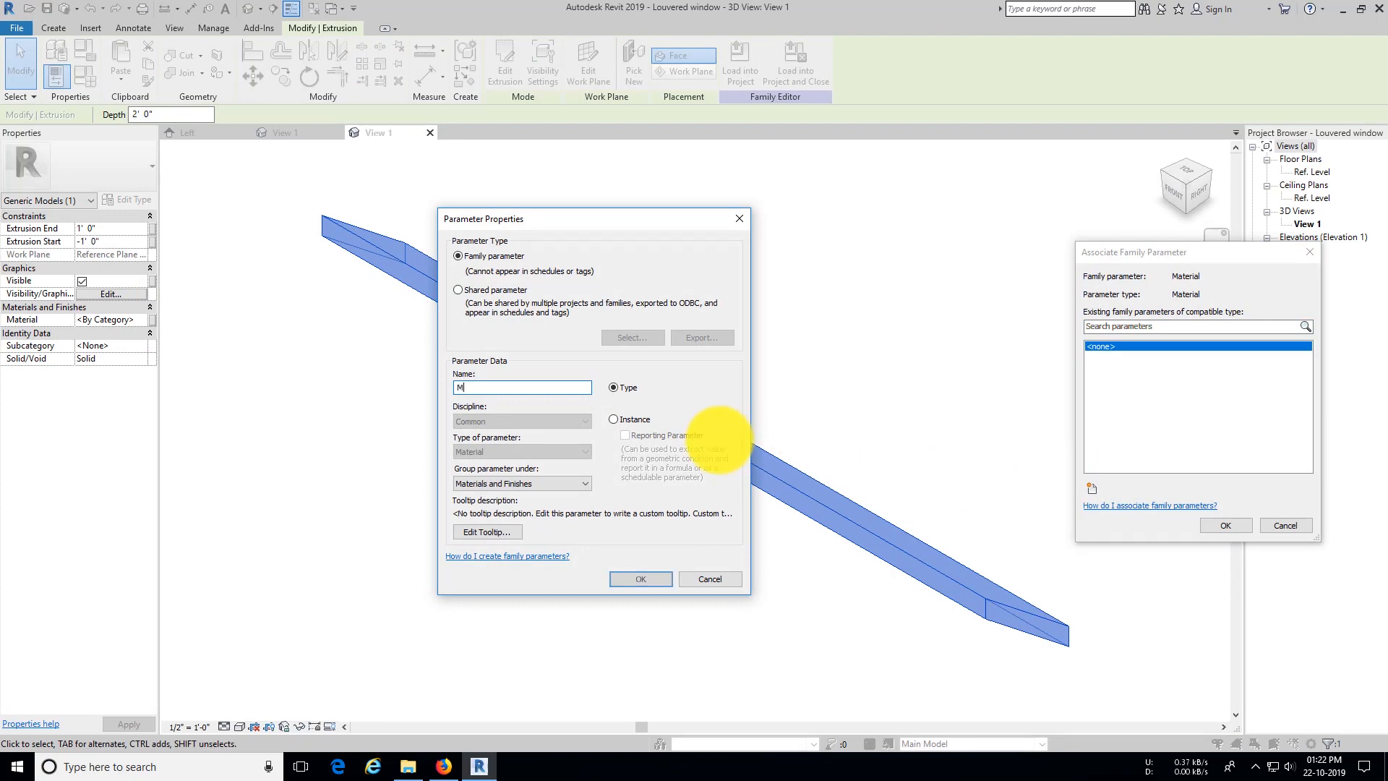
key(BackSpace)
text(Lo)
key(BackSpace)
key(BackSpace)
text(Louver )
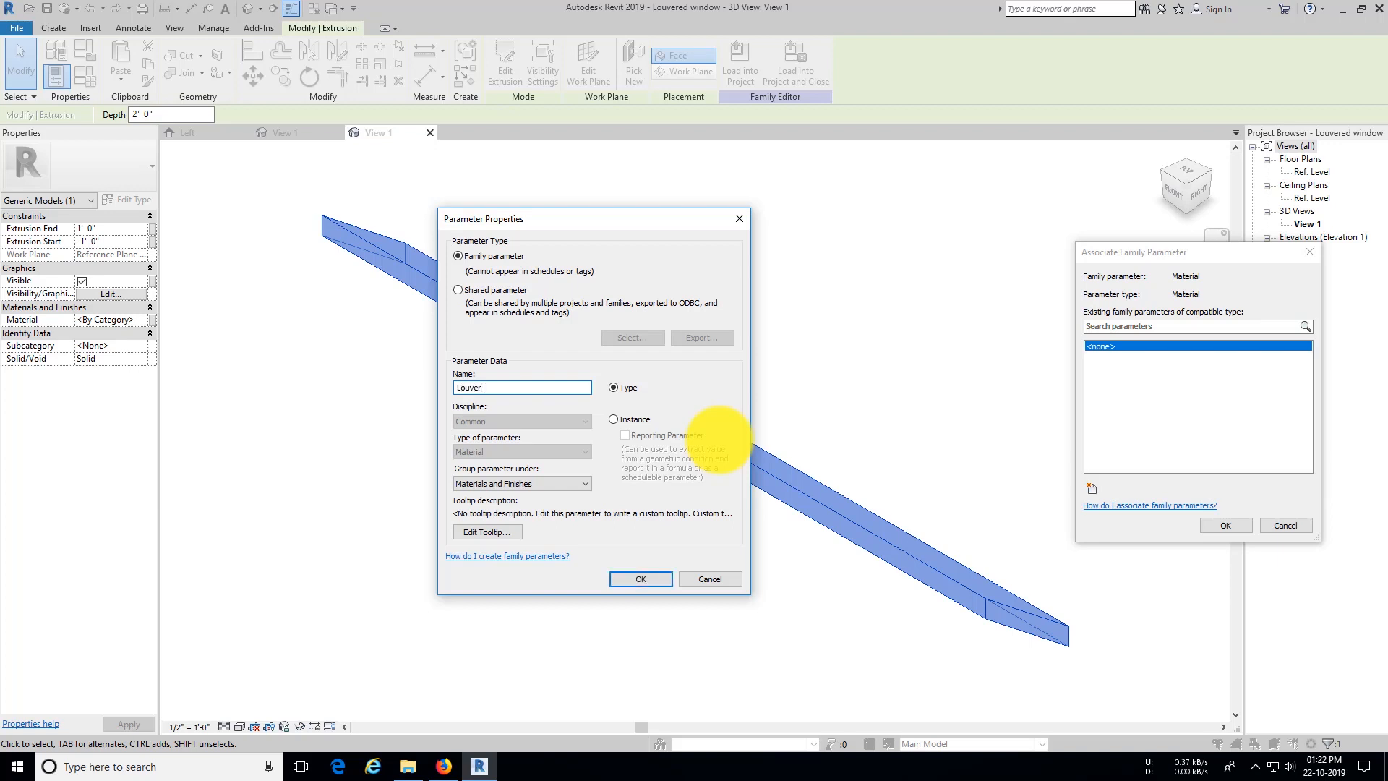
text(Material)
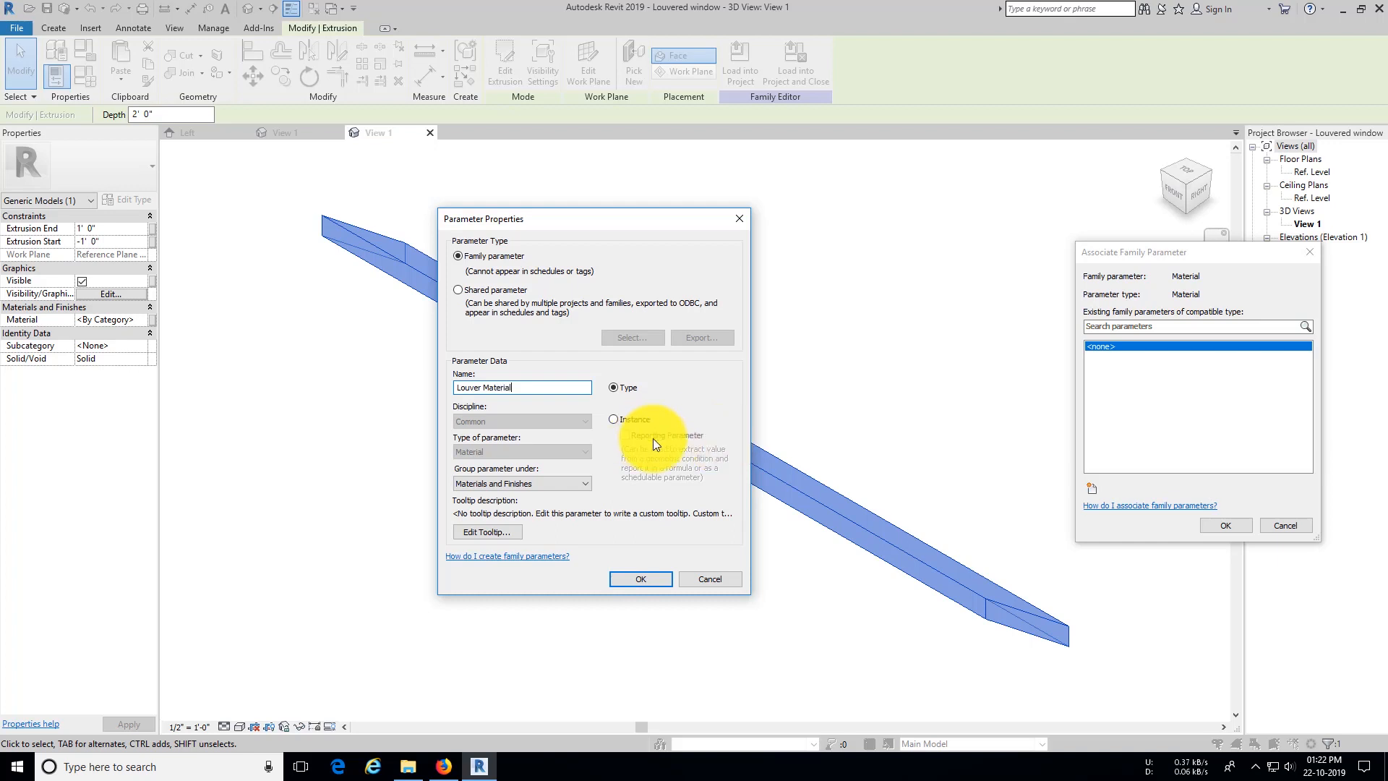
click(640, 579)
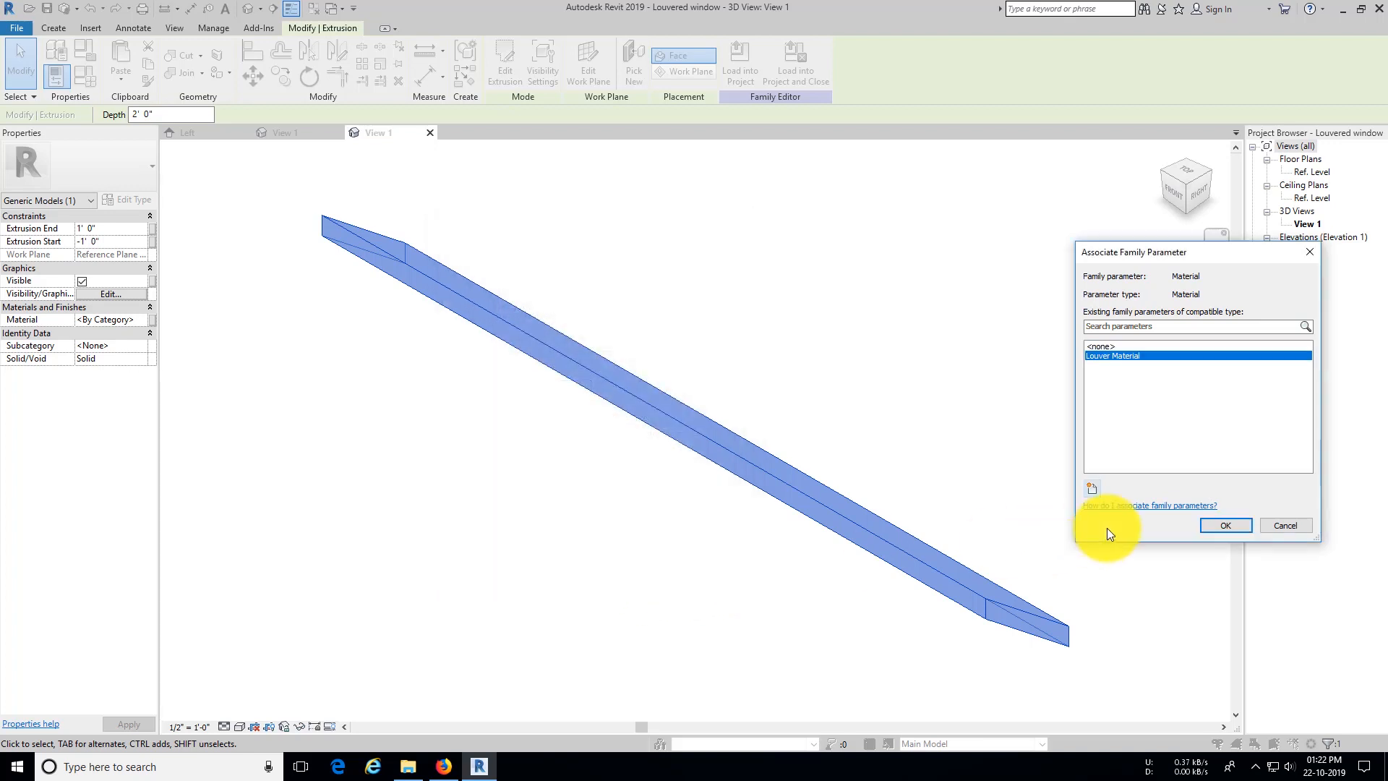
click(1222, 527)
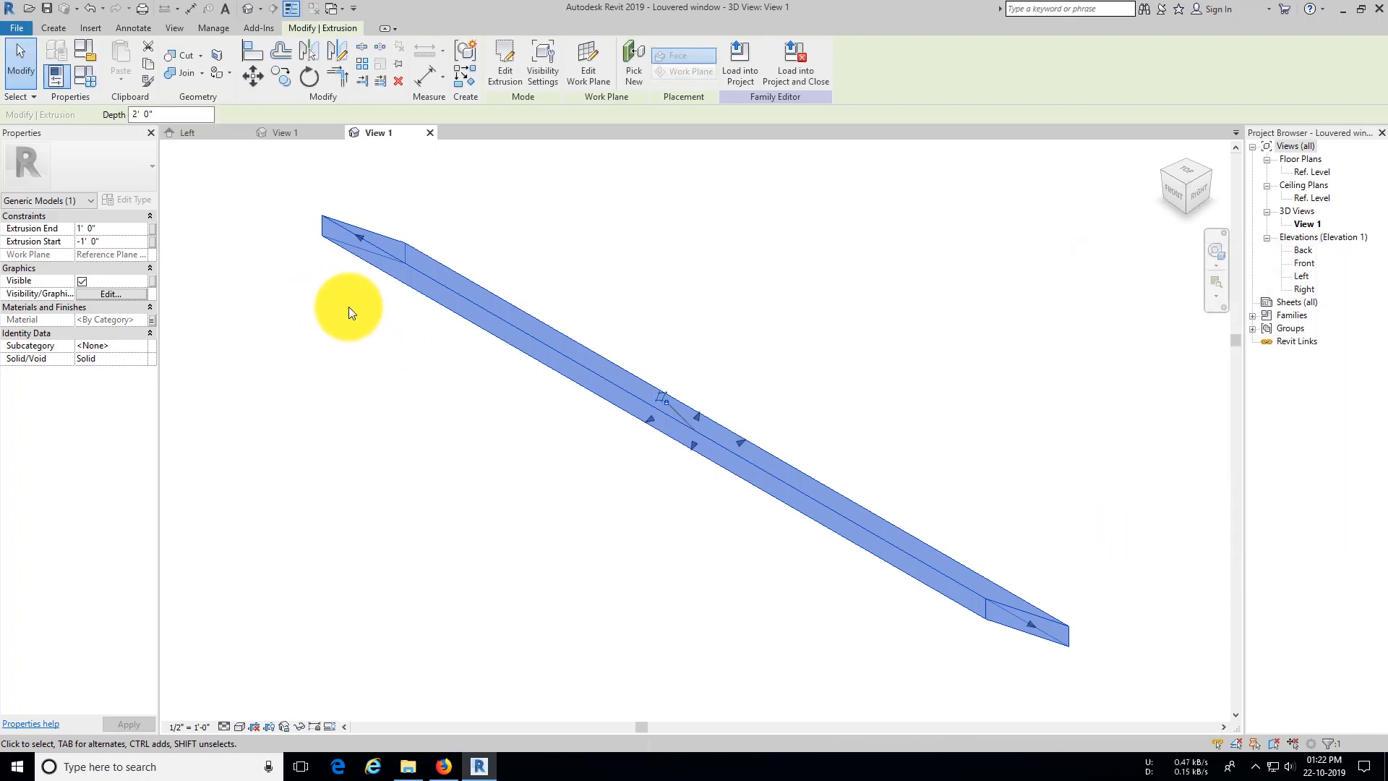
Step: Save the louver family and load it into Louver Array.rfa only, overwriting the existing version
click(47, 8)
click(669, 391)
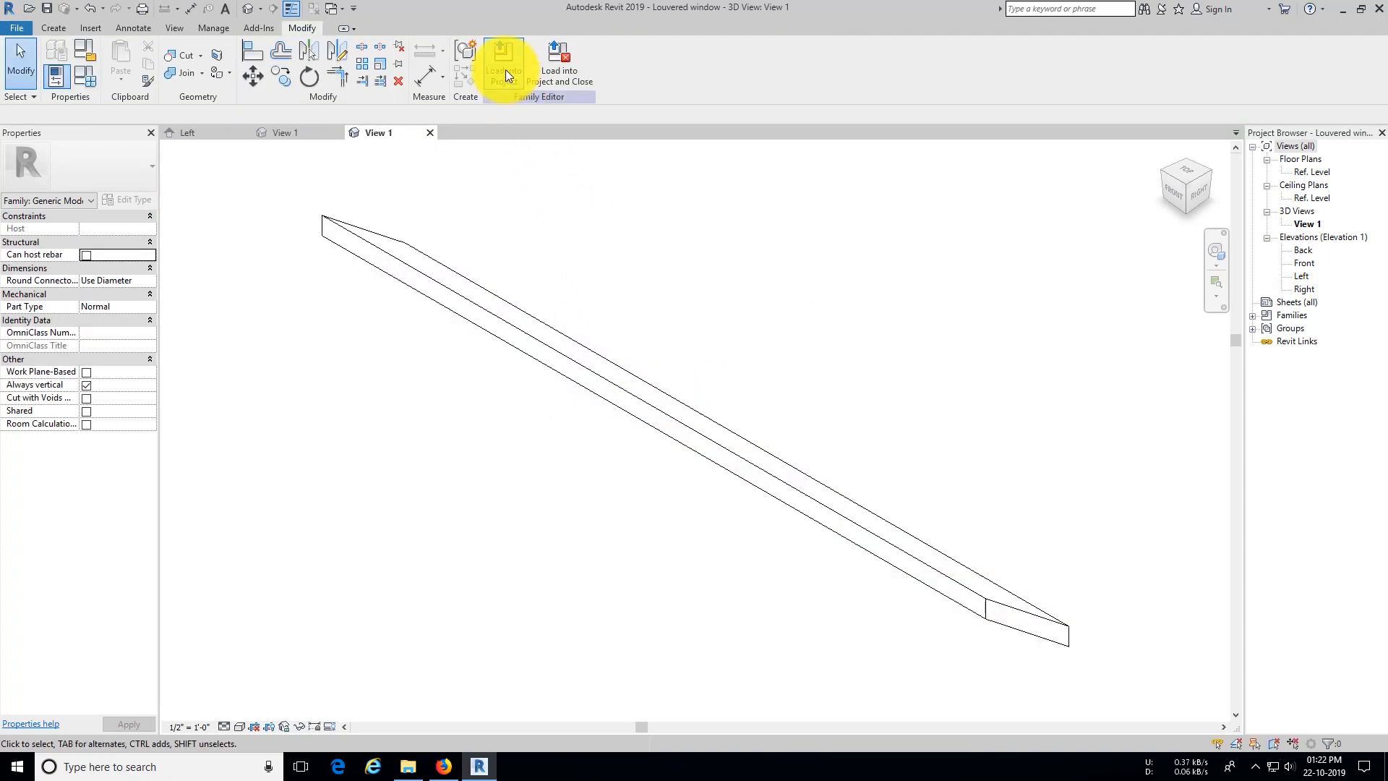
click(506, 73)
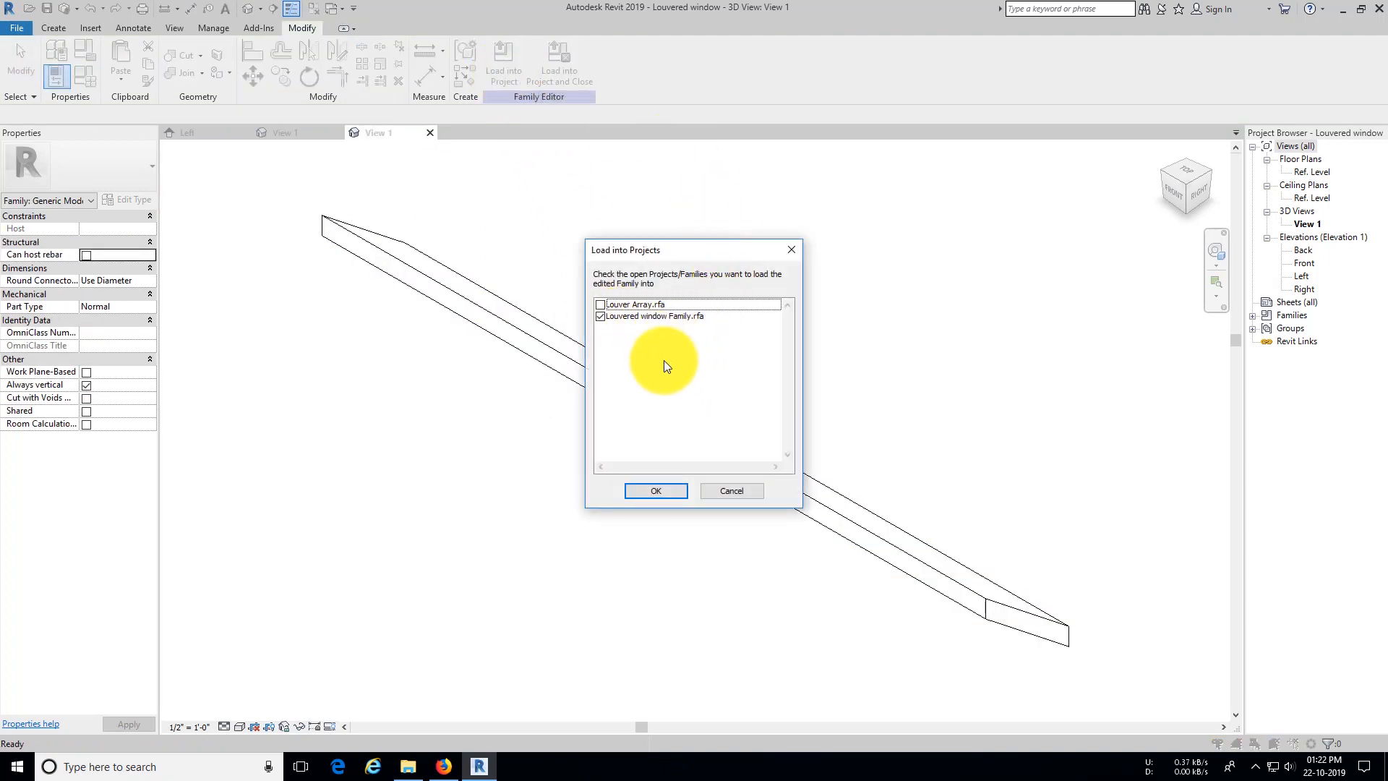
click(601, 305)
click(656, 490)
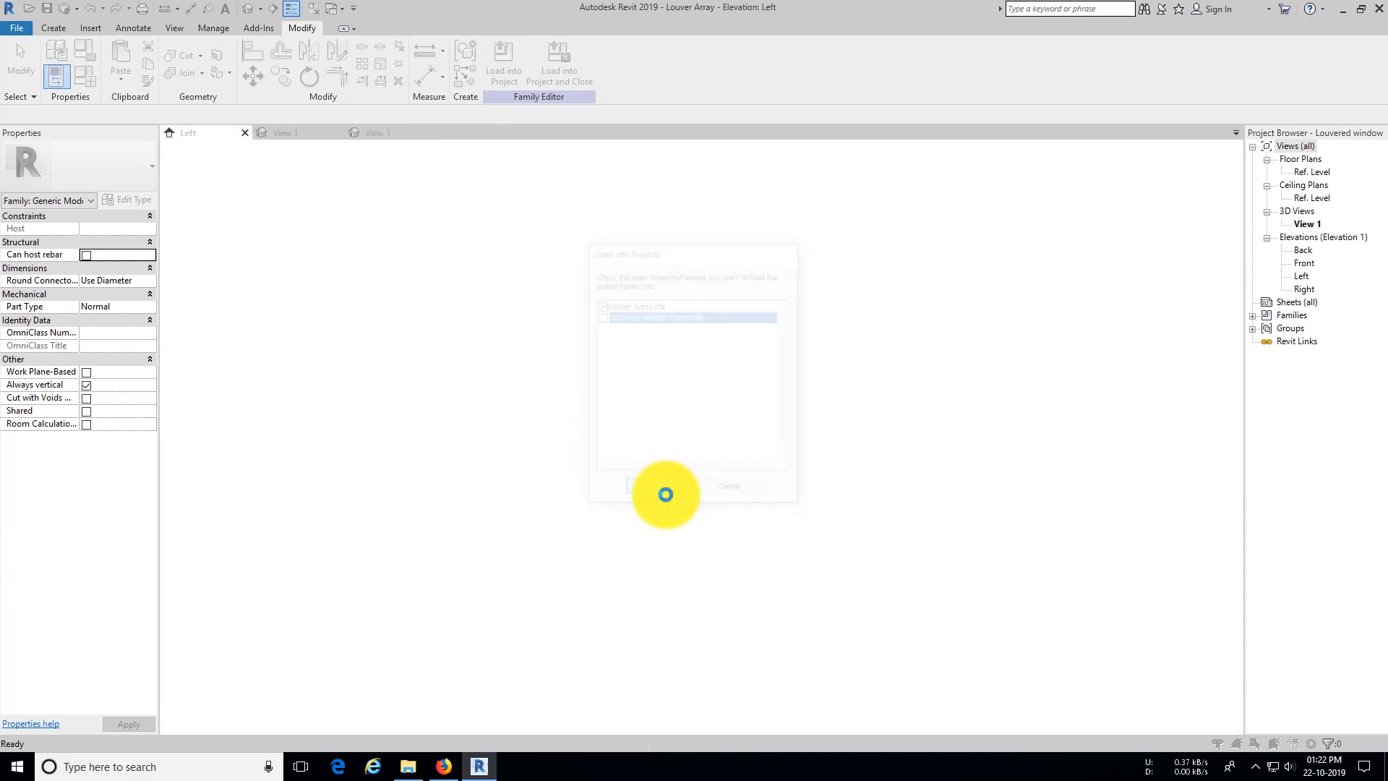
click(628, 394)
Step: Link the lowest louver's Louver Material property to a new Louver Material parameter in the Louver Array family, and leave group editing
click(575, 516)
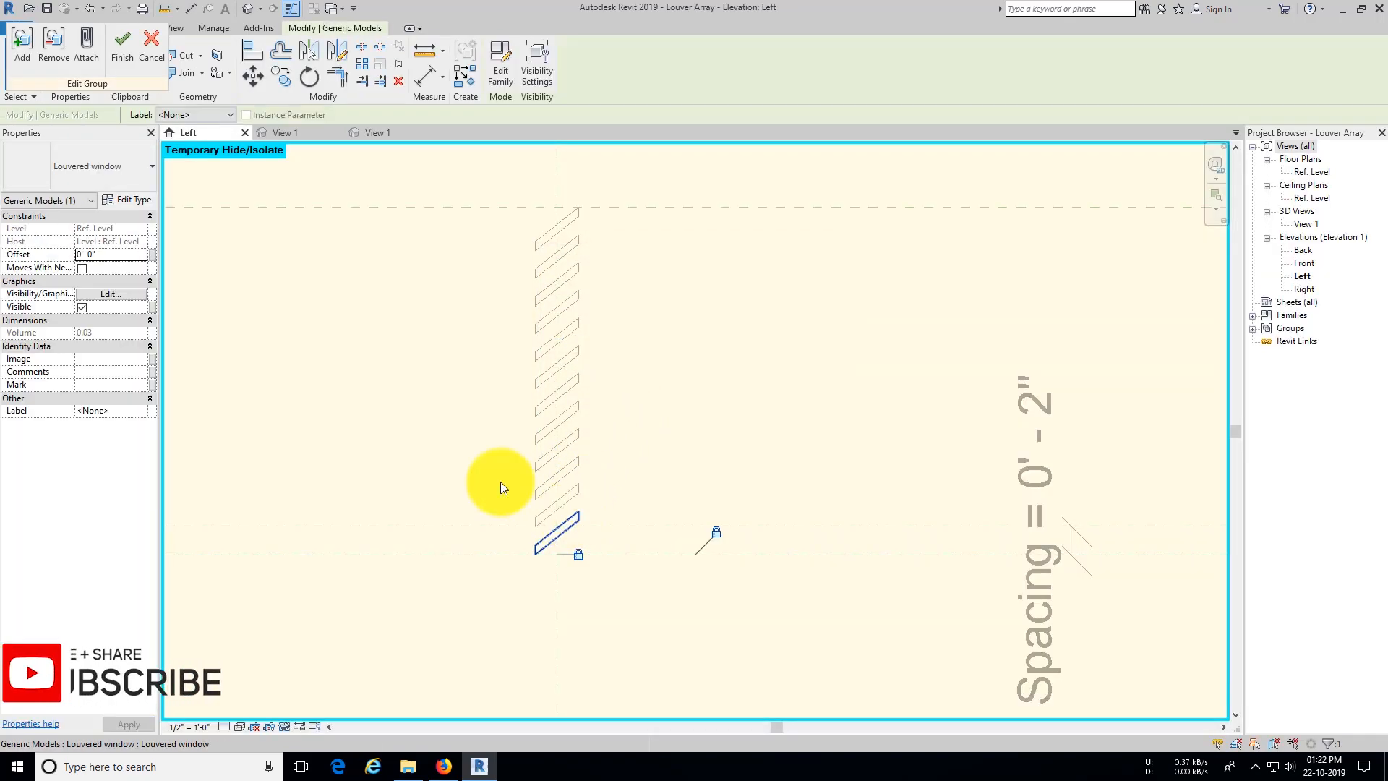
click(125, 199)
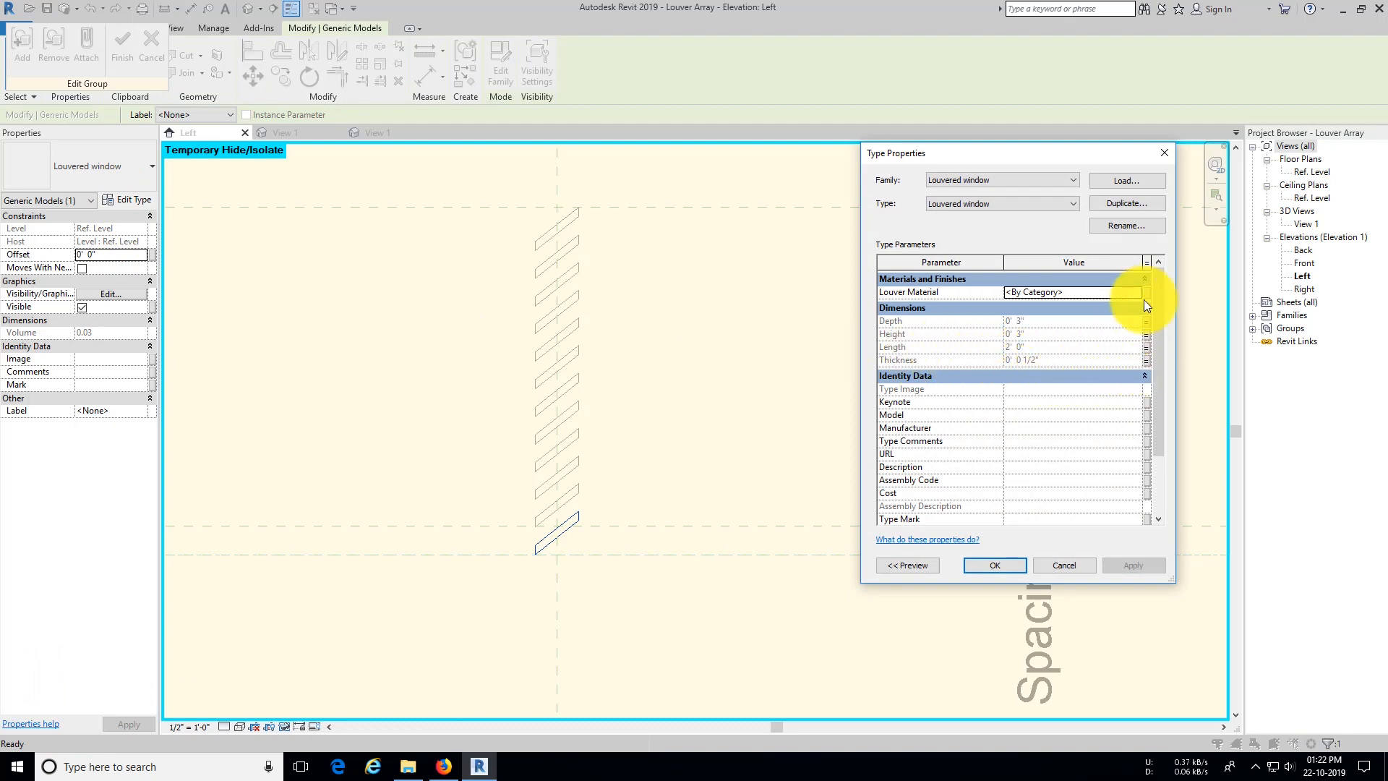
click(1147, 293)
click(1094, 488)
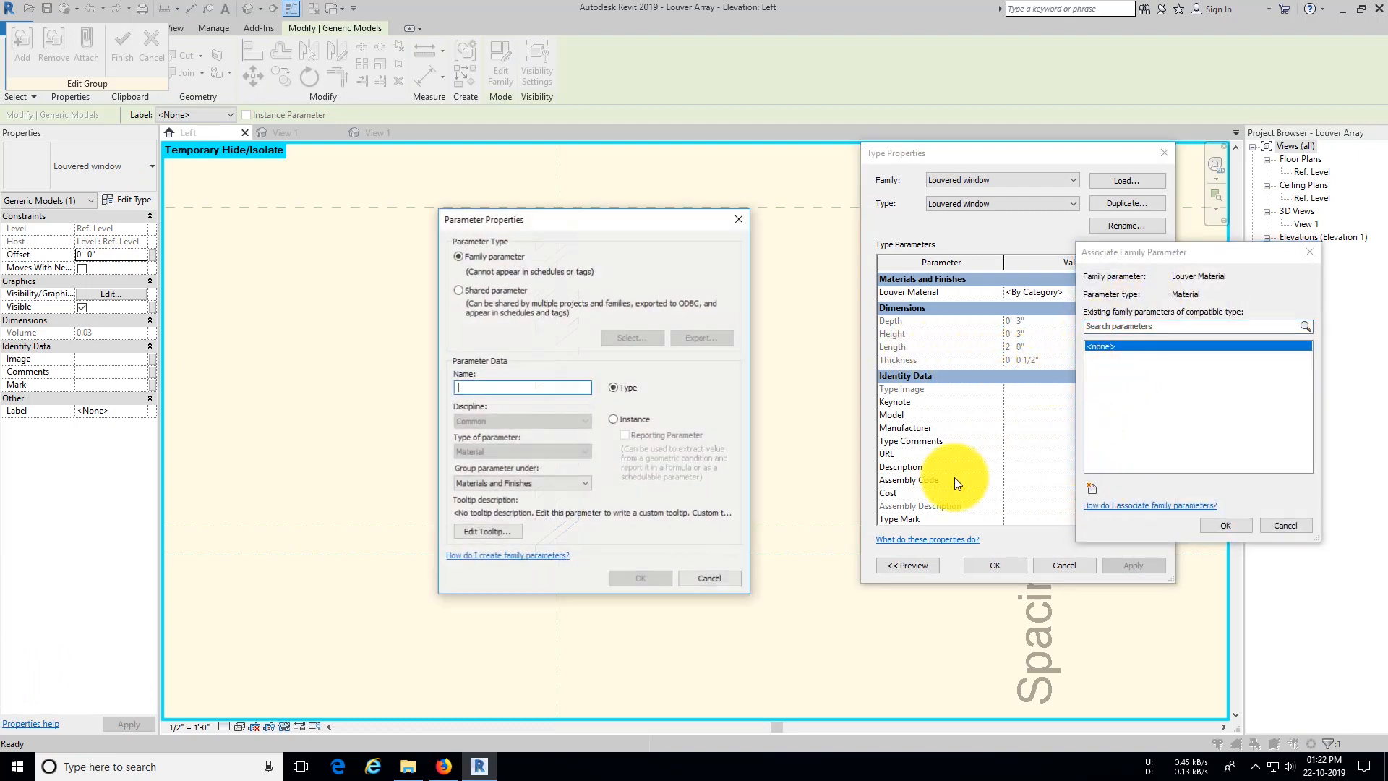
text(Louve)
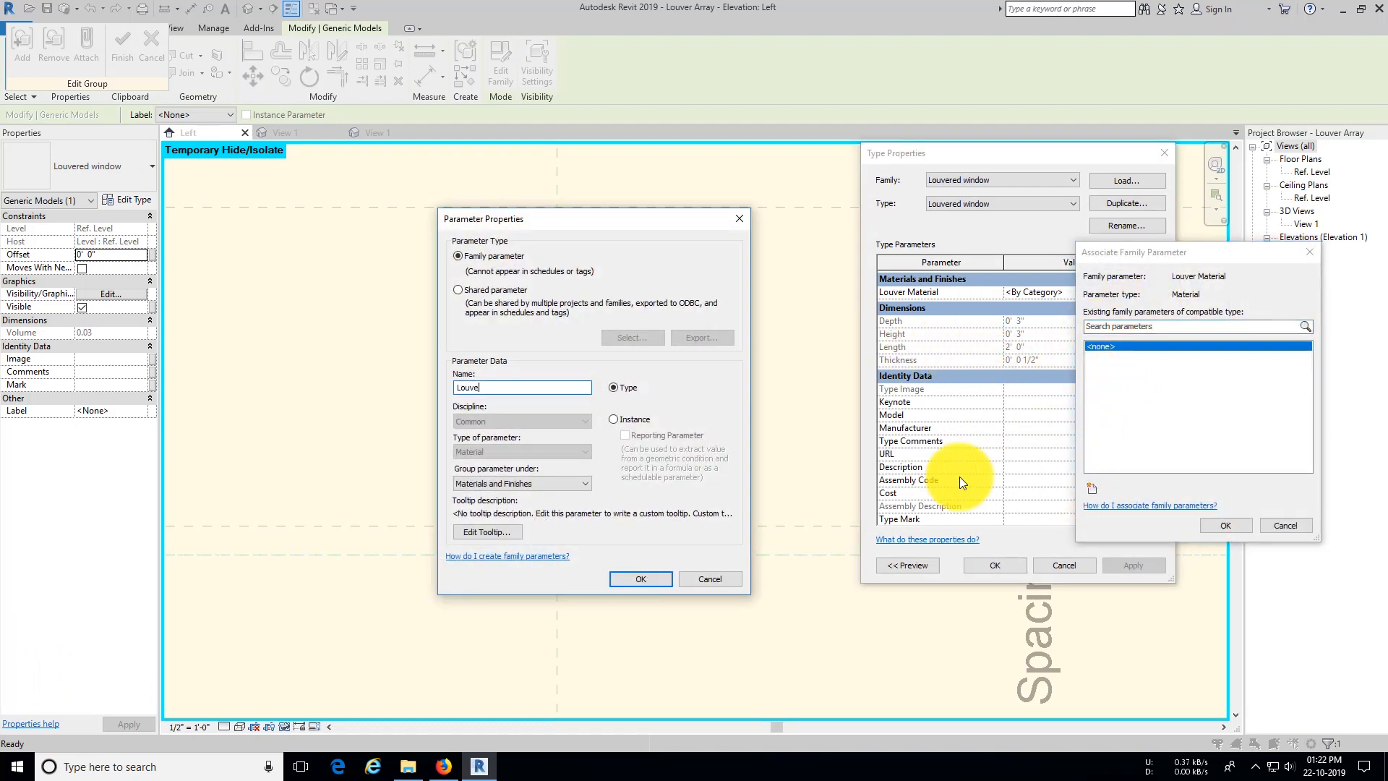
text(r Material)
key(Return)
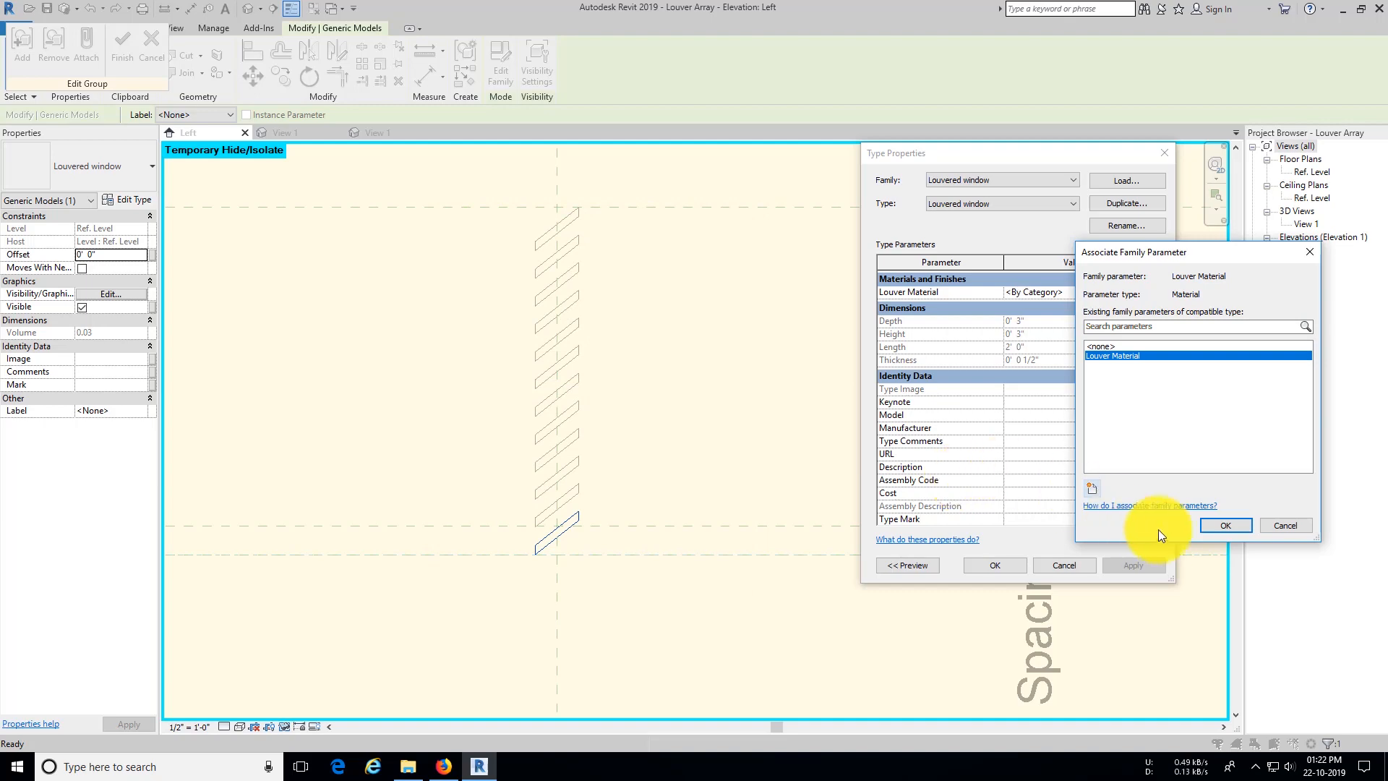
click(1222, 529)
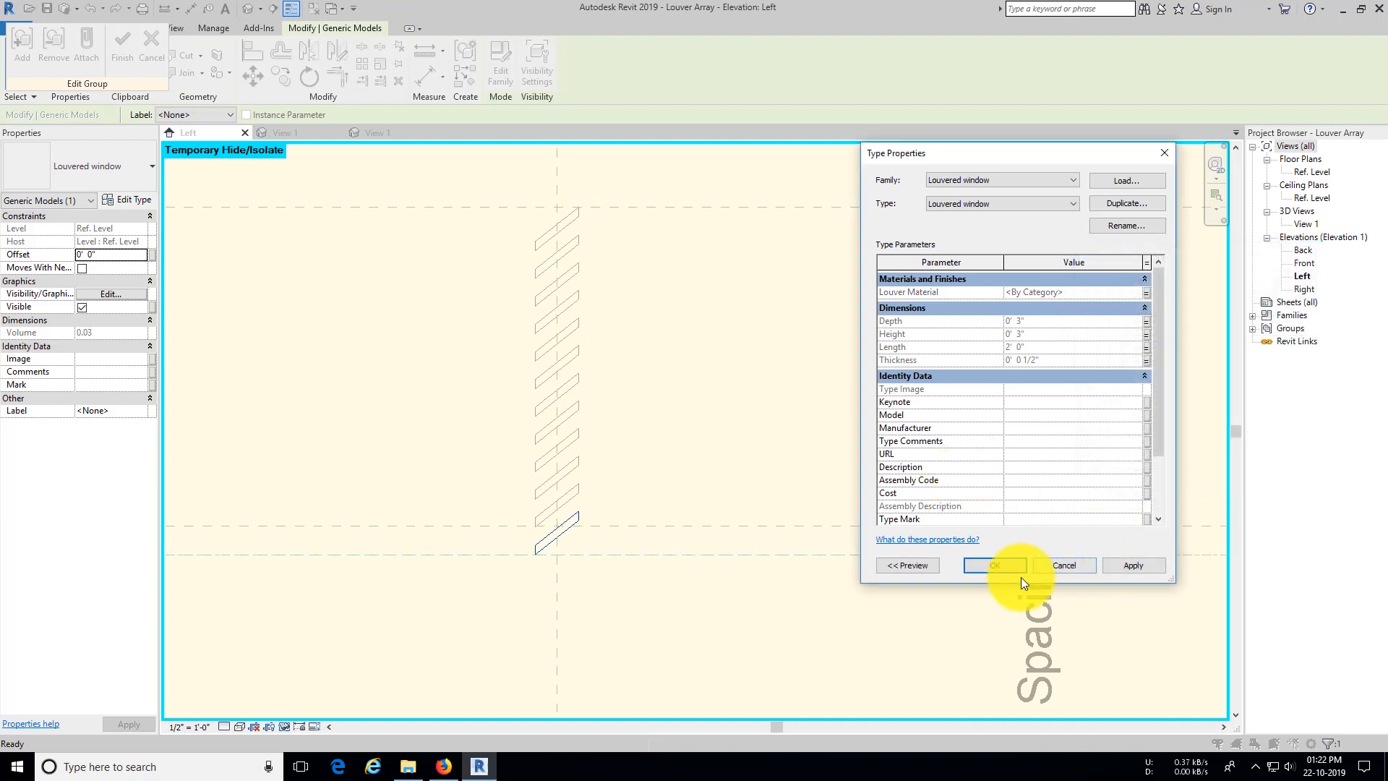
click(1000, 566)
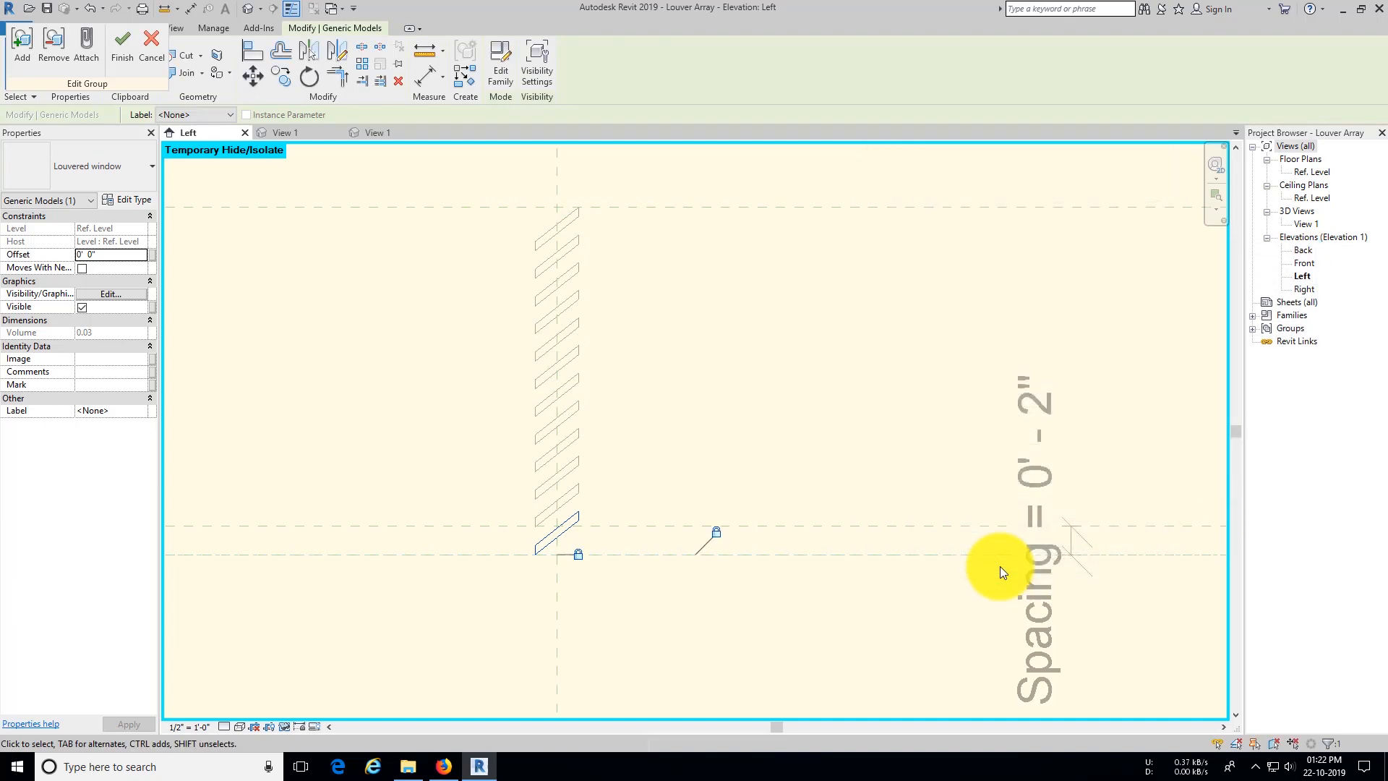
click(147, 65)
click(383, 154)
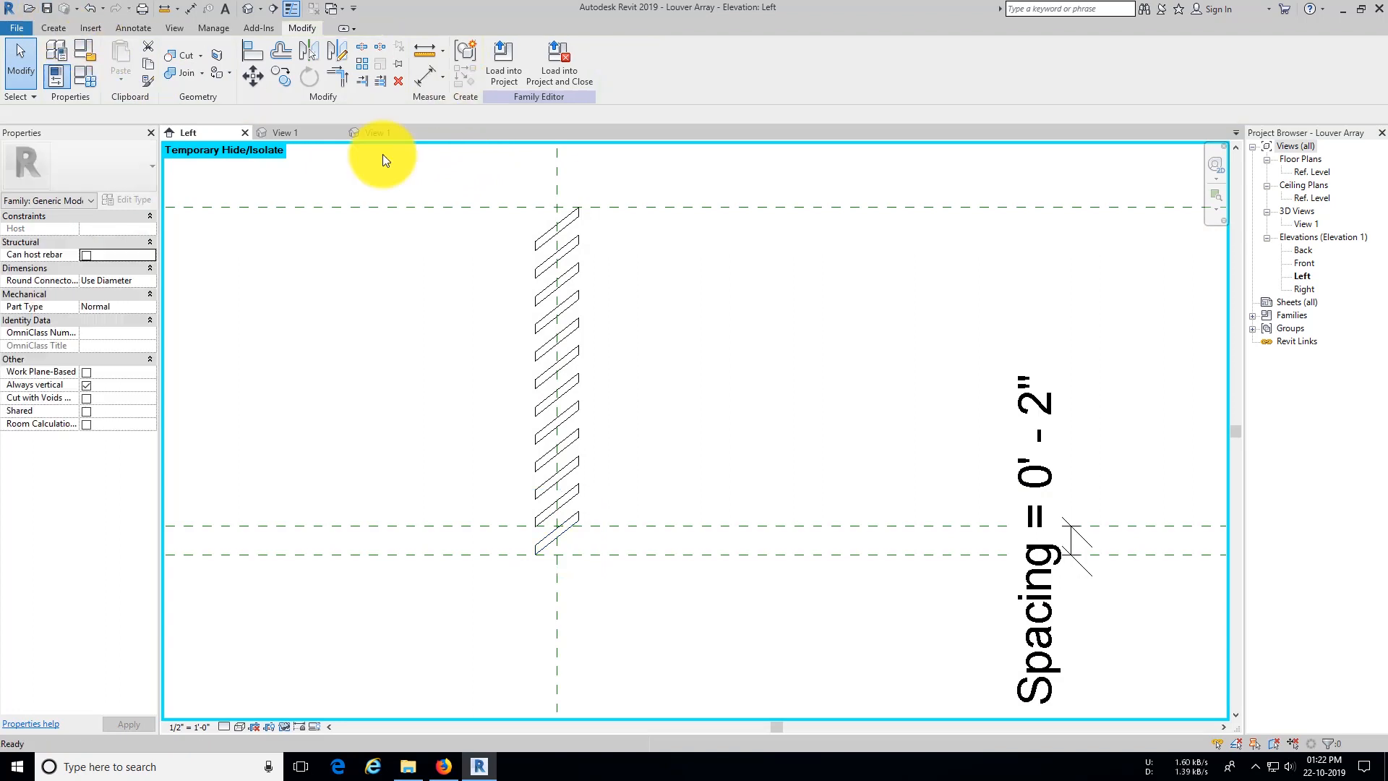
Step: Load the Louver Array into Louvered window Family.rfa, overwriting the existing version and its parameter values, and delete the conflicting formulas
click(506, 71)
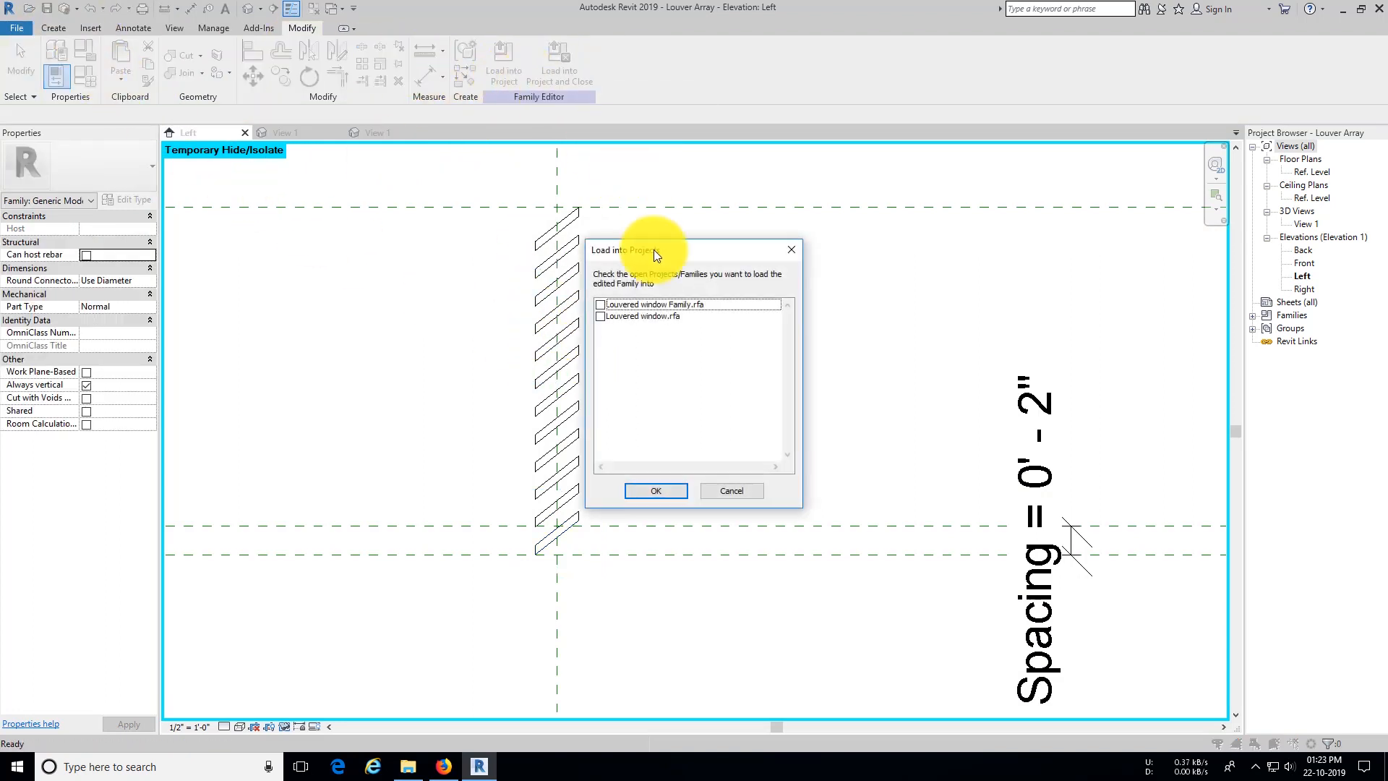
click(604, 305)
click(656, 490)
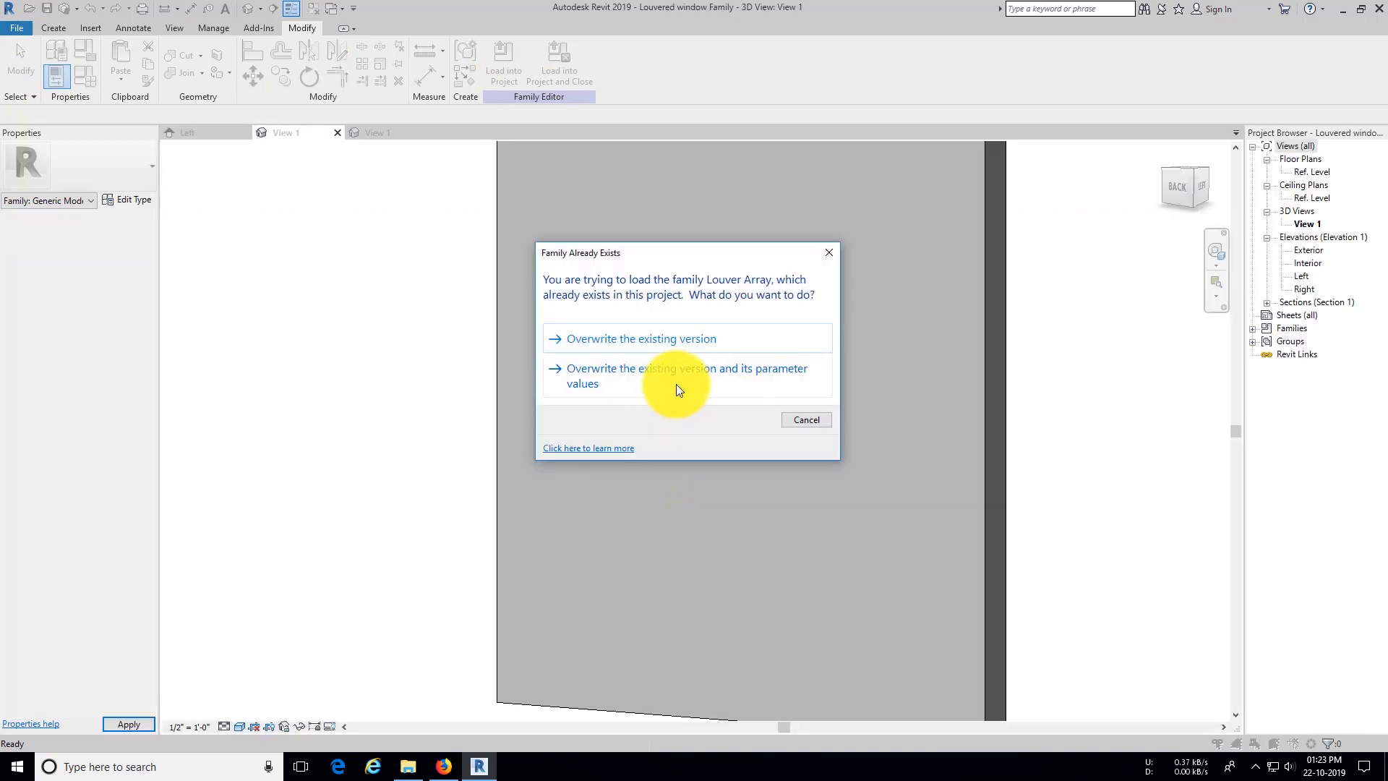
click(676, 382)
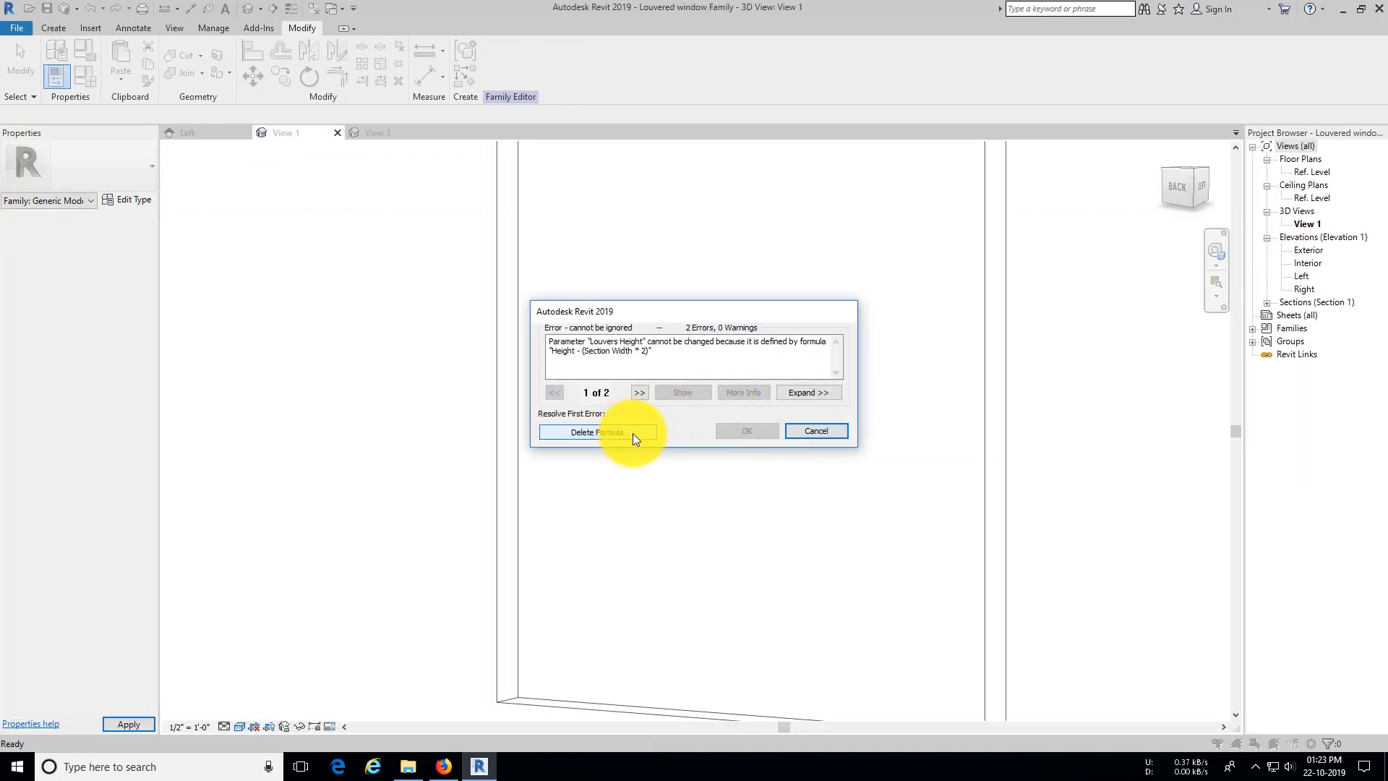
click(632, 432)
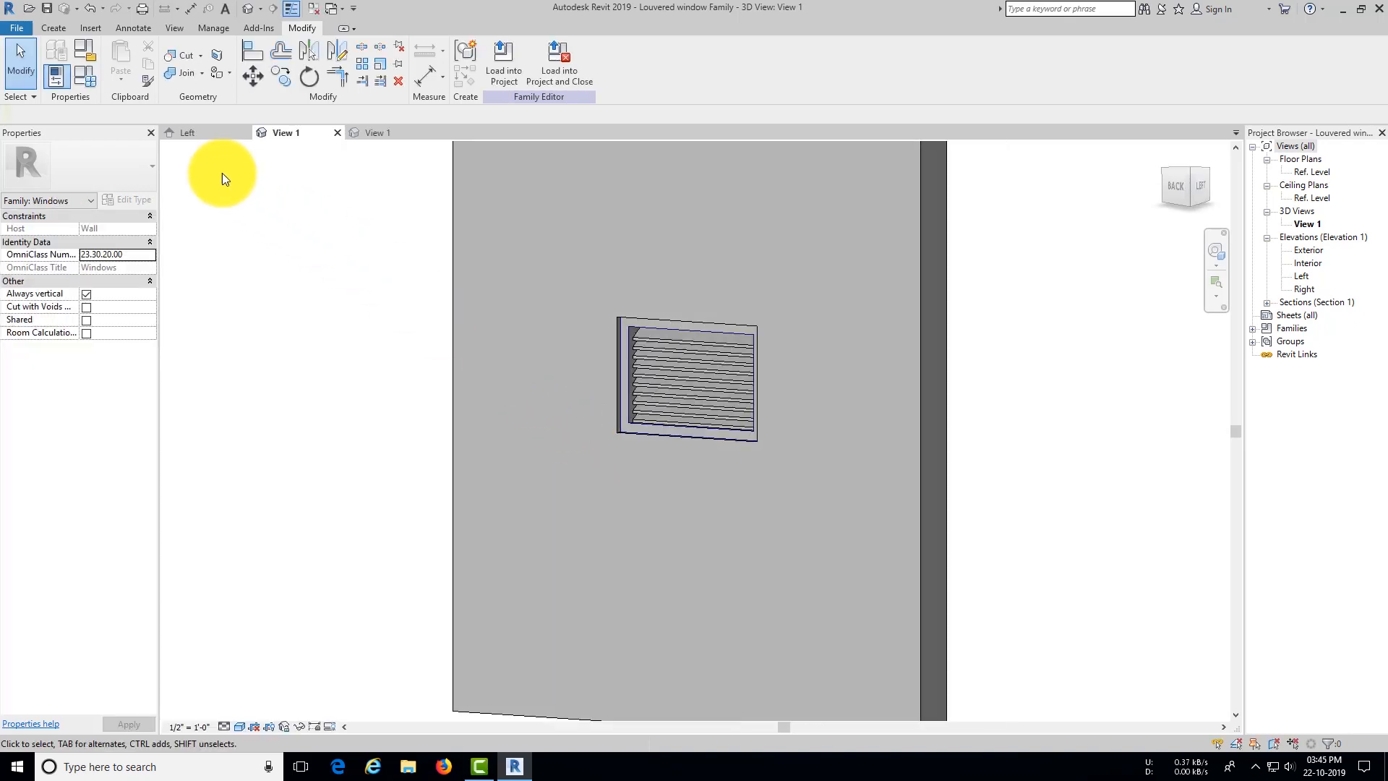
Step: Restore the window family's Louvers Height formula as Height - (Section Width * 2)
click(87, 71)
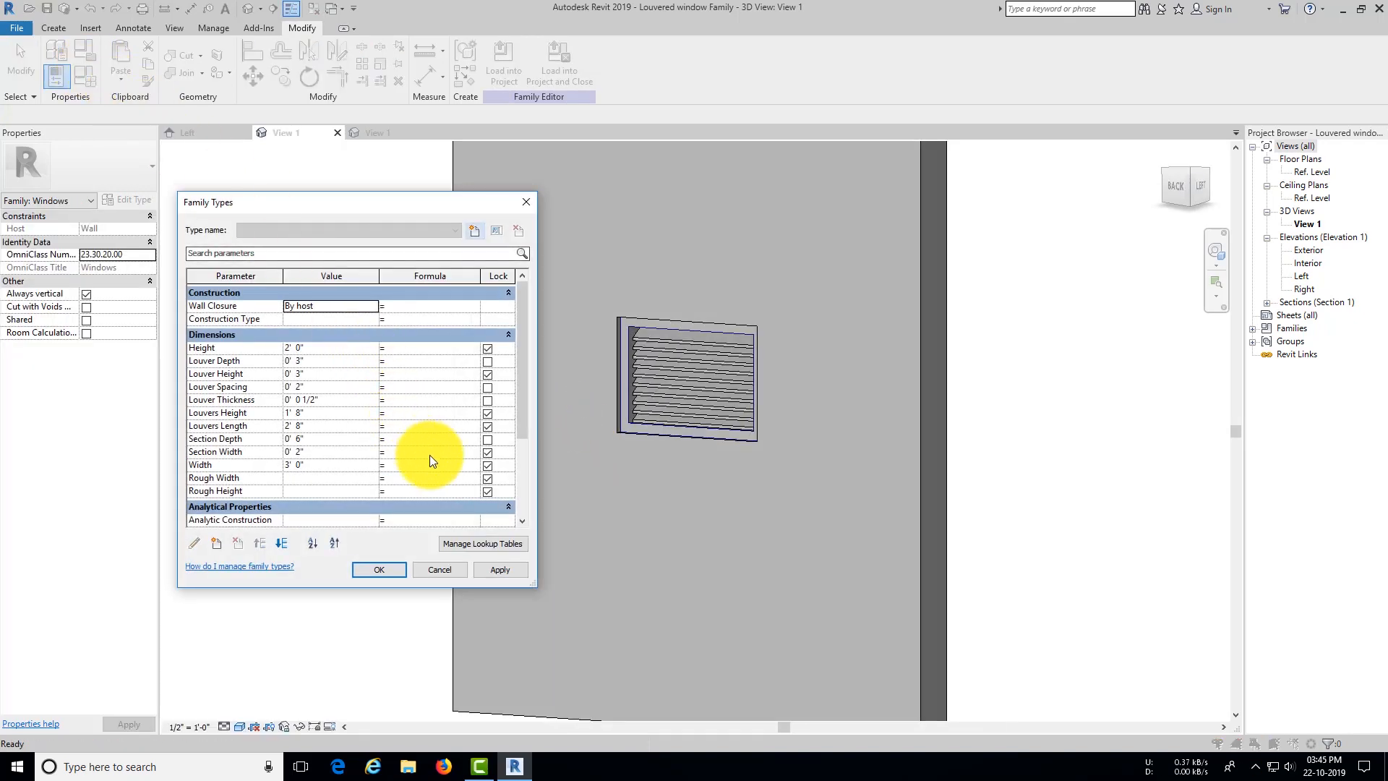
click(411, 413)
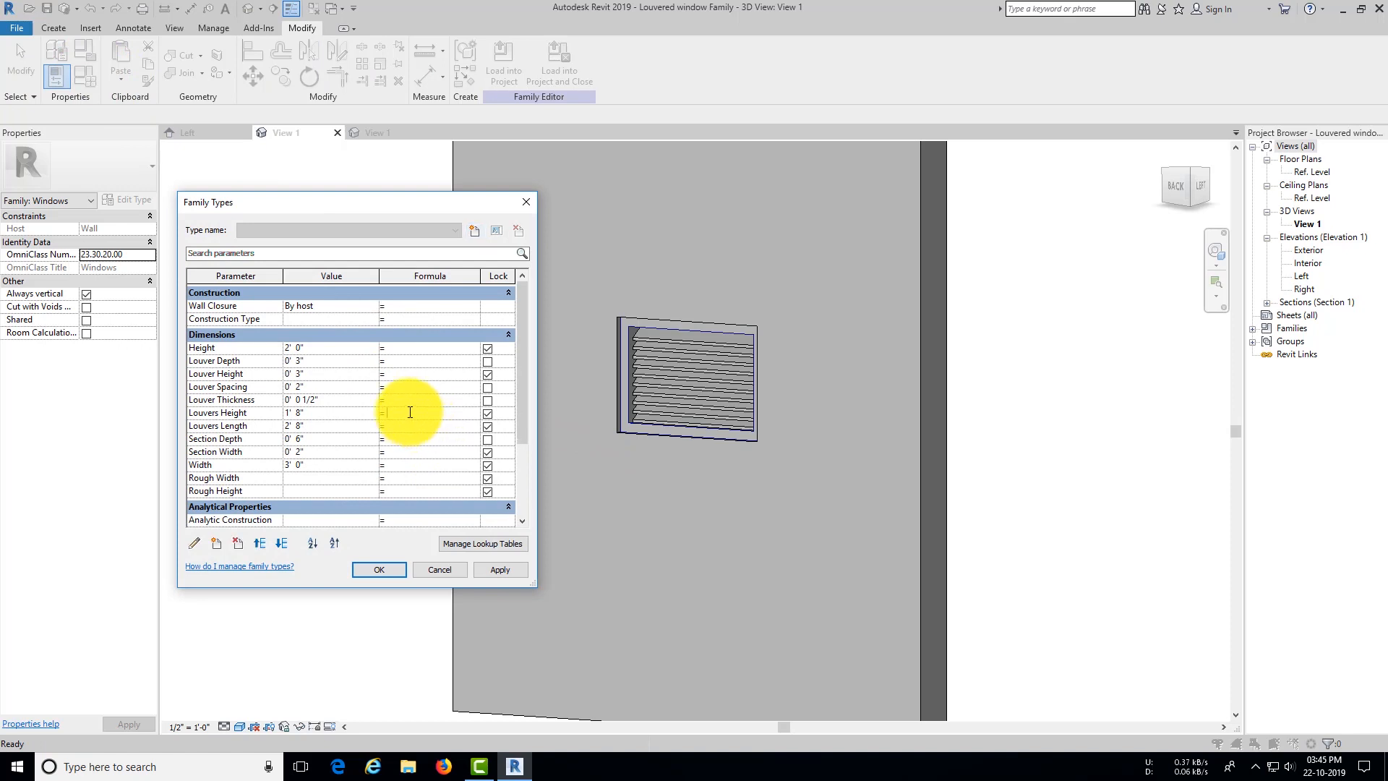
key(ctrl+v)
drag(410, 412, 367, 423)
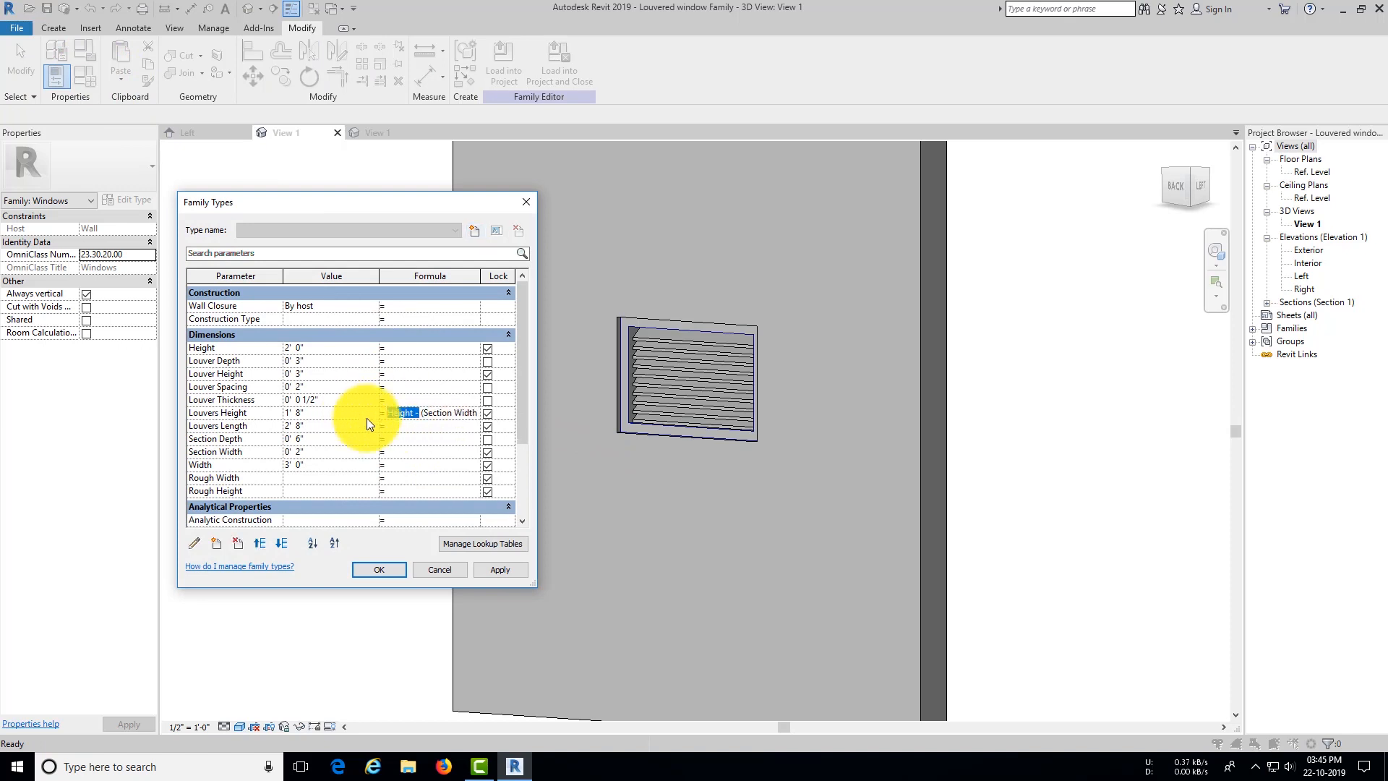
click(400, 429)
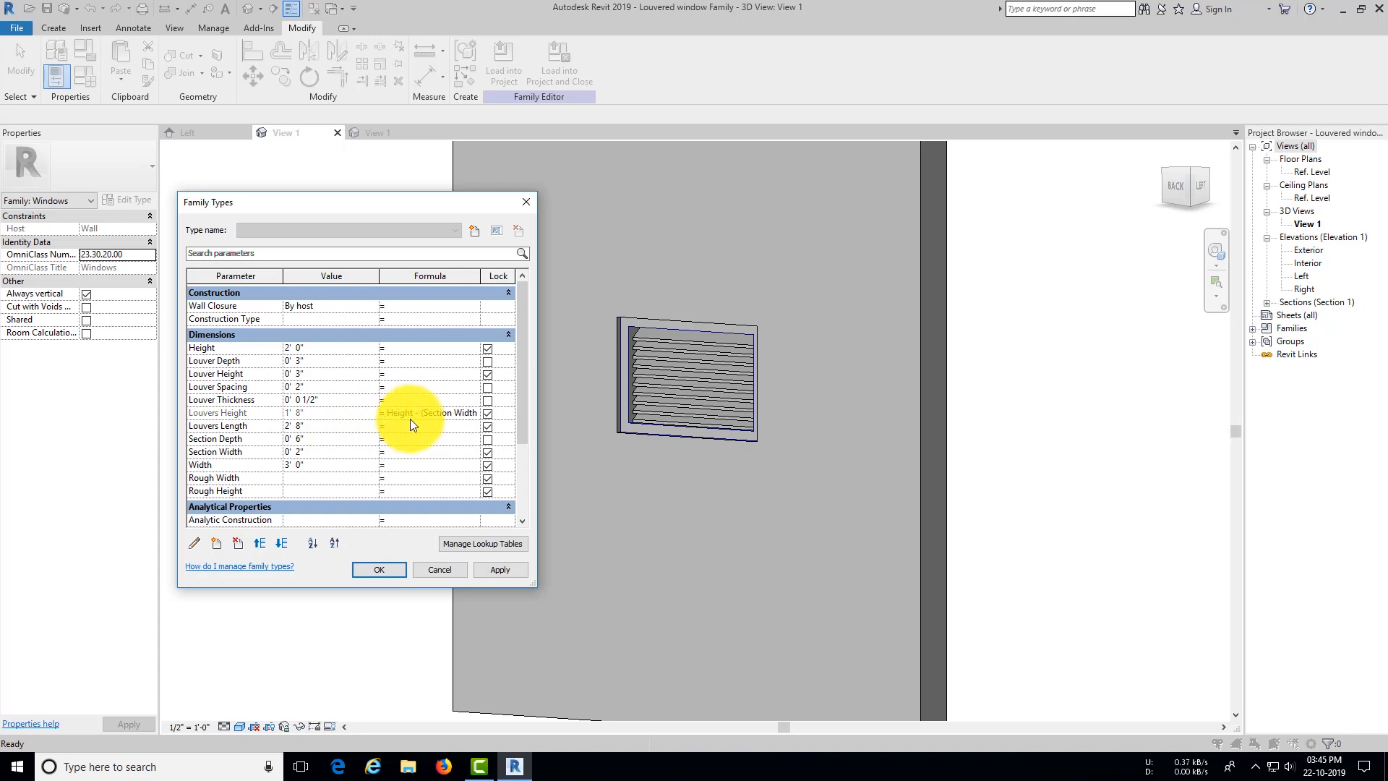
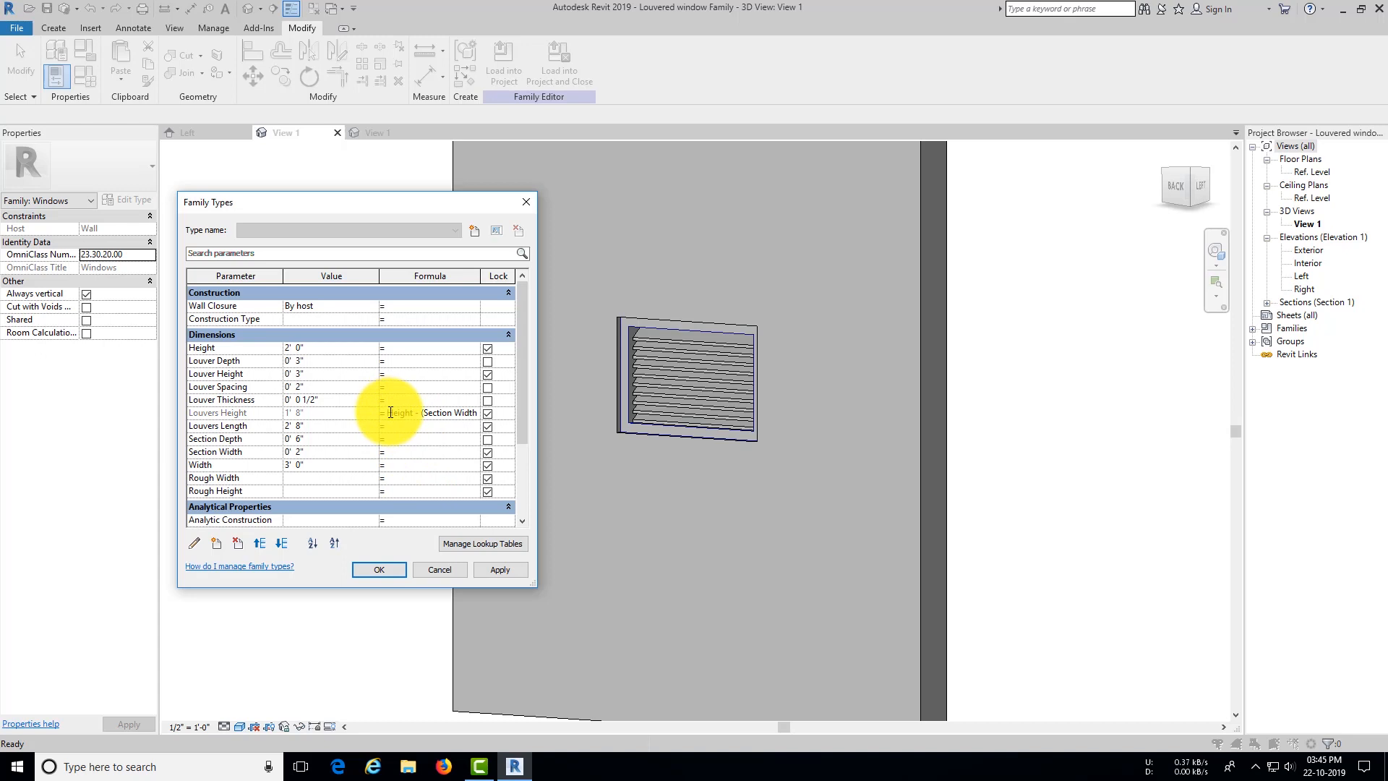
Step: Give the Louvers Length parameter the formula Width - (Section Width * 2) and apply it to the window family
drag(390, 413, 489, 413)
click(418, 427)
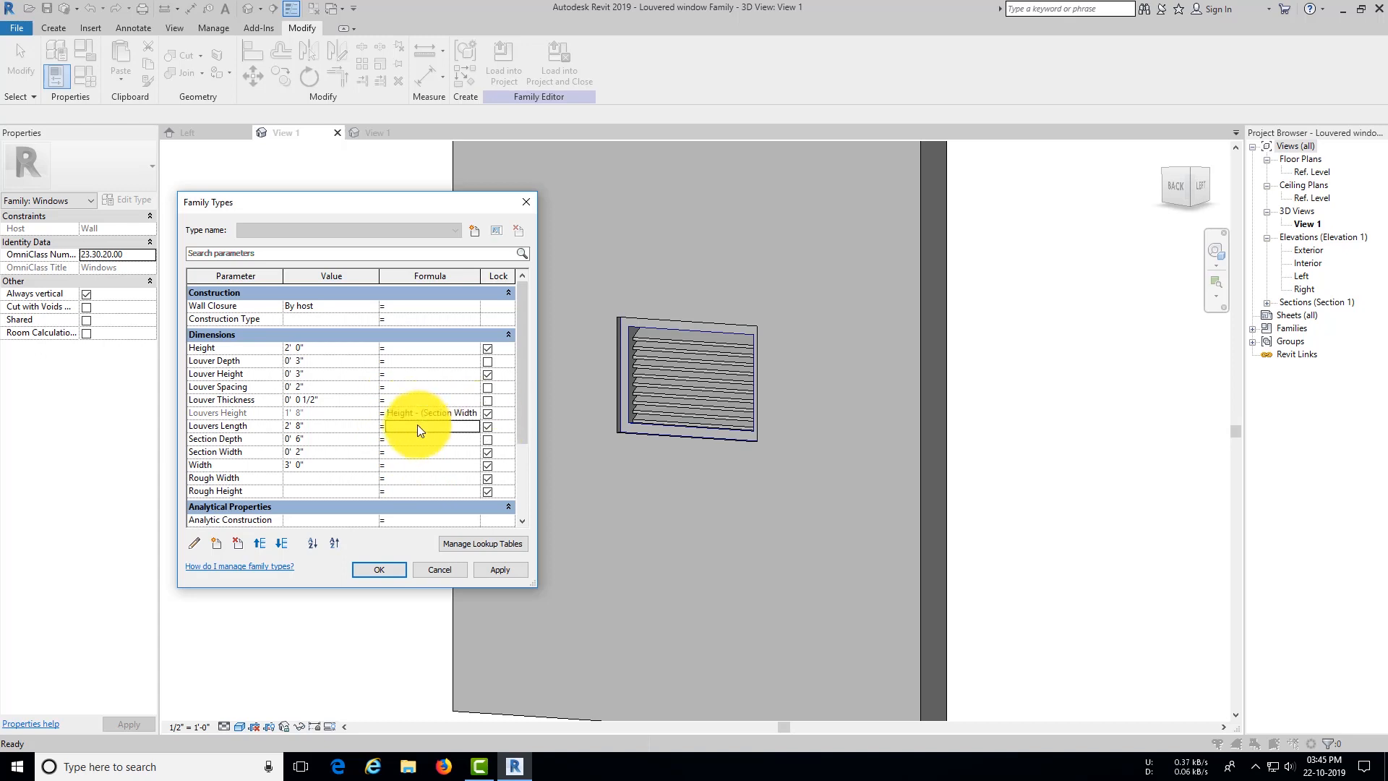
text(Height - (Section Width * 2))
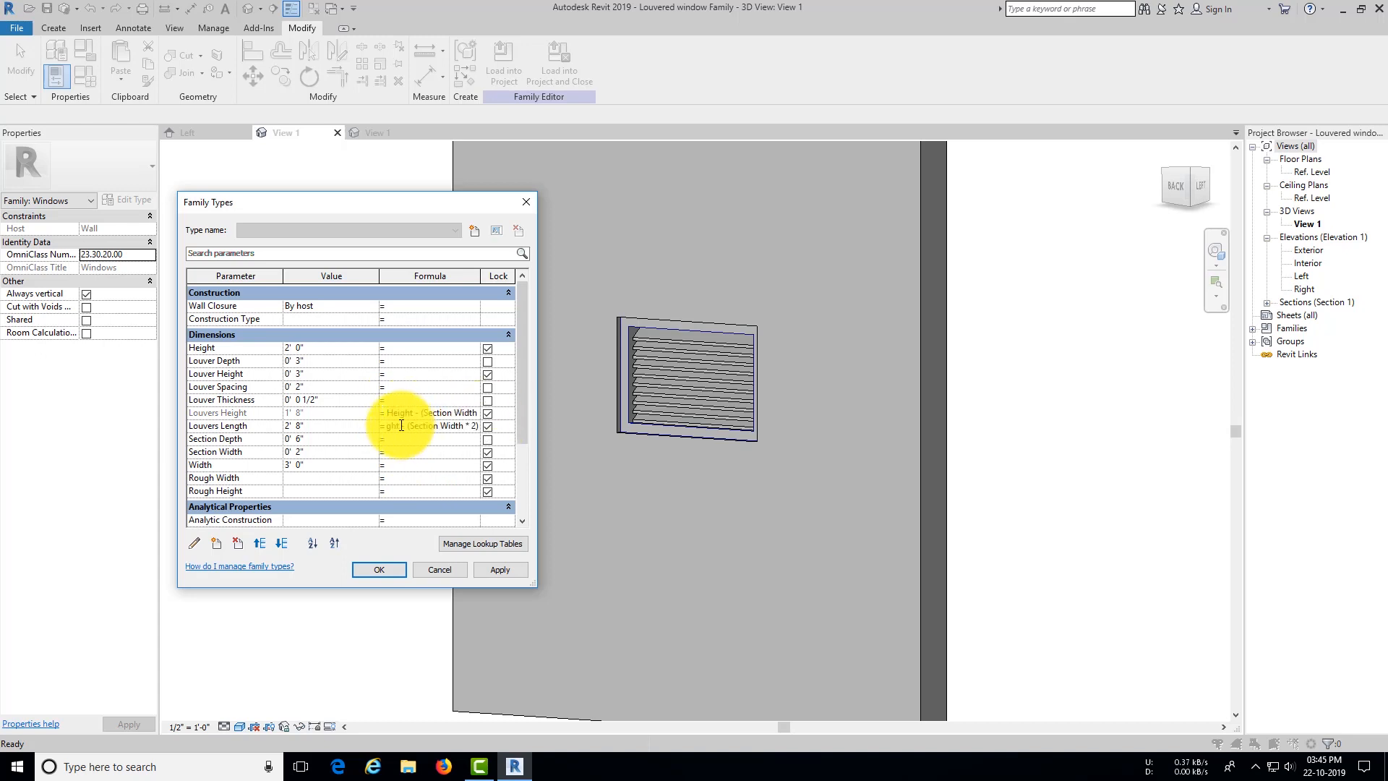
drag(396, 425, 347, 425)
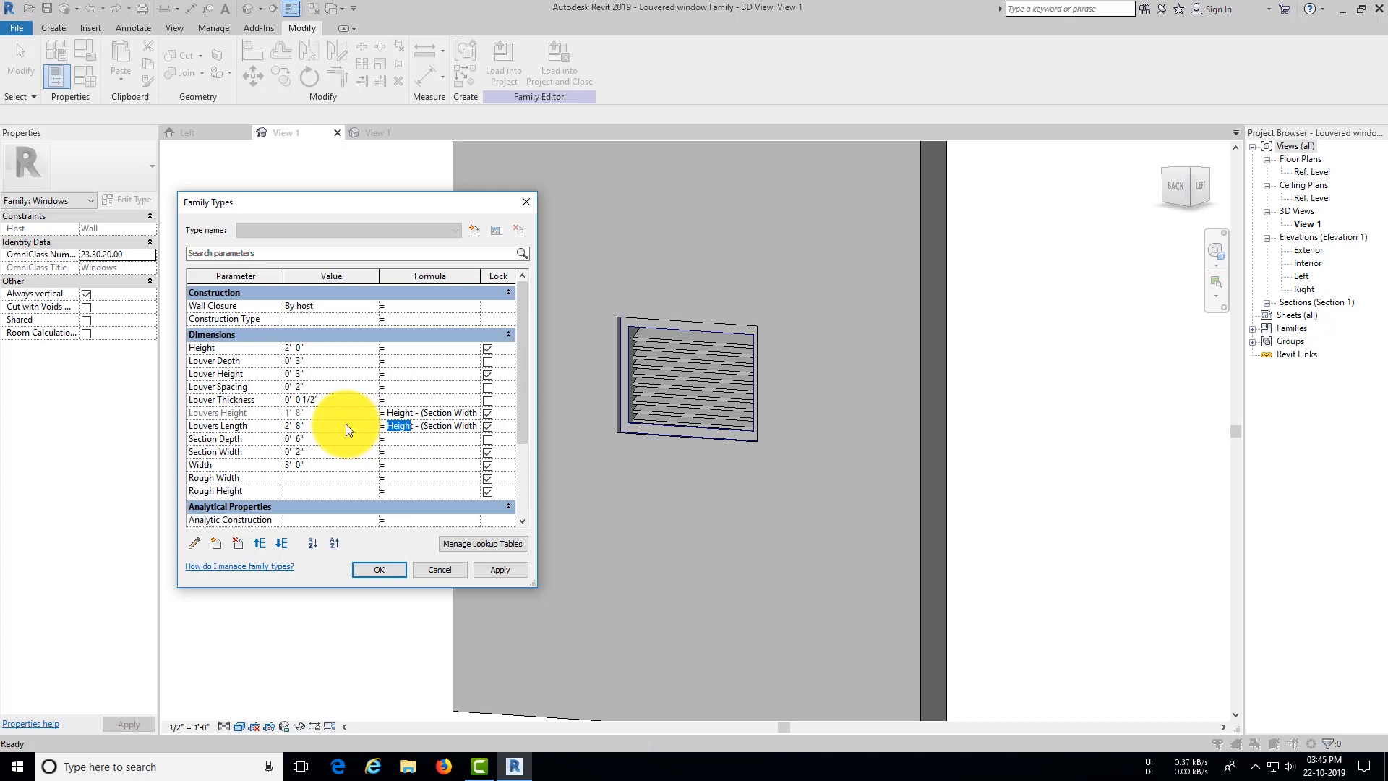
text(Width)
click(499, 564)
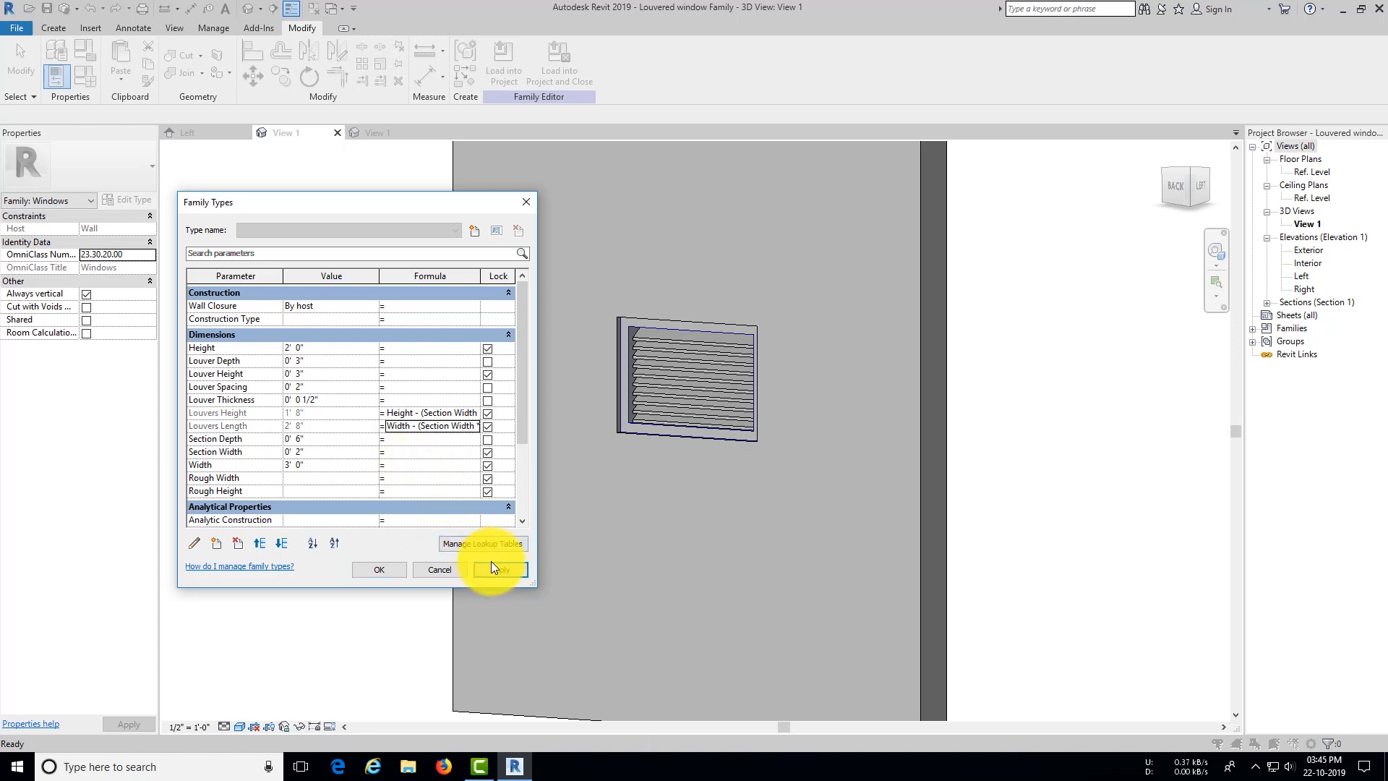
click(494, 566)
click(383, 561)
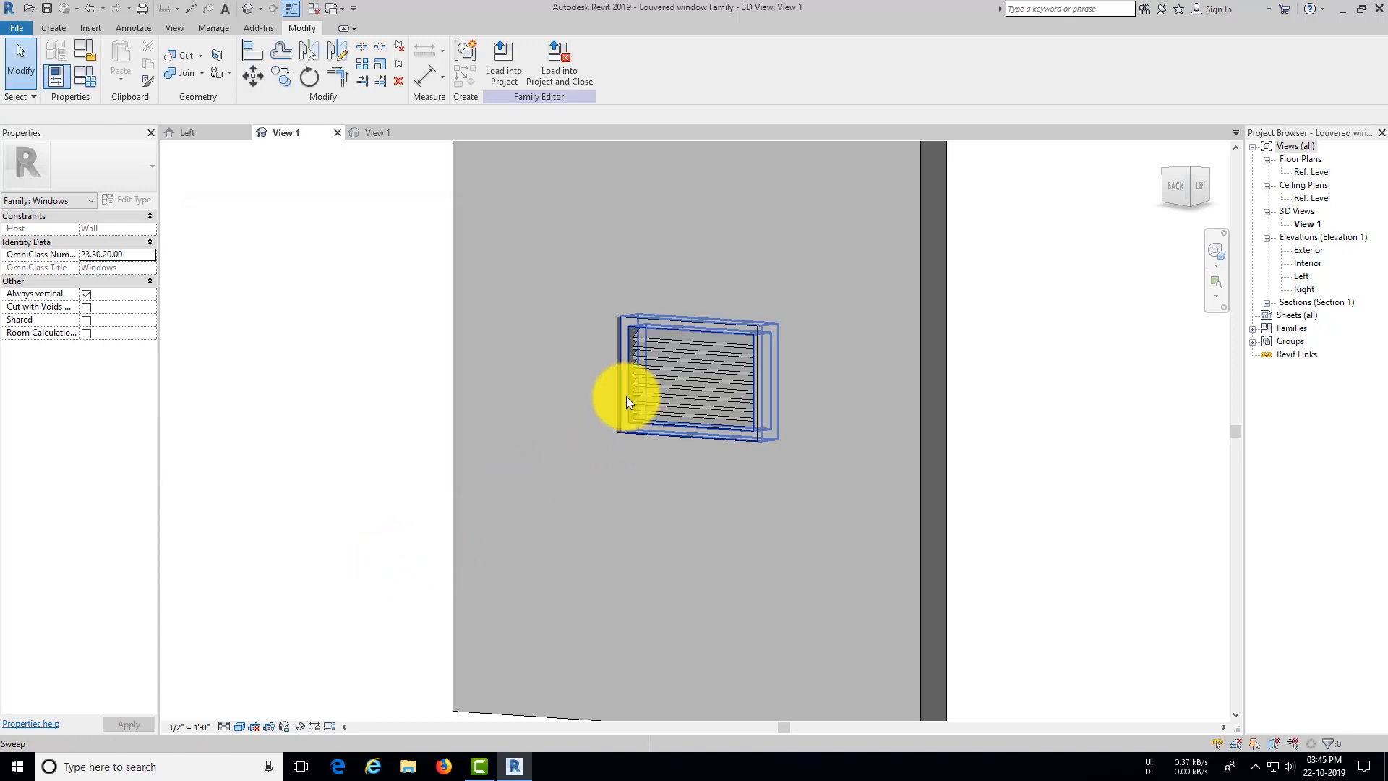
Step: Link the window frame sweep's Material property to a new type parameter named Frame Material
click(626, 396)
click(152, 293)
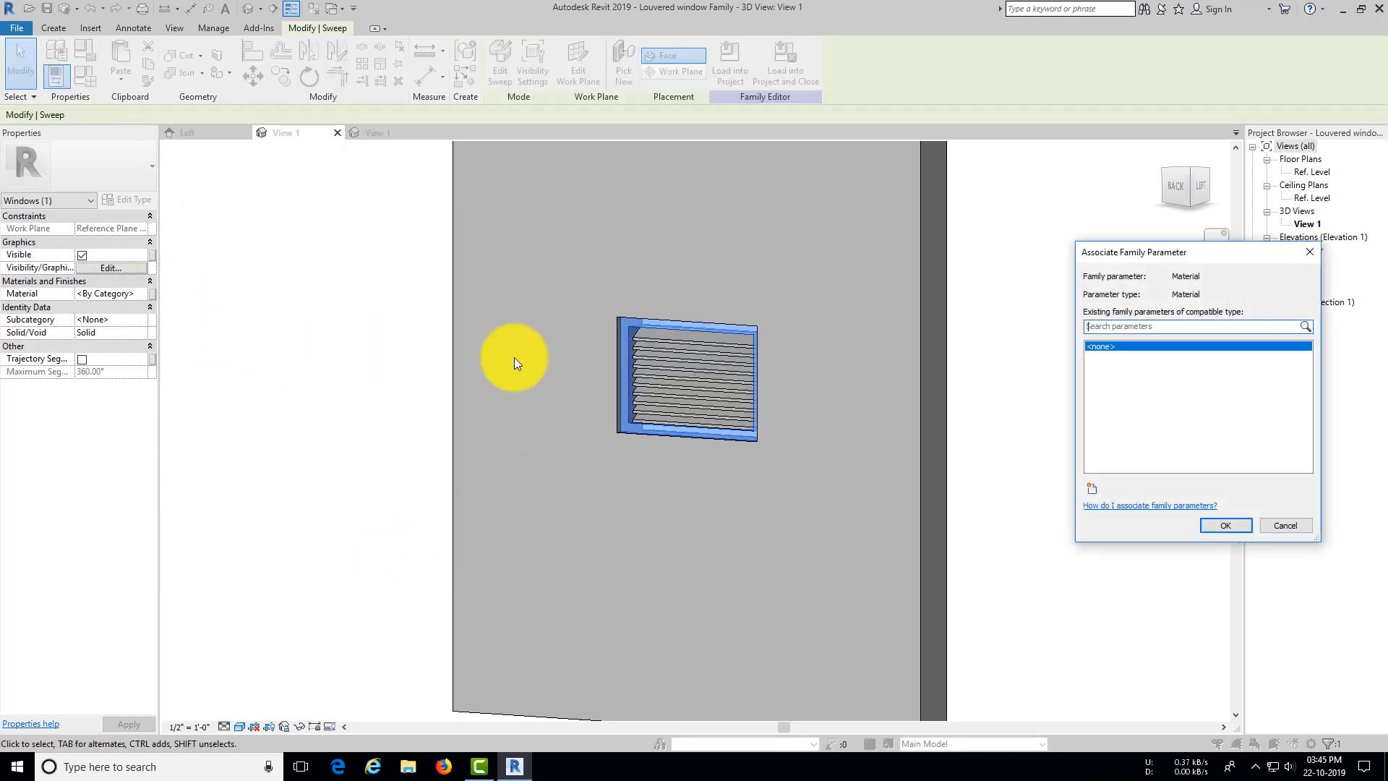
click(1091, 489)
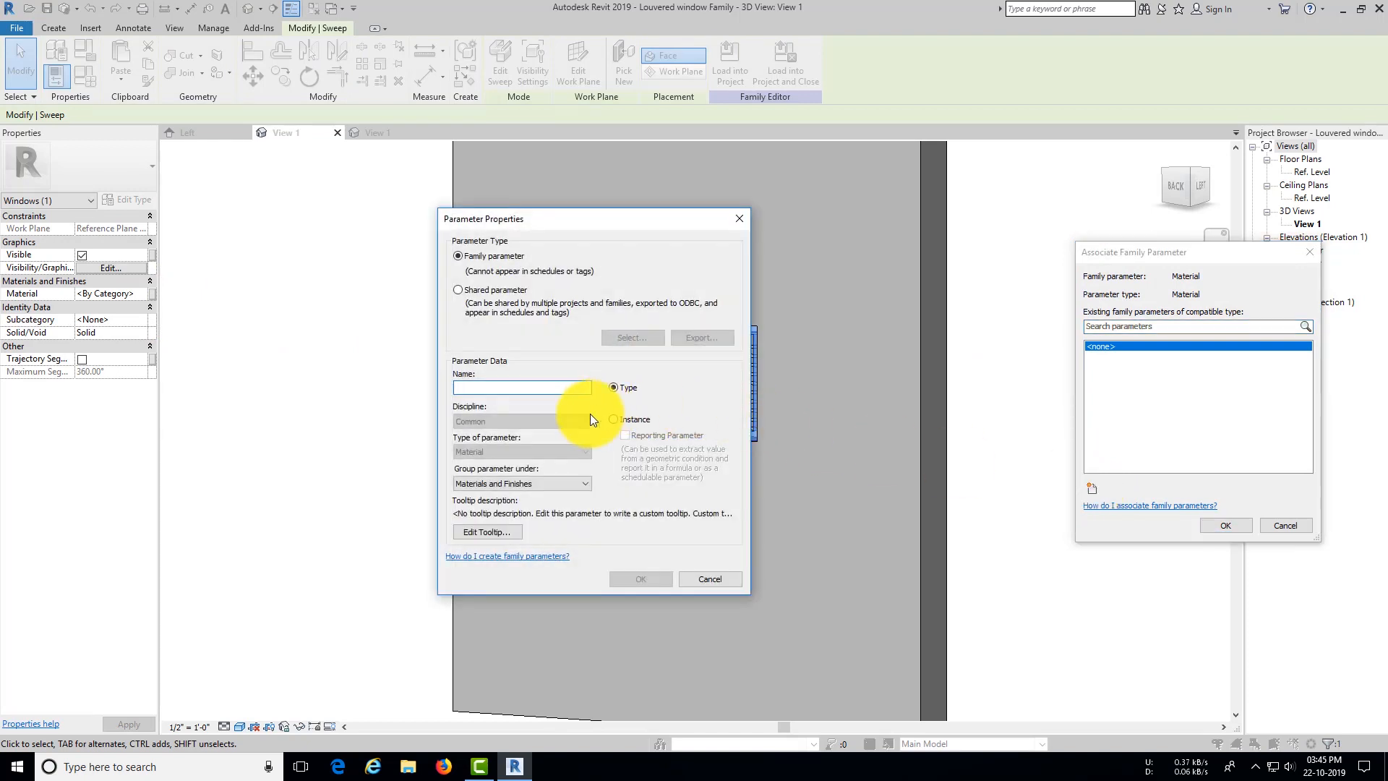
text(F)
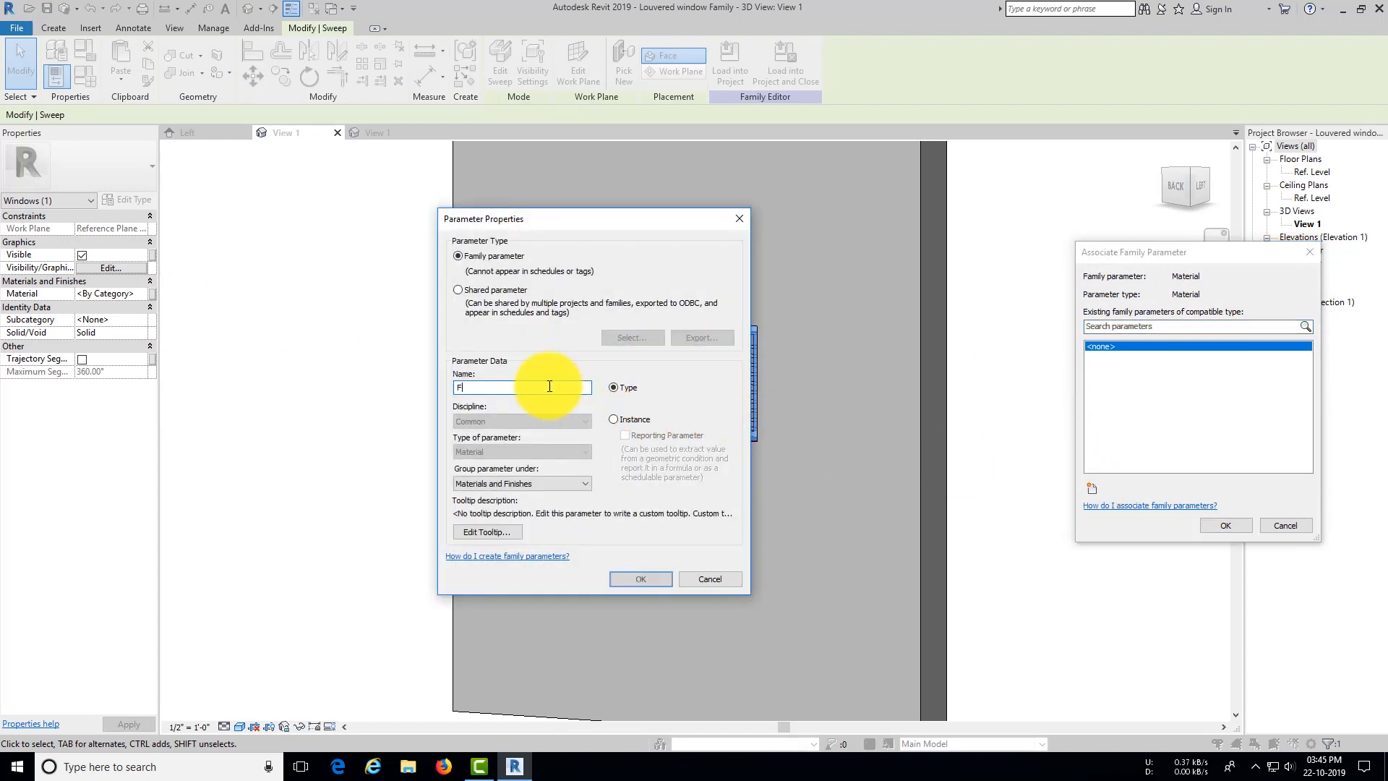
text(rame Material)
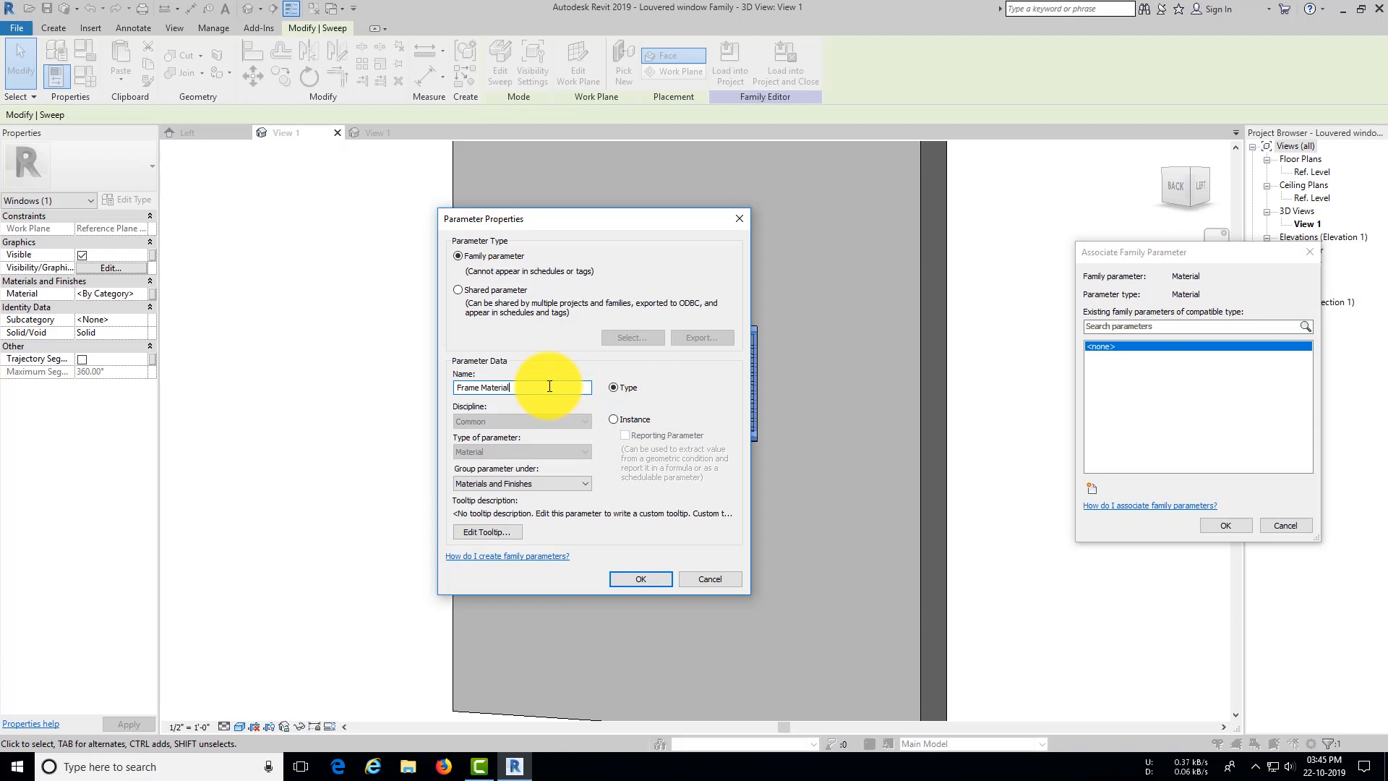
key(Return)
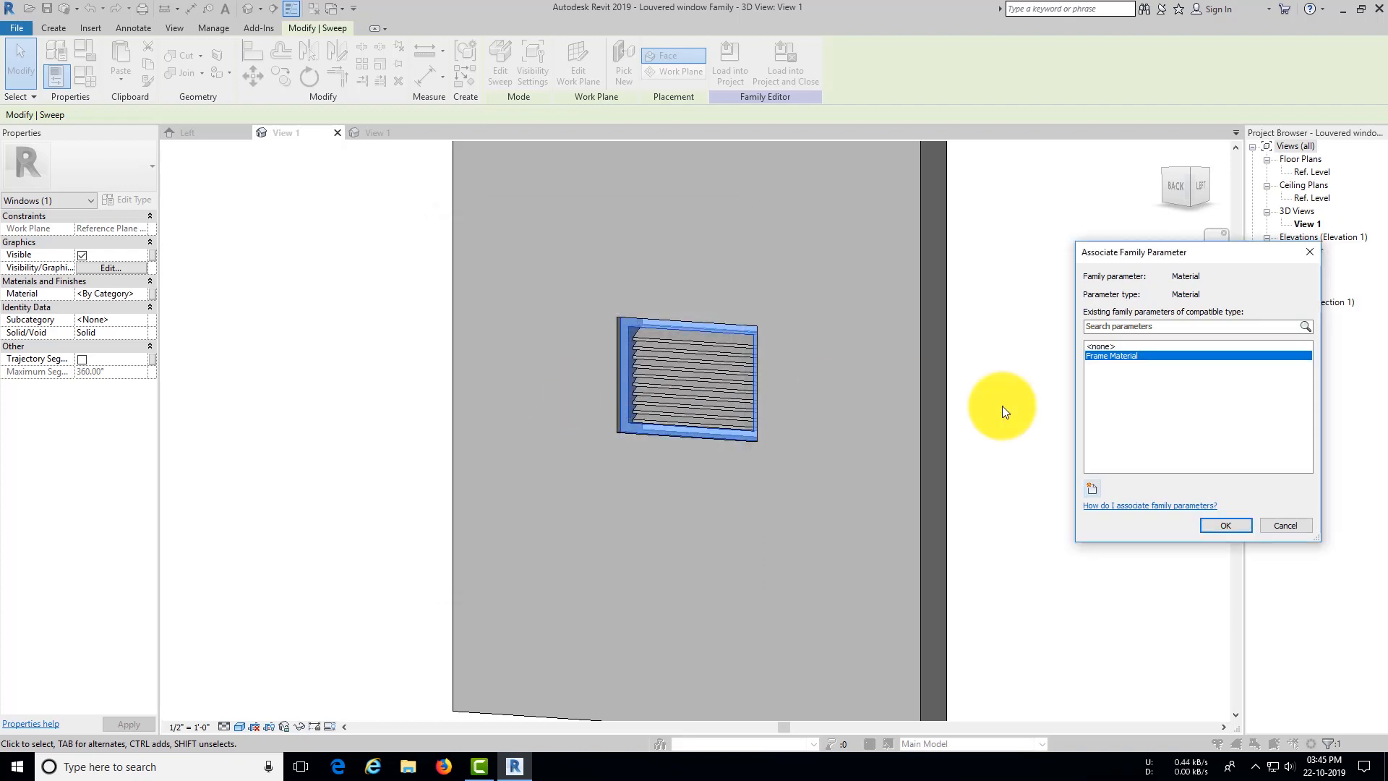
click(1221, 525)
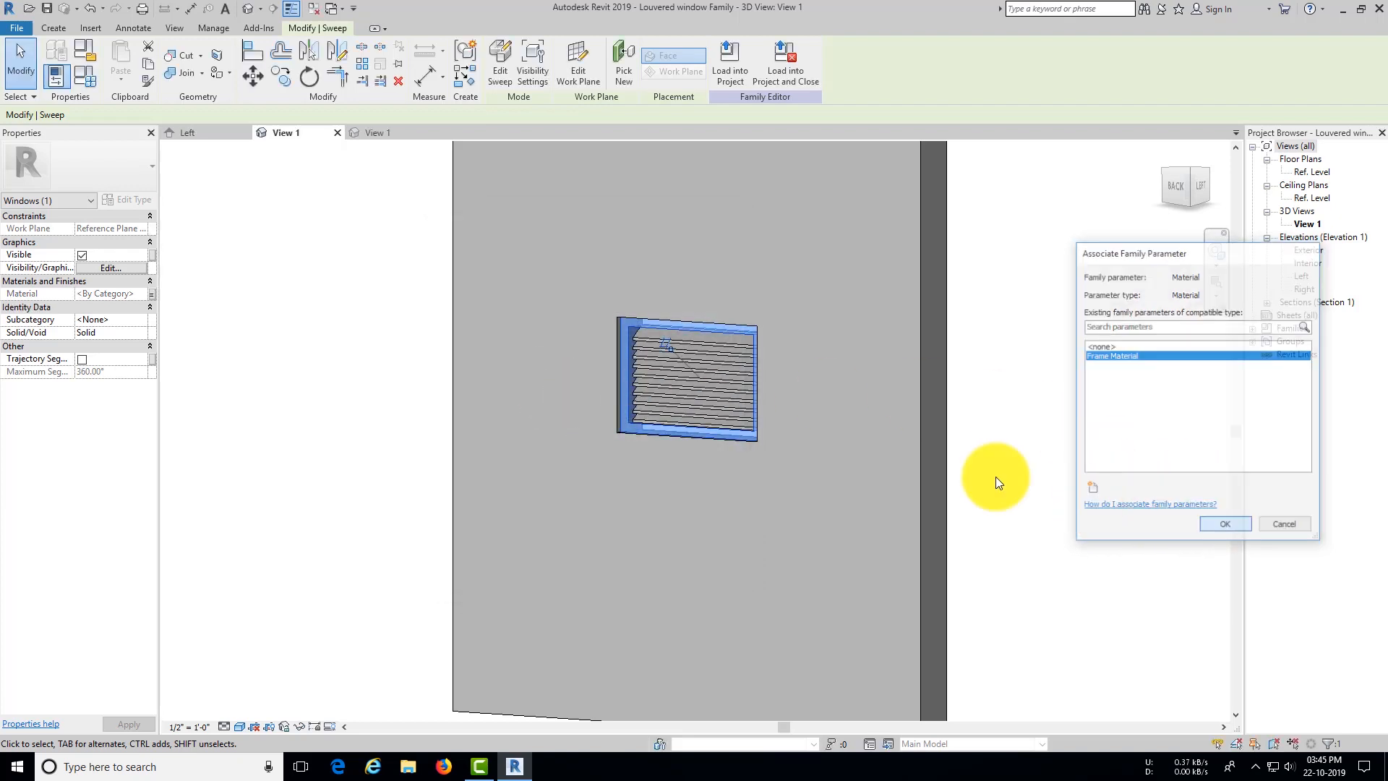
Step: Link the nested Louver Array's Louver Material type property to a new Louver Material family parameter, and save the window family
click(699, 402)
click(132, 203)
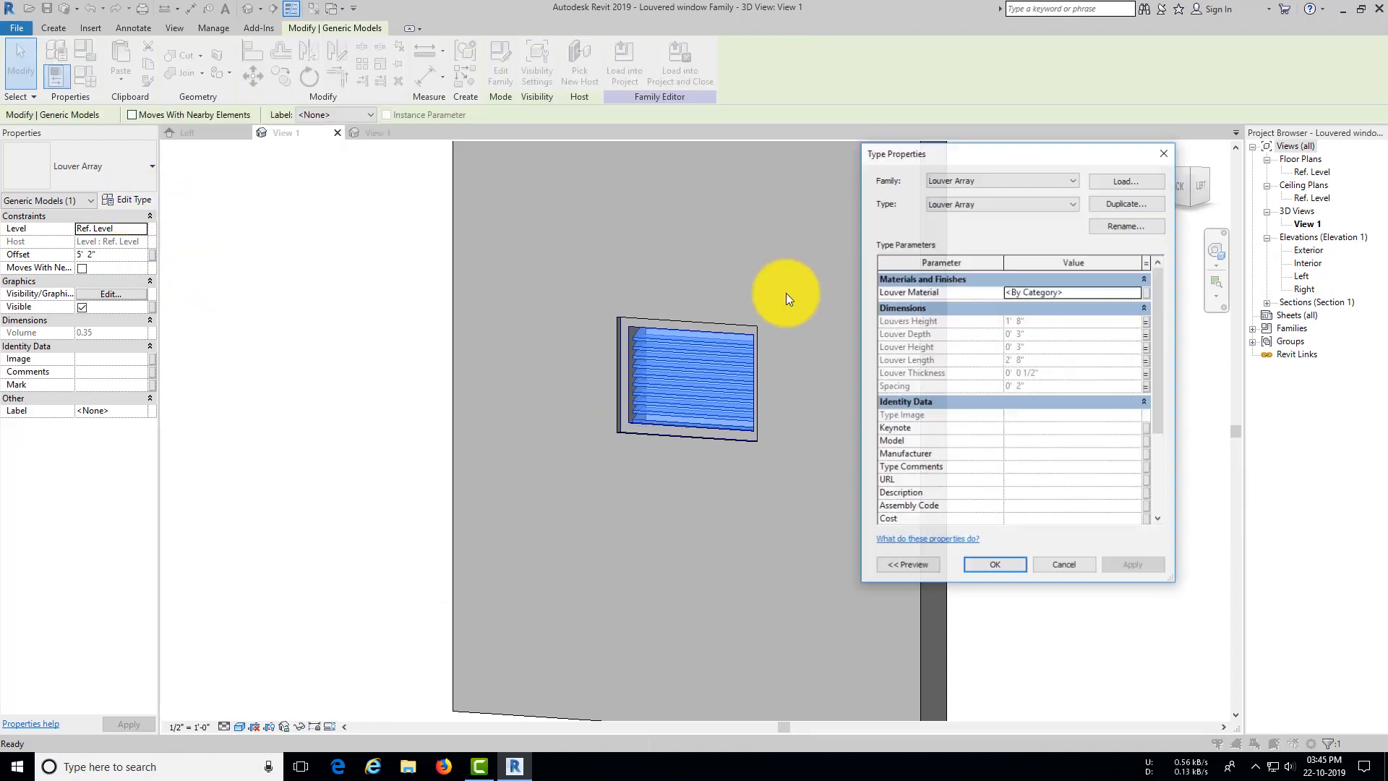
click(1151, 292)
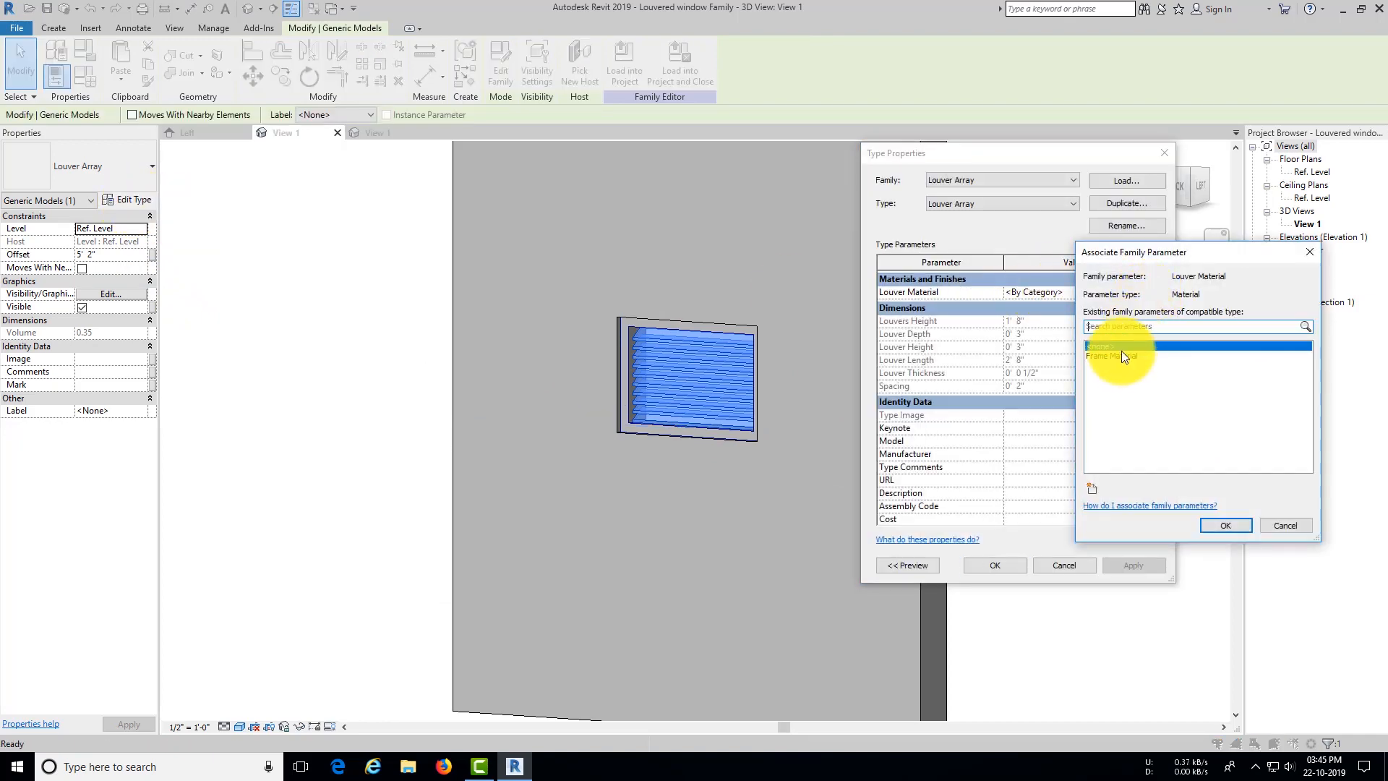
click(1096, 485)
text(Lo)
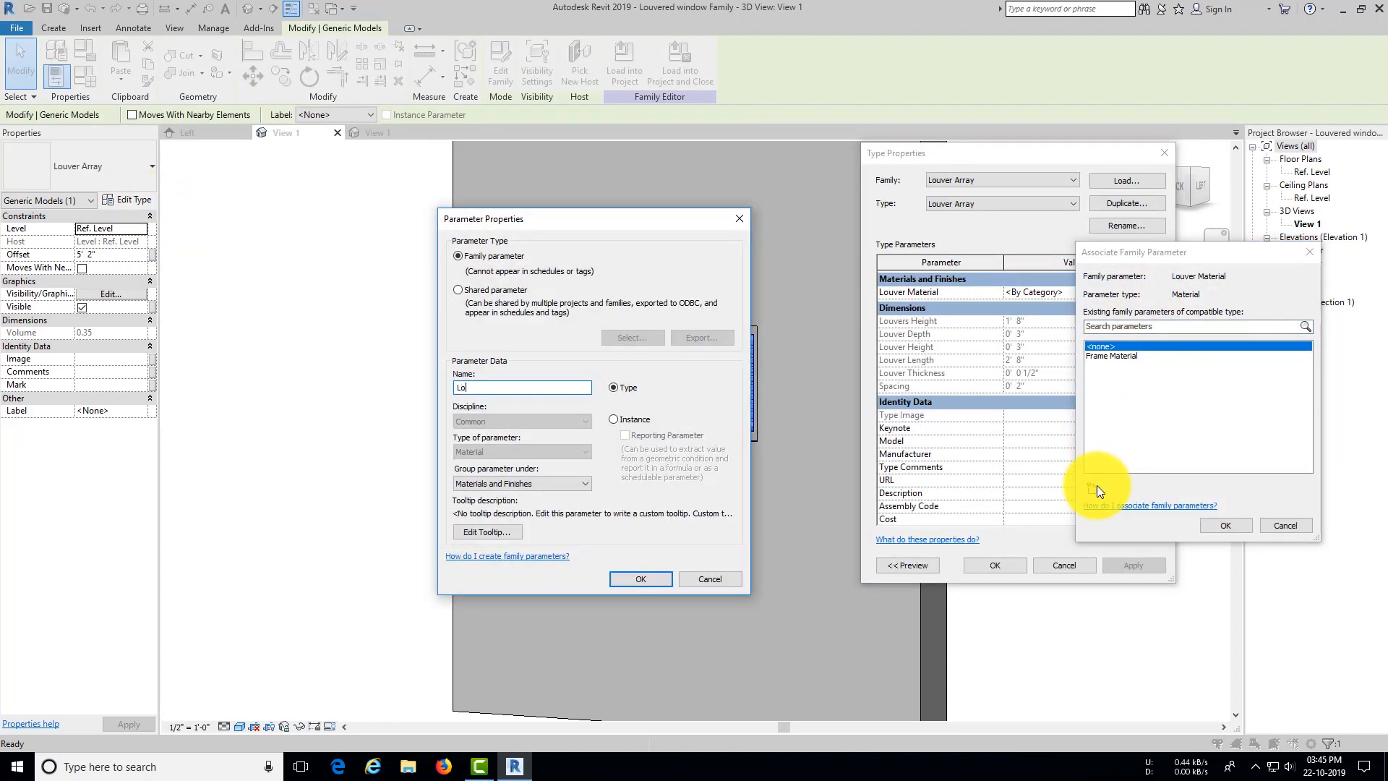
text(uvr)
text(er)
text( Material)
key(Return)
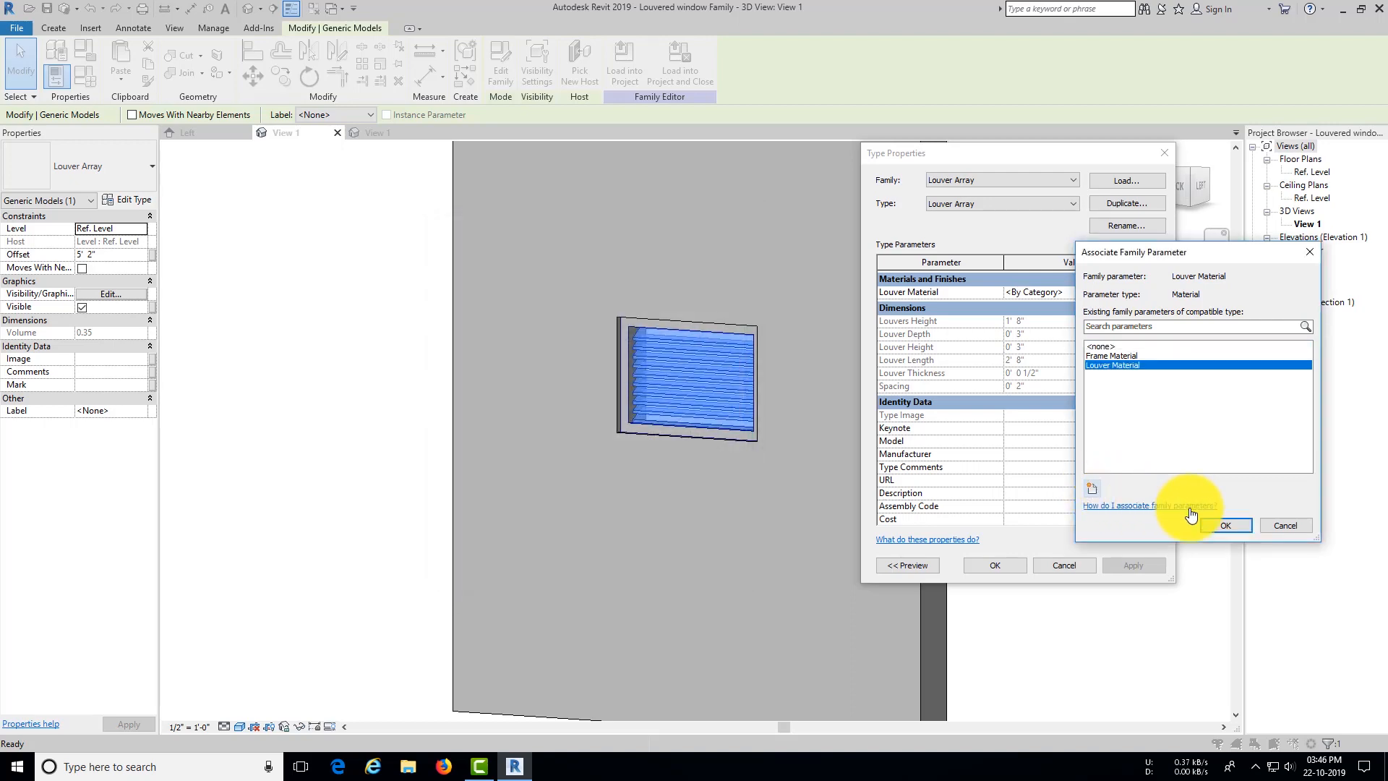
click(1226, 525)
click(1014, 566)
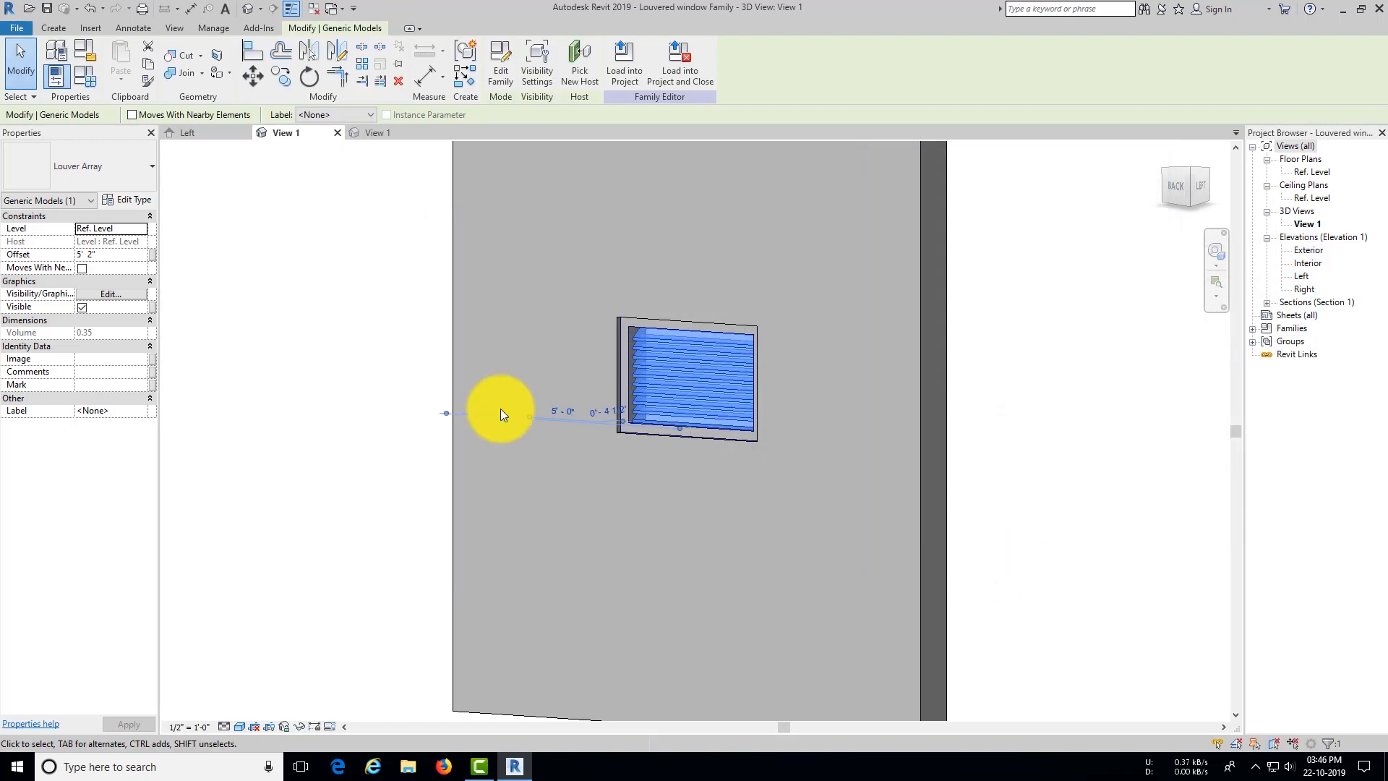
click(46, 13)
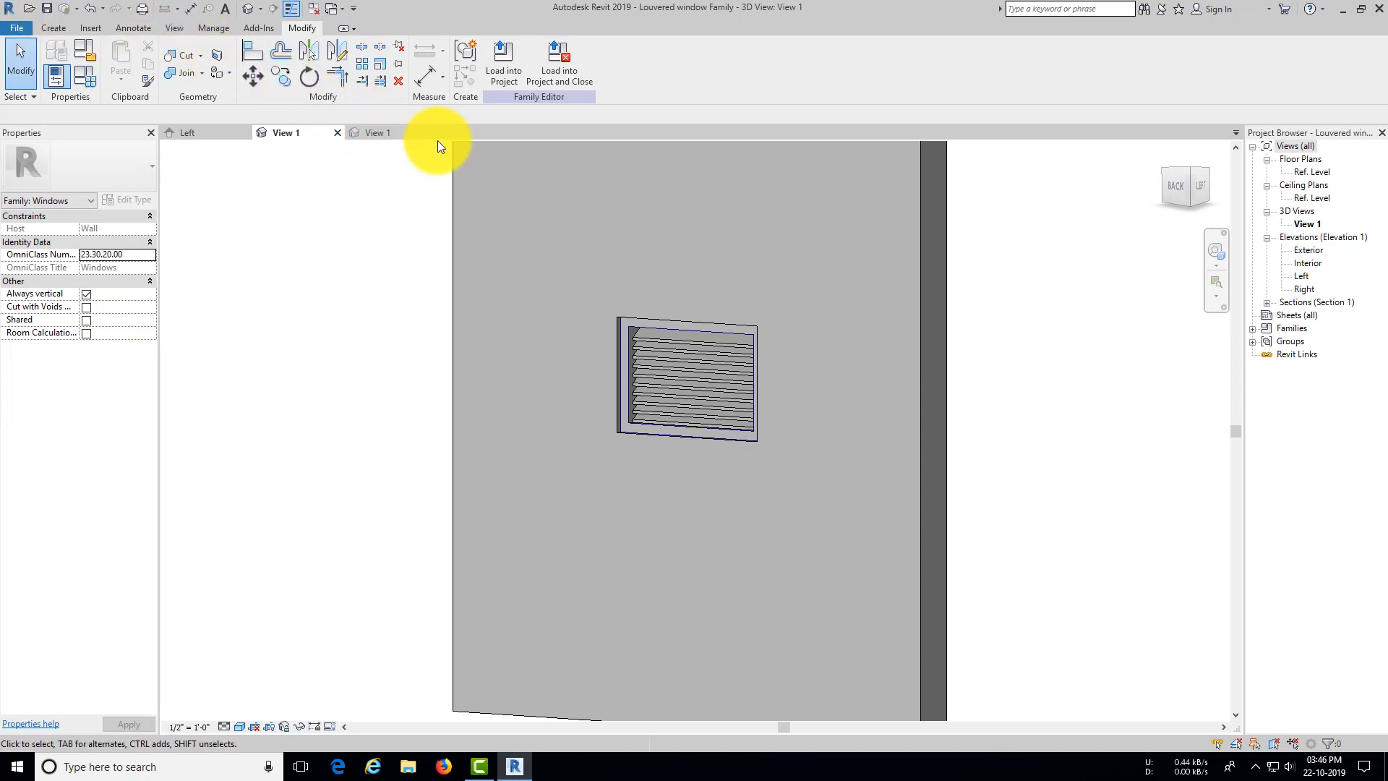
Step: Create a new project from the Mugad Consultants & Contractors template and open its PLINTH LVL floor plan
click(16, 29)
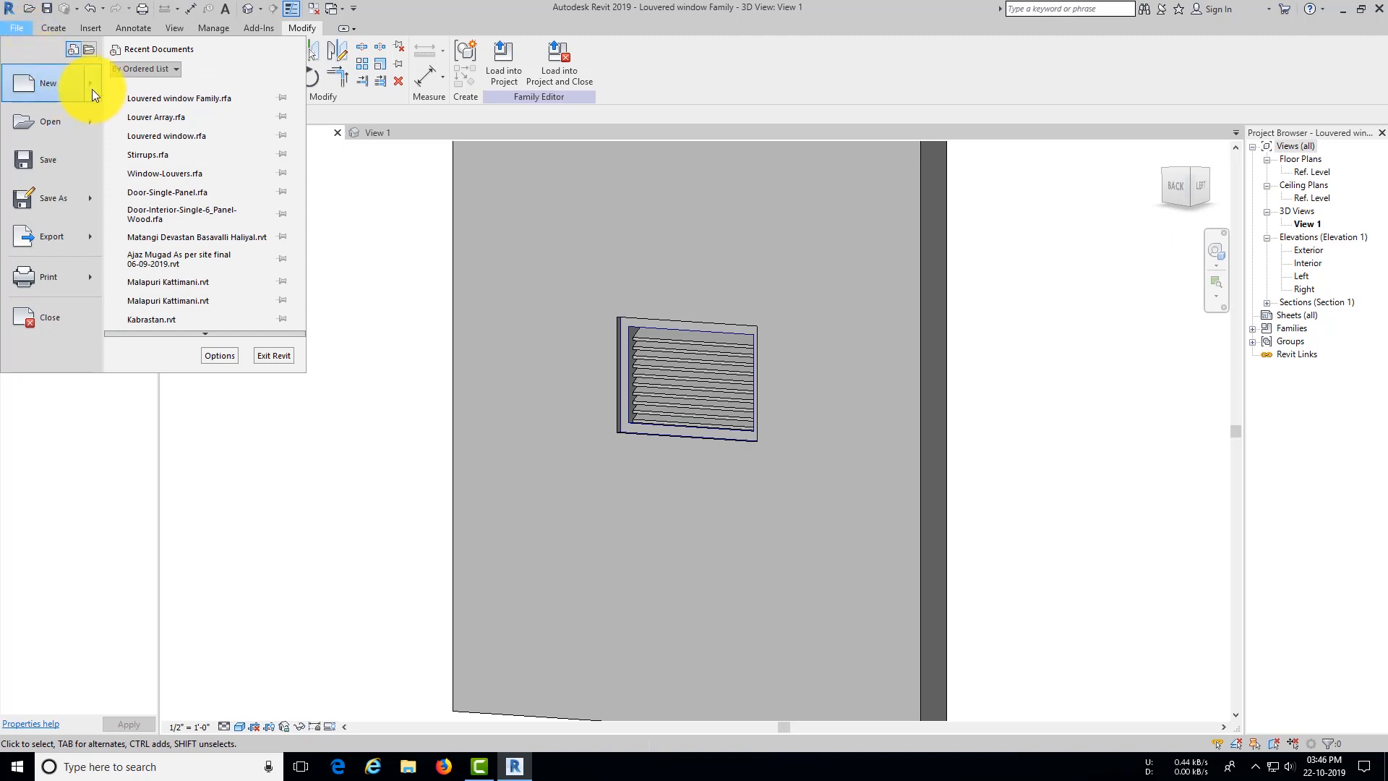
click(131, 90)
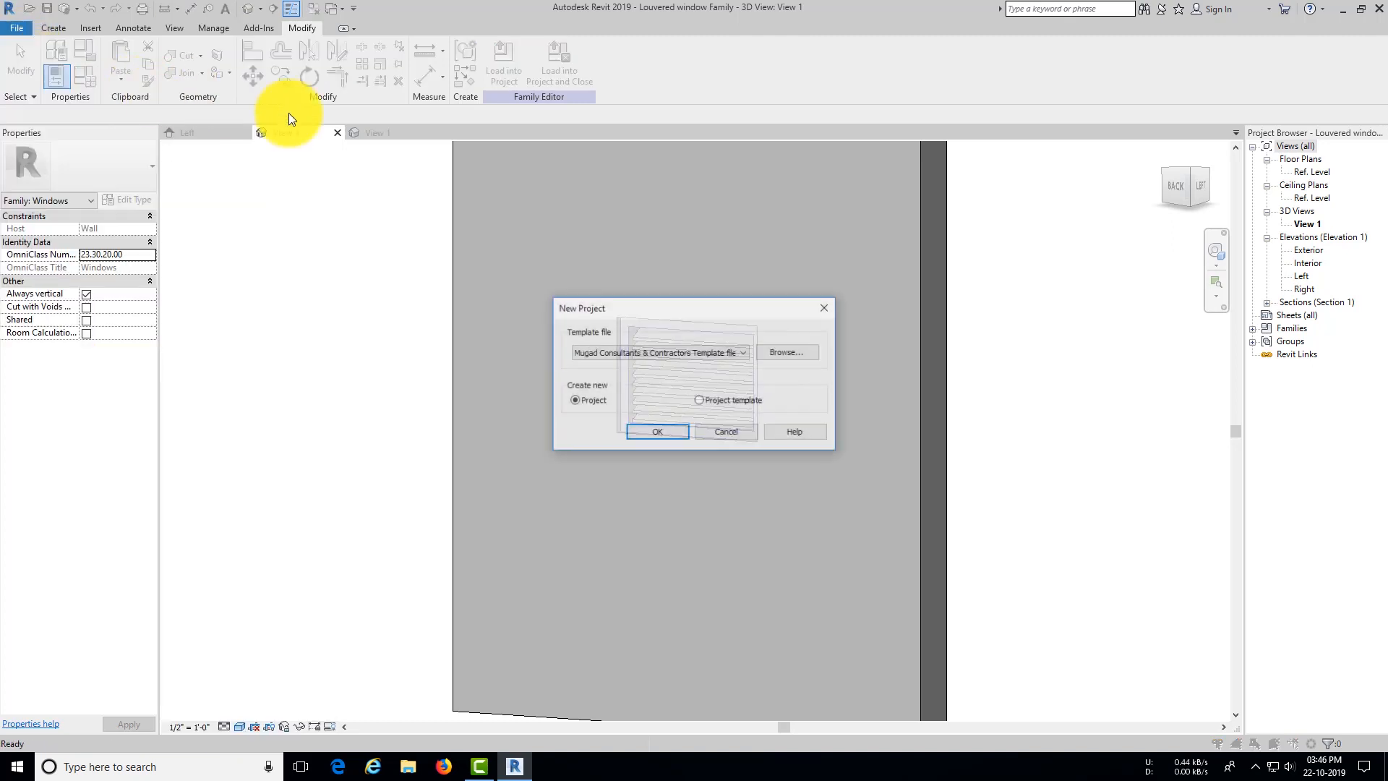
click(661, 437)
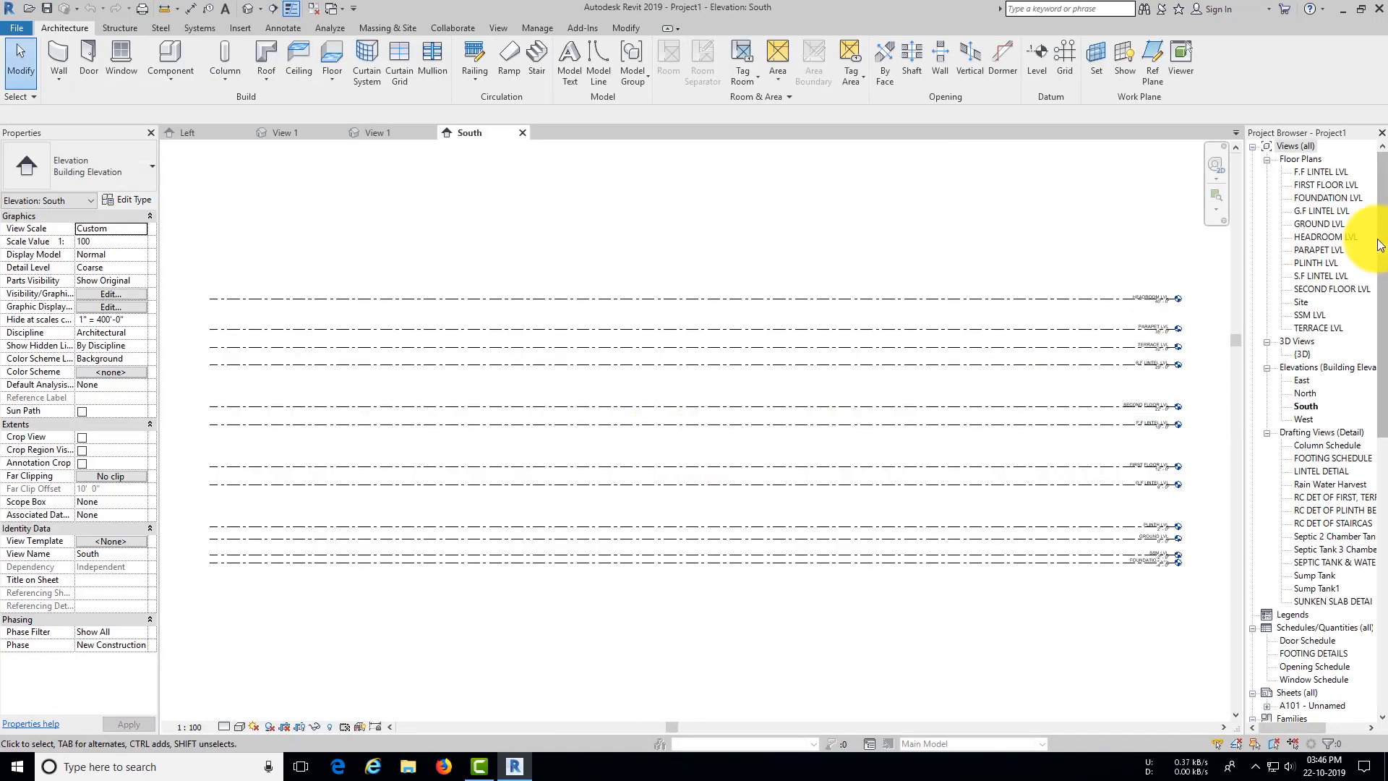
double_click(1317, 263)
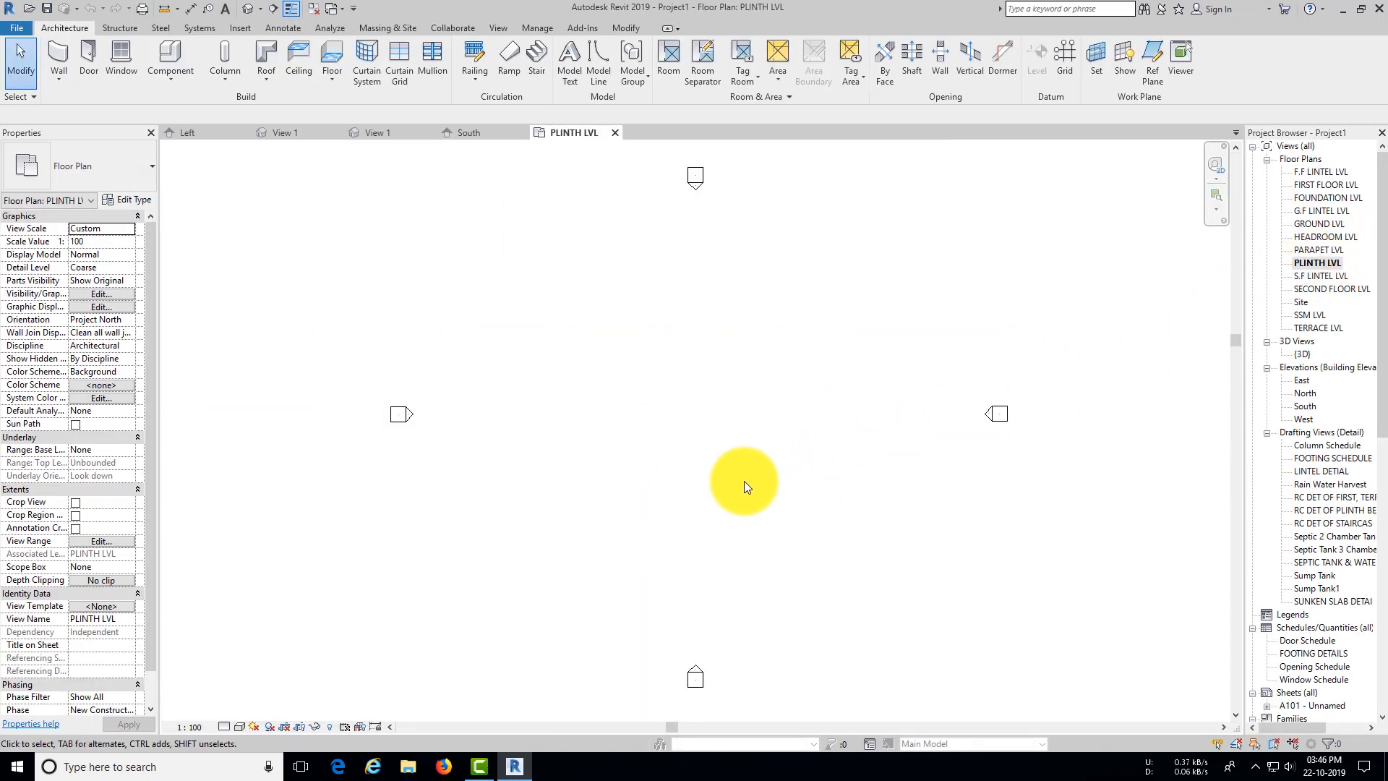
key(w)
key(a)
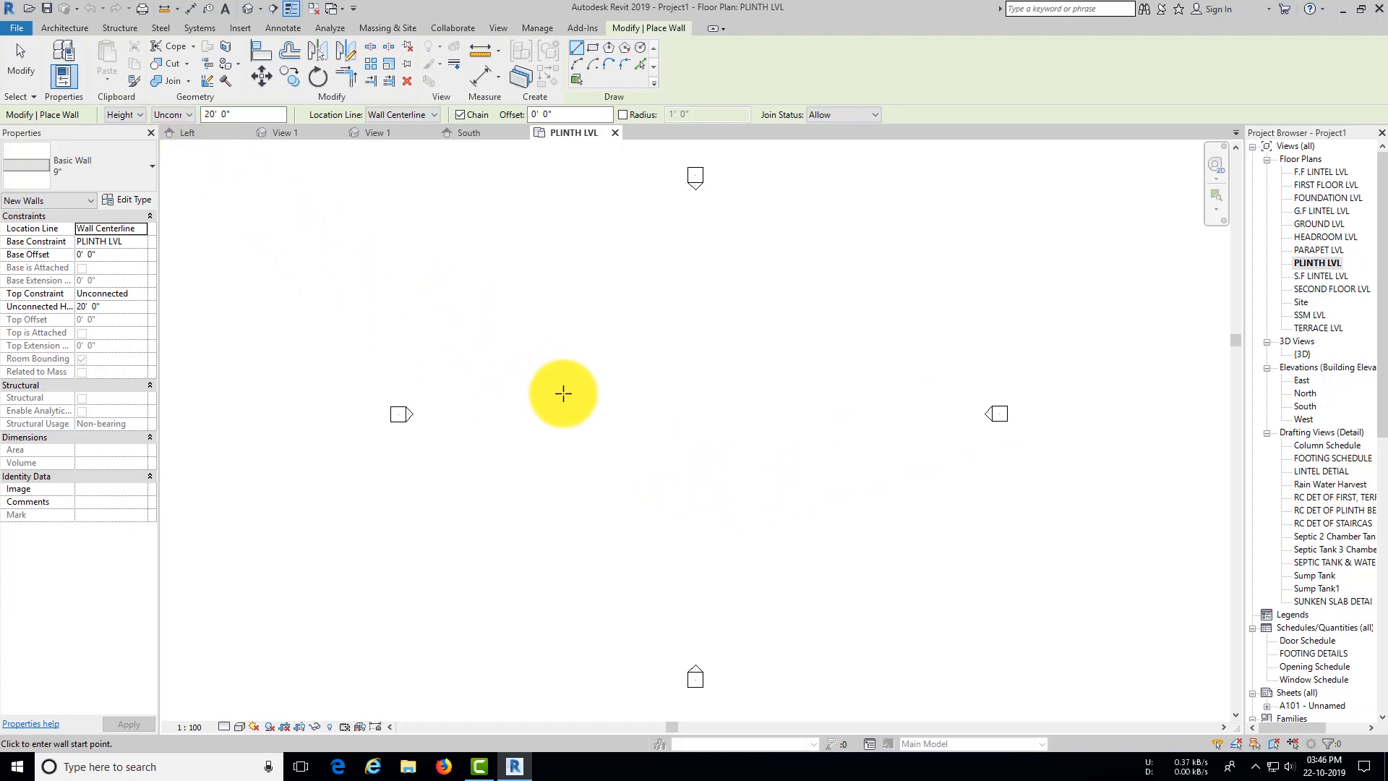
key(Escape)
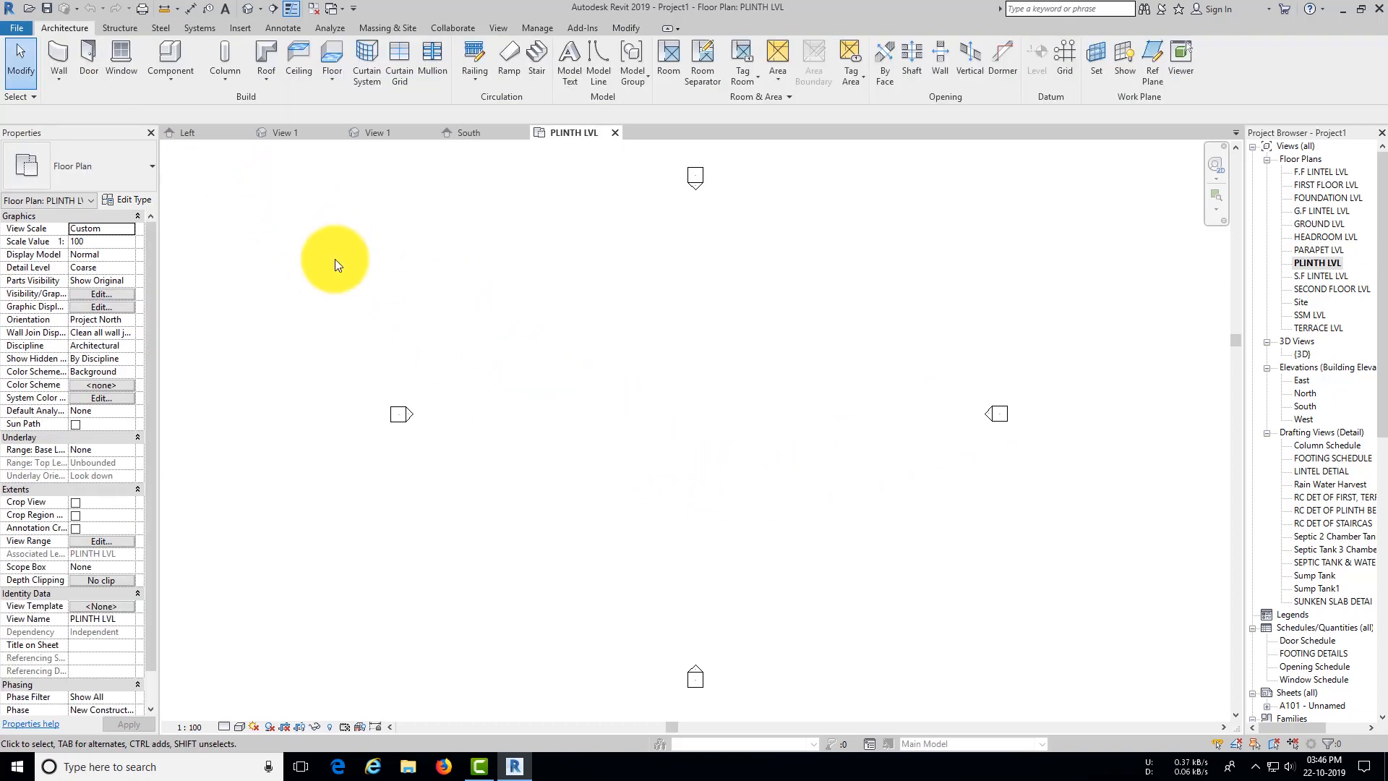
Step: Draw a straight horizontal 9" architectural wall, 20' high, between the elevation markers in the PLINTH LVL plan
click(63, 88)
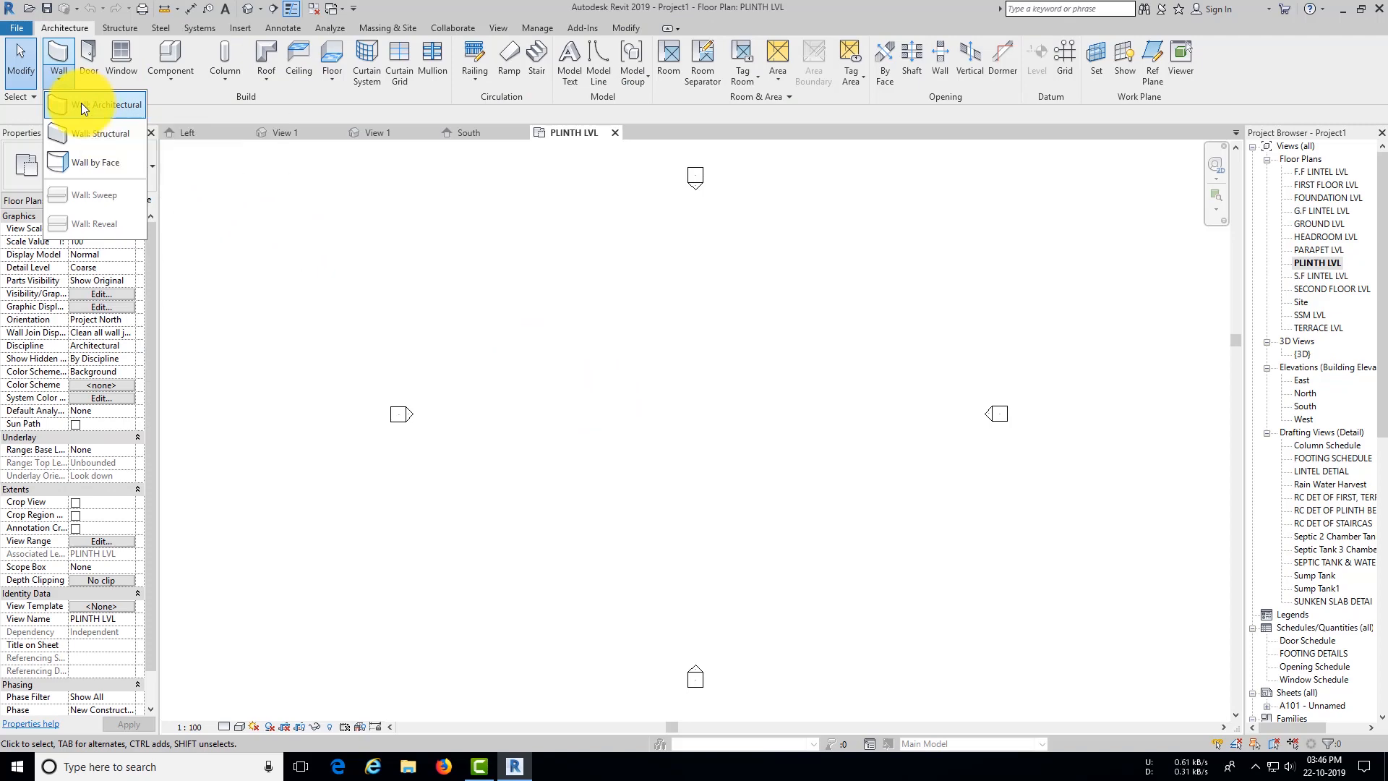
click(83, 102)
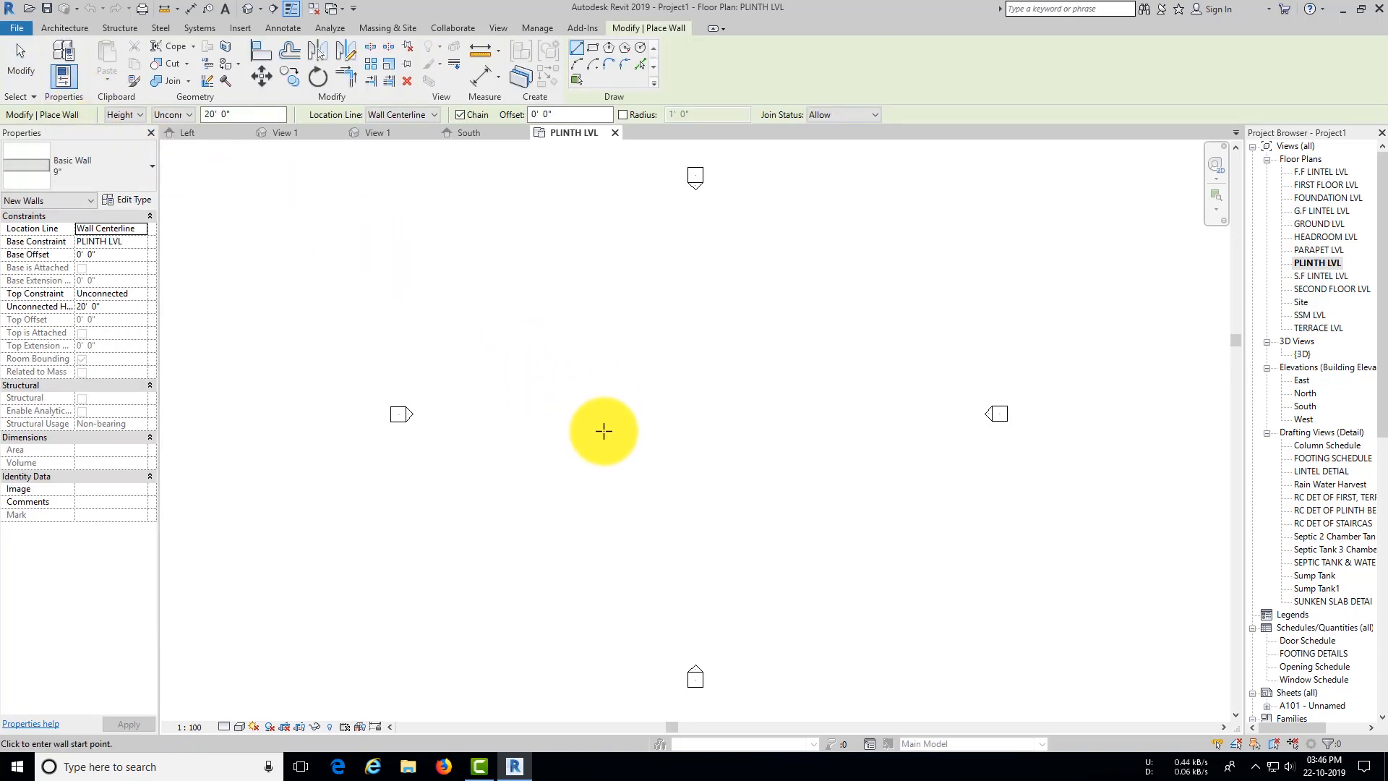
click(630, 423)
click(738, 423)
key(Escape)
key(Escape)
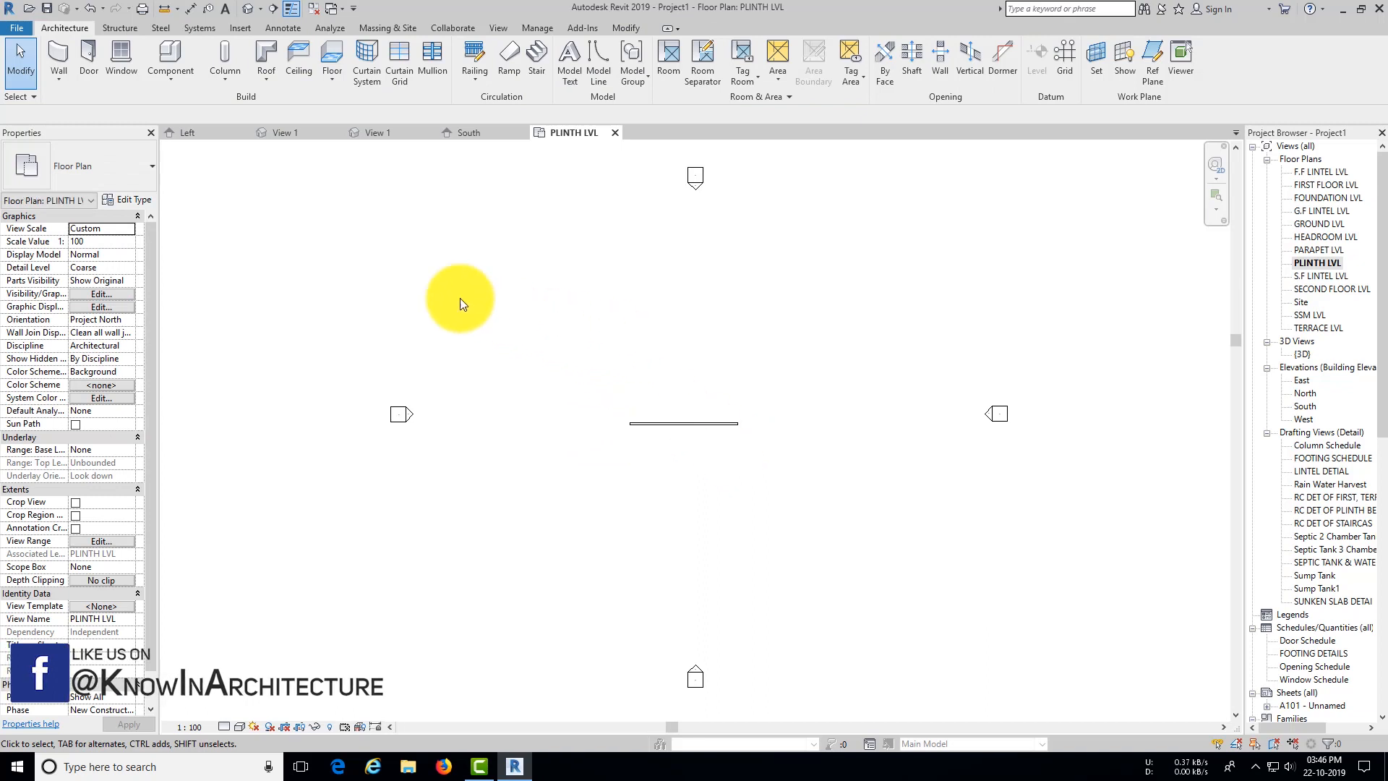
Step: Close the inactive views and show the project's {3D} view in place of the PLINTH LVL plan
click(316, 9)
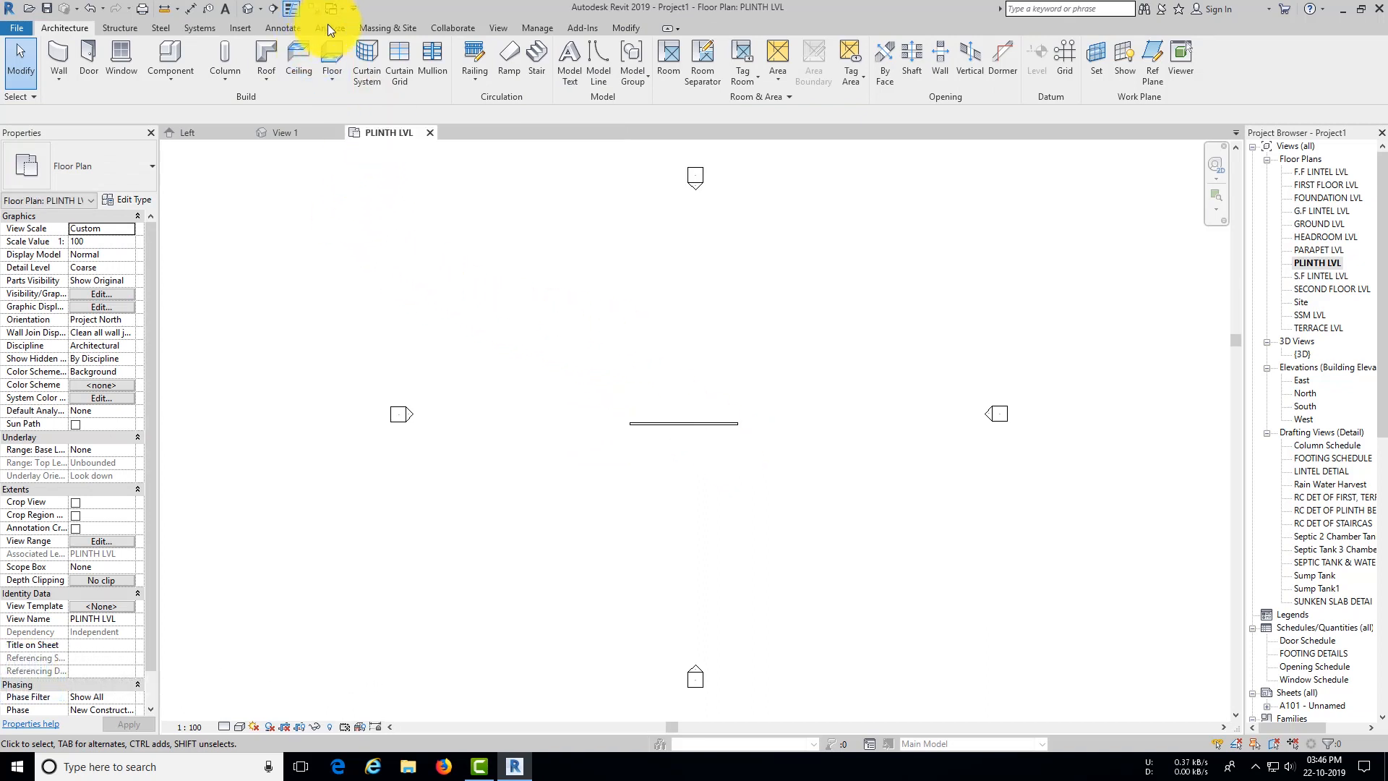
click(312, 137)
click(388, 134)
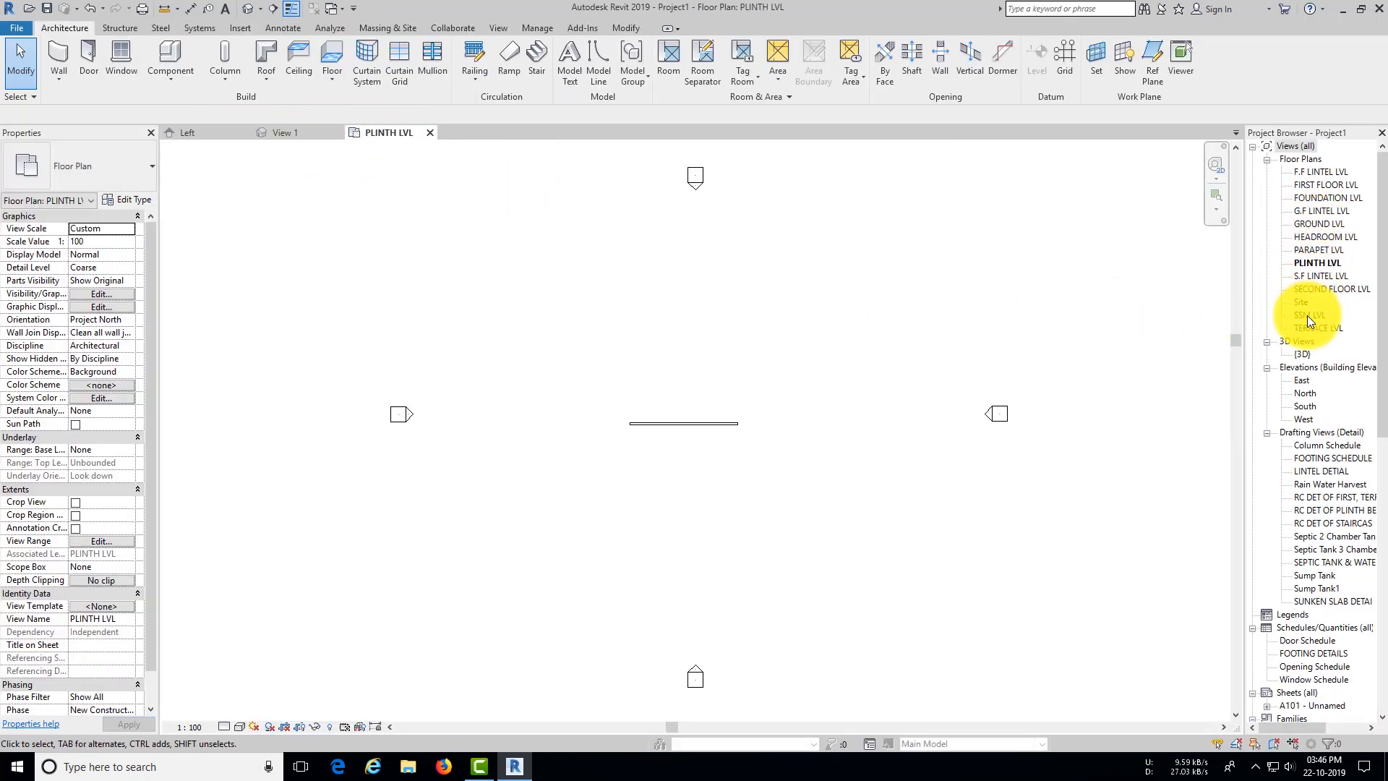
double_click(1301, 350)
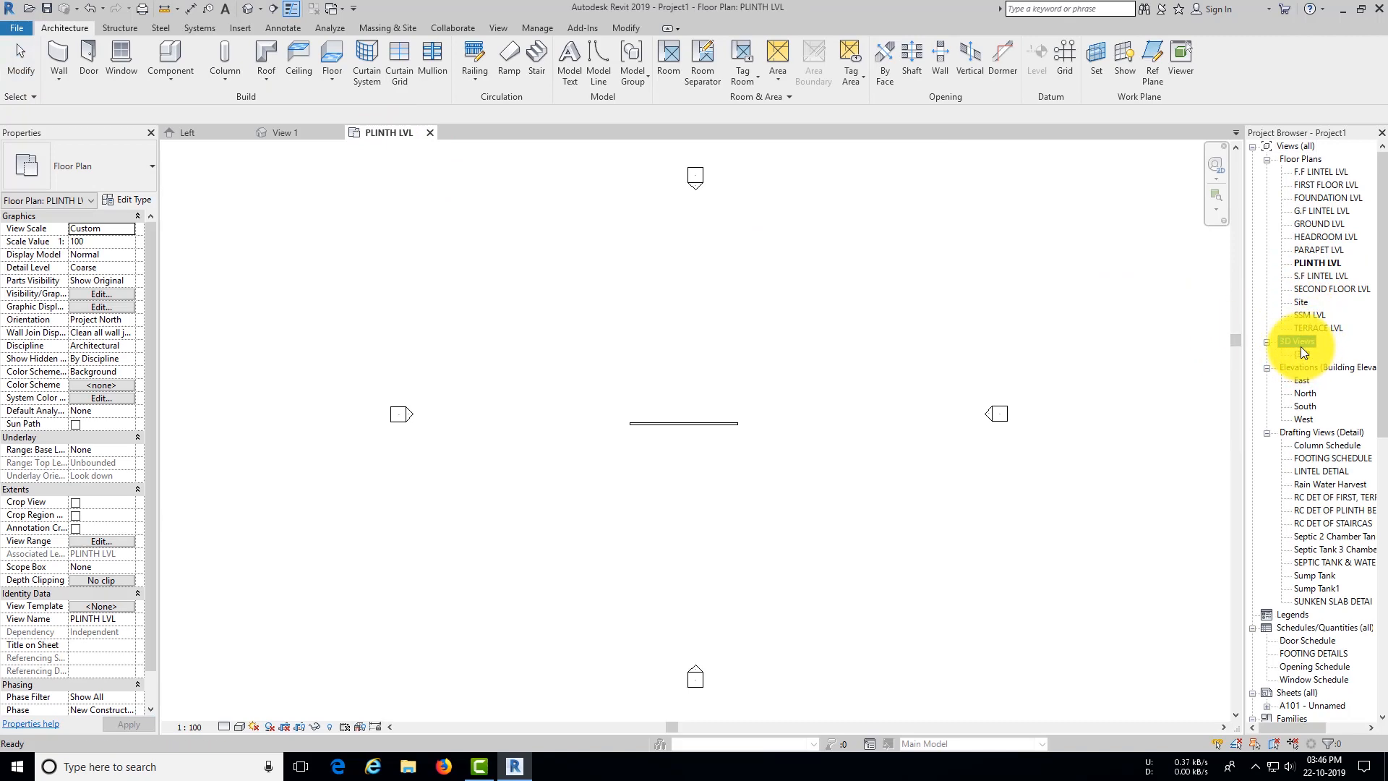
click(430, 133)
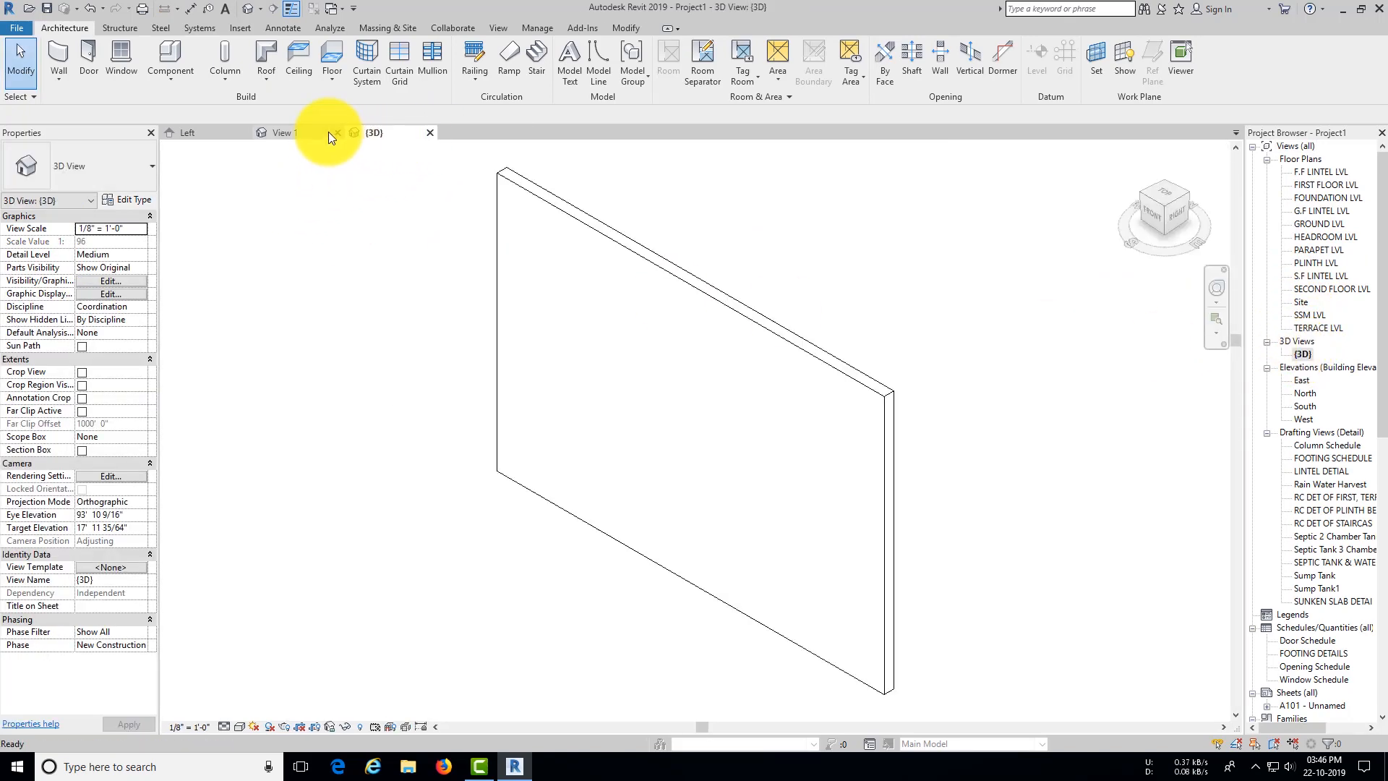
click(242, 132)
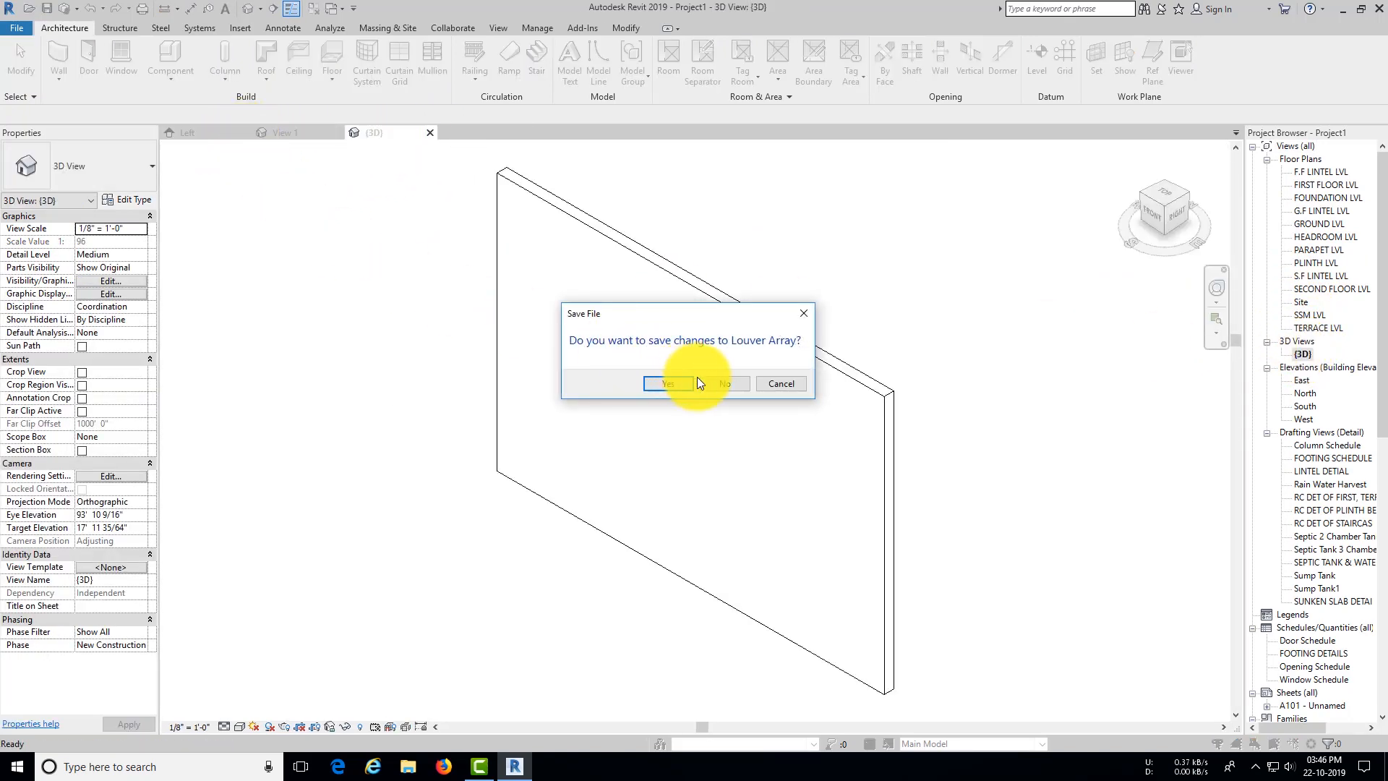
click(736, 380)
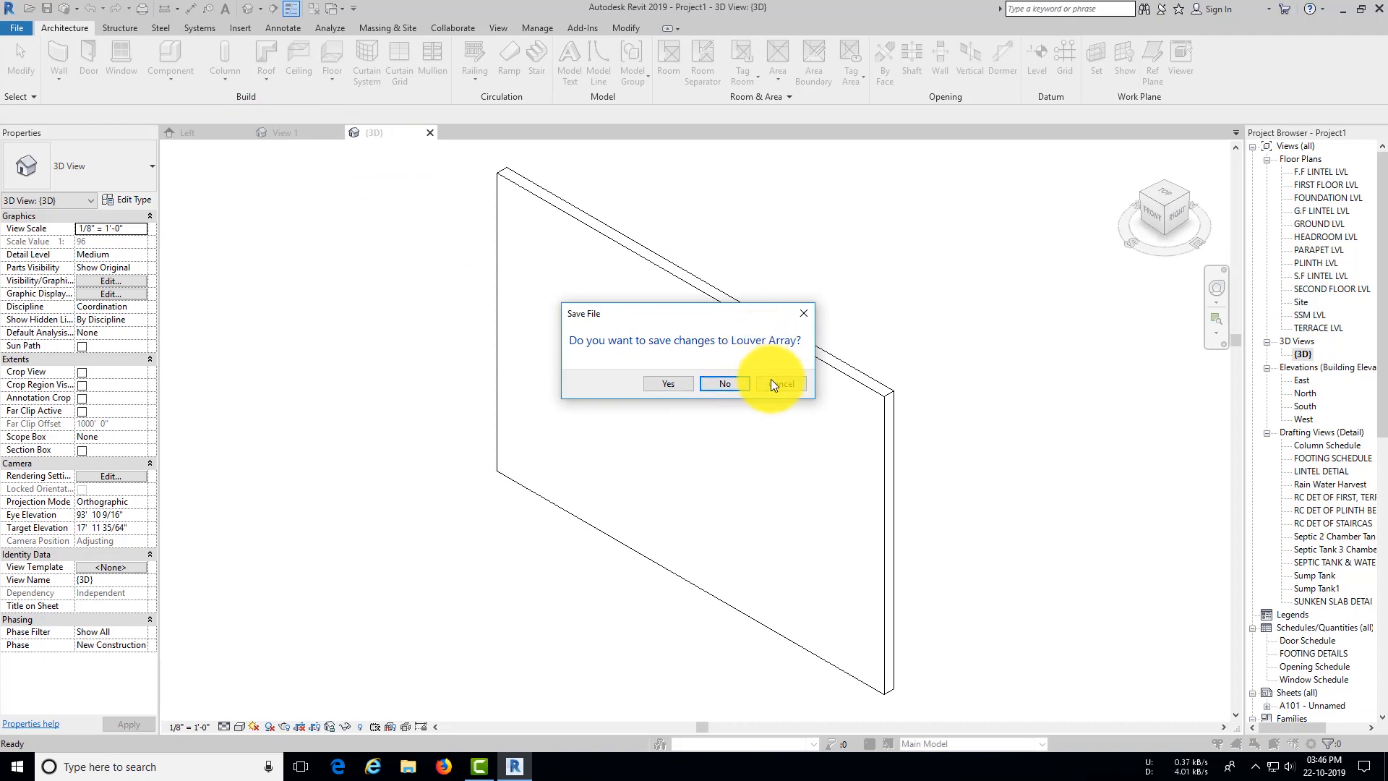
click(771, 379)
Step: Return to the louvered window family's 3D view and load the family into Project1 only
click(287, 132)
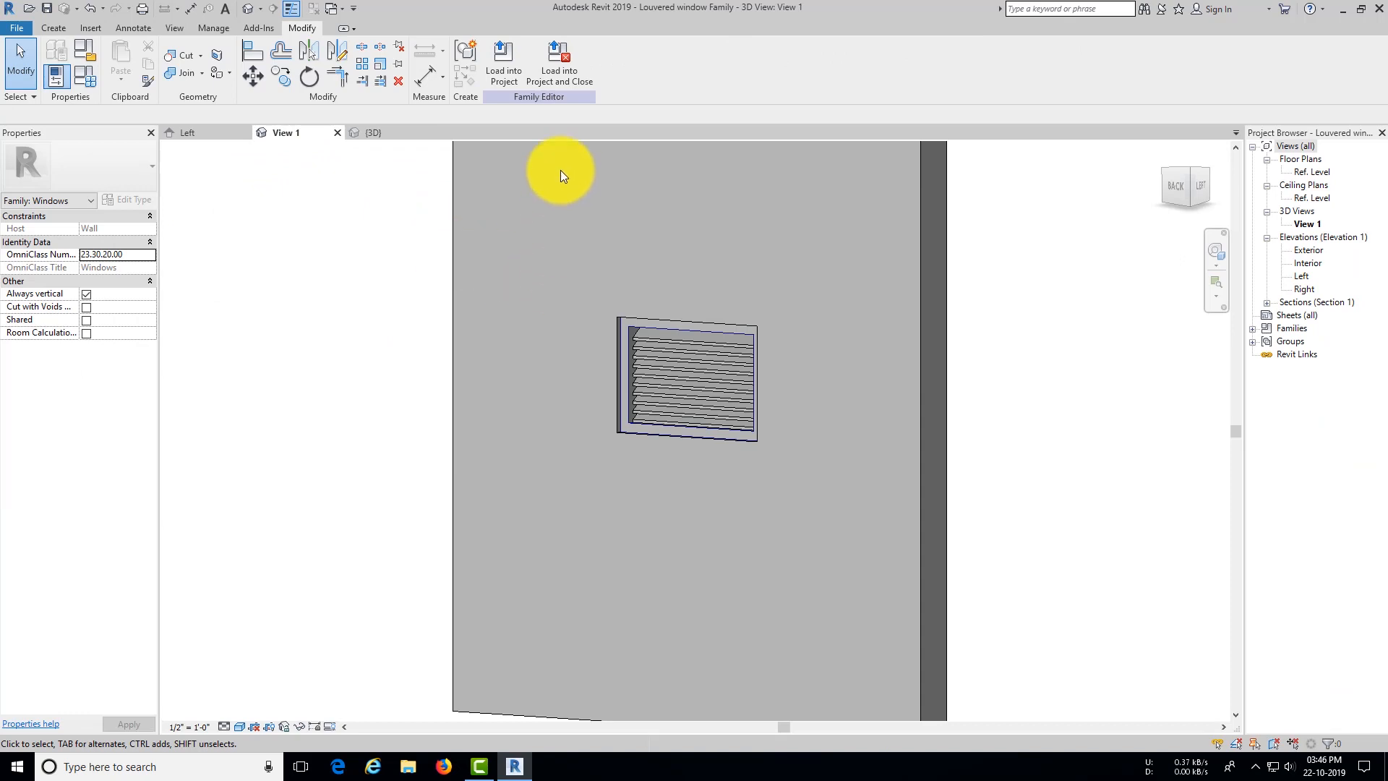
click(509, 57)
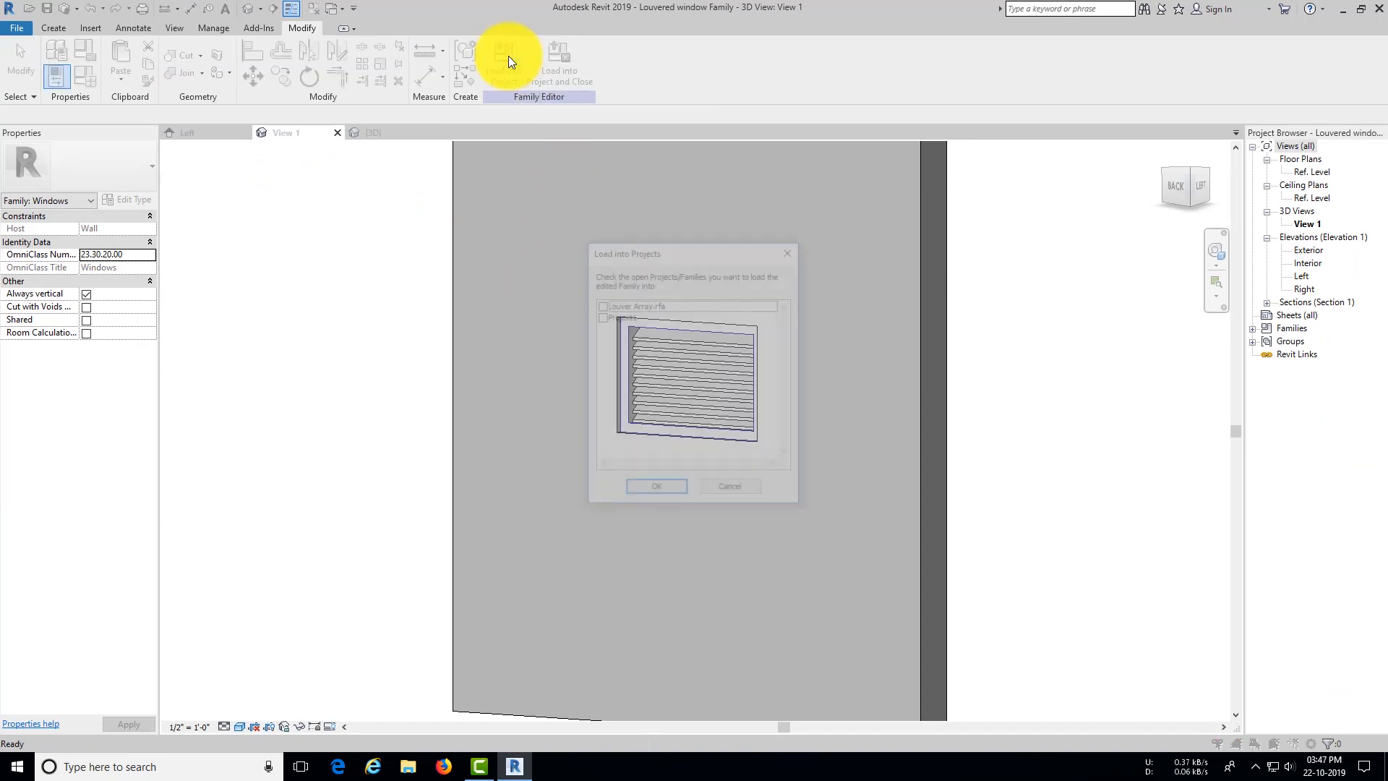
click(600, 317)
click(674, 494)
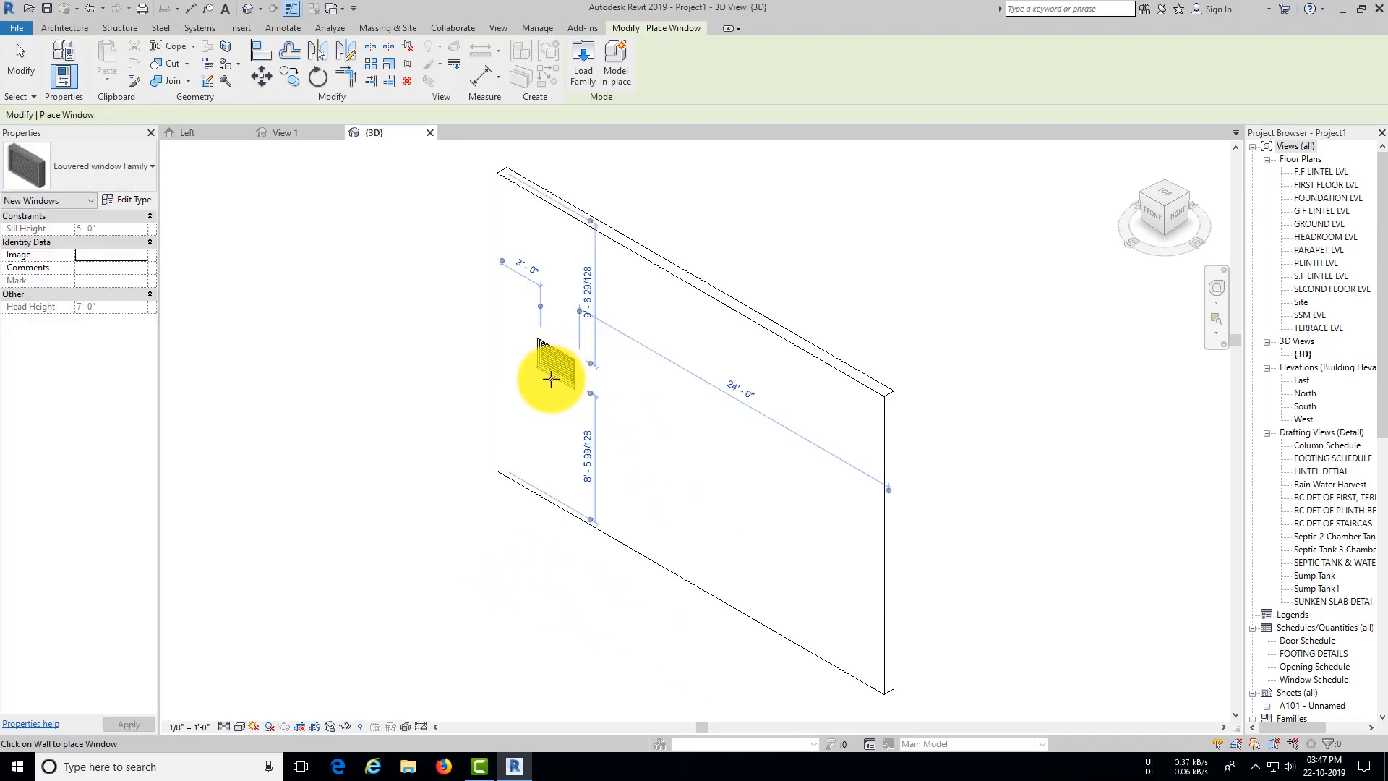
Step: Place one louvered window in the wall, 3' 0" from the wall's near end, and finish placing
scroll(547, 377, up, 4)
scroll(544, 383, up, 5)
scroll(523, 380, down, 1)
middle_drag(544, 441, 581, 396)
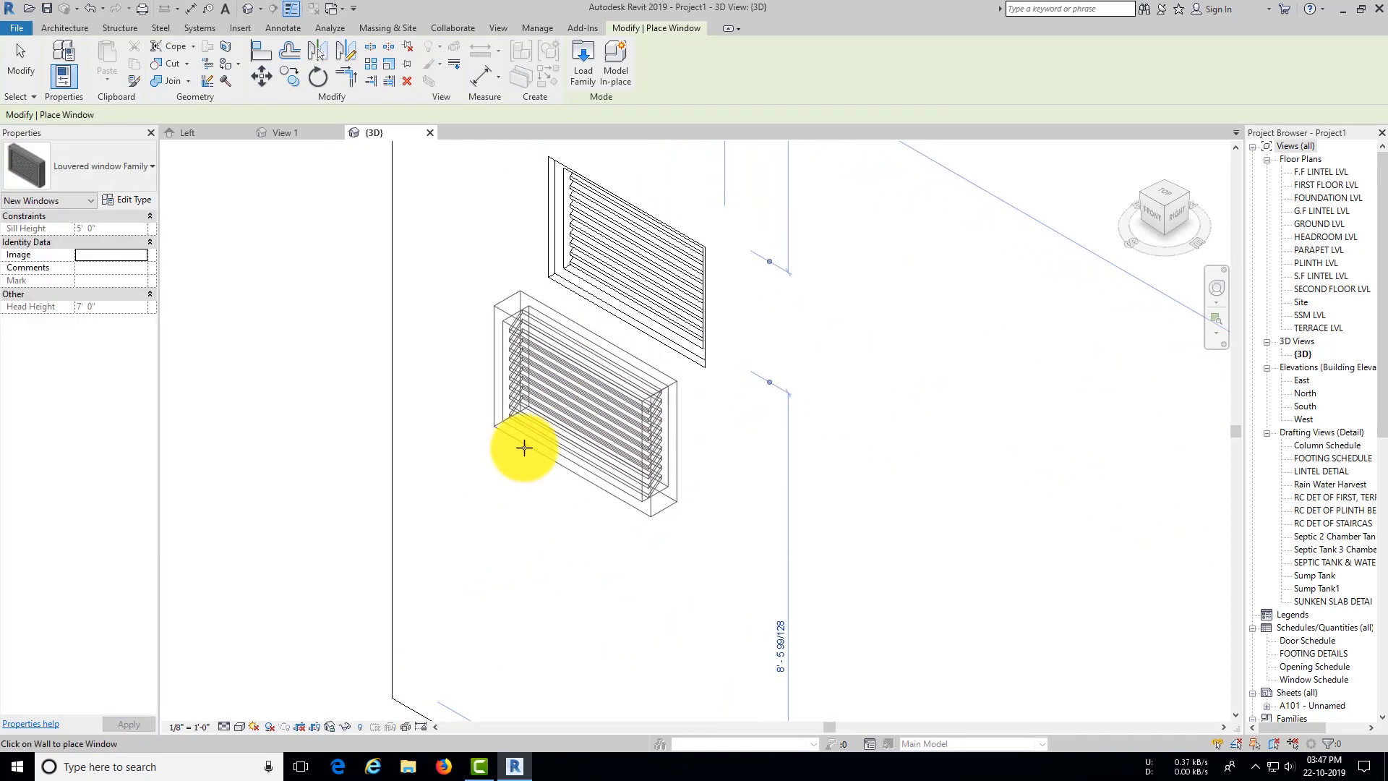
scroll(500, 454, down, 6)
key(Escape)
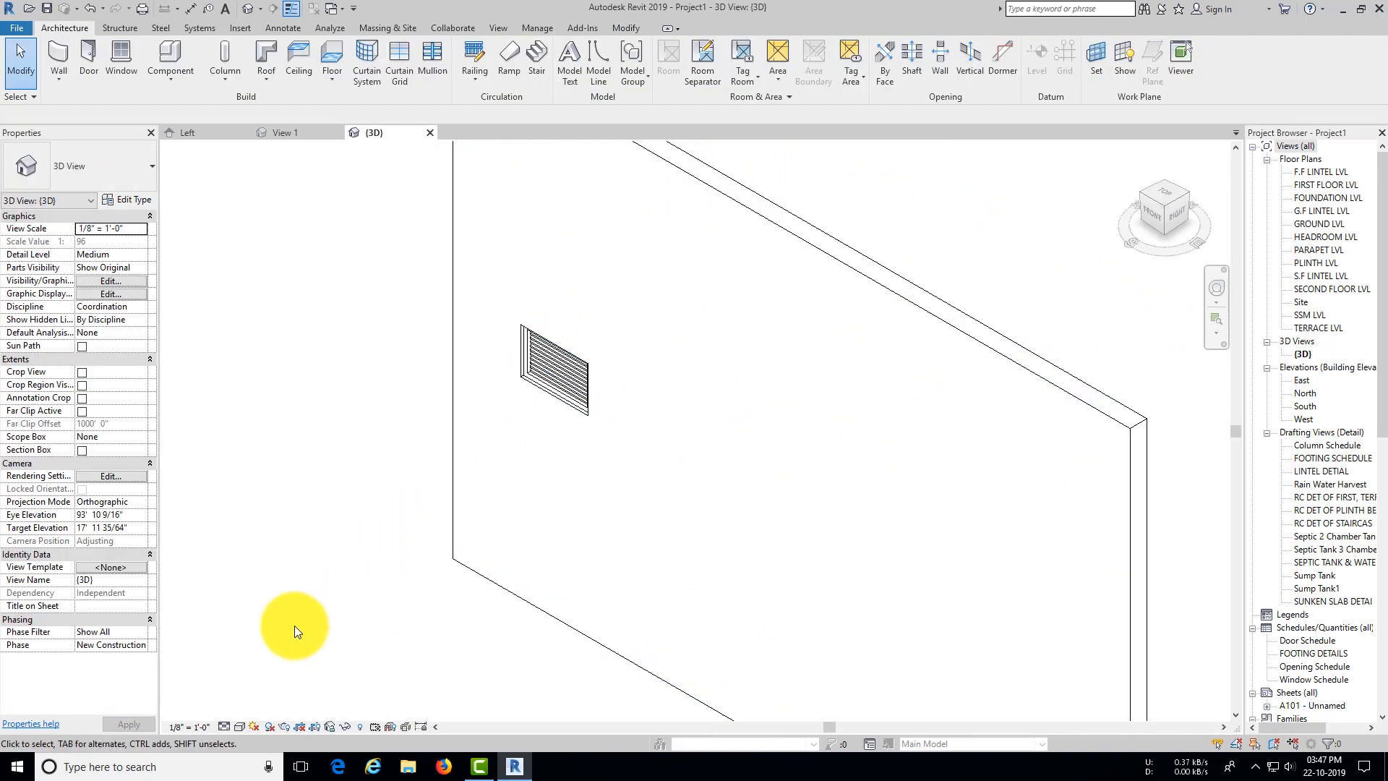
Step: Set the 3D view's graphic display to Realistic with anti-aliased smooth lines, ambient light 80 and shadows 20
click(245, 729)
click(277, 613)
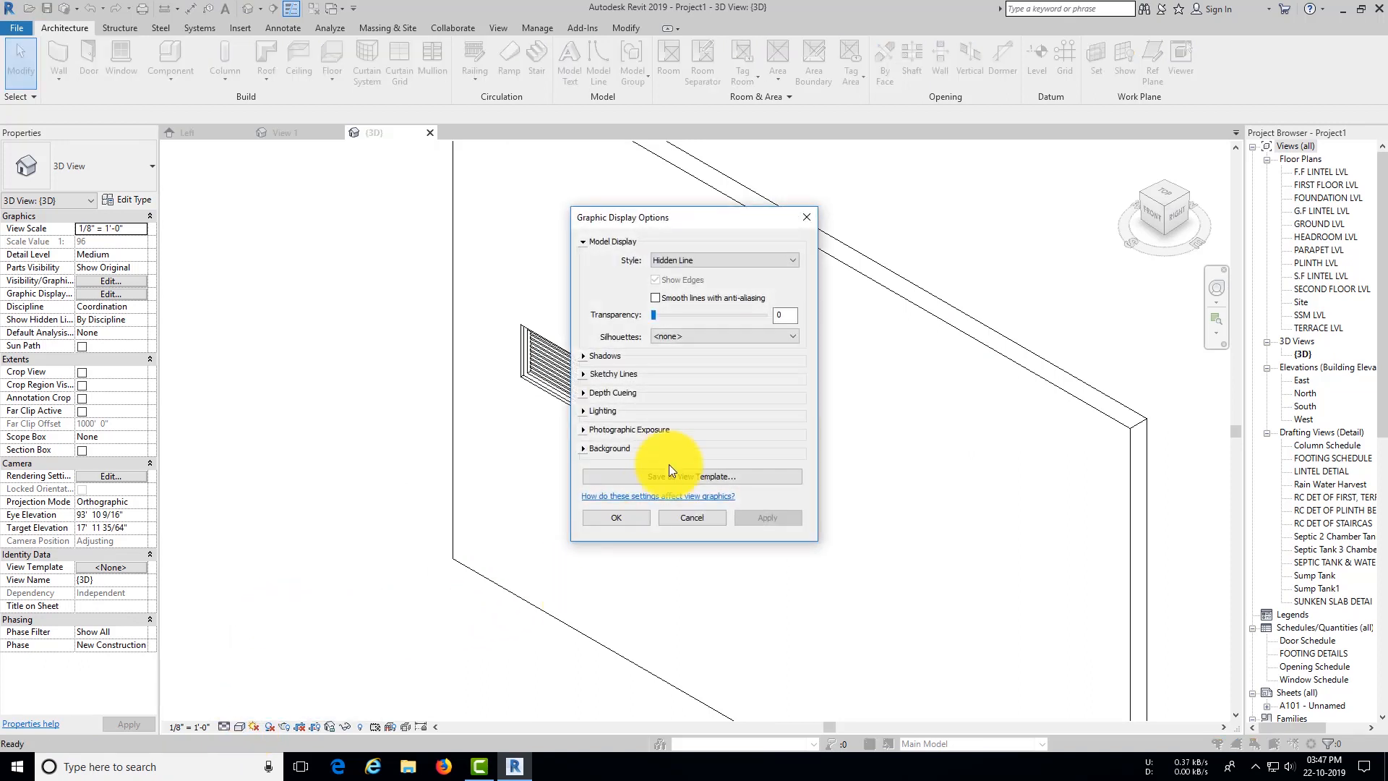
click(582, 411)
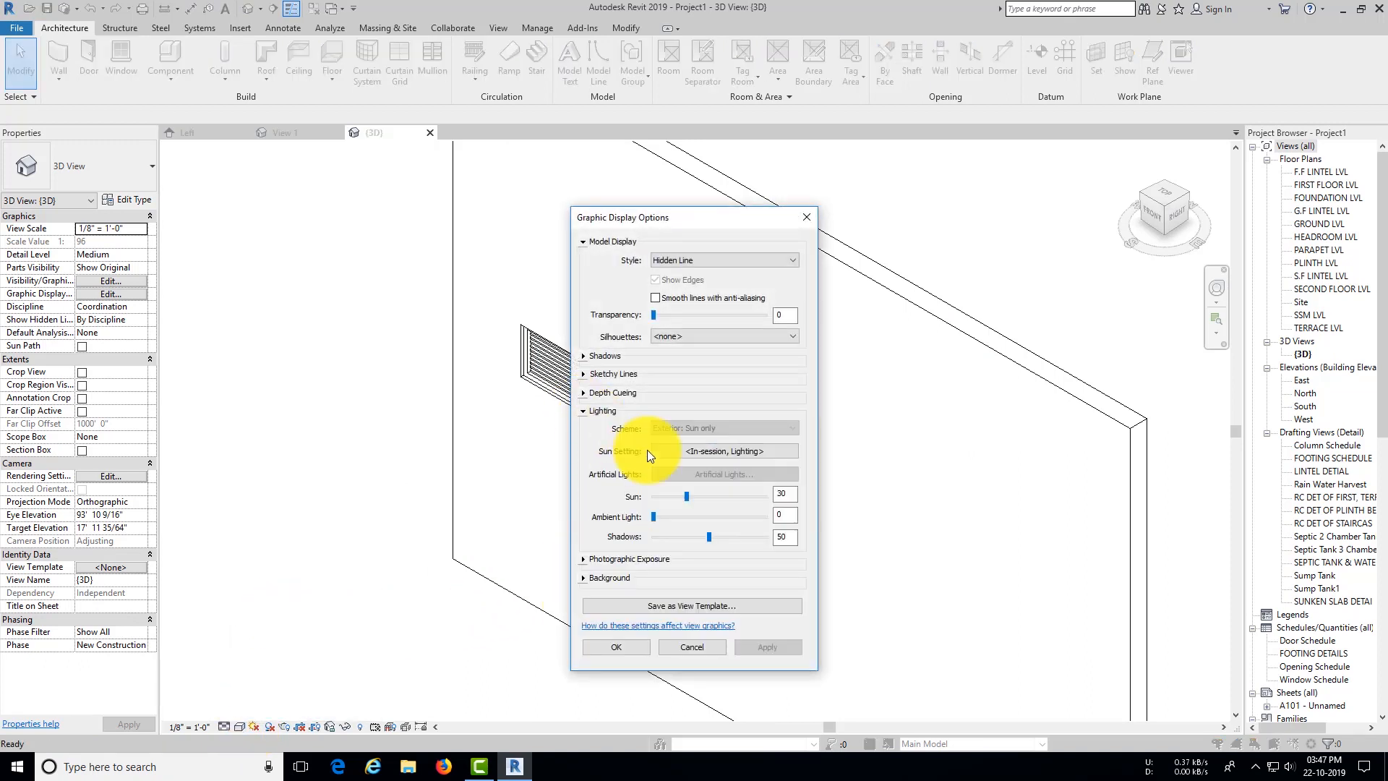
double_click(785, 535)
text(2)
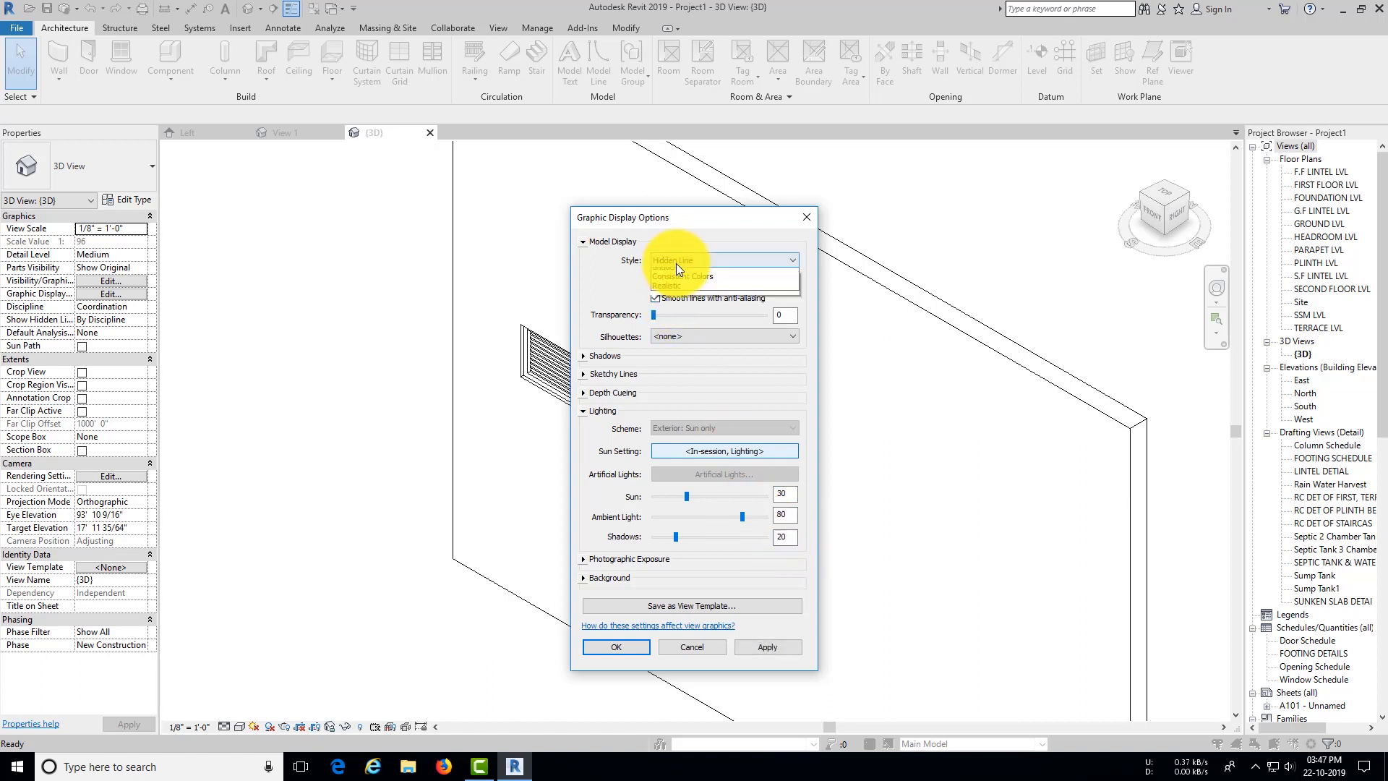
click(676, 261)
click(679, 308)
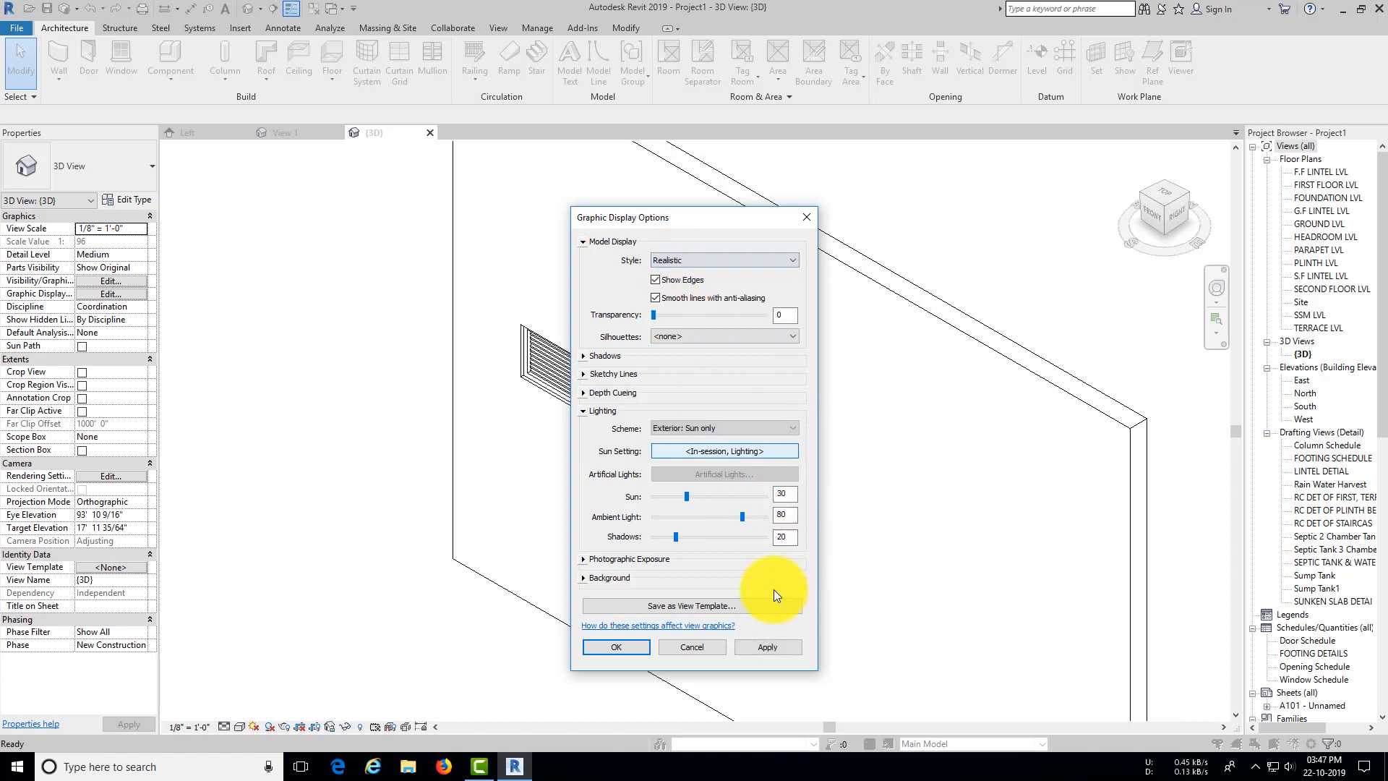
click(763, 647)
click(623, 646)
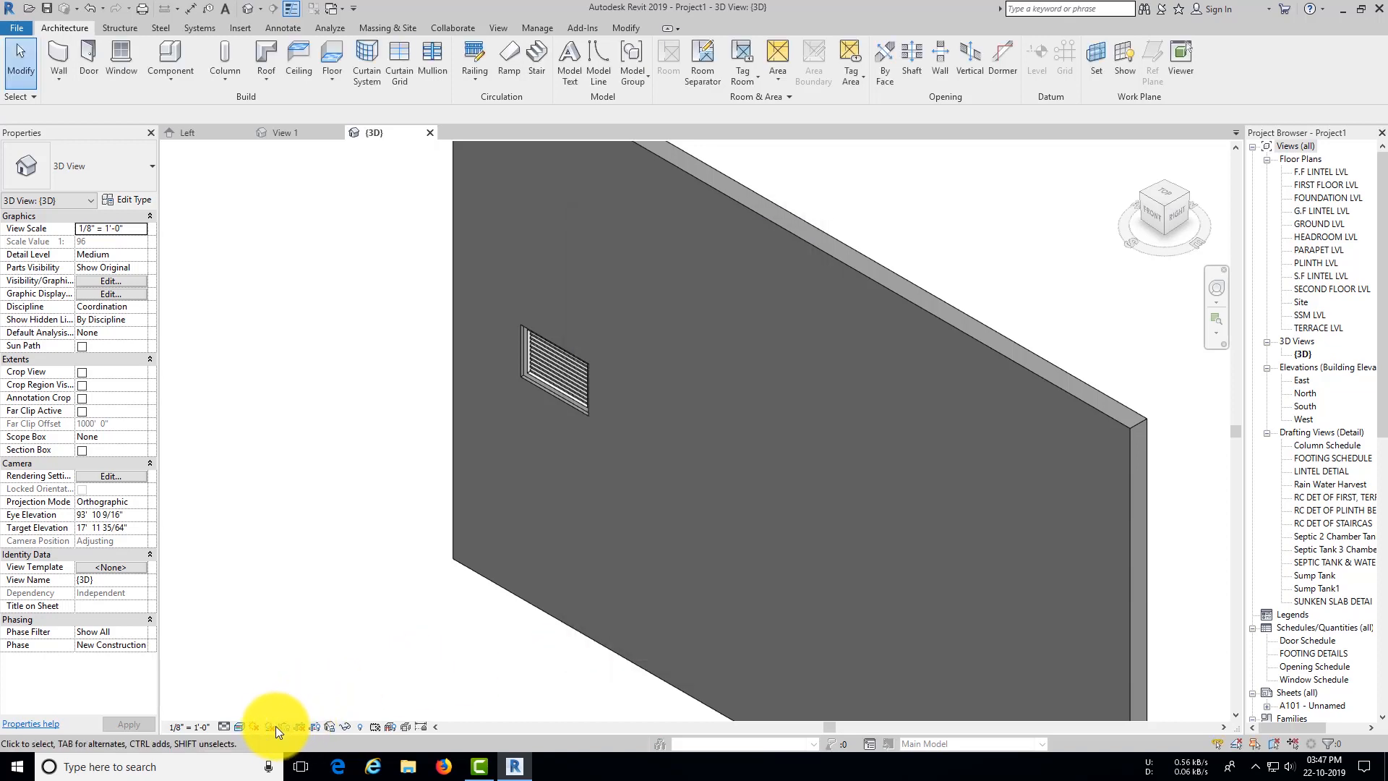
Step: Turn on shadows in the 3D view and look at the window from the other side of the wall
click(272, 724)
middle_drag(473, 565, 821, 416)
scroll(687, 540, up, 3)
shift+middle_drag(687, 539, 635, 398)
Step: Set the Frame Material of the placed window's type to Birch and apply it
click(615, 371)
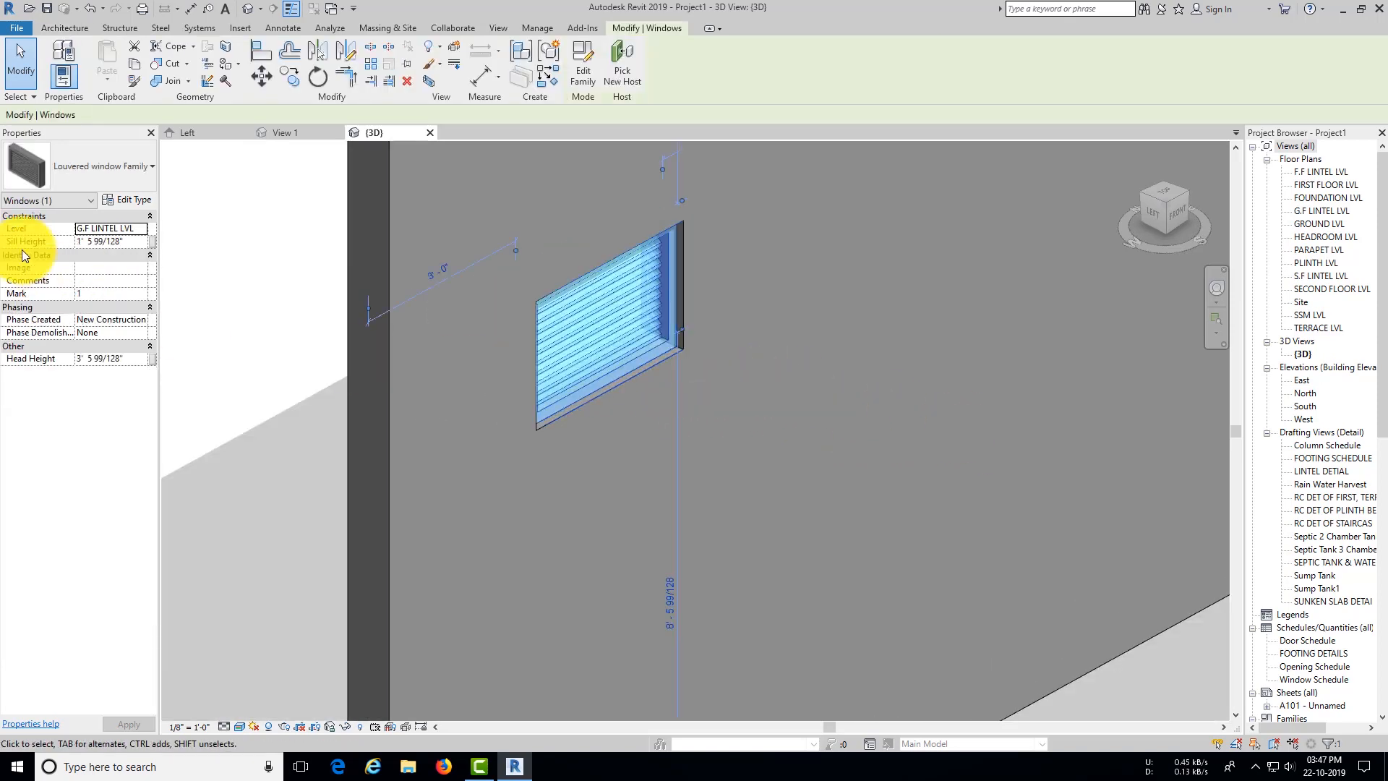
click(127, 199)
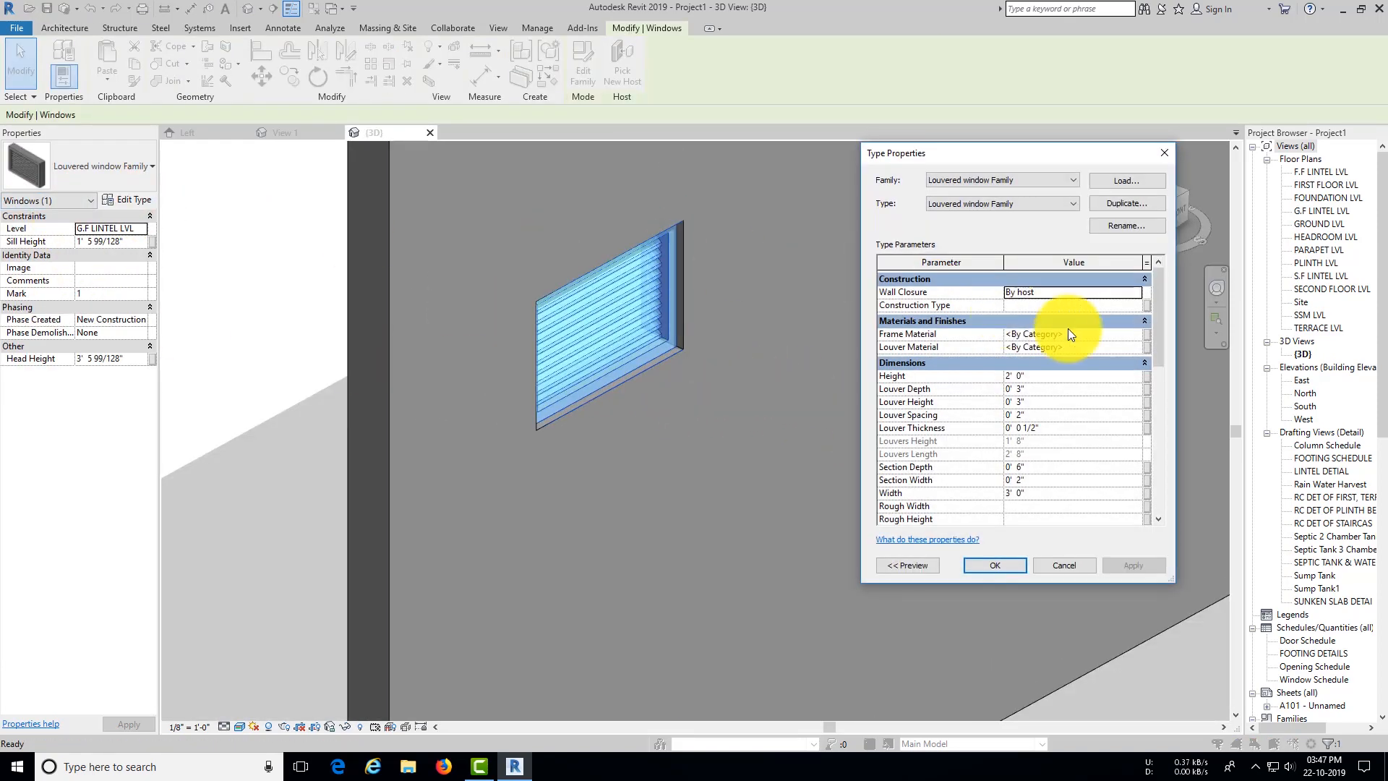
click(1140, 333)
click(1140, 333)
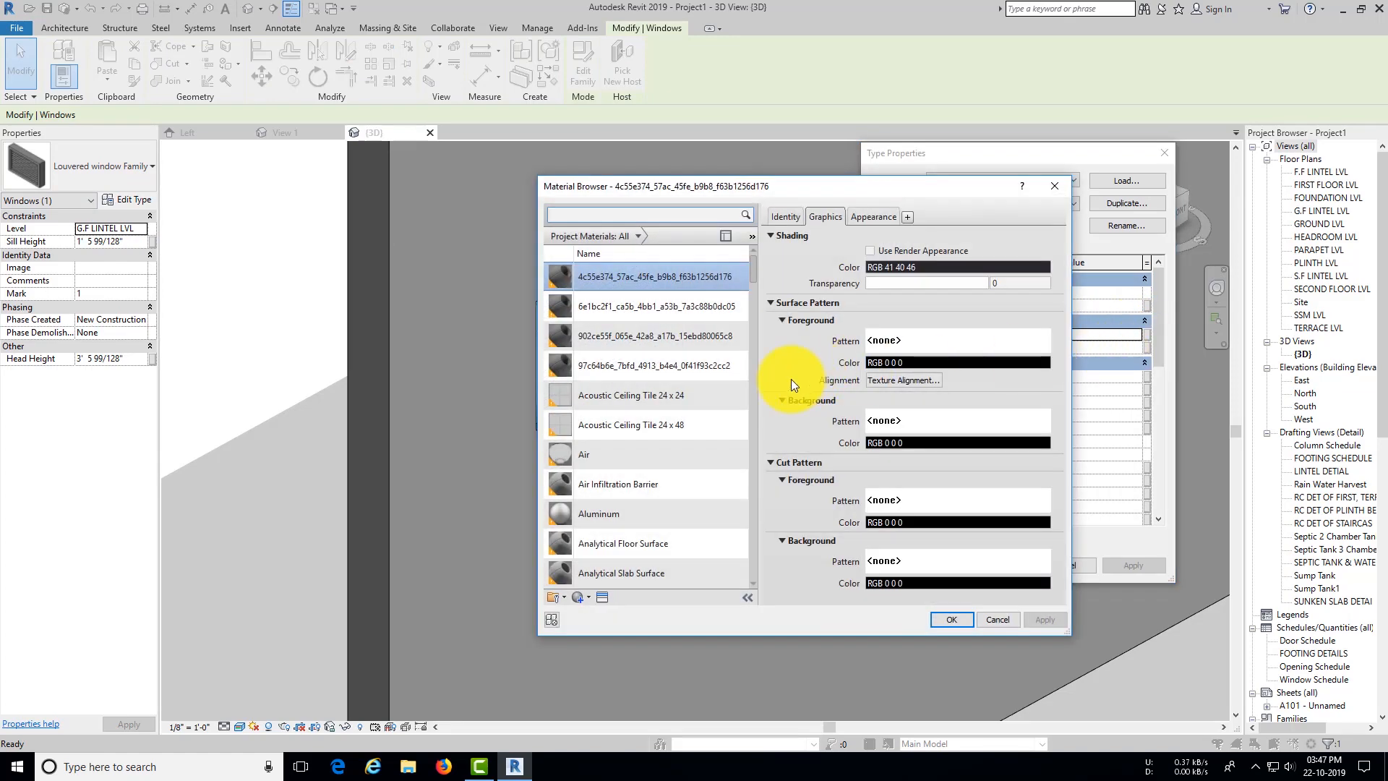
scroll(687, 410, down, 4)
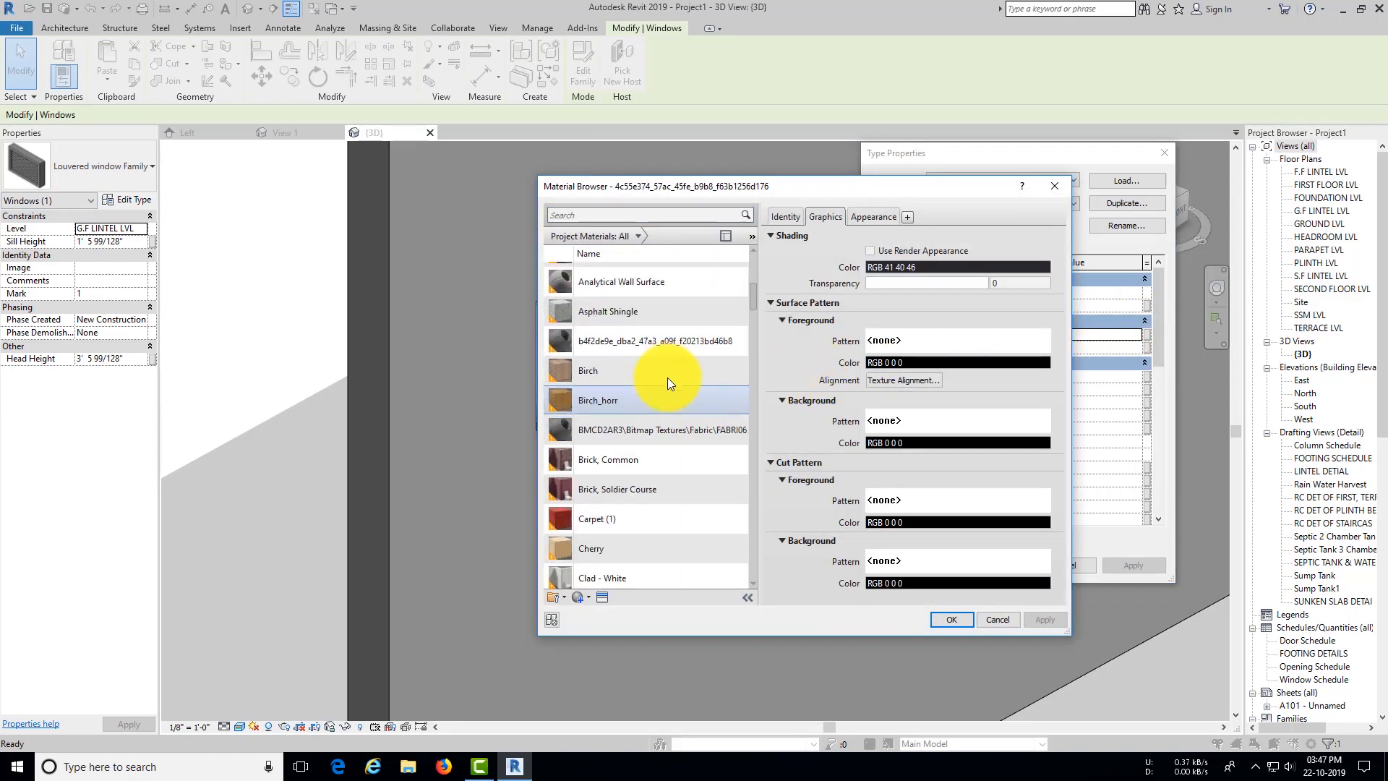
scroll(654, 450, down, 3)
scroll(658, 452, up, 7)
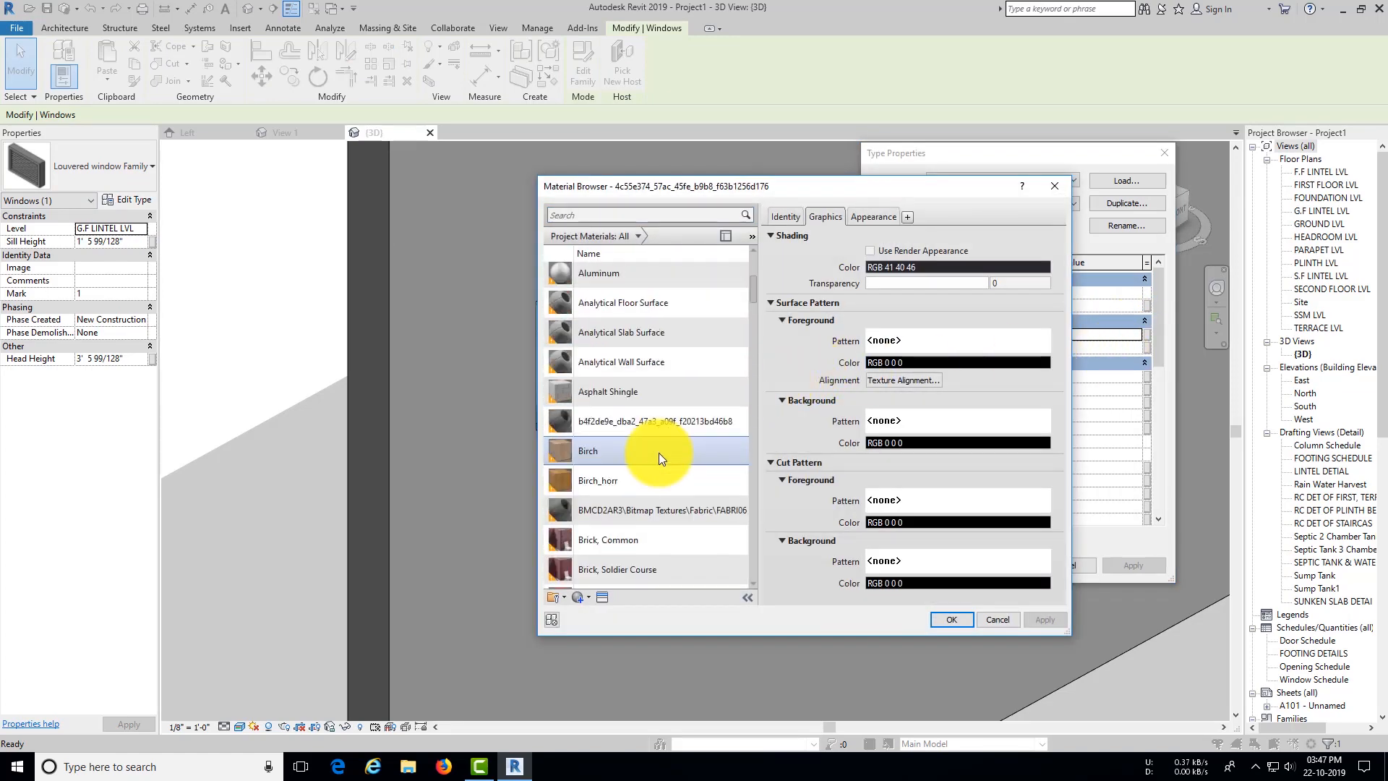
scroll(695, 420, down, 3)
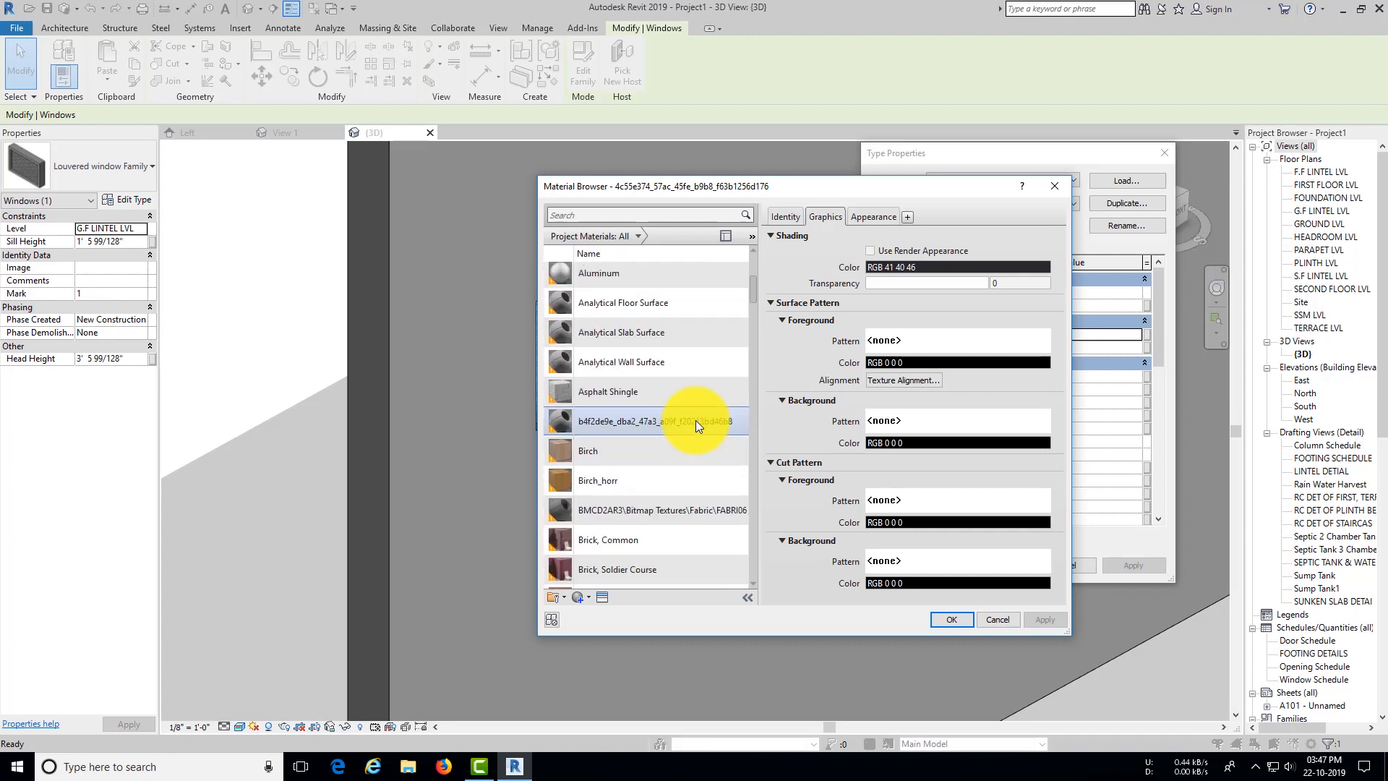
click(657, 442)
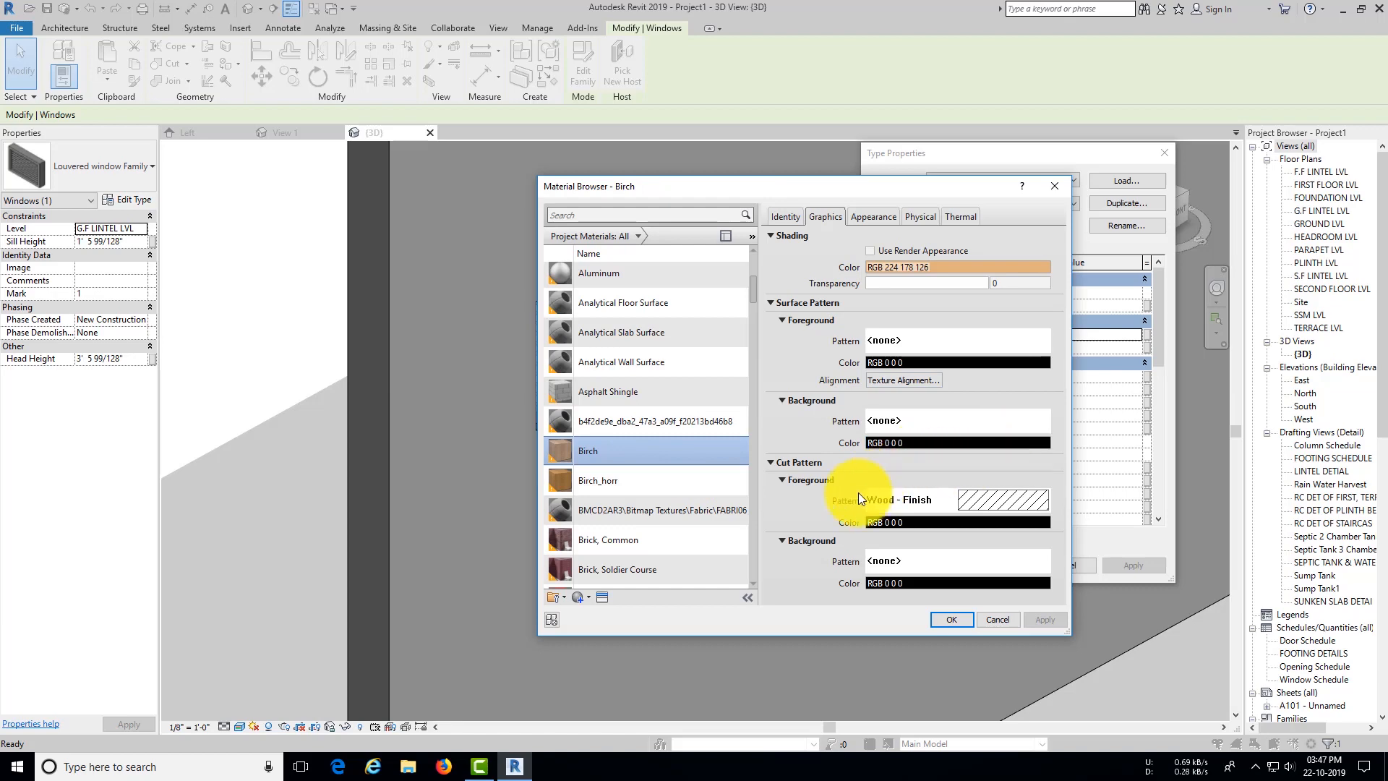
click(879, 221)
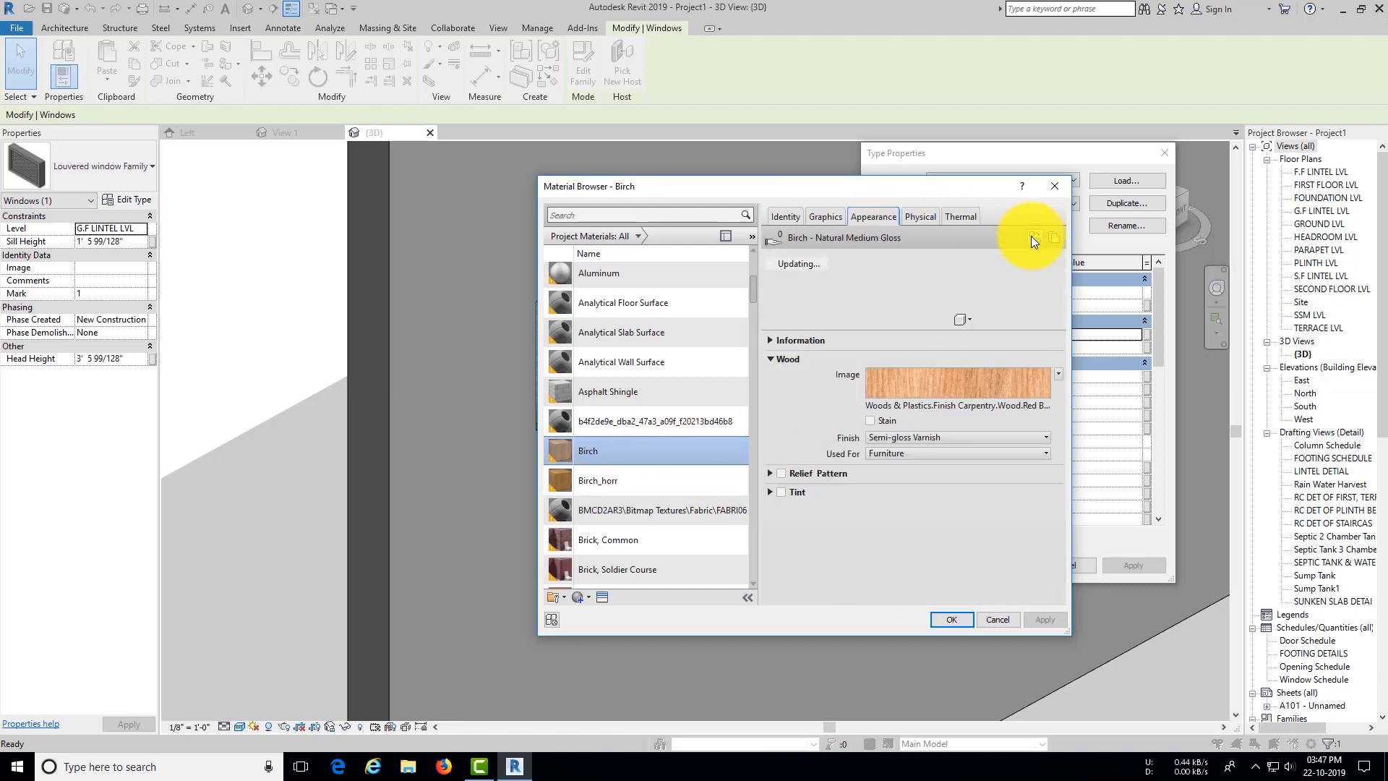
click(954, 620)
click(1128, 565)
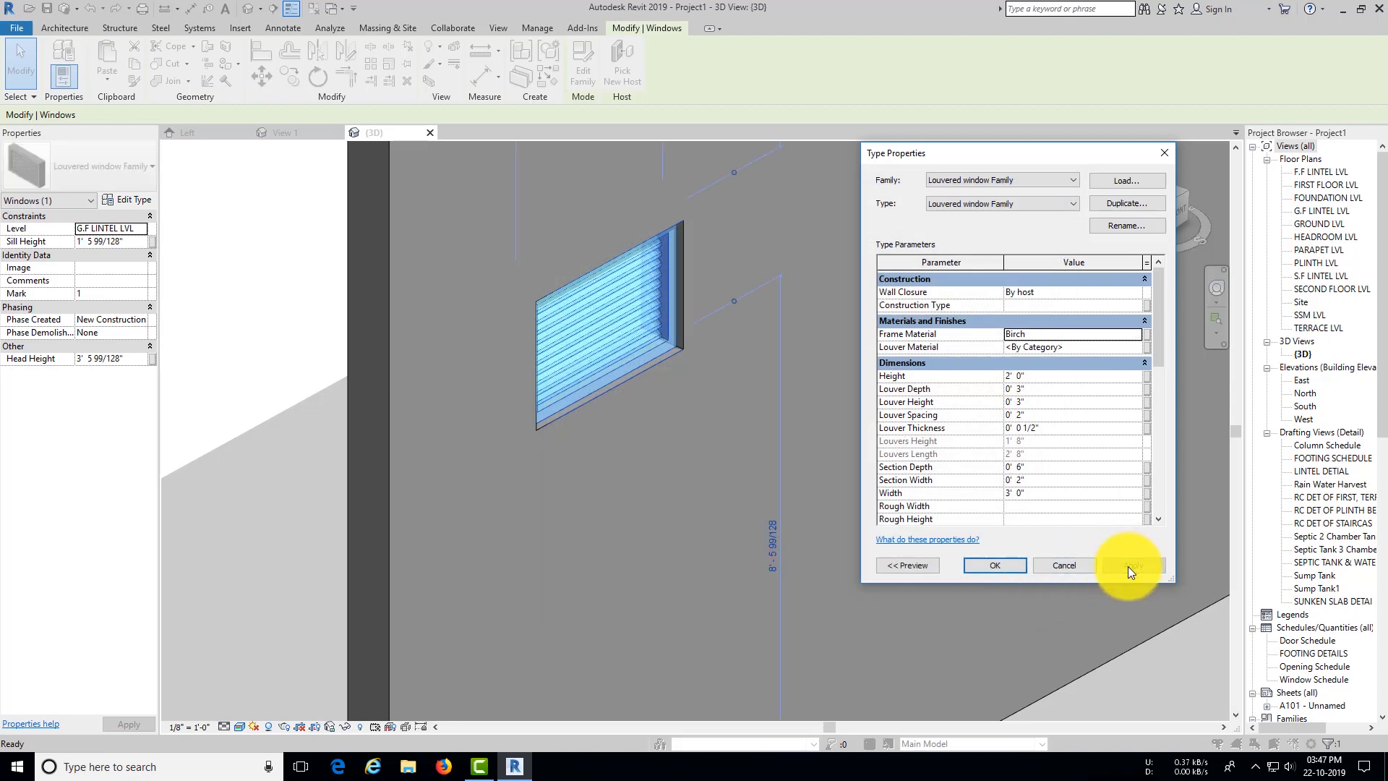
Step: Set the window type's Louver Material to Birch and accept the type properties
click(1135, 348)
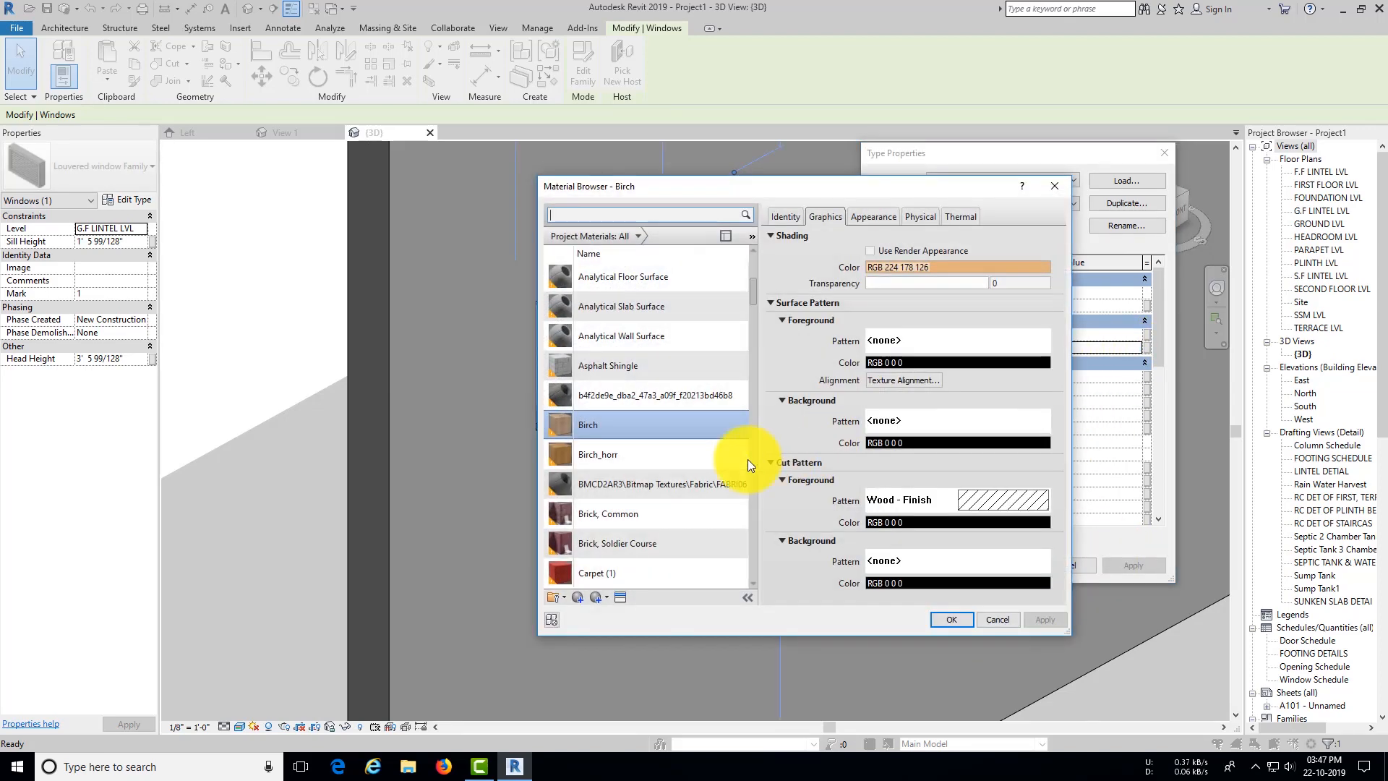
click(945, 611)
click(1131, 566)
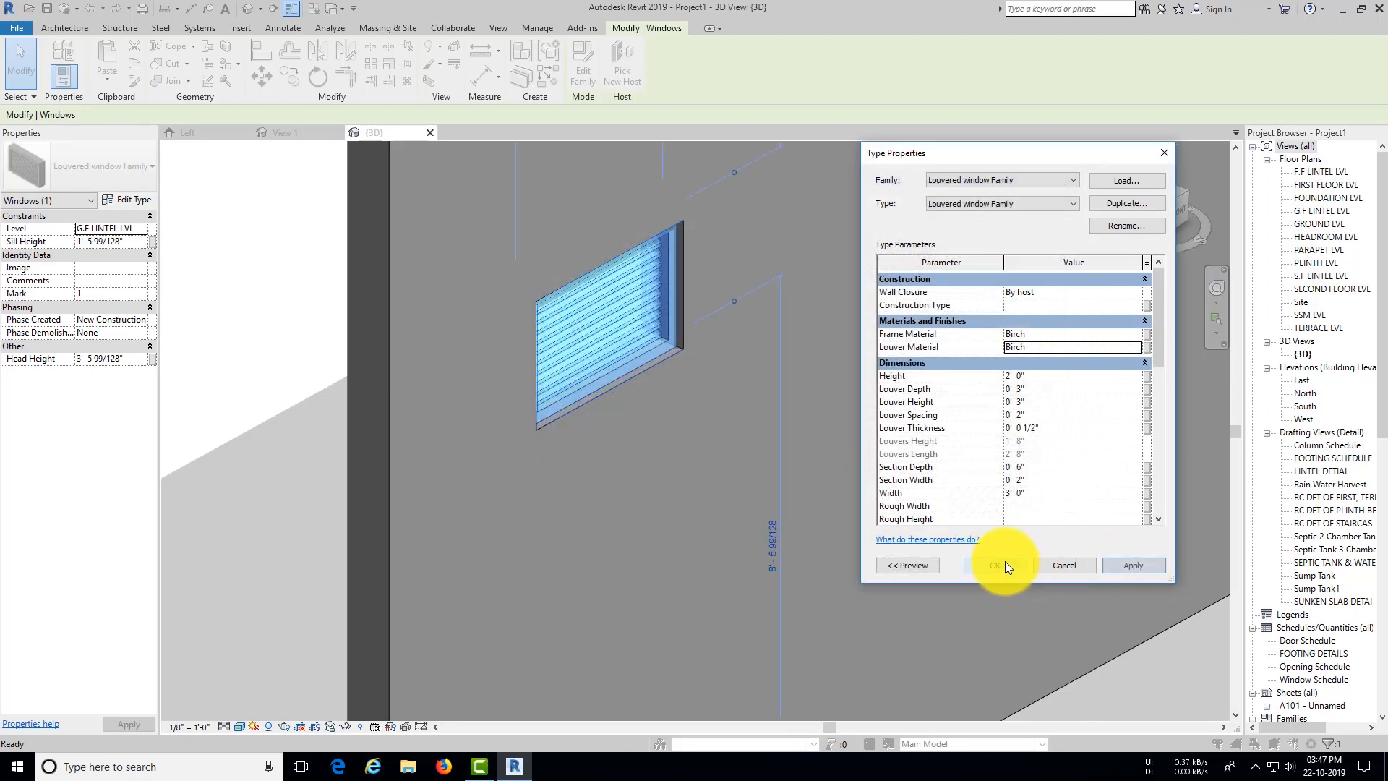
click(1003, 562)
click(906, 542)
Step: Copy the window and paste the copy on the same wall, about 1' 9" to the right of the original
scroll(598, 394, up, 3)
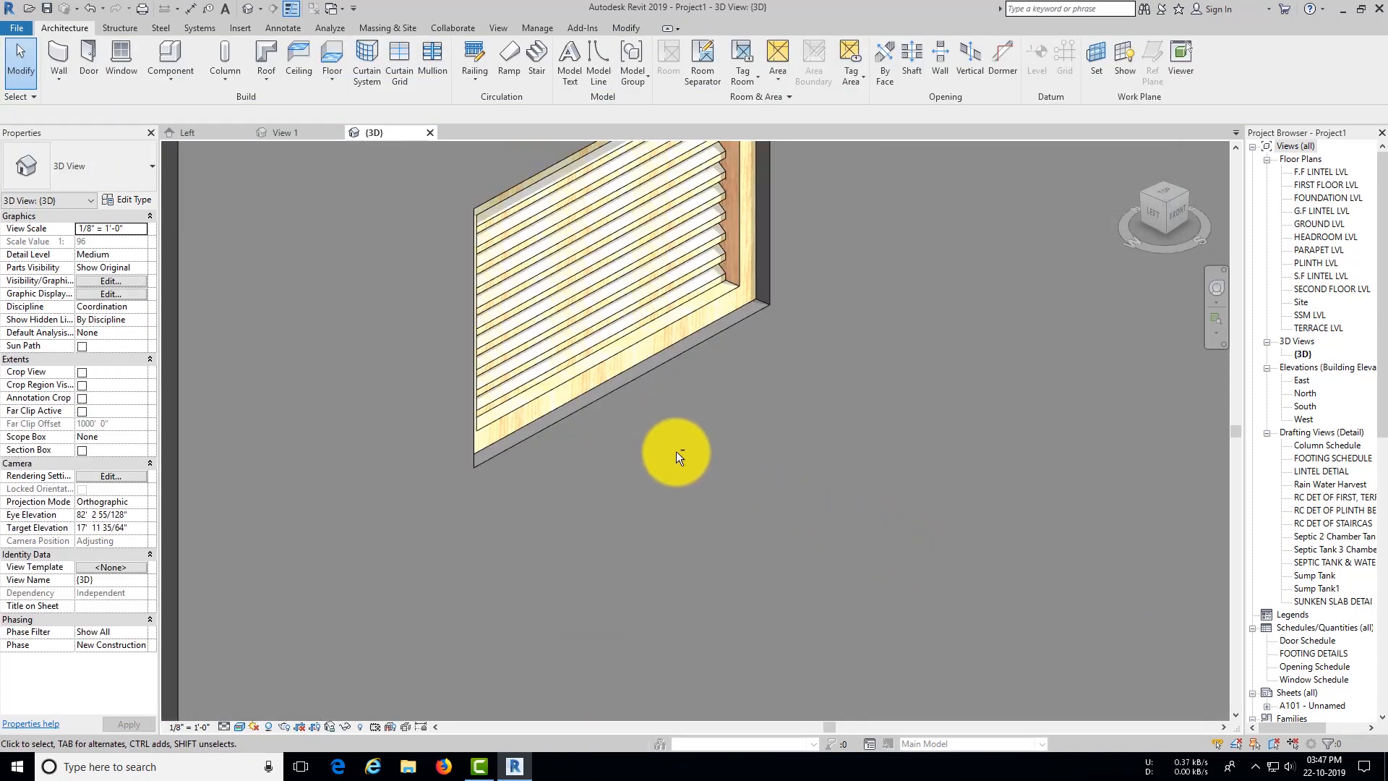
shift+middle_drag(677, 454, 684, 405)
scroll(688, 489, down, 3)
shift+middle_drag(688, 489, 704, 457)
click(666, 428)
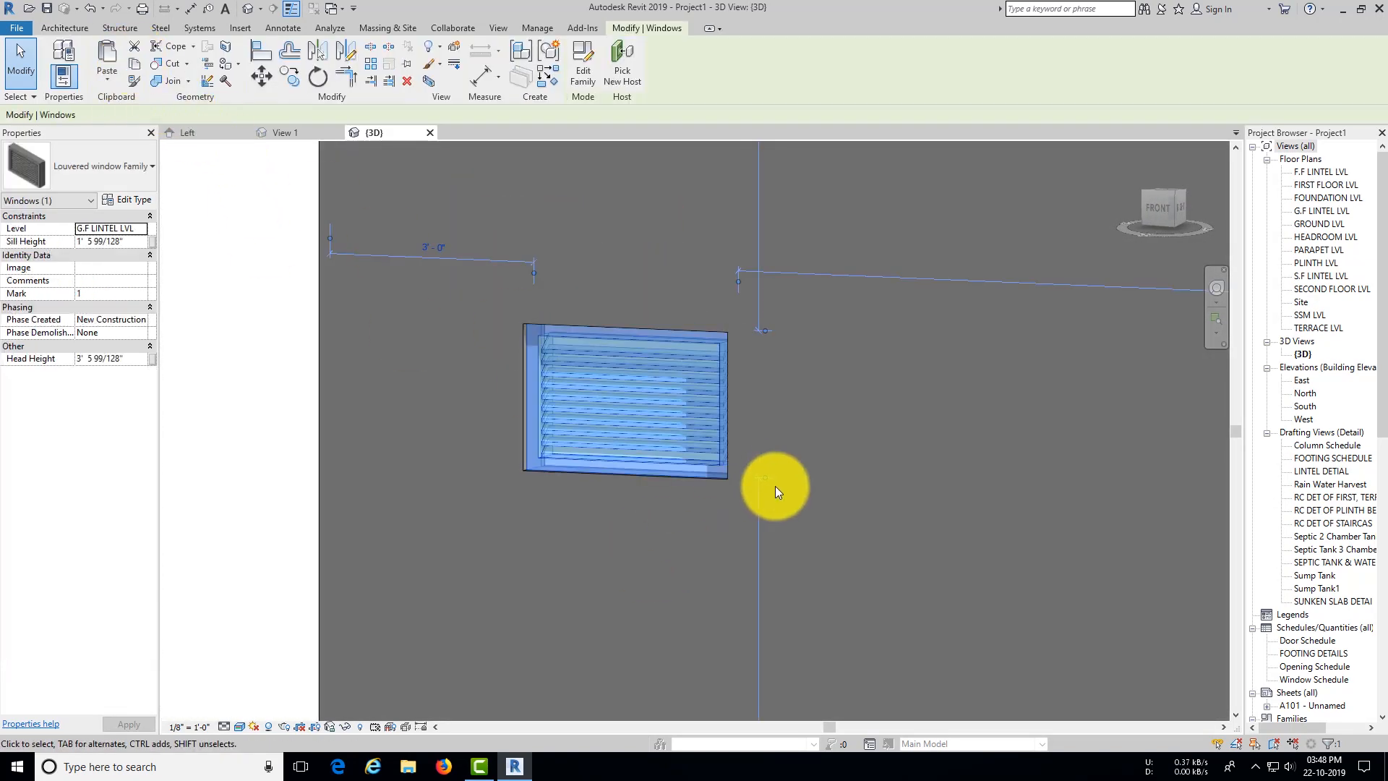
key(ctrl+c)
click(109, 83)
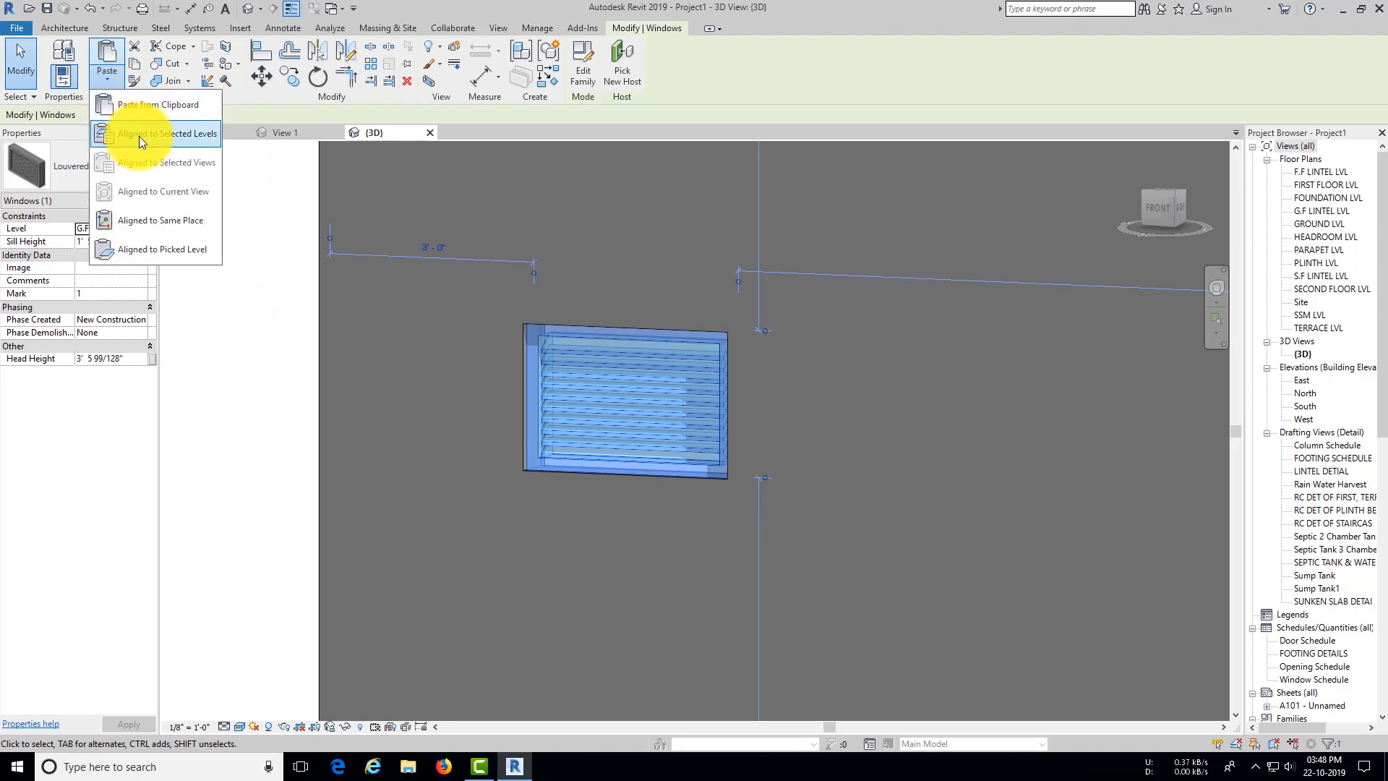
click(157, 108)
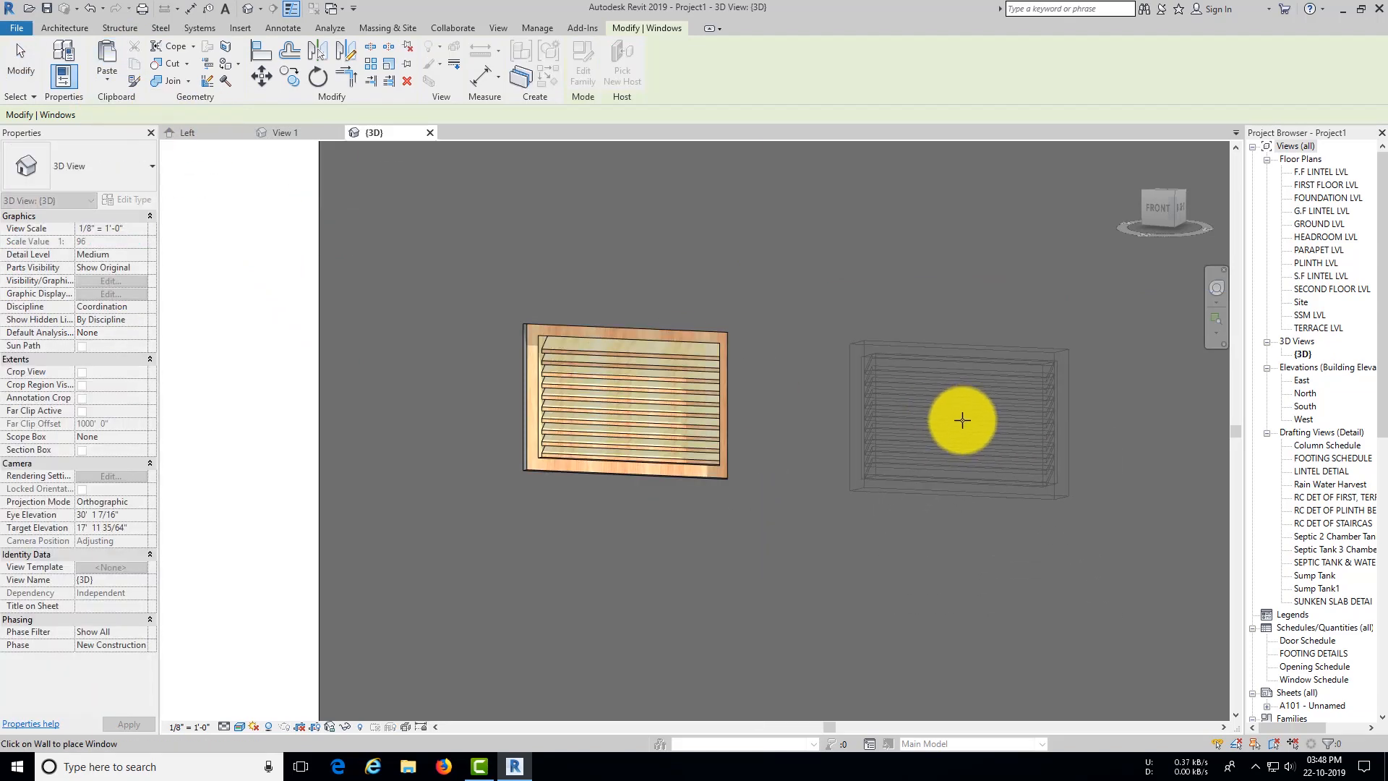
click(966, 420)
click(917, 542)
Step: Duplicate the pasted window's type as Louvered window Family 2
click(957, 428)
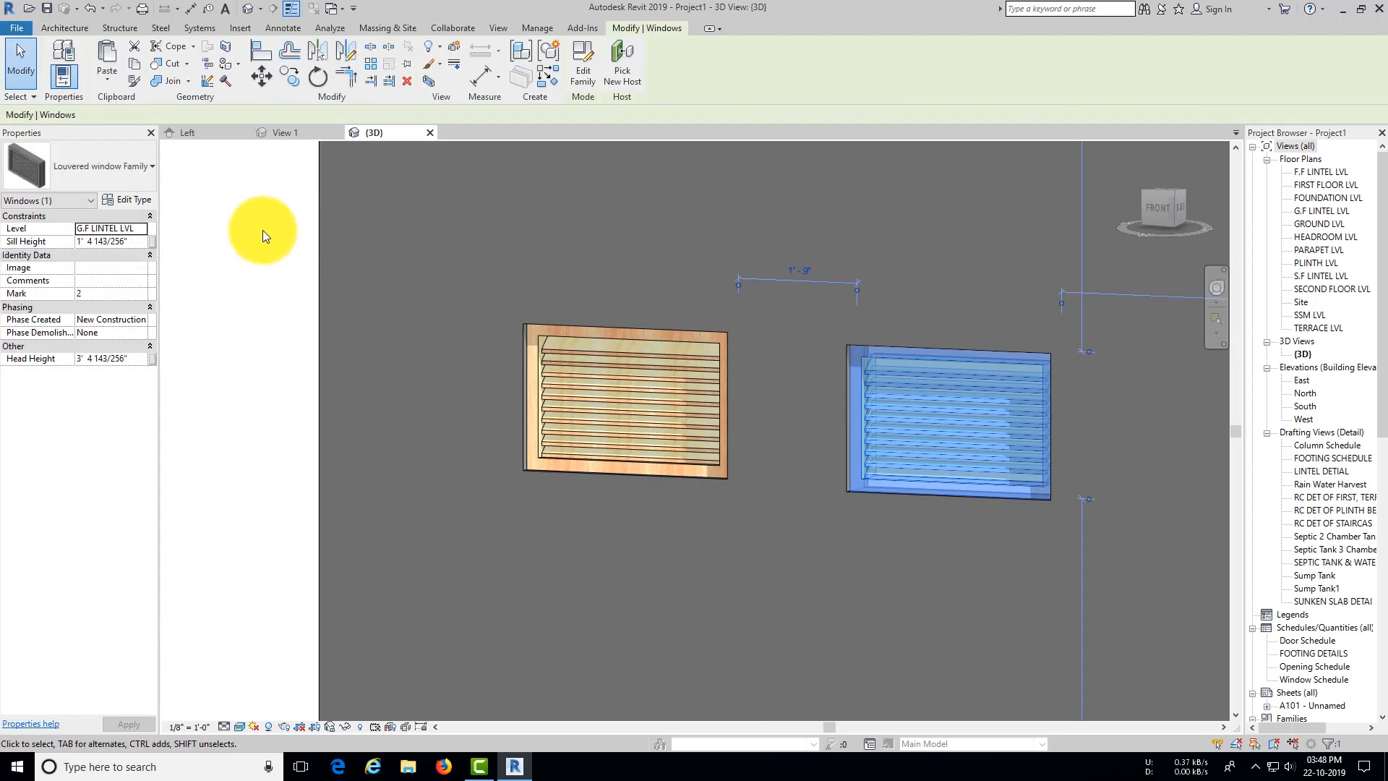
click(127, 201)
click(1141, 206)
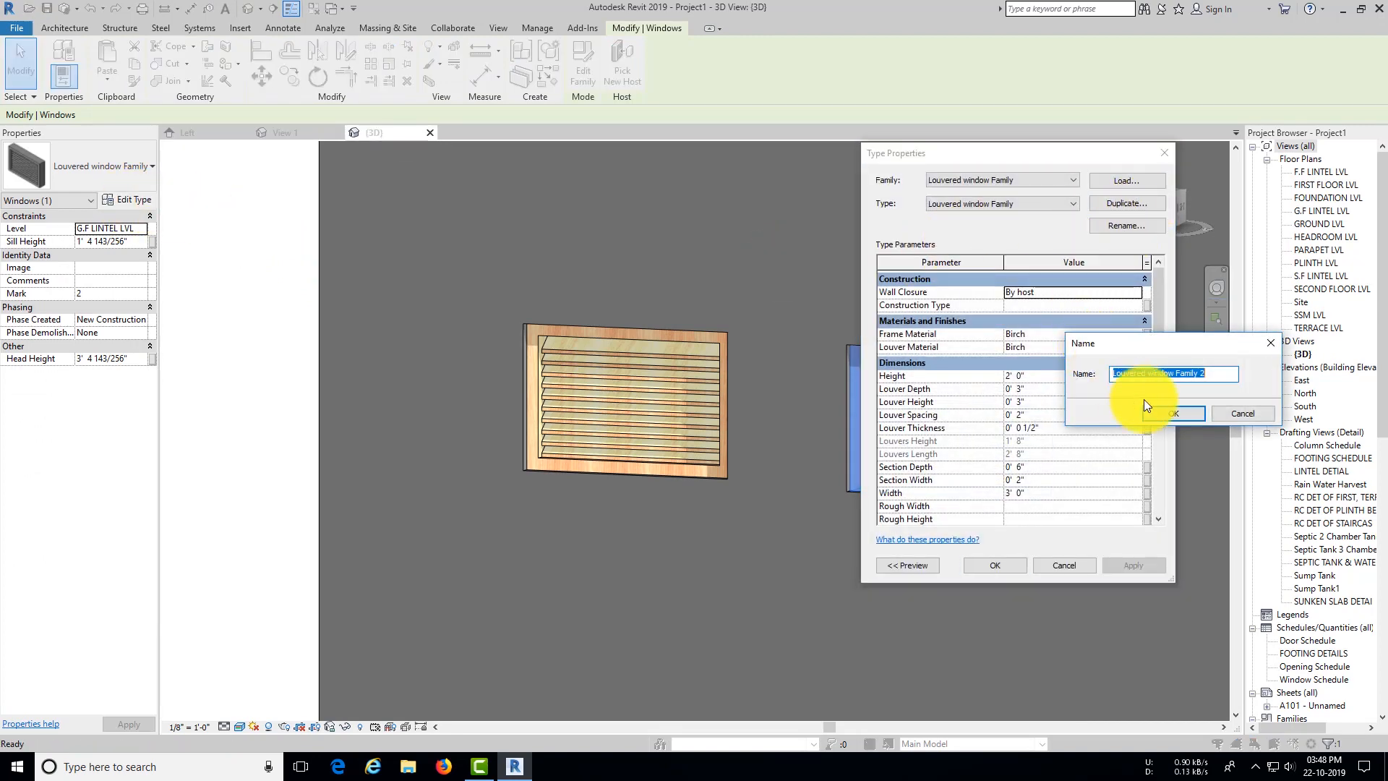
click(1165, 413)
Step: Set the new window type's Height to 5' and Width to 2' and accept the changes
click(1069, 382)
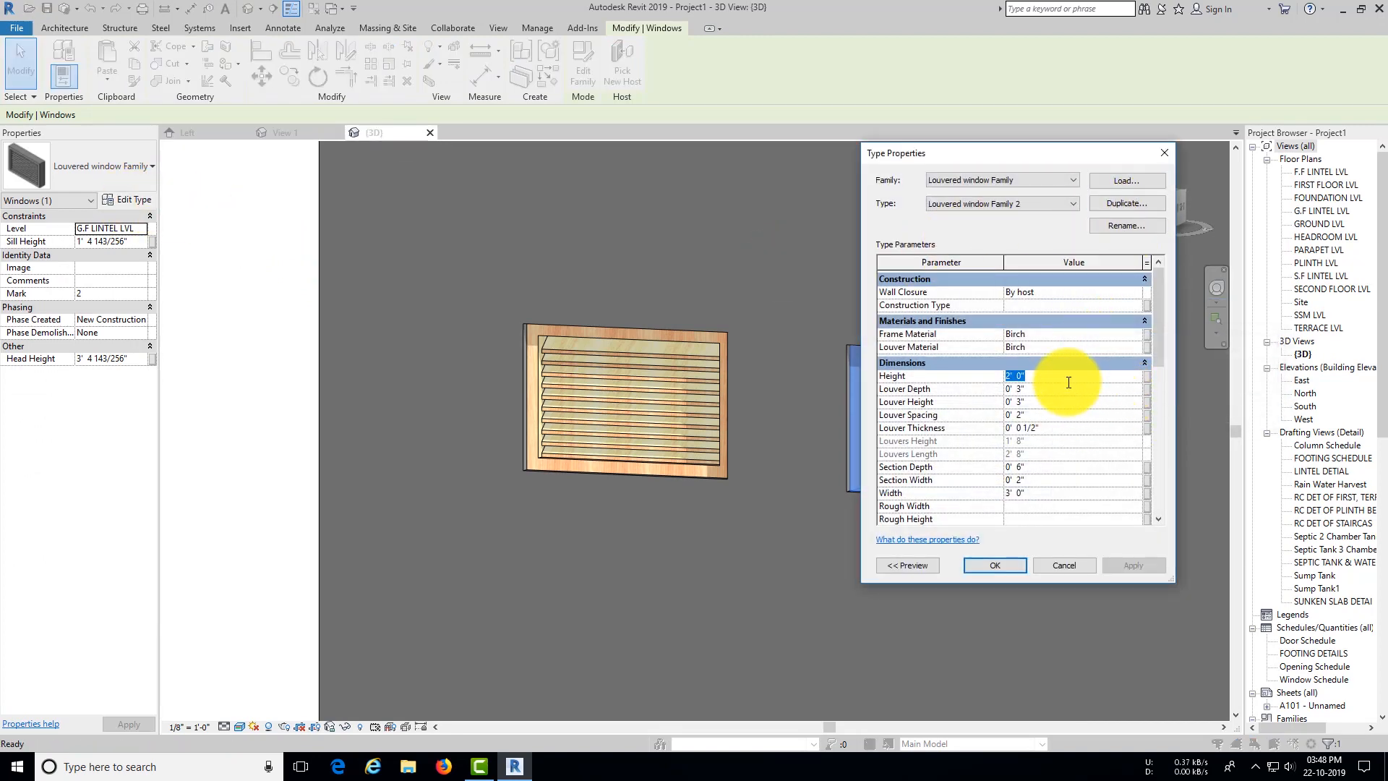
text(5)
click(1051, 465)
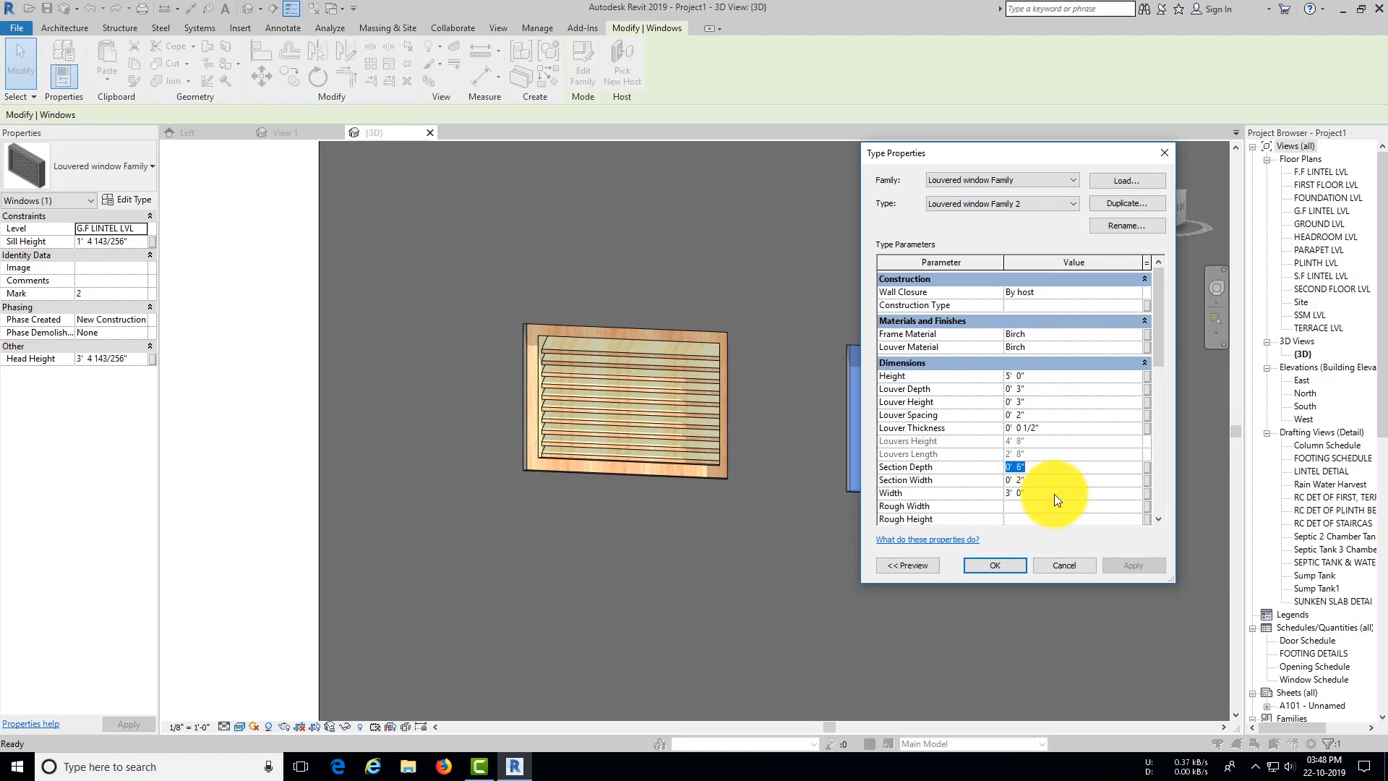
click(1055, 496)
text(2)
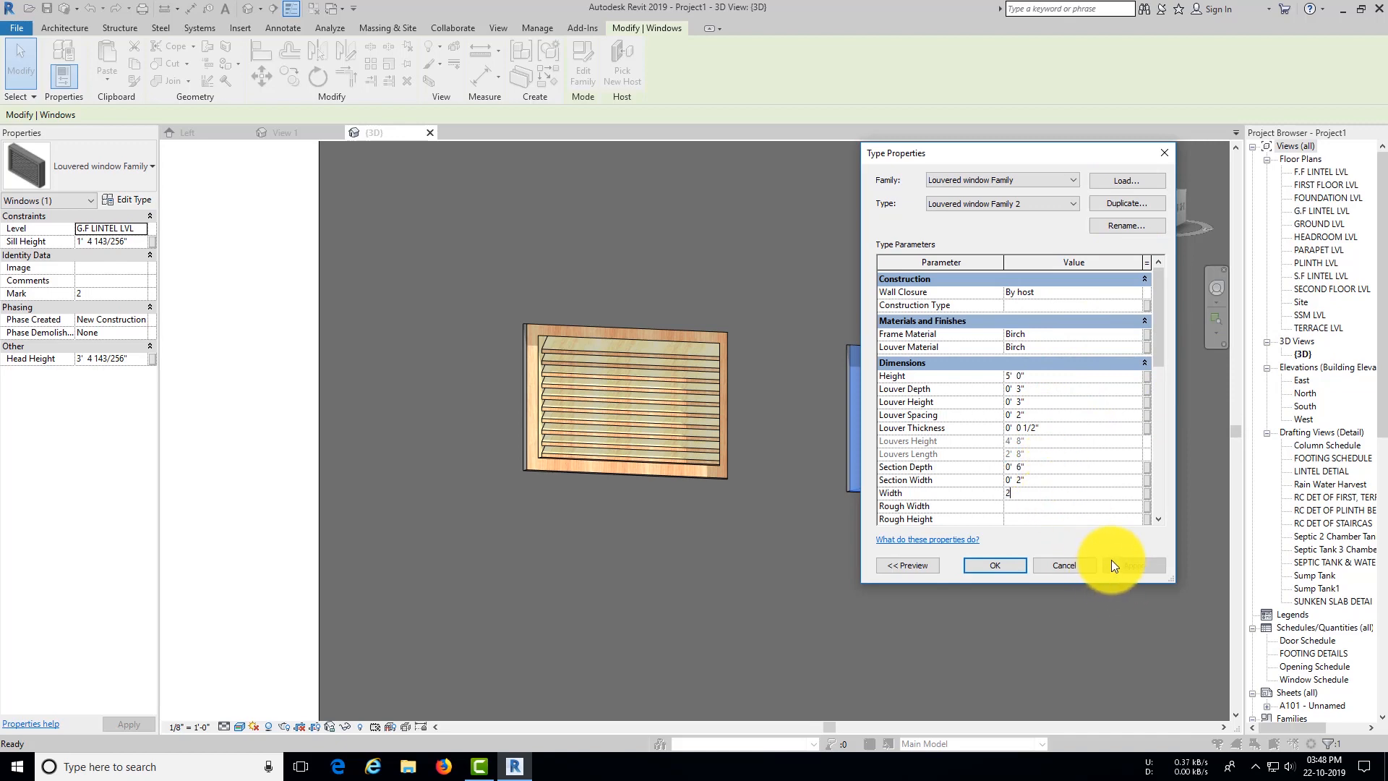
click(995, 564)
click(920, 622)
Step: Examine the louvers of the resized window beside the original window in the 3D view
scroll(759, 606, down, 2)
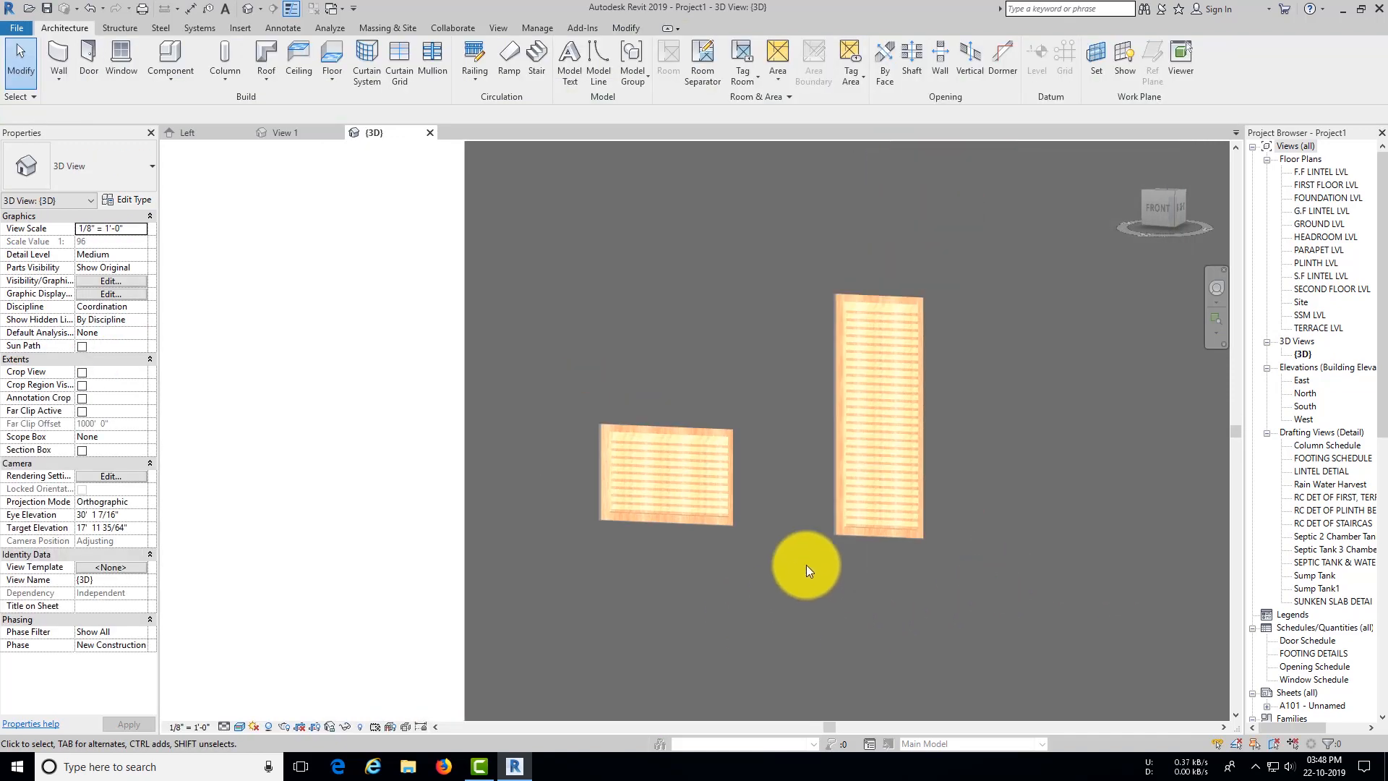
middle_drag(1048, 550, 998, 550)
scroll(959, 536, up, 1)
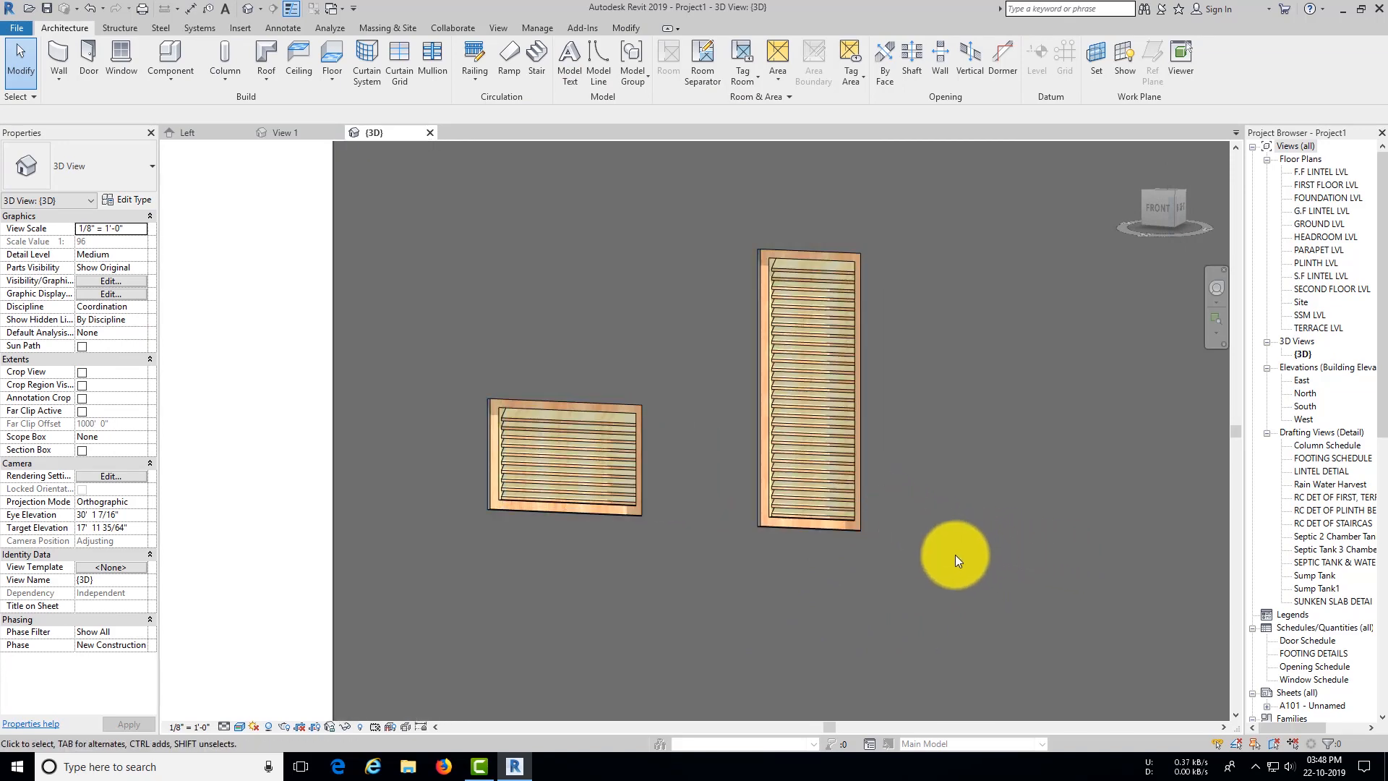
click(795, 491)
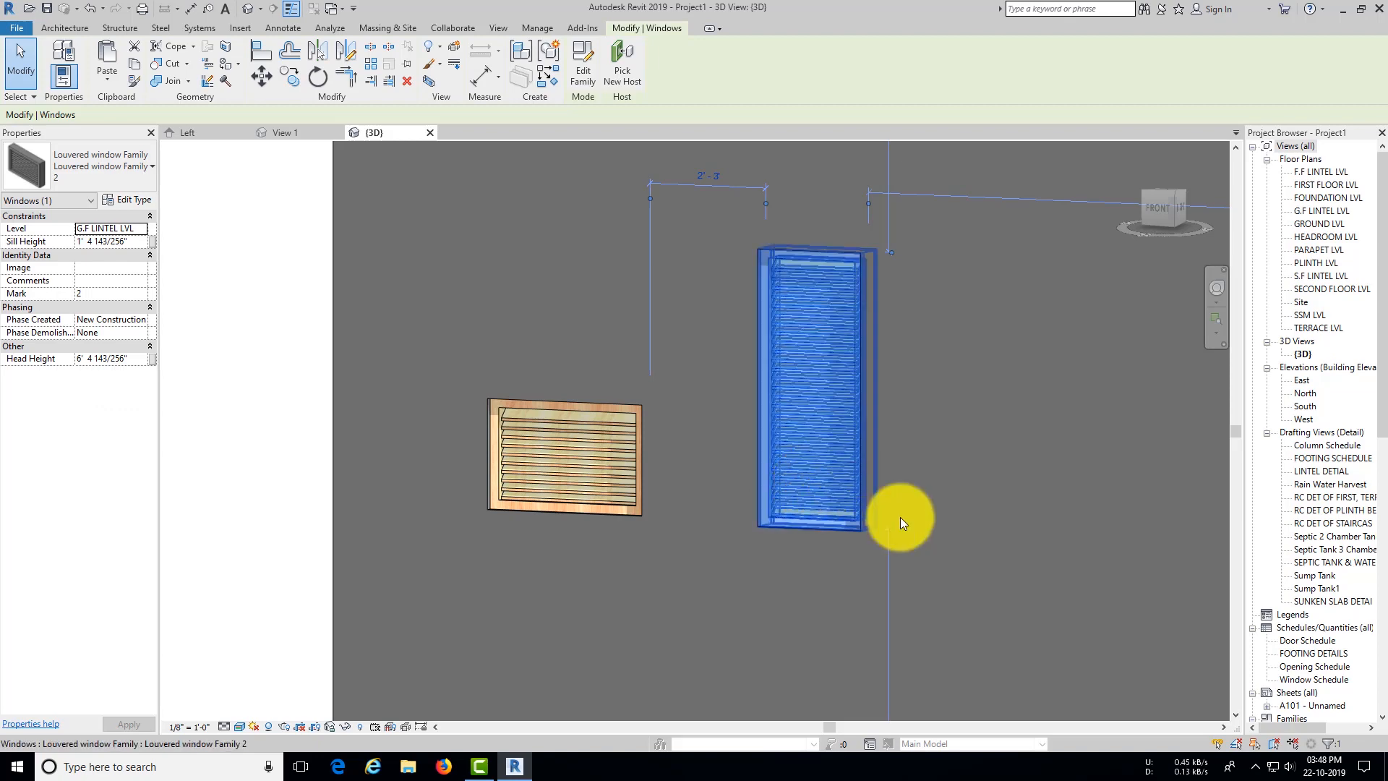
click(962, 535)
middle_drag(962, 531, 883, 551)
scroll(747, 514, up, 1)
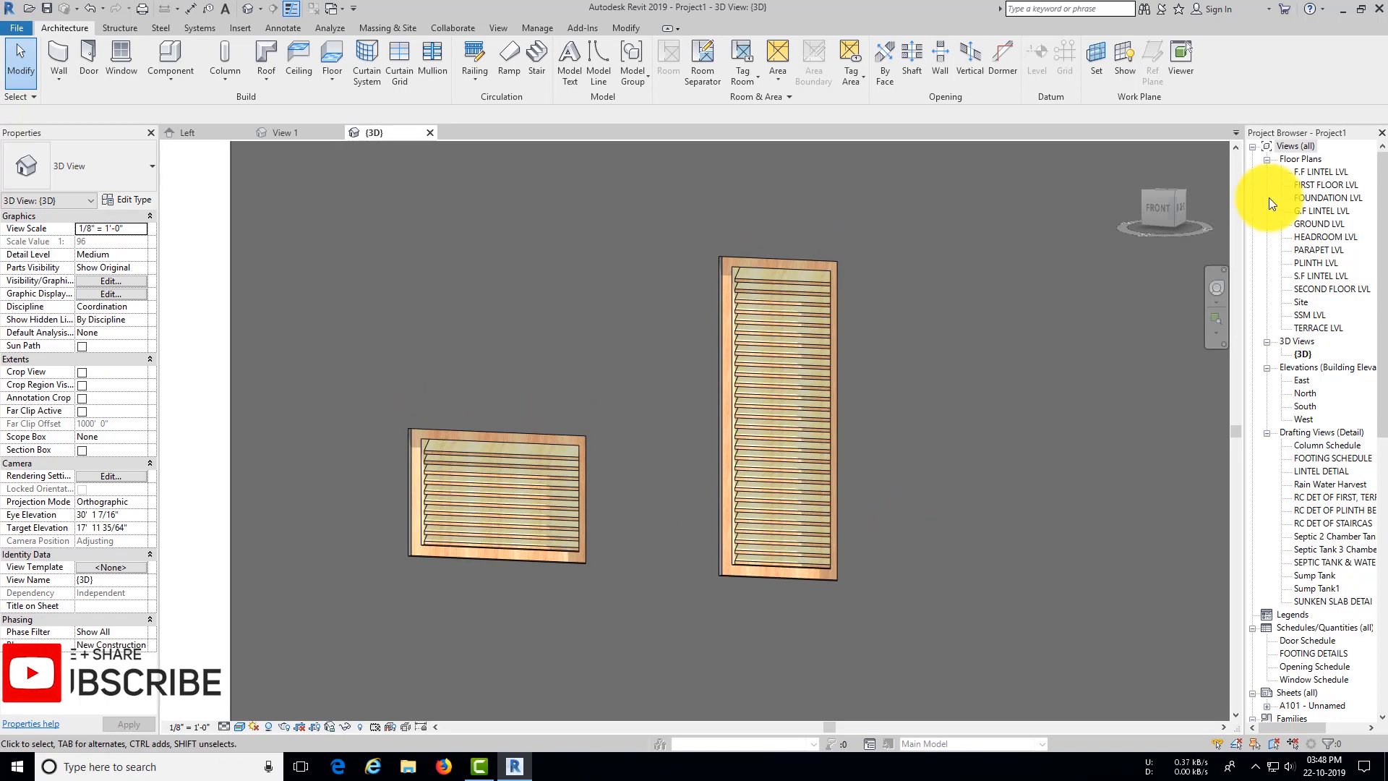
Step: Switch the 3D view to perspective and view both louvered windows from the front
right_click(1159, 221)
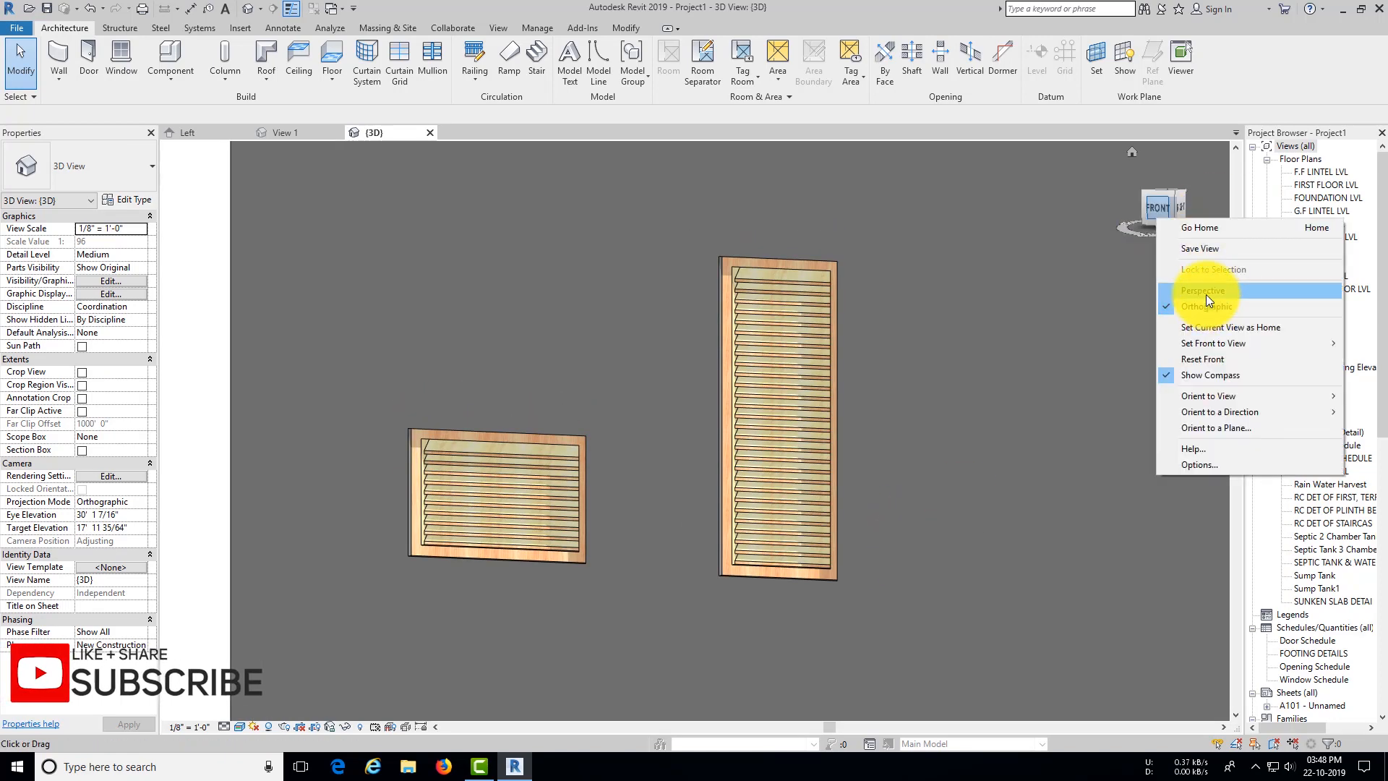
click(1202, 291)
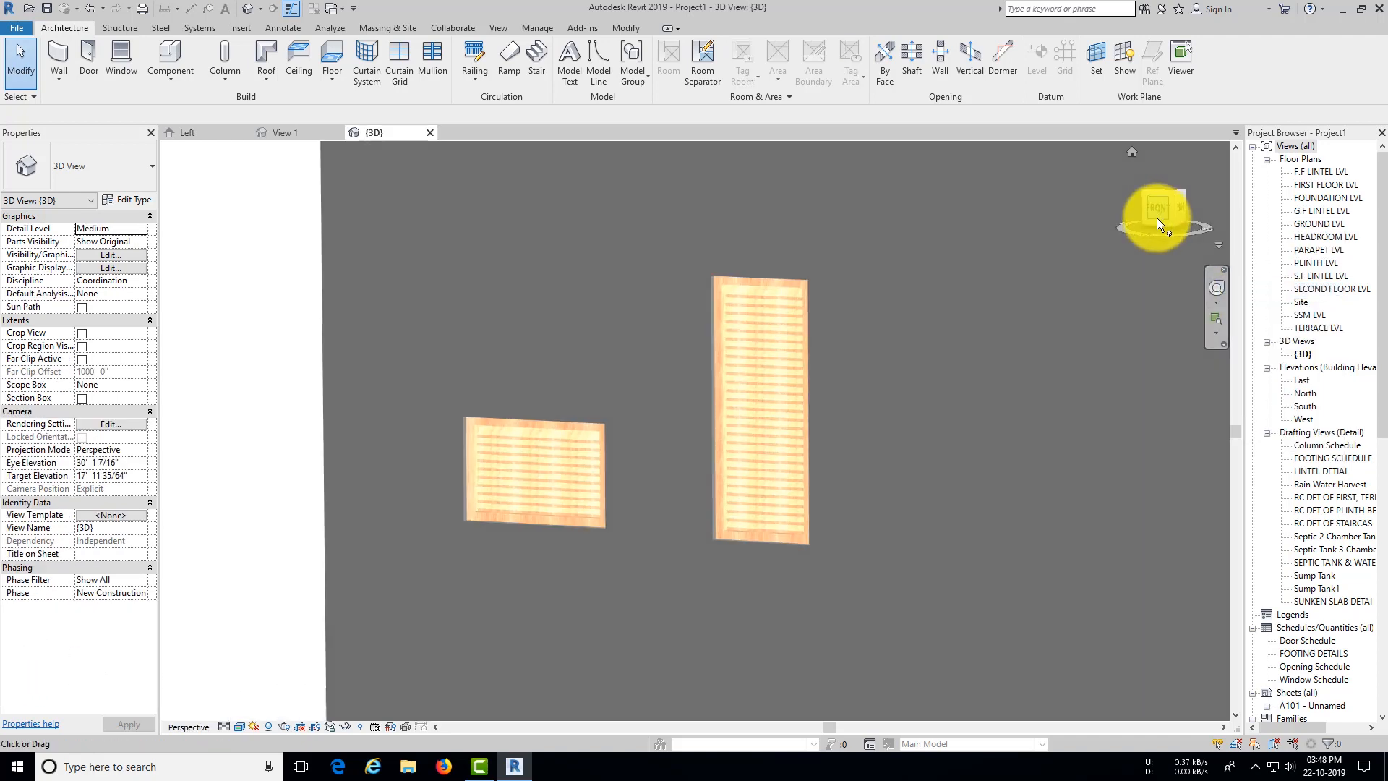
scroll(632, 451, up, 10)
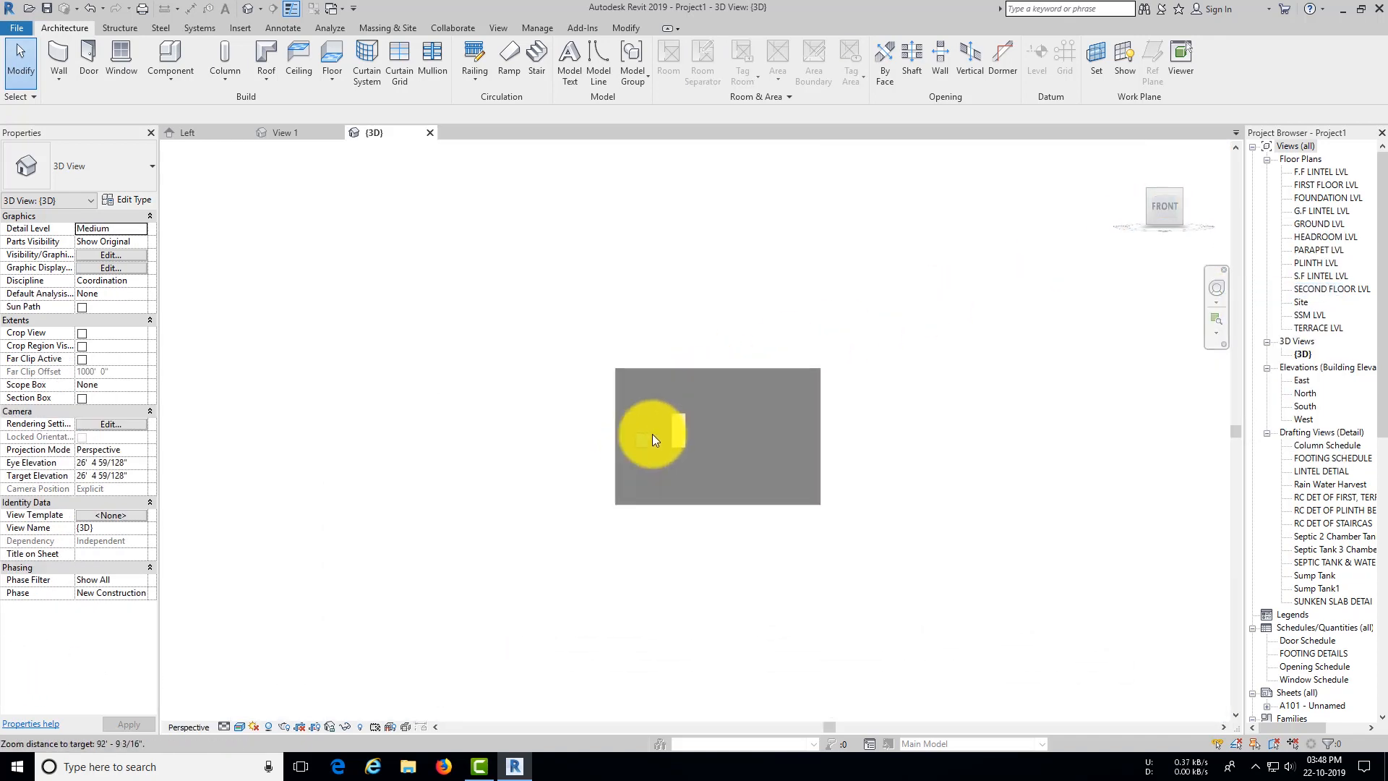
scroll(637, 445, up, 4)
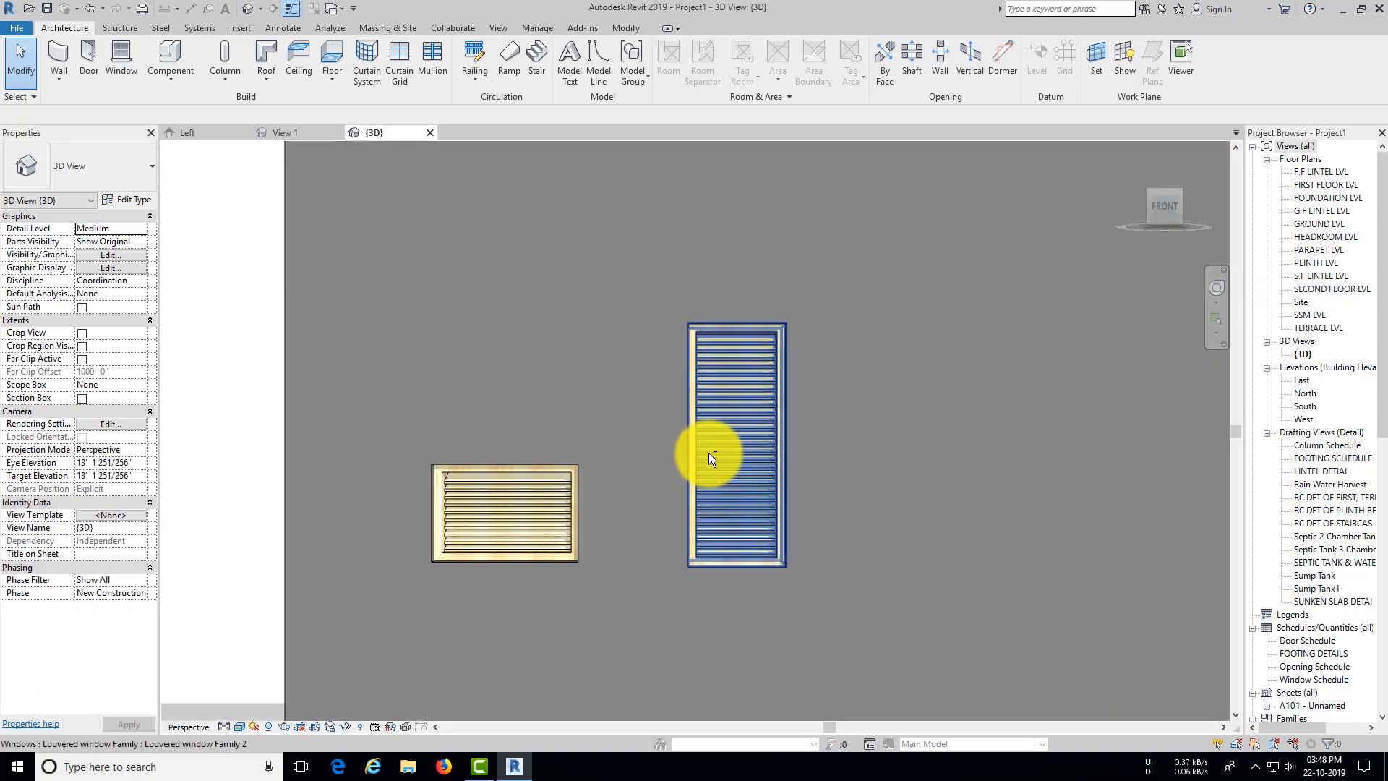
shift+middle_drag(649, 467, 627, 504)
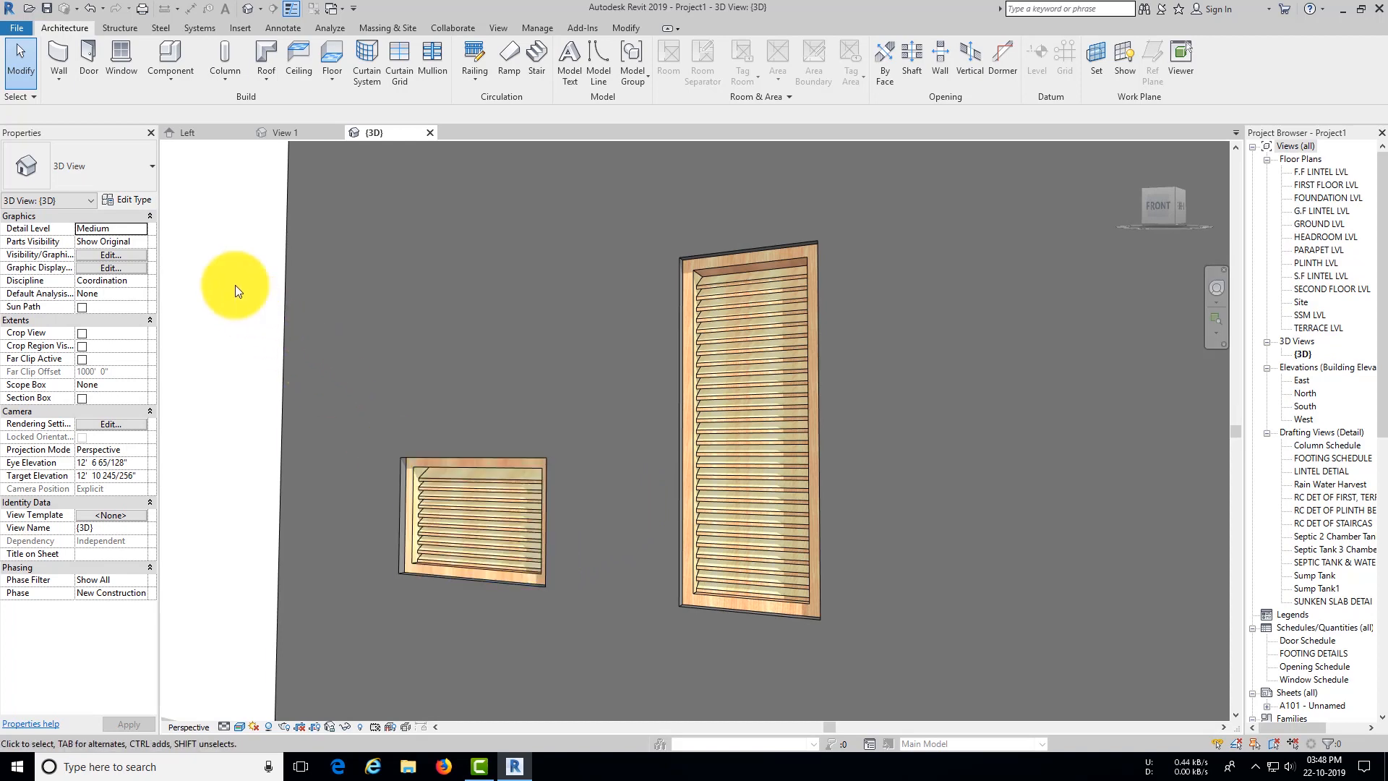
click(123, 200)
drag(1031, 158, 1044, 179)
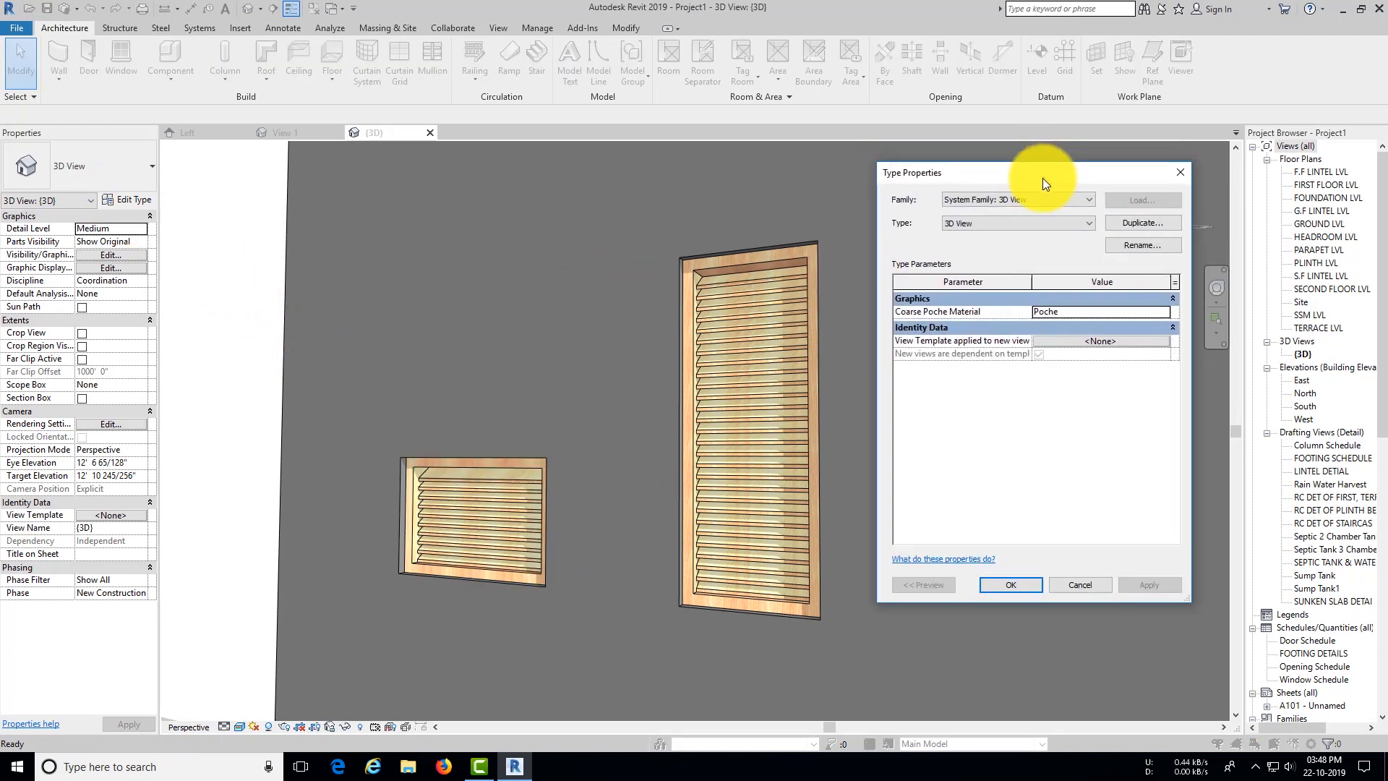
click(1082, 585)
Step: Set the Louver Spacing of the tall window's type, Louvered window Family 2, to 6" and accept the change
click(714, 475)
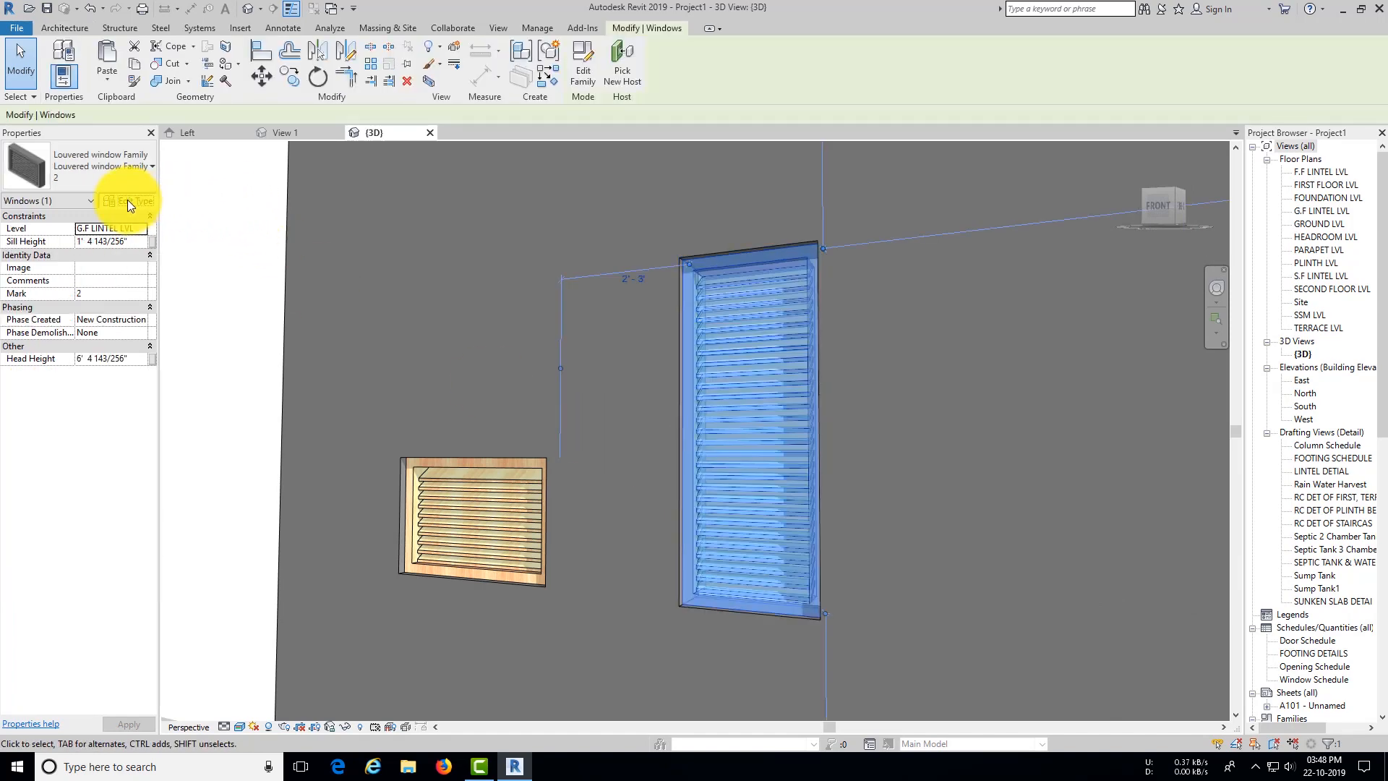
click(127, 201)
drag(1066, 179, 1082, 182)
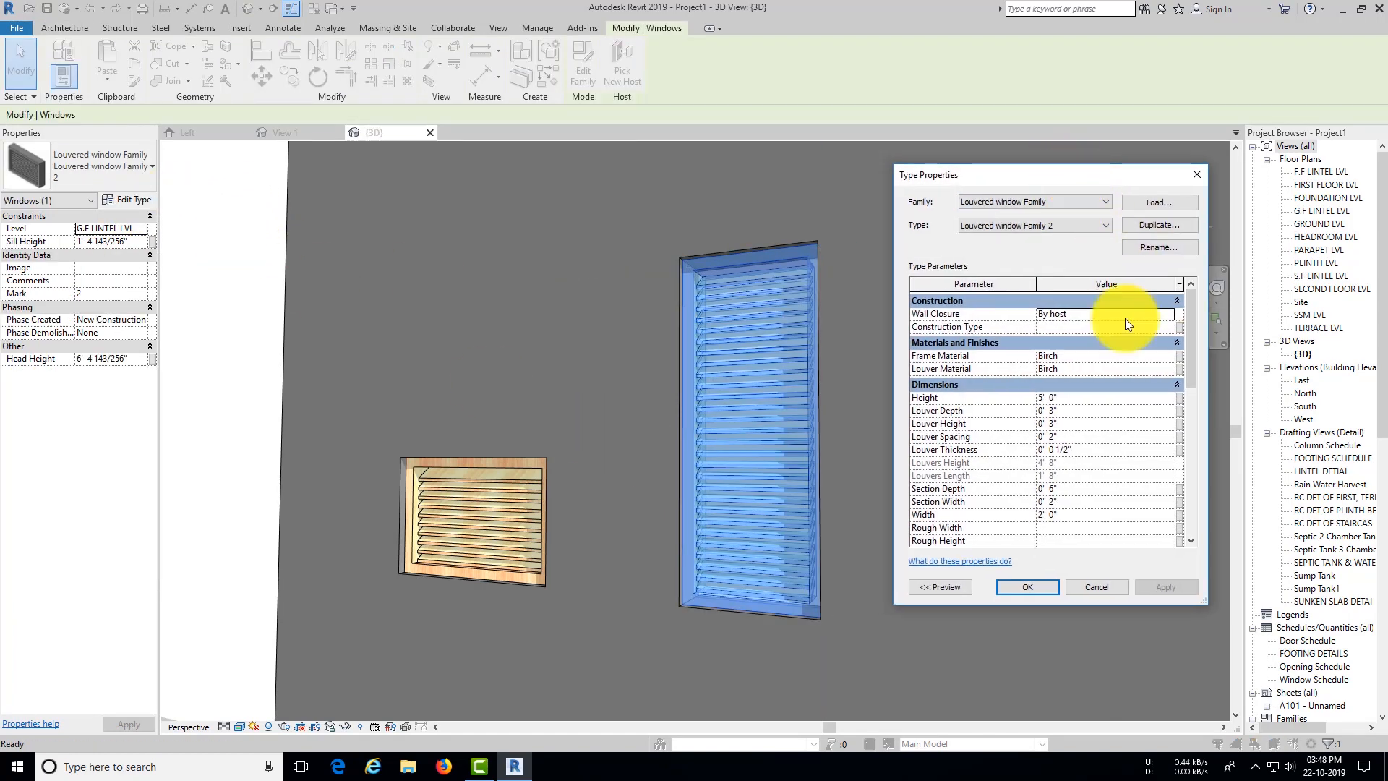
click(1089, 439)
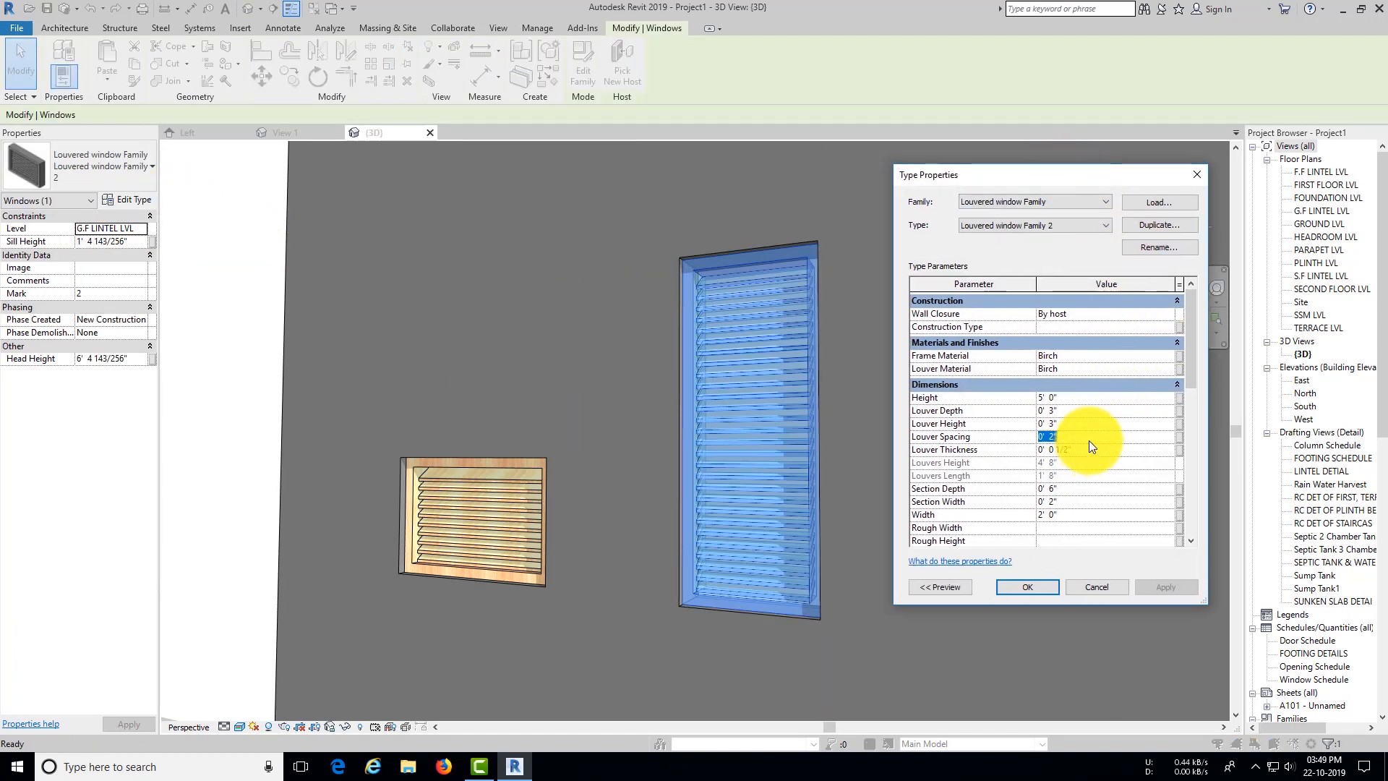
text(6")
click(1161, 593)
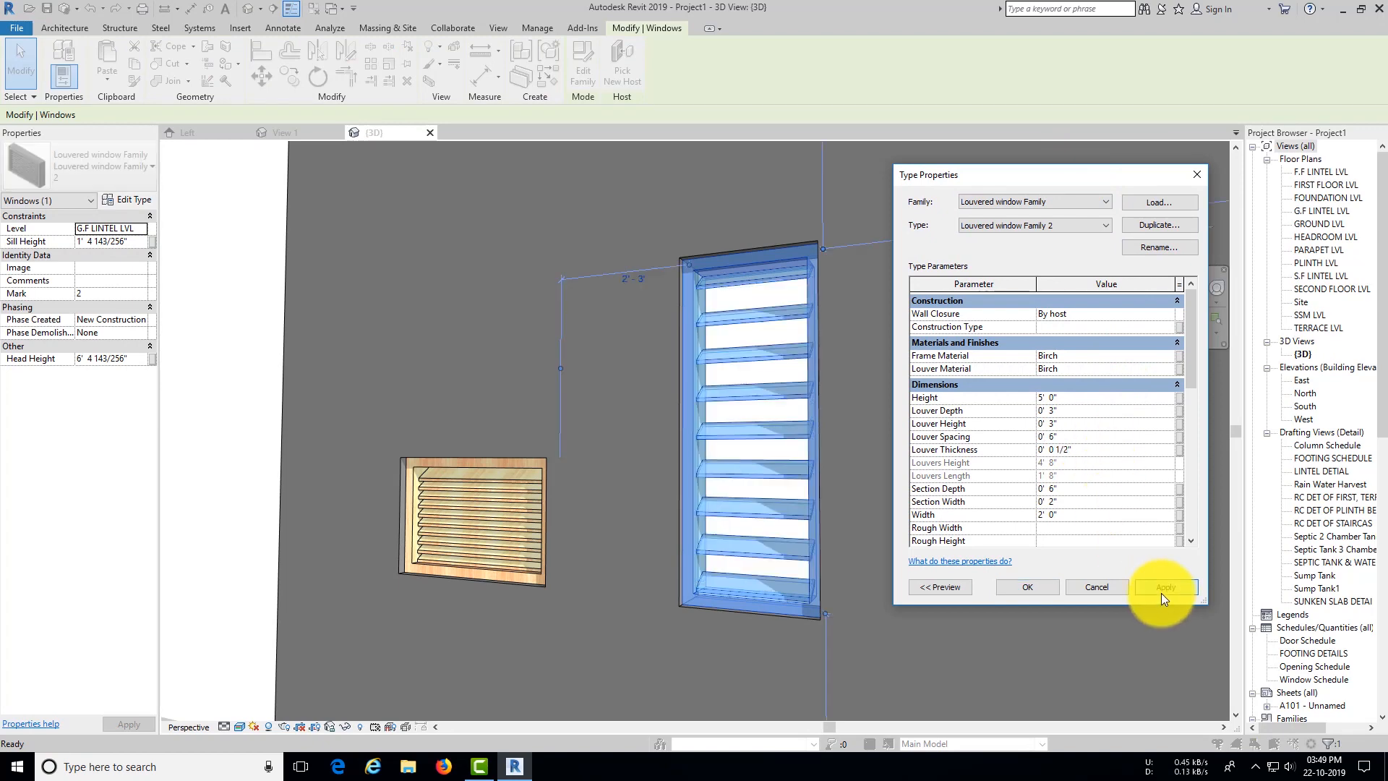
click(1019, 588)
click(989, 550)
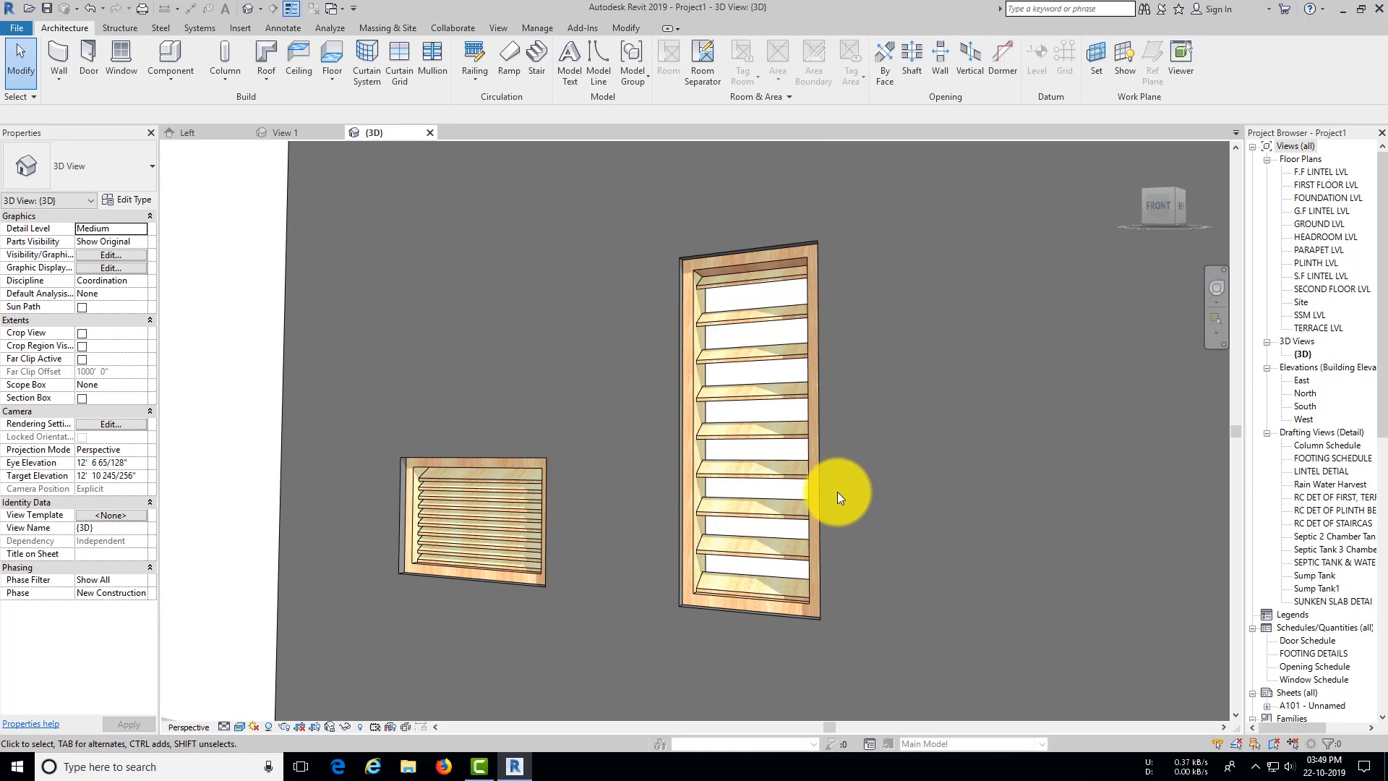
Step: Set the tall window type's Louver Spacing to 3" and Louver Thickness to 1", applying each change
click(771, 475)
click(155, 201)
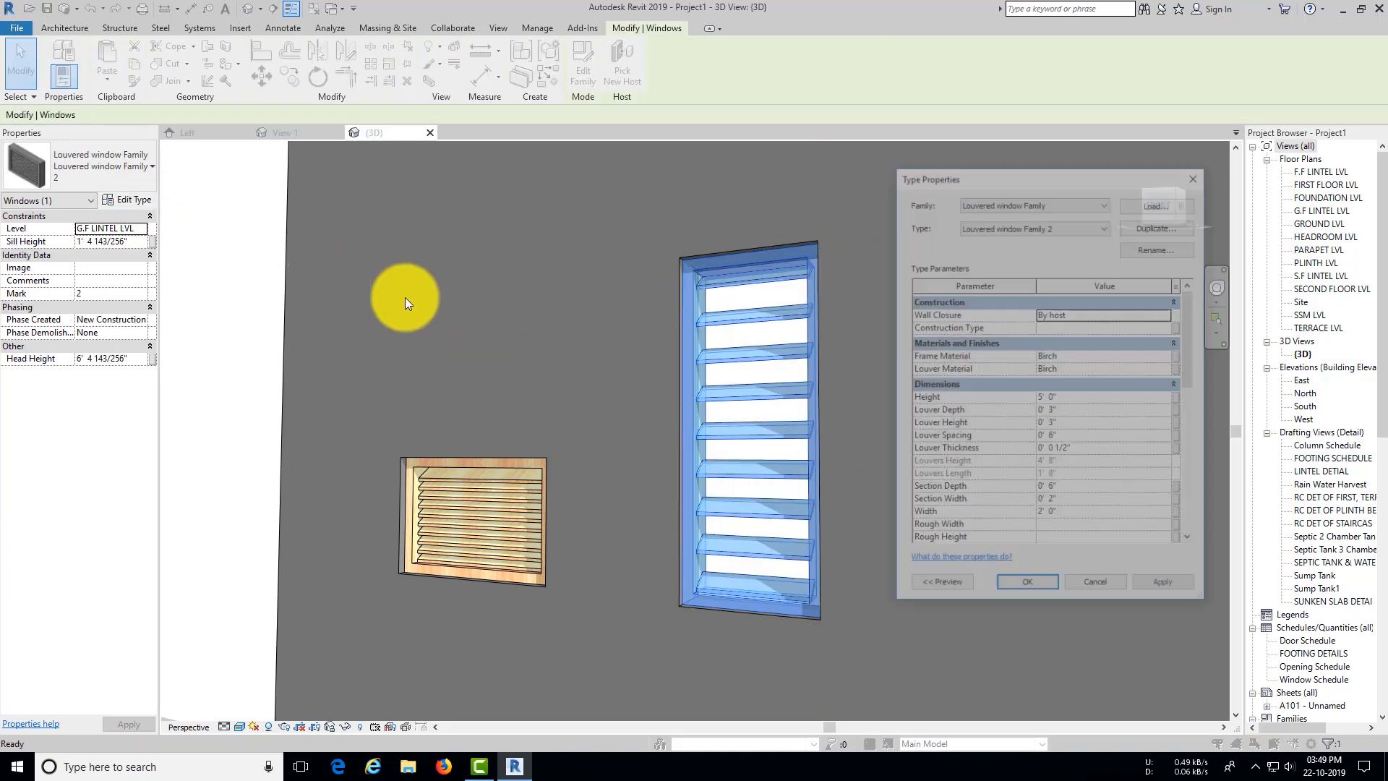
click(1097, 438)
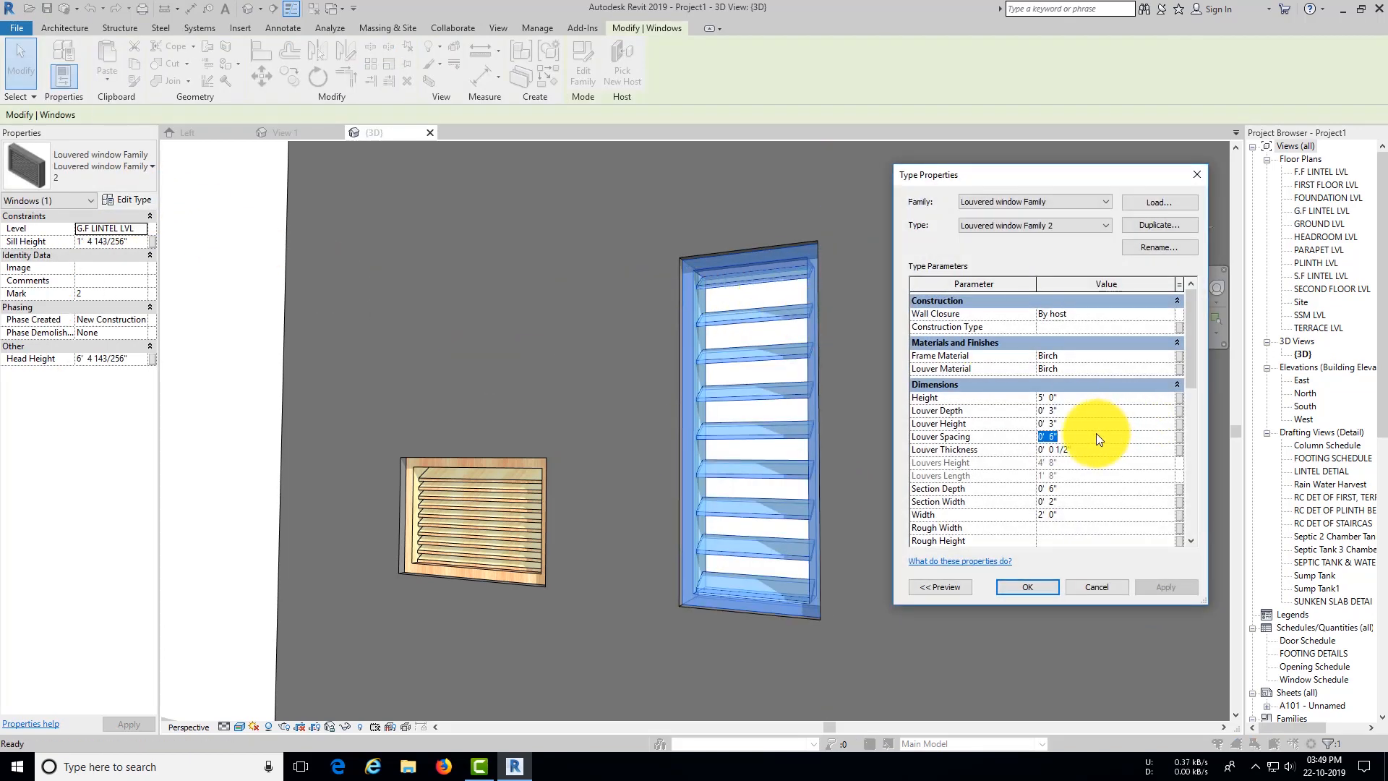
text(3)
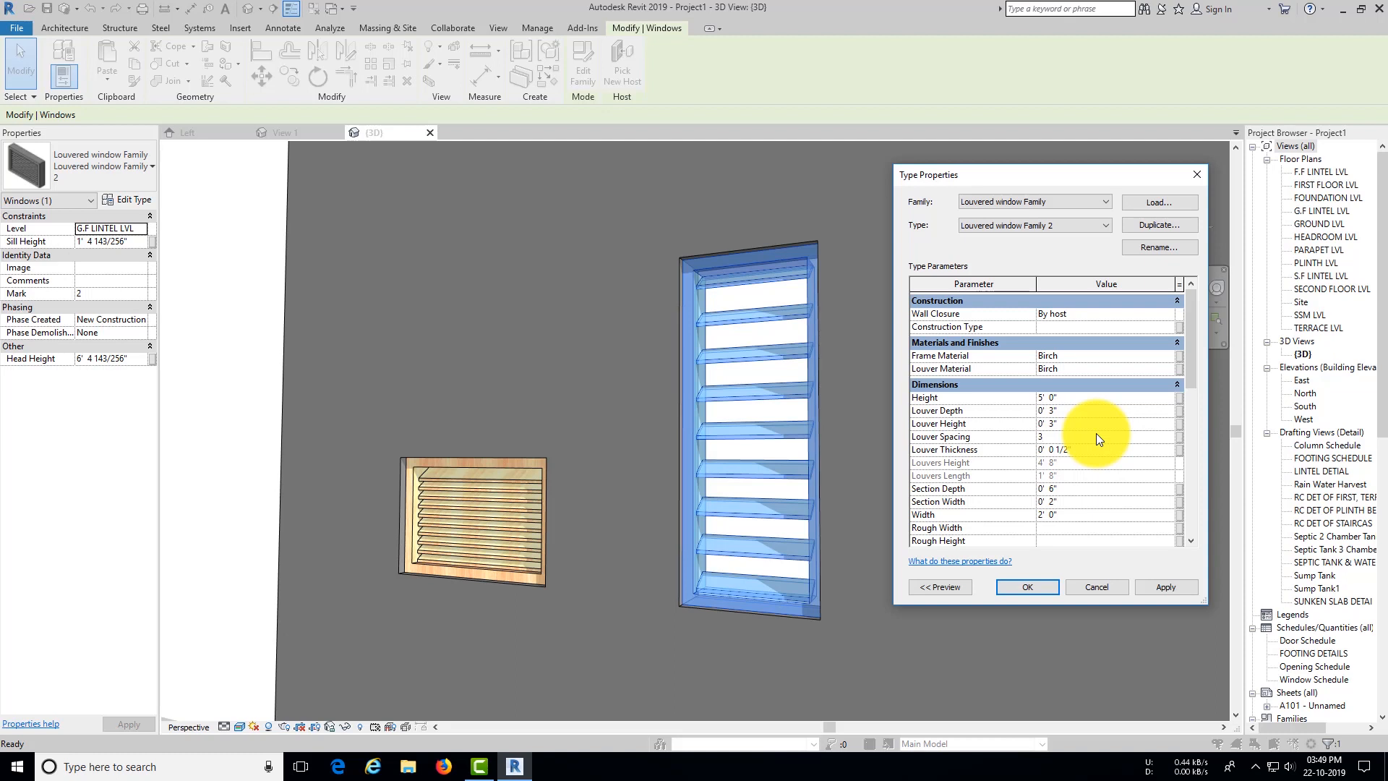
click(1153, 584)
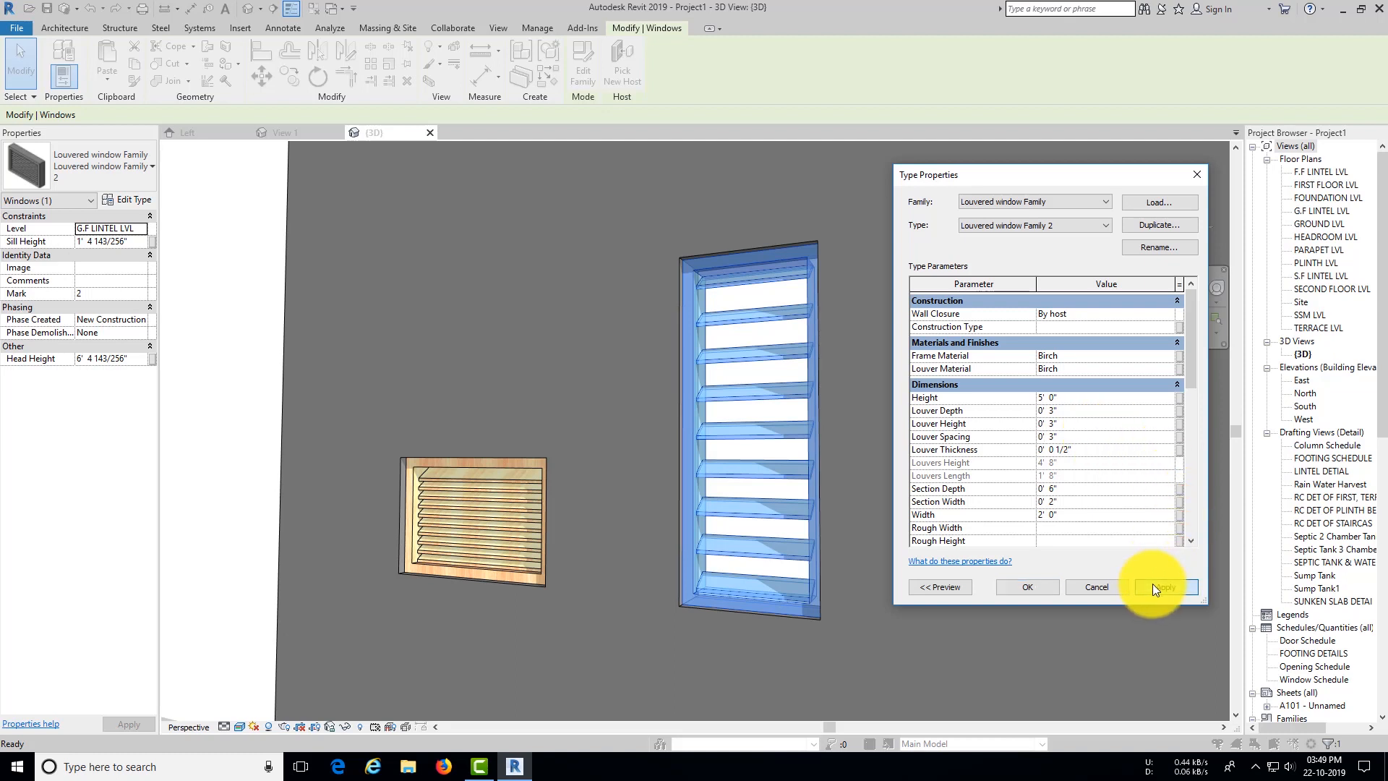
click(1098, 454)
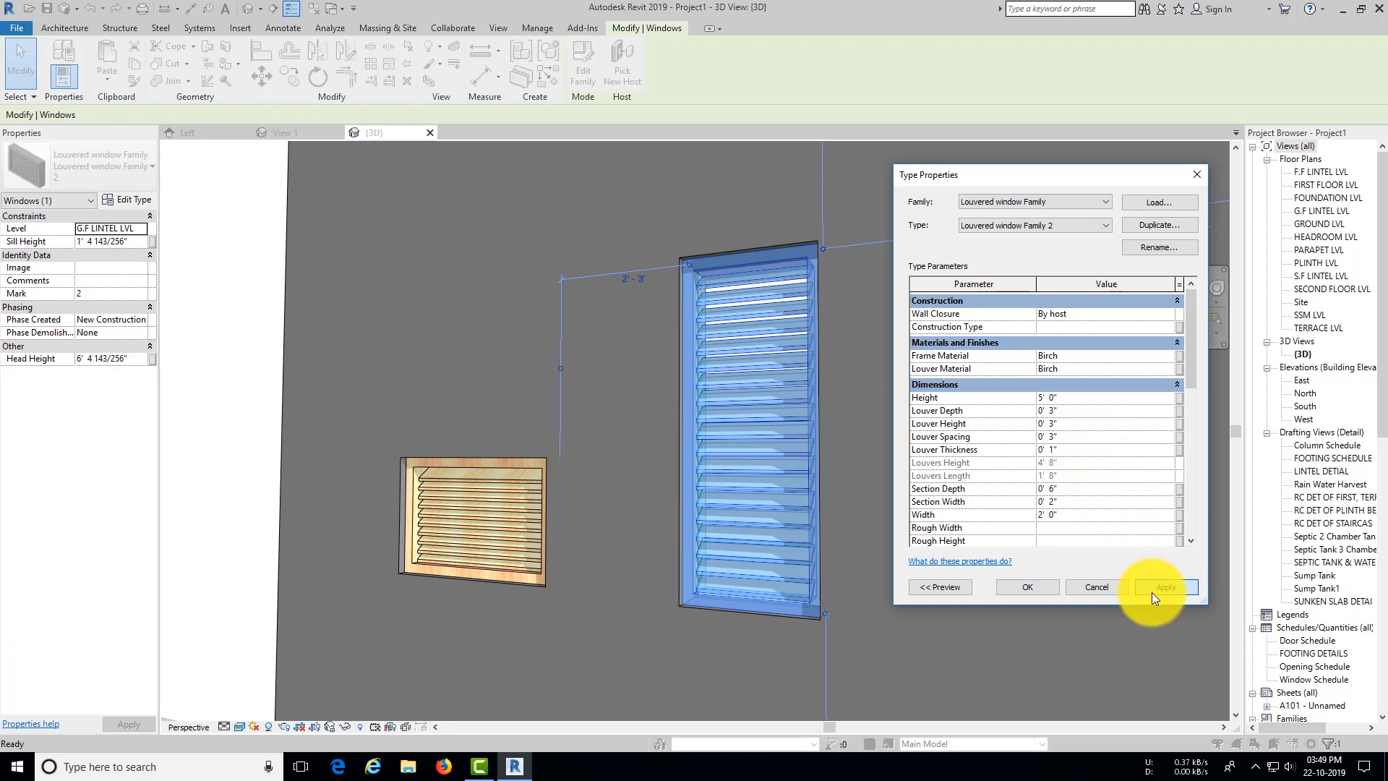
click(1152, 592)
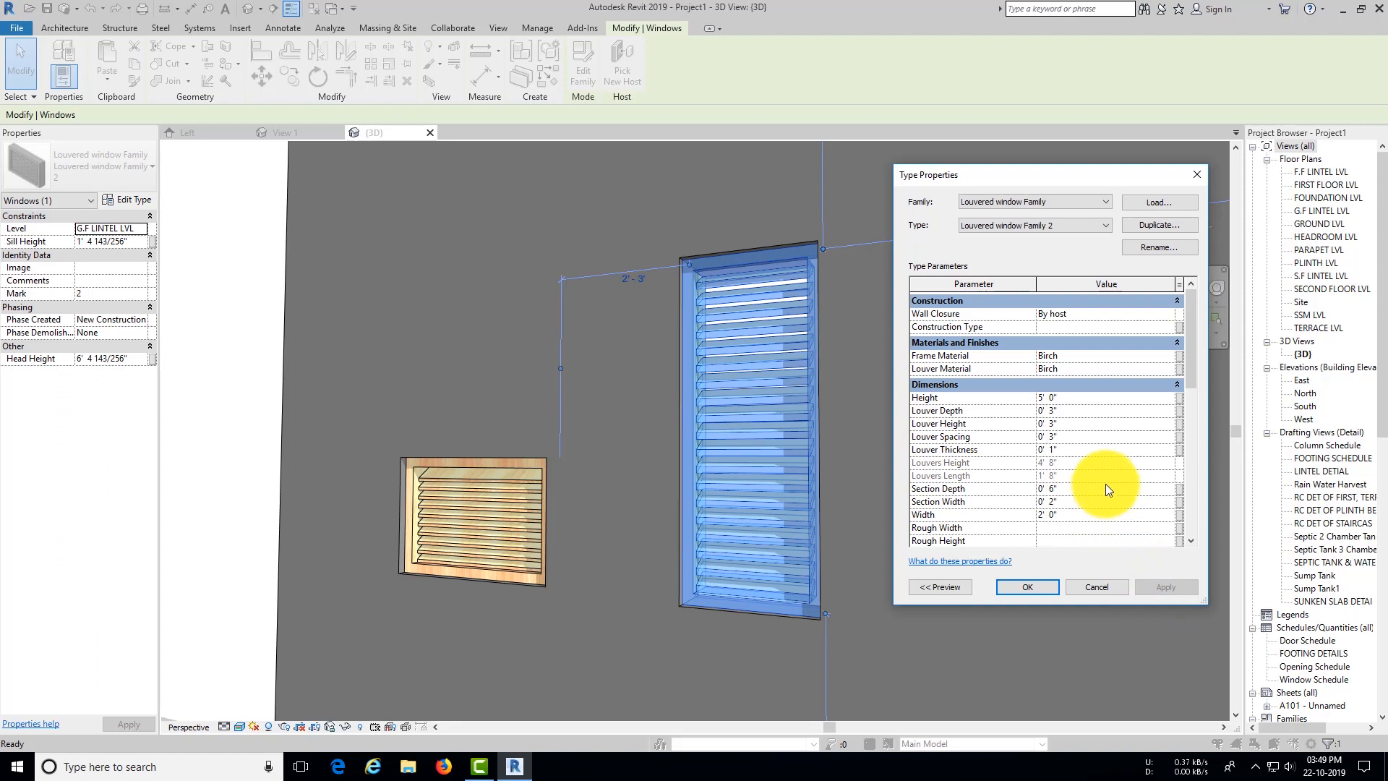
Step: Set the tall window type's Louver Thickness to .25", accept the change and deselect the window
click(1076, 454)
text(.25")
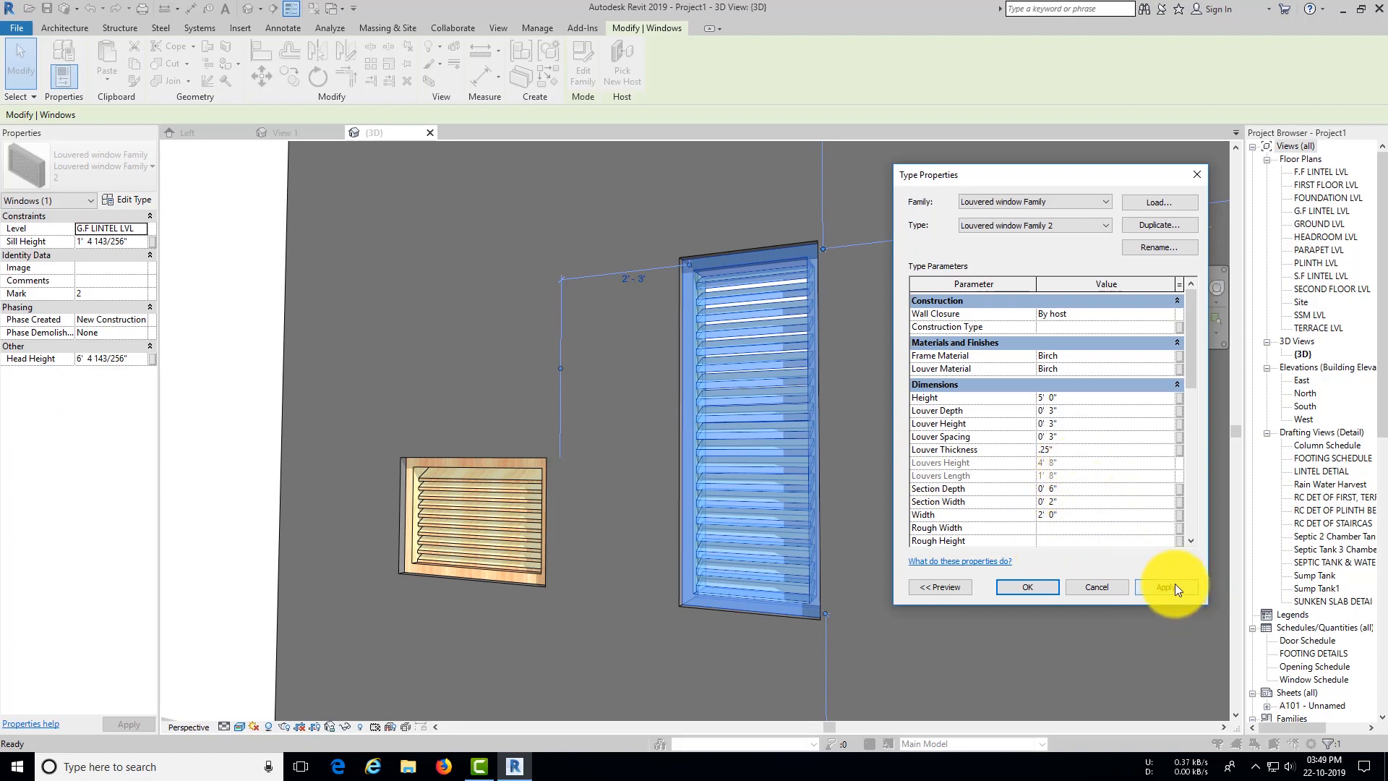
click(1175, 584)
click(1023, 588)
click(1005, 548)
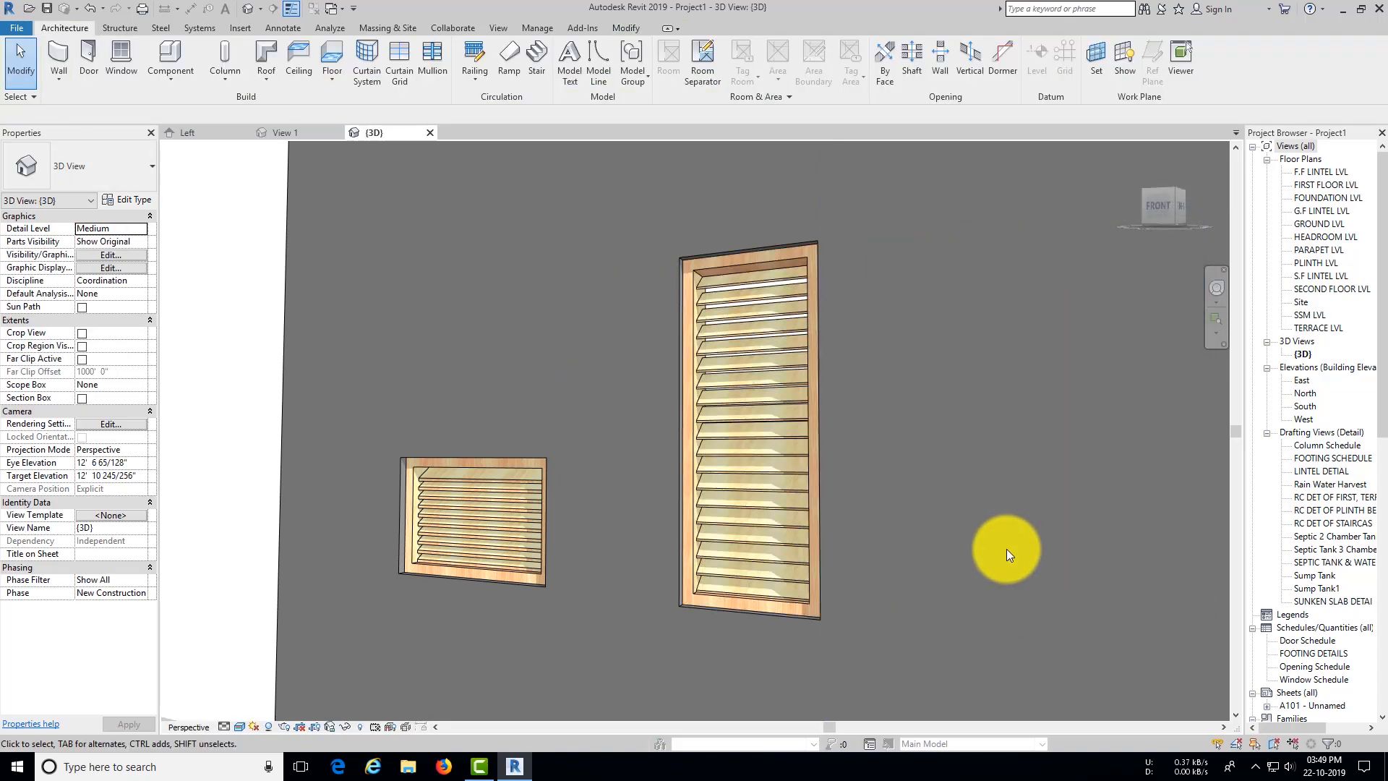